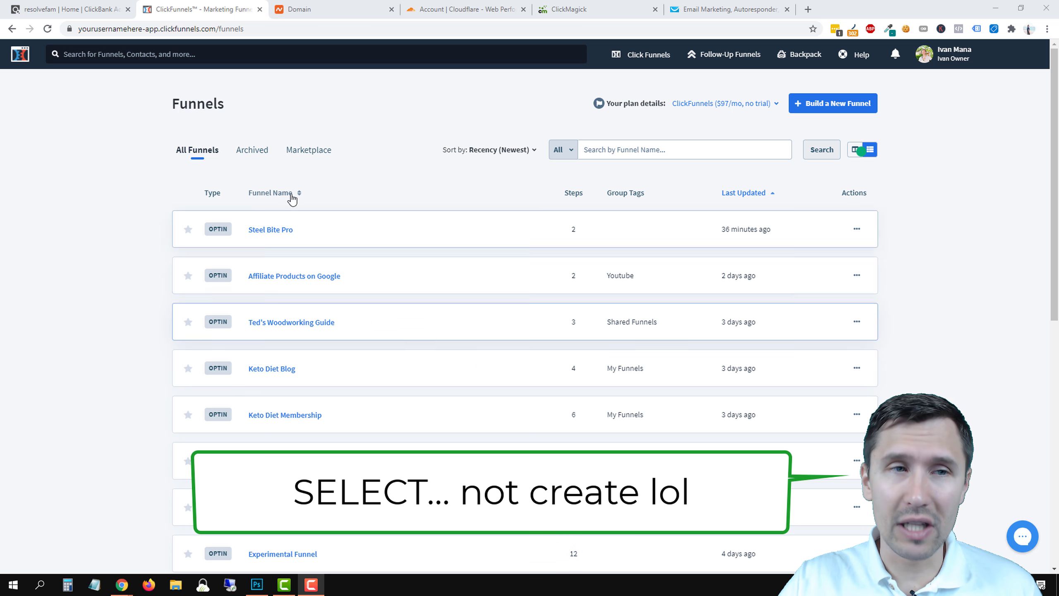
Switch to the ClickBank account home dashboard with its weekly and daily sales snapshots.
left_click(55, 9)
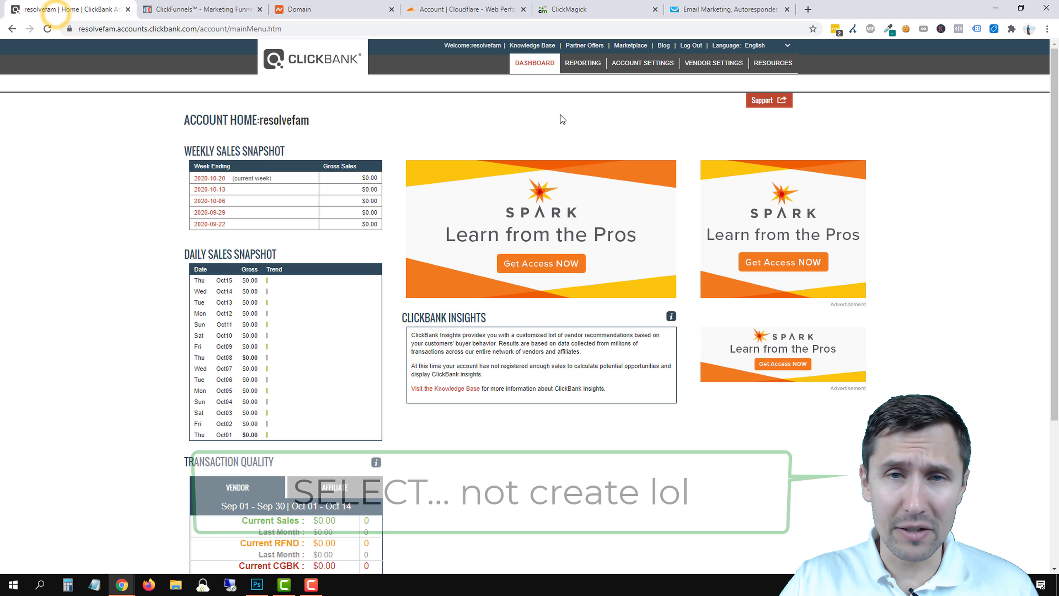
Open the ClickBank Marketplace and list all products.
left_click(630, 45)
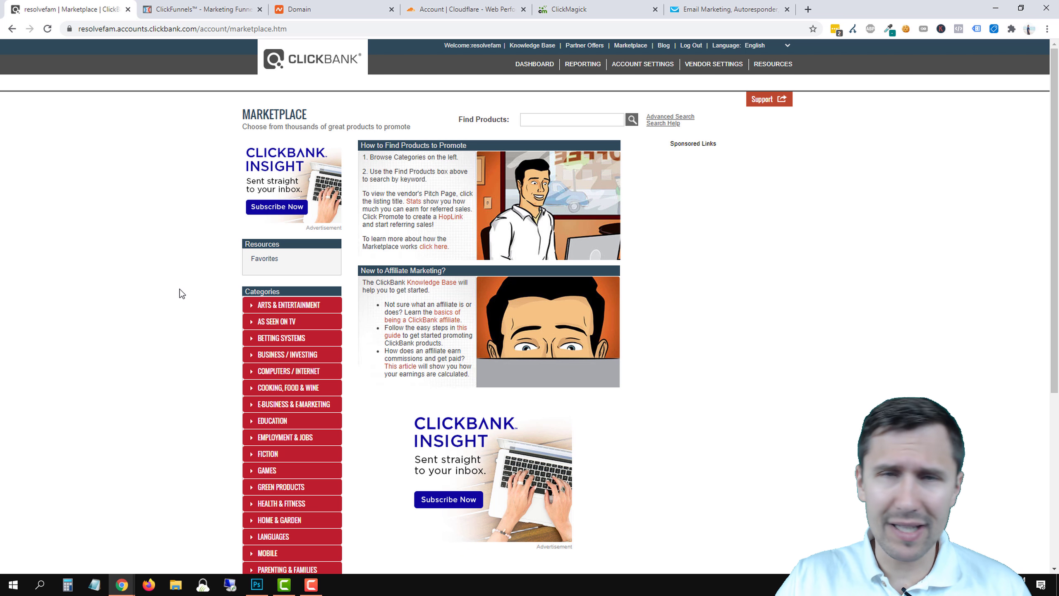
left_click(631, 120)
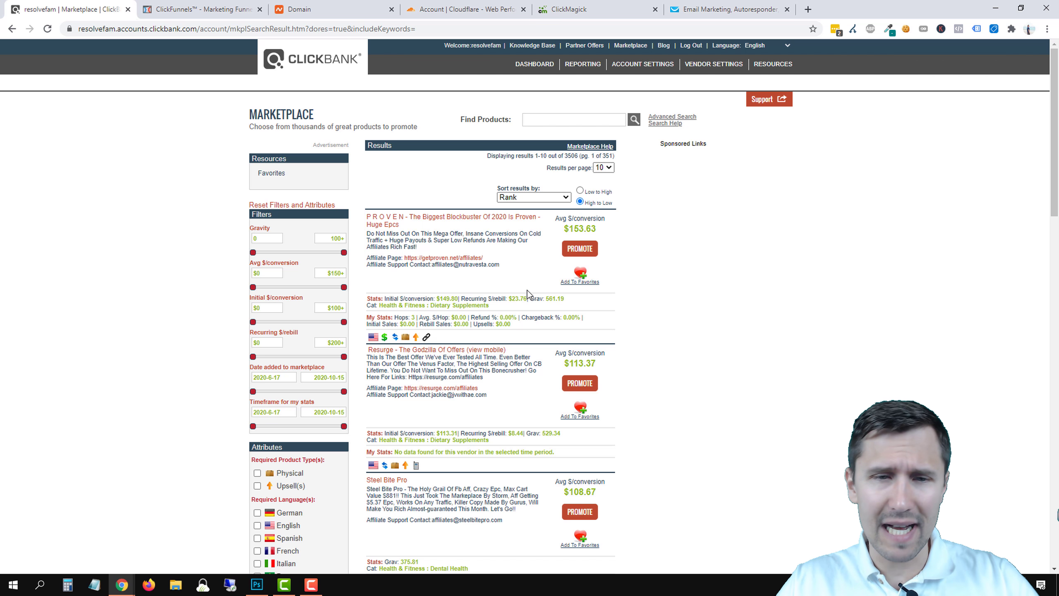
scroll(528, 290, "down", 8)
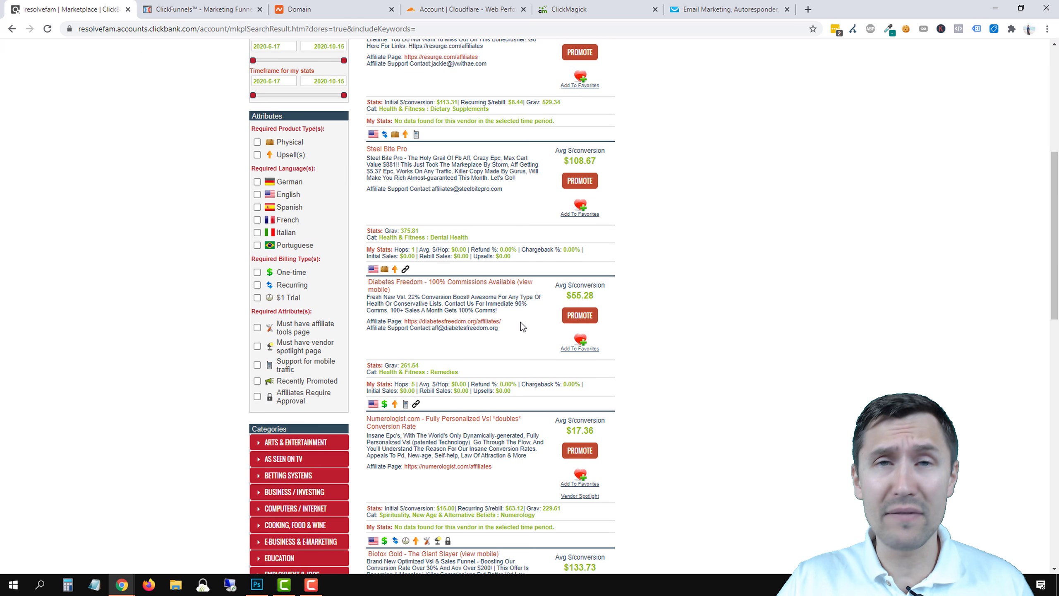
scroll(520, 322, "down", 4)
scroll(542, 309, "up", 3)
scroll(600, 286, "down", 1)
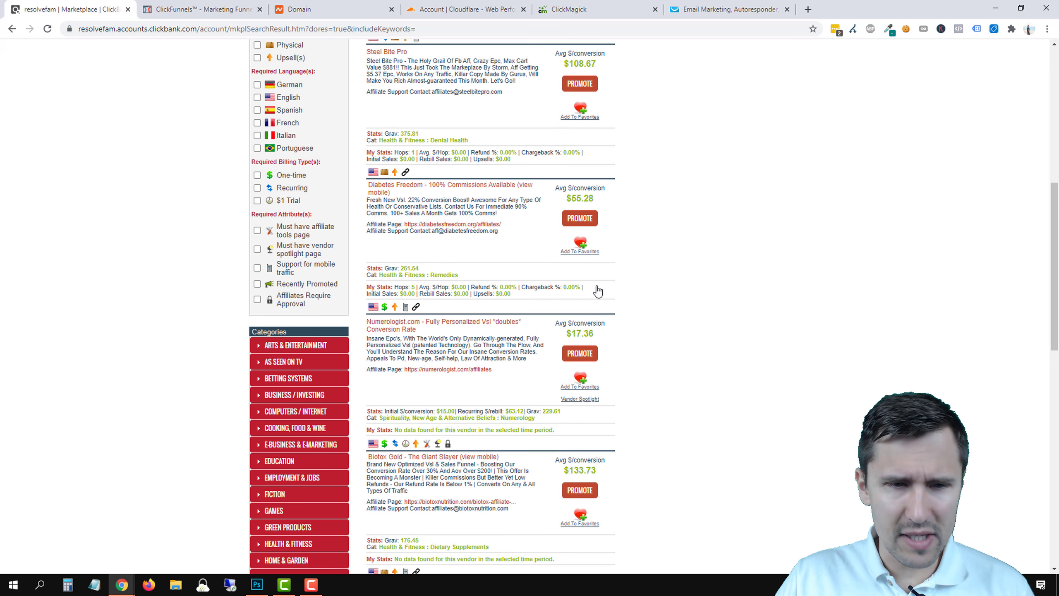
scroll(597, 291, "down", 2)
scroll(663, 309, "down", 1)
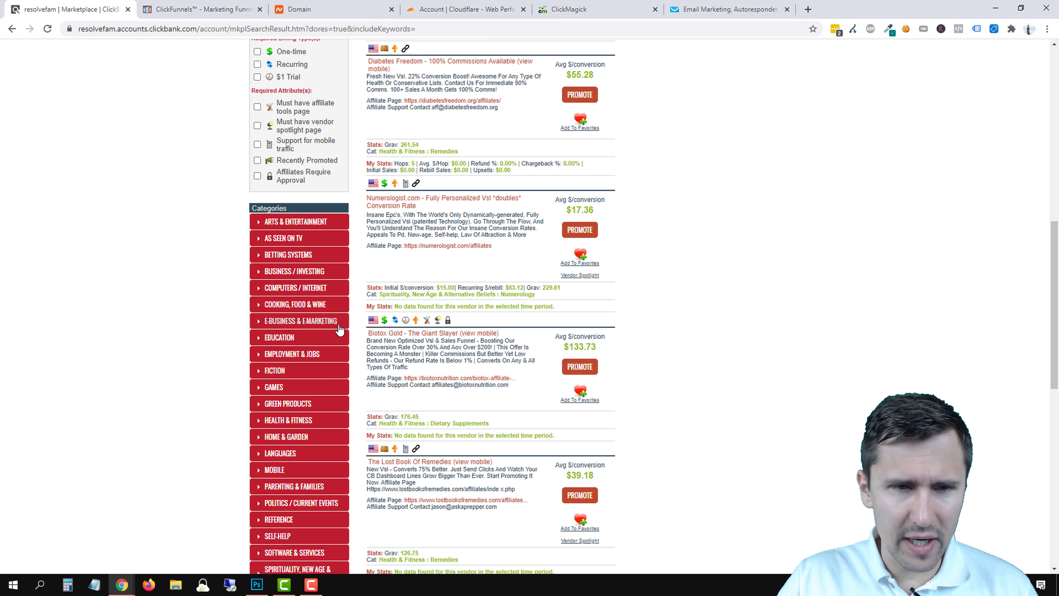
Filter the Marketplace to the E-Business & E-Marketing category (359 products).
left_click(288, 322)
scroll(612, 343, "up", 1)
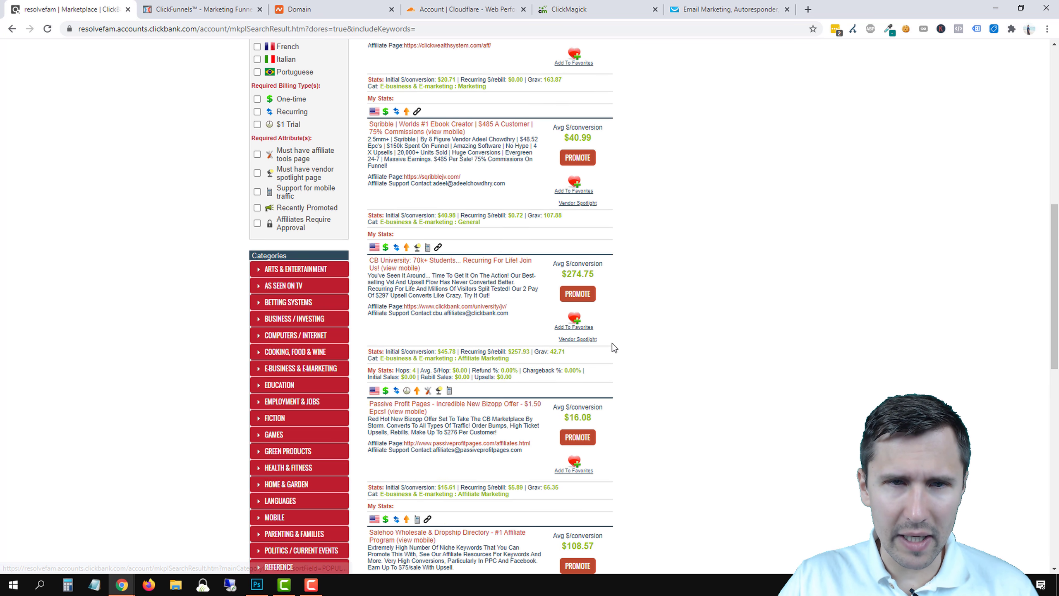
scroll(613, 347, "up", 10)
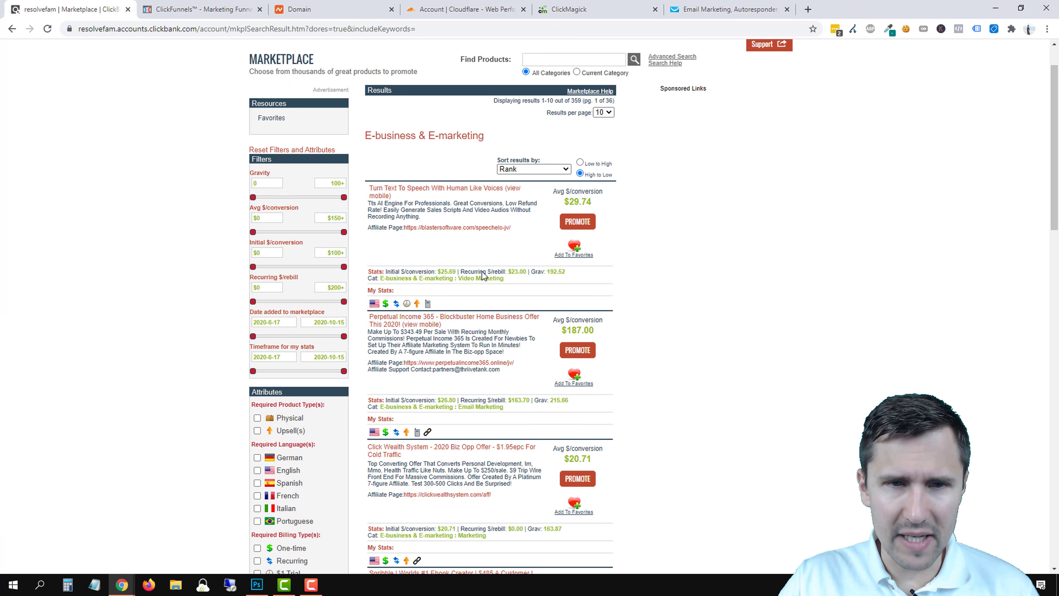
scroll(481, 271, "down", 2)
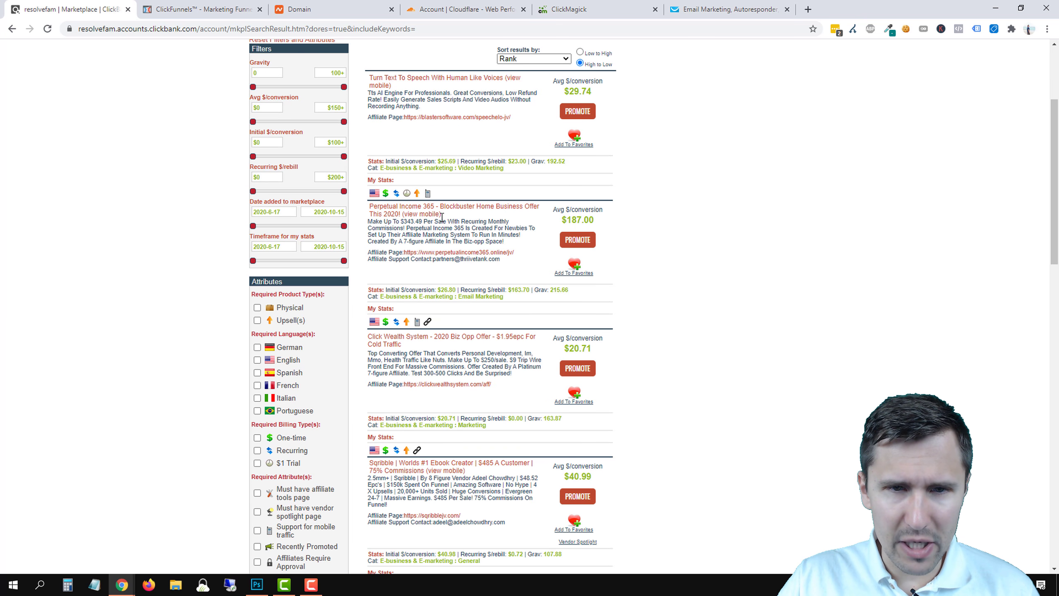
left_click(477, 210)
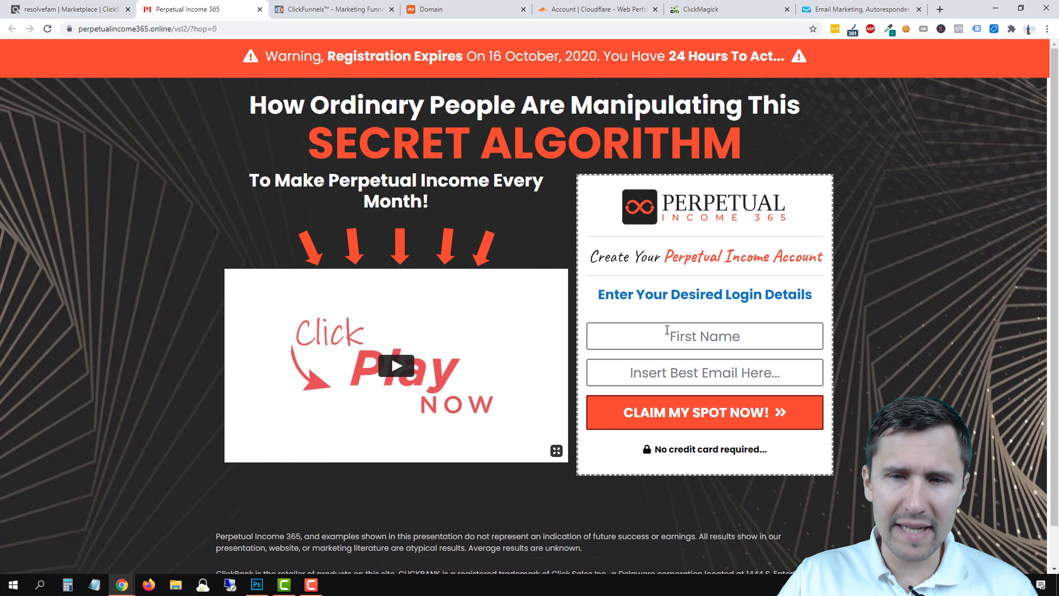
left_click(666, 330)
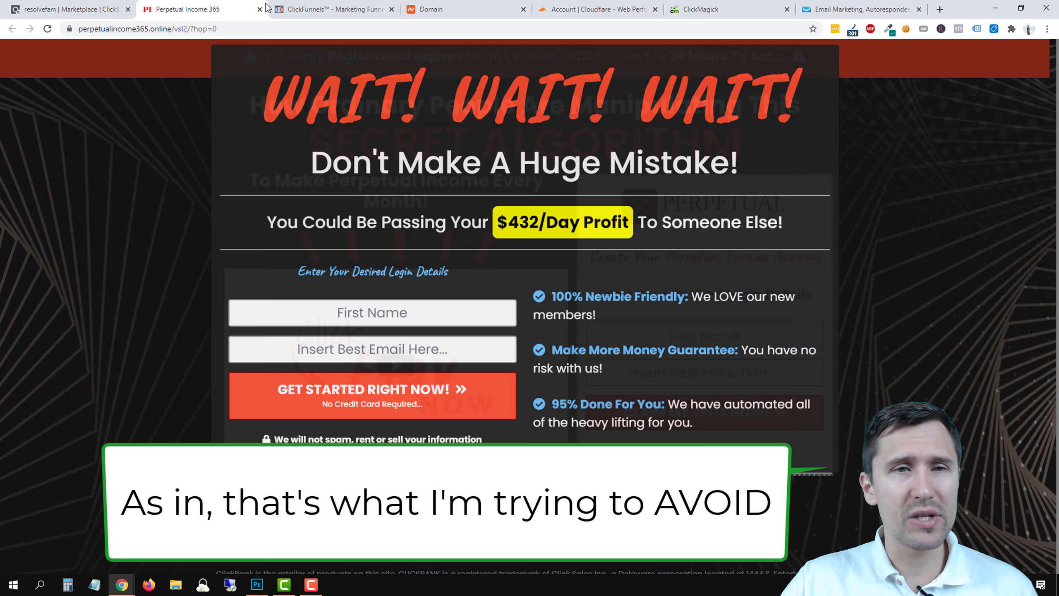
left_click(259, 10)
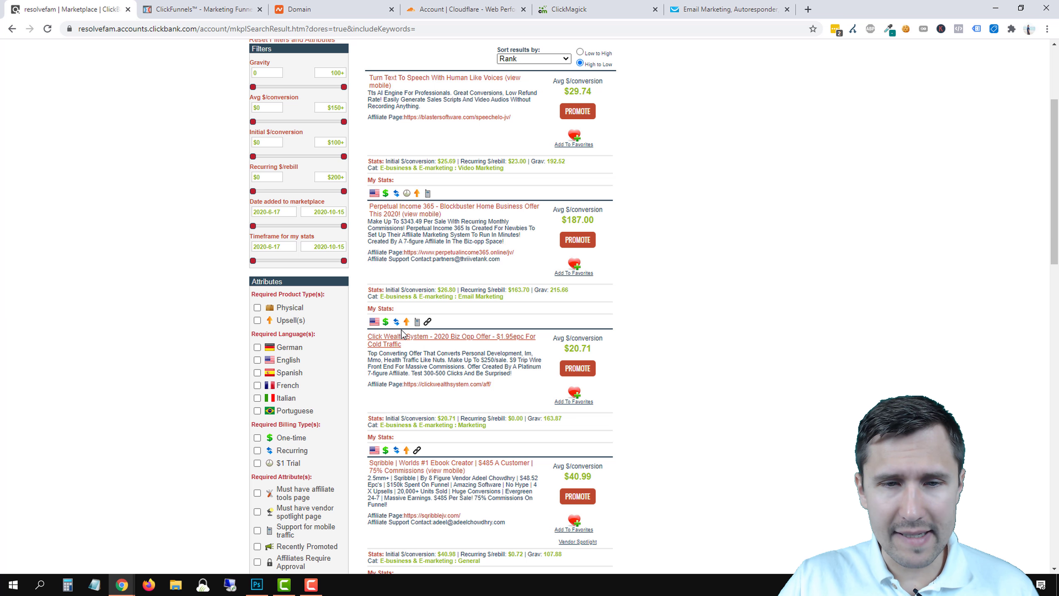
View the Click Wealth System sales page and its video, then return to the ClickFunnels funnels list.
left_click_drag(372, 337, 487, 345)
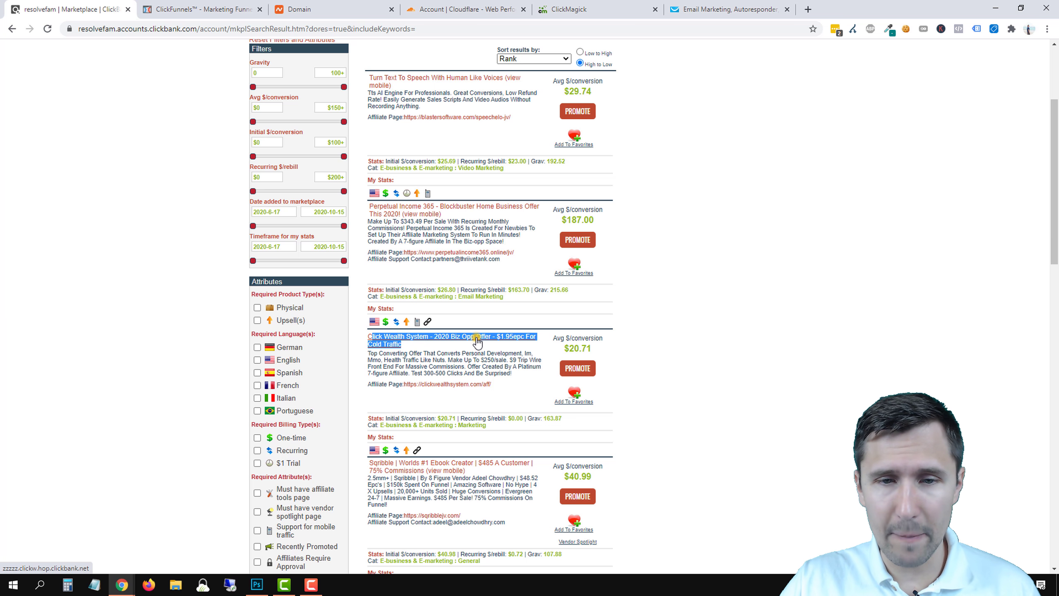
left_click(476, 339)
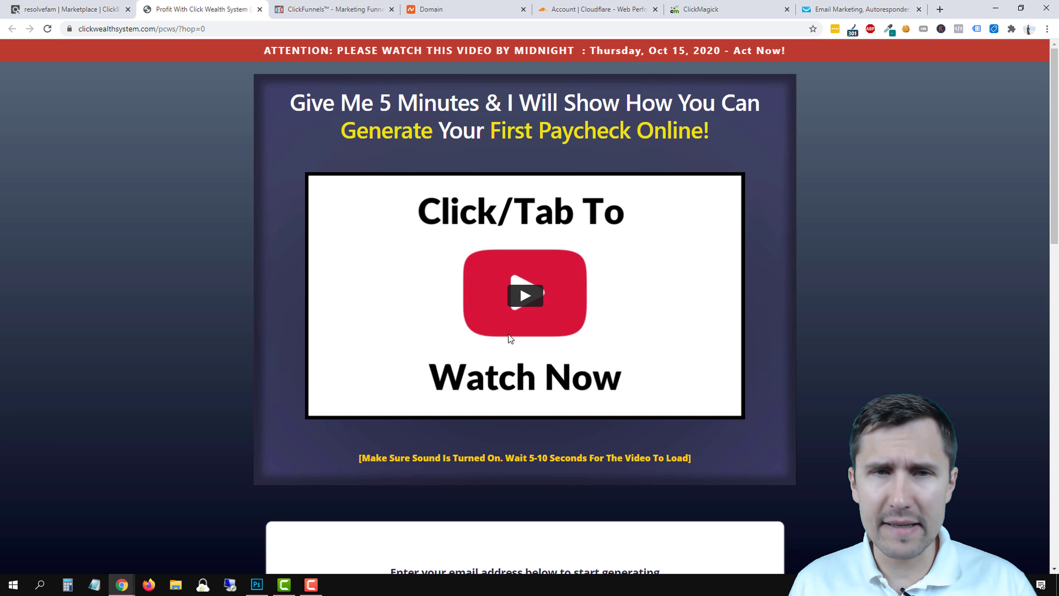
left_click(524, 295)
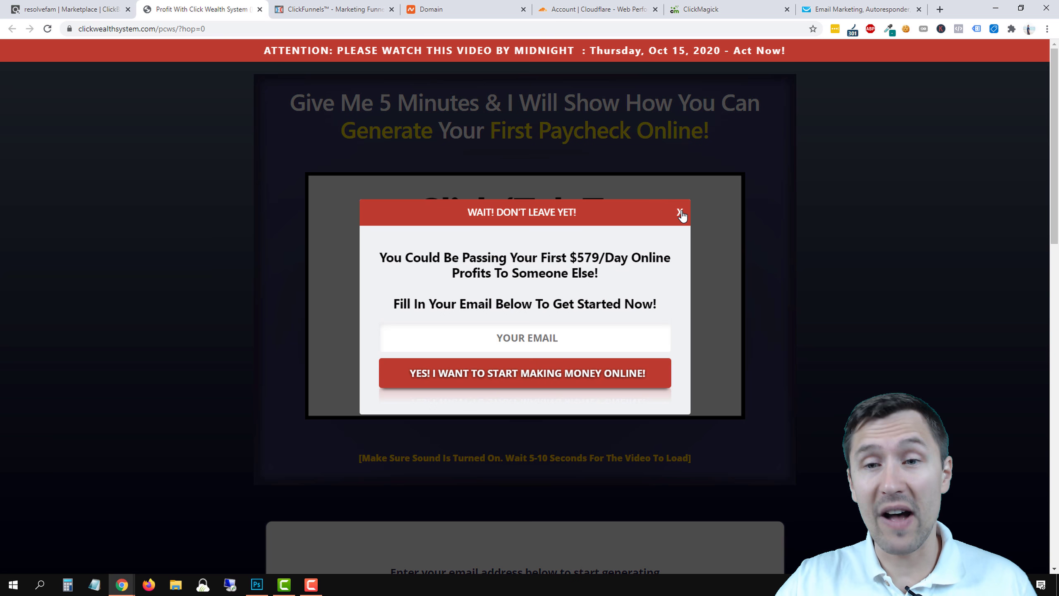
left_click(680, 212)
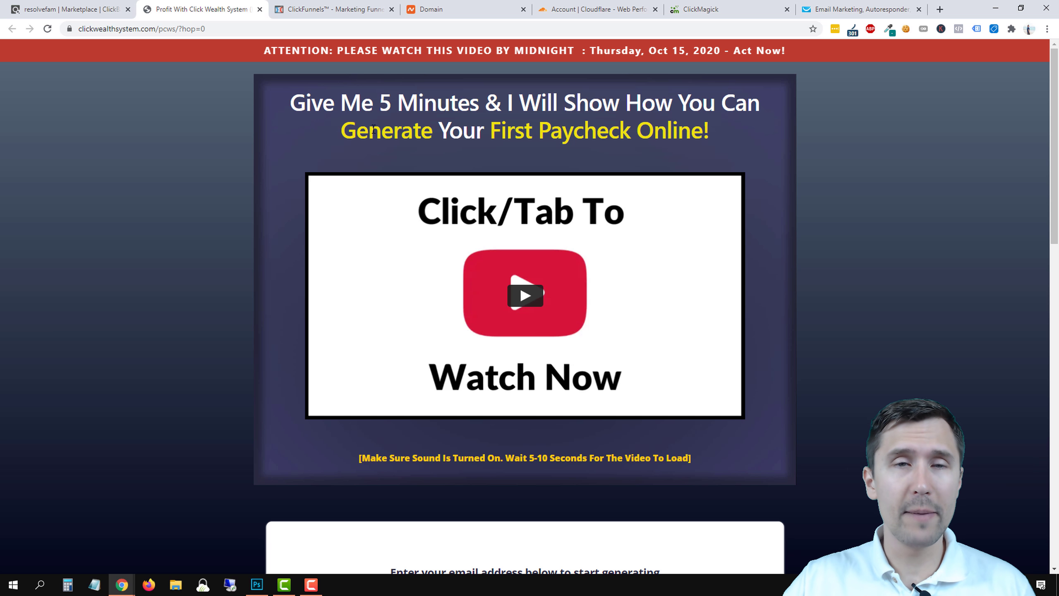
left_click(332, 15)
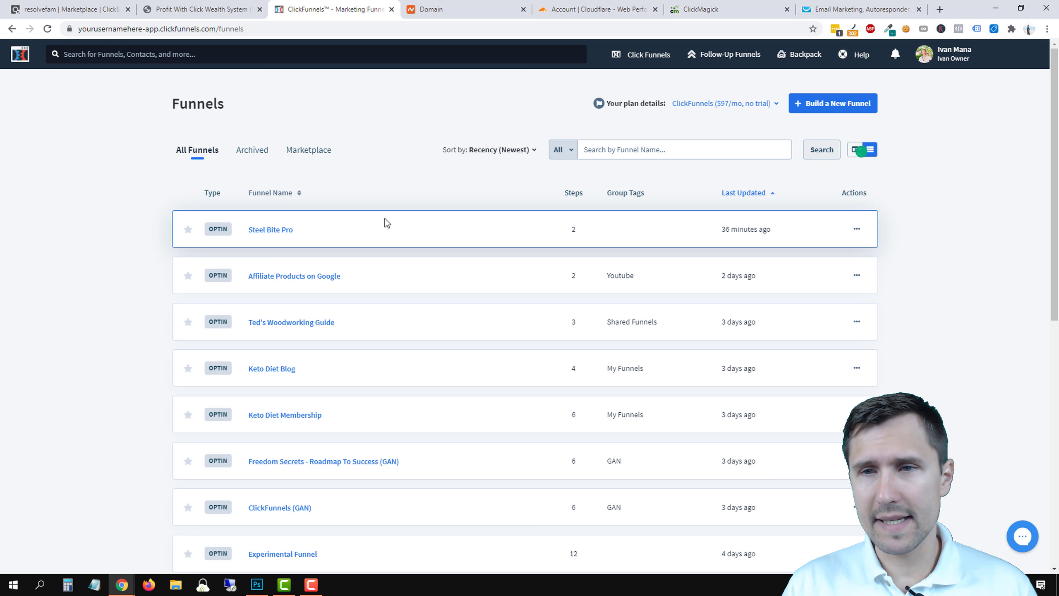
Build a new Collect Emails funnel named 'Click Wealth System'.
left_click(855, 107)
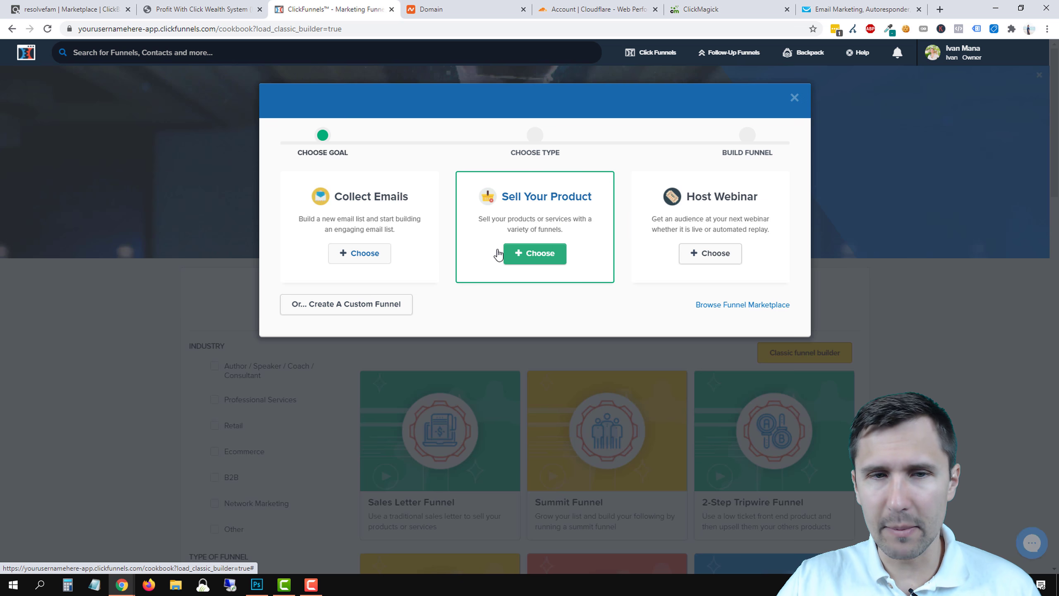
left_click(364, 253)
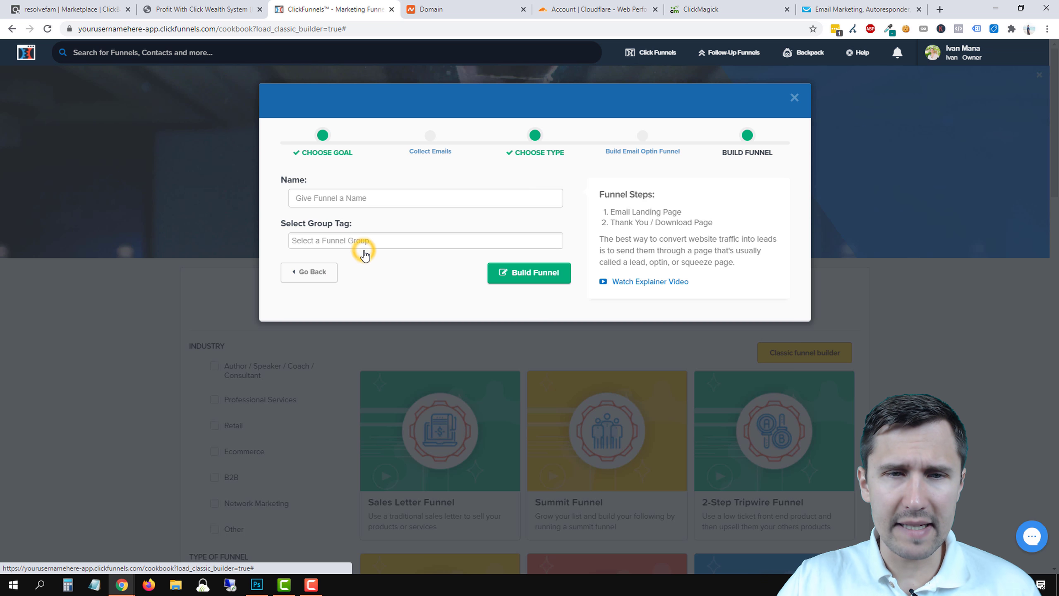
left_click(338, 203)
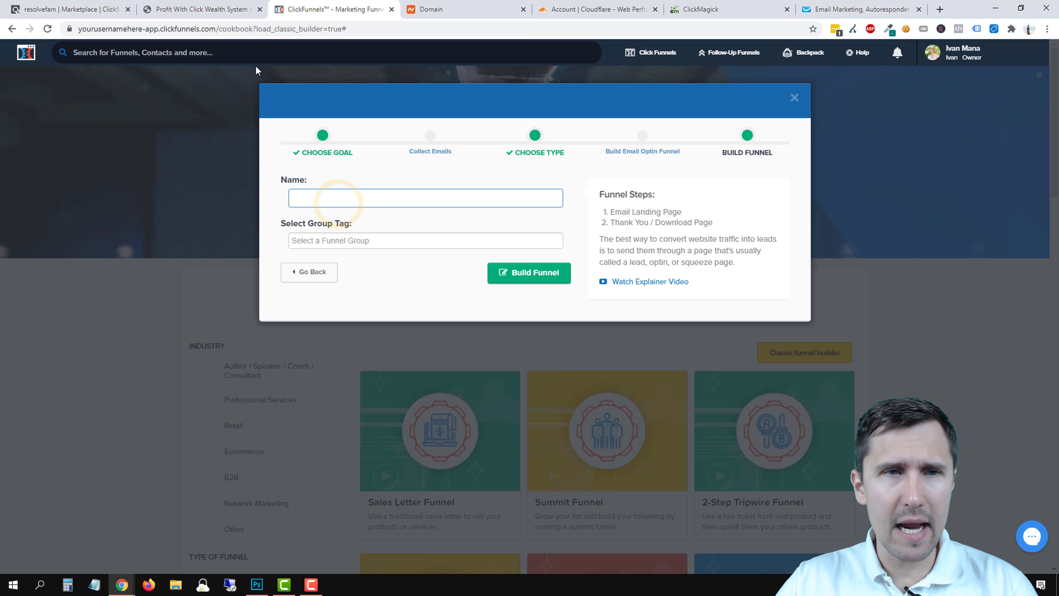
type("Cli")
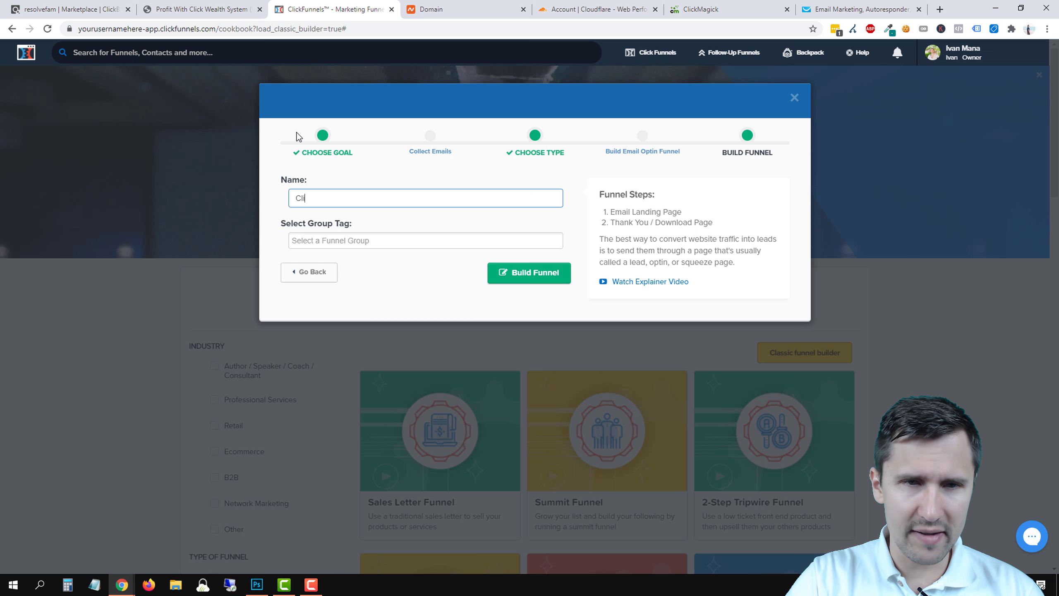
type("ck Wealth System")
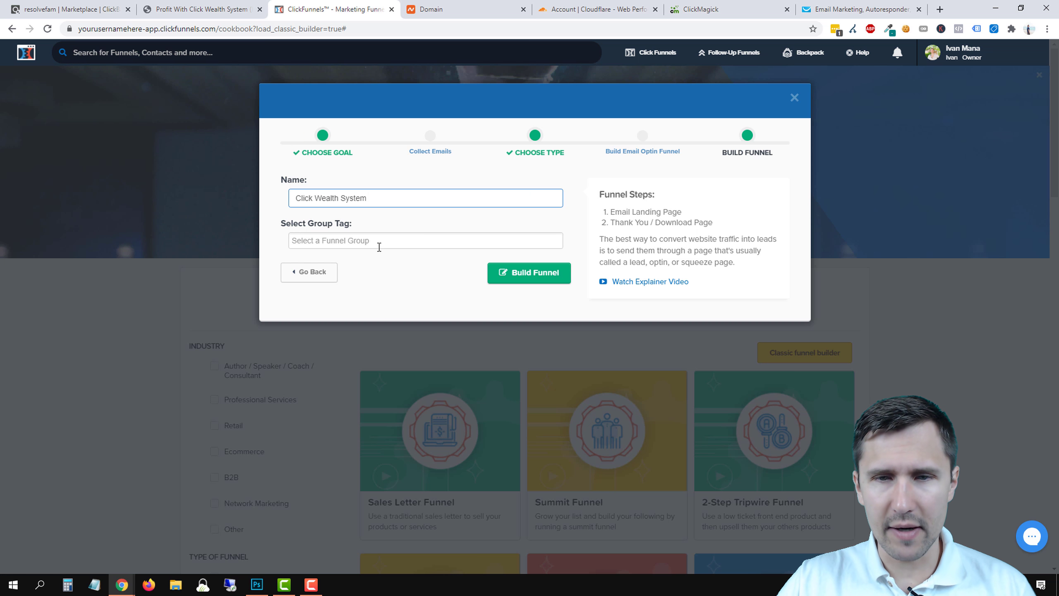
left_click(535, 284)
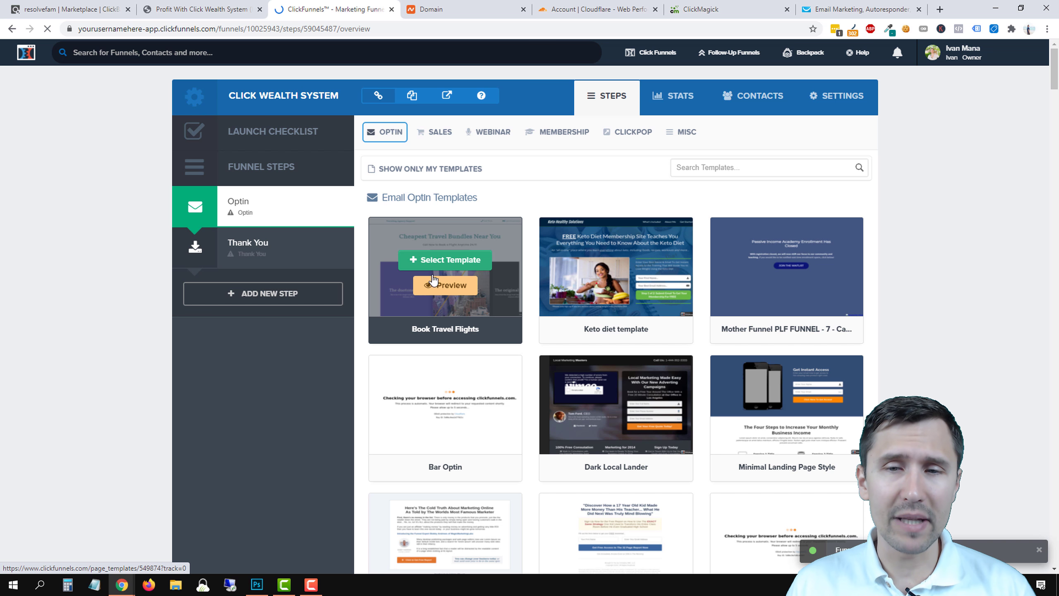
Browse the optin templates and preview the Pro Landing Page template.
scroll(351, 381, "down", 1)
scroll(343, 384, "down", 10)
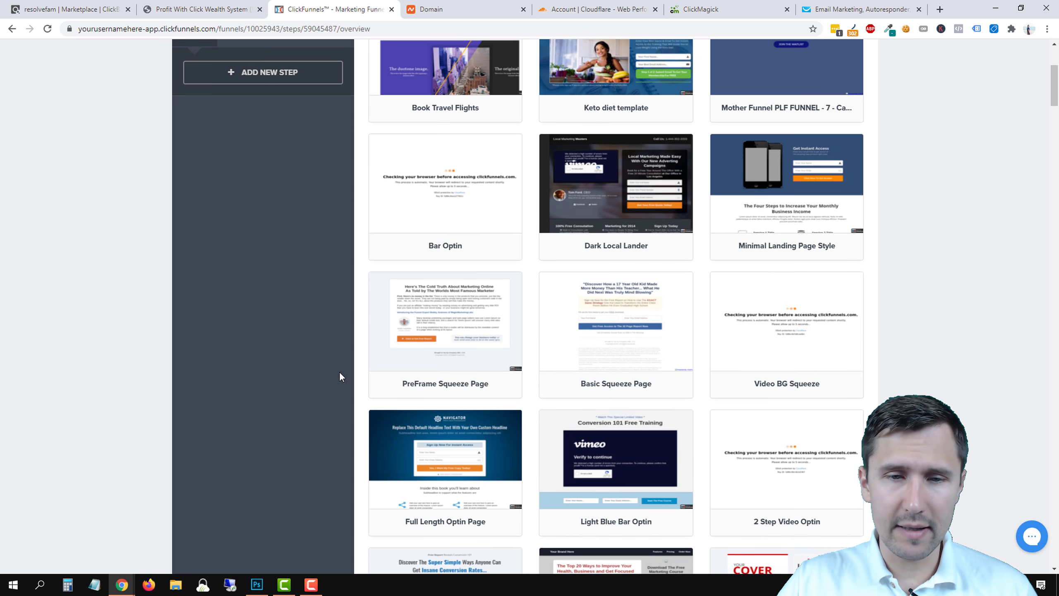
scroll(336, 369, "down", 9)
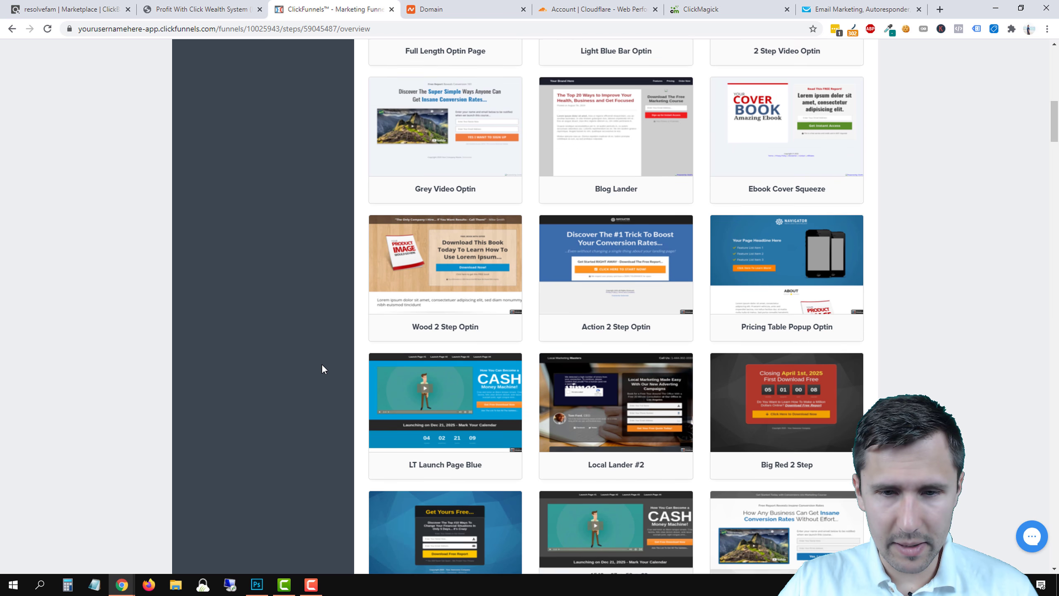
scroll(323, 369, "down", 9)
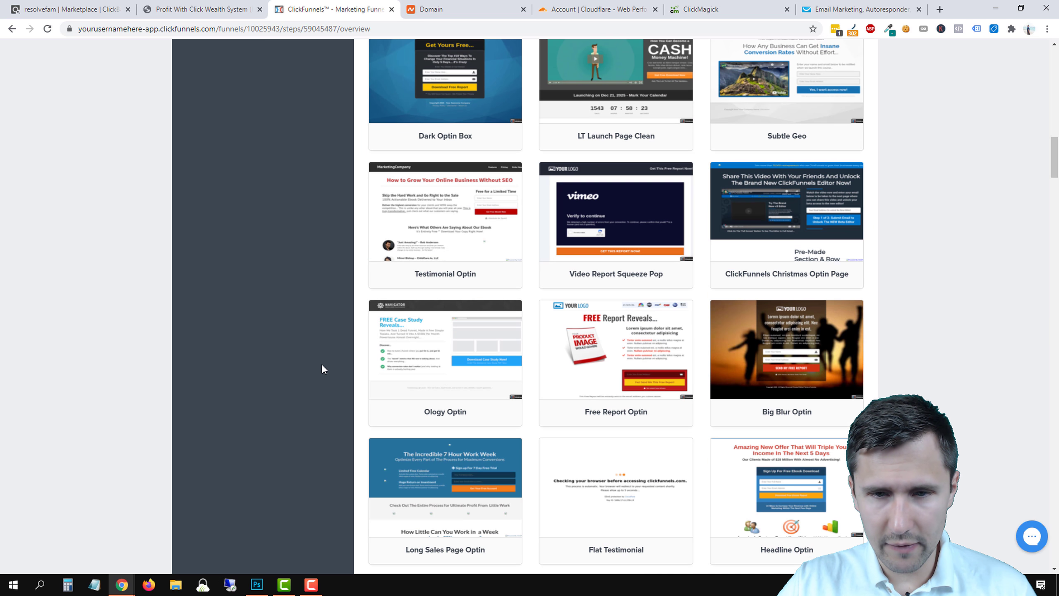
scroll(323, 368, "down", 3)
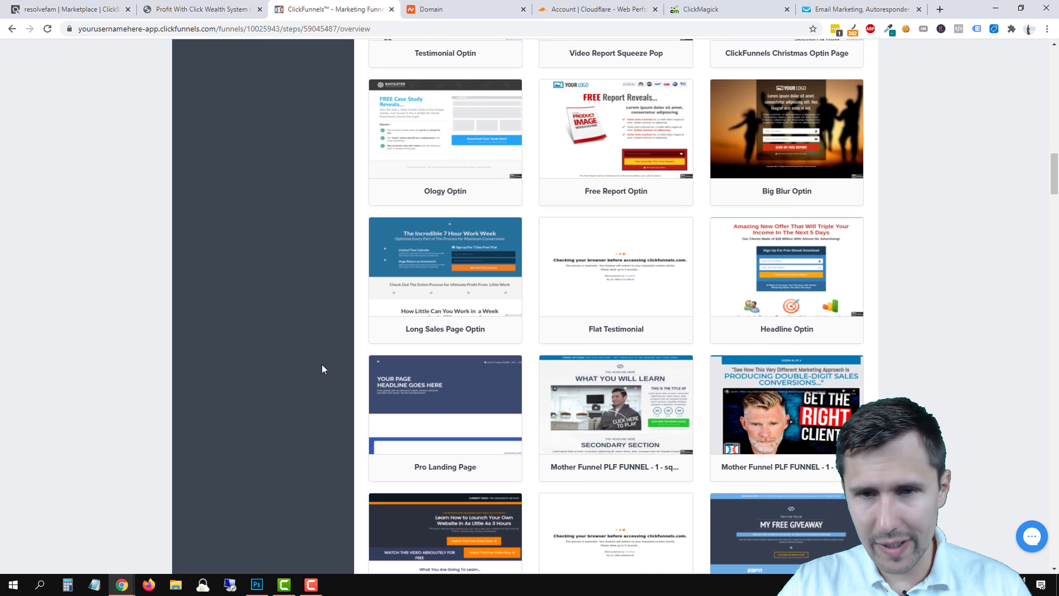
scroll(322, 369, "down", 2)
scroll(322, 369, "down", 2)
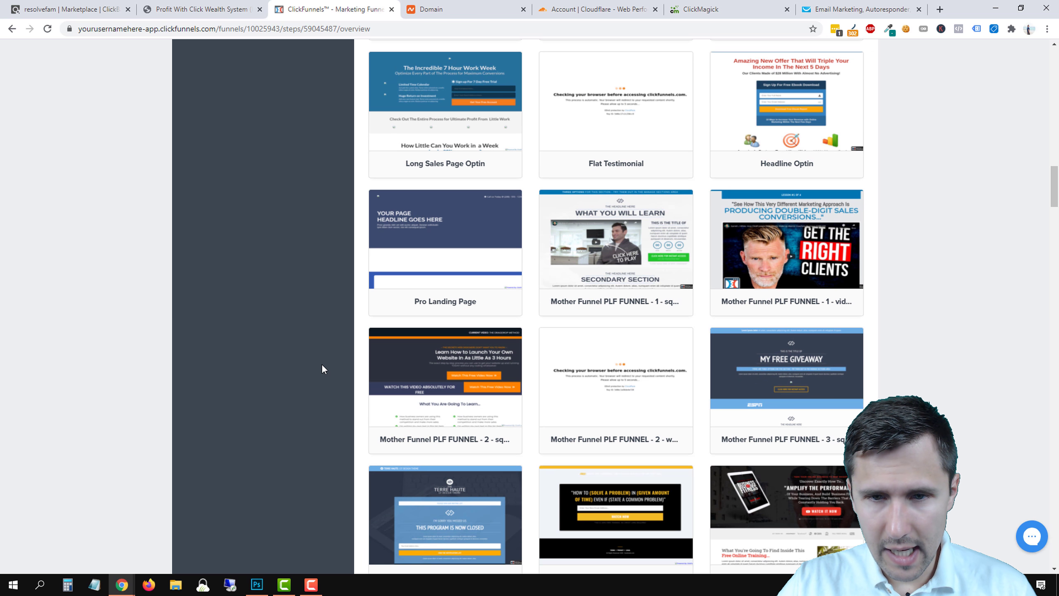
scroll(338, 362, "down", 1)
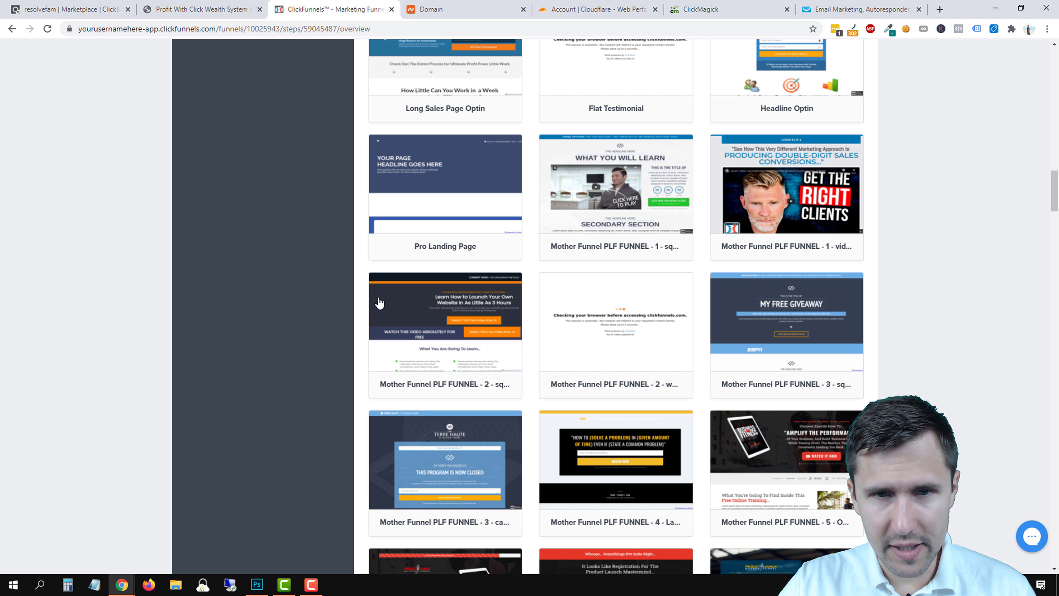
left_click(443, 204)
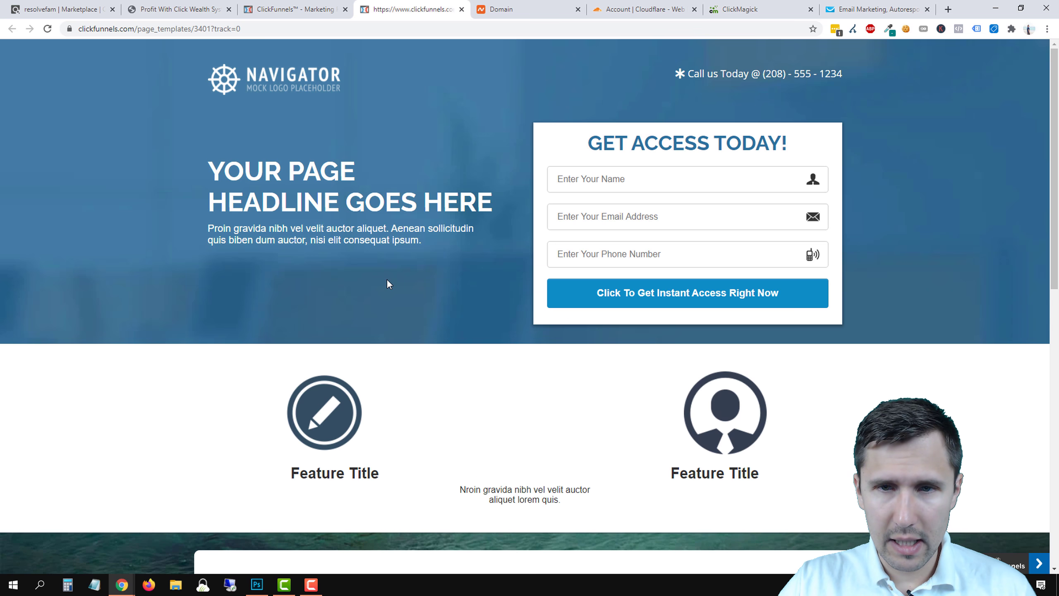
scroll(387, 279, "down", 3)
scroll(484, 380, "up", 3)
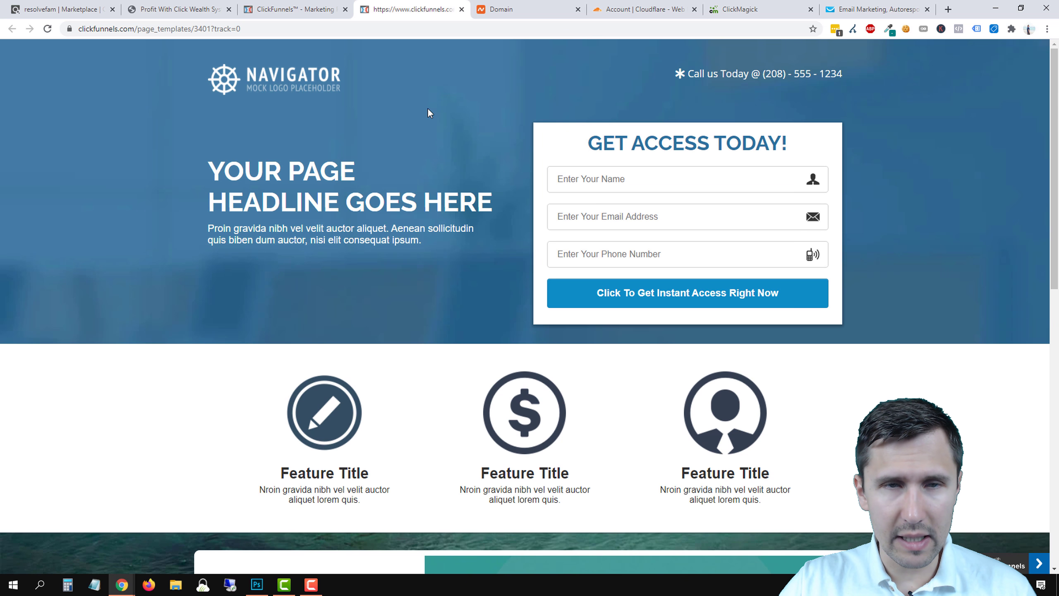
scroll(412, 302, "down", 6)
scroll(408, 330, "up", 20)
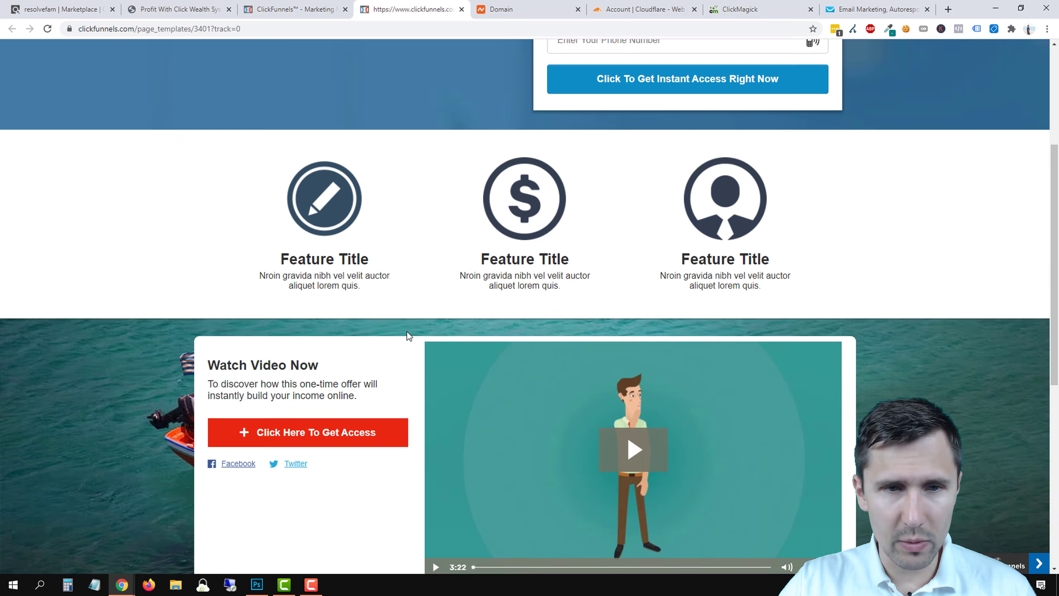
Apply the Pro Landing Page template to the Optin step.
left_click(460, 9)
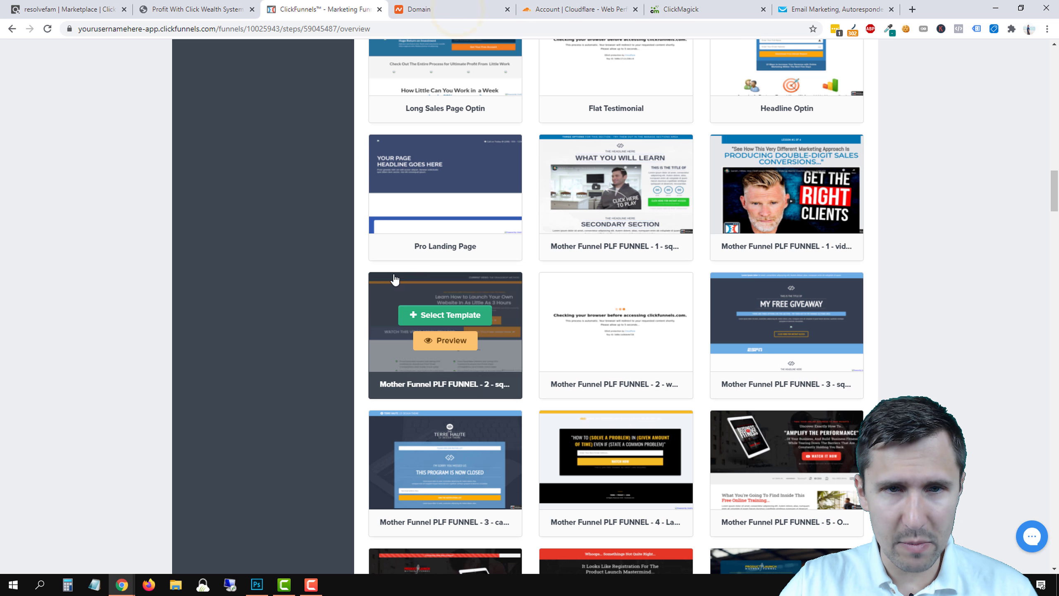
mouse_move(443, 202)
left_click(436, 178)
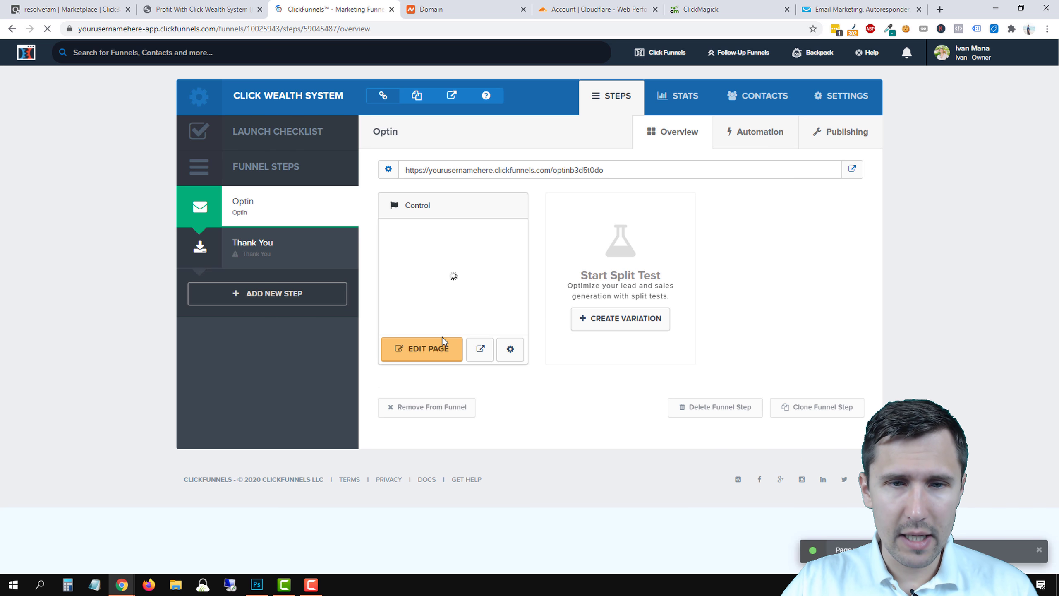
In the optin page editor, replace the Navigator header logo with a Headline element.
left_click(408, 350)
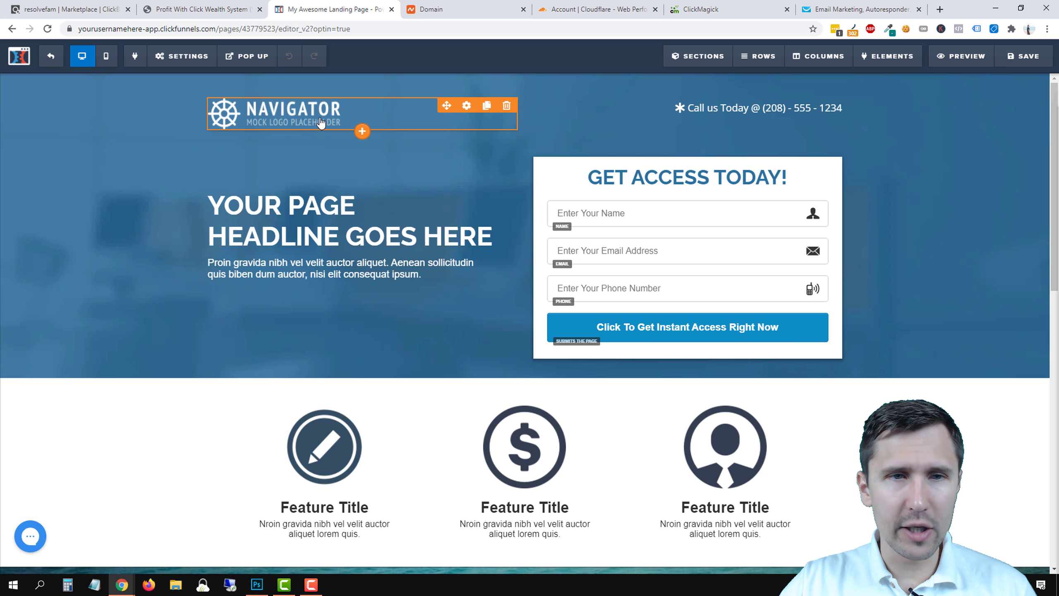
left_click(506, 105)
left_click(592, 90)
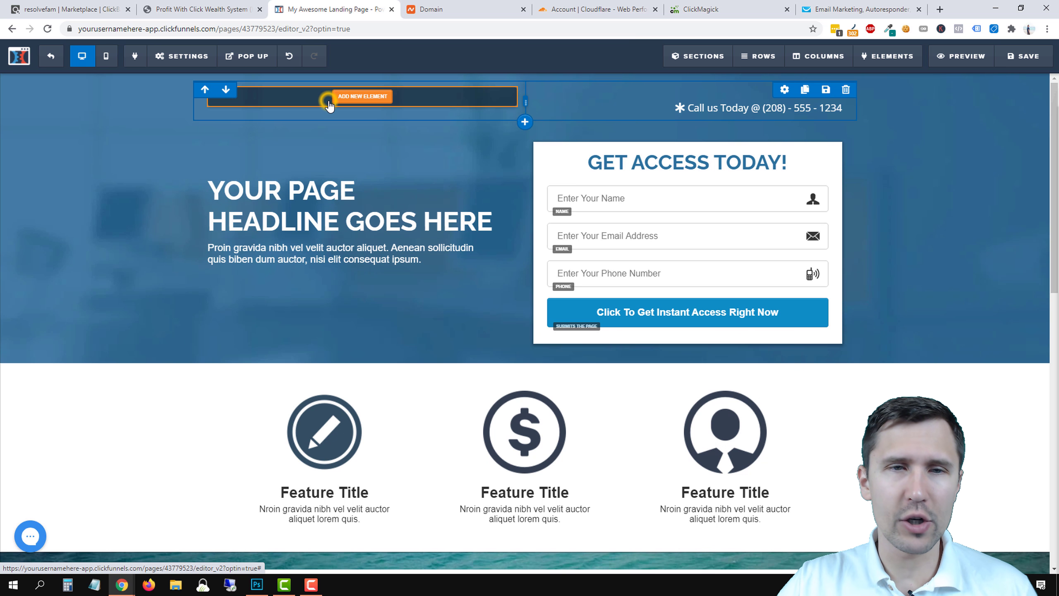
left_click(328, 103)
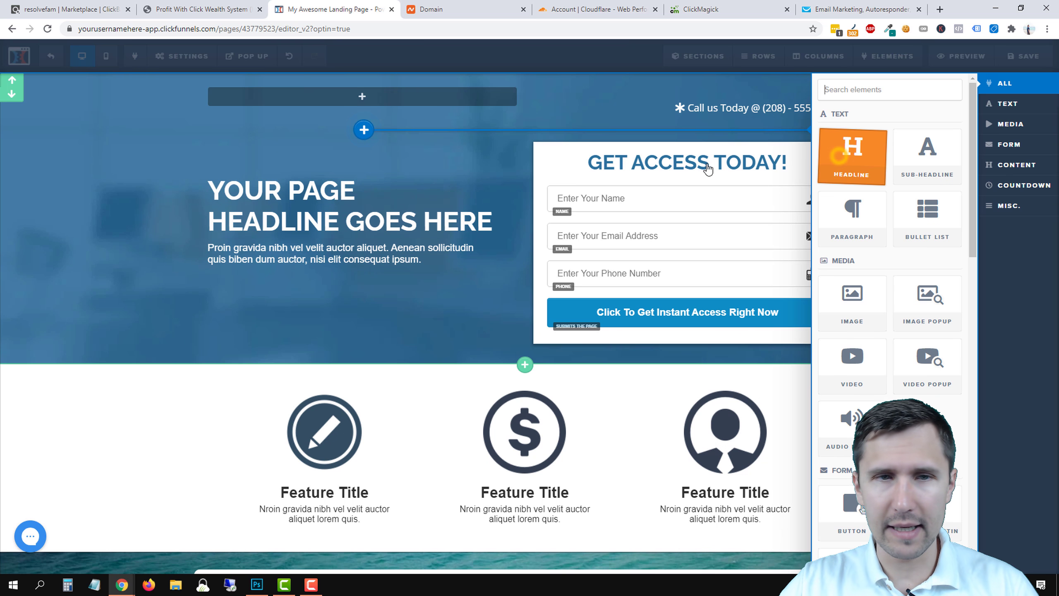
left_click(189, 7)
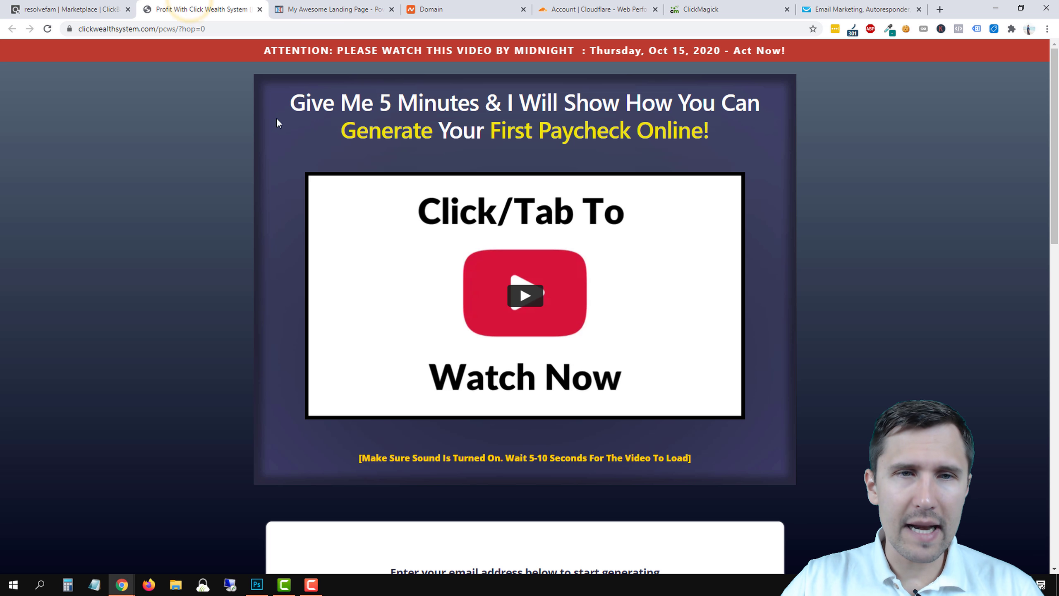
Open the Click Wealth System Affiliate Page from the Marketplace in a new tab.
left_click(99, 10)
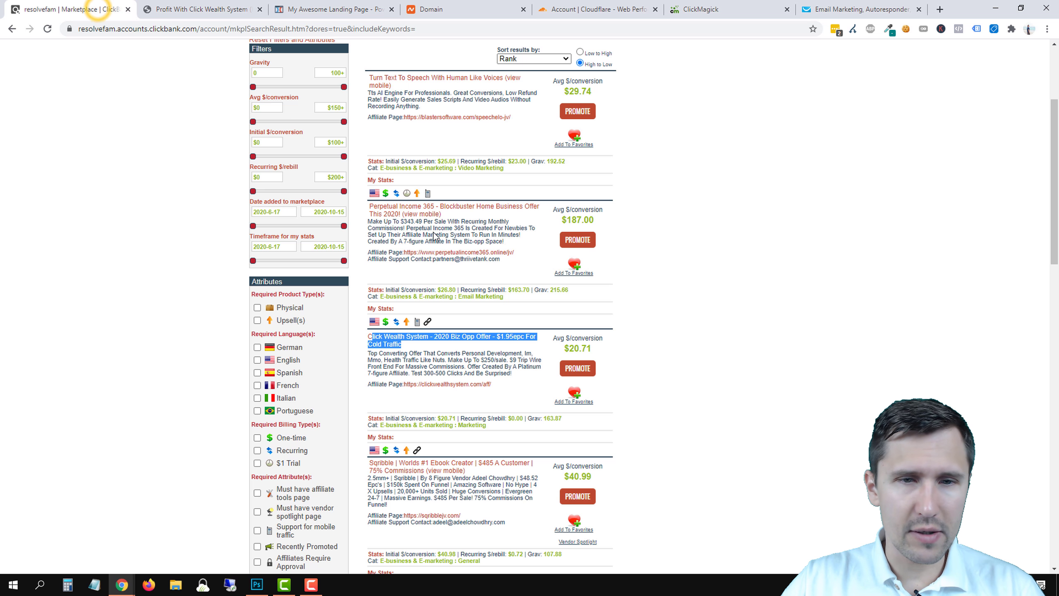
right_click(447, 387)
left_click(475, 394)
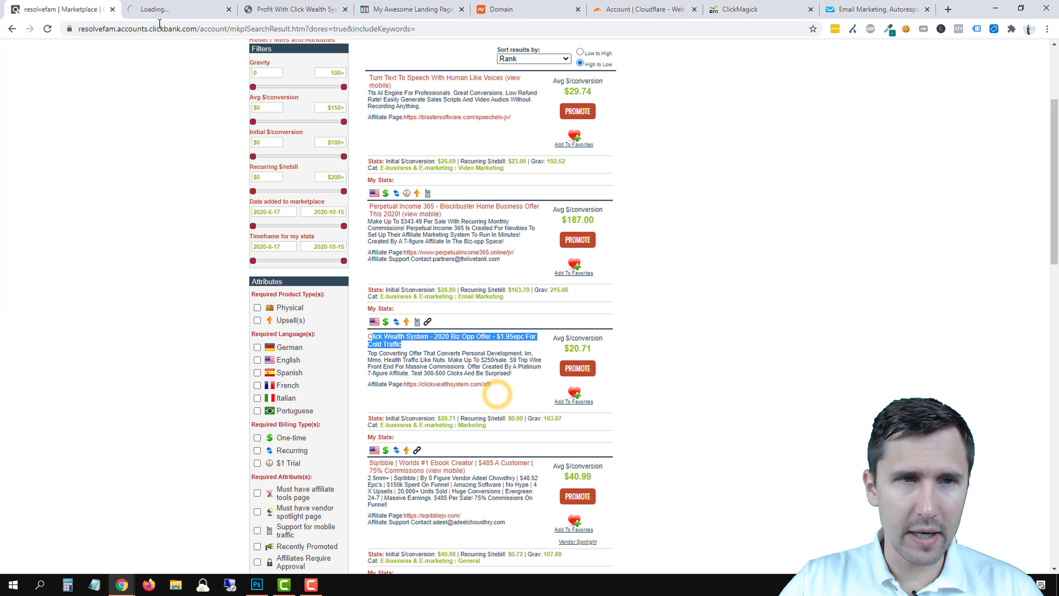
left_click(170, 10)
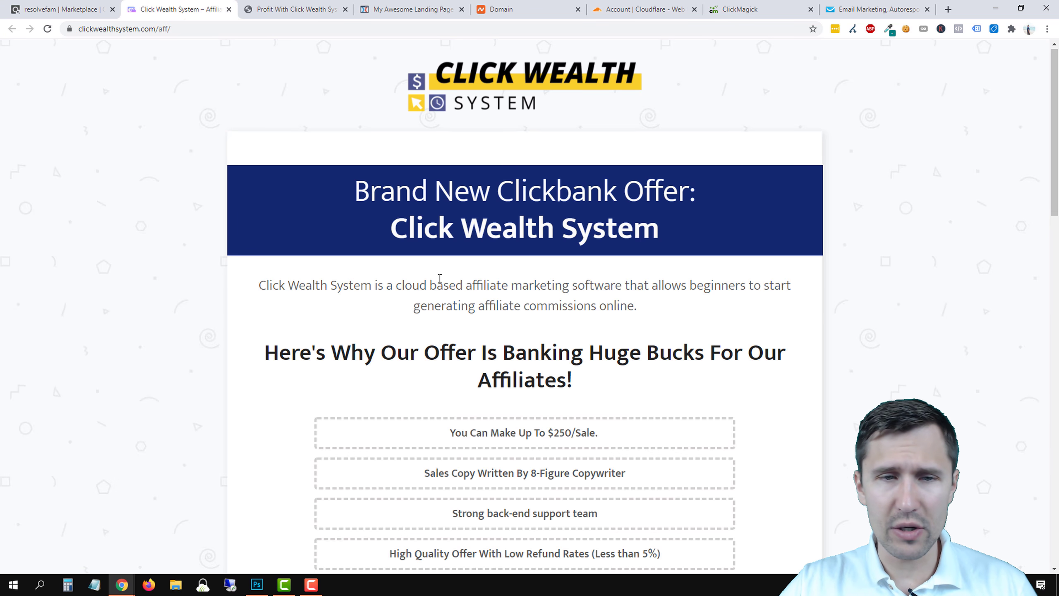
scroll(265, 318, "down", 5)
scroll(266, 318, "down", 15)
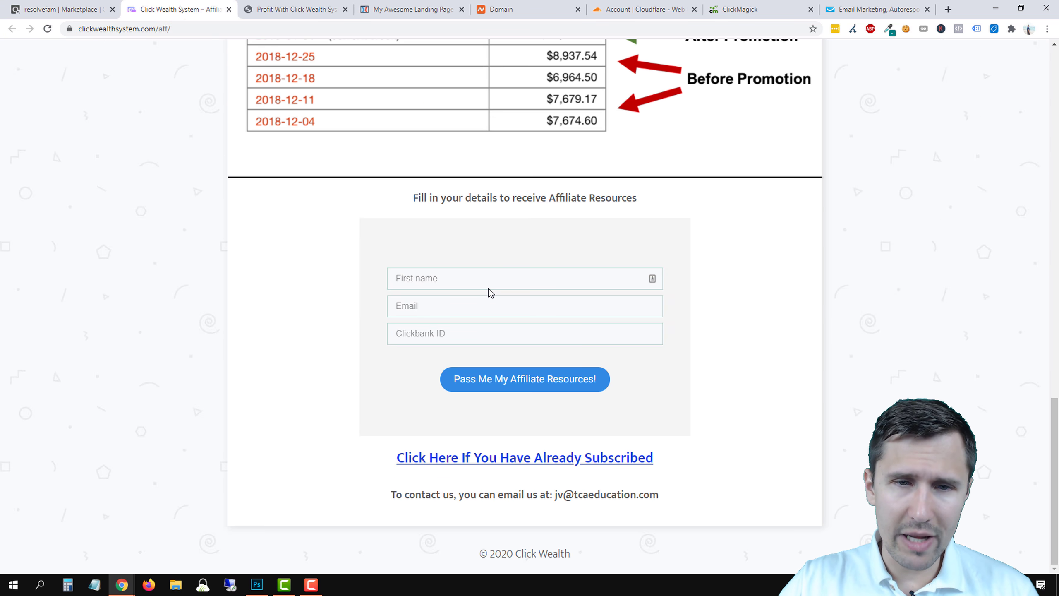
Open the vendor's Affiliate Resource Page and look over its affiliate links and email swipes.
left_click(470, 458)
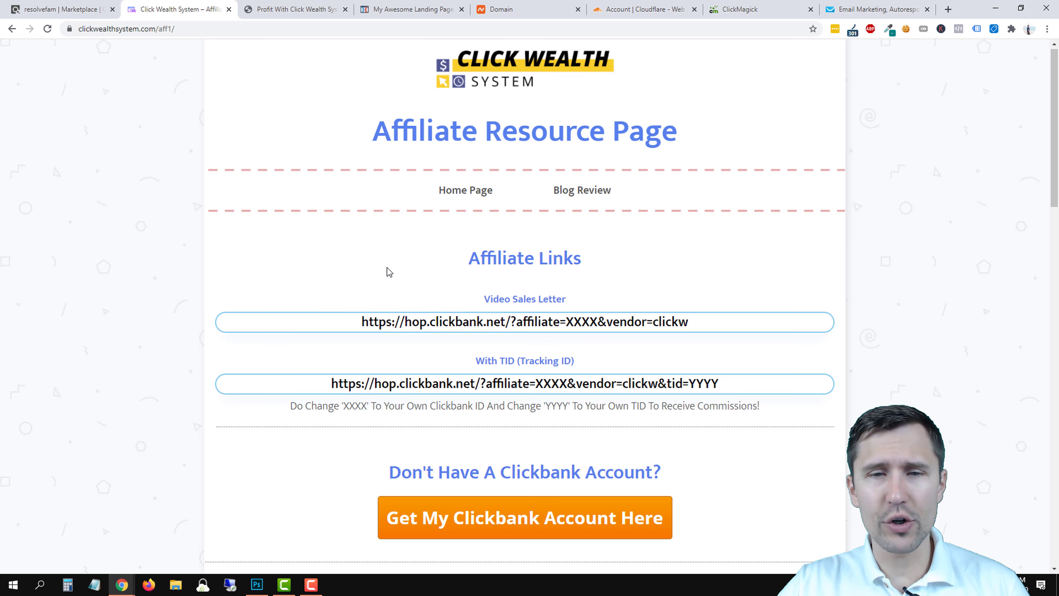
scroll(387, 272, "down", 4)
scroll(364, 288, "down", 15)
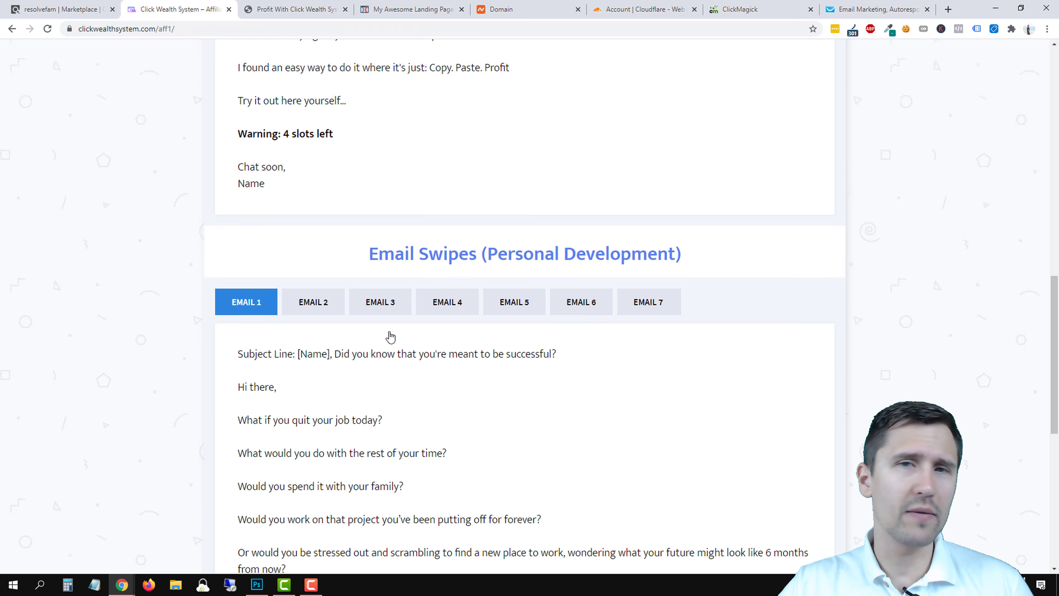
scroll(383, 317, "down", 2)
scroll(350, 265, "up", 5)
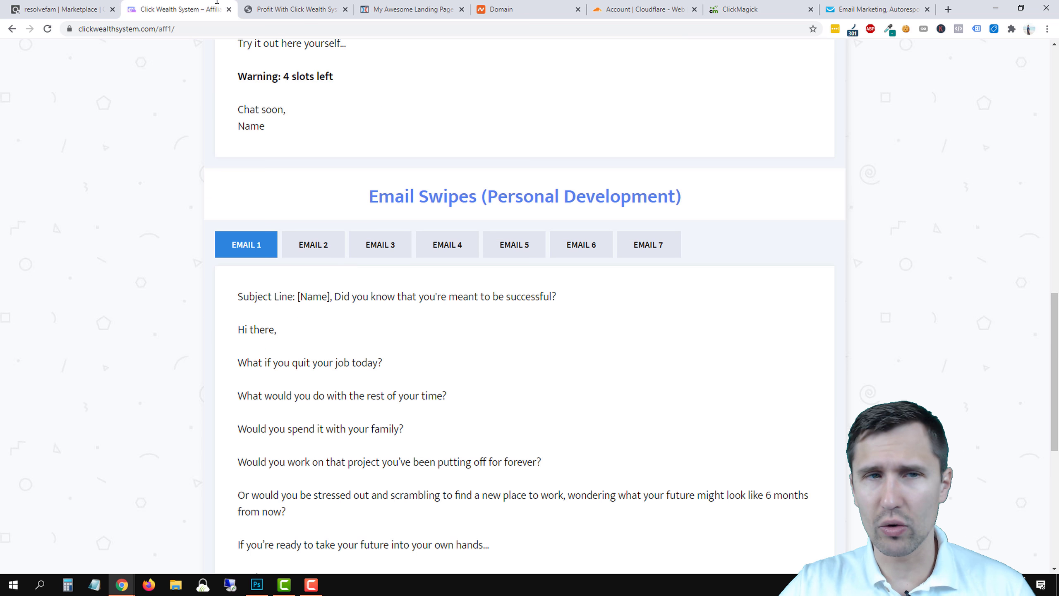
scroll(317, 247, "up", 10)
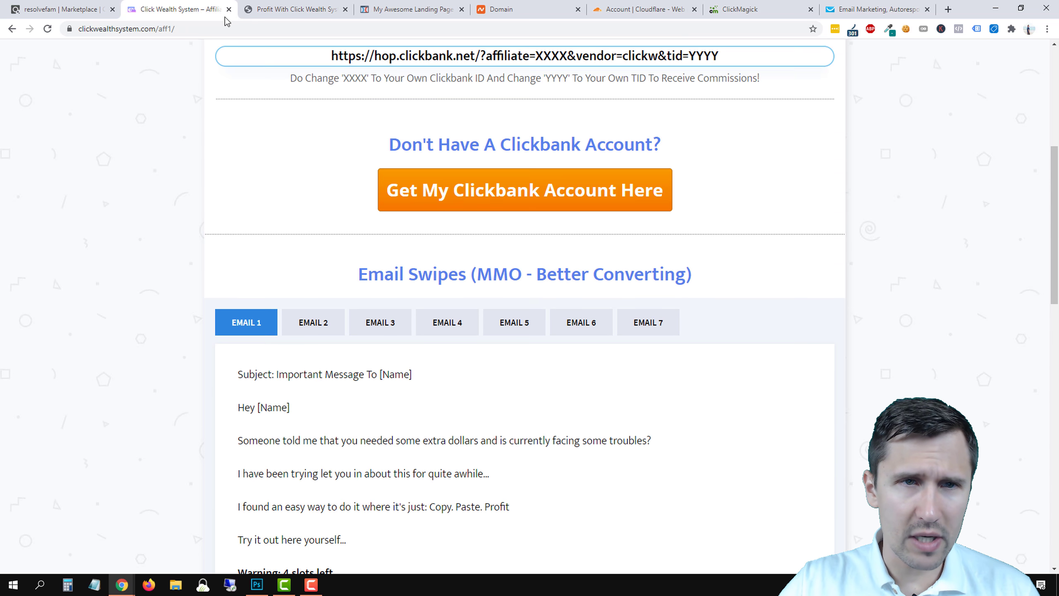
Compare the sales page with the resource page, then return to the page editor.
left_click(262, 8)
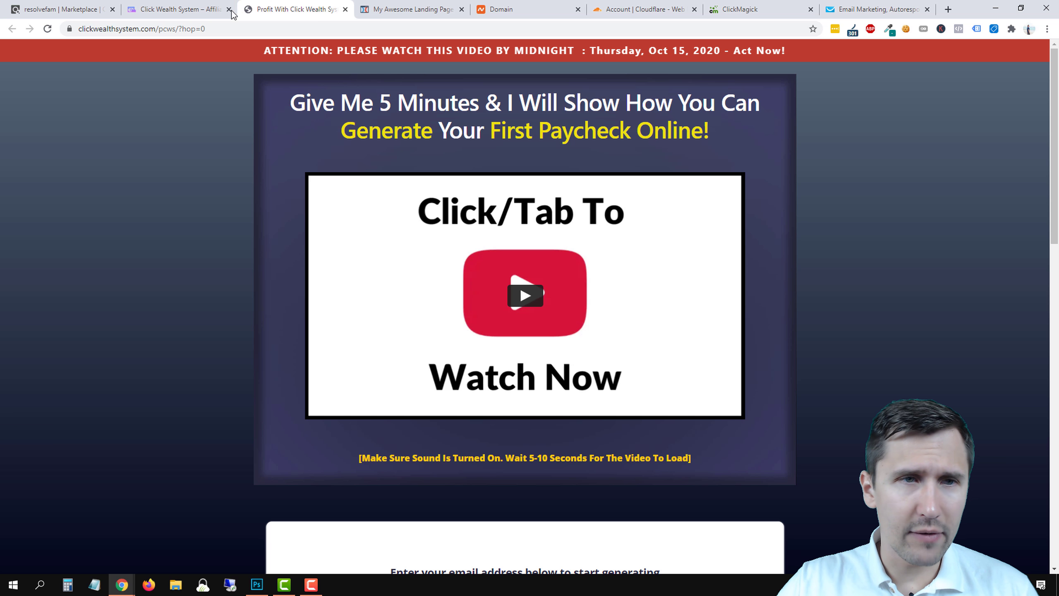
left_click(188, 9)
left_click(298, 13)
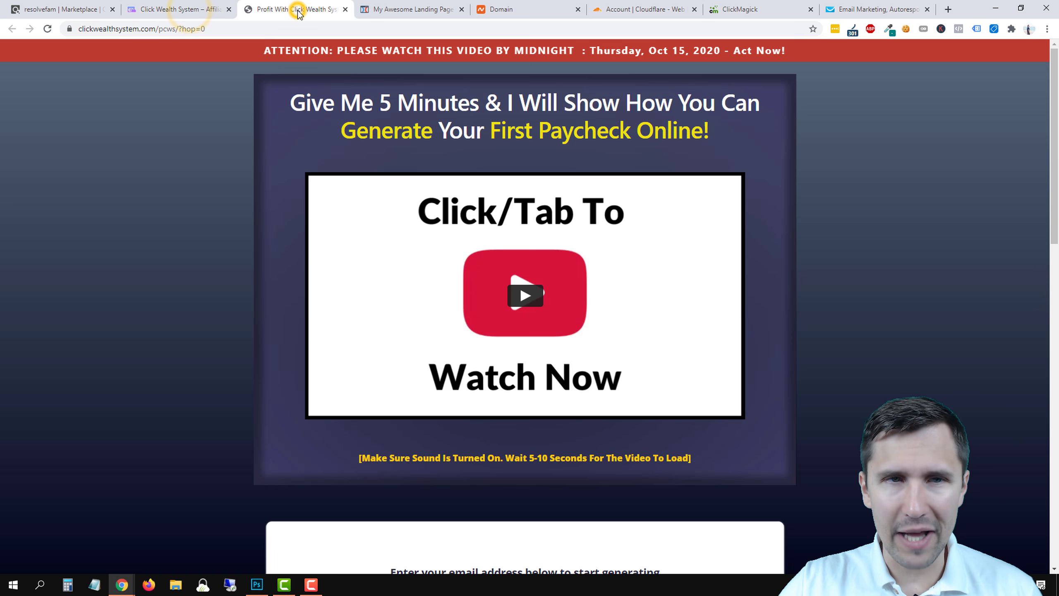
left_click(418, 7)
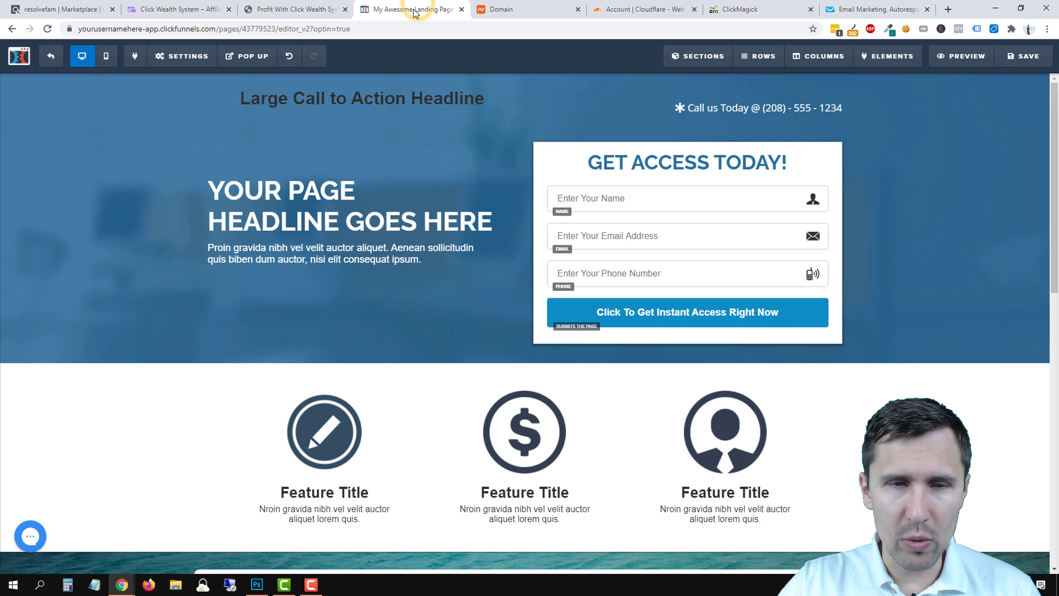
left_click(314, 13)
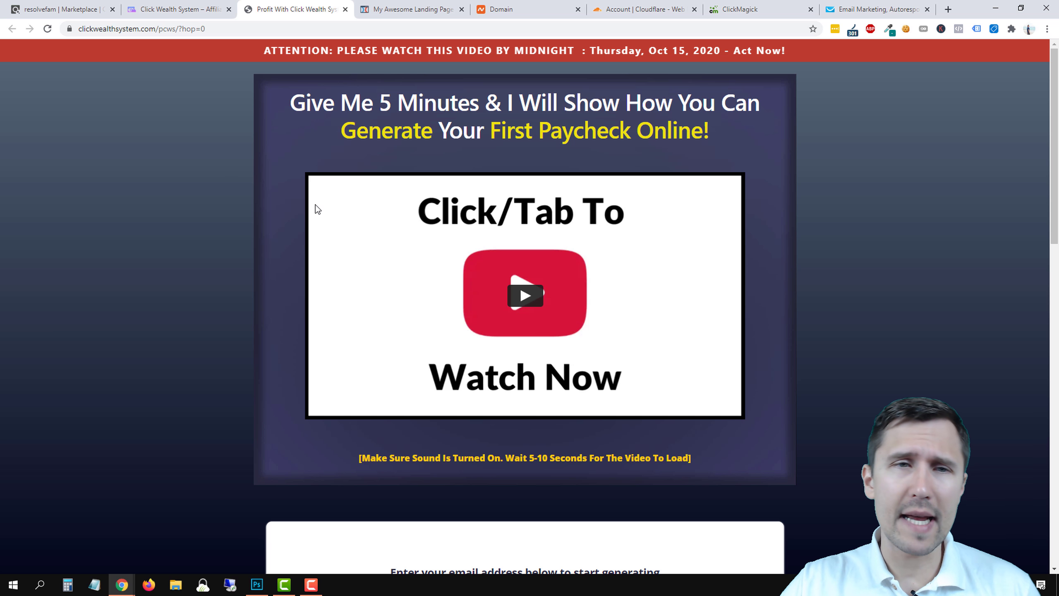
left_click(400, 6)
Replace the header placeholder headline with 'Wealth Generators'.
left_click(333, 99)
triple_click(336, 100)
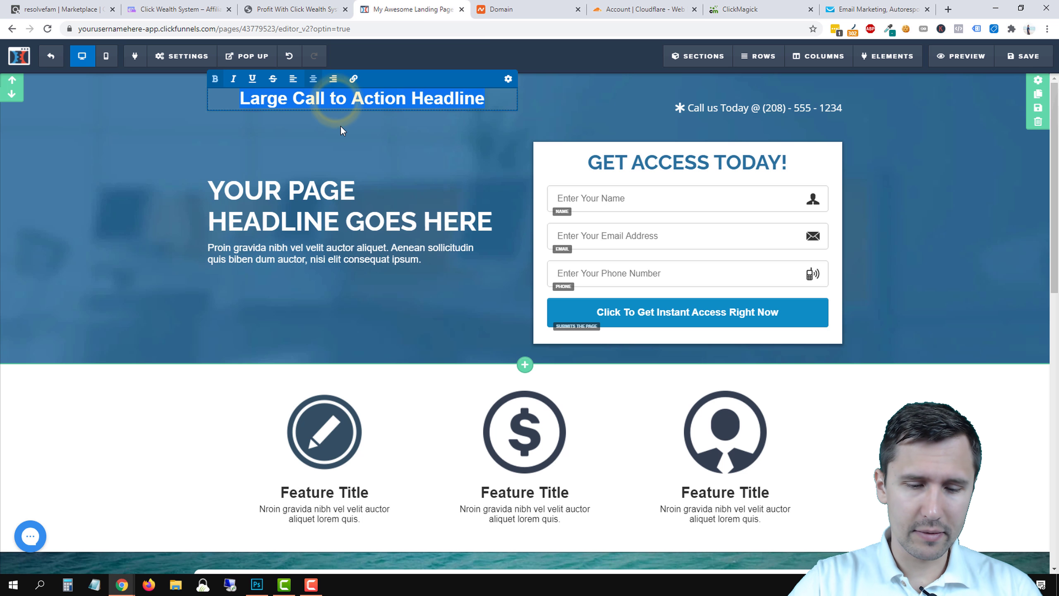
key("BackSpace")
type("Wealth Gener")
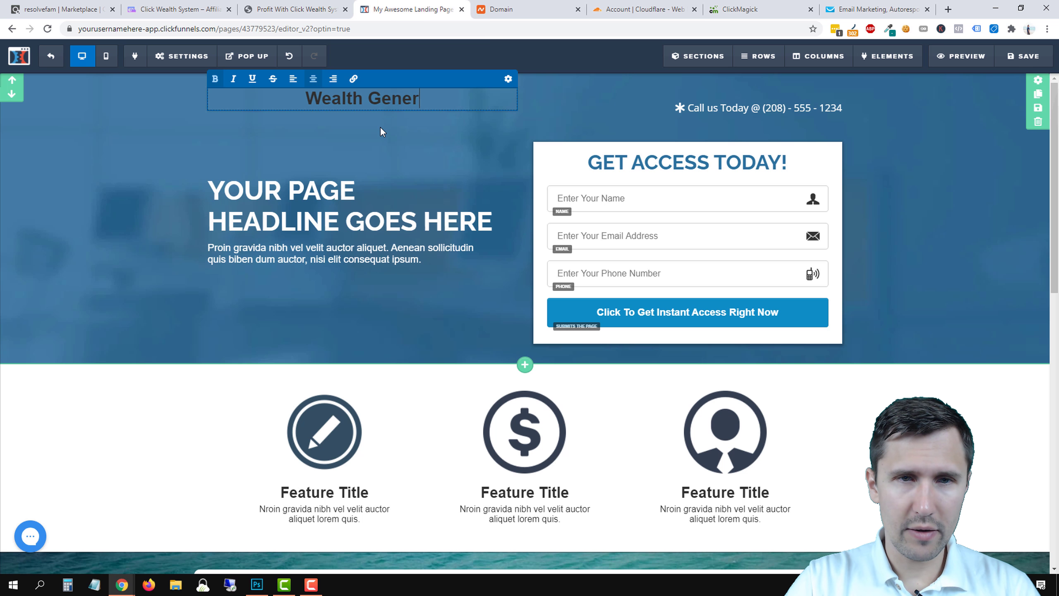
type("ators")
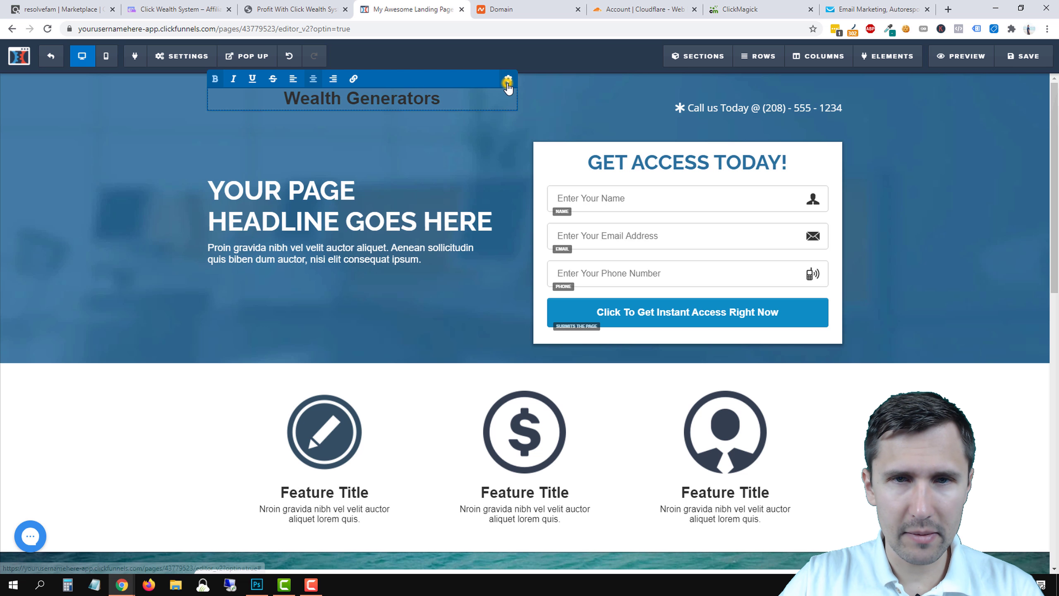
Make the Wealth Generators headline white in the Source Sans Pro font.
left_click(507, 82)
left_click(985, 253)
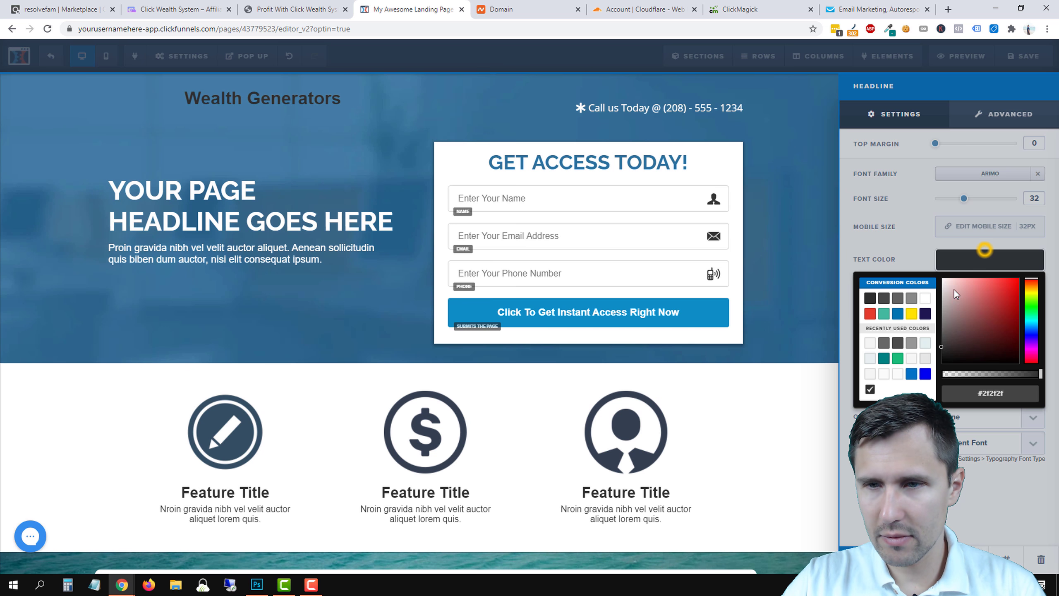
left_click_drag(985, 326, 914, 266)
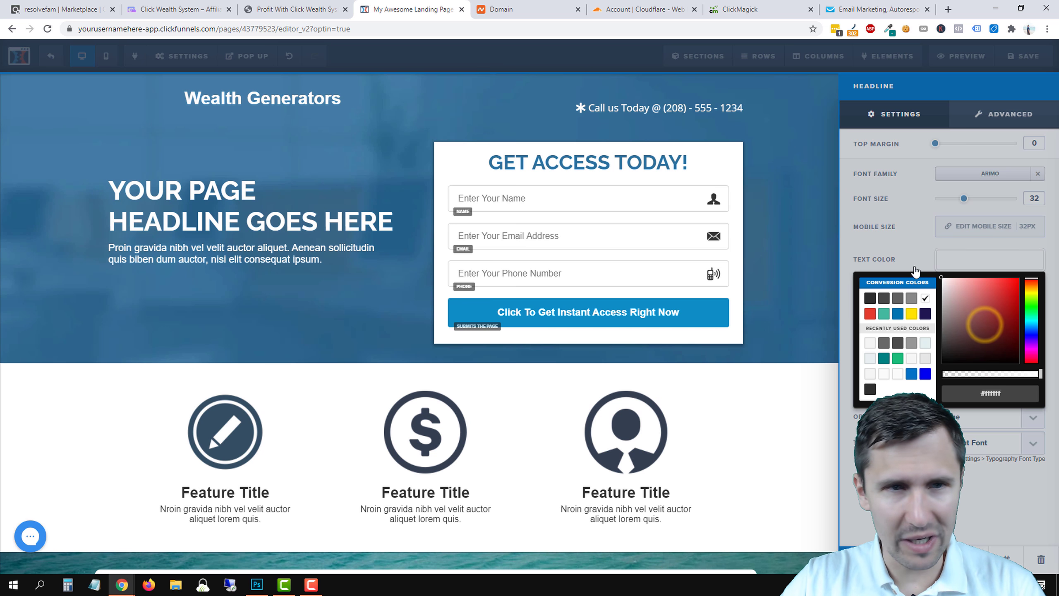
left_click(975, 259)
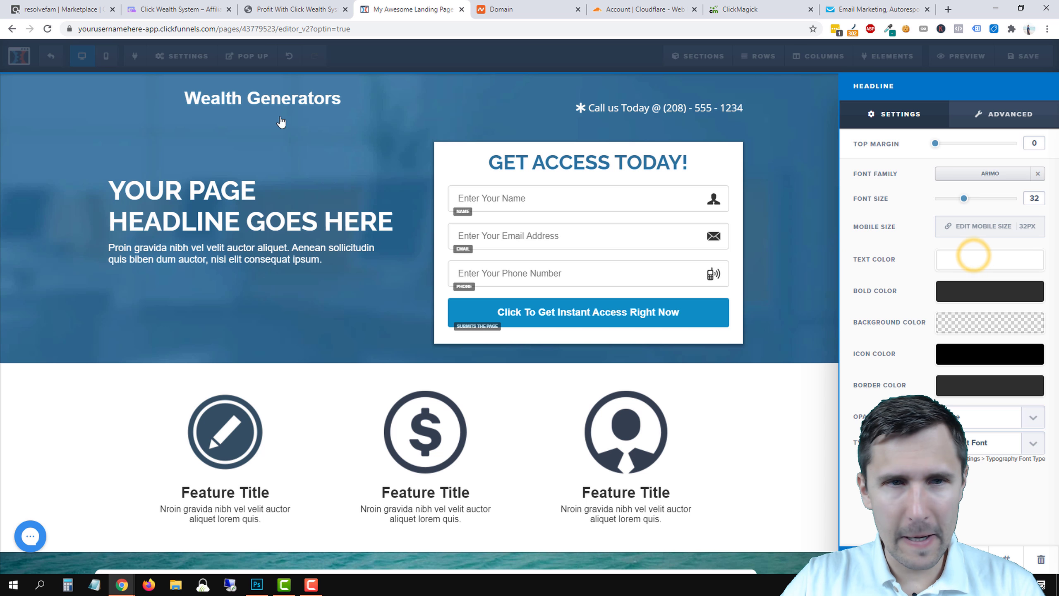
left_click(987, 176)
left_click(944, 249)
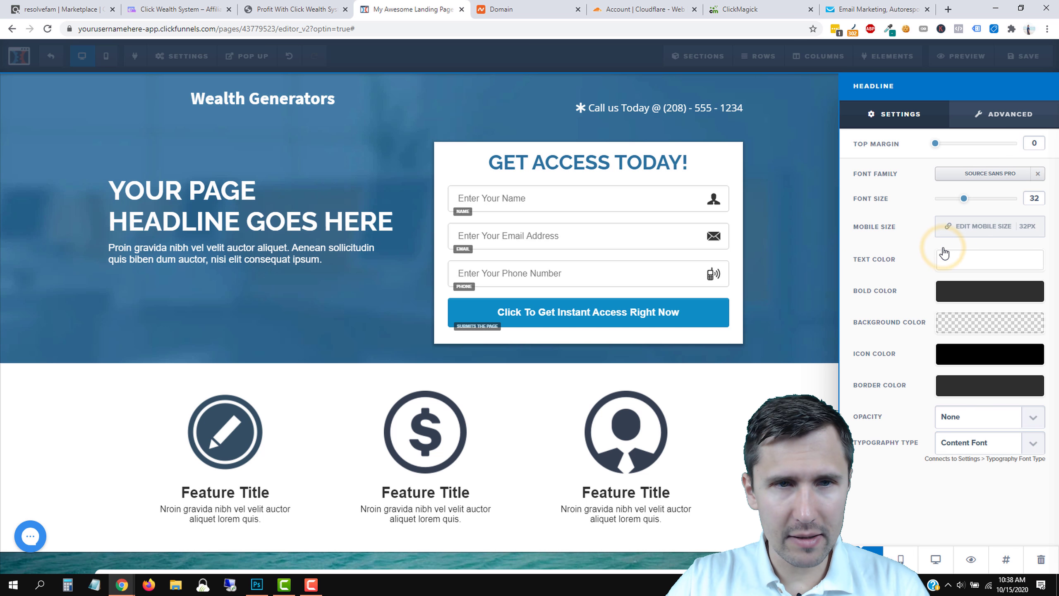
left_click(328, 116)
Remove bold from 'Wealth Generators' and make it italic.
triple_click(381, 101)
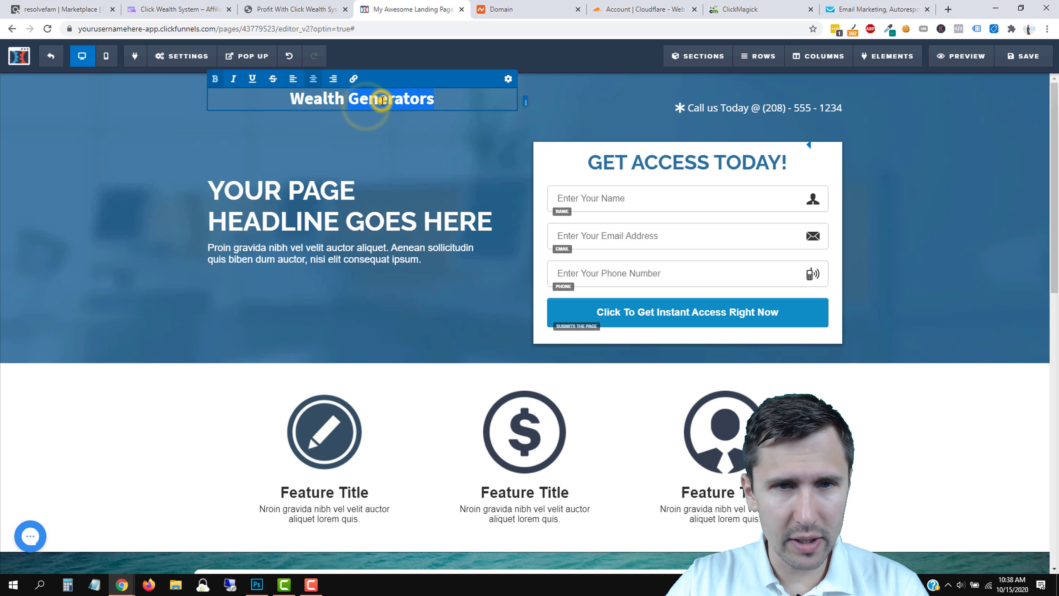
left_click(216, 79)
left_click(213, 261)
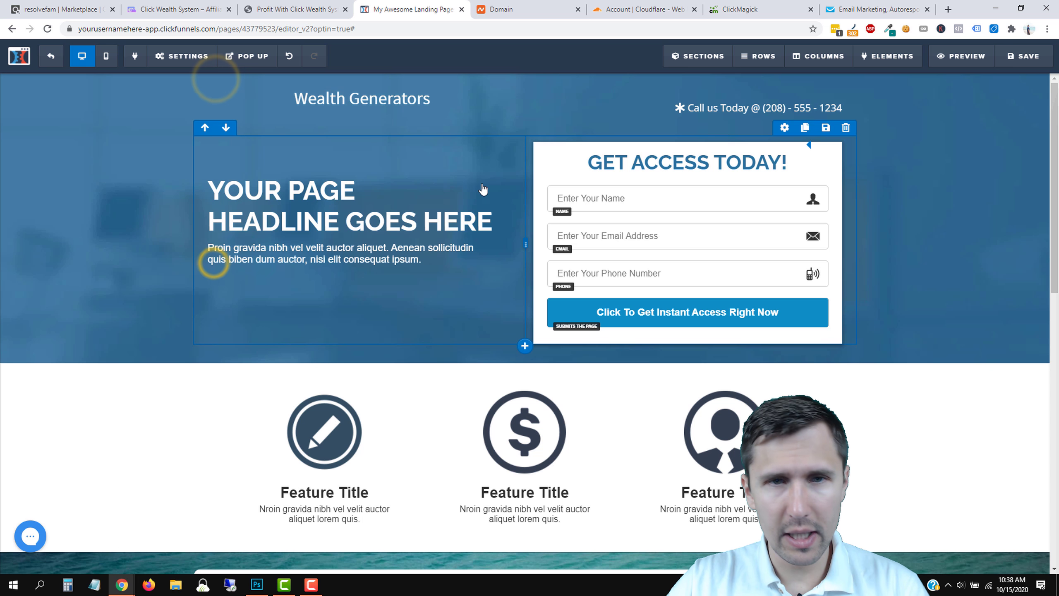
left_click(360, 99)
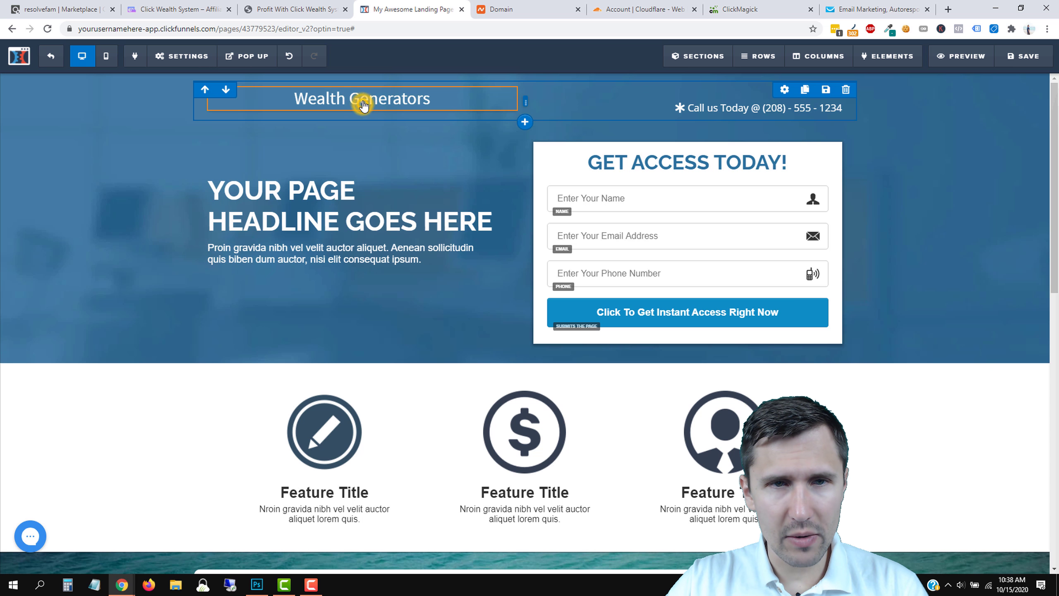
triple_click(380, 98)
left_click(234, 79)
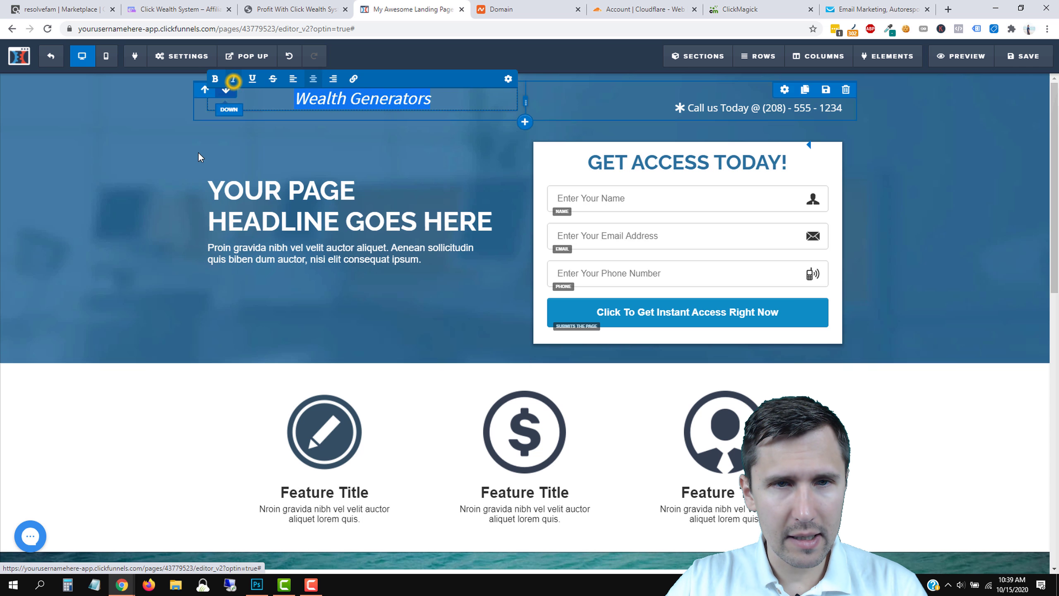
left_click(153, 226)
Left-align 'Wealth Generators' and delete the 'Call us Today' phone element.
left_click(377, 101)
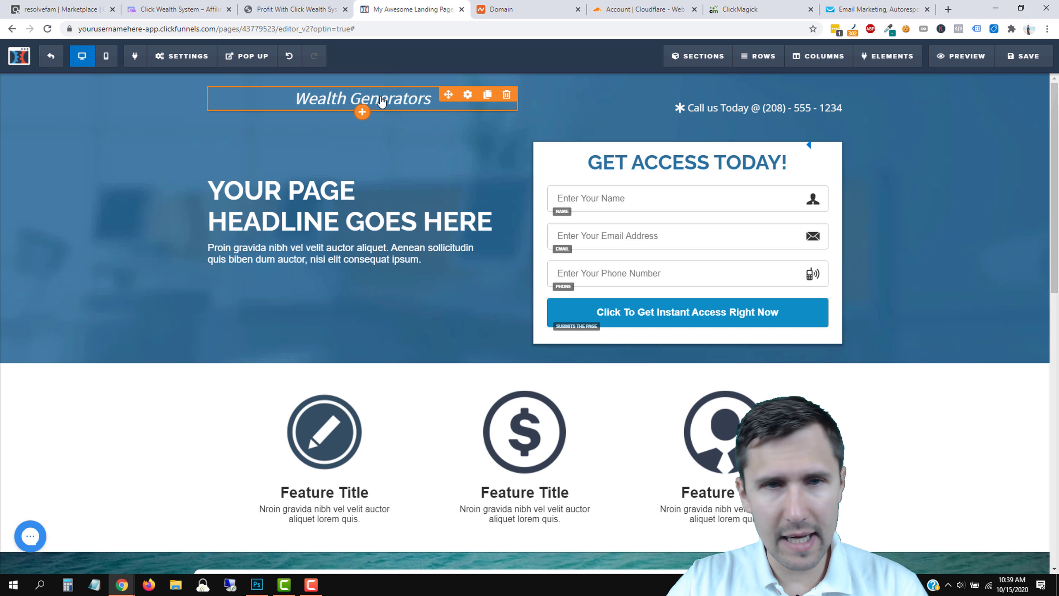
left_click(380, 96)
left_click(294, 78)
left_click(113, 246)
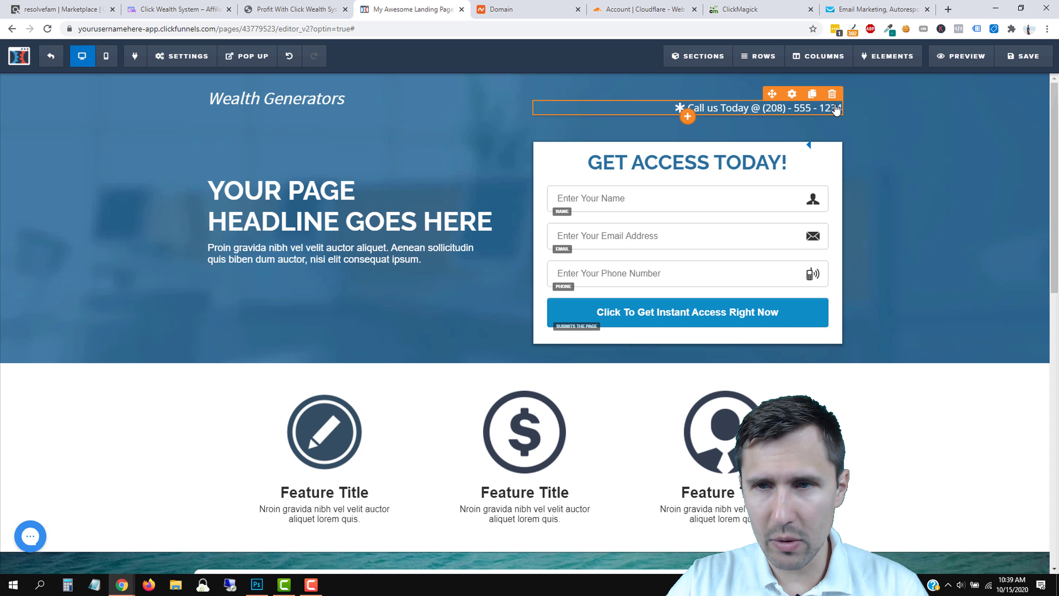
left_click(833, 99)
left_click(587, 89)
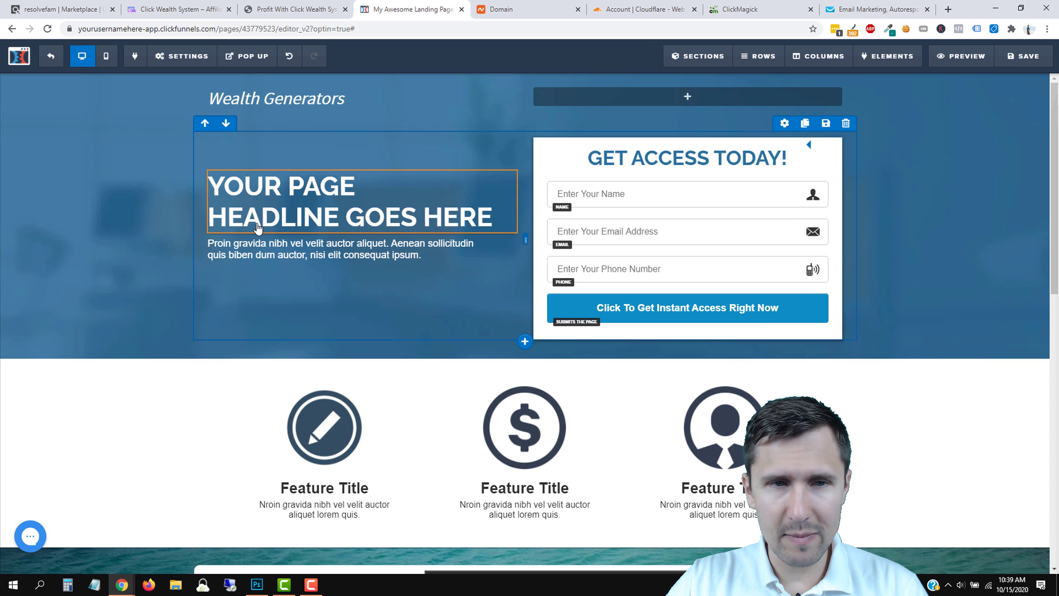
Change the hero headline to 'FREE 5-Minute Video Reveals How to Get Your First Paycheck Online'.
scroll(296, 284, "down", 3)
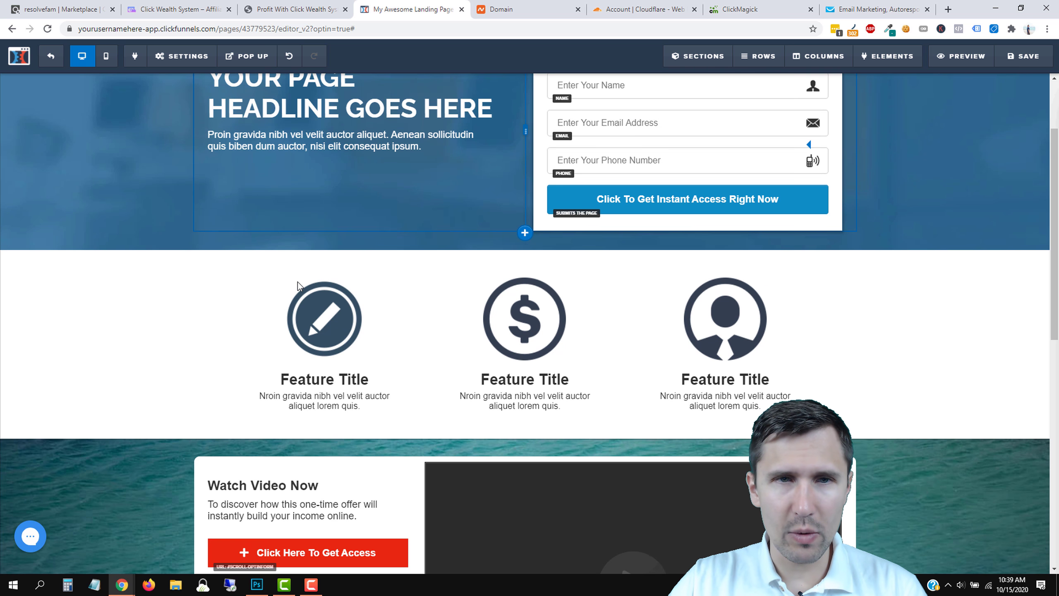
scroll(299, 286, "up", 3)
left_click(280, 193)
double_click(279, 192)
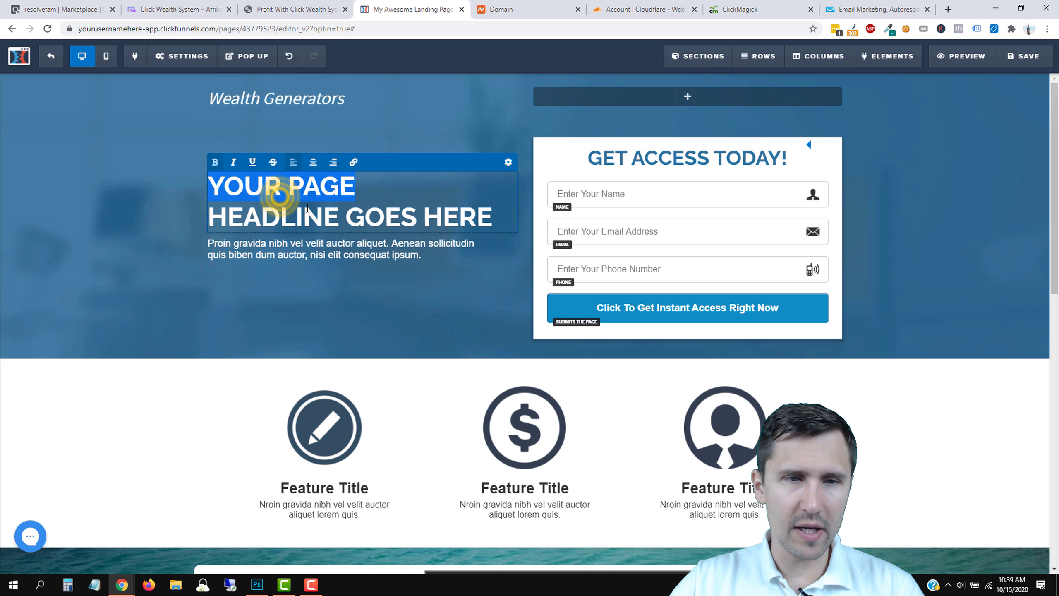
left_click(359, 215)
left_click_drag(502, 218, 202, 197)
type("eo Reveals")
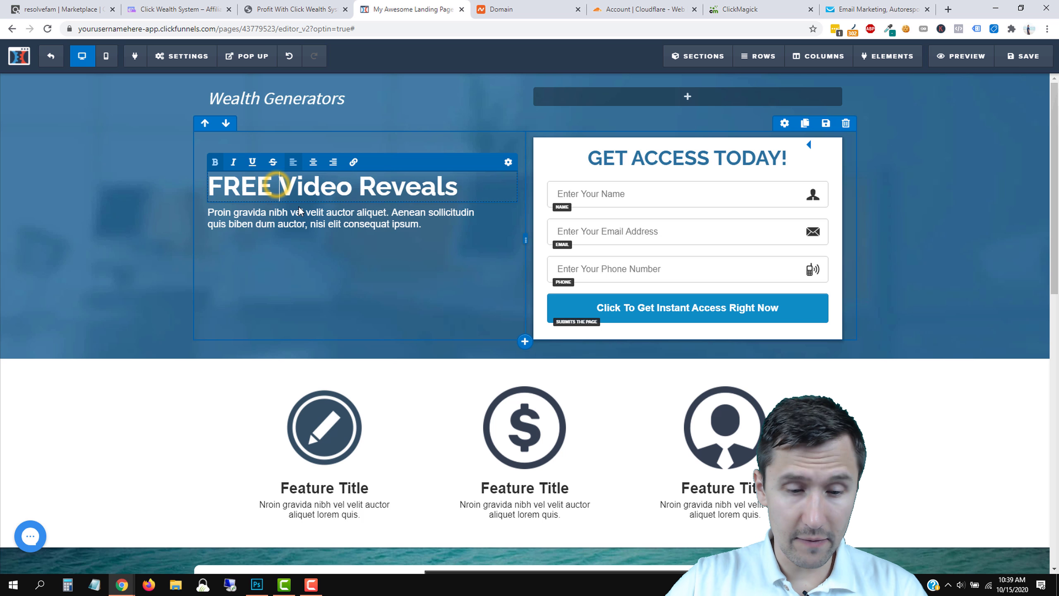
type("5-Minute V")
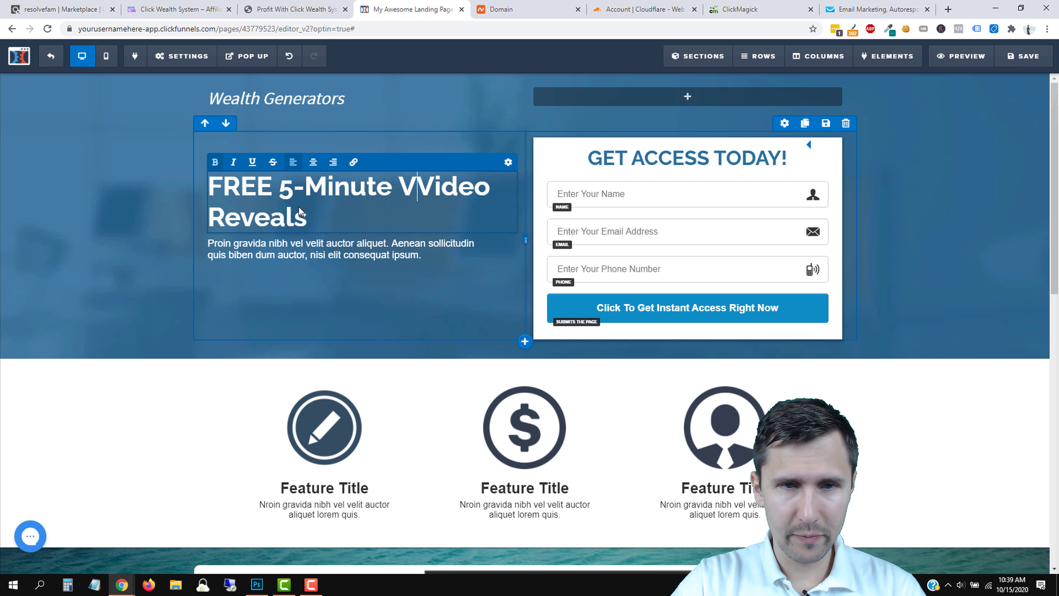
type(" How")
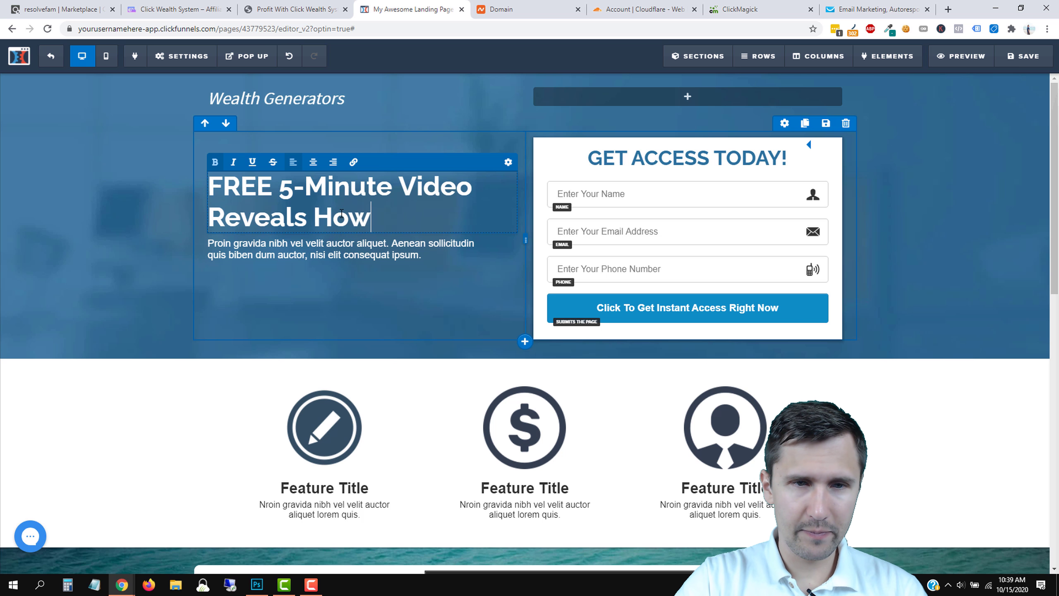
type(" to Get Your First Payche")
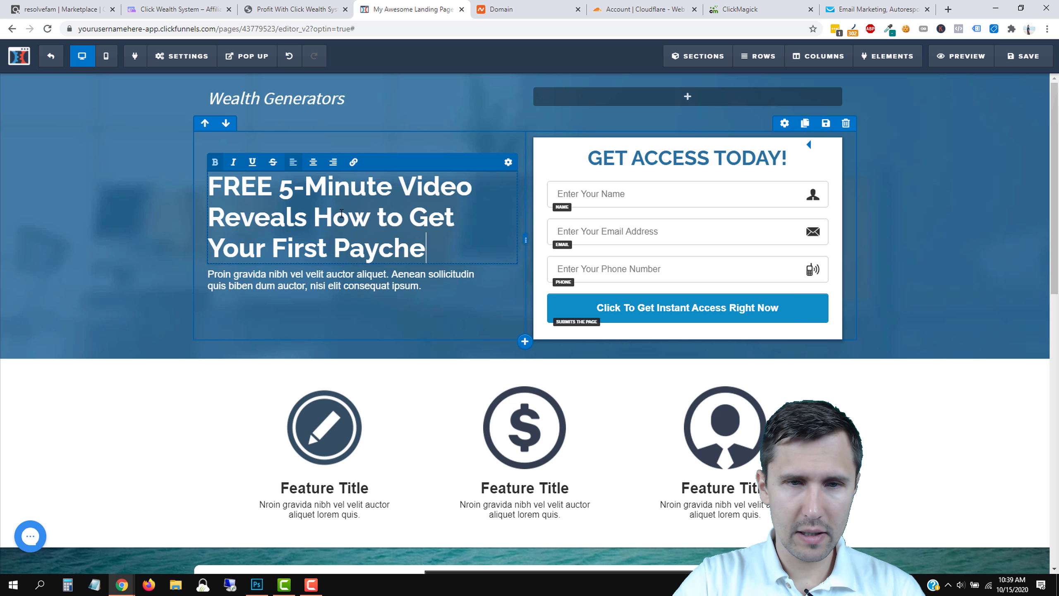
type("ck Online")
Go back to the sales page and select its 'First Paycheck Online!' text.
left_click(310, 7)
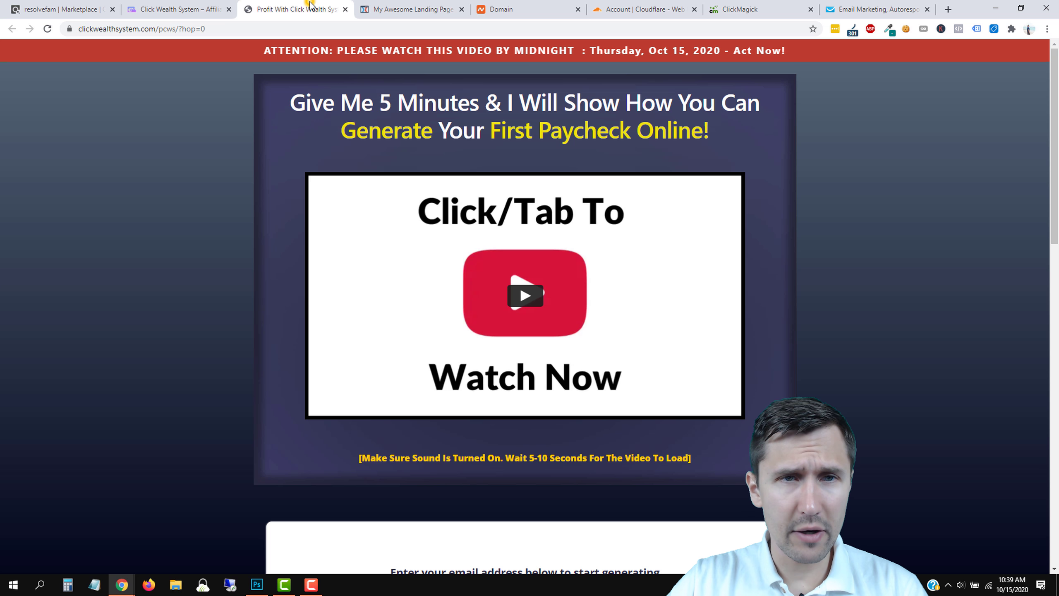
left_click(413, 9)
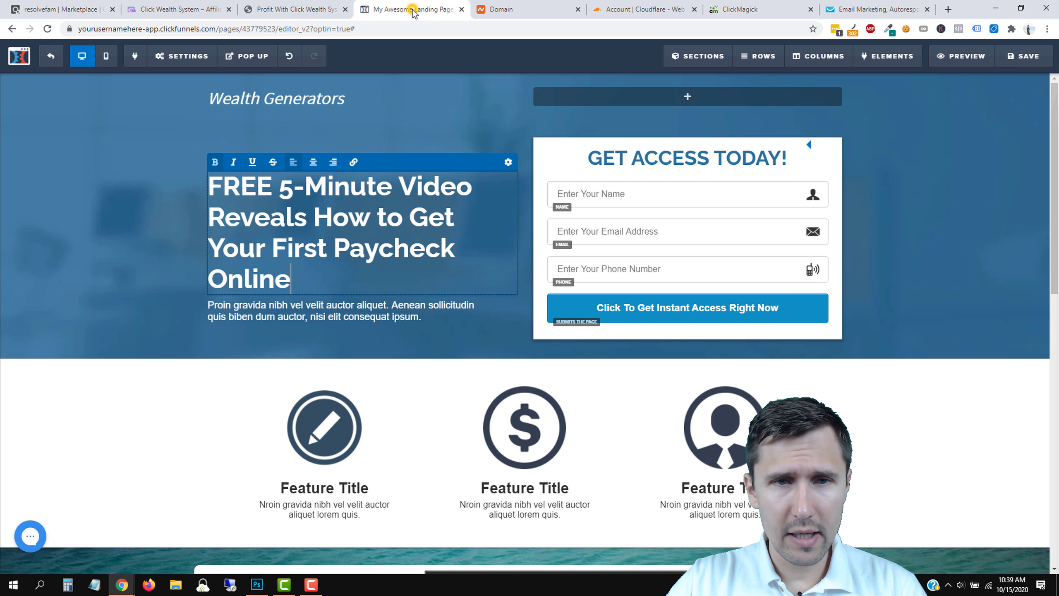
left_click(277, 7)
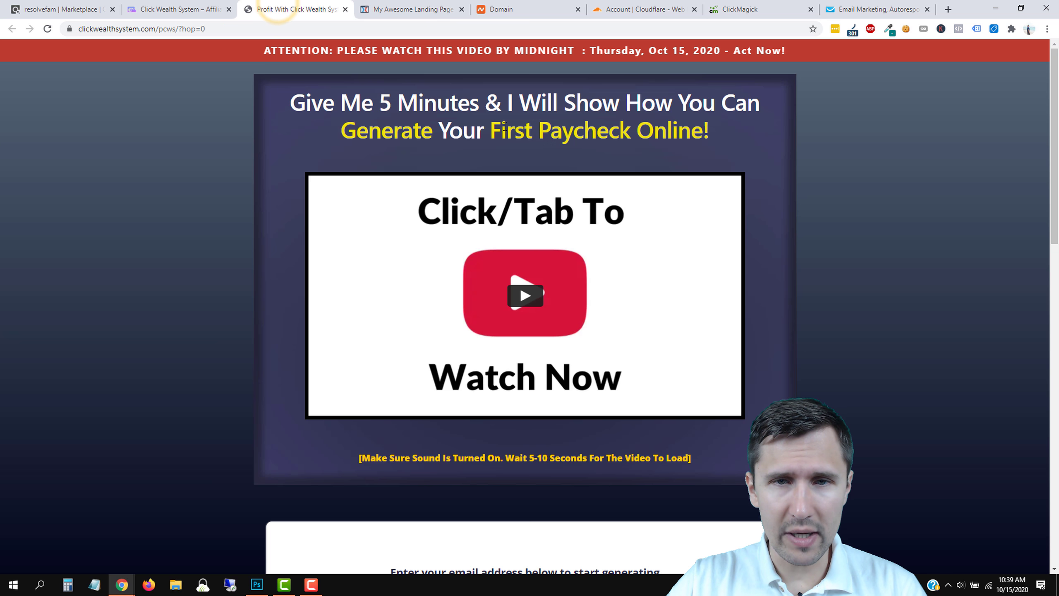
left_click_drag(541, 135, 885, 146)
Inspect the yellow 'First Paycheck Online!' text in Chrome DevTools.
left_click(884, 146)
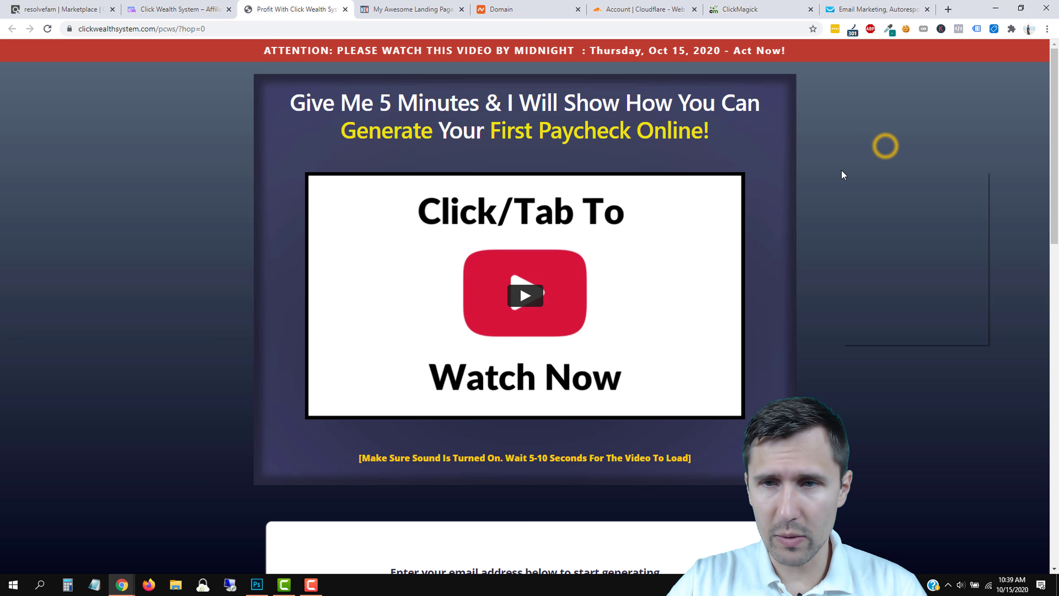
right_click(841, 168)
left_click(871, 336)
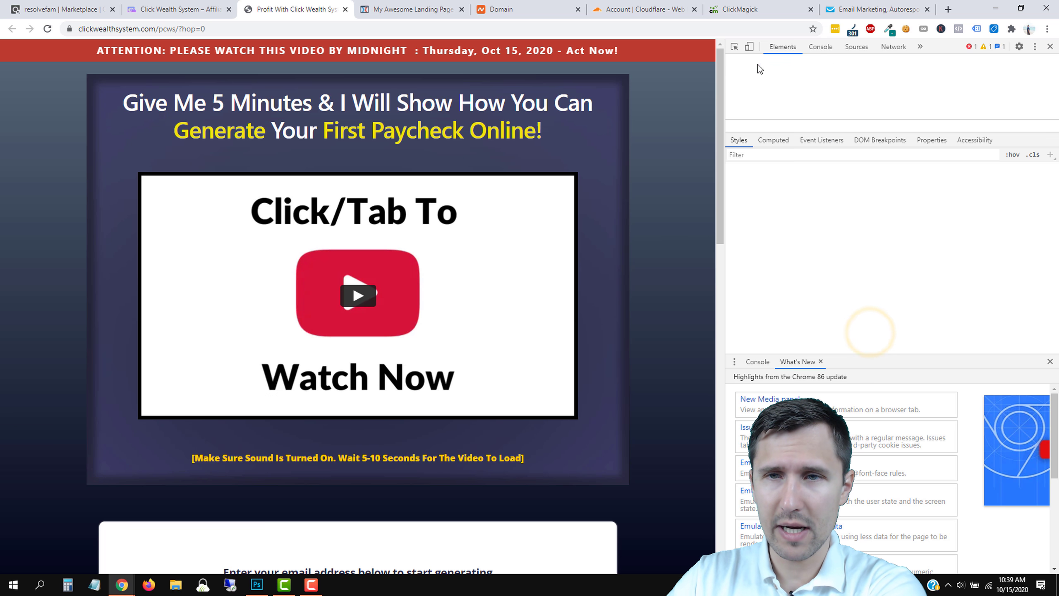
left_click(734, 47)
left_click(424, 126)
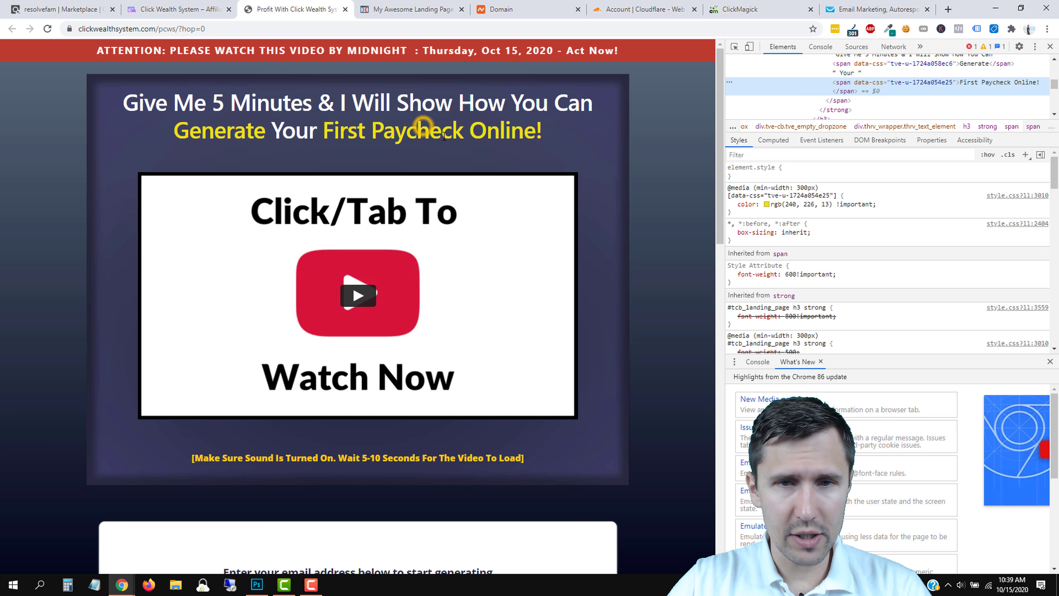
scroll(785, 205, "down", 6)
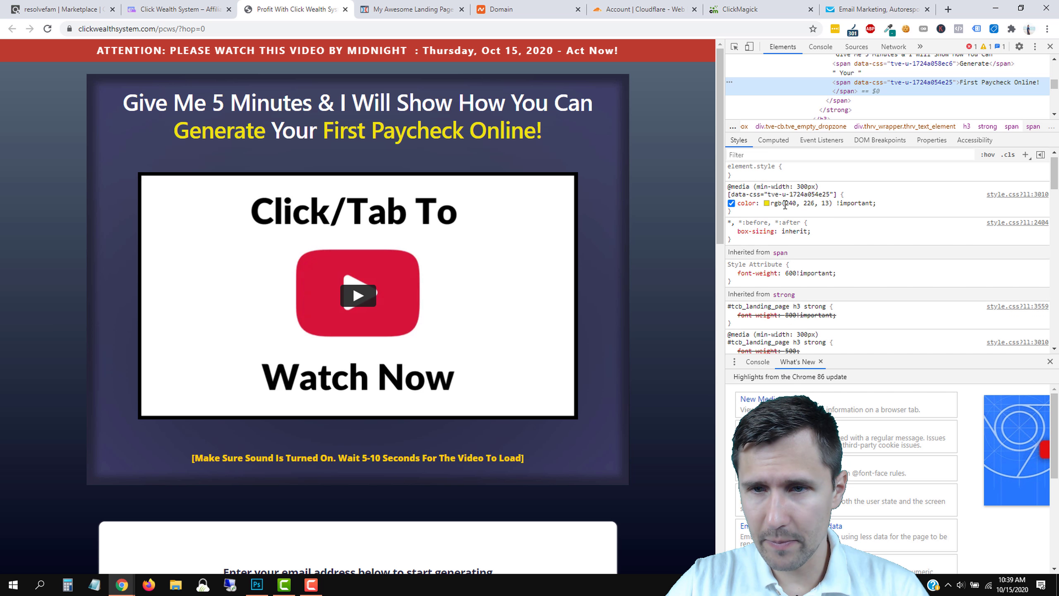
scroll(785, 204, "down", 8)
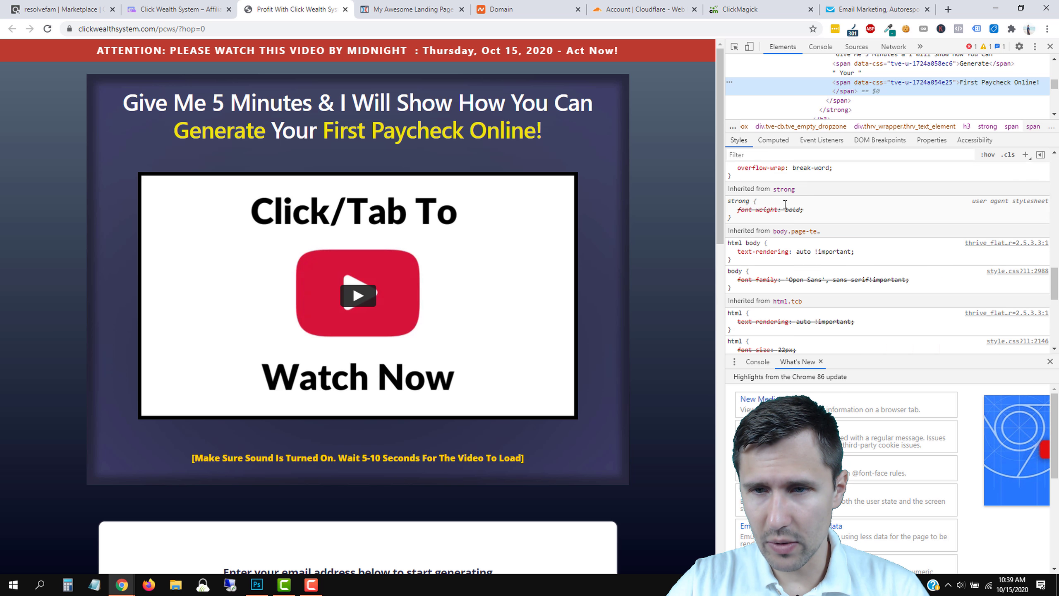
scroll(788, 255, "up", 10)
scroll(789, 255, "up", 5)
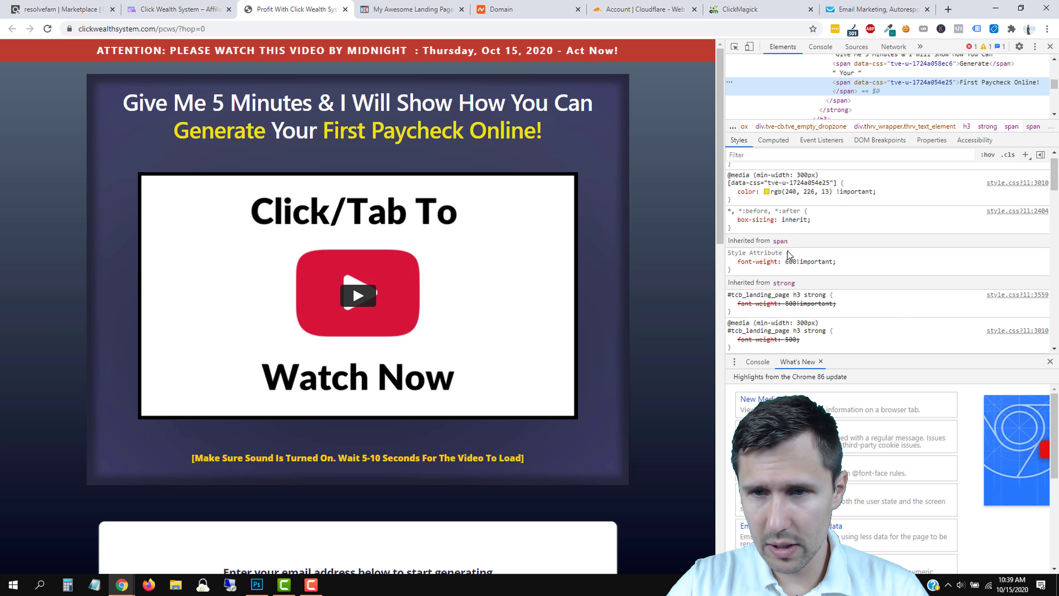
Copy its colour value rgb(240, 226, 13) from the Styles pane.
left_click(786, 203)
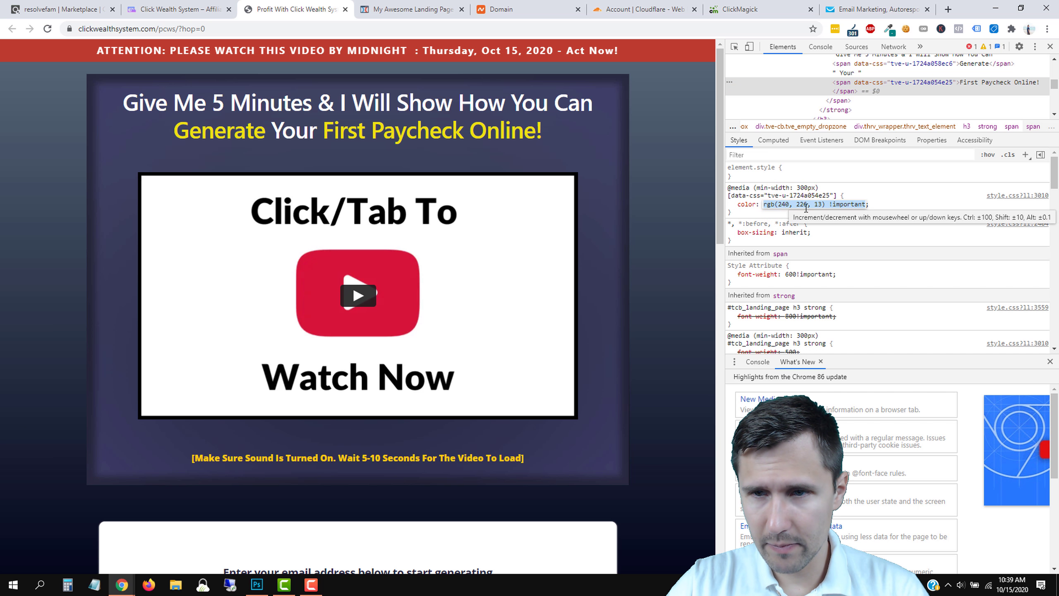
left_click(807, 205)
left_click_drag(784, 201, 765, 206)
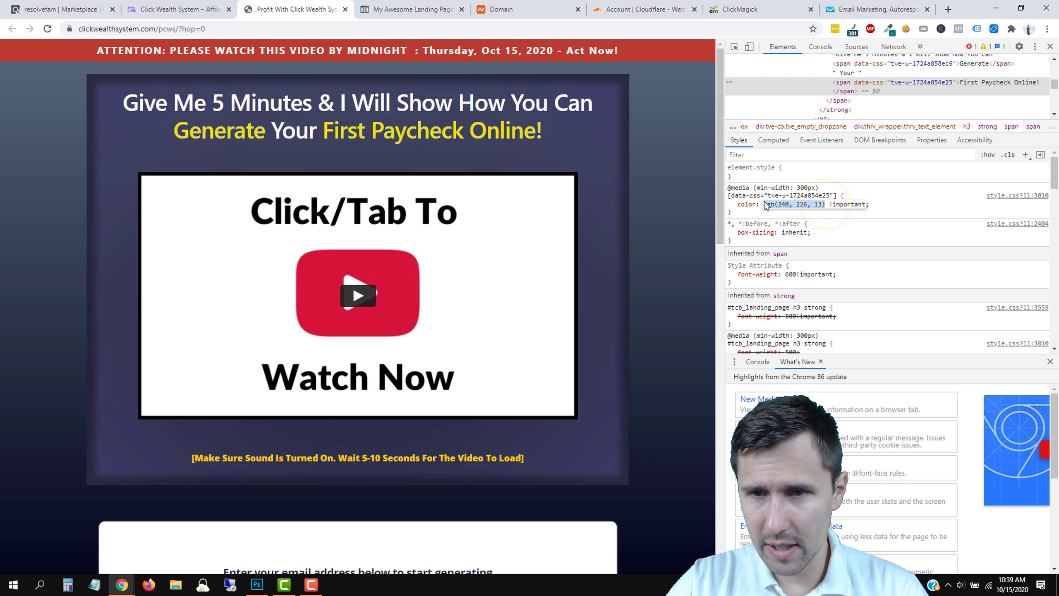
right_click(780, 206)
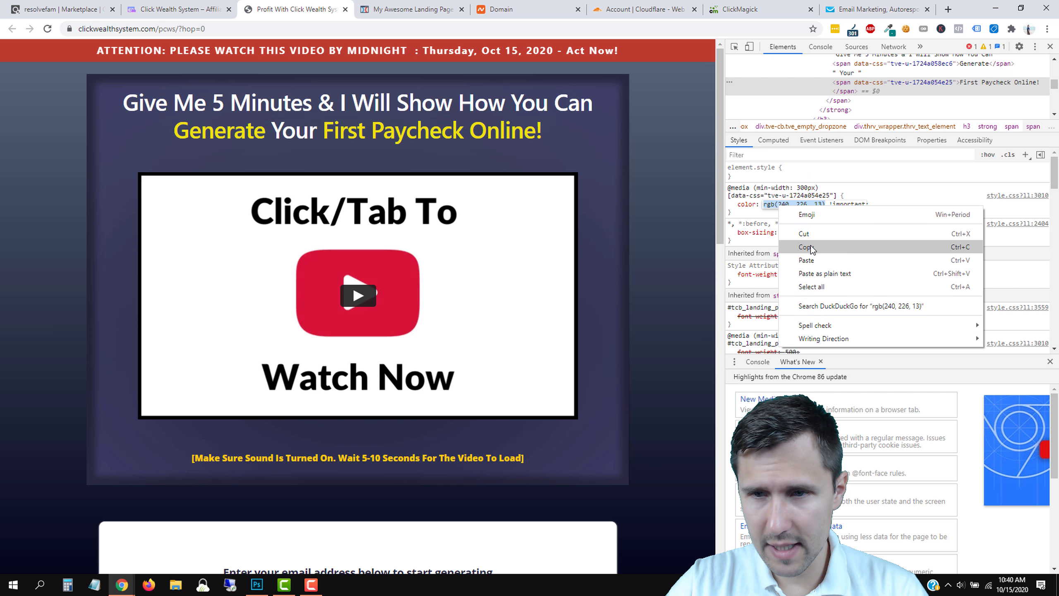
left_click(812, 246)
Remove bold formatting from the entire hero headline.
left_click(383, 9)
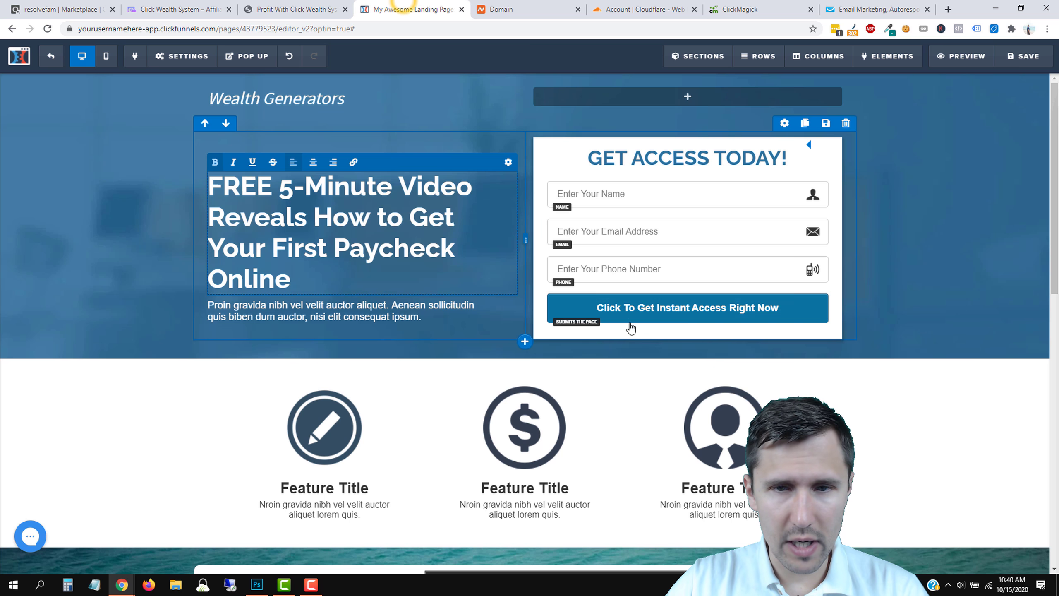
left_click(292, 9)
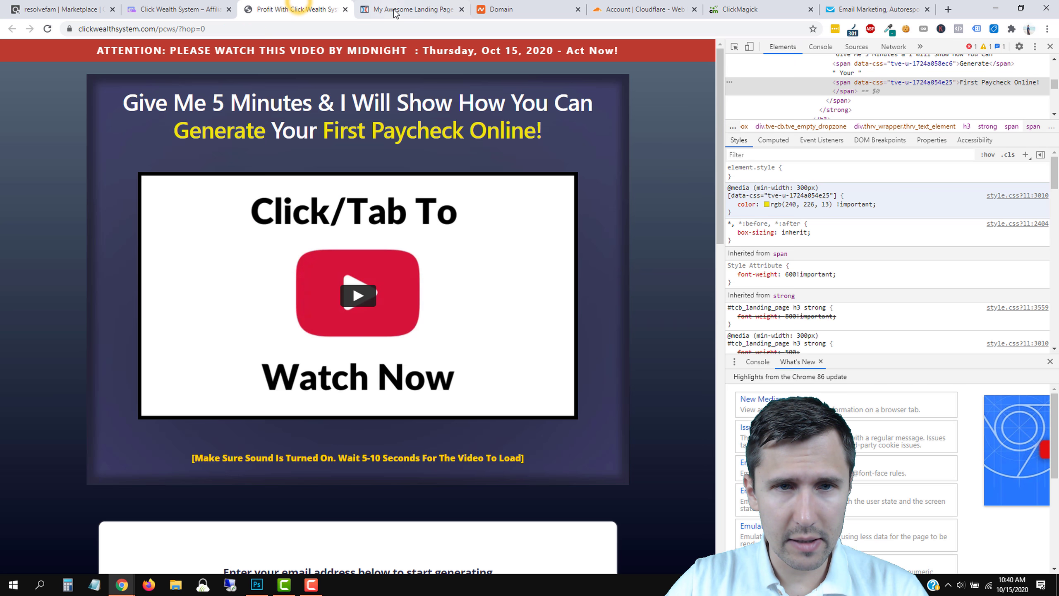
left_click(398, 9)
triple_click(330, 233)
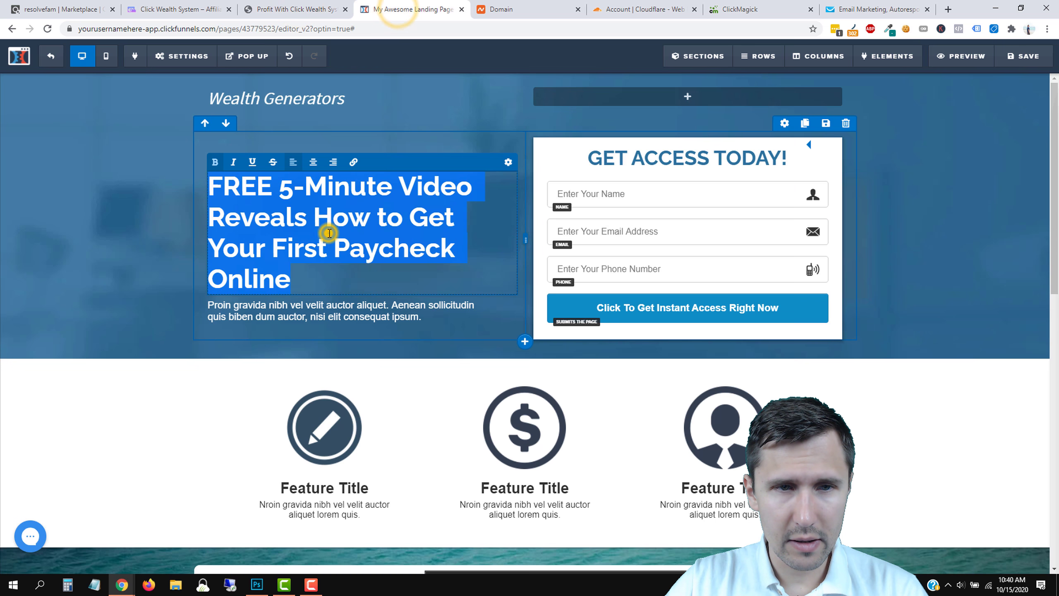
left_click(214, 162)
left_click(315, 230)
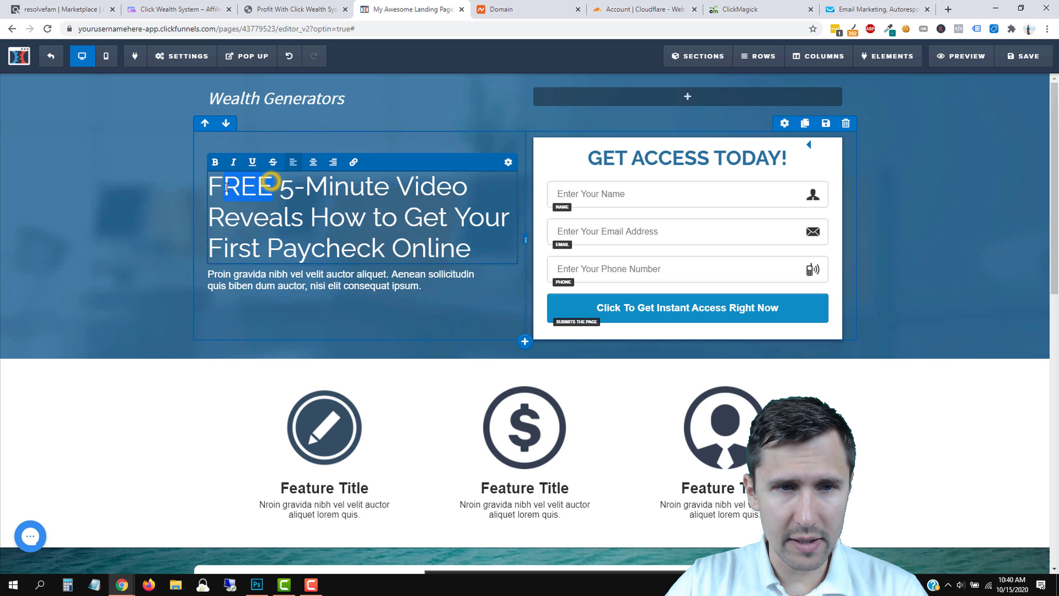
Toggle bold on the word FREE so it ends up unbolded.
left_click_drag(226, 186, 214, 187)
left_click(215, 162)
left_click(319, 216)
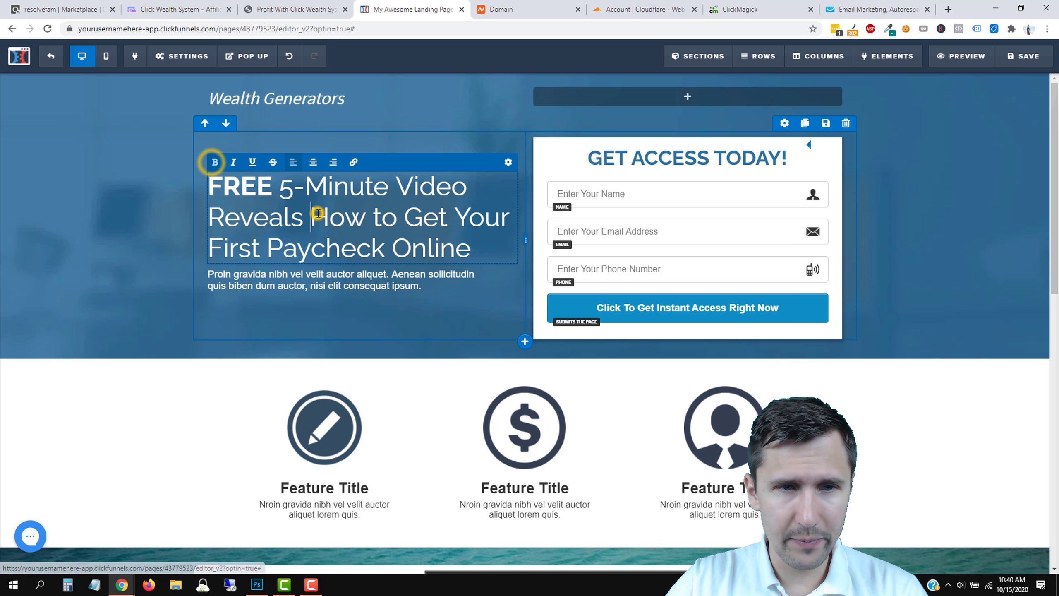
left_click(312, 9)
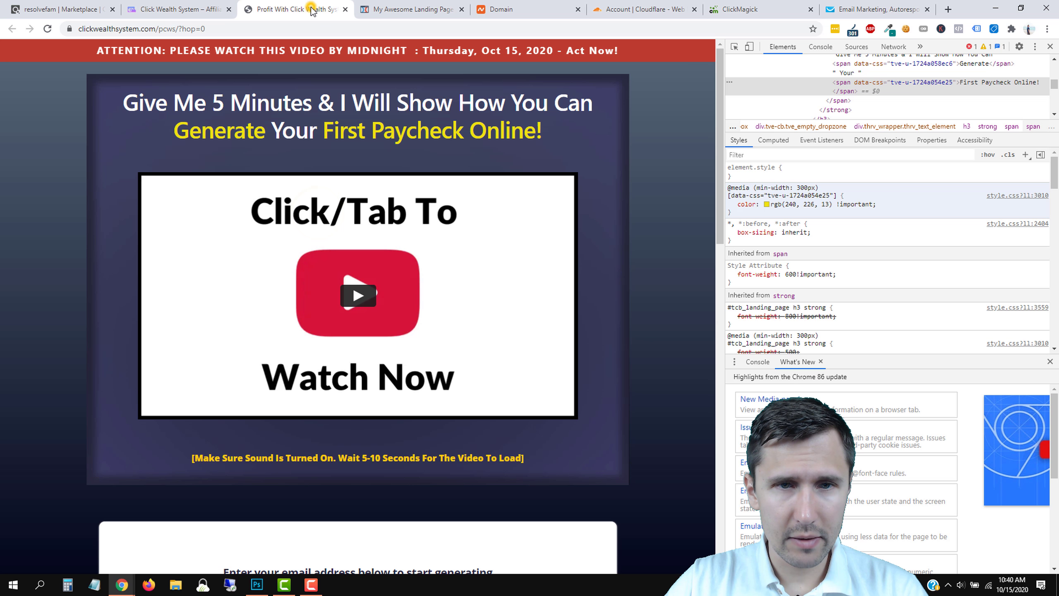
left_click(411, 9)
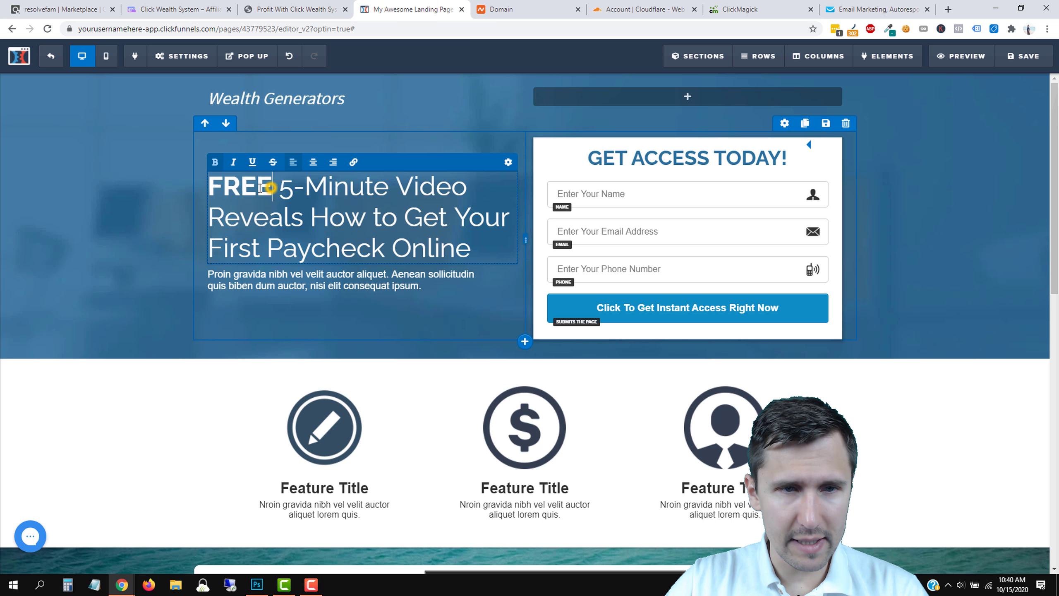
left_click_drag(213, 189, 208, 187)
left_click(215, 161)
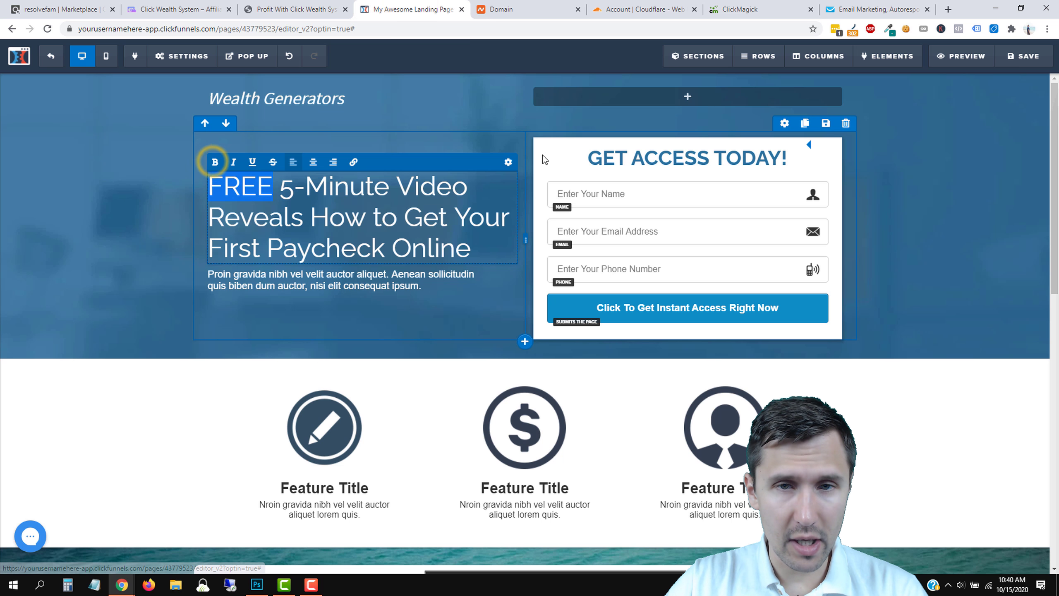
Set the headline's bold text colour to yellow #f0e20d.
left_click(510, 164)
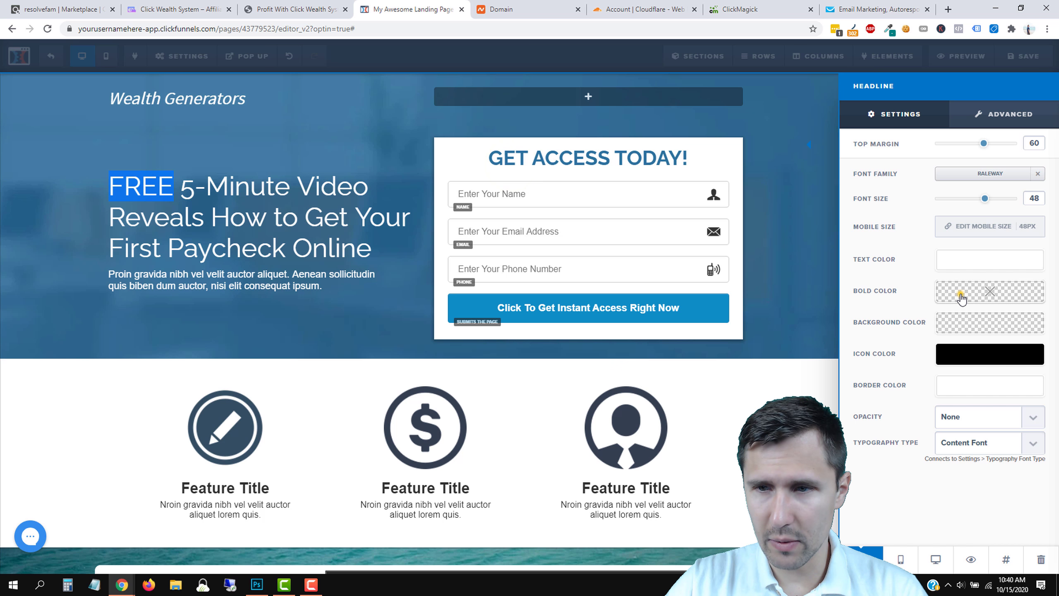
left_click(961, 294)
left_click(979, 425)
right_click(978, 425)
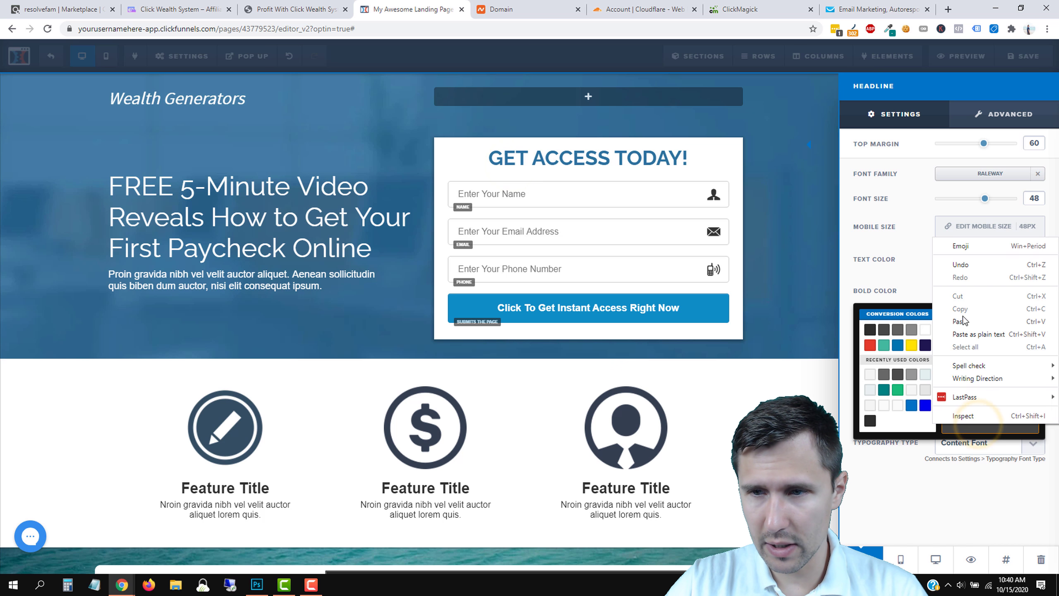
left_click(960, 325)
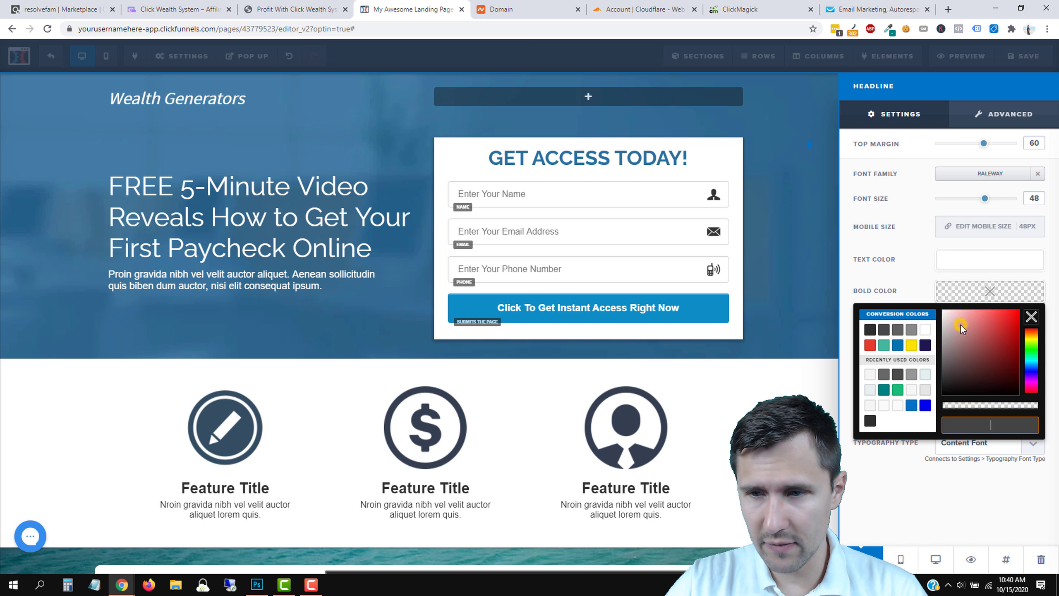
left_click(967, 293)
left_click(294, 10)
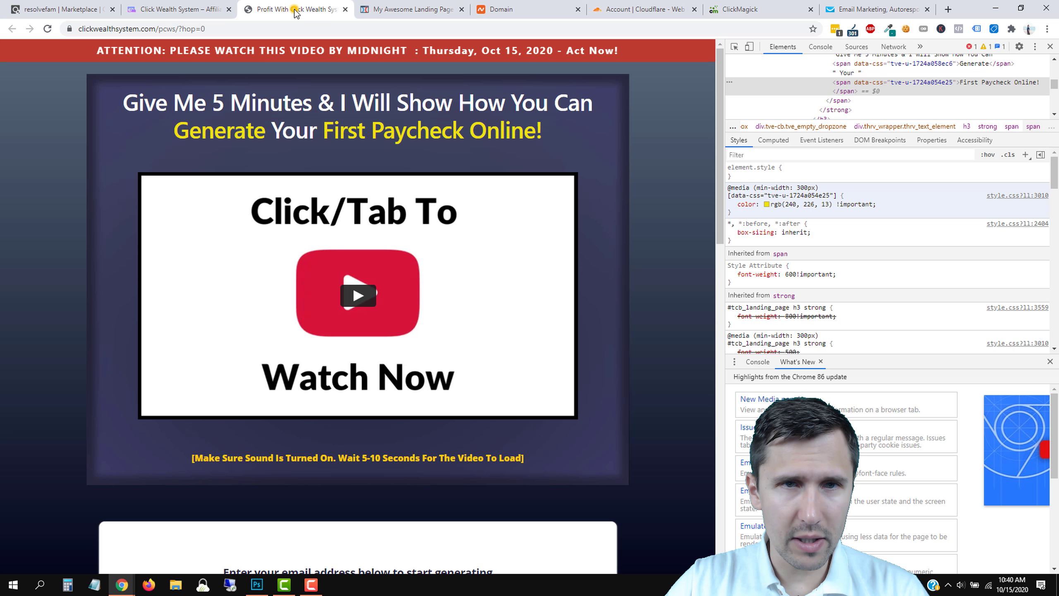
left_click(431, 10)
left_click(255, 215)
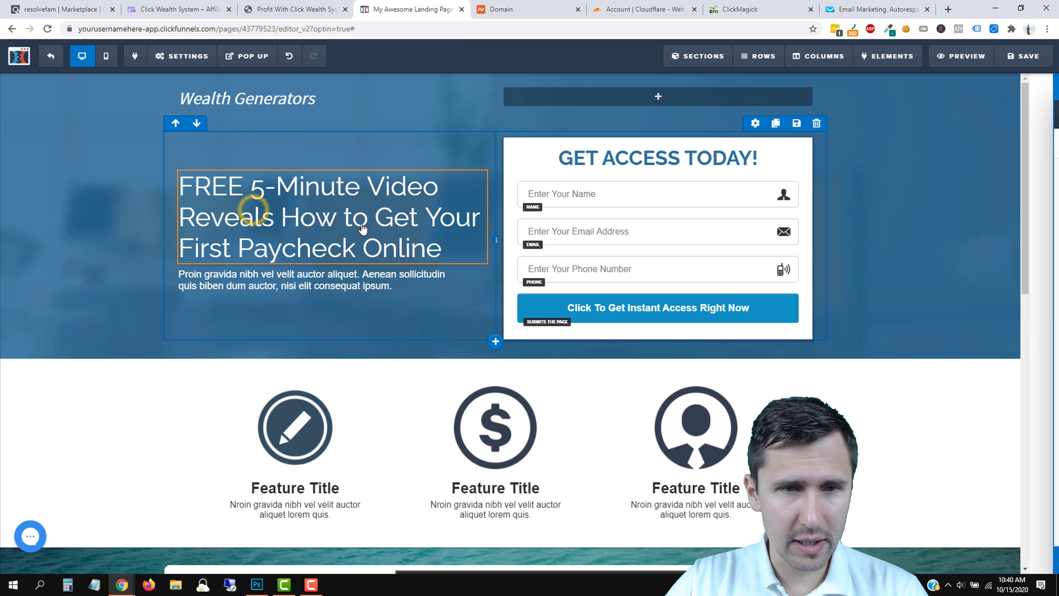
Bold 'First Paycheck Online' and 'Video' so they appear in yellow.
left_click(354, 220)
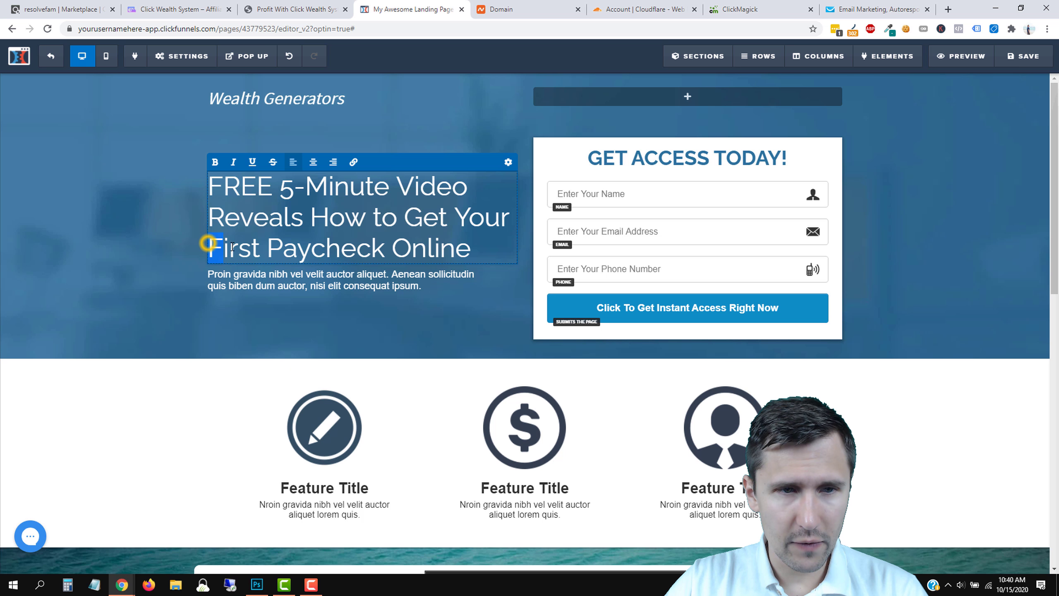
left_click_drag(451, 248, 472, 249)
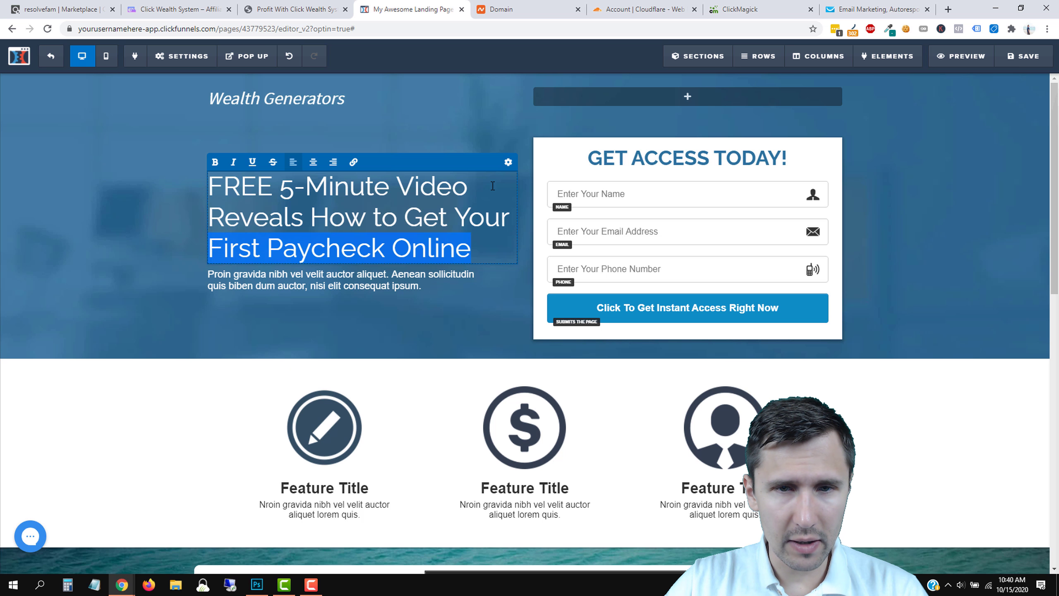
left_click(508, 162)
left_click(271, 248)
left_click(348, 249)
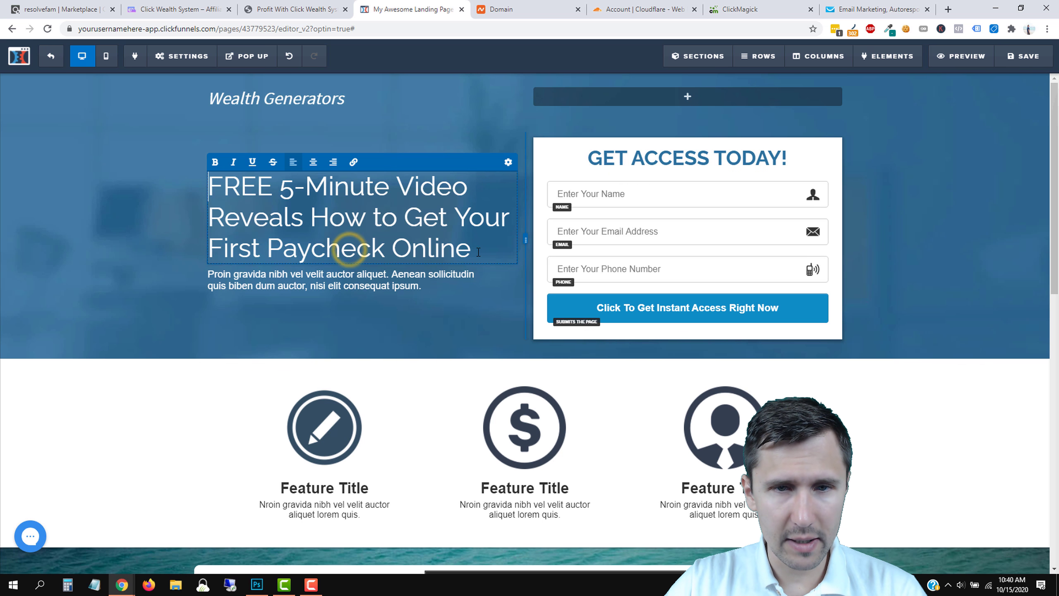
left_click_drag(478, 252, 212, 251)
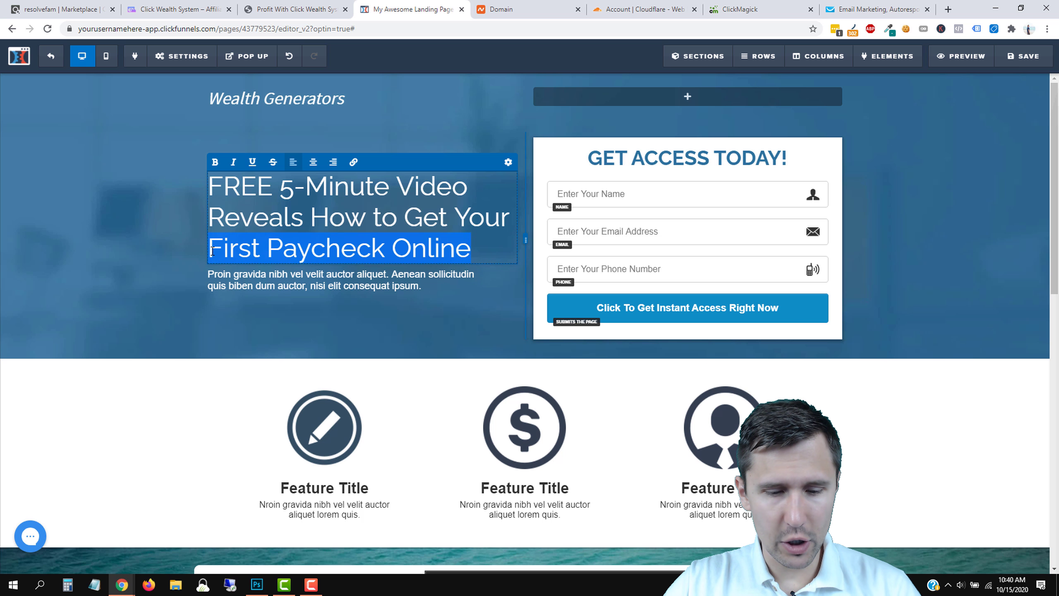
key("ctrl+b")
left_click(314, 213)
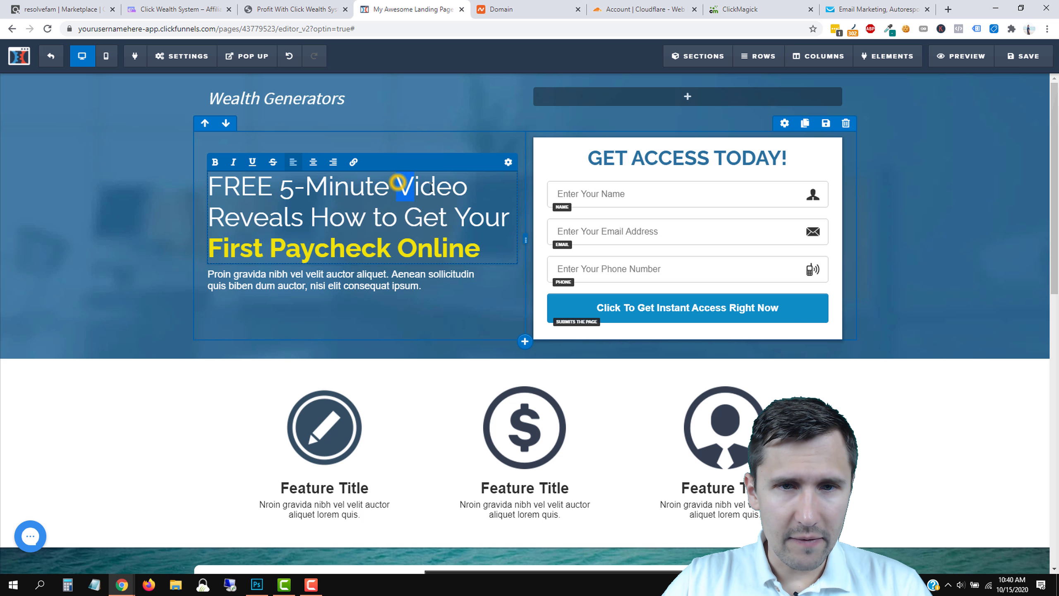
key("ctrl+b")
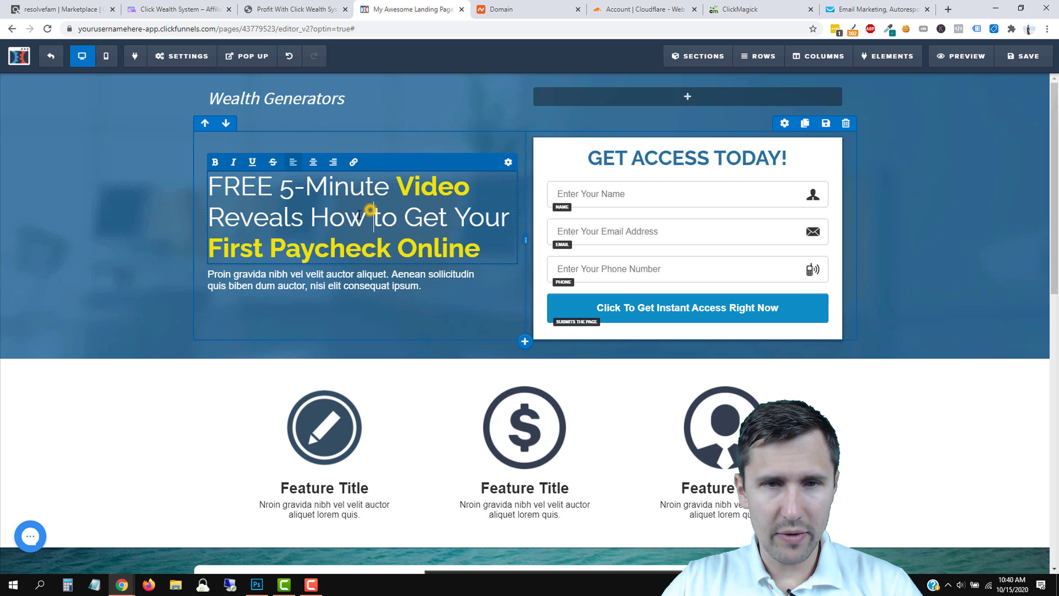
left_click(371, 209)
left_click(125, 220)
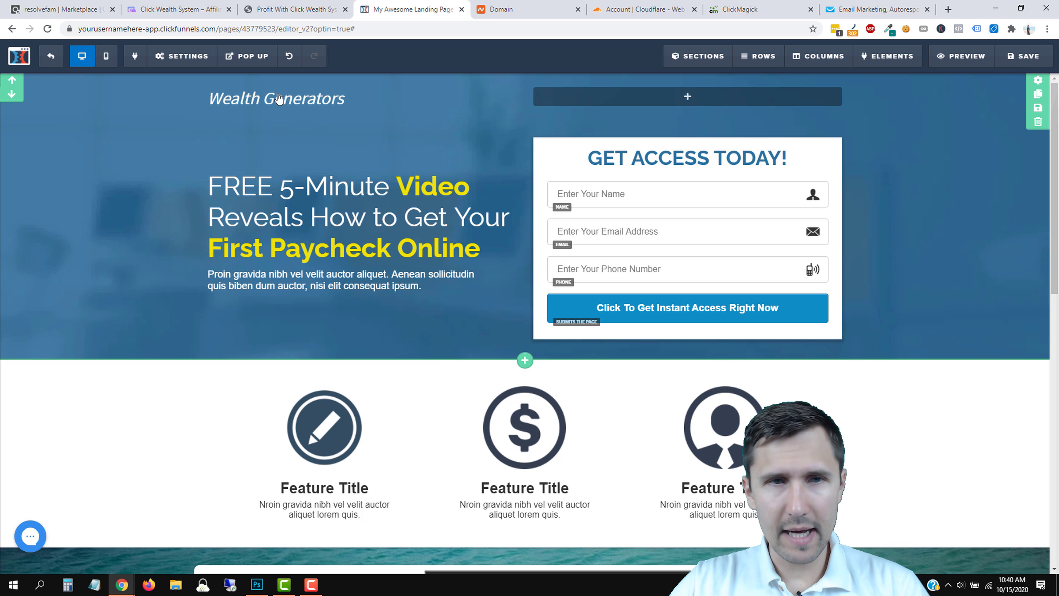
Close DevTools on the Click Wealth System page, review its deadline banner, and return to the editor.
left_click(307, 10)
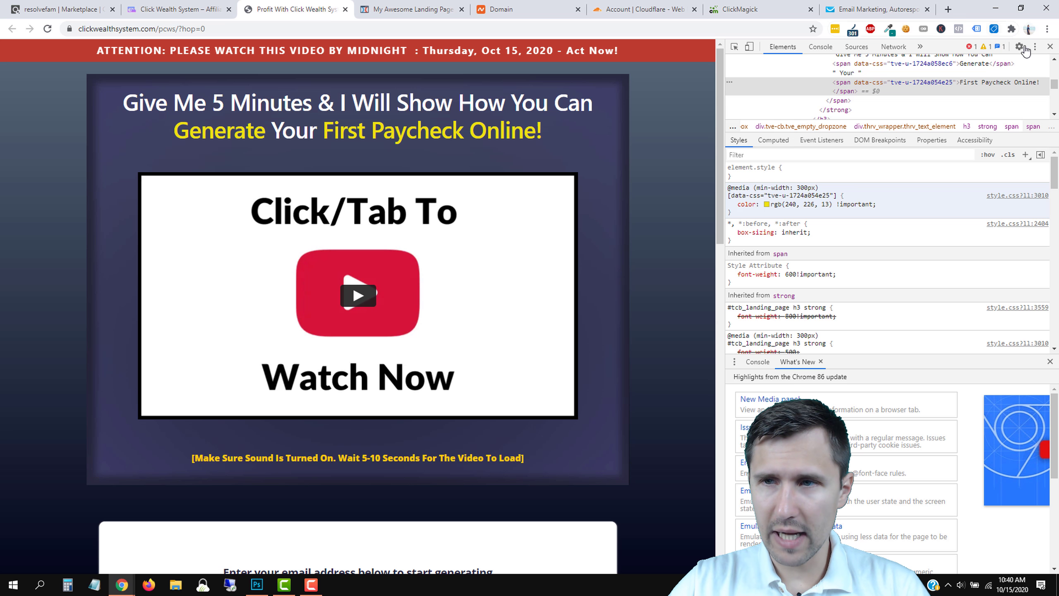
left_click(1047, 53)
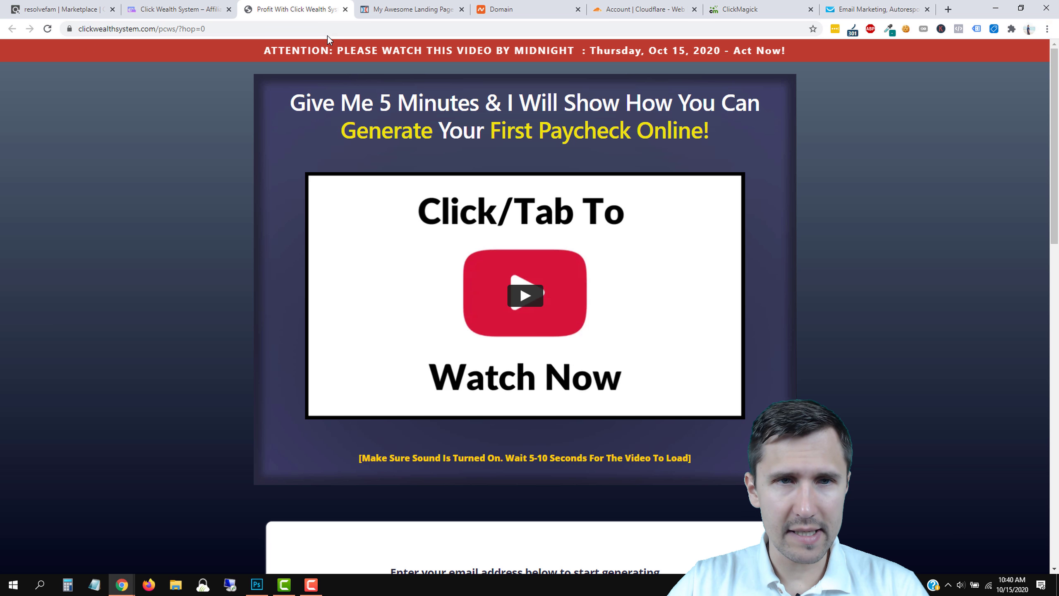
left_click_drag(354, 51, 656, 54)
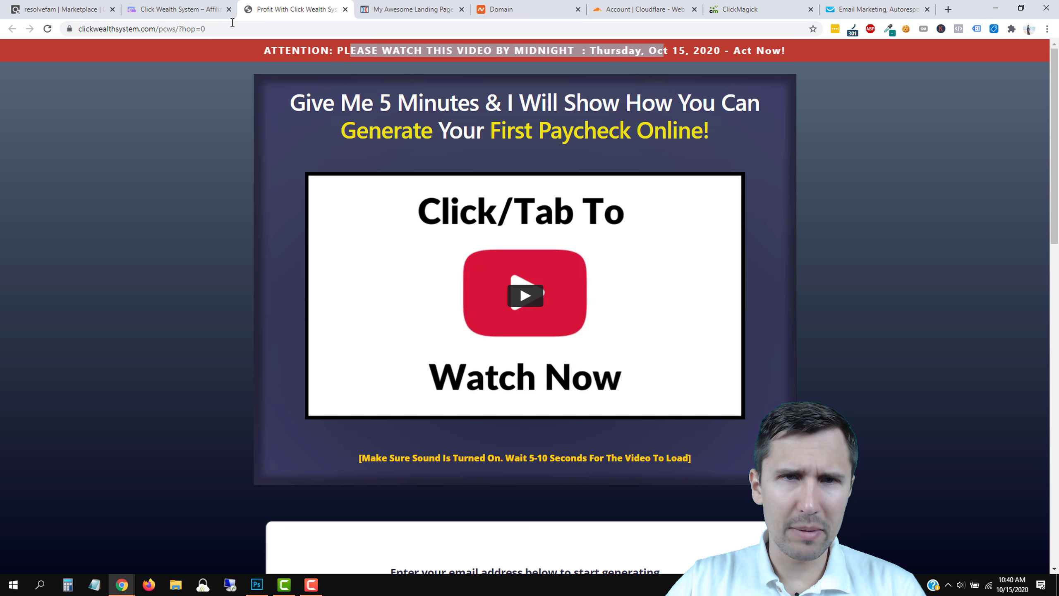
left_click(403, 9)
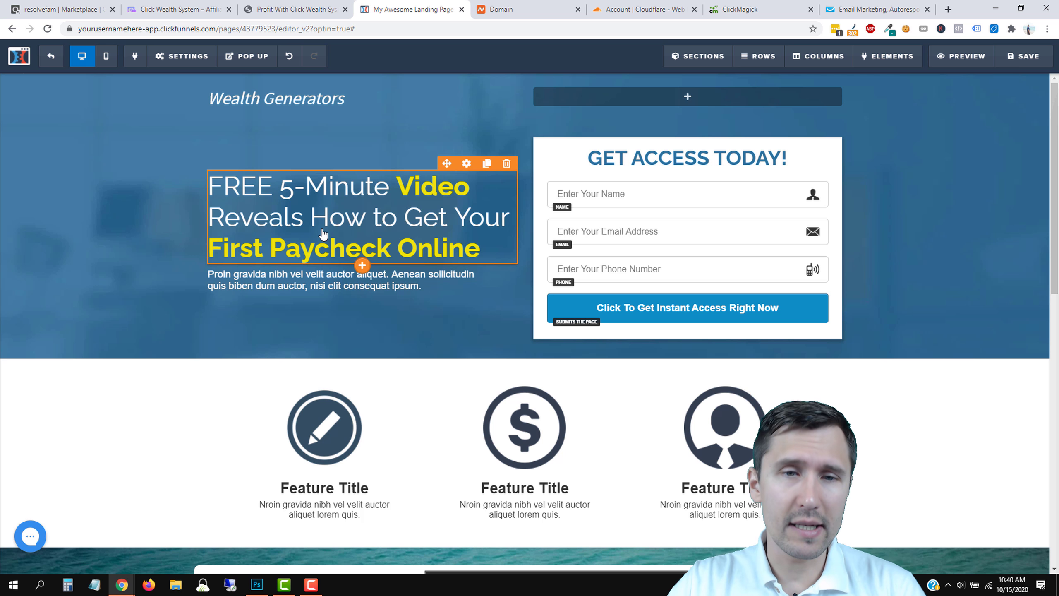
left_click(312, 9)
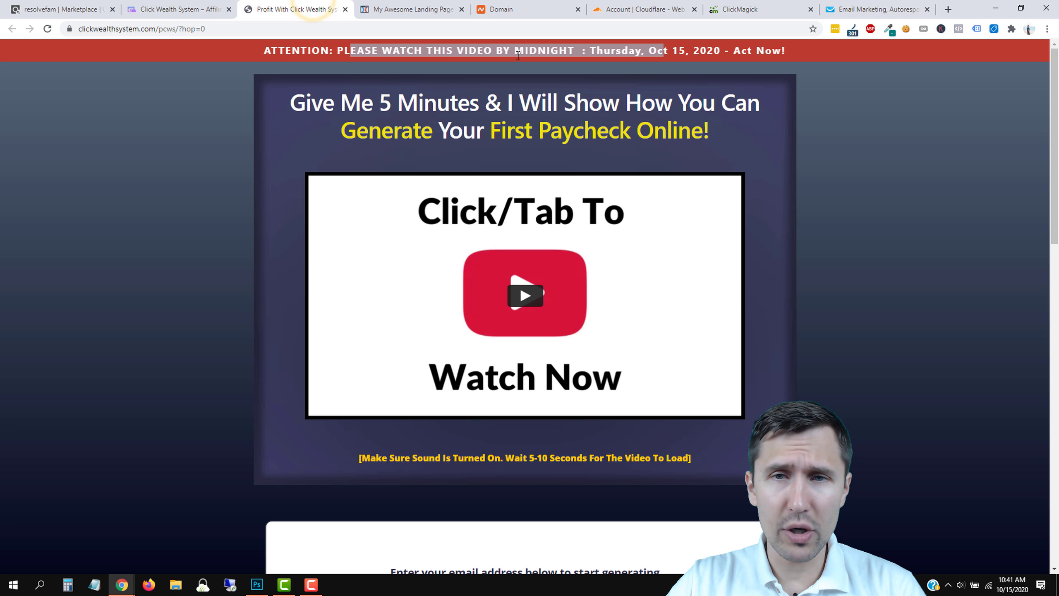
left_click(619, 69)
left_click(396, 9)
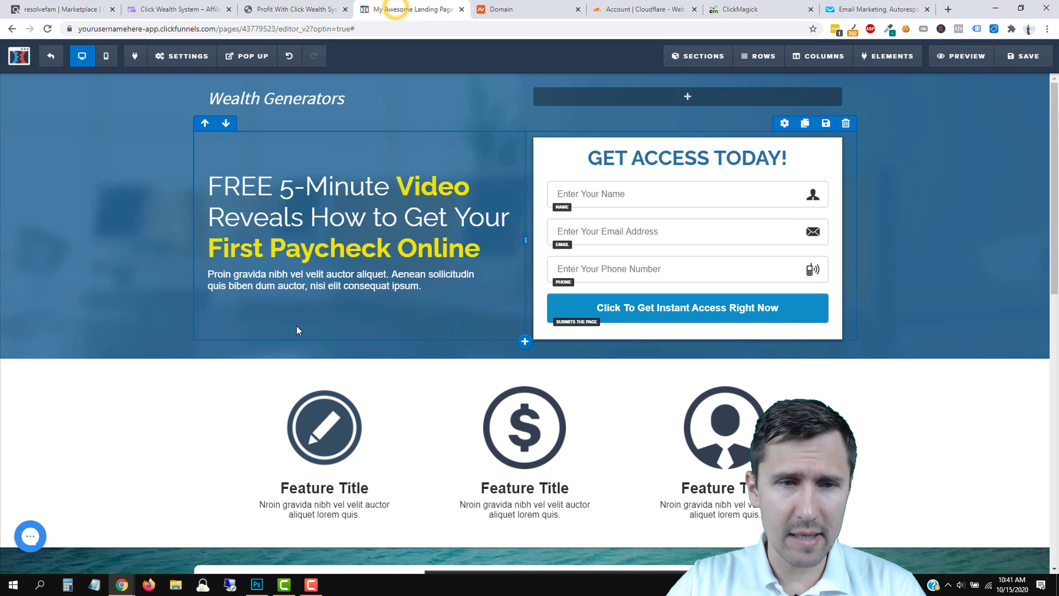
Replace the filler paragraph with text asking for name and email to get the free video.
left_click(304, 275)
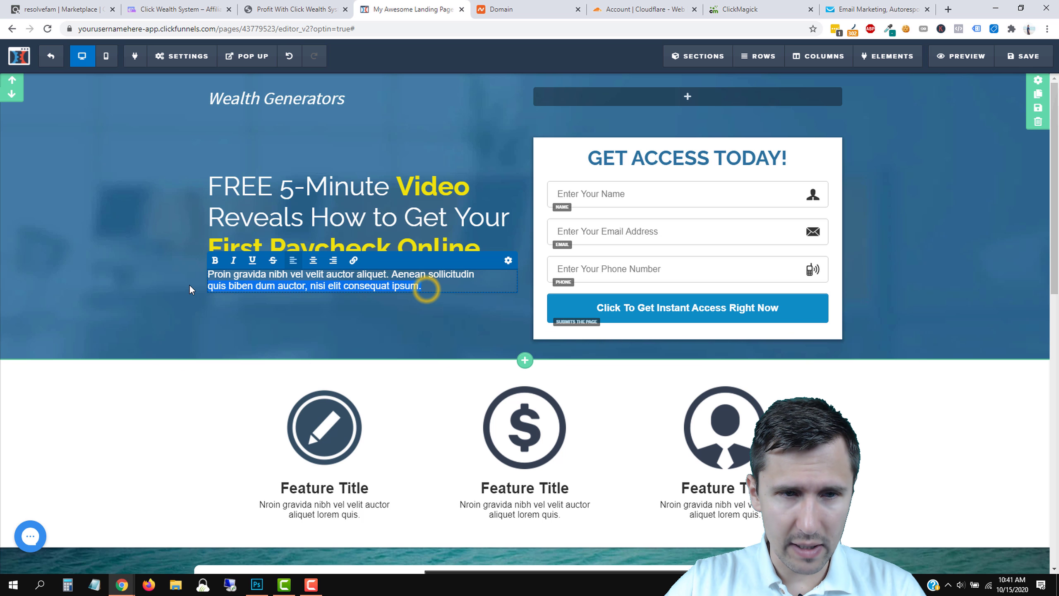
type("En")
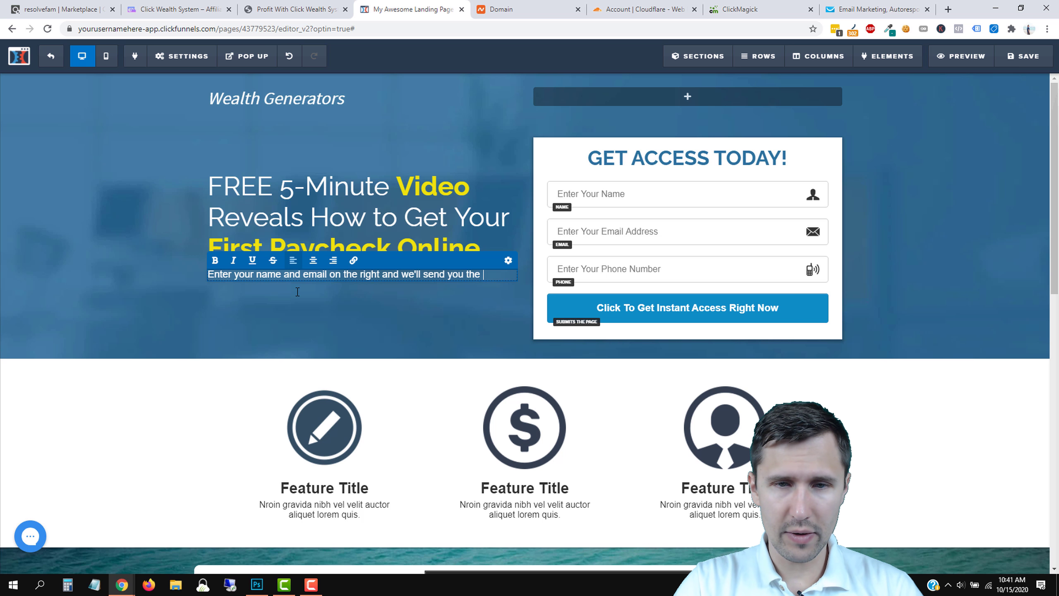
type("video")
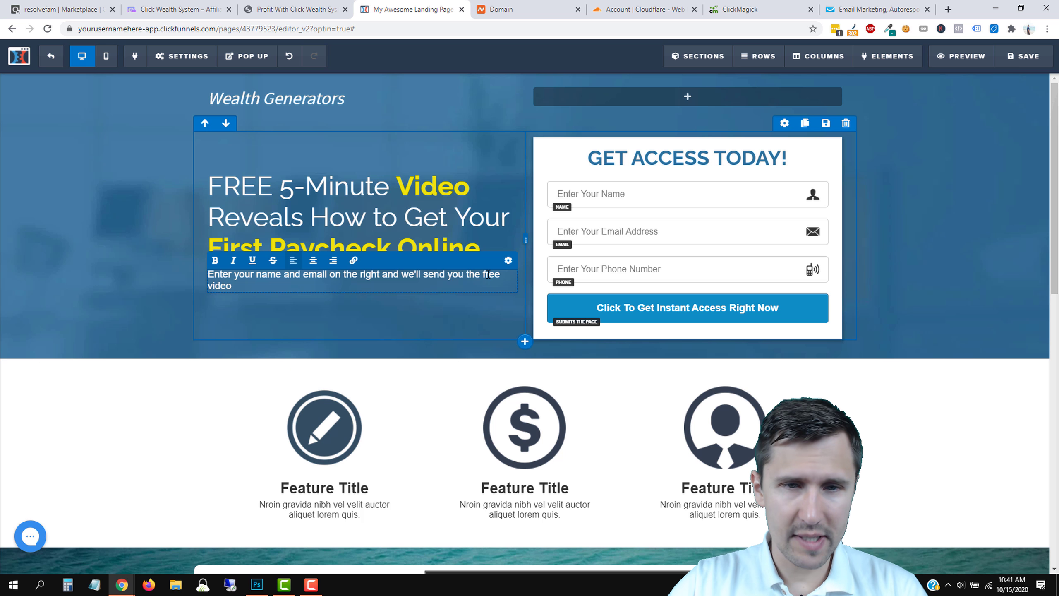
Give the paragraph font size 20 and a top margin of 30.
left_click(508, 260)
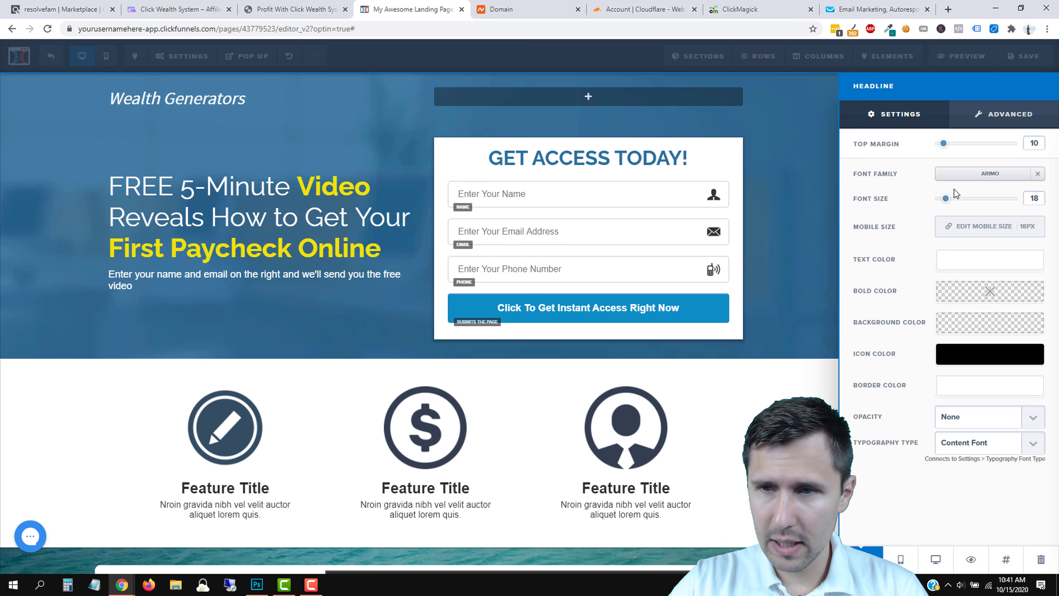
left_click_drag(947, 206, 951, 206)
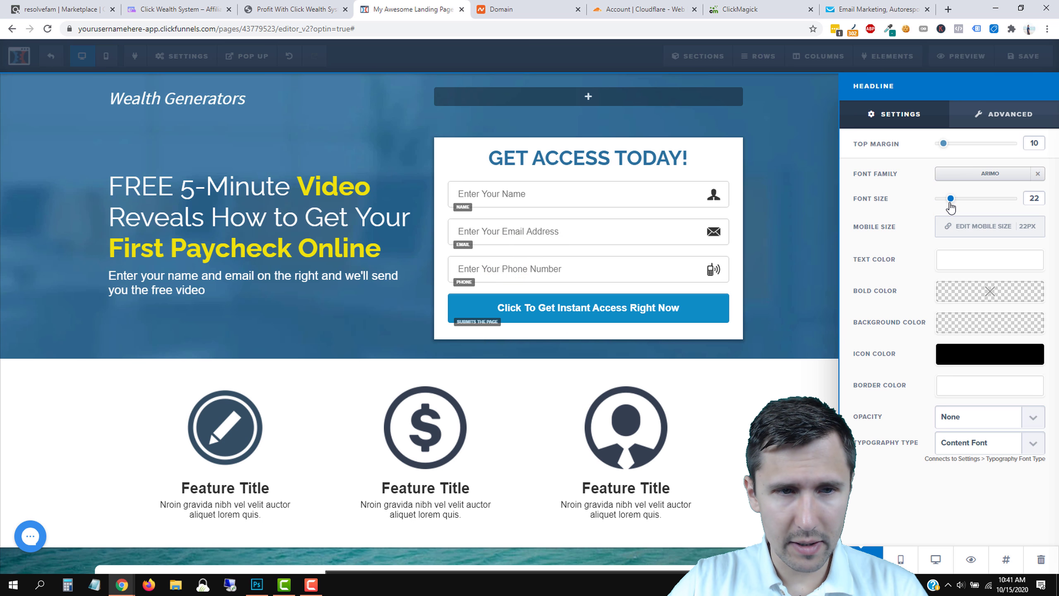
left_click_drag(950, 150, 962, 153)
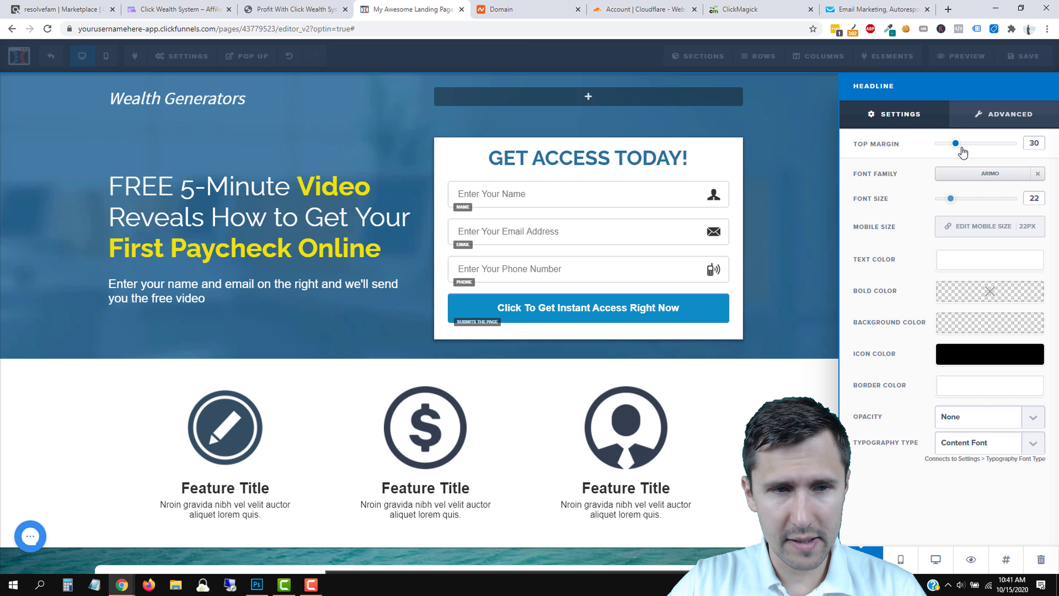
left_click(951, 201)
left_click_drag(953, 204, 952, 205)
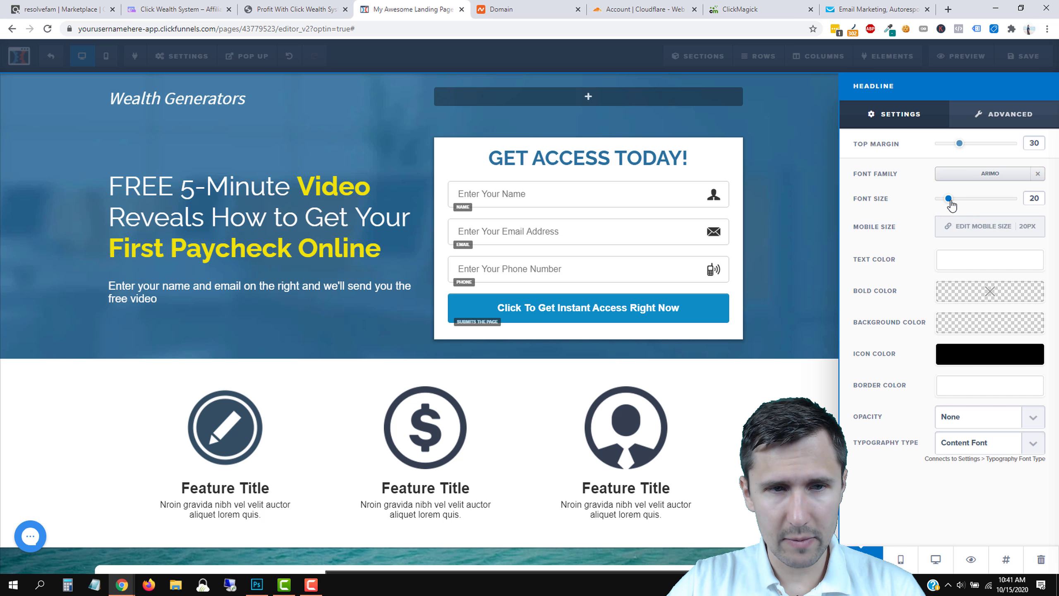
left_click(513, 271)
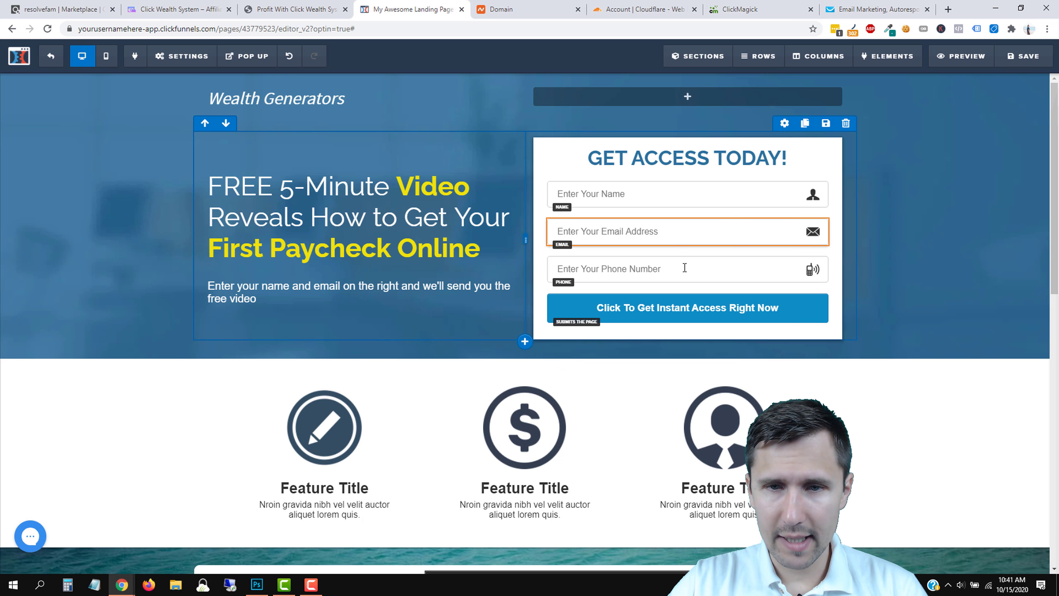
Delete the phone number field from the opt-in form.
mouse_move(774, 277)
left_click(818, 250)
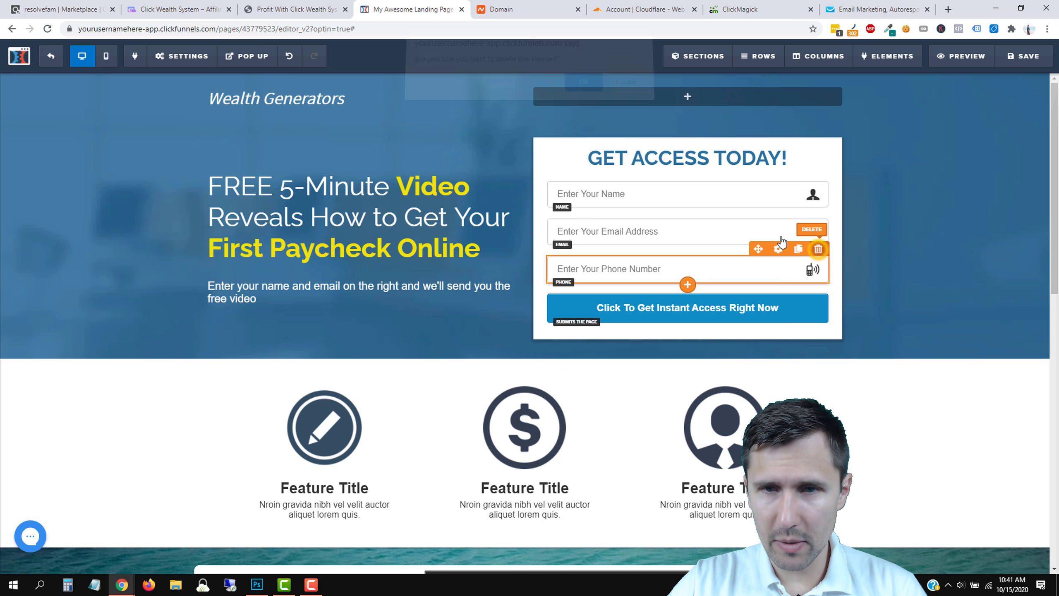
left_click(589, 96)
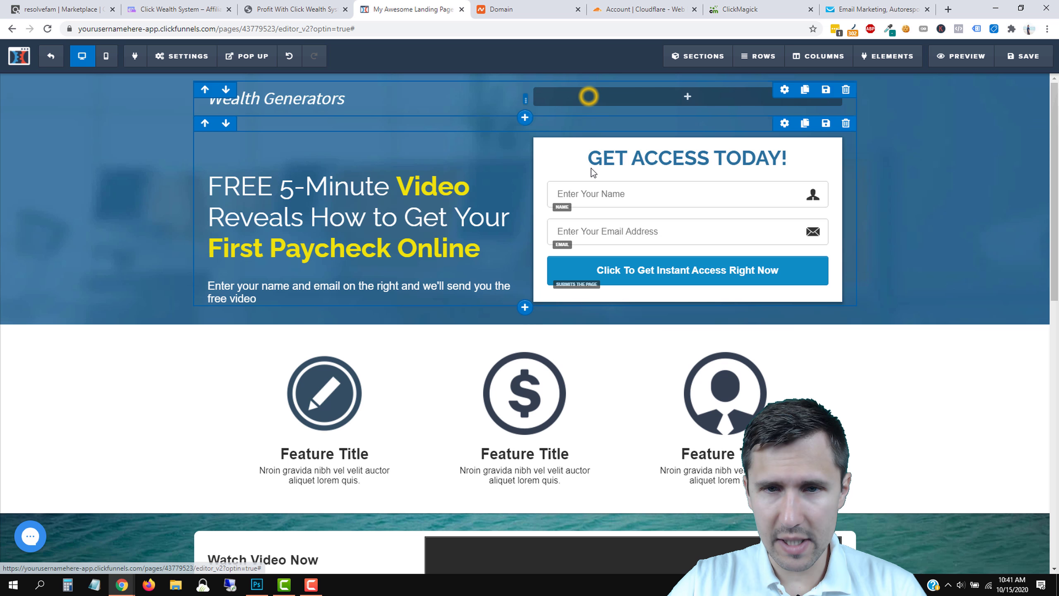
Shrink the hero paragraph's font size to 16.
left_click(347, 289)
left_click(508, 273)
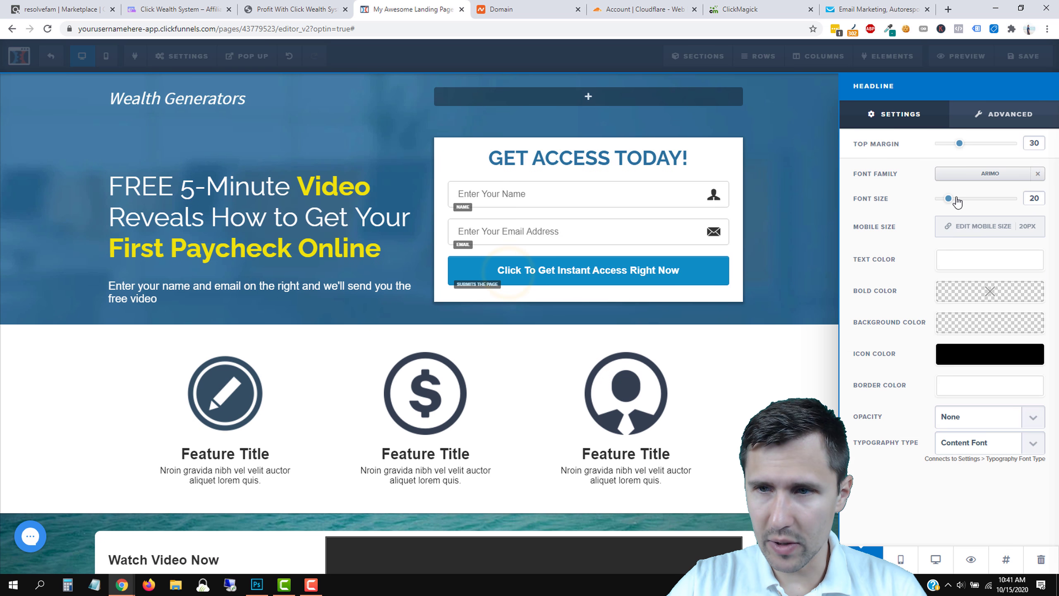
left_click_drag(951, 202, 946, 205)
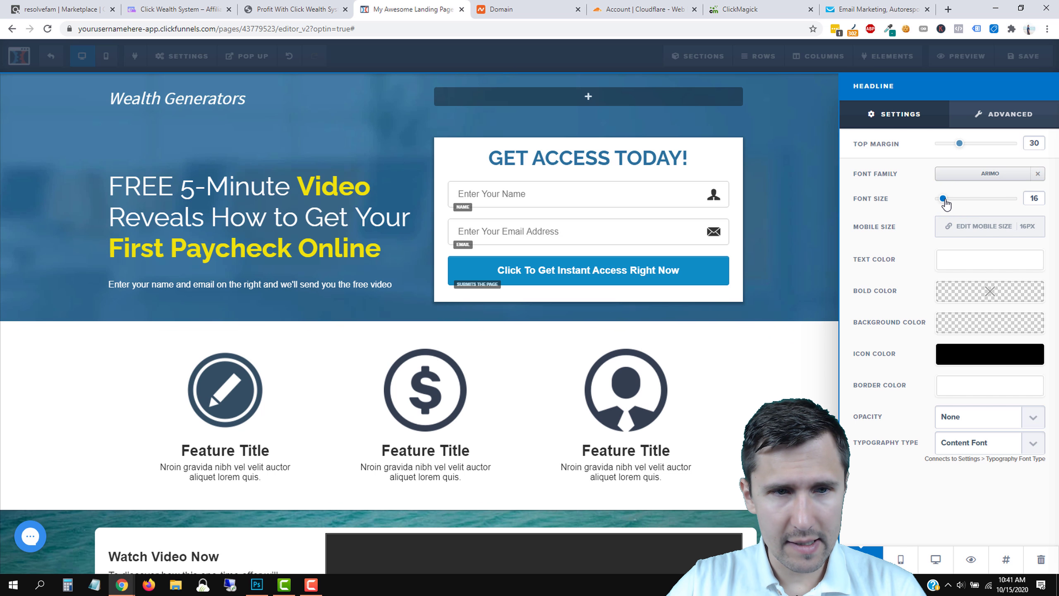
left_click(696, 288)
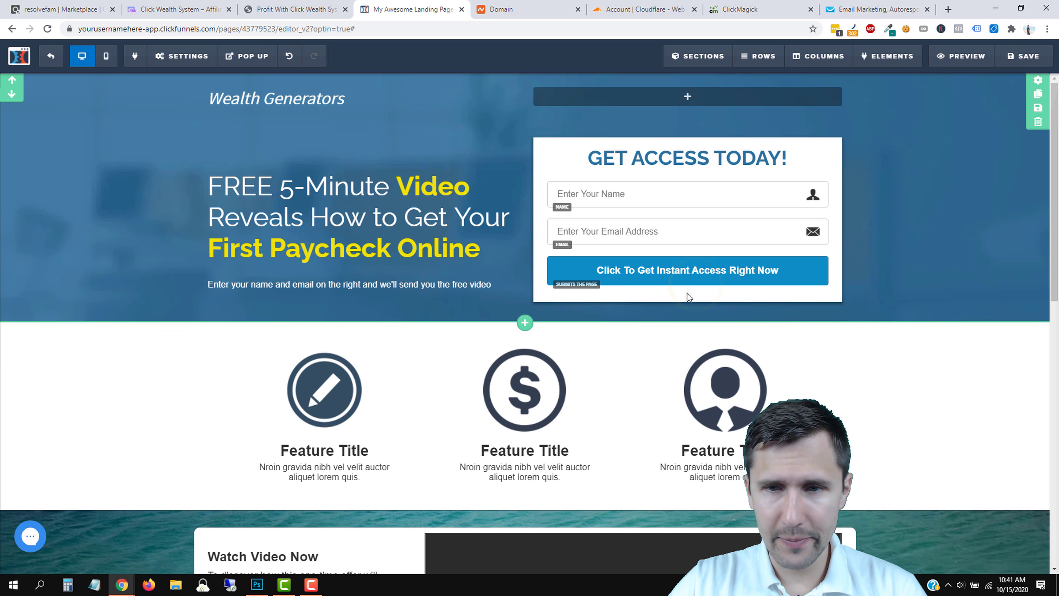
Scroll through the sales page's video and email form, then return to the landing page editor.
left_click(291, 6)
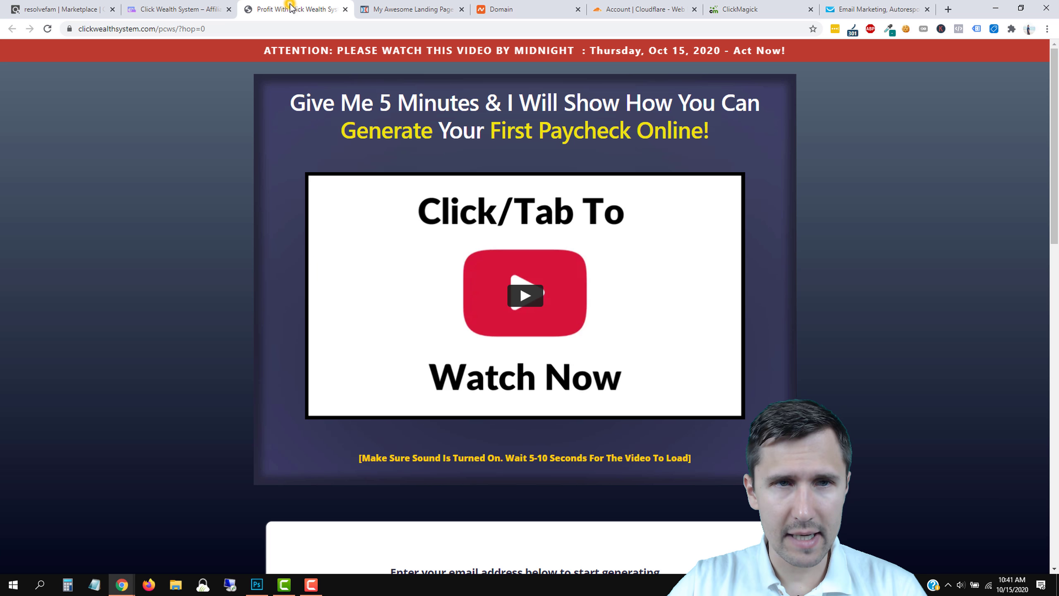
scroll(563, 398, "down", 10)
scroll(425, 378, "up", 5)
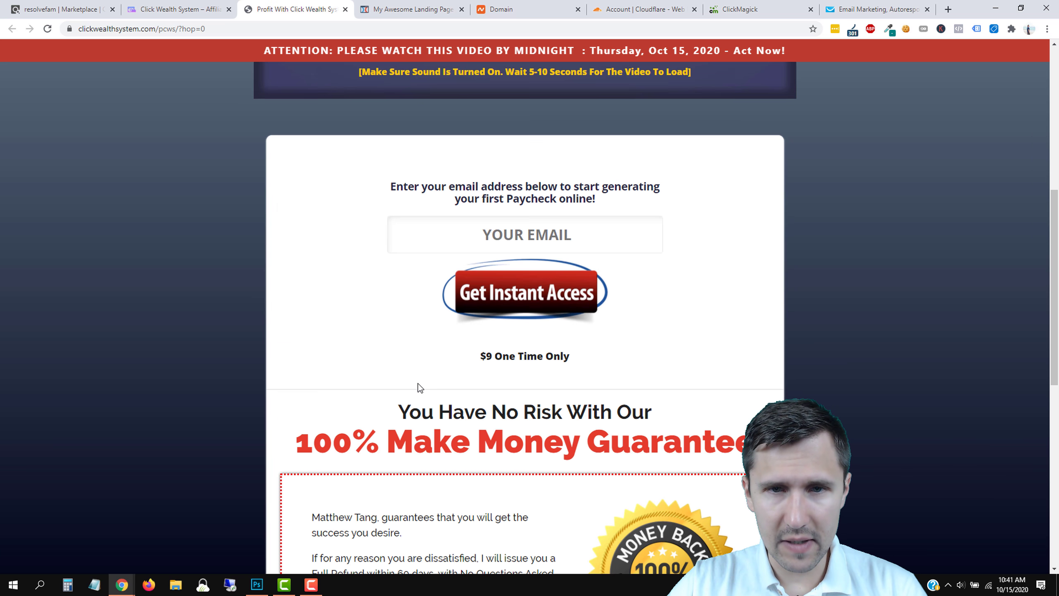
scroll(418, 385, "down", 8)
scroll(414, 395, "down", 3)
scroll(572, 379, "up", 15)
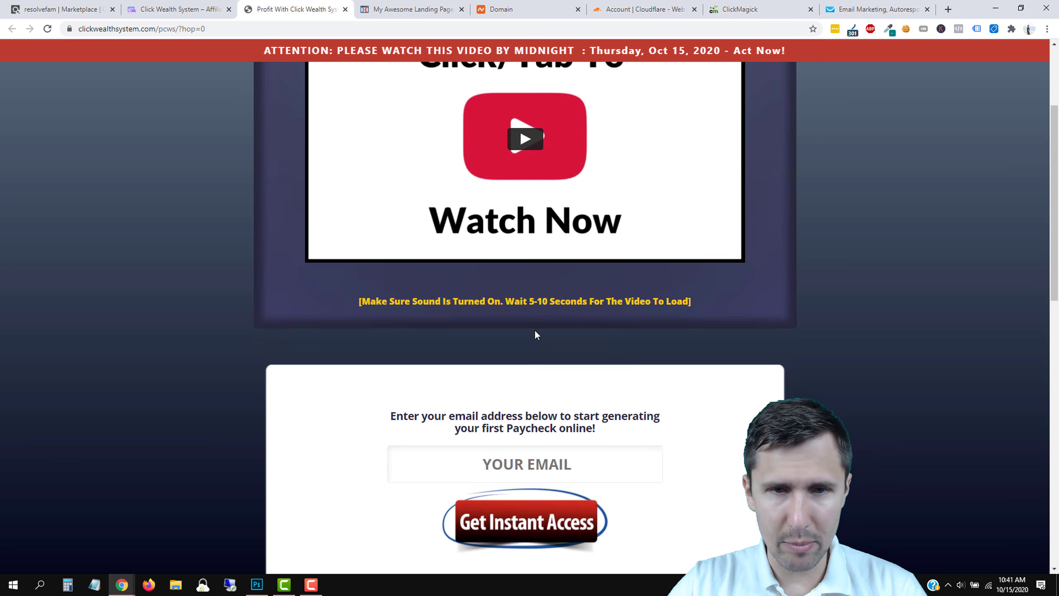
left_click(411, 9)
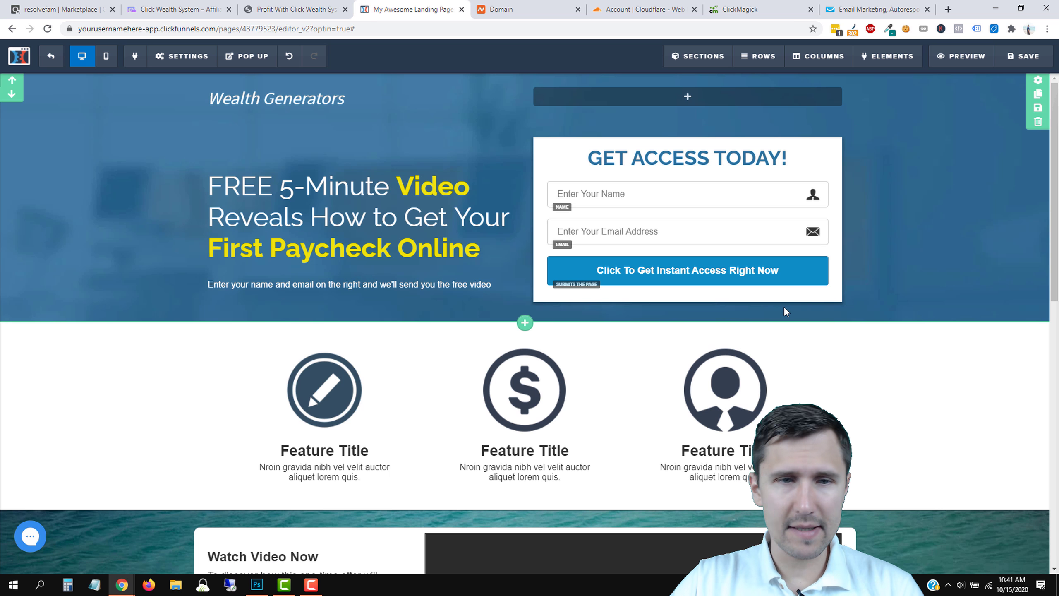
Change the submit button text to 'Send Me the Free Video Now' at font size 20.
left_click(710, 271)
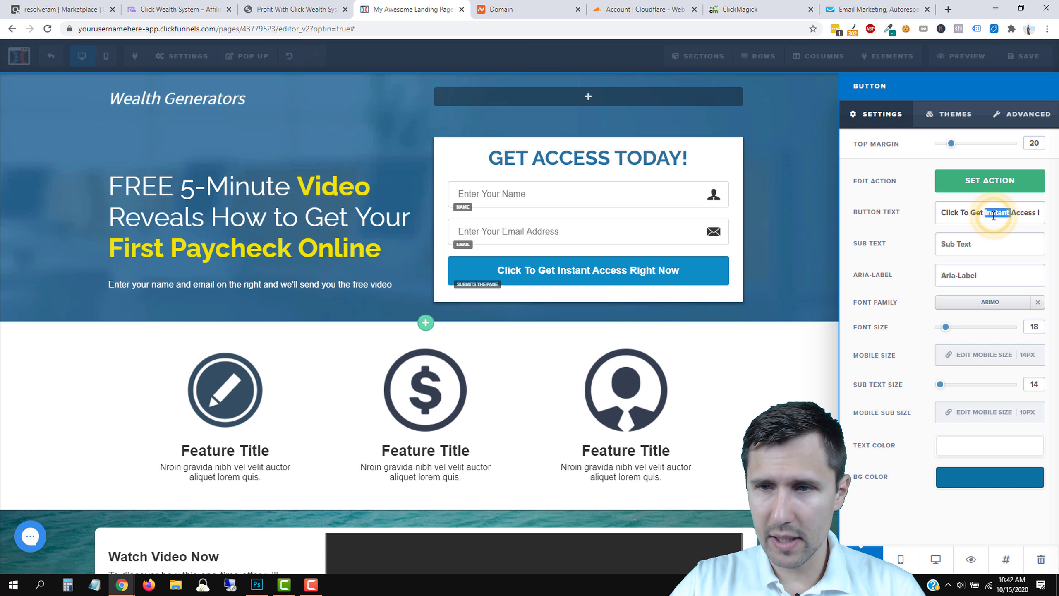
triple_click(965, 213)
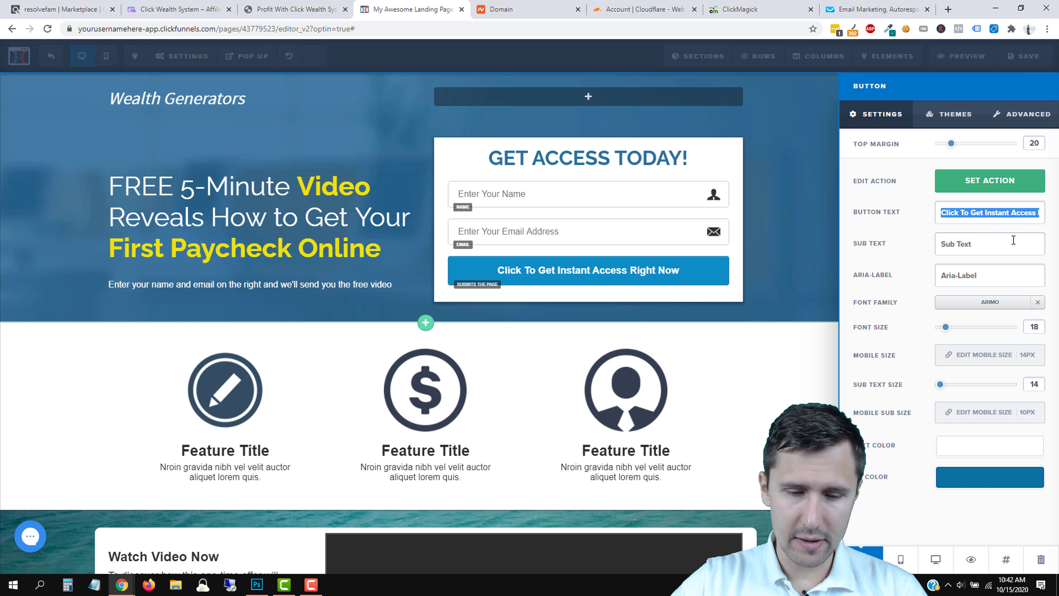
type("Click")
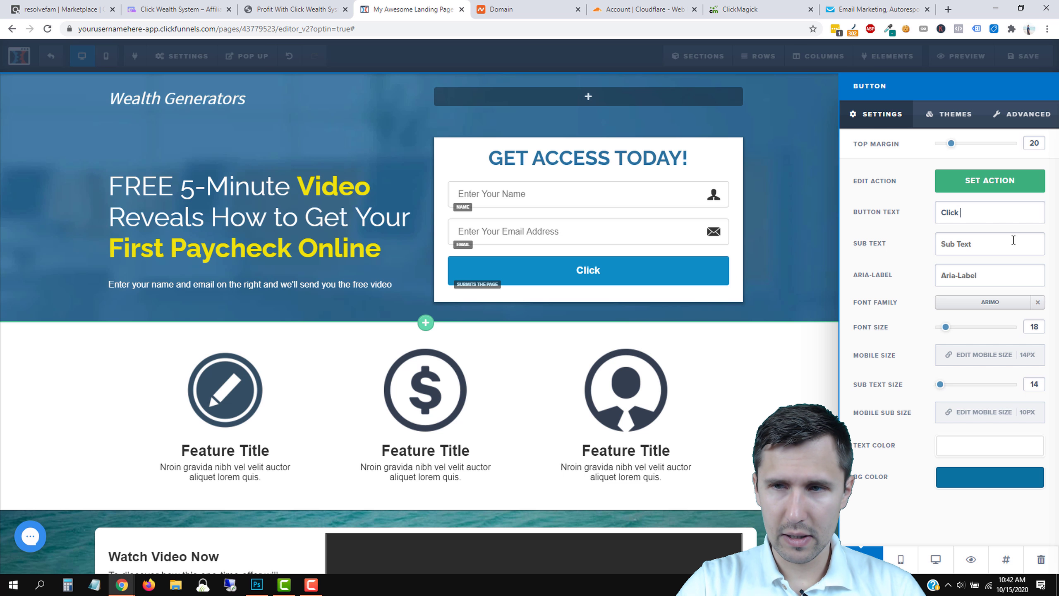
type("l")
key("BackSpace")
key("BackSpace")
type("Send Me the F")
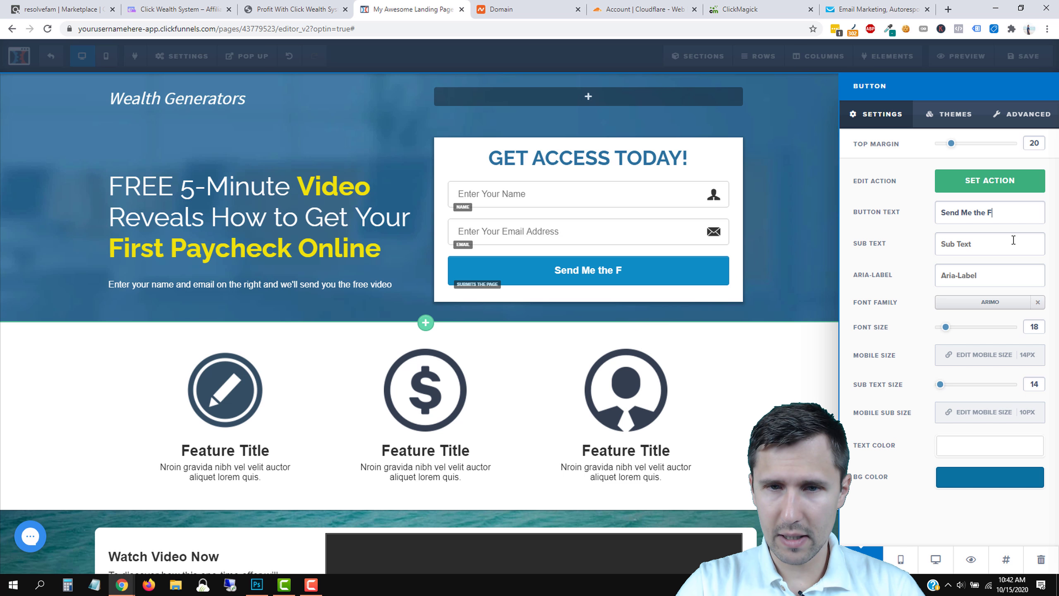
type("ree Video Now")
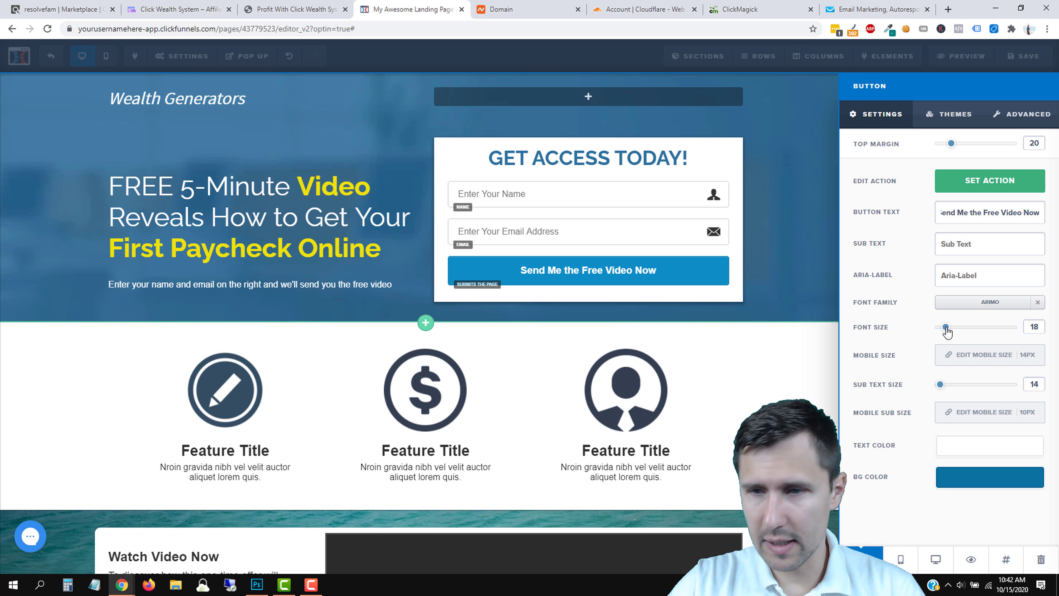
left_click_drag(946, 331, 950, 332)
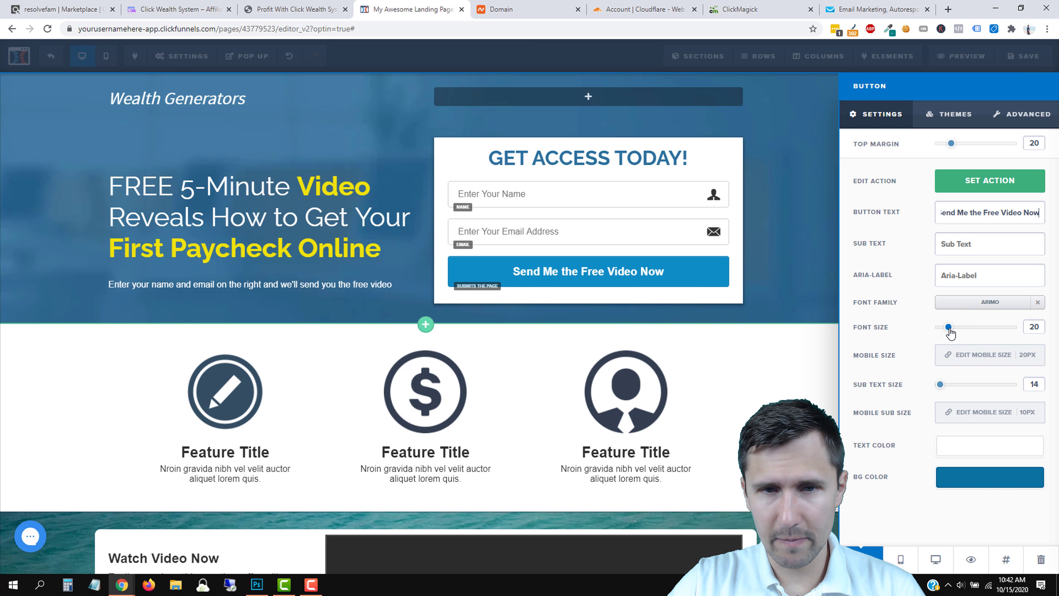
left_click(709, 293)
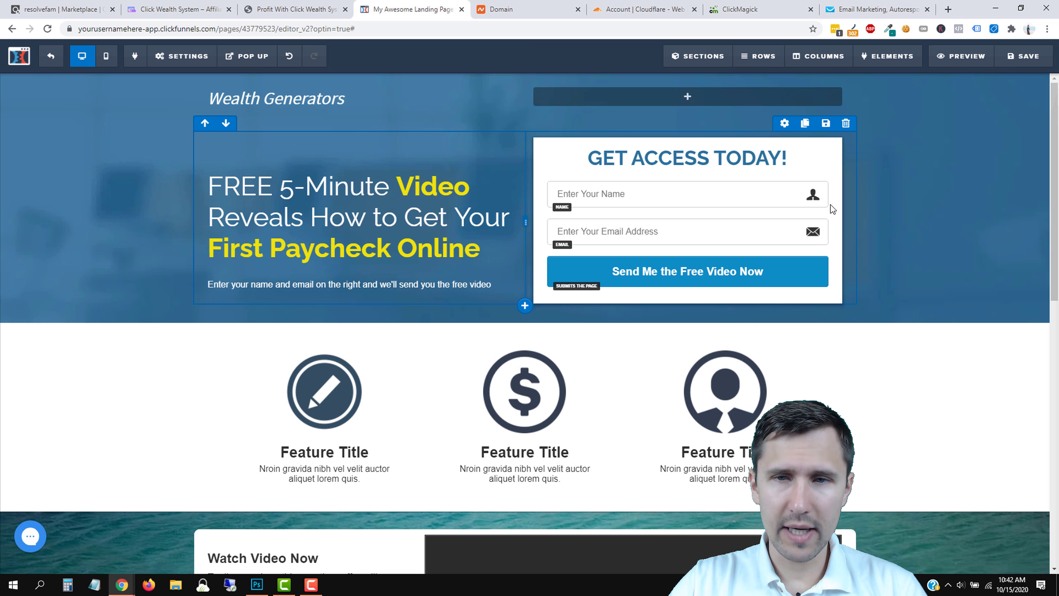
Change the form heading from 'GET ACCESS TODAY!' to 'GET INSTANT ACCESS NOW!'.
double_click(729, 155)
type("N")
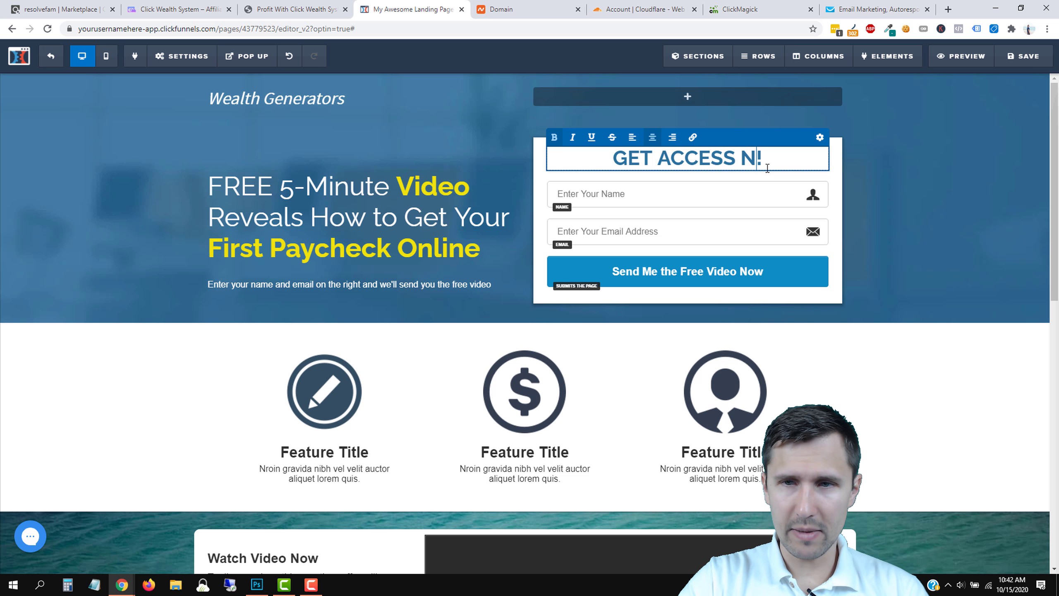
type("OW")
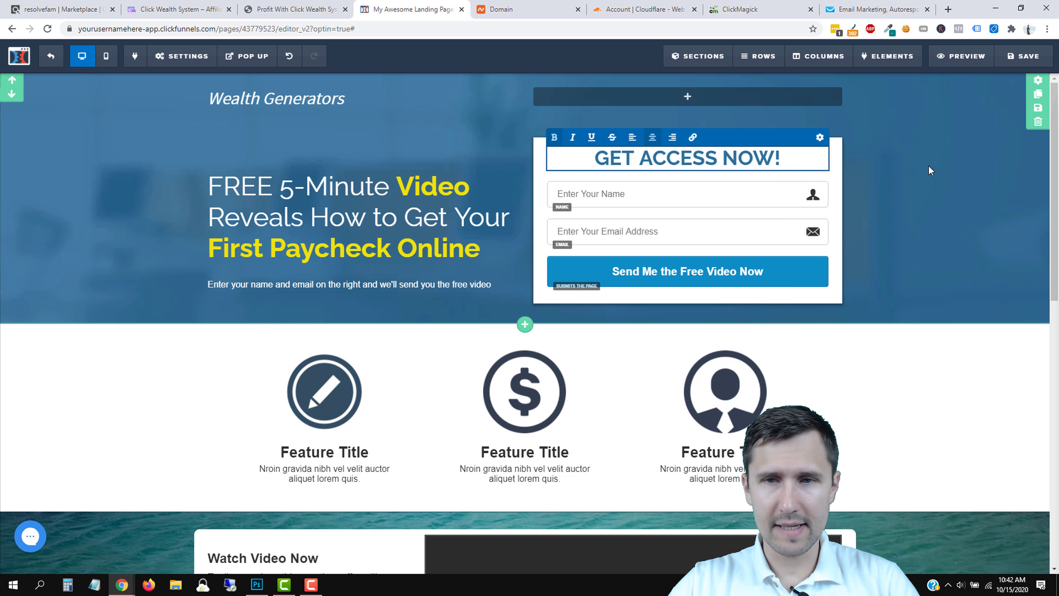
left_click(929, 166)
left_click(651, 159)
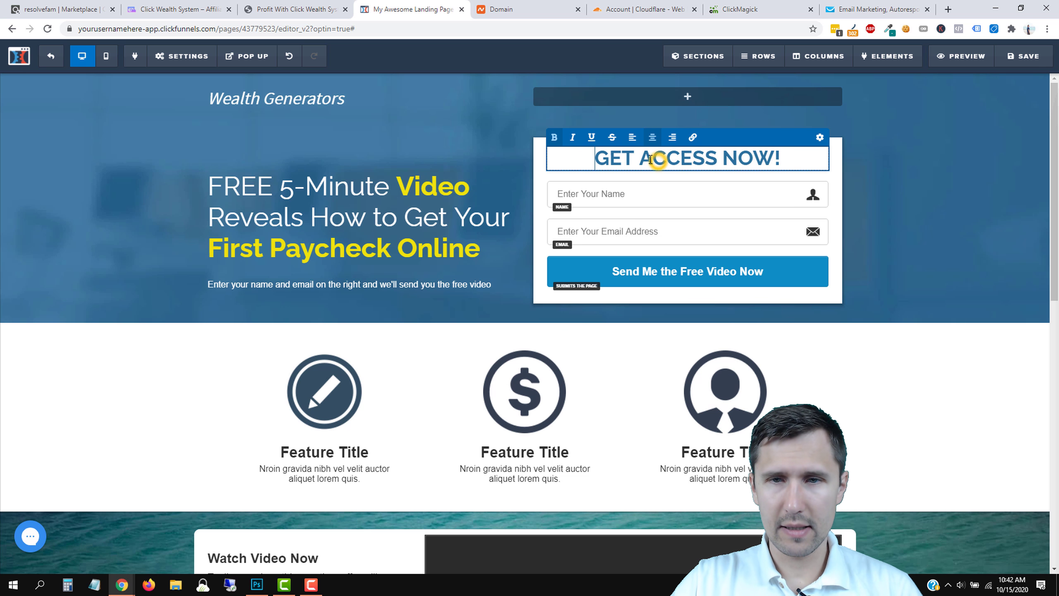
left_click(640, 160)
type("In")
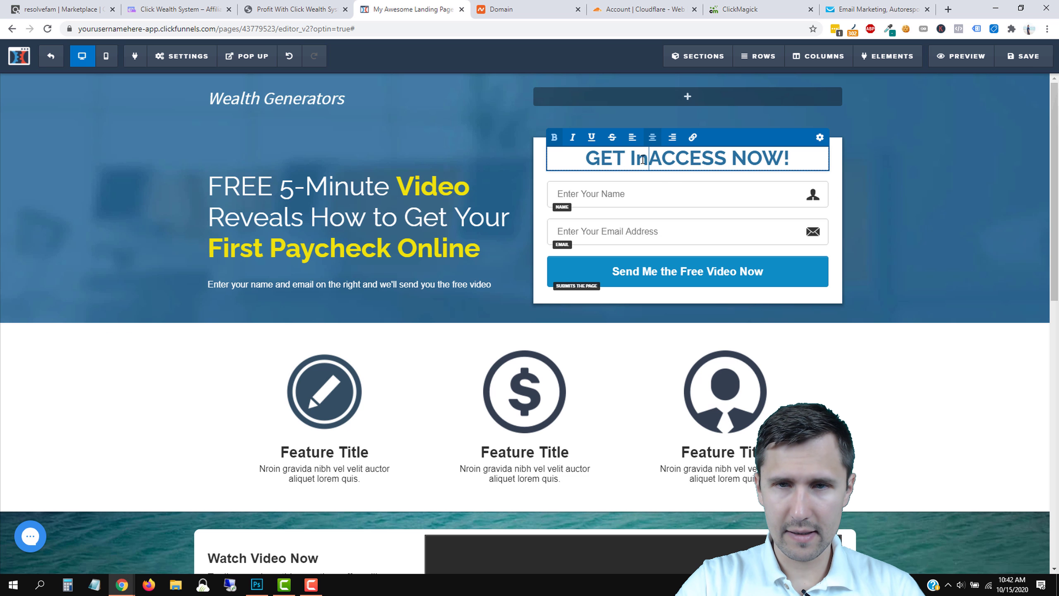
key("BackSpace")
type("NSTANT")
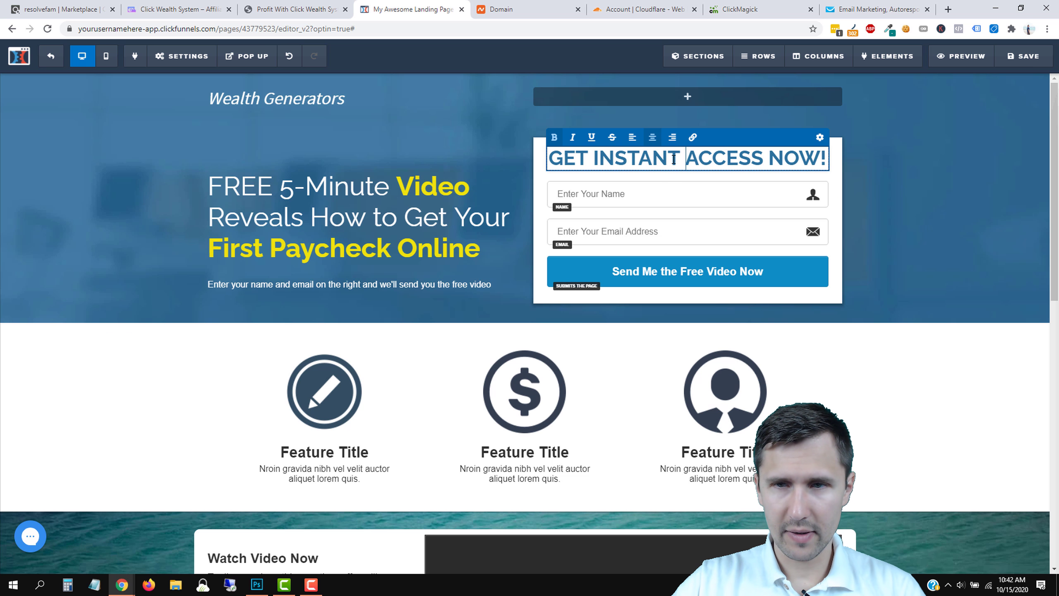
left_click(989, 211)
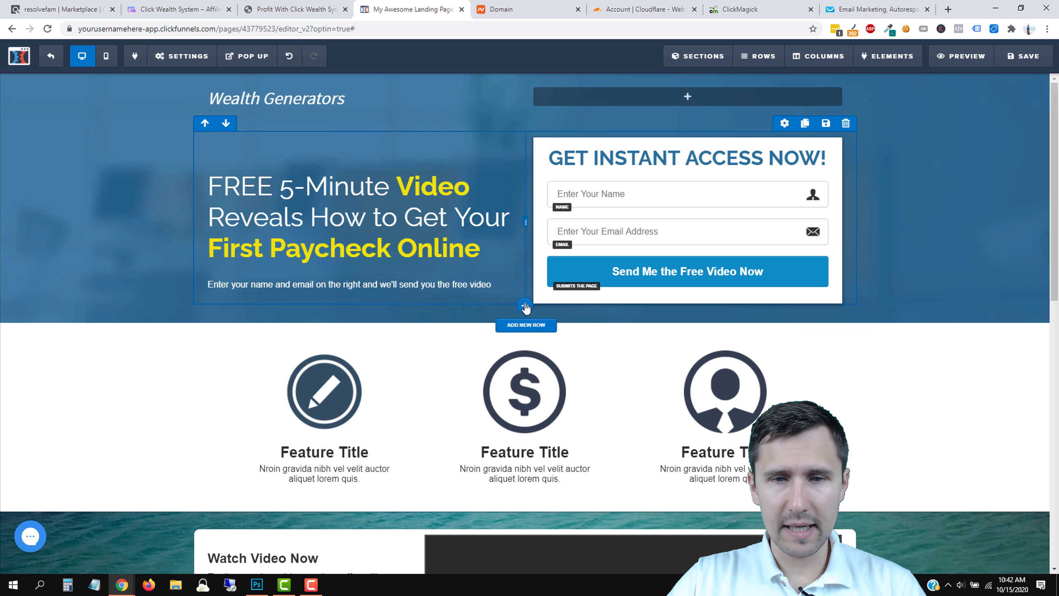
Raise the hero section's bottom padding to 70.
left_click(1039, 86)
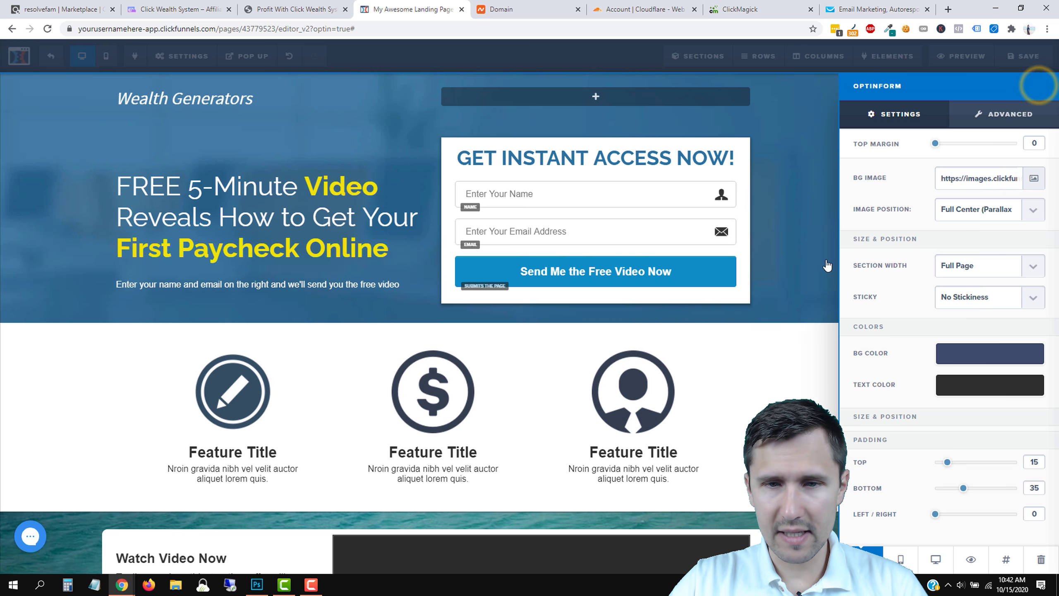
left_click_drag(963, 493, 992, 501)
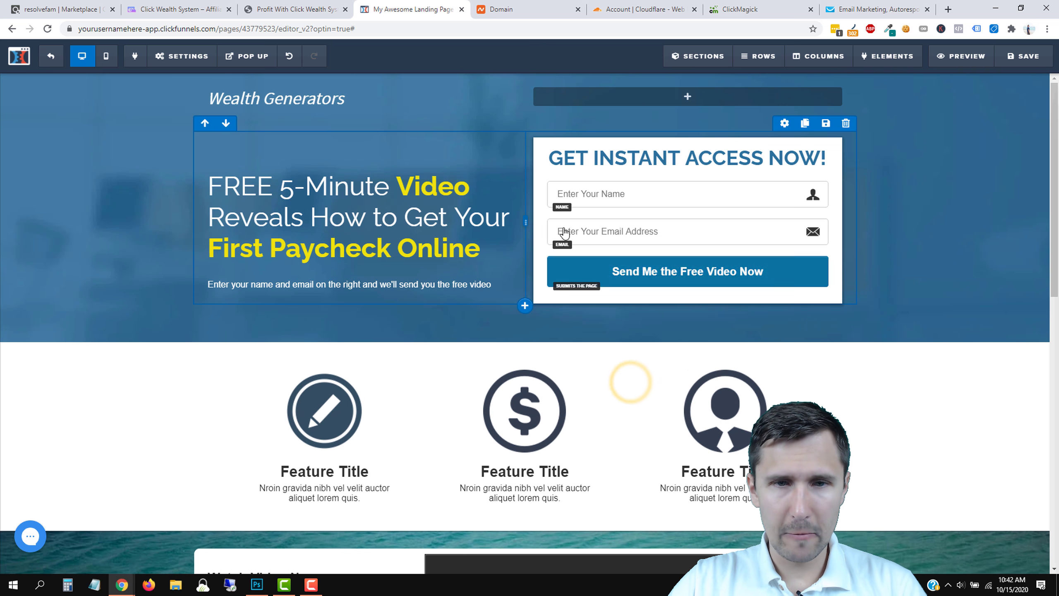
left_click(261, 6)
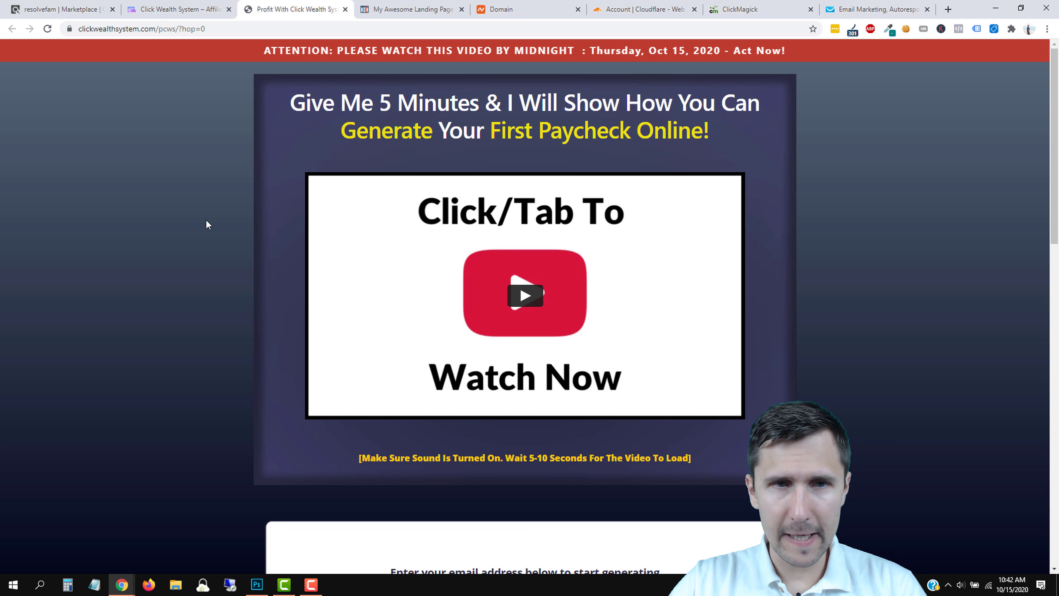
scroll(937, 298, "down", 3)
scroll(936, 297, "up", 2)
left_click(382, 4)
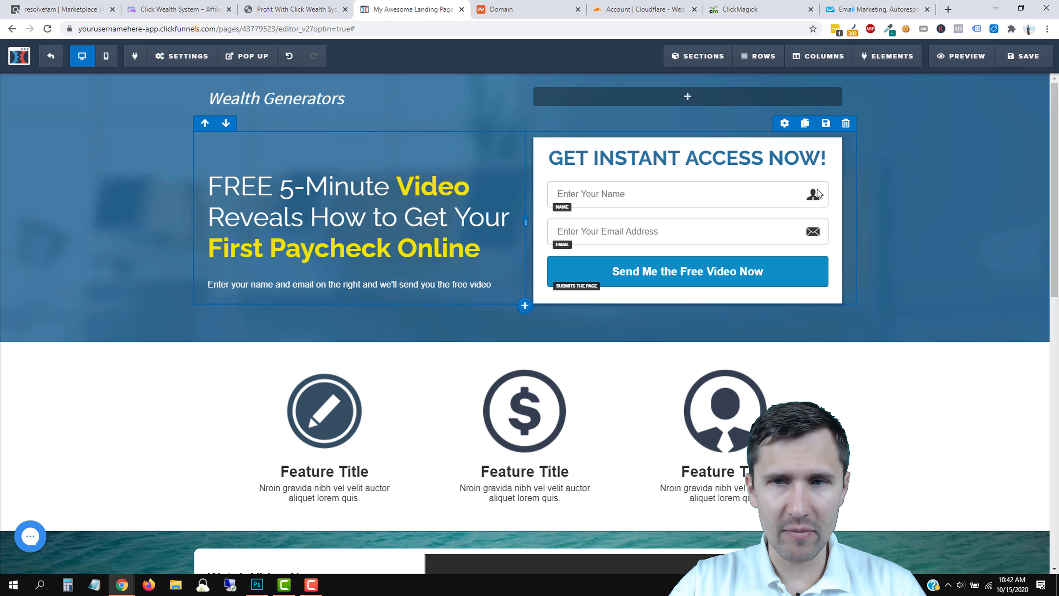
left_click(324, 4)
left_click(401, 7)
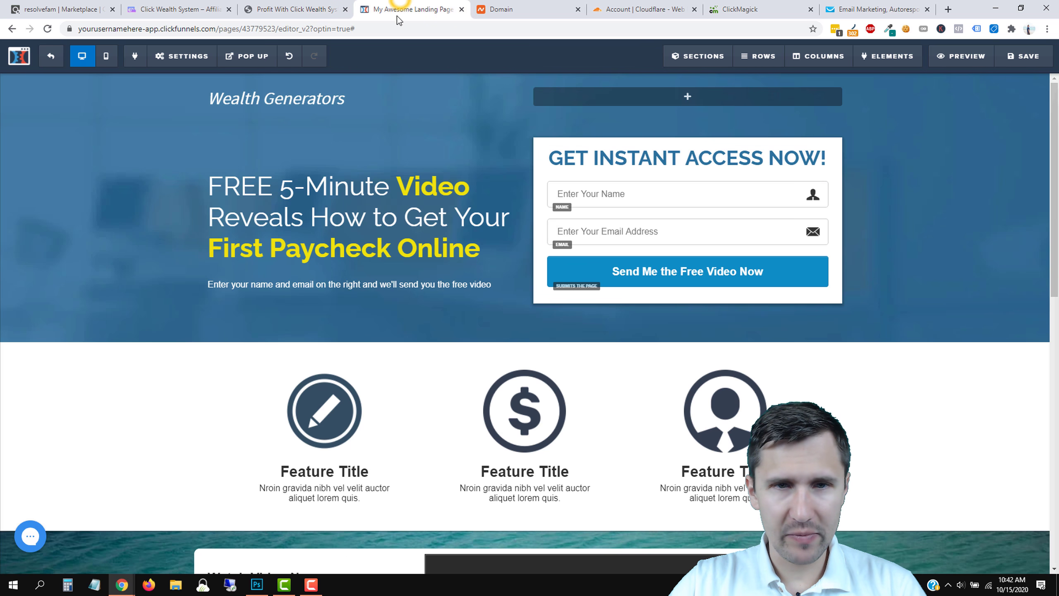
Give the hero section a dark background colour and remove its background image.
left_click(1038, 80)
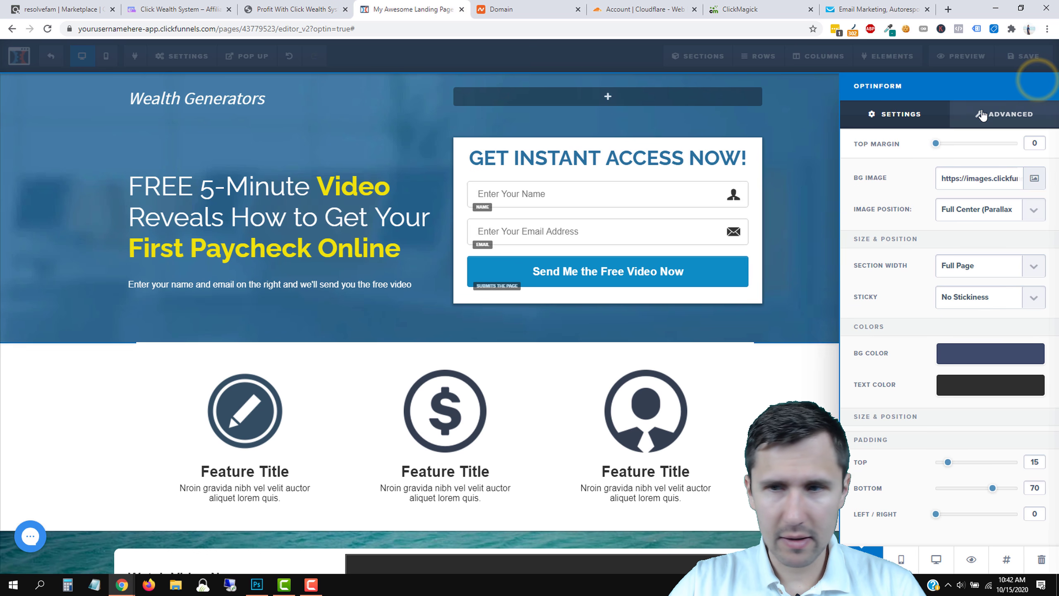
left_click(964, 359)
mouse_move(963, 407)
left_mouse_down()
mouse_move(975, 441)
mouse_move(957, 455)
mouse_move(1043, 475)
left_mouse_up()
left_click(975, 428)
mouse_move(975, 428)
left_mouse_down()
mouse_move(962, 426)
mouse_move(993, 456)
left_mouse_up()
left_click(989, 353)
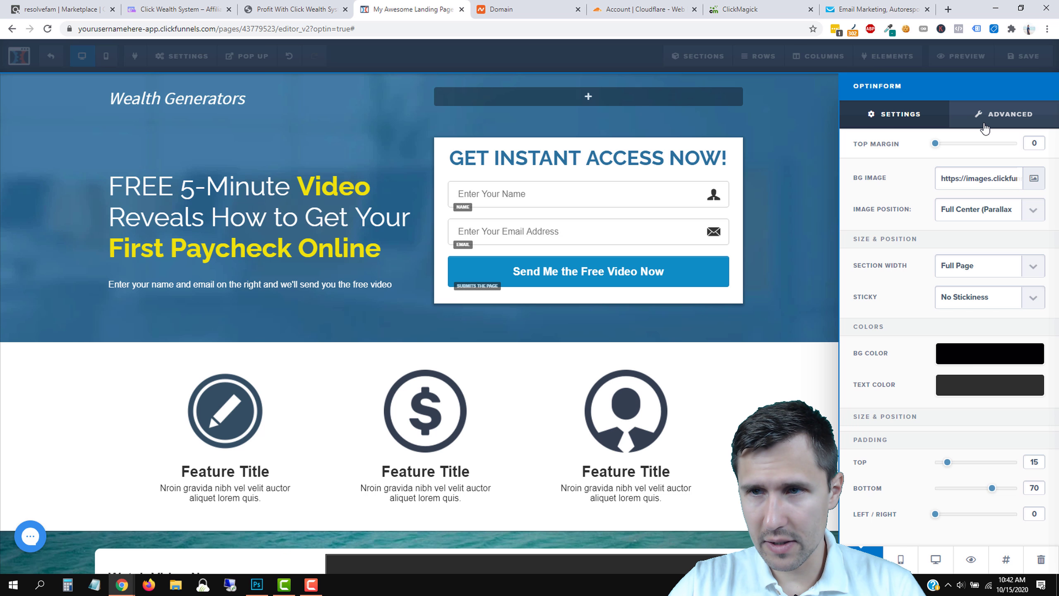
triple_click(979, 179)
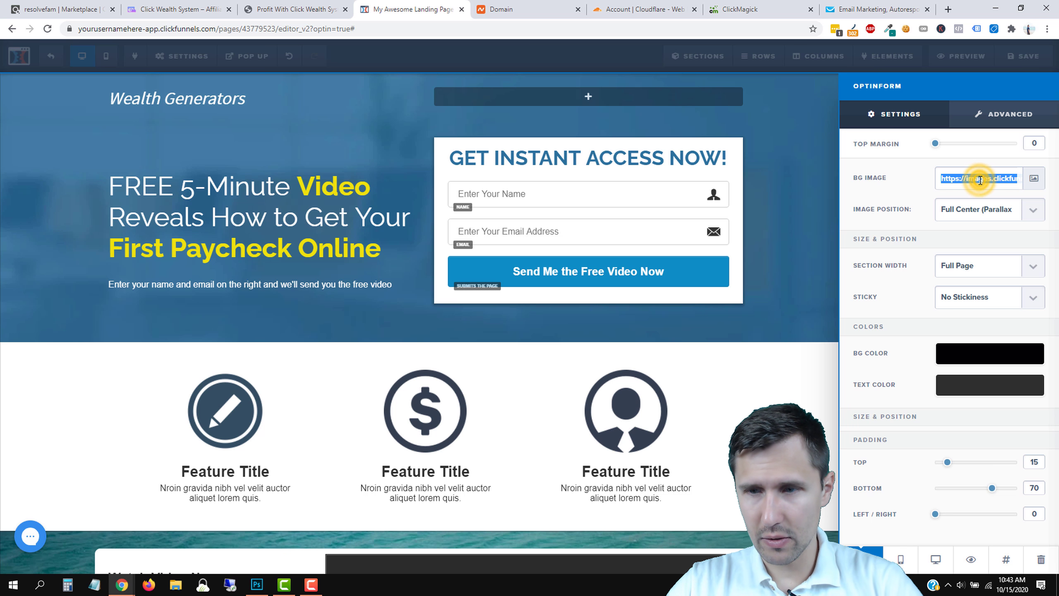
key("BackSpace")
Set the hero background to translucent slate blue rgba(15, 31, 70, 0.62).
left_click(959, 329)
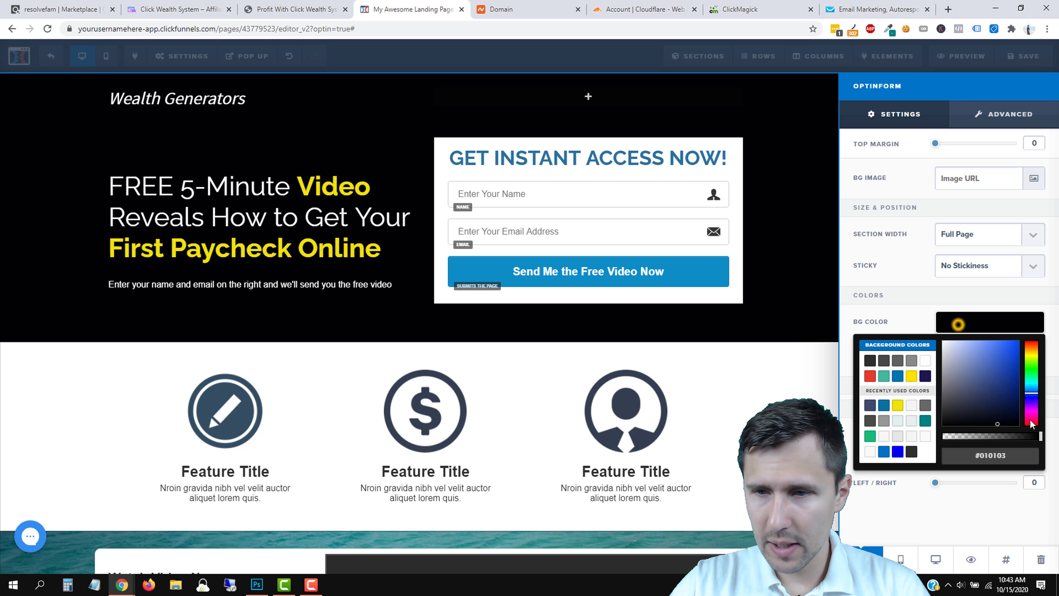
left_click_drag(1014, 437, 1003, 436)
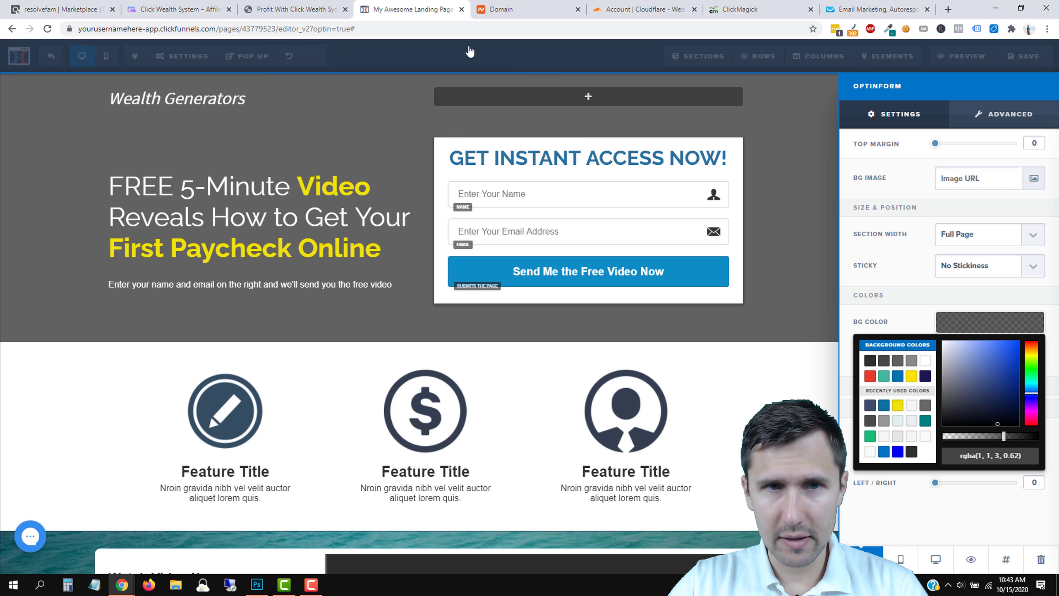
left_click(327, 9)
left_click(402, 6)
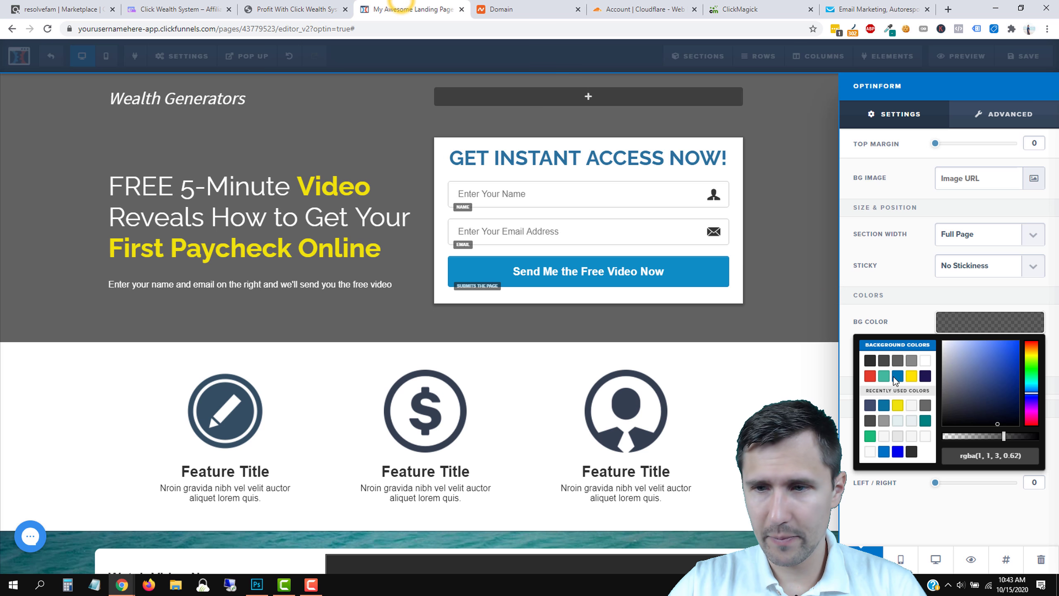
left_click_drag(1004, 405, 995, 409)
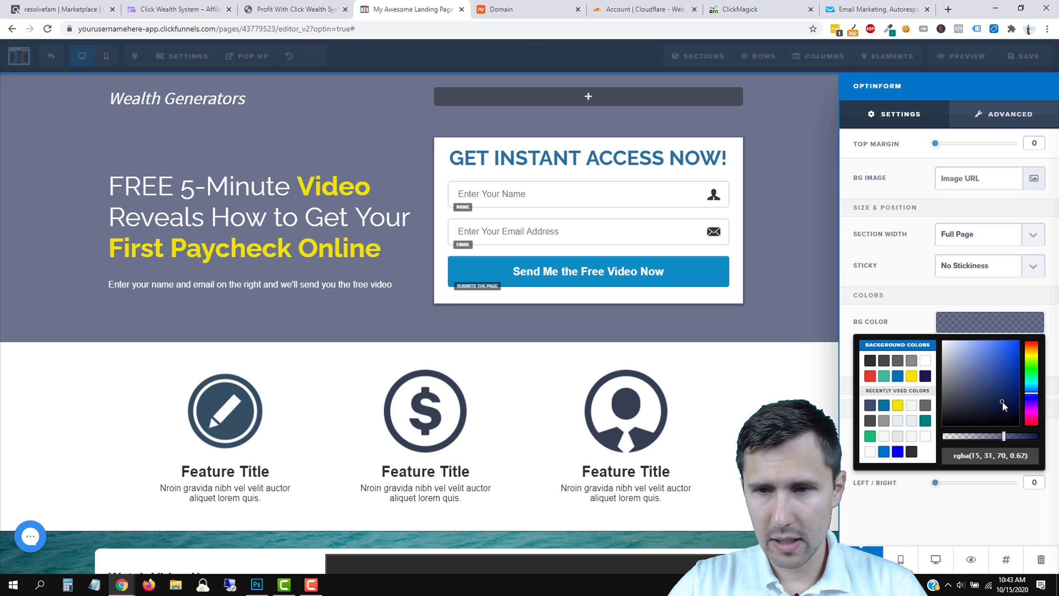
left_click(986, 325)
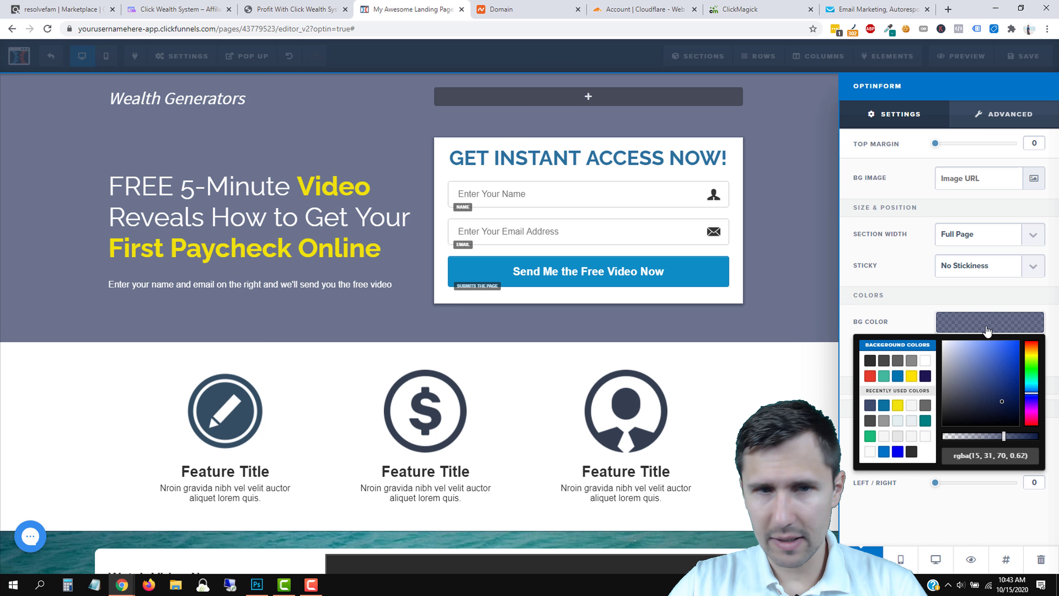
left_click(325, 6)
left_click(403, 5)
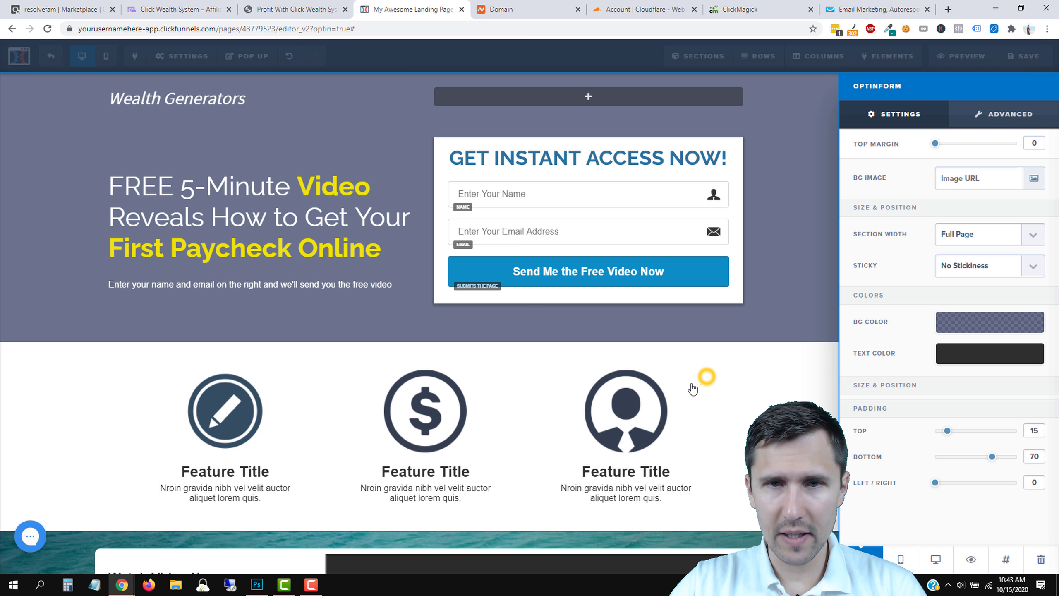
left_click(706, 377)
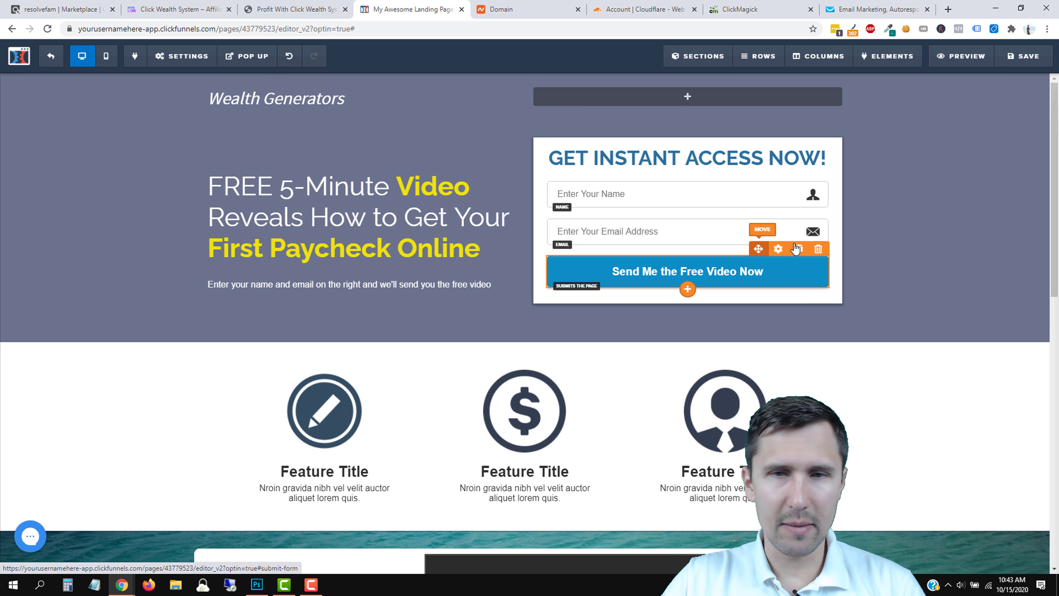
Add a one-column row below Wealth Generators, move the headline into it, and zero its top padding.
left_click(325, 5)
left_click(402, 4)
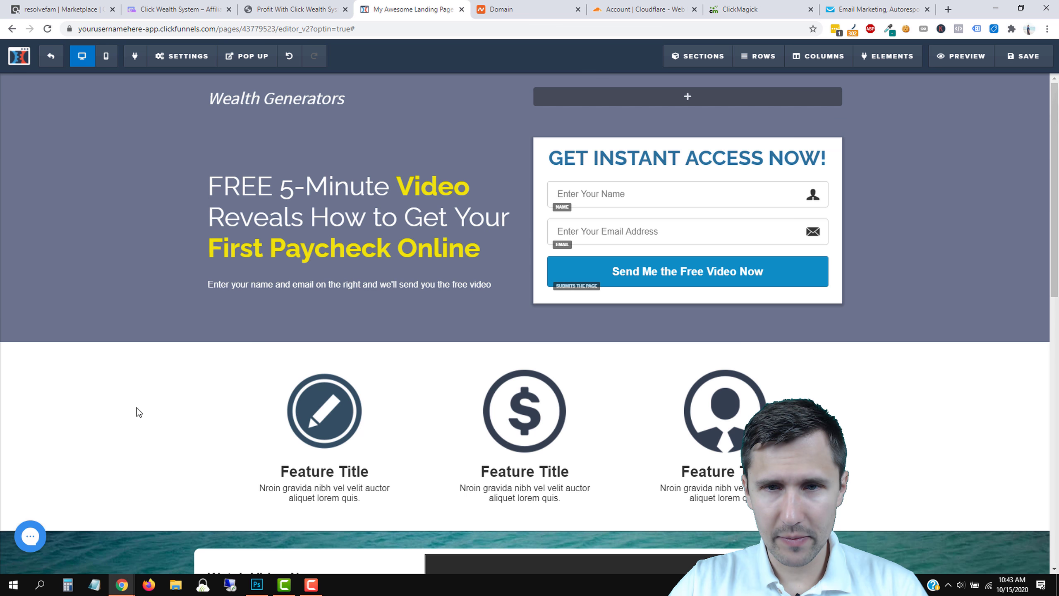
scroll(96, 406, "down", 3)
scroll(98, 402, "up", 3)
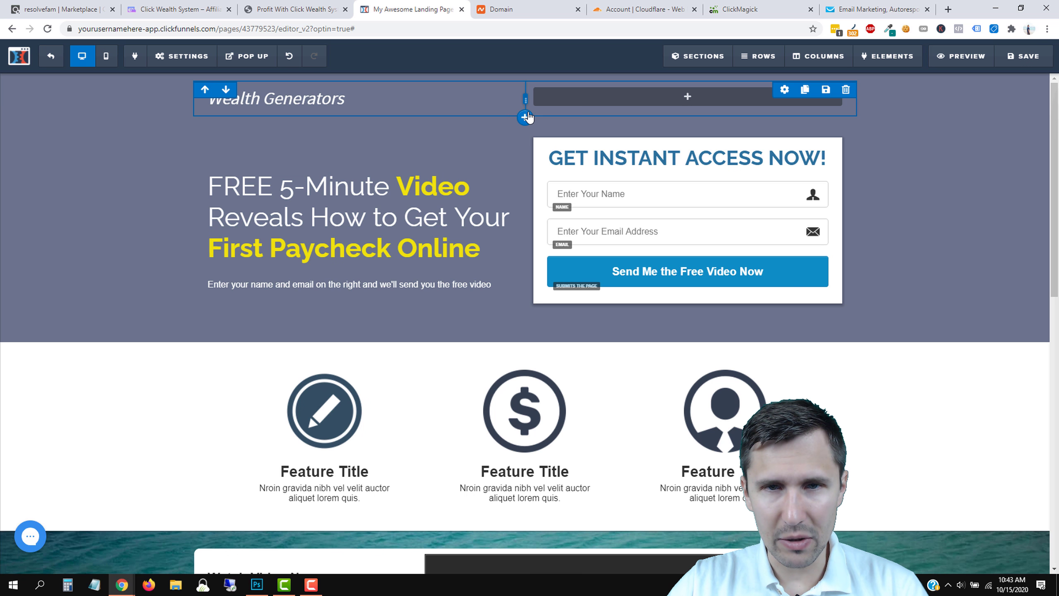
left_click(525, 117)
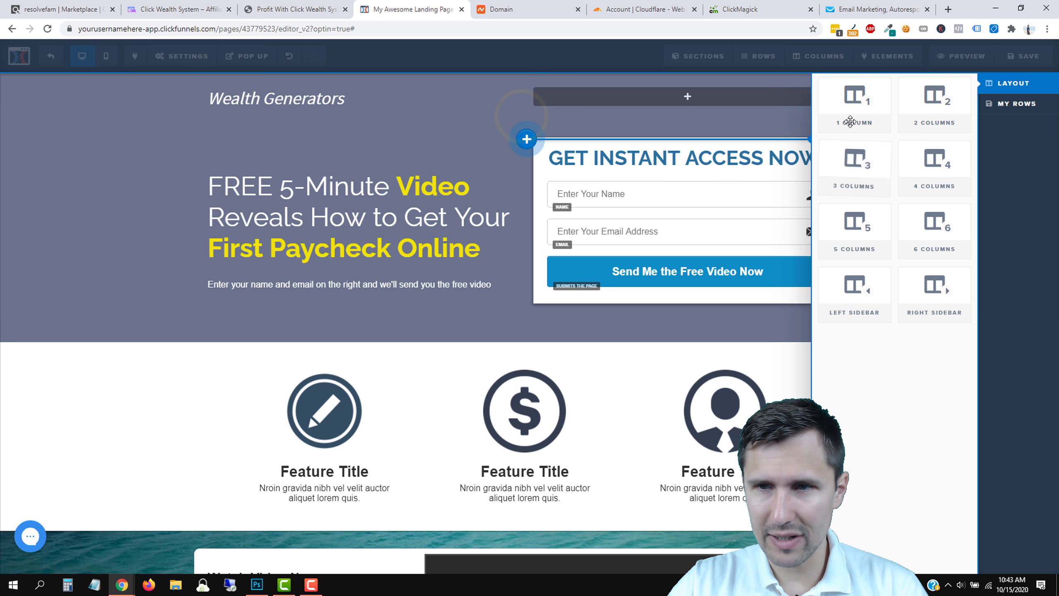
left_click(858, 123)
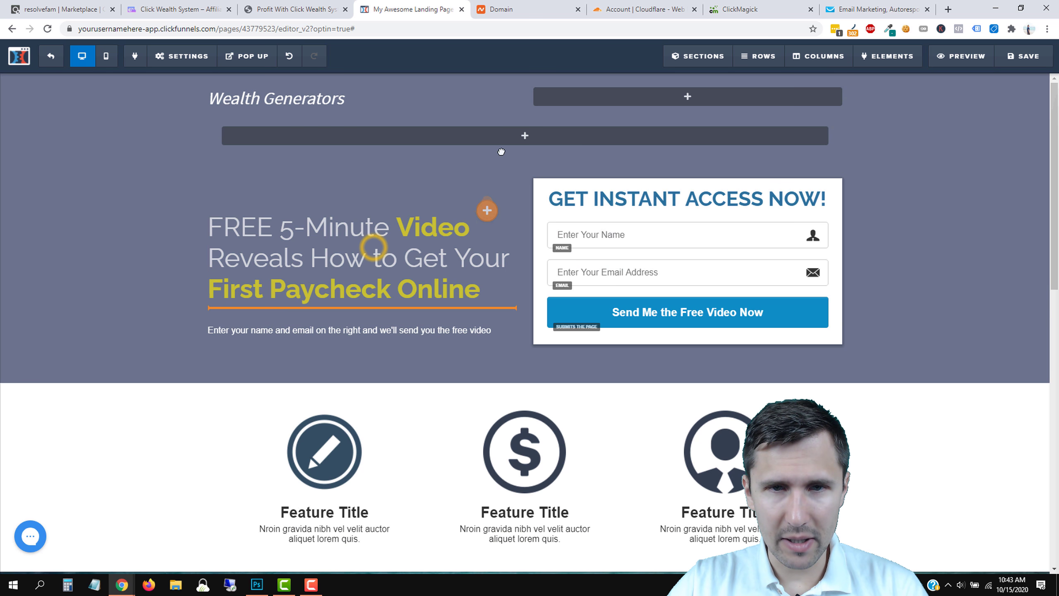
left_click_drag(501, 151, 520, 134)
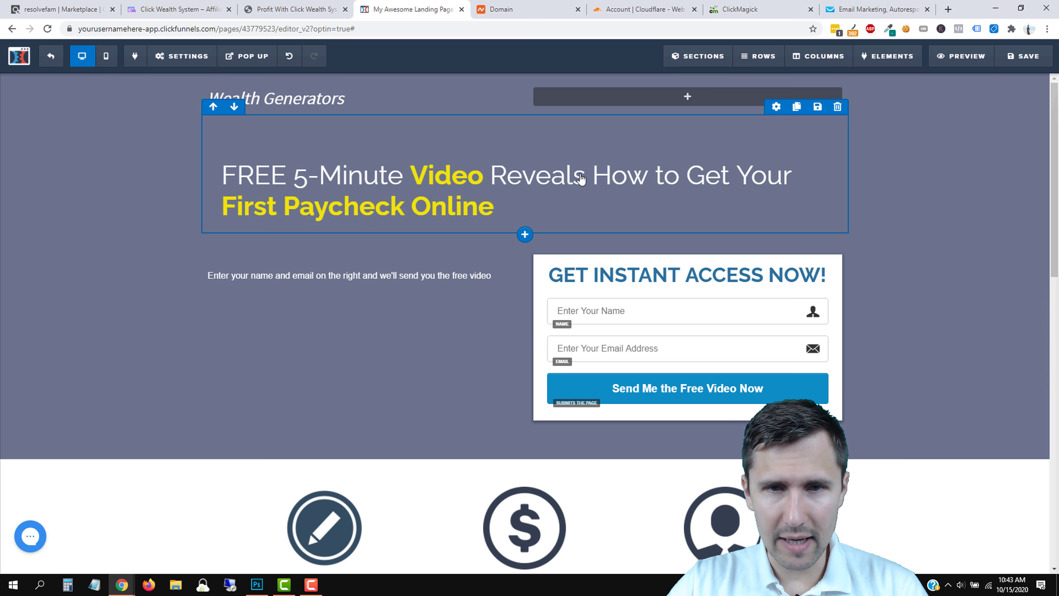
left_click(776, 107)
left_click_drag(953, 402, 936, 397)
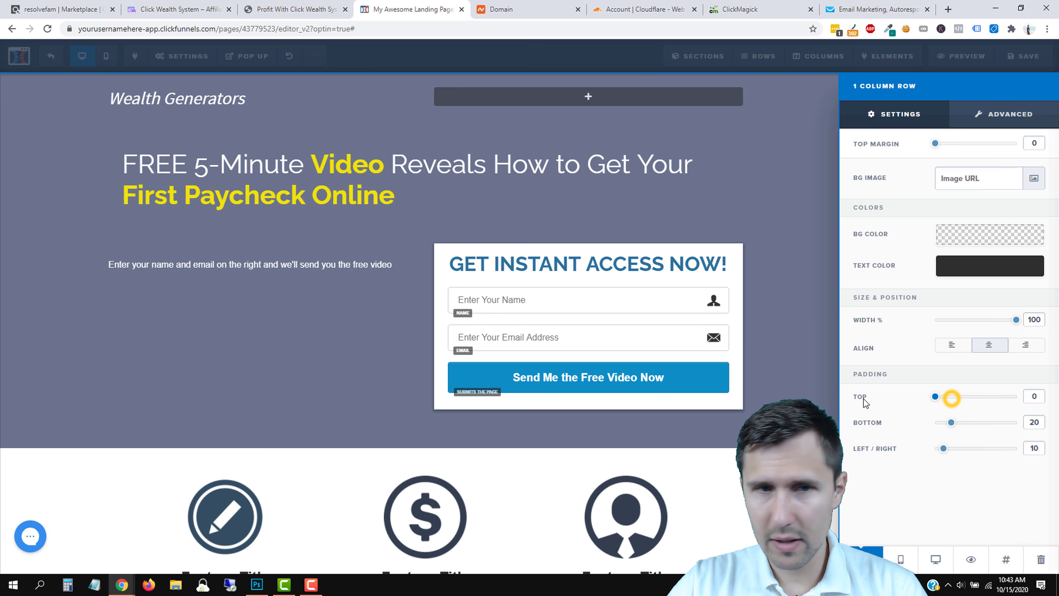
left_click(535, 164)
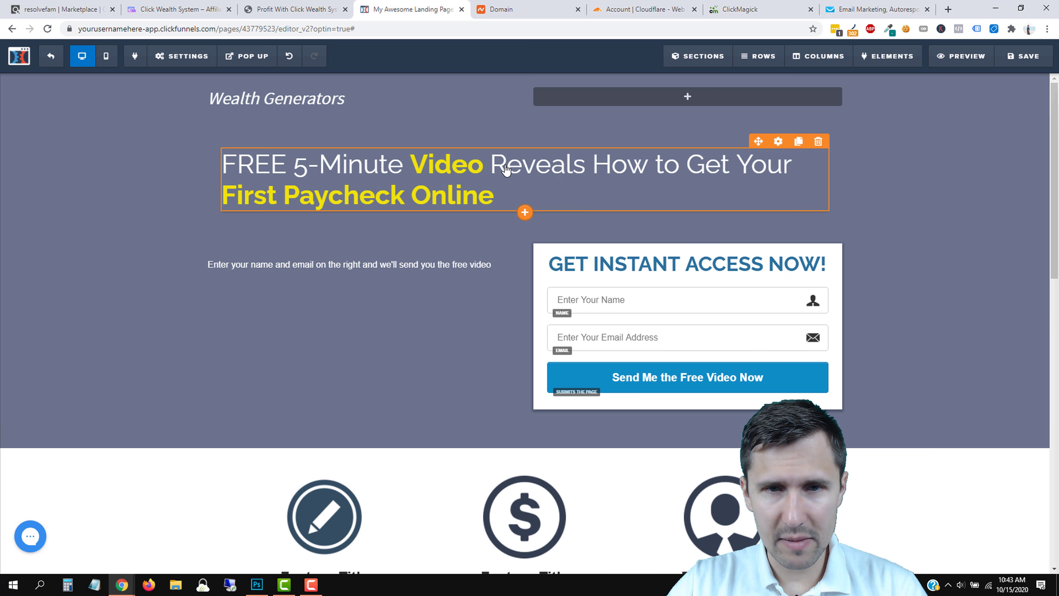
Centre the headline with a 50 top margin and font size 52.
left_click(646, 169)
left_click(819, 140)
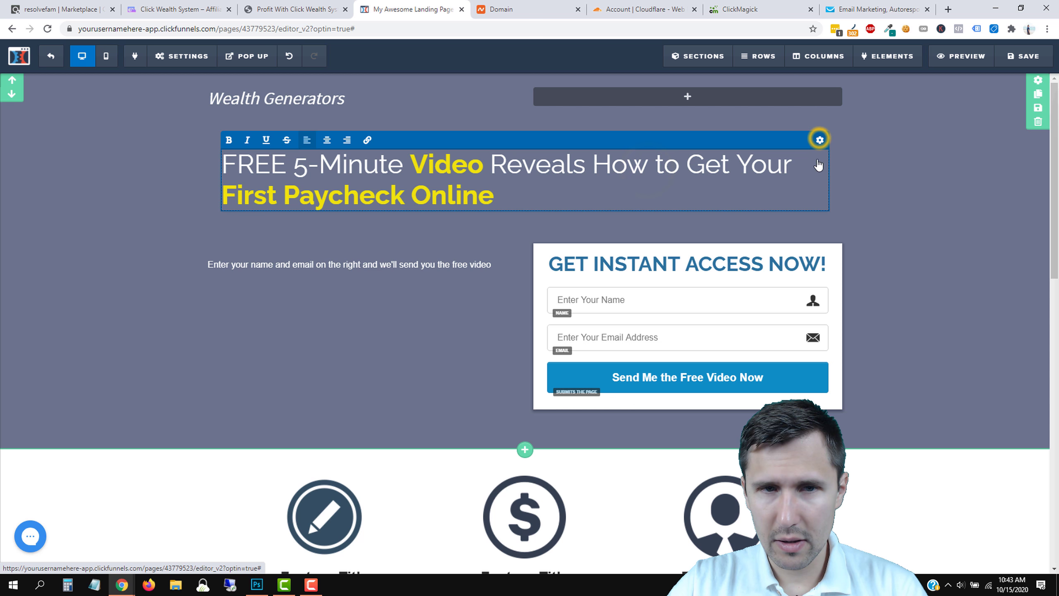
left_click(978, 144)
left_click_drag(975, 149, 962, 151)
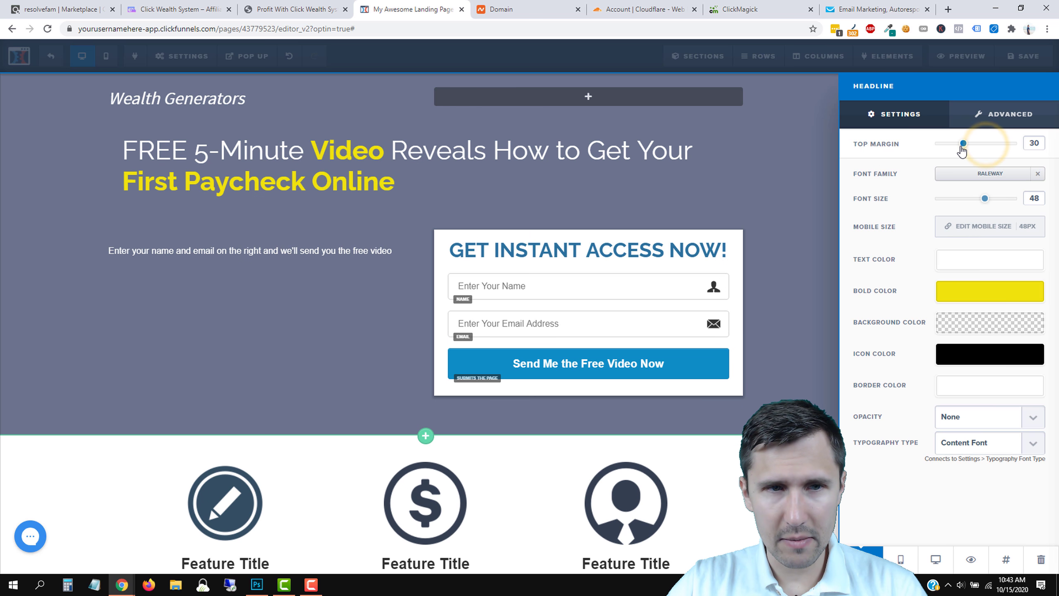
left_click(980, 152)
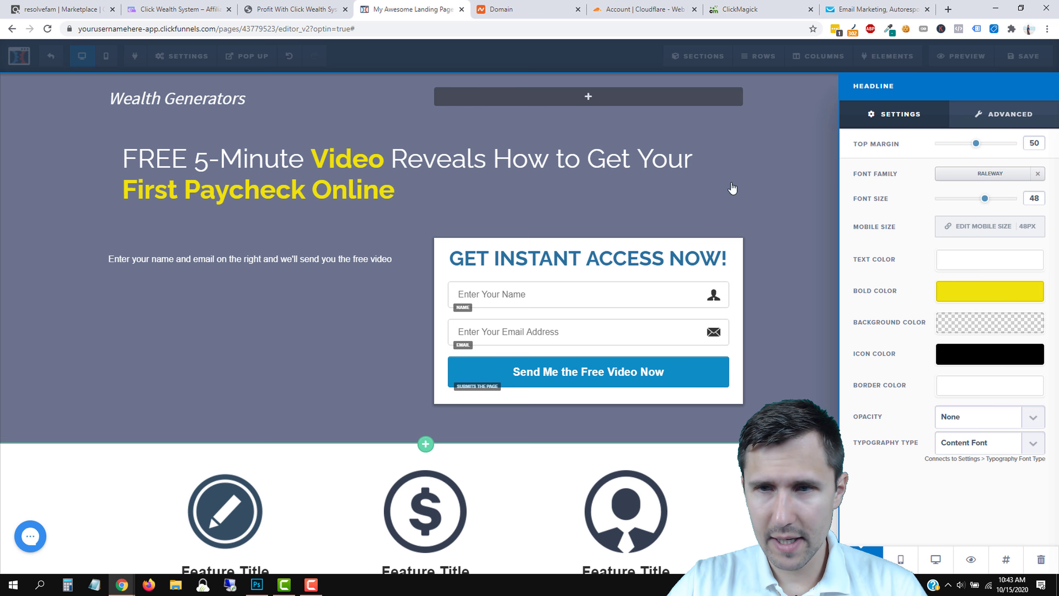
left_click(460, 155)
left_click(327, 135)
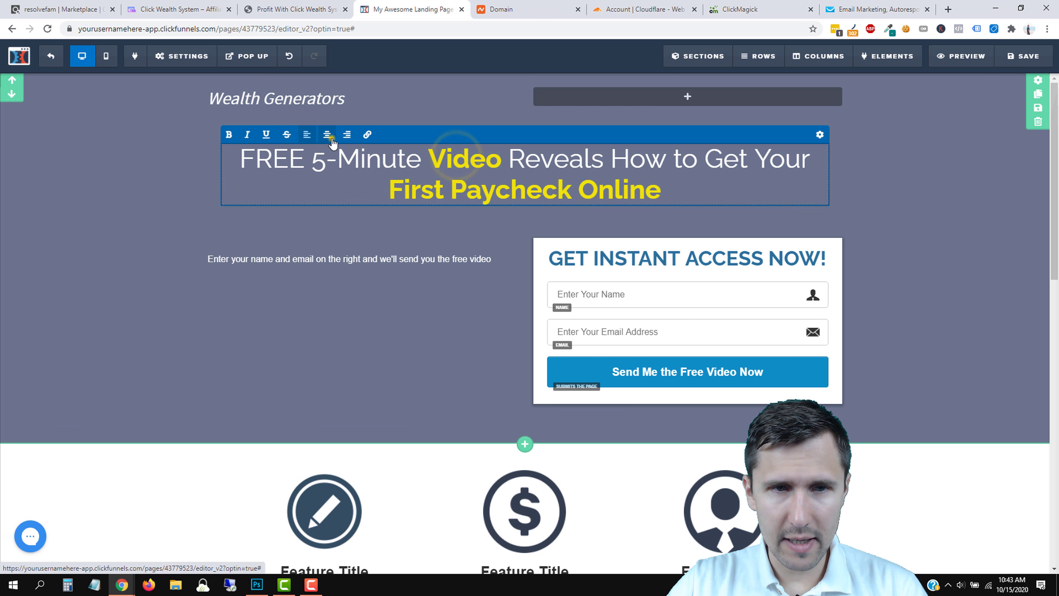
left_click(820, 134)
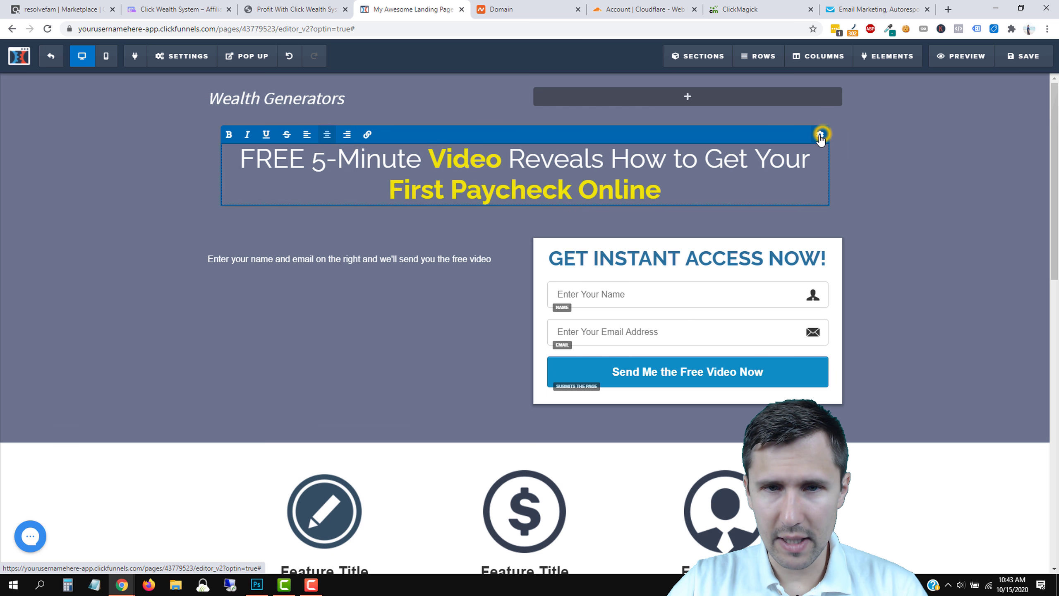
left_click_drag(989, 203, 996, 208)
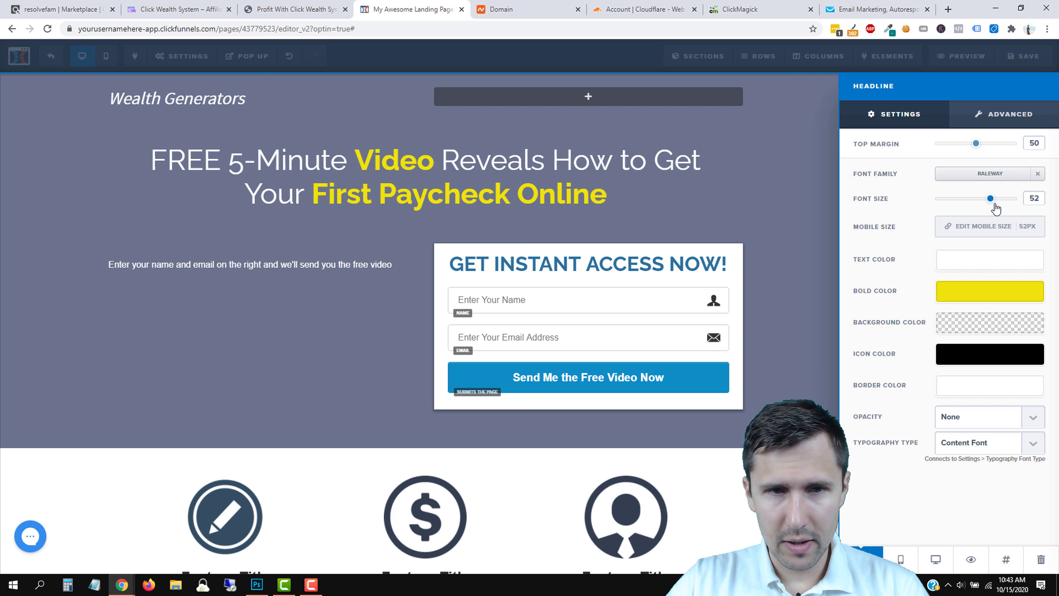
left_click(417, 244)
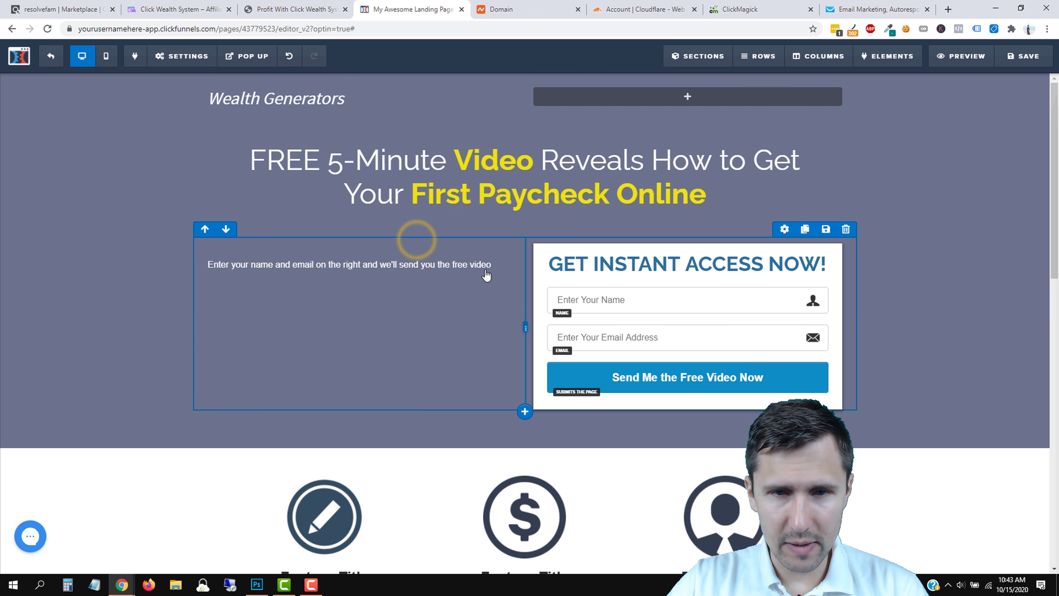
Delete the small intro text and add a one-column row above the form.
left_click(508, 252)
left_click(581, 91)
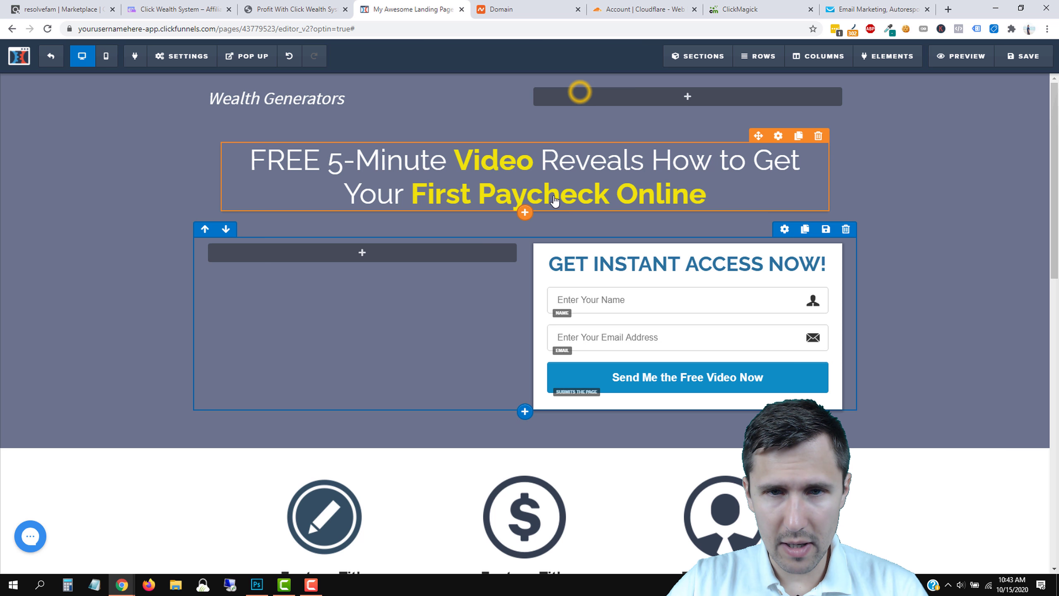
left_click(524, 223)
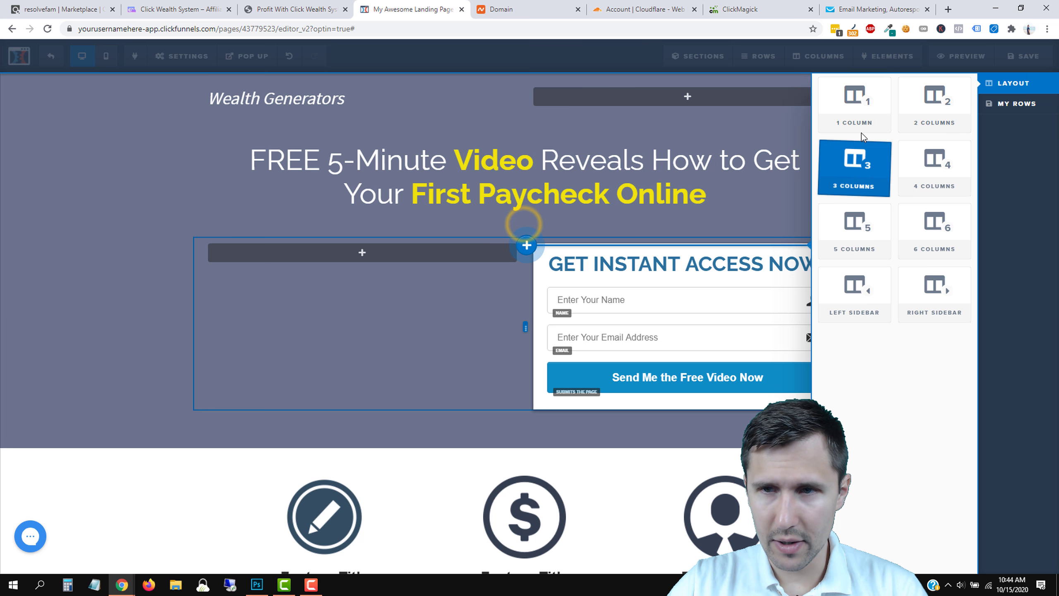
left_click(860, 110)
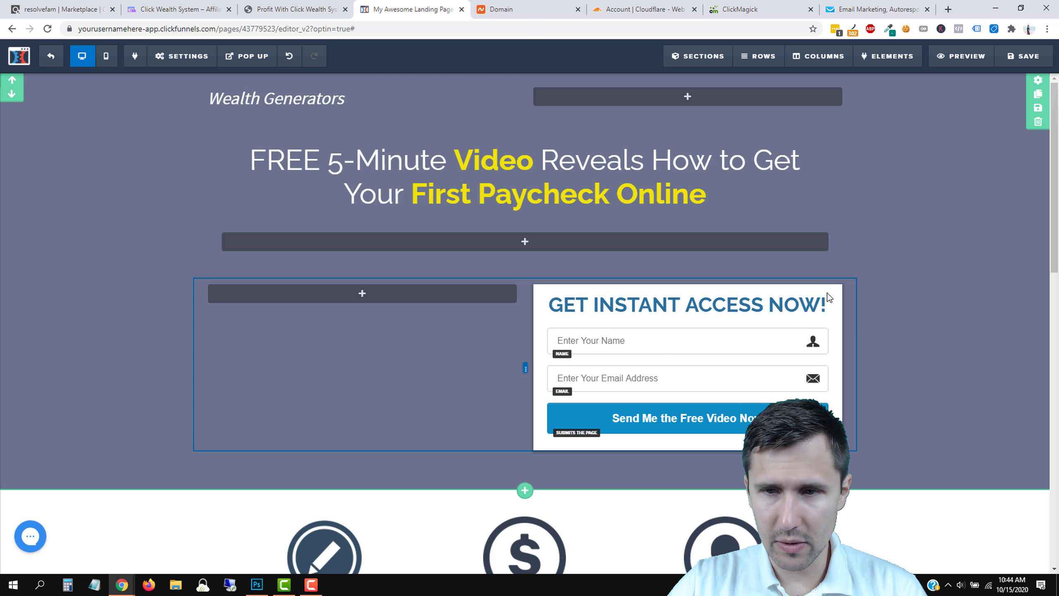
Move the GET INSTANT ACCESS NOW! heading, name and email fields, and submit button into the new row.
left_click(537, 323)
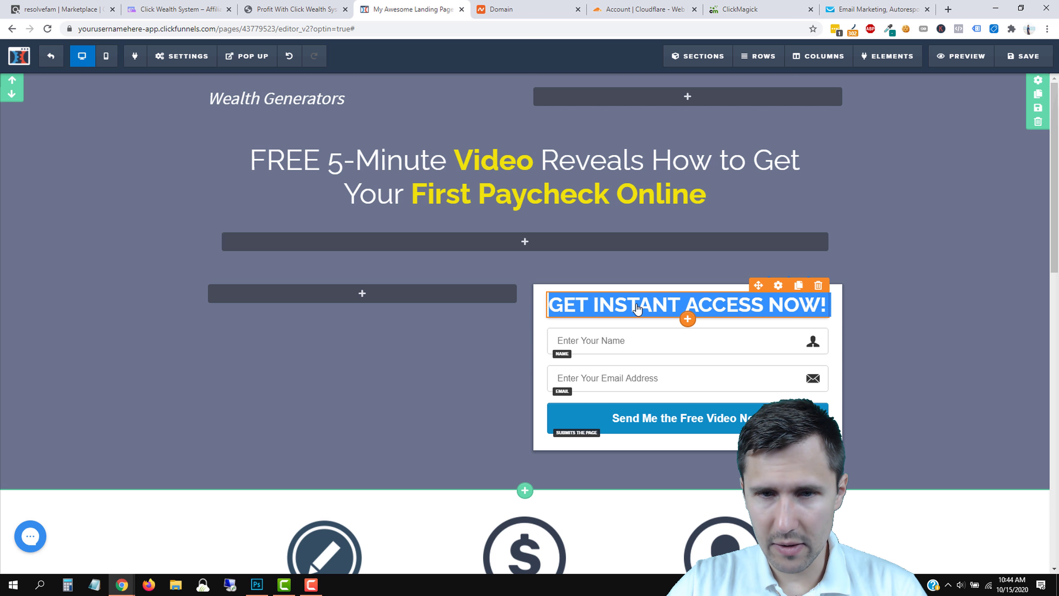
left_click_drag(593, 306, 525, 251)
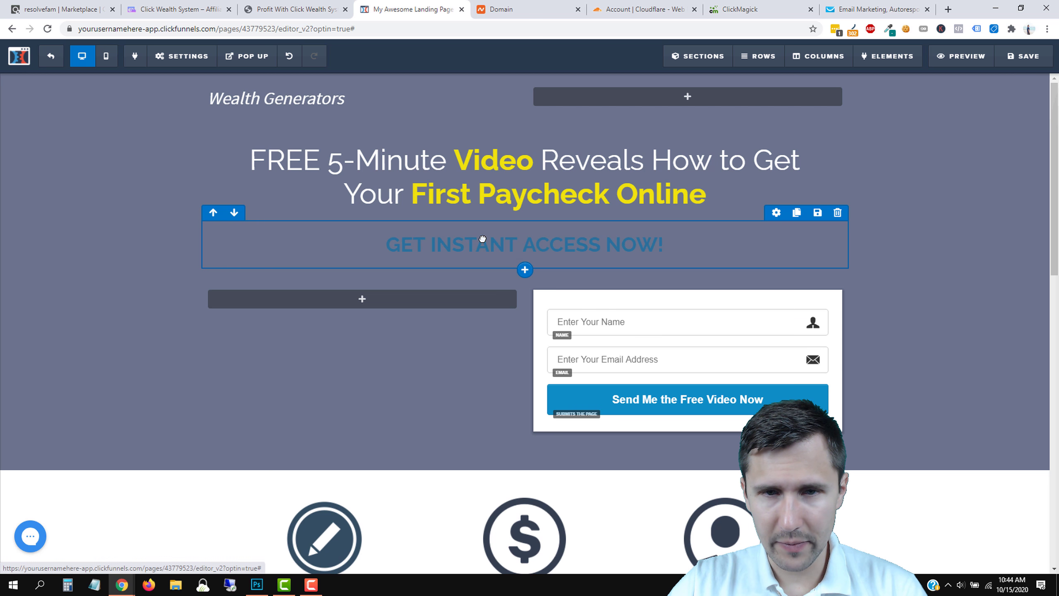
left_click_drag(626, 321, 435, 264)
left_click_drag(651, 364, 378, 301)
left_click_drag(657, 398, 483, 358)
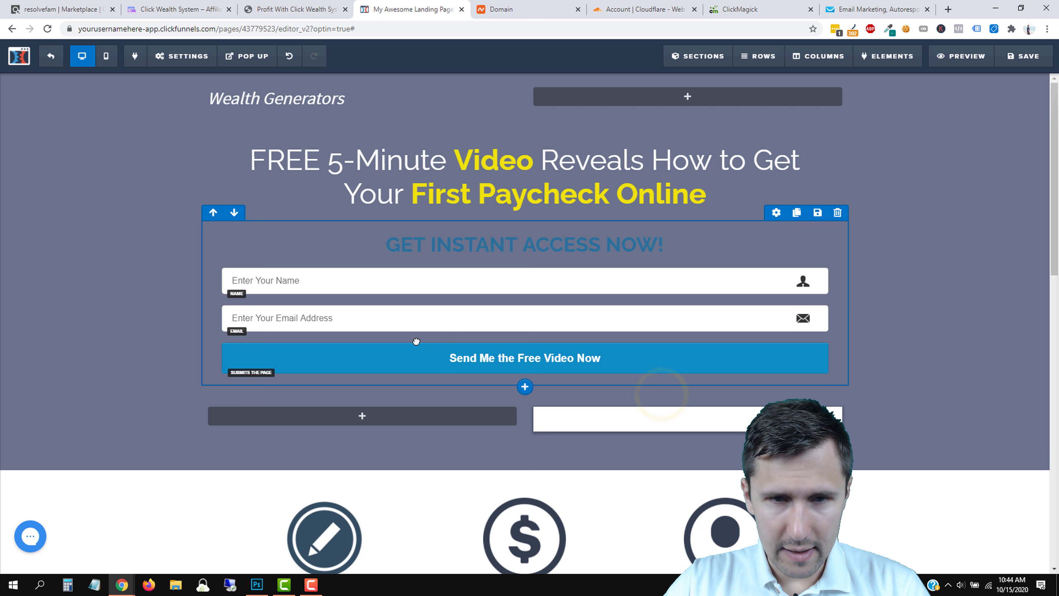
Give the form row a translucent white background at about 0.71 alpha.
left_click(774, 215)
left_click(959, 237)
left_click(962, 326)
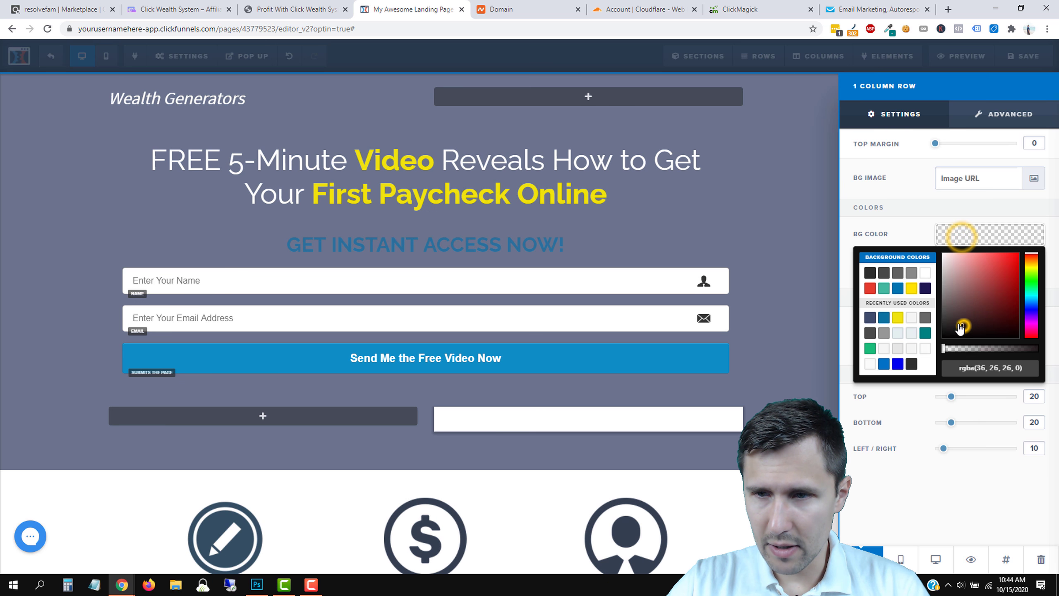
left_click_drag(961, 329, 924, 248)
left_click_drag(951, 349, 988, 360)
mouse_move(1007, 360)
left_mouse_down()
mouse_move(1048, 361)
mouse_move(1013, 359)
left_mouse_up()
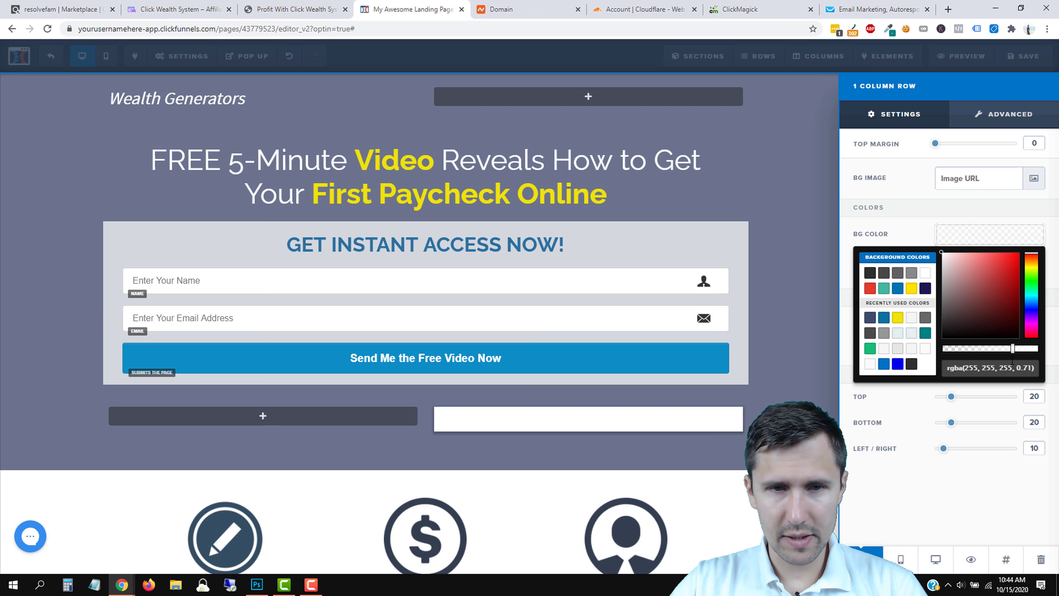
left_click(768, 176)
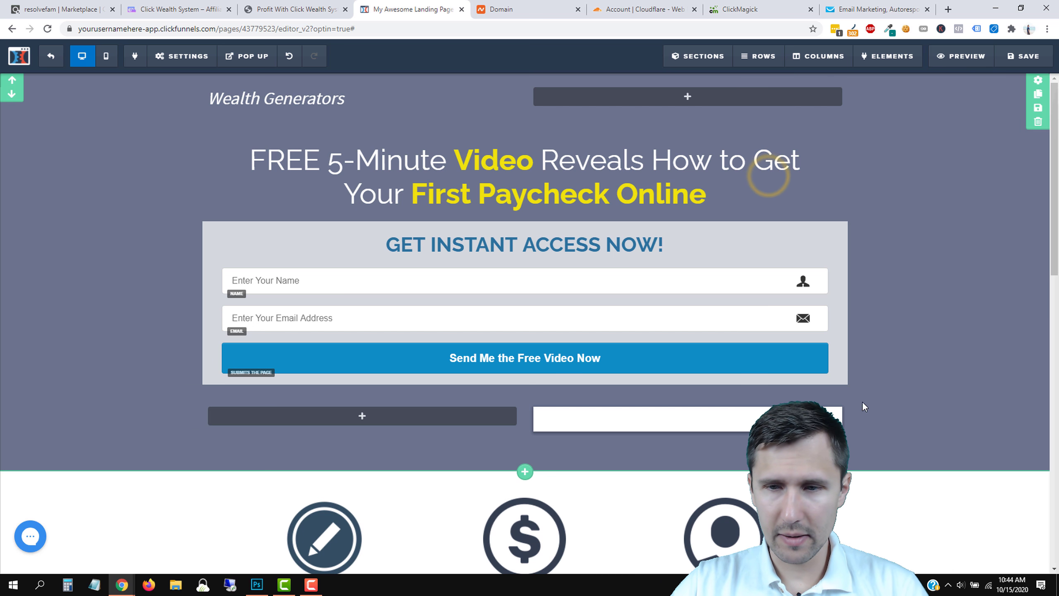
Delete the leftover empty row below the form and give the form row a 25 top margin.
left_click(846, 399)
left_click(588, 94)
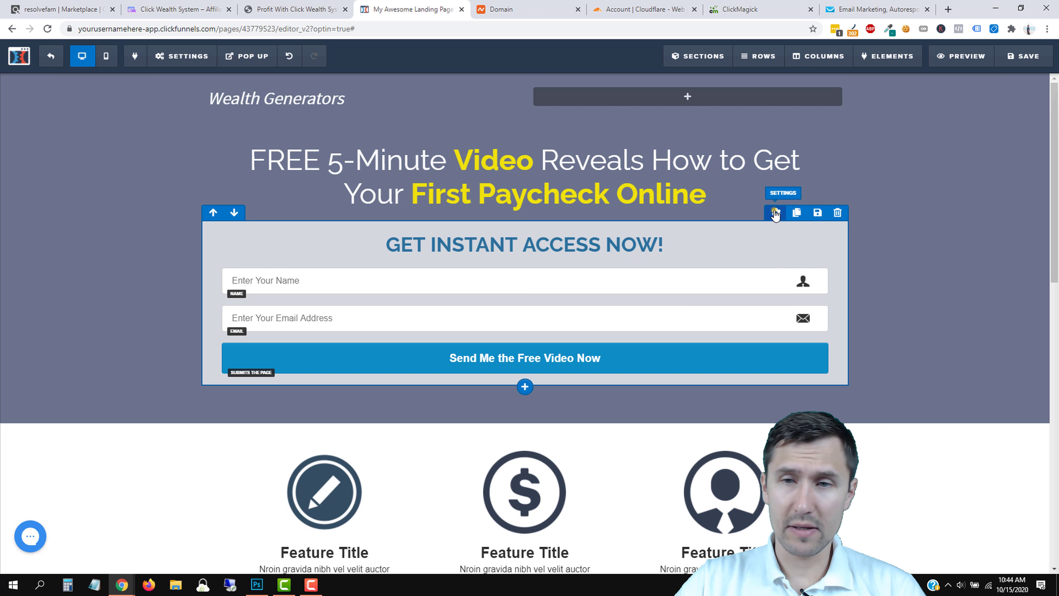
left_click(774, 209)
left_click_drag(935, 143, 956, 153)
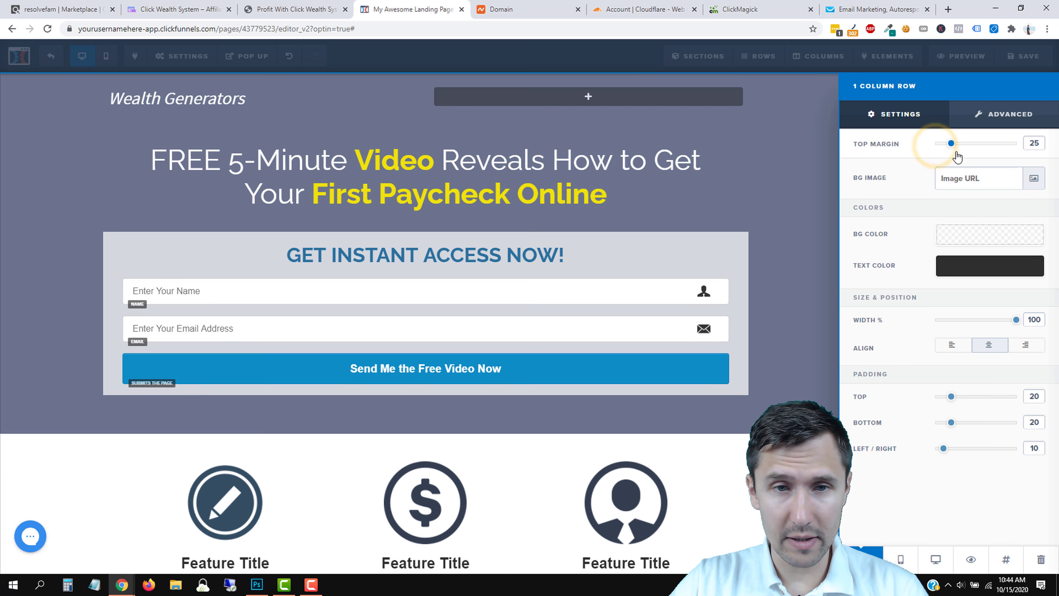
left_click(654, 259)
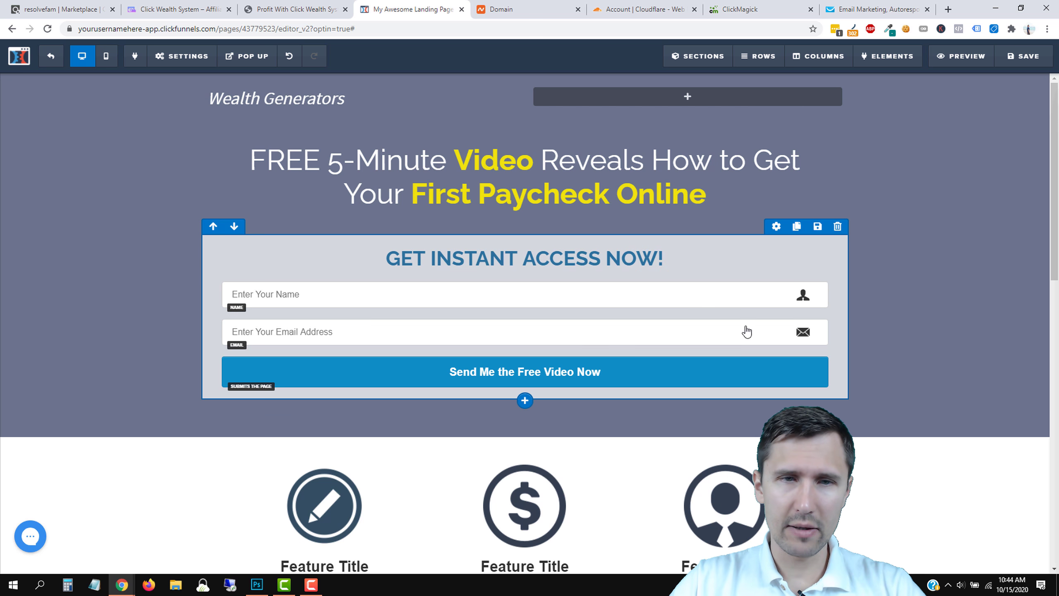
scroll(552, 306, "down", 1)
scroll(552, 306, "down", 2)
Retype the form headline as 'Enter your name and email below and we'll send you the free video'.
scroll(654, 237, "up", 3)
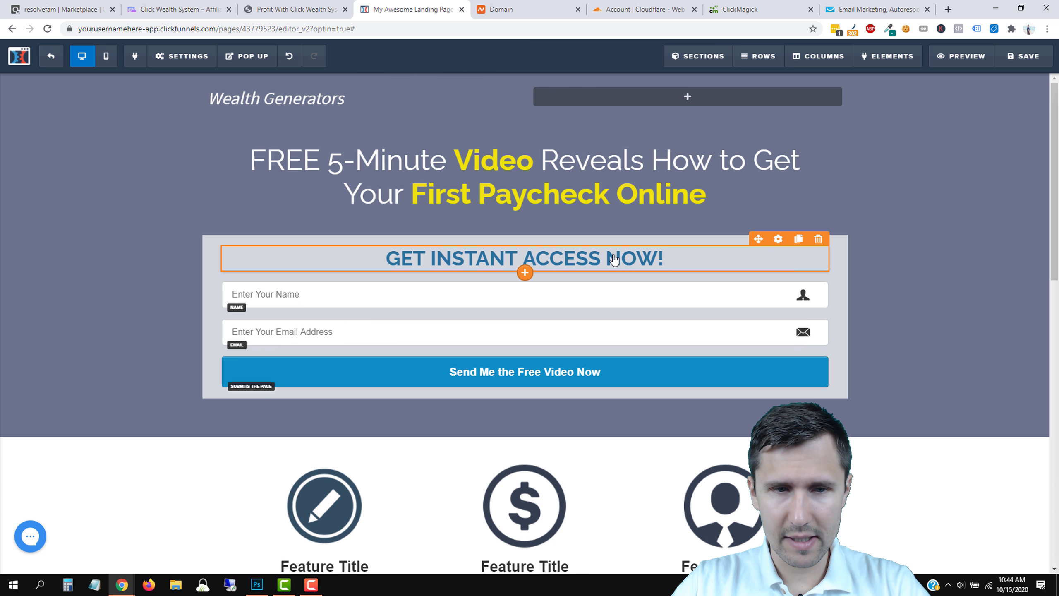
triple_click(554, 254)
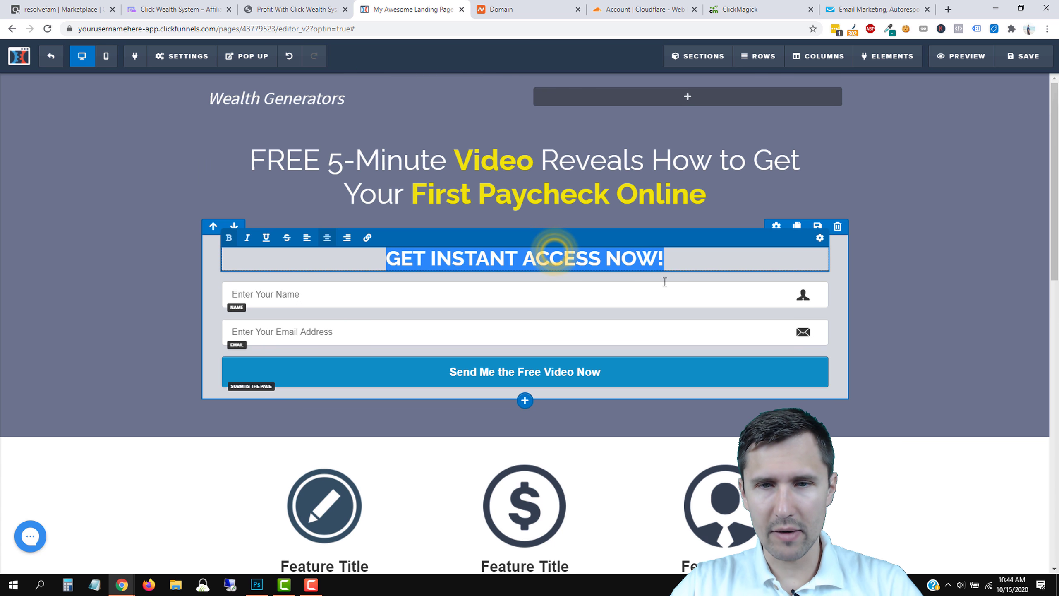
type("g")
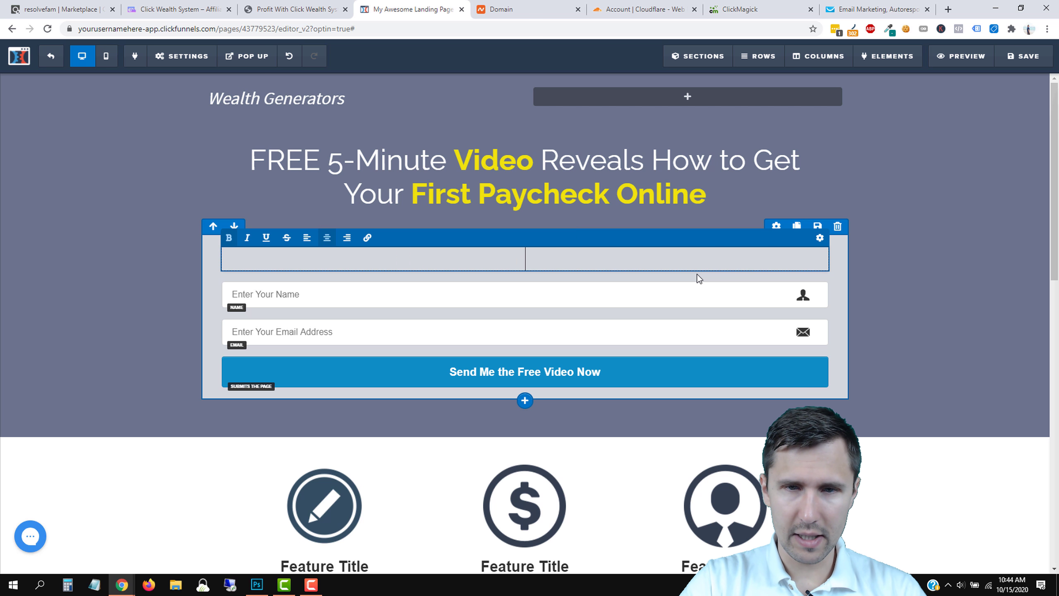
type("nter your na")
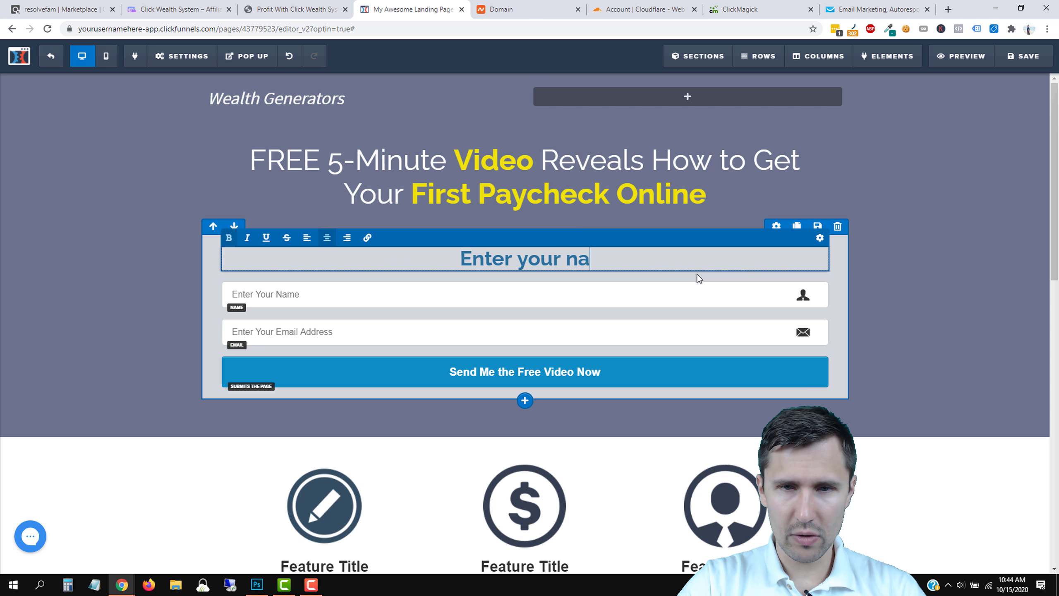
type("me and email below and")
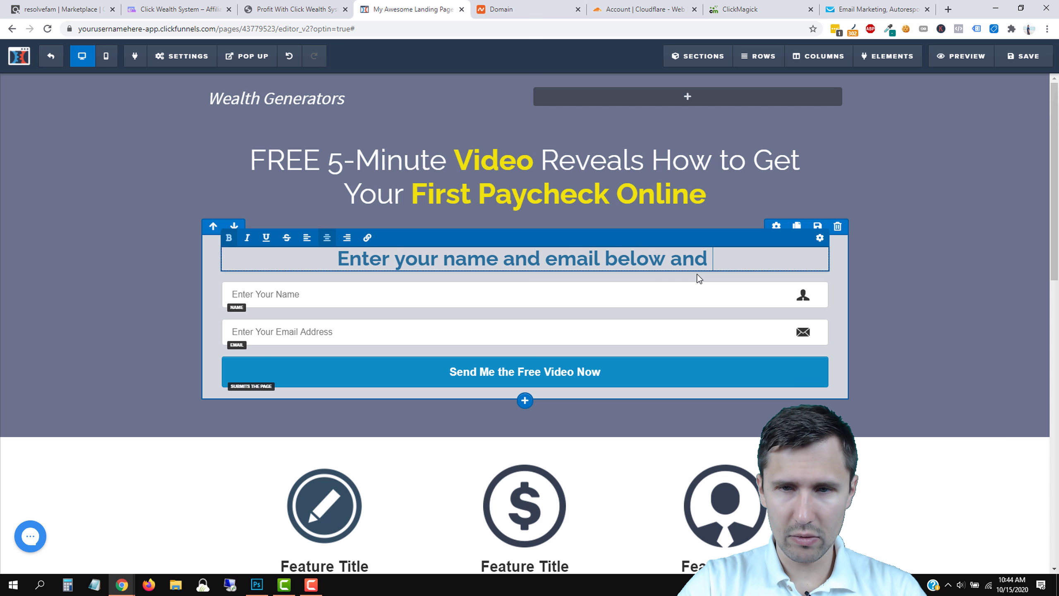
type(" we'll send you the free video")
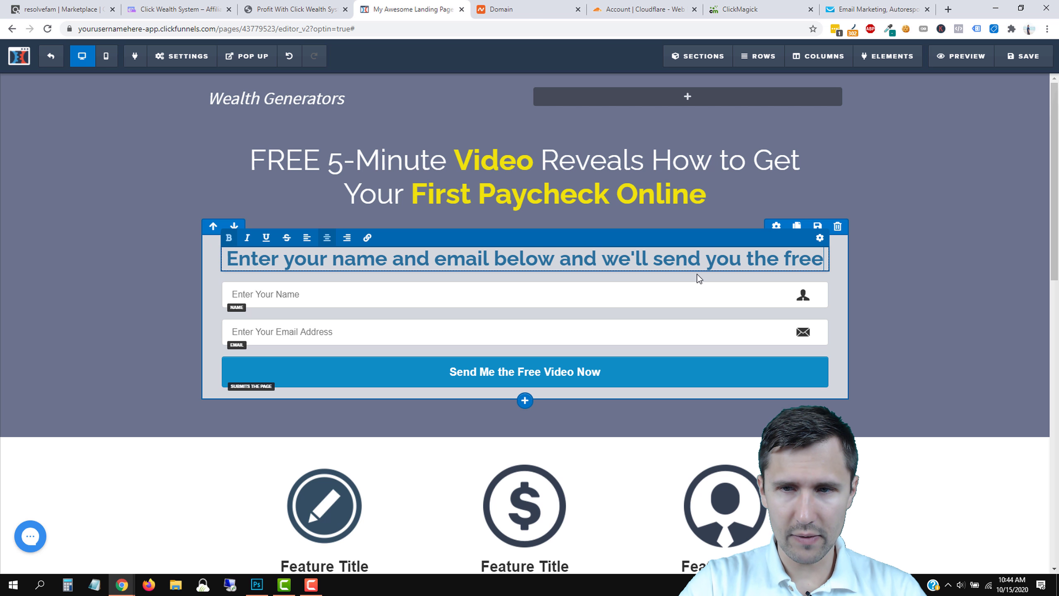
Shrink the headline font size from 37 to 32 so it fits one line.
triple_click(746, 249)
left_click(820, 237)
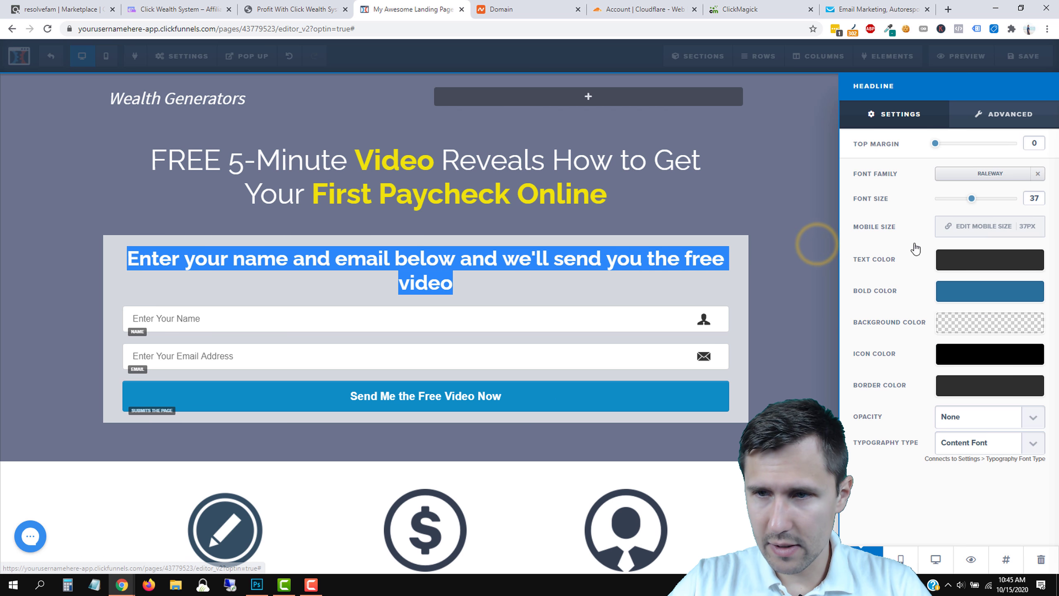
left_click_drag(971, 199, 963, 204)
left_click(772, 240)
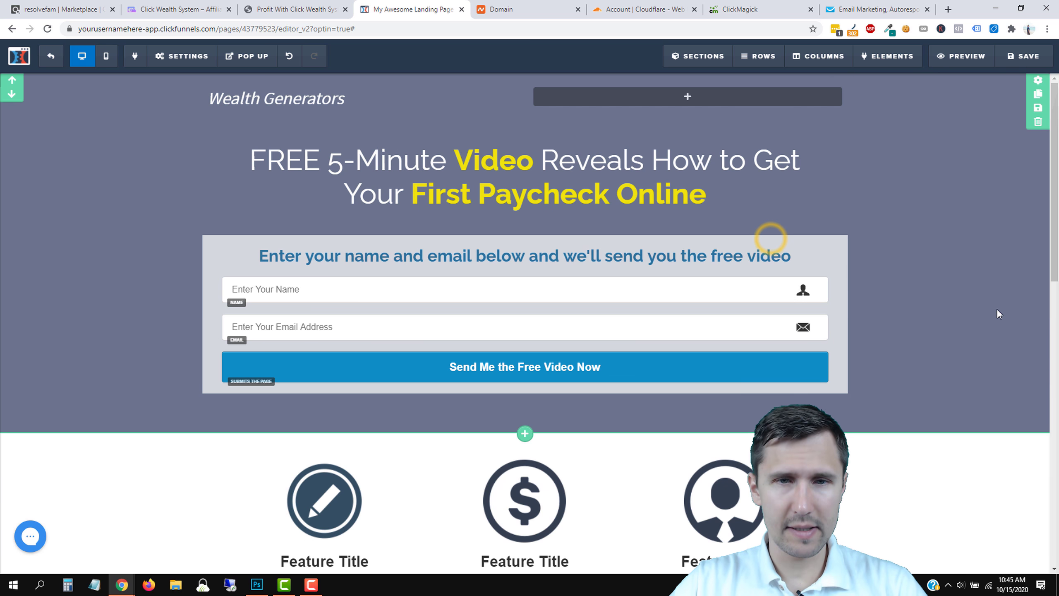
Insert a new section with a chosen layout and move it above the slate-blue hero.
scroll(961, 324, "down", 3)
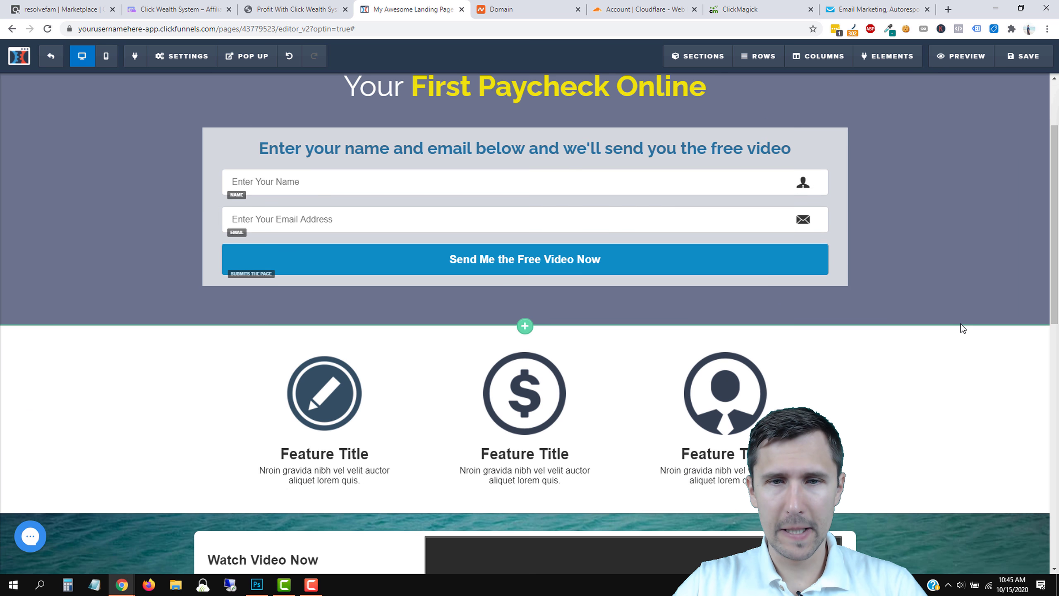
scroll(961, 324, "up", 3)
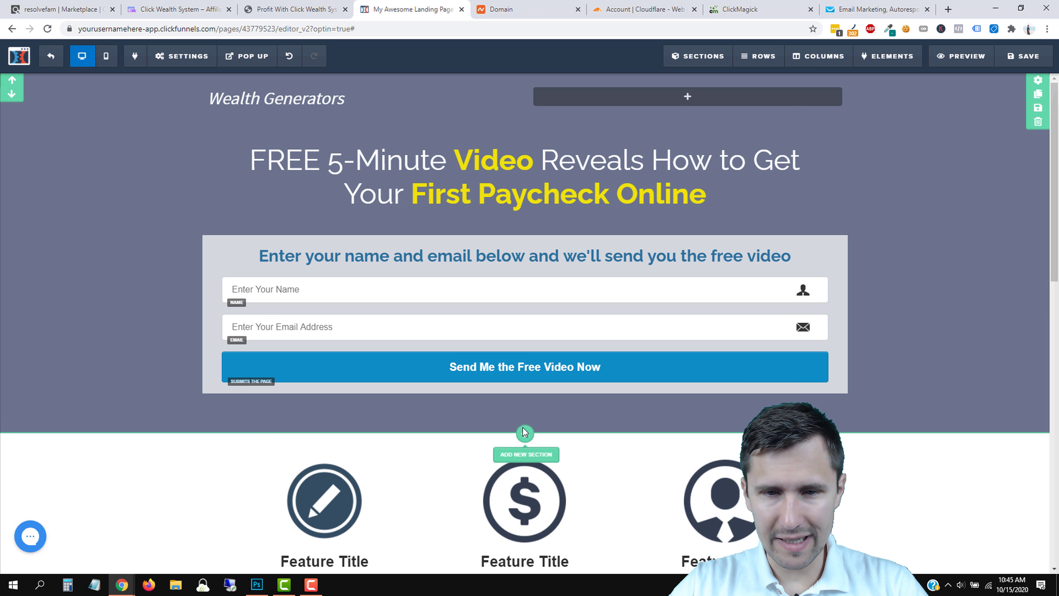
left_click(524, 432)
left_click(849, 109)
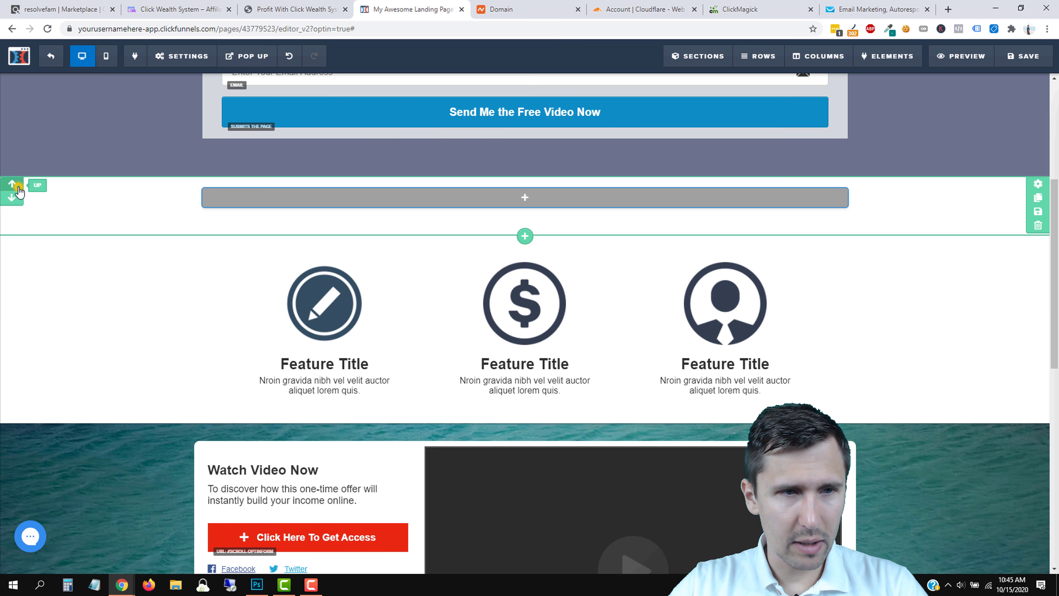
left_click(12, 185)
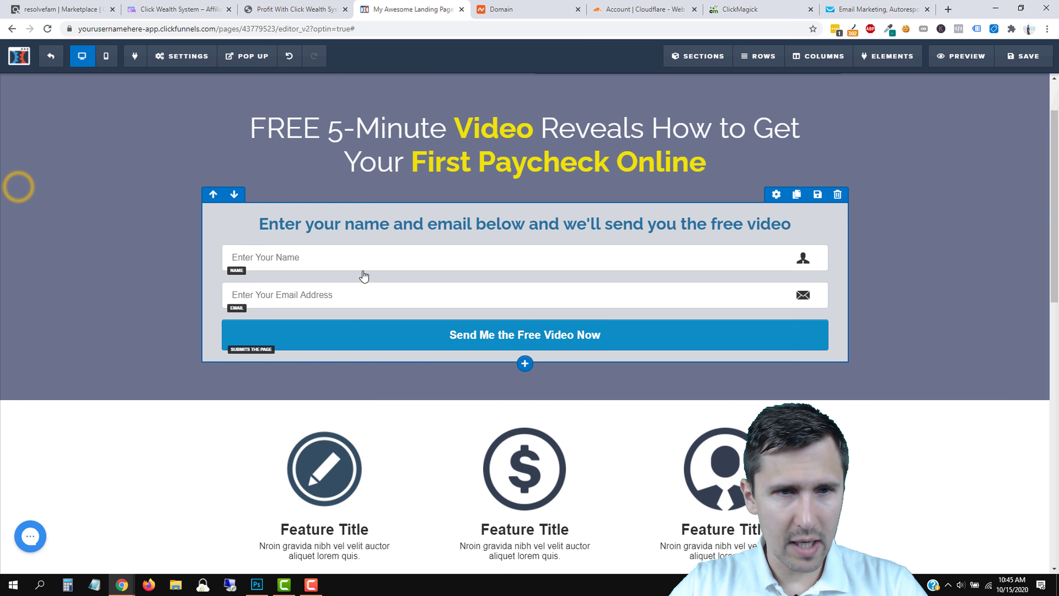
Put Wealth Generators in the first column of a new three-column top row, coloured black.
left_click_drag(316, 108, 286, 97)
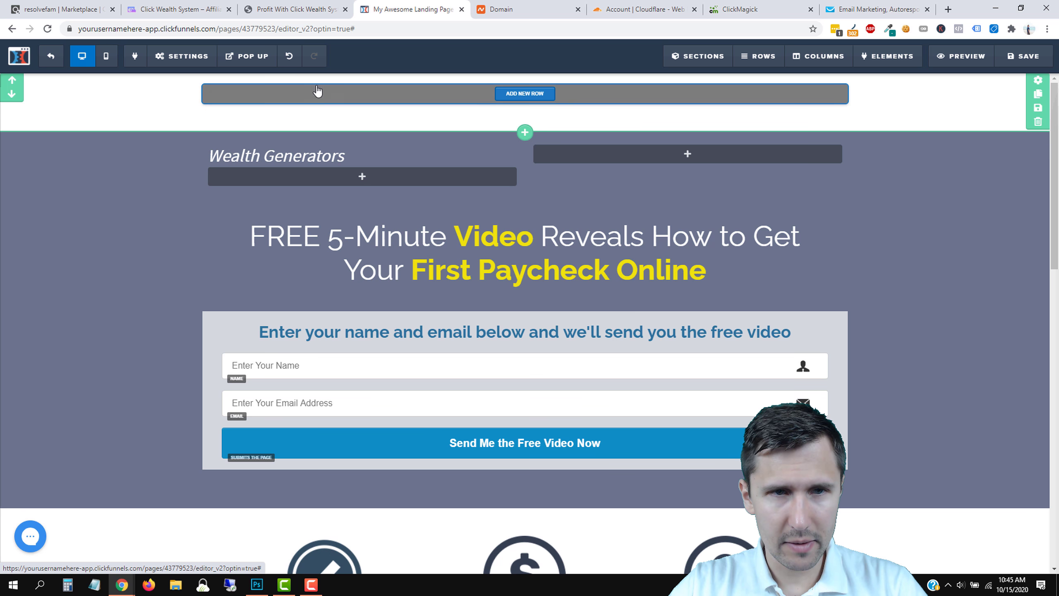
left_click(395, 99)
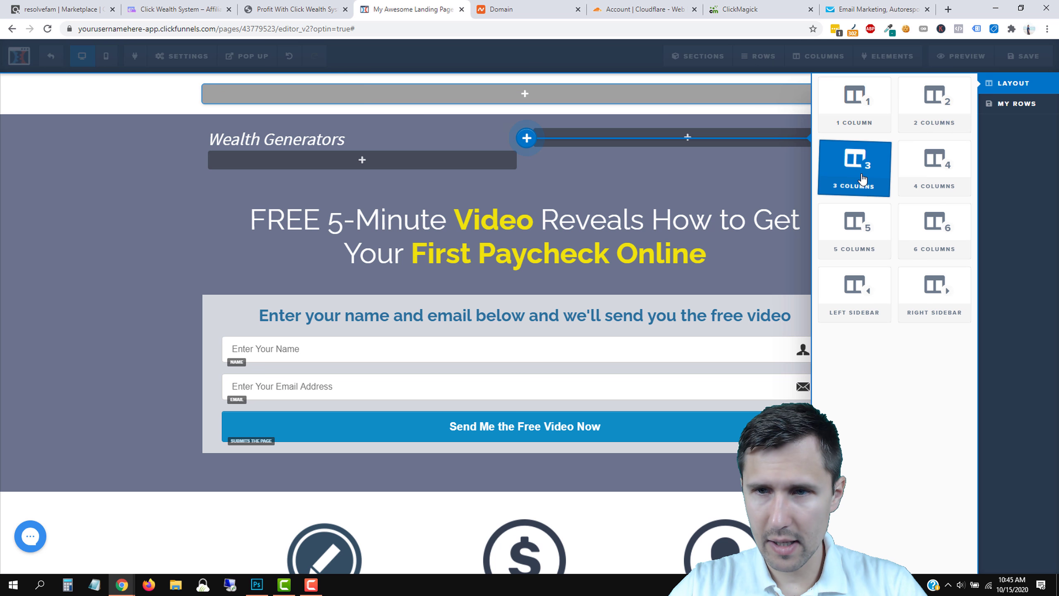
left_click(861, 172)
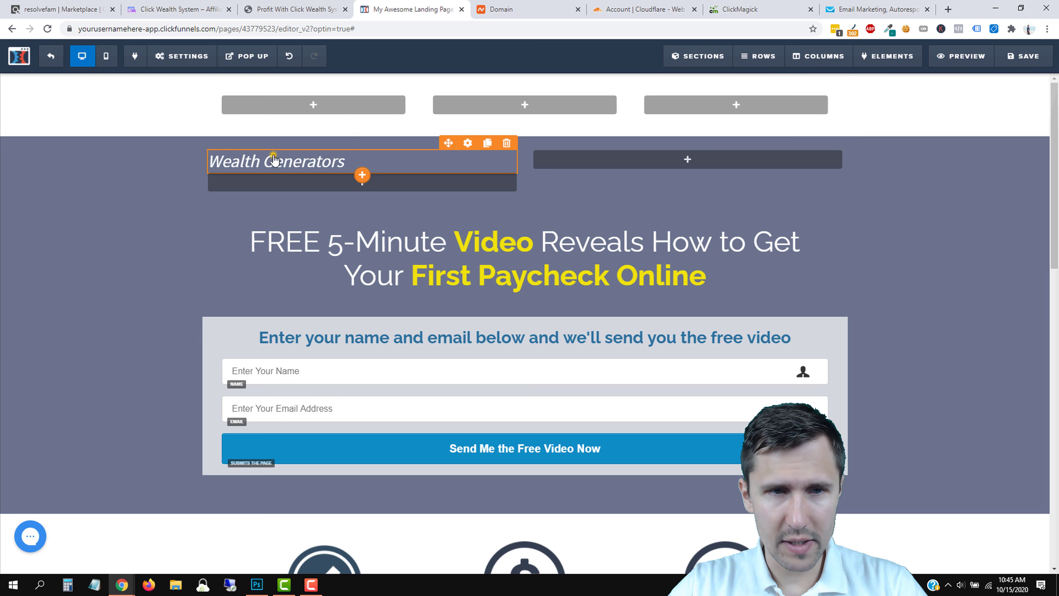
left_click_drag(274, 155, 289, 100)
double_click(295, 102)
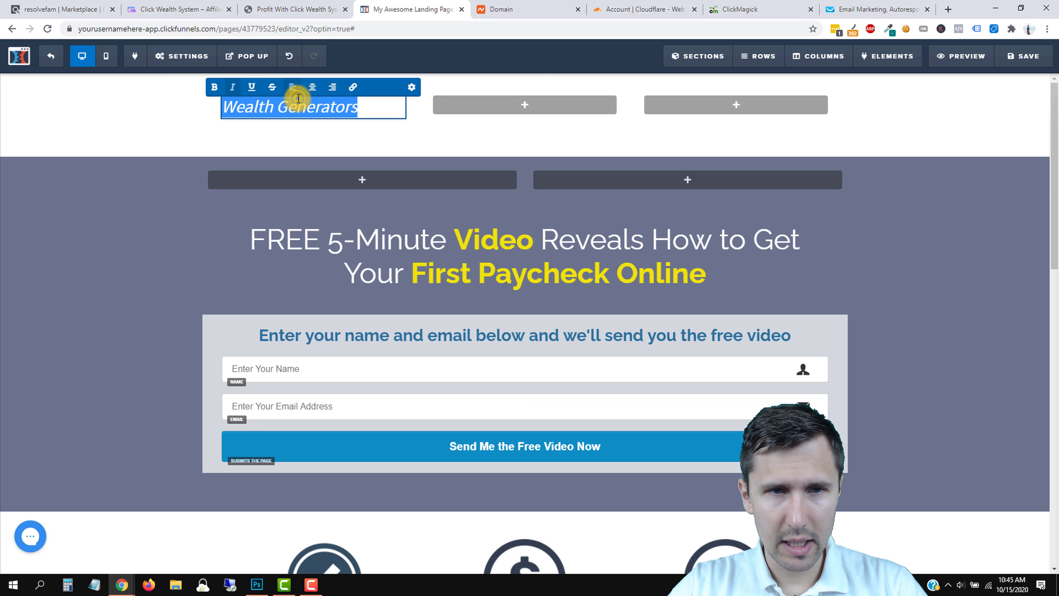
left_click(412, 87)
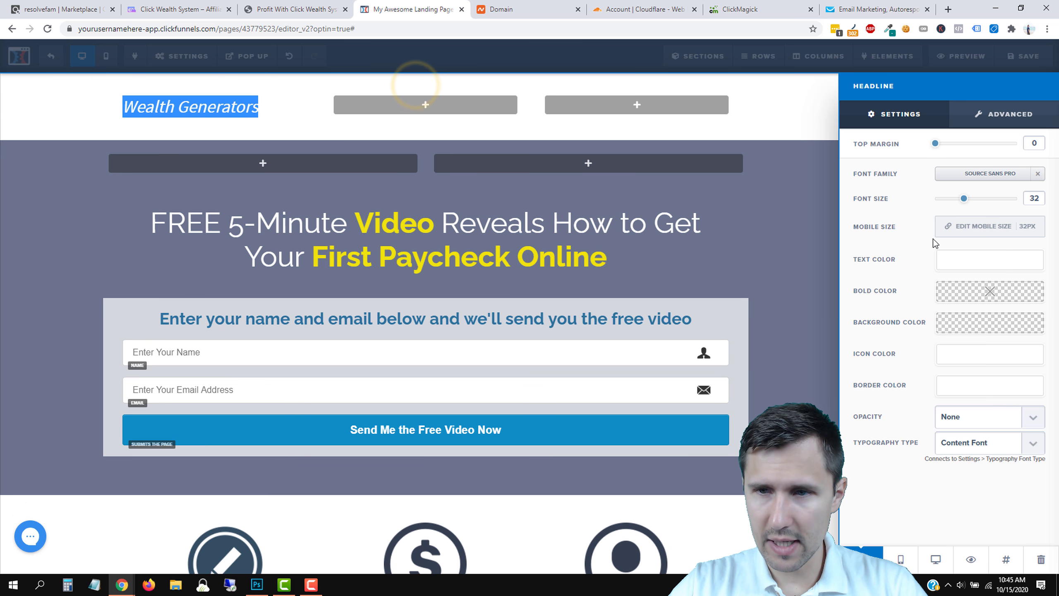
left_click(961, 262)
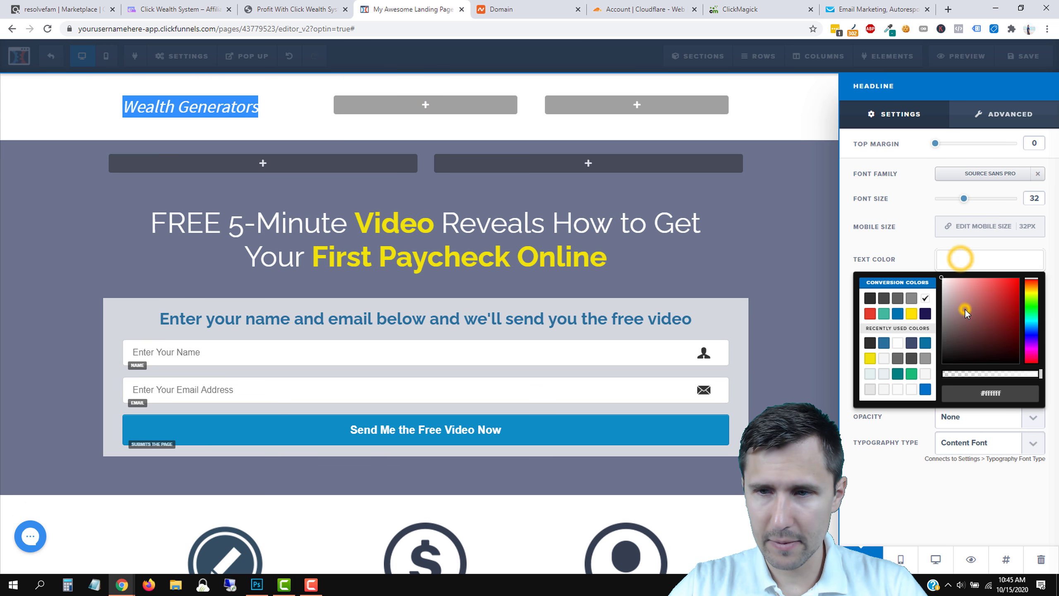
left_click(960, 264)
left_click(541, 152)
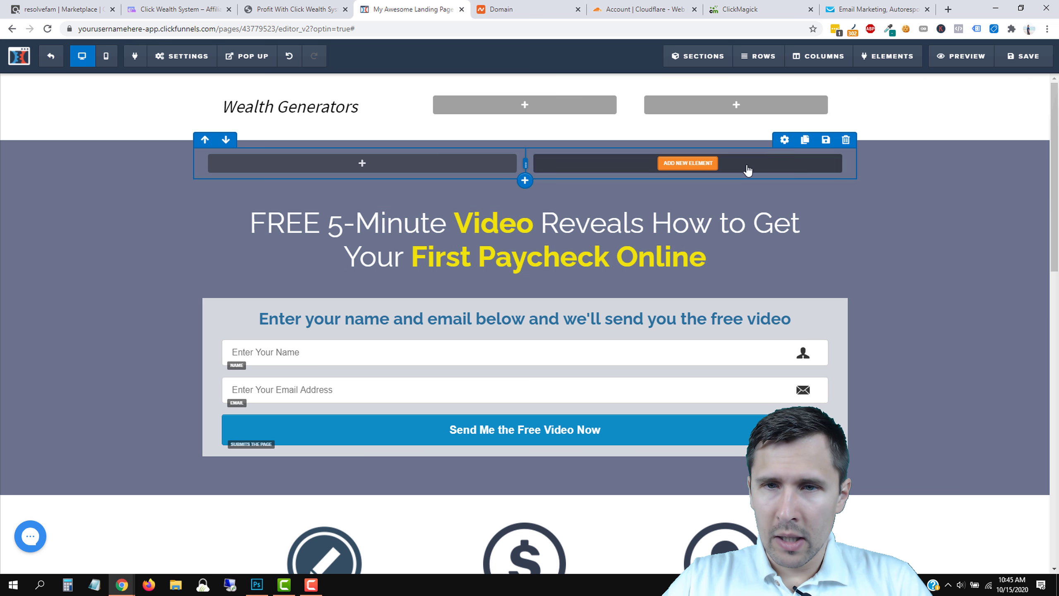
Delete the empty hero row, remove the hero's top padding, and view the Click Wealth System sales page.
left_click(845, 140)
left_click(579, 87)
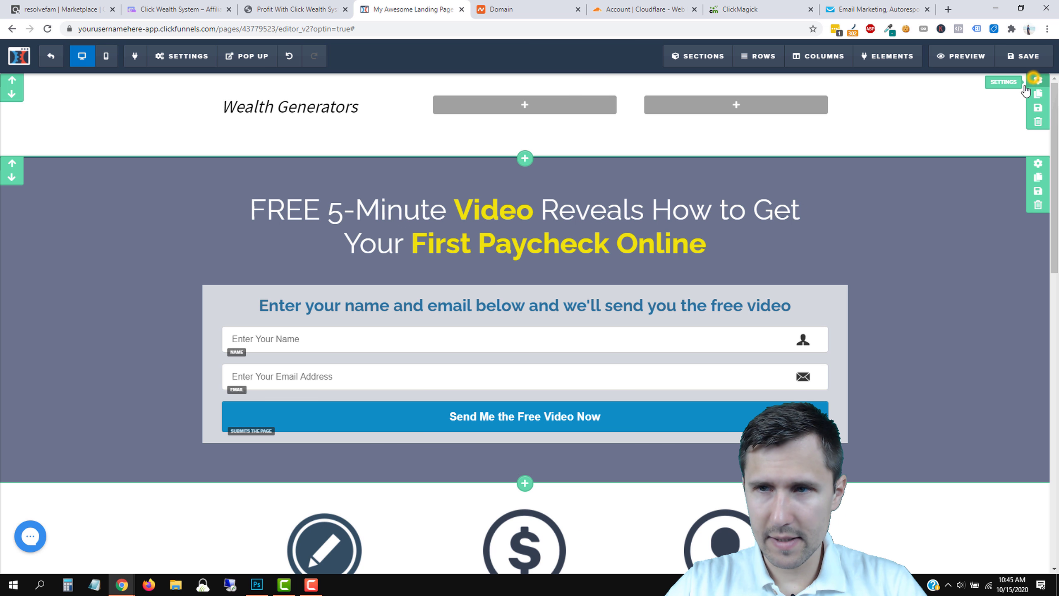
left_click(1035, 79)
left_click_drag(951, 431, 934, 458)
left_click(603, 272)
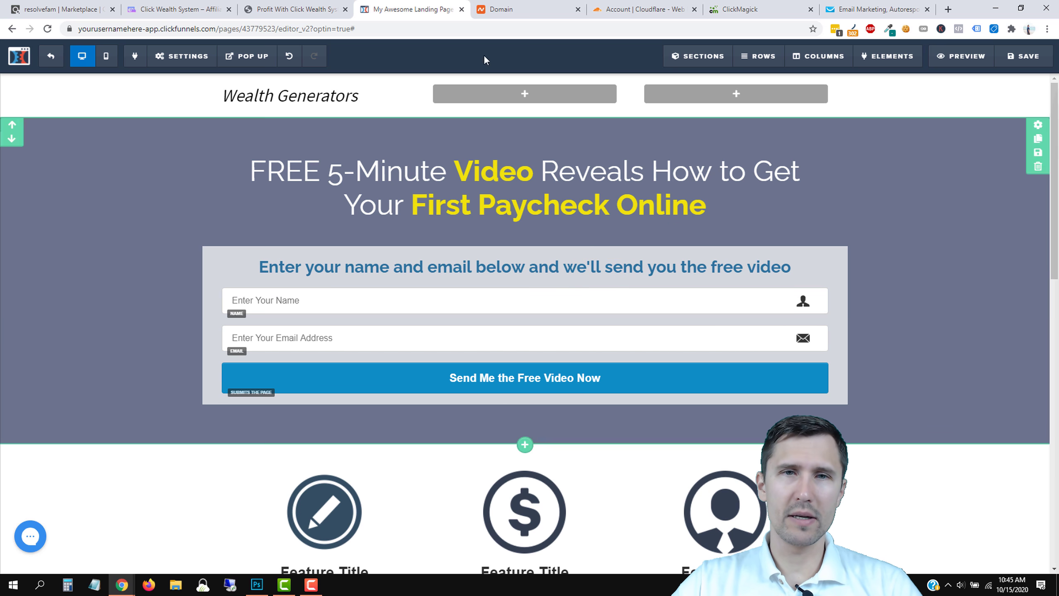
left_click(328, 9)
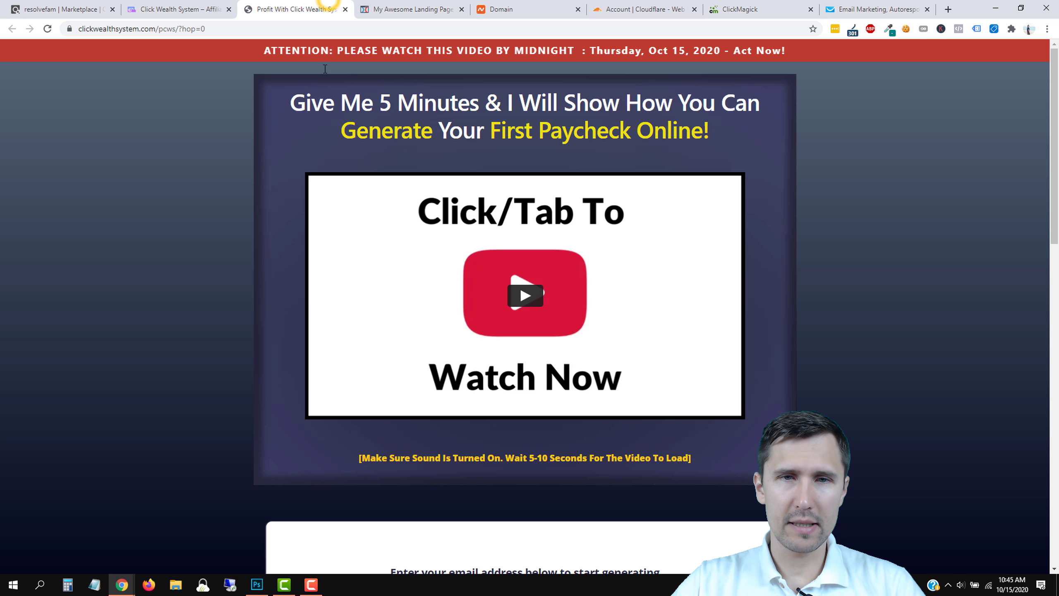
Back in the landing page editor, delete the Watch Video Now section below the feature icons.
left_click(416, 4)
scroll(343, 327, "down", 4)
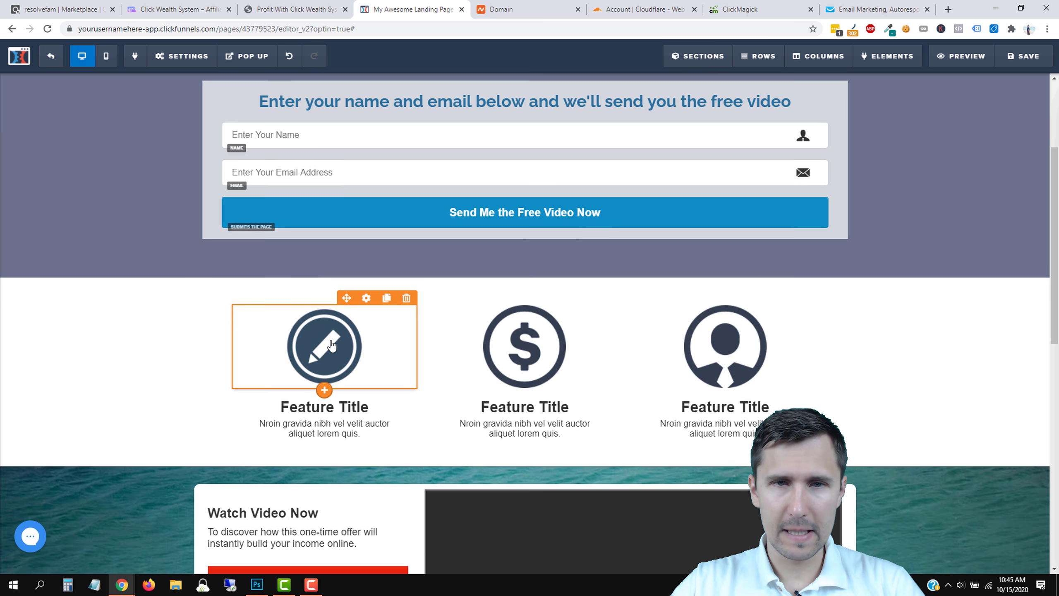
scroll(301, 347, "up", 4)
scroll(196, 330, "down", 10)
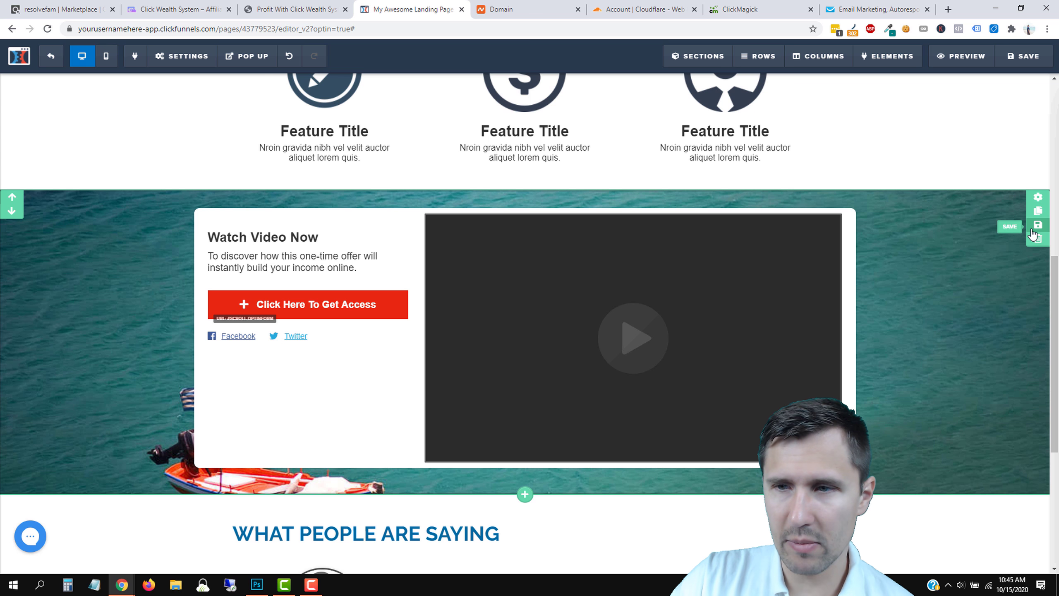
left_click(1035, 226)
left_click(774, 253)
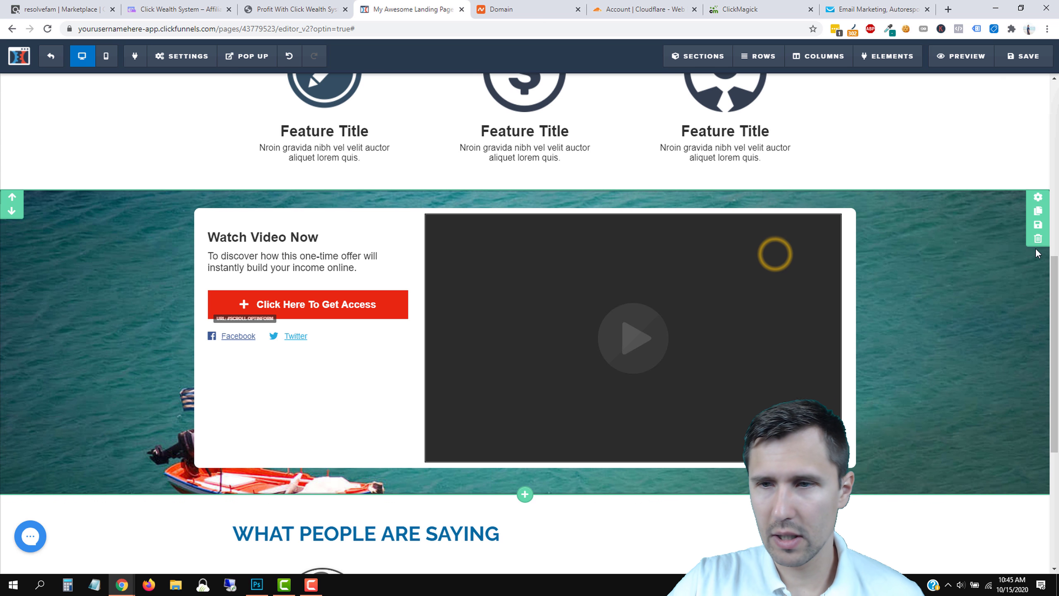
left_click(1037, 239)
left_click(583, 92)
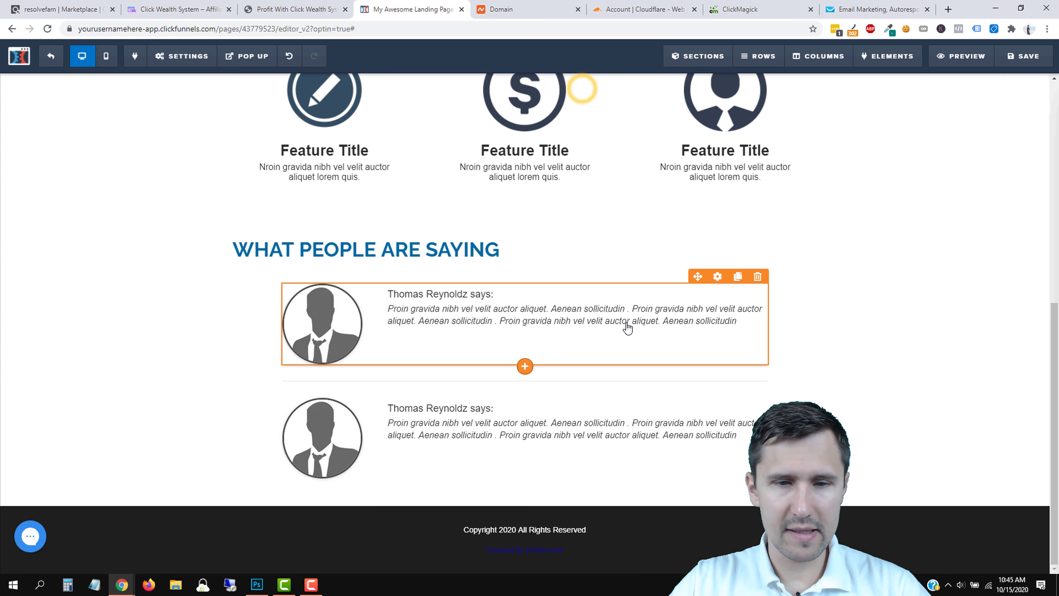
scroll(400, 330, "up", 3)
scroll(432, 385, "down", 4)
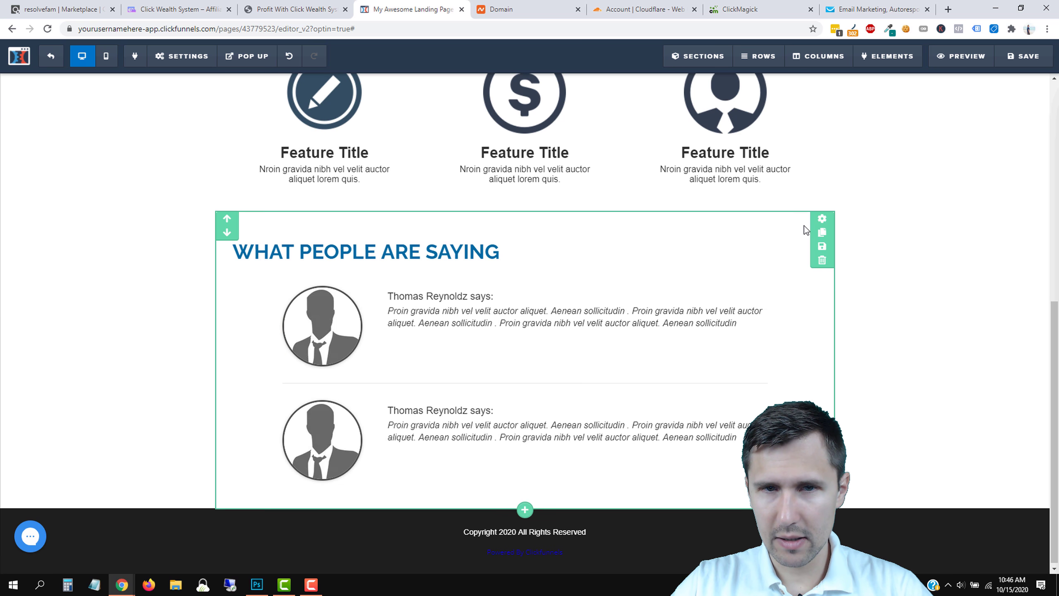
scroll(823, 275, "up", 4)
scroll(827, 379, "down", 4)
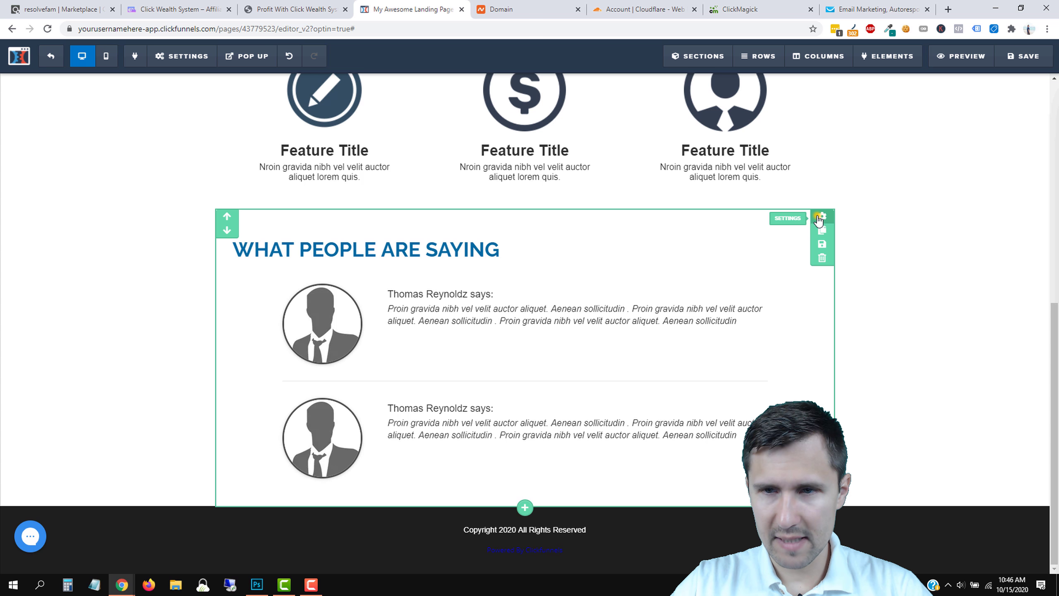
Make the testimonials section full page width.
left_click(962, 250)
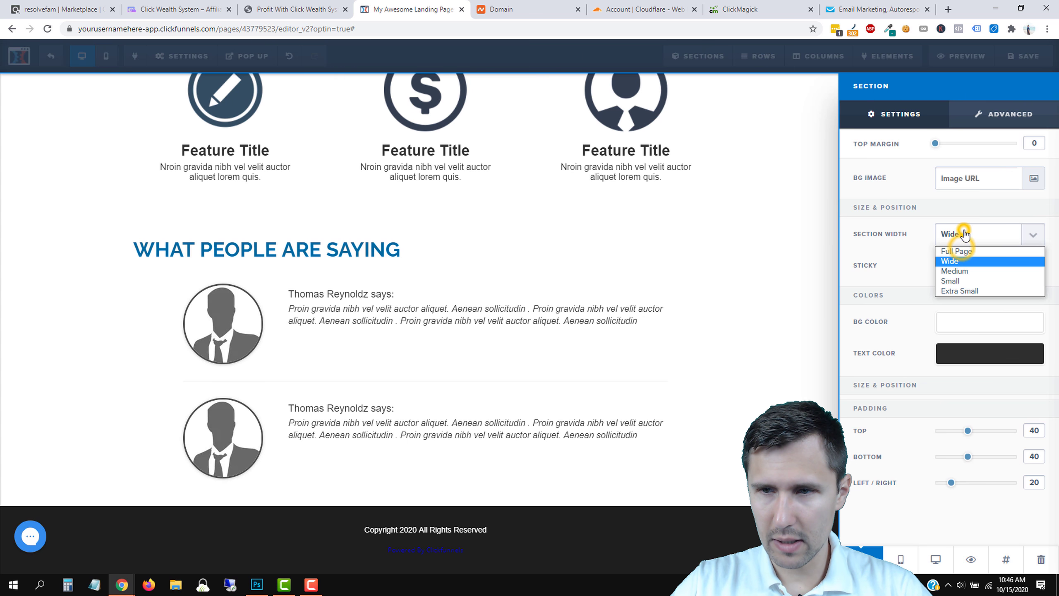
left_click(968, 248)
left_click(589, 265)
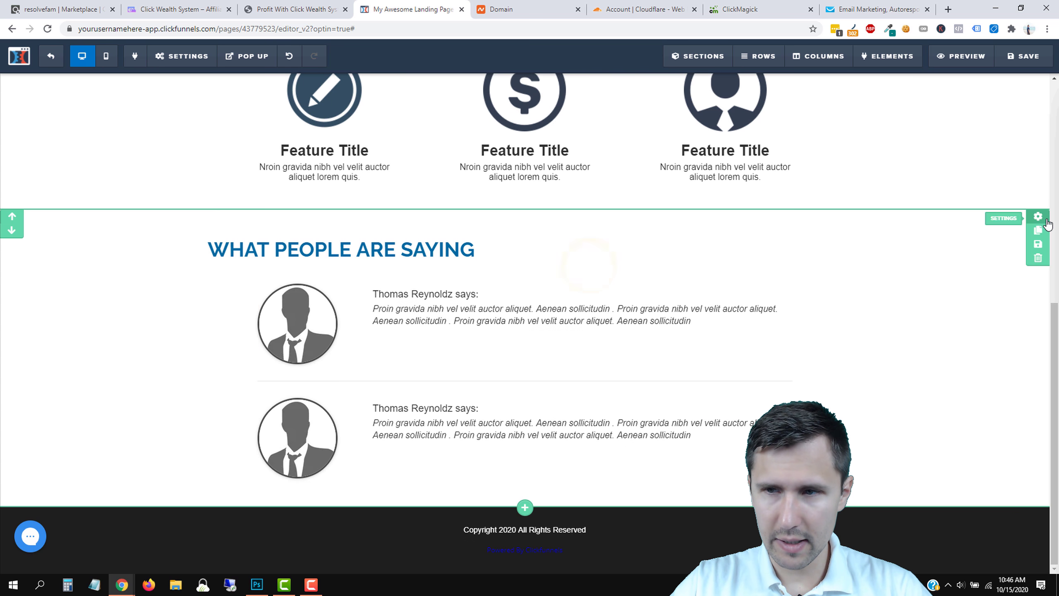
Set the testimonials background to light grey rgba(239, 239, 239, 0.6).
left_click(1039, 216)
left_click(988, 331)
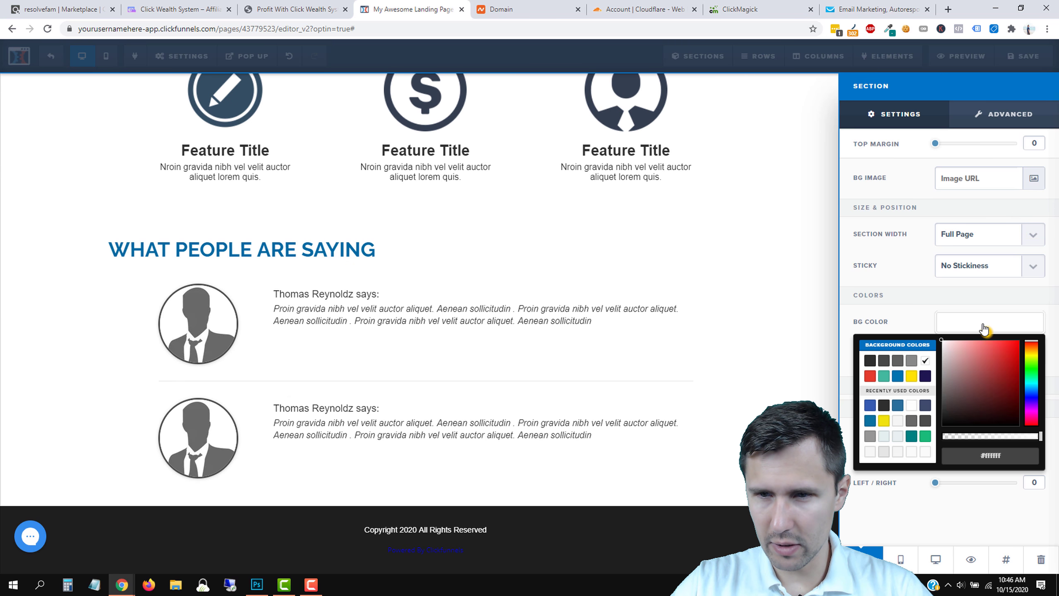
left_click(959, 377)
left_click(911, 361)
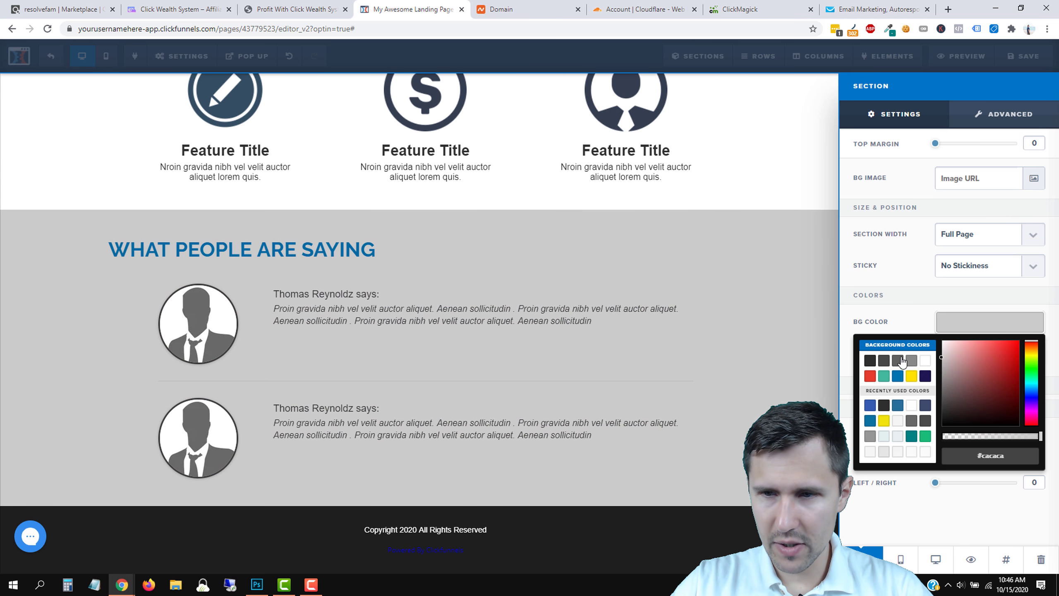
left_click_drag(901, 357, 876, 352)
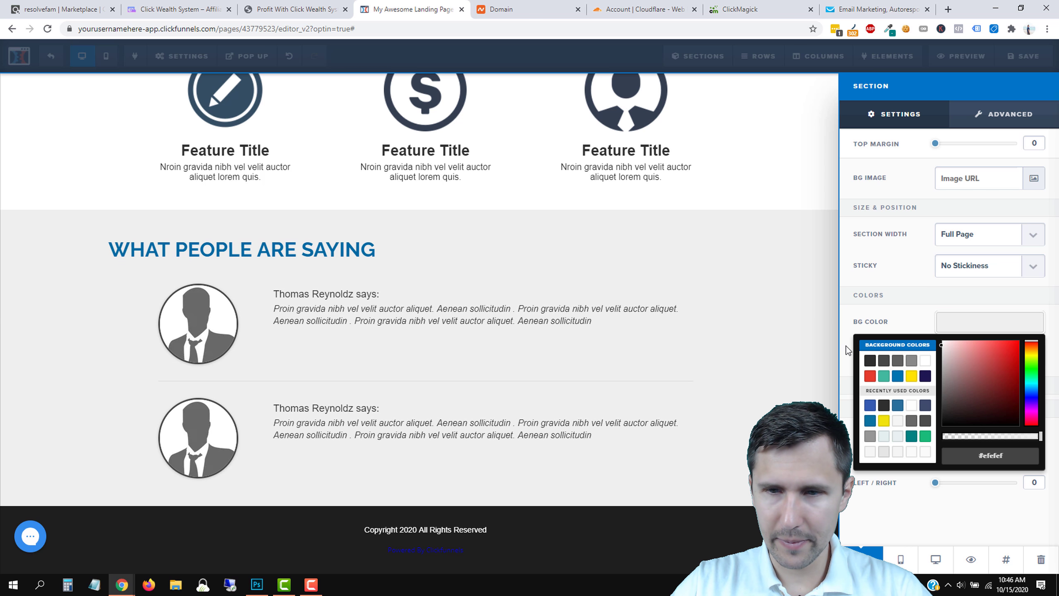
left_click_drag(1018, 441, 1020, 436)
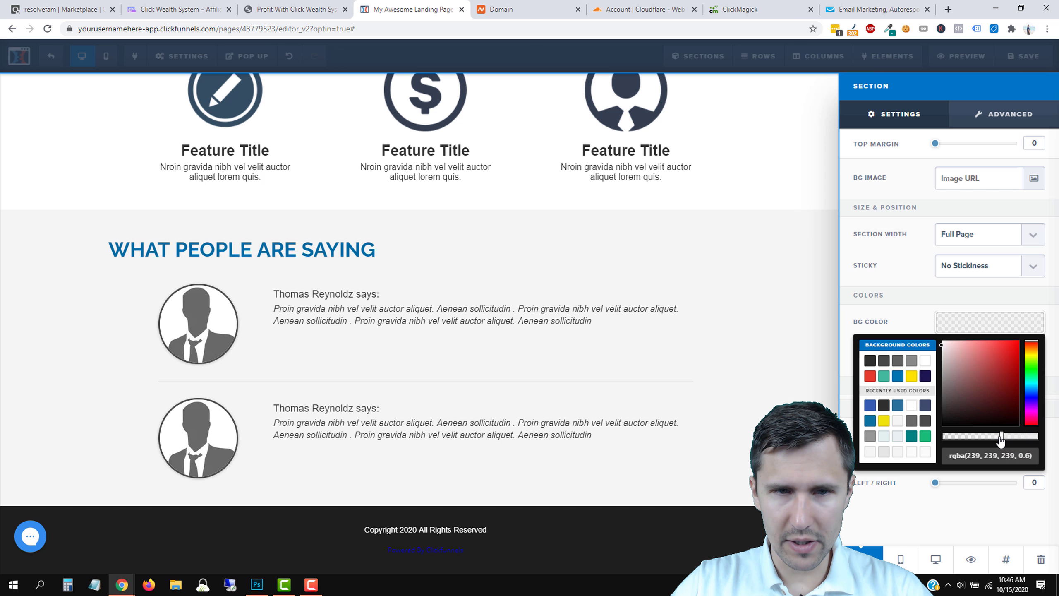
left_click(595, 305)
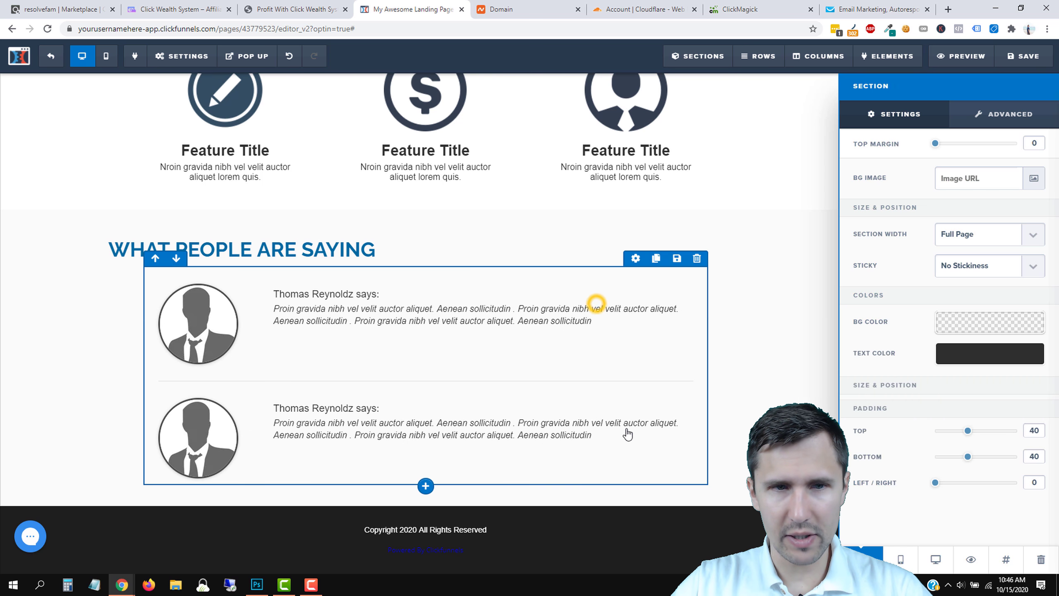
scroll(455, 182, "up", 4)
scroll(735, 369, "down", 3)
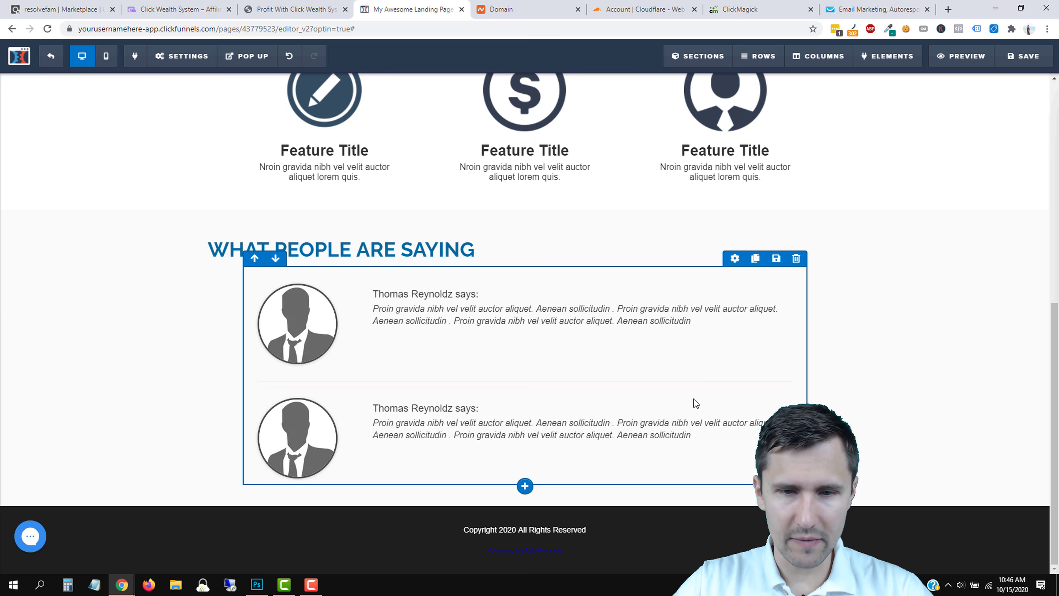
Remove the 'Powered by ClickFunnels' text from the footer.
left_click(554, 552)
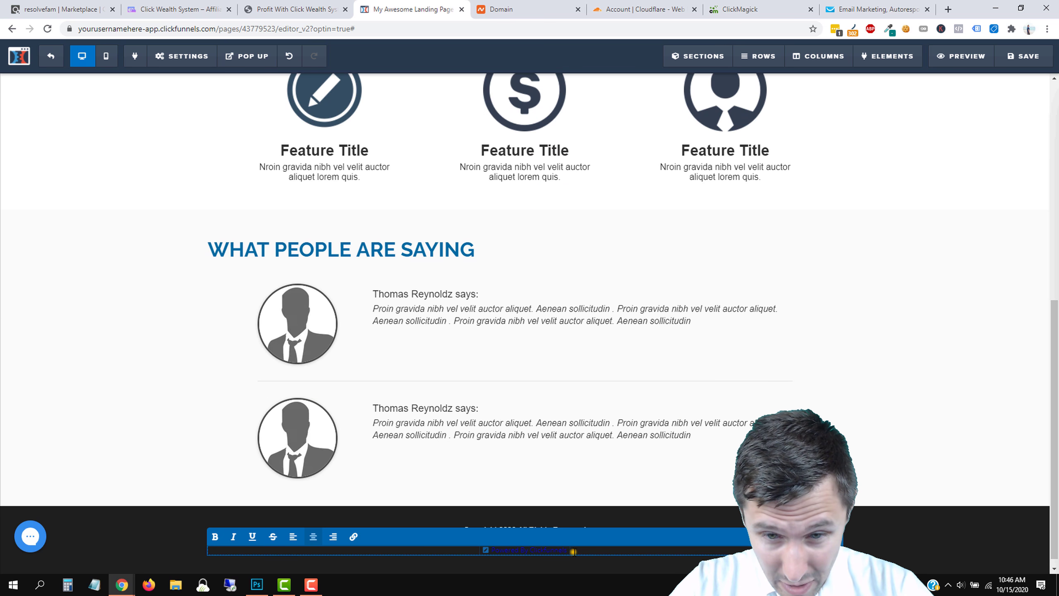
key("BackSpace")
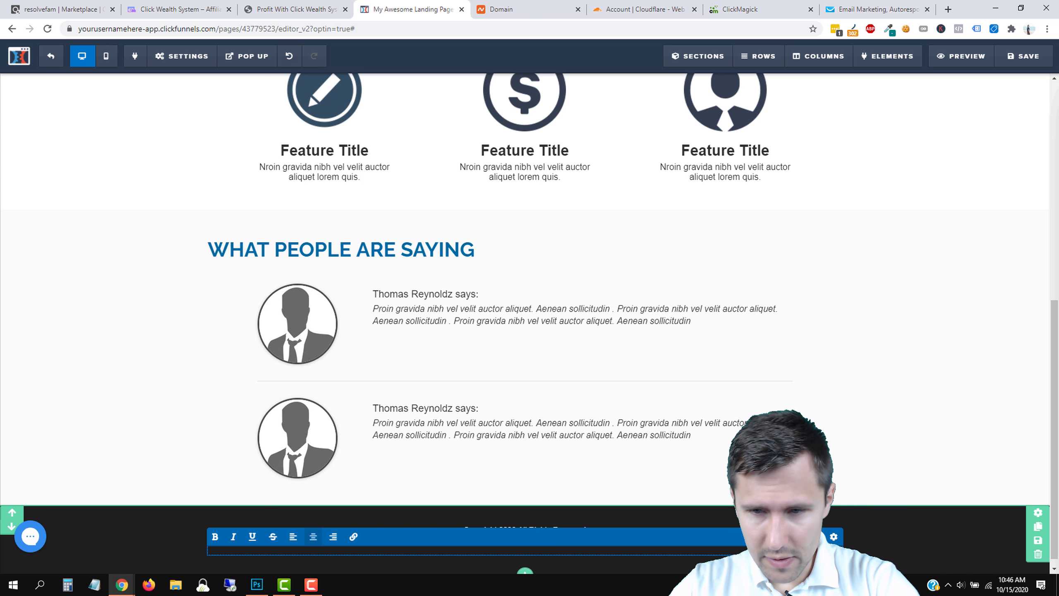
left_click(692, 468)
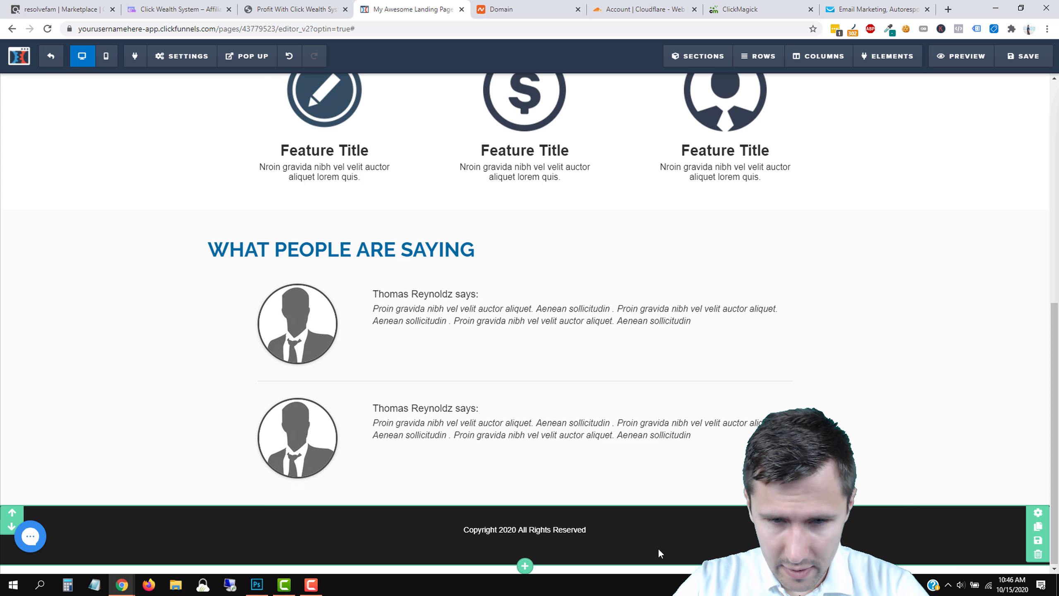
Add a 'Privacy Policy - Terms of Use - Disclaimer' line under a bold 'Copyright 2020 - All Rights Reserved'.
left_click(566, 530)
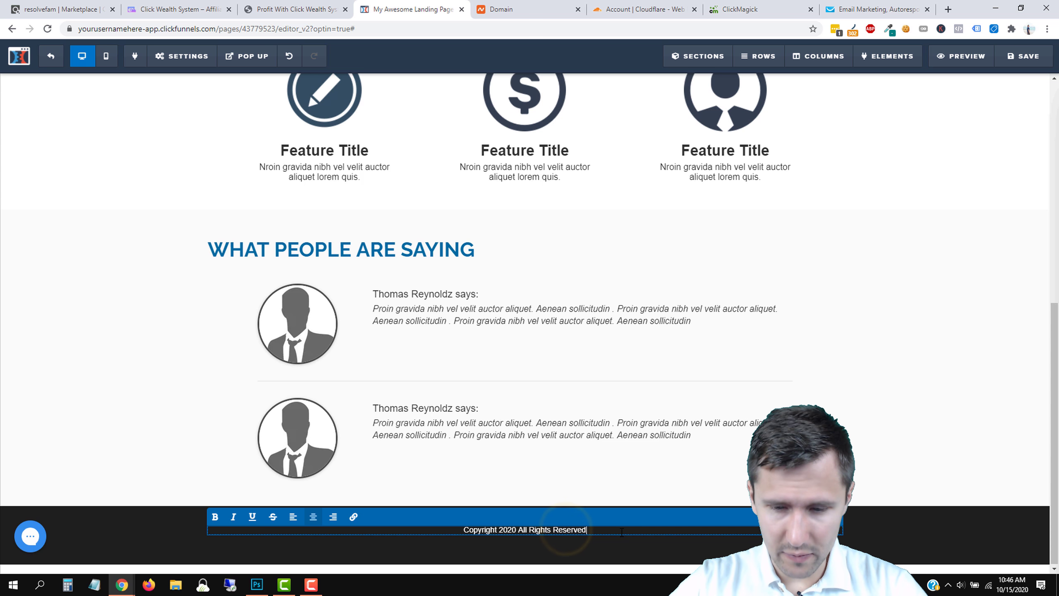
key("Return")
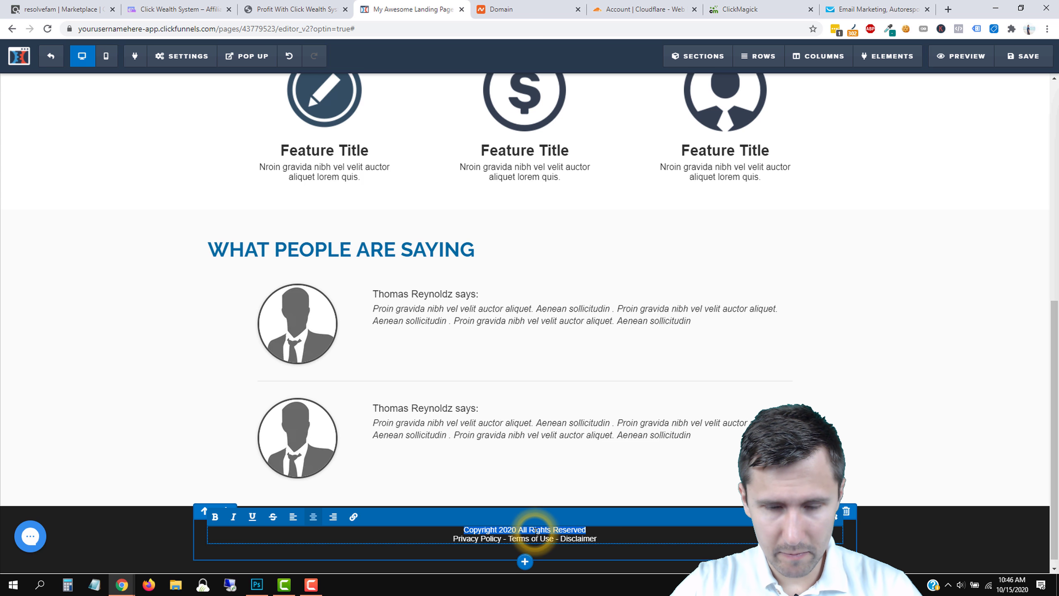
key("ctrl+b")
left_click(515, 529)
type("-")
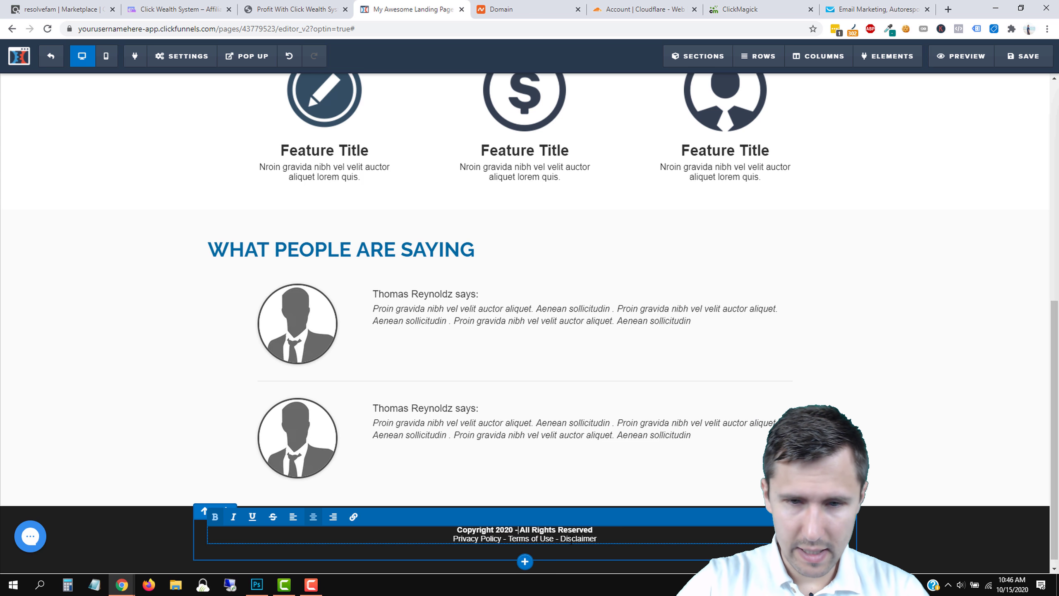
left_click(891, 419)
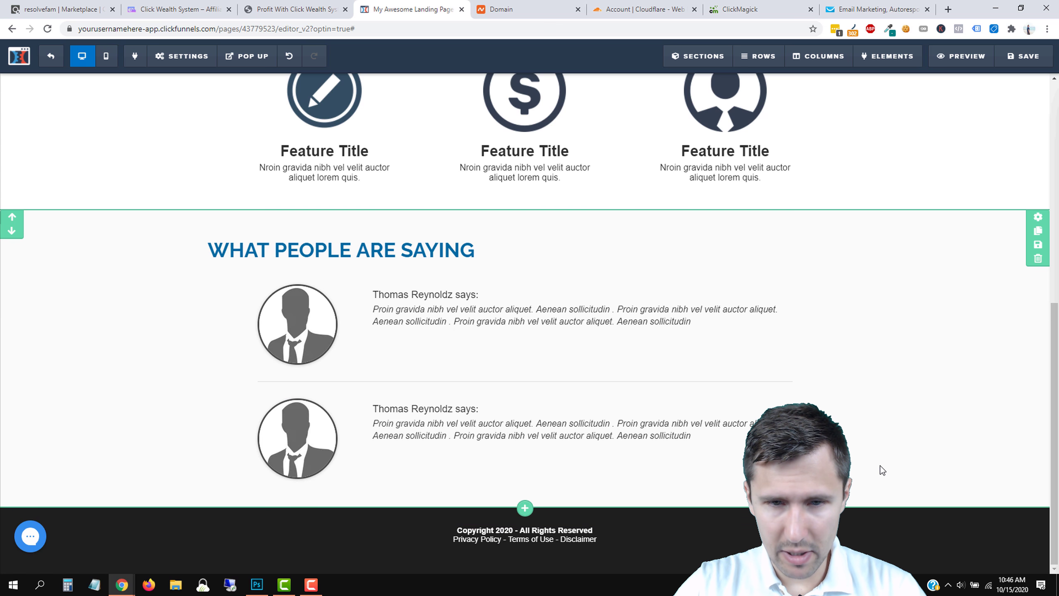
Switch to the Click Wealth sales page.
scroll(370, 434, "up", 10)
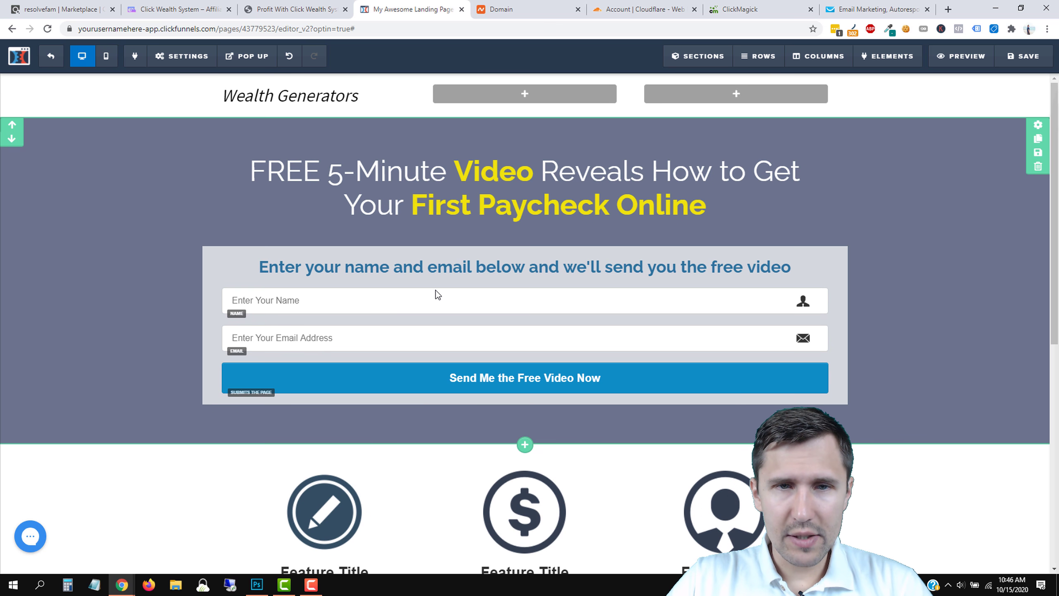
scroll(610, 449, "down", 4)
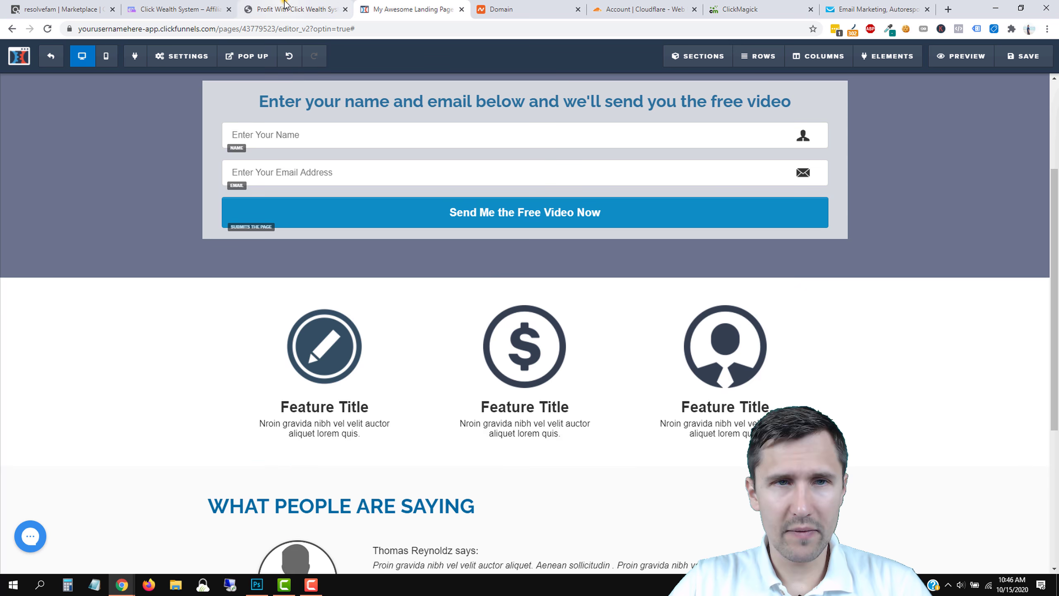
left_click(285, 6)
scroll(397, 285, "down", 5)
Open the Click Wealth sales home page from the affiliate resource page.
scroll(477, 149, "up", 4)
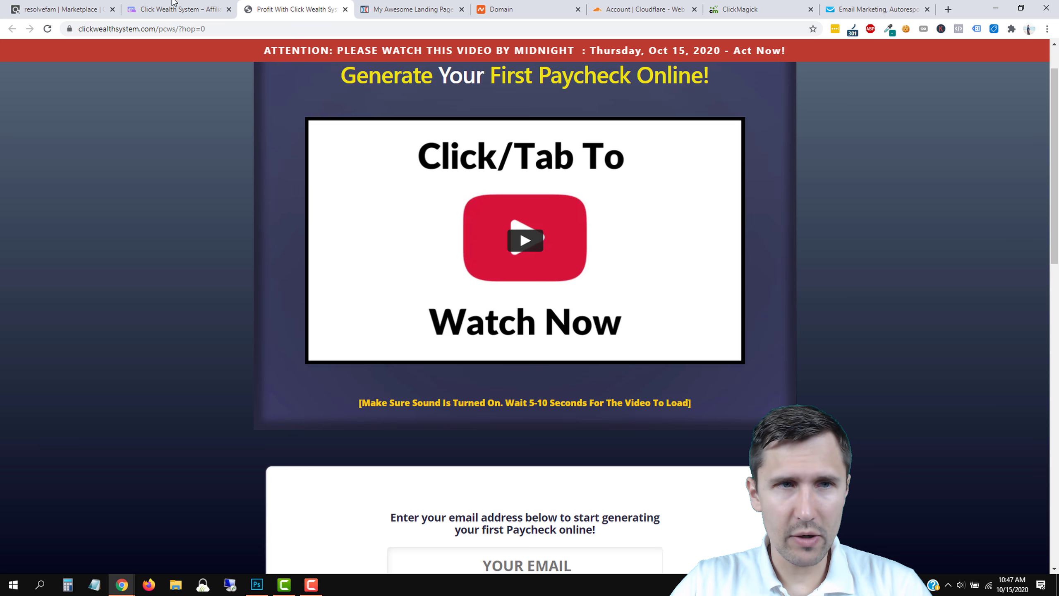
left_click(175, 10)
scroll(516, 393, "down", 8)
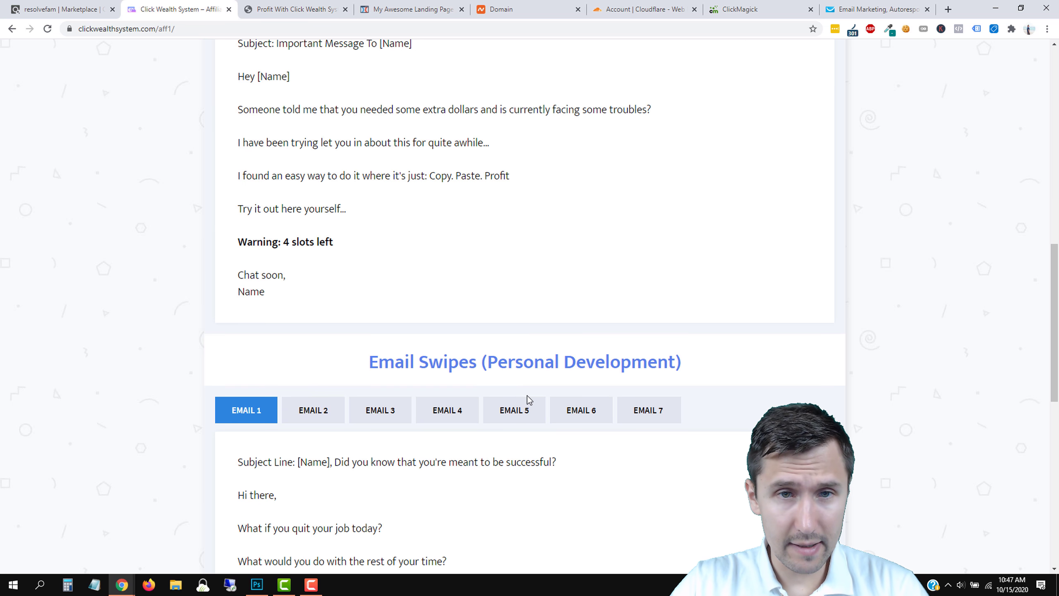
scroll(527, 396, "down", 5)
scroll(540, 417, "up", 19)
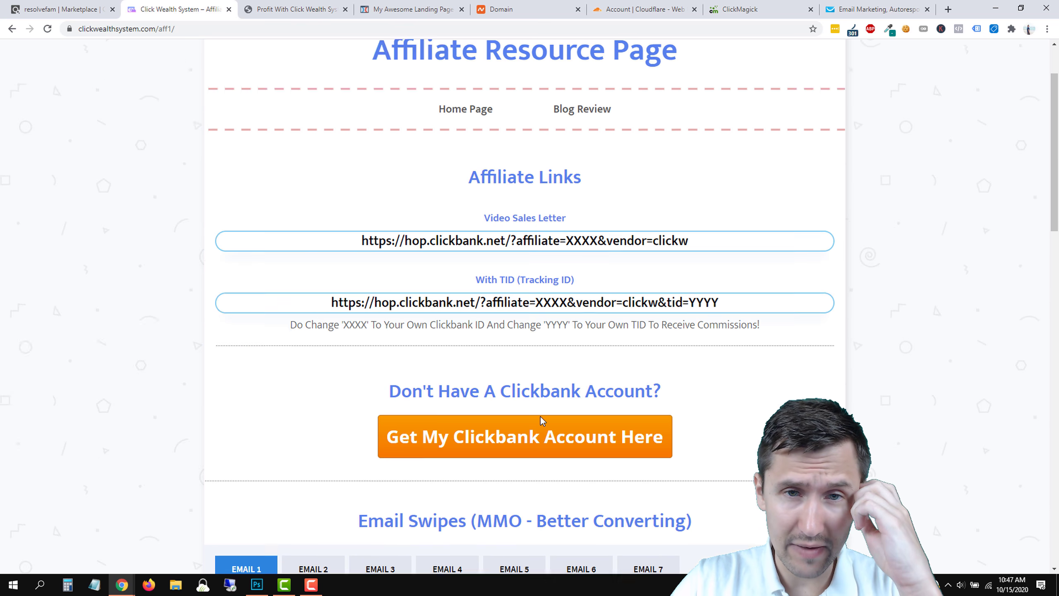
scroll(541, 415, "up", 2)
scroll(544, 355, "down", 5)
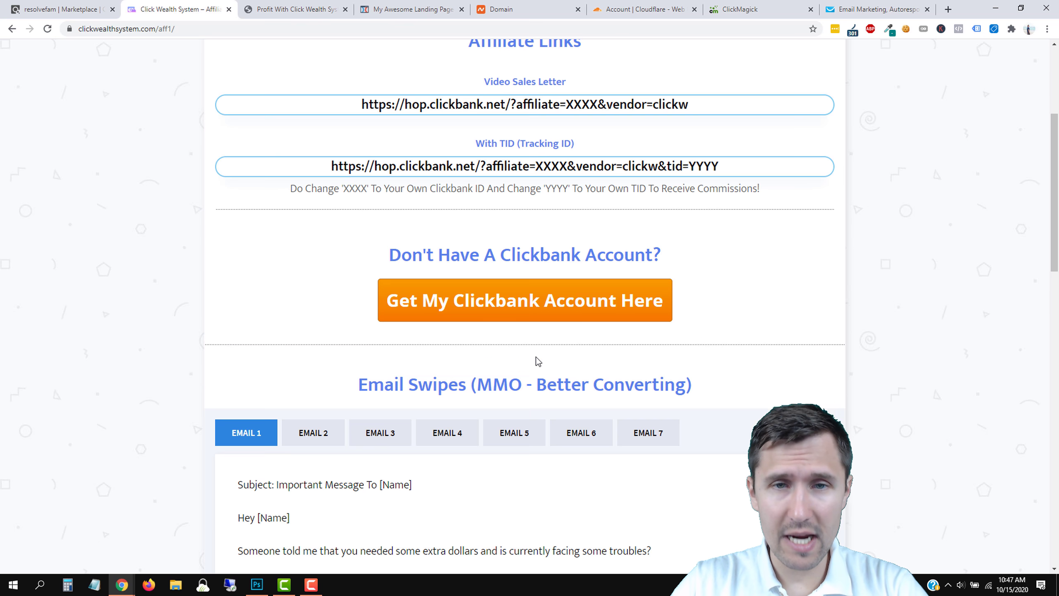
scroll(538, 363, "down", 20)
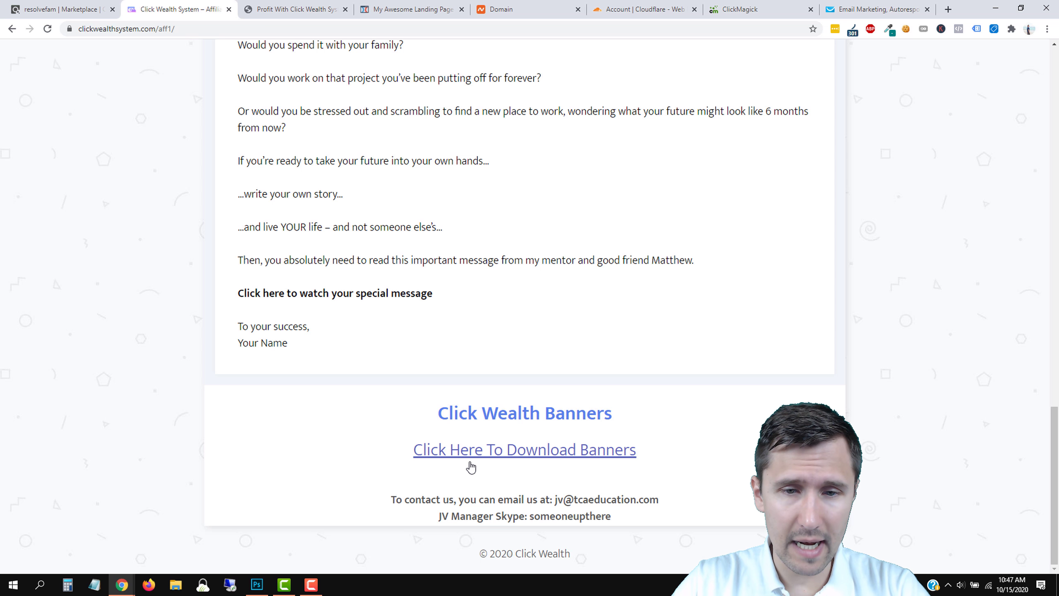
scroll(482, 538, "up", 20)
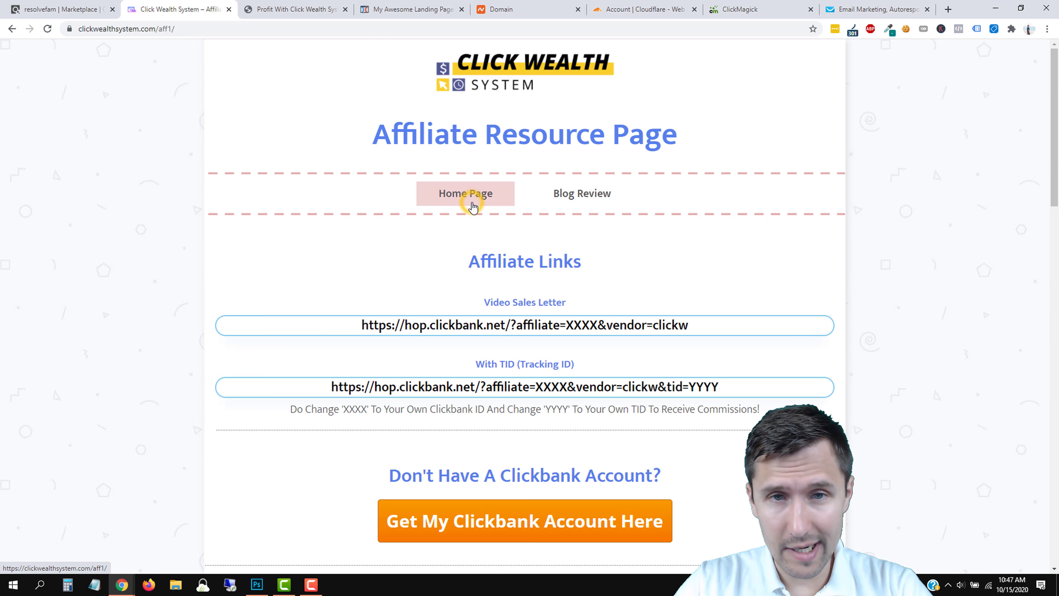
left_click(473, 206)
Submit an email address in the sales page form to reach ClickBank's Secure Checkout.
scroll(281, 376, "down", 7)
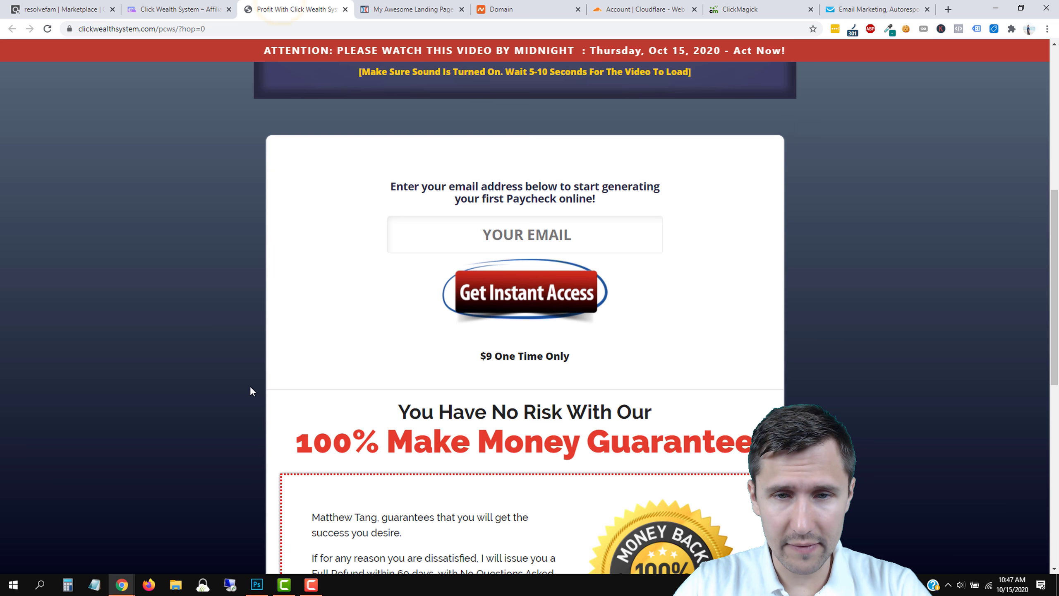
scroll(250, 392, "down", 8)
scroll(275, 459, "down", 4)
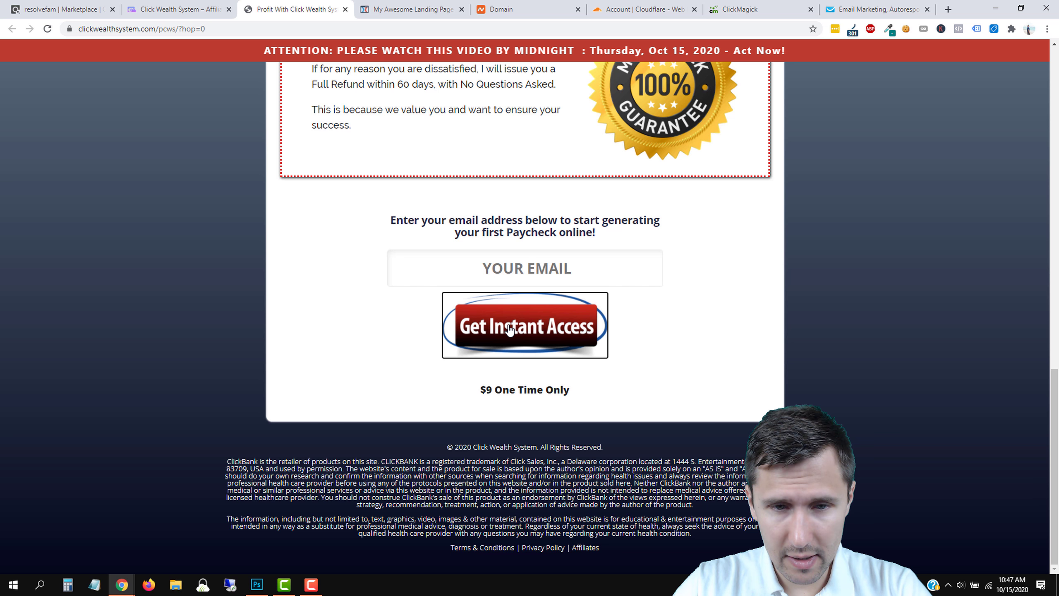
left_click(526, 315)
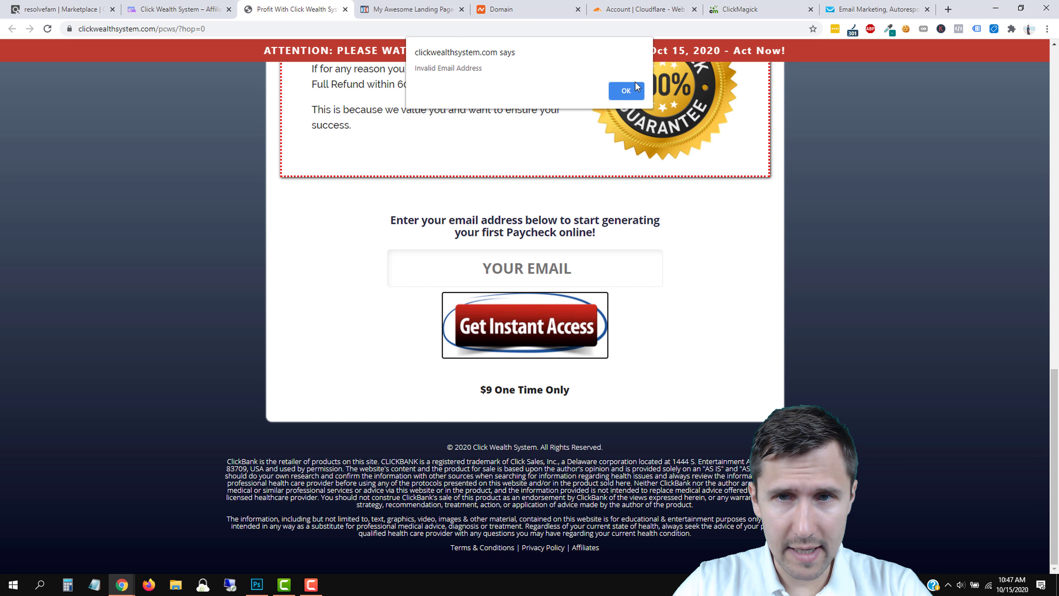
left_click(633, 88)
left_click(531, 255)
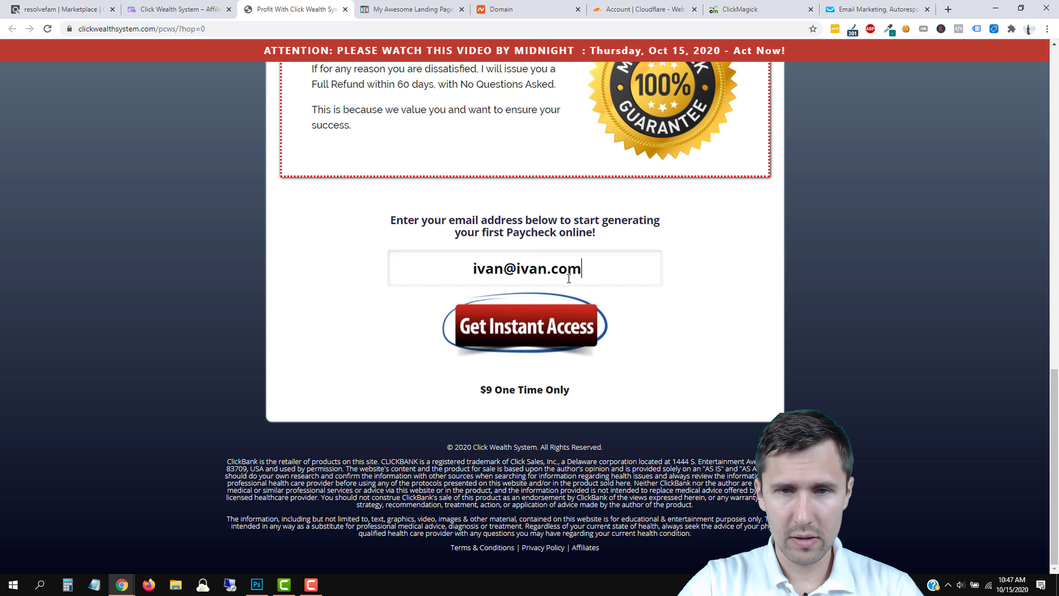
left_click(538, 307)
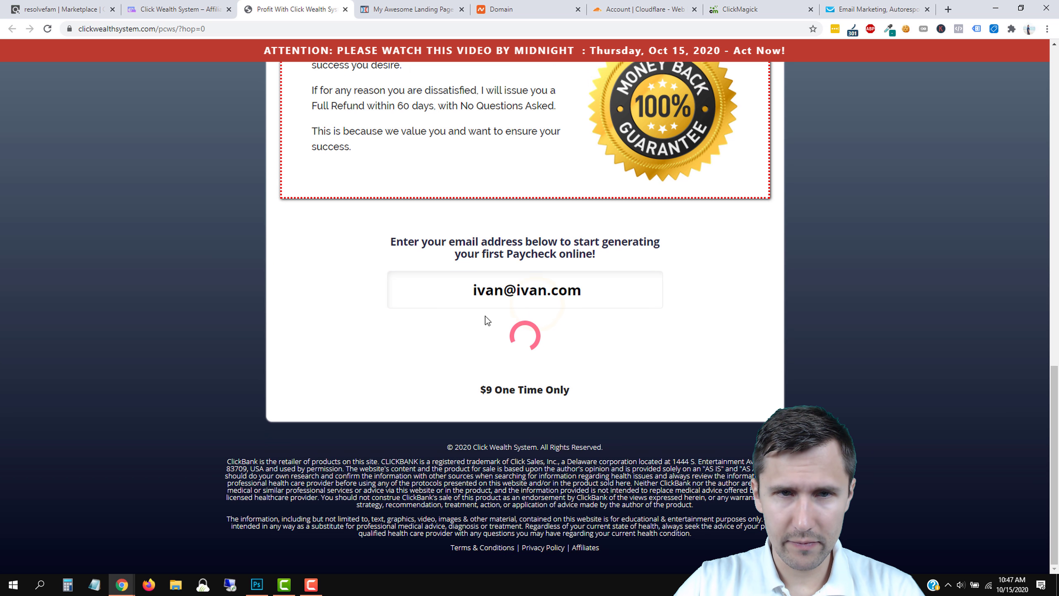
scroll(402, 343, "up", 2)
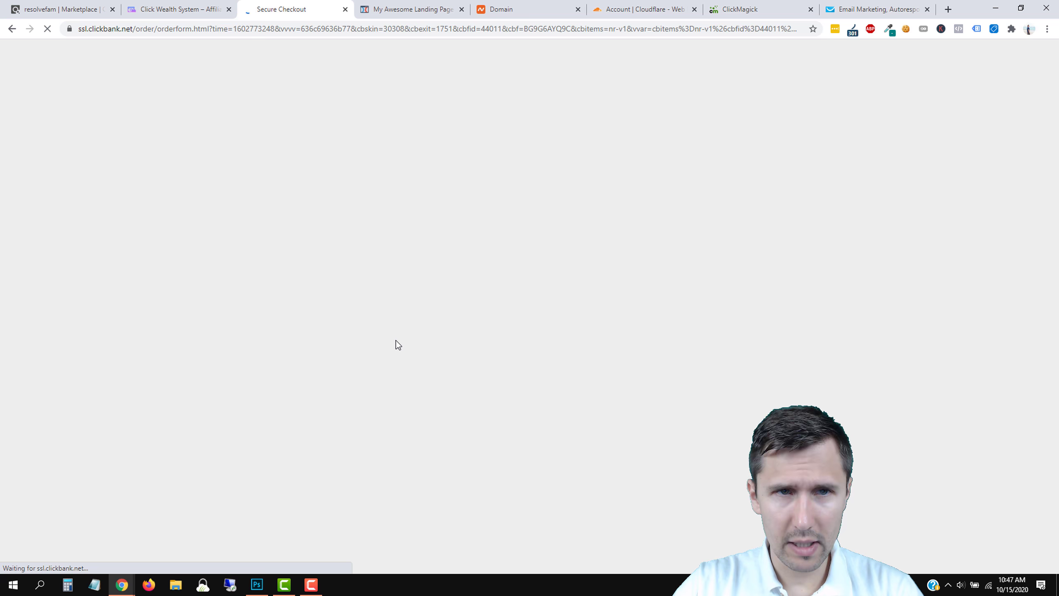
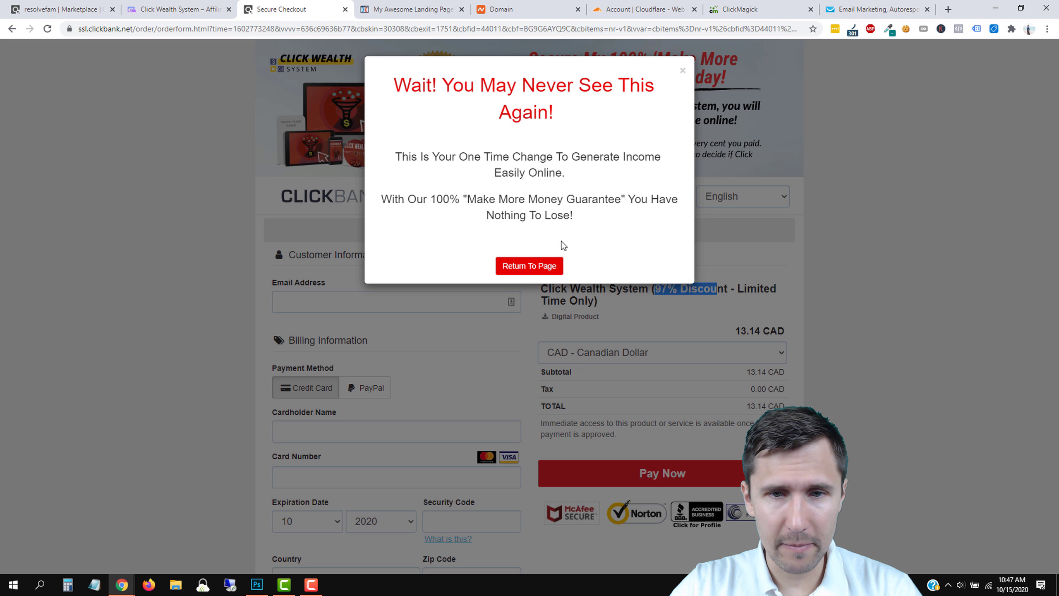
Dismiss the warning popup on the ClickBank Secure Checkout.
left_click(684, 70)
scroll(391, 293, "down", 5)
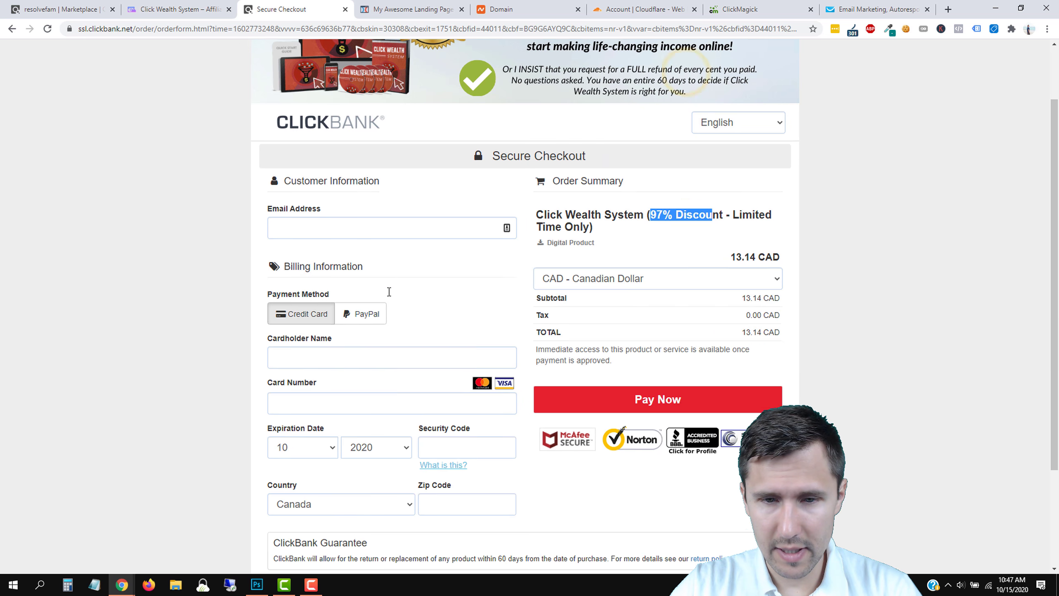
scroll(388, 295, "up", 5)
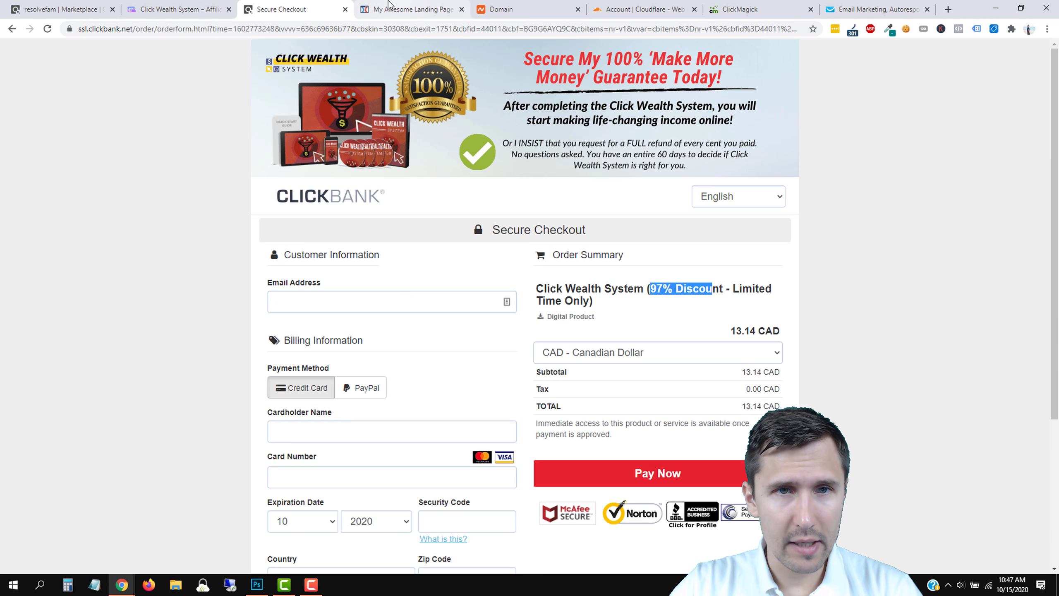
Open the Blog Review article from the Click Wealth affiliate resource page and read its $9 price.
left_click(176, 5)
scroll(331, 377, "down", 10)
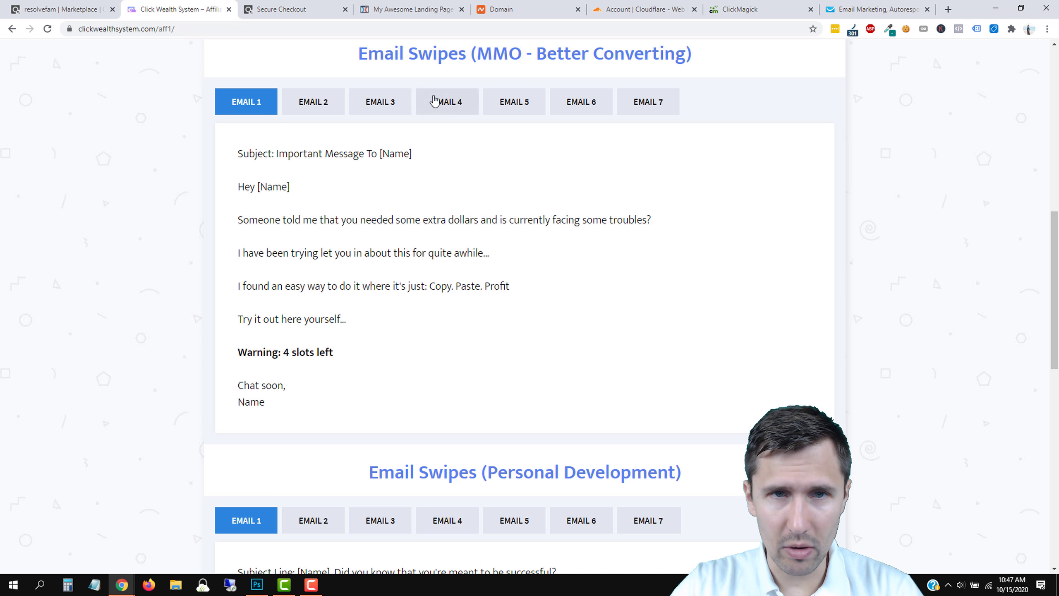
scroll(415, 288, "down", 10)
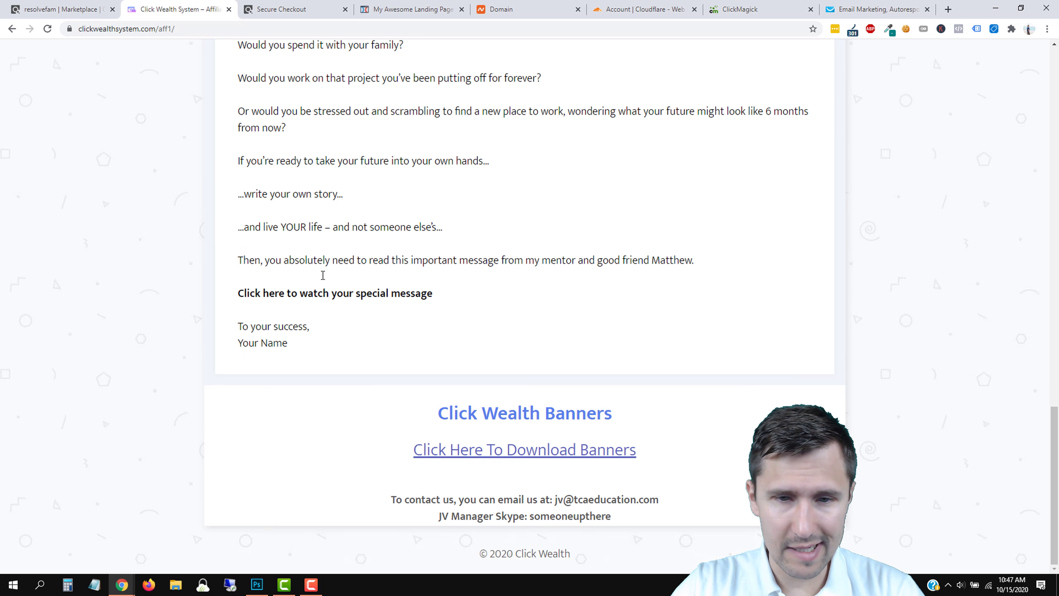
scroll(309, 284, "up", 15)
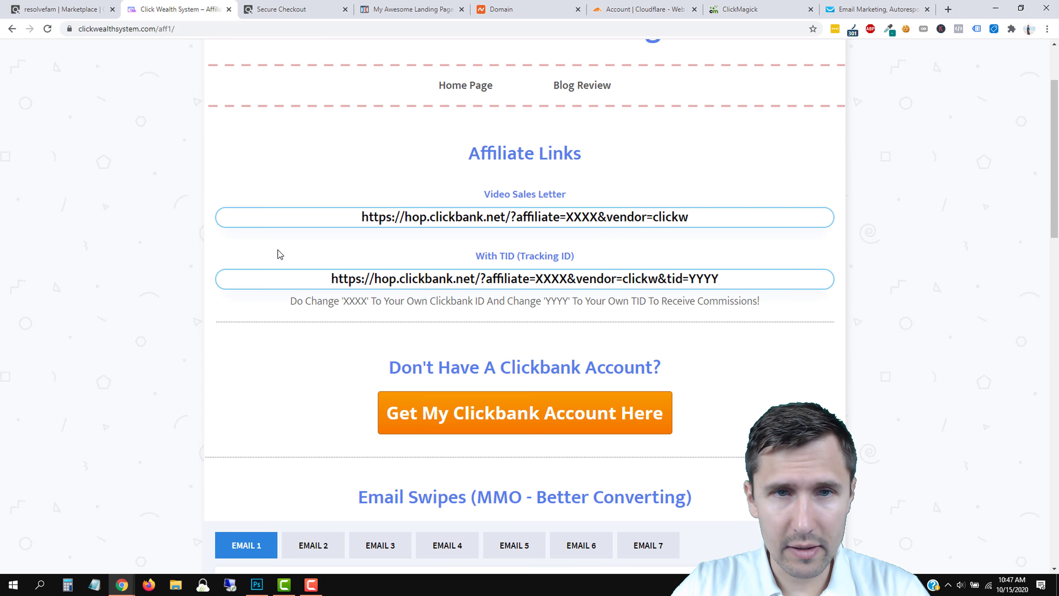
scroll(344, 330, "up", 3)
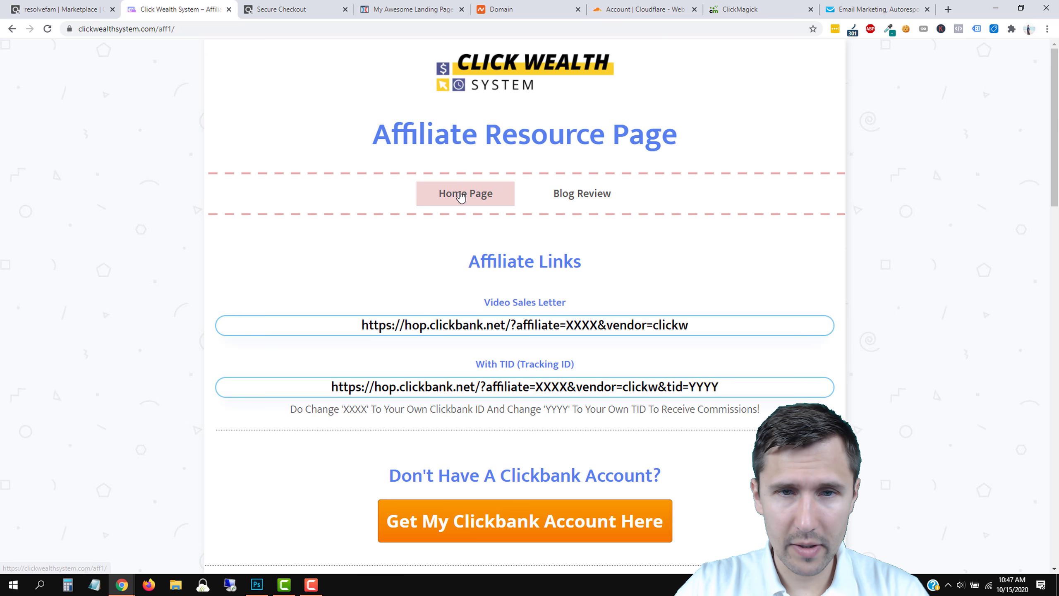
left_click(562, 194)
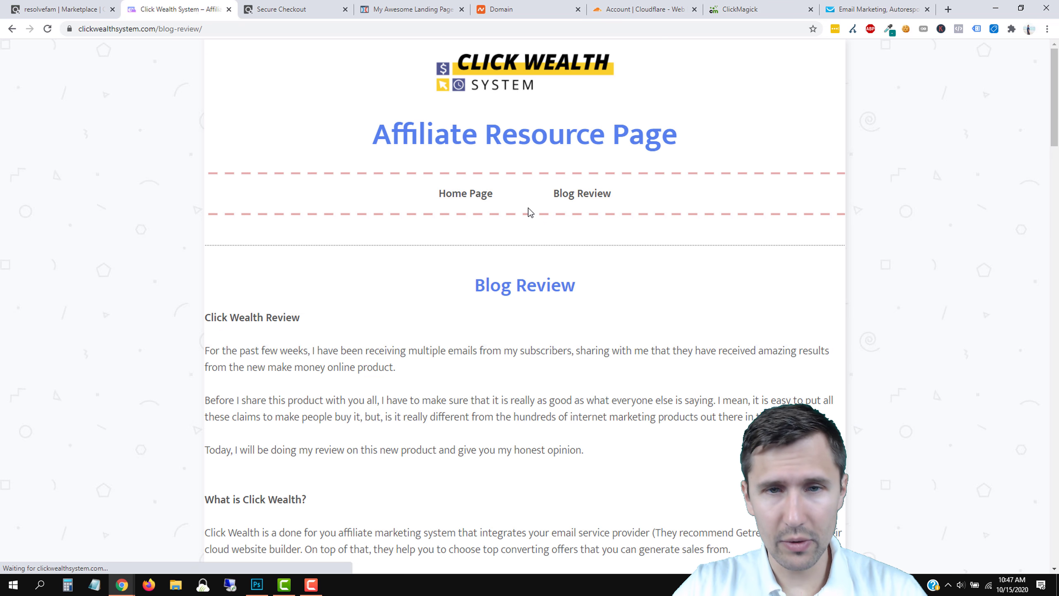
scroll(476, 229, "down", 5)
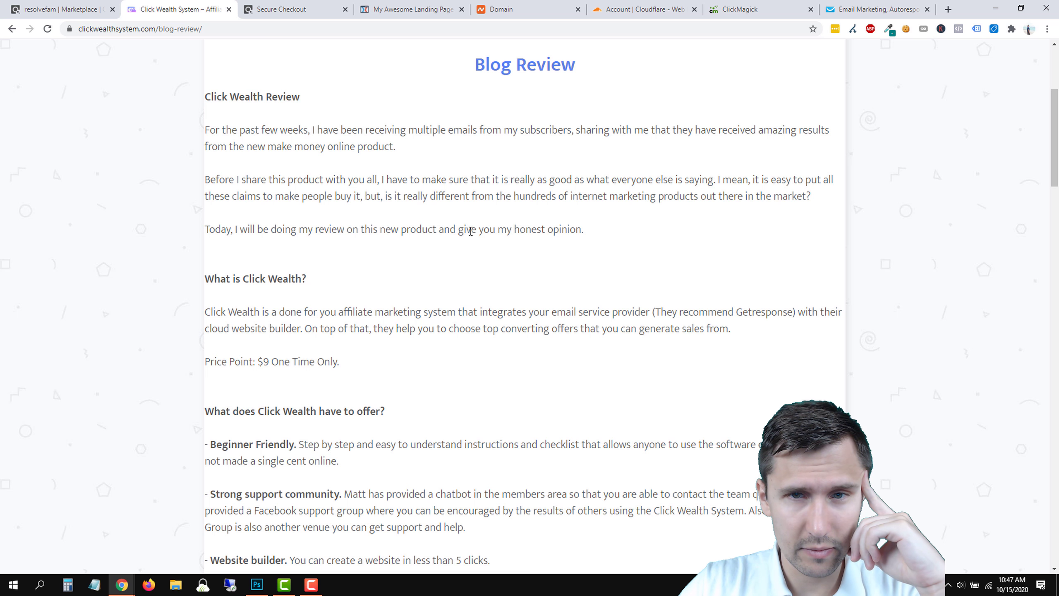
scroll(470, 231, "down", 3)
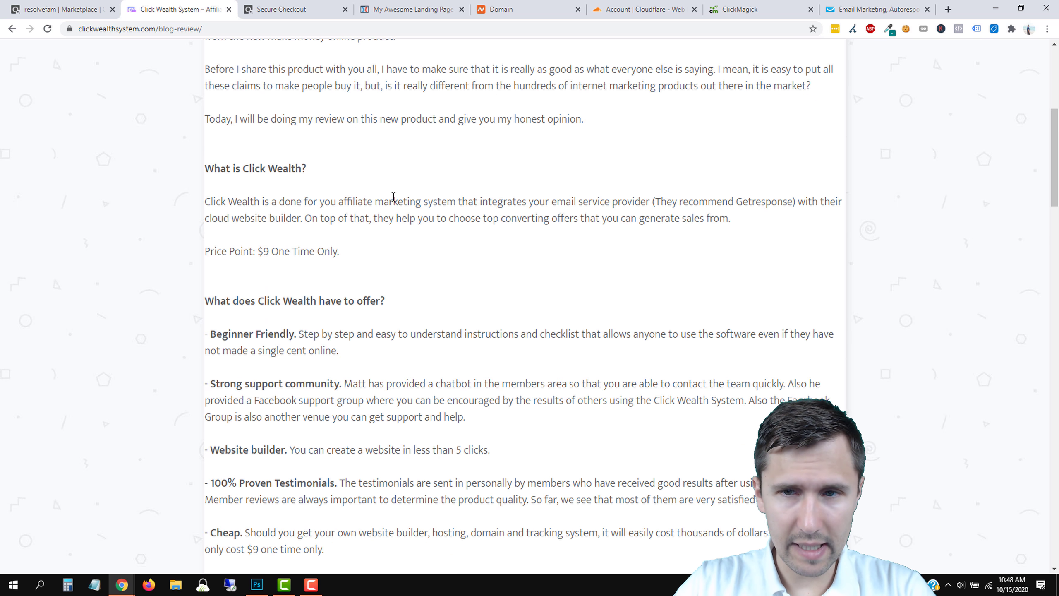
scroll(361, 259, "up", 4)
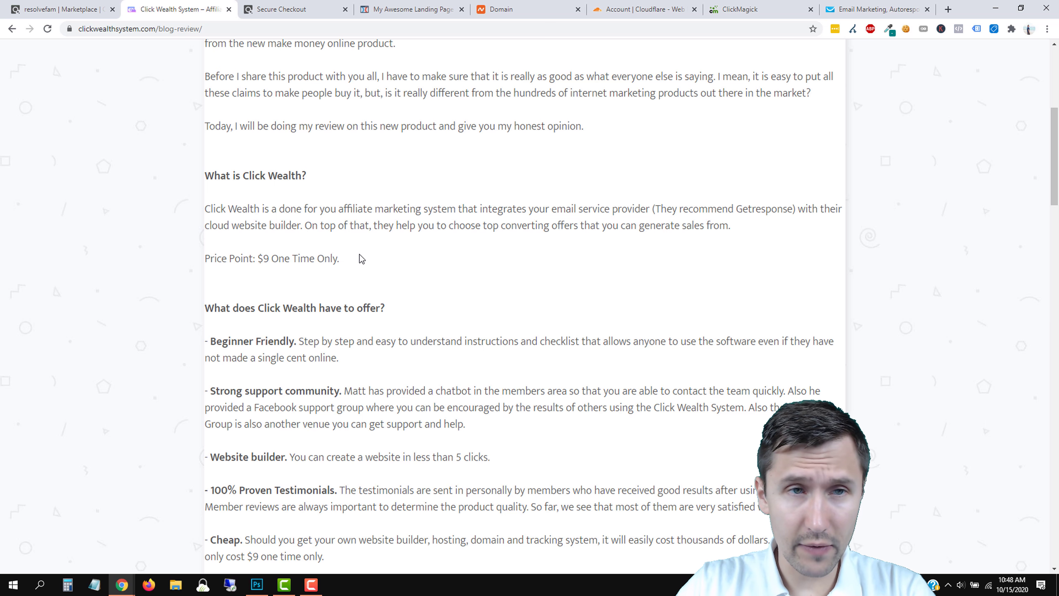
Retitle the first feature 'Done for you system'.
left_click(63, 8)
left_click(398, 3)
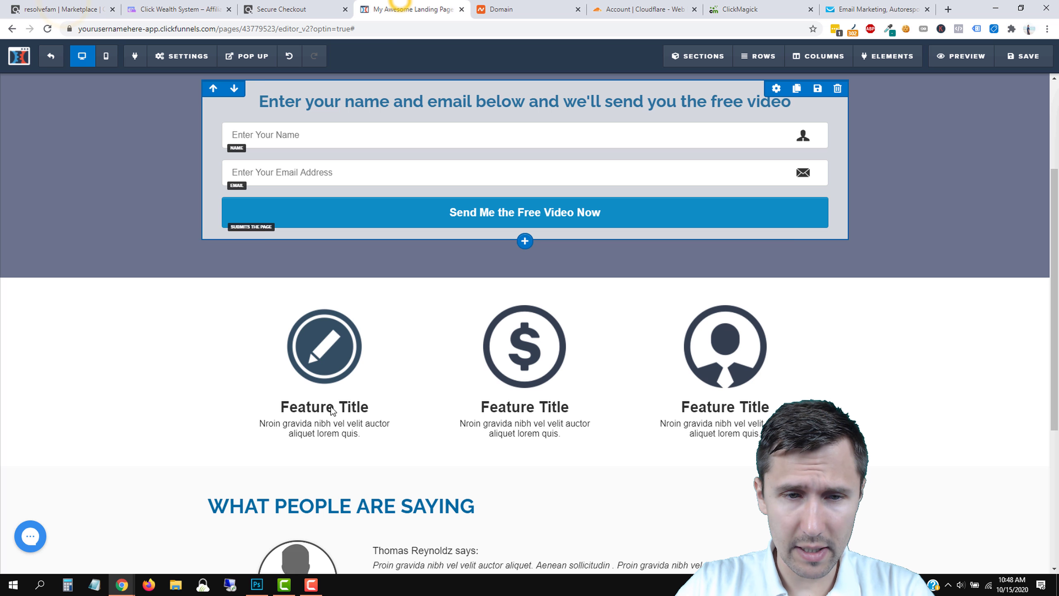
triple_click(310, 404)
type("Done f")
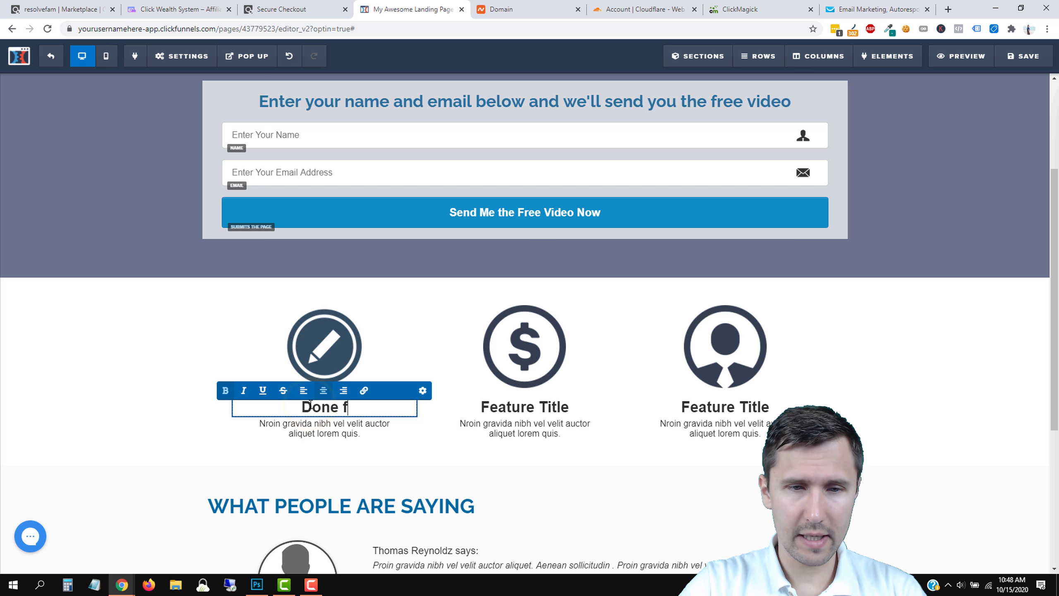
type("or ou")
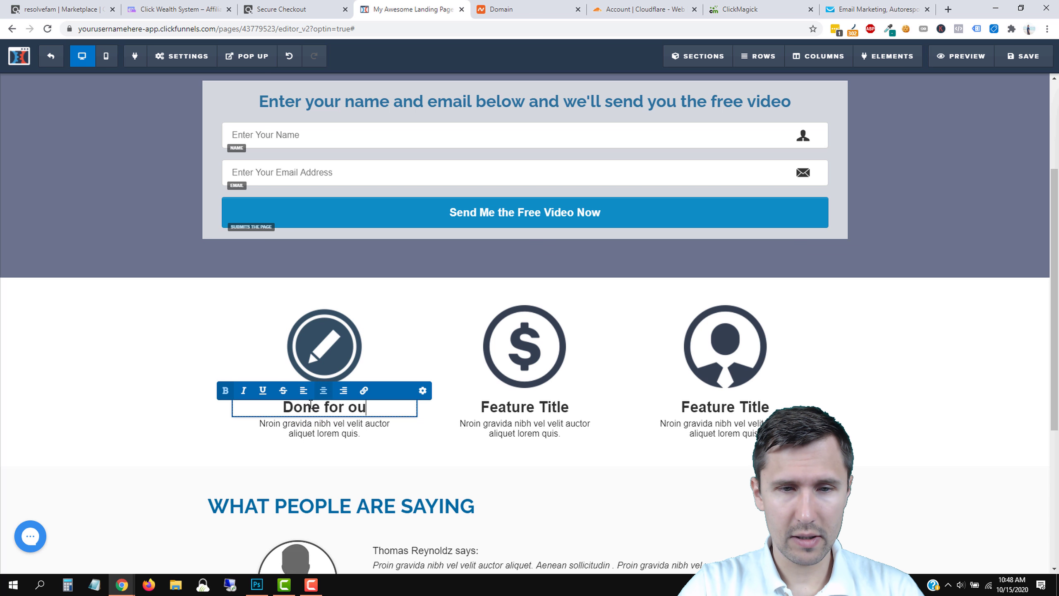
key("BackSpace")
key("BackSpace")
type("you system")
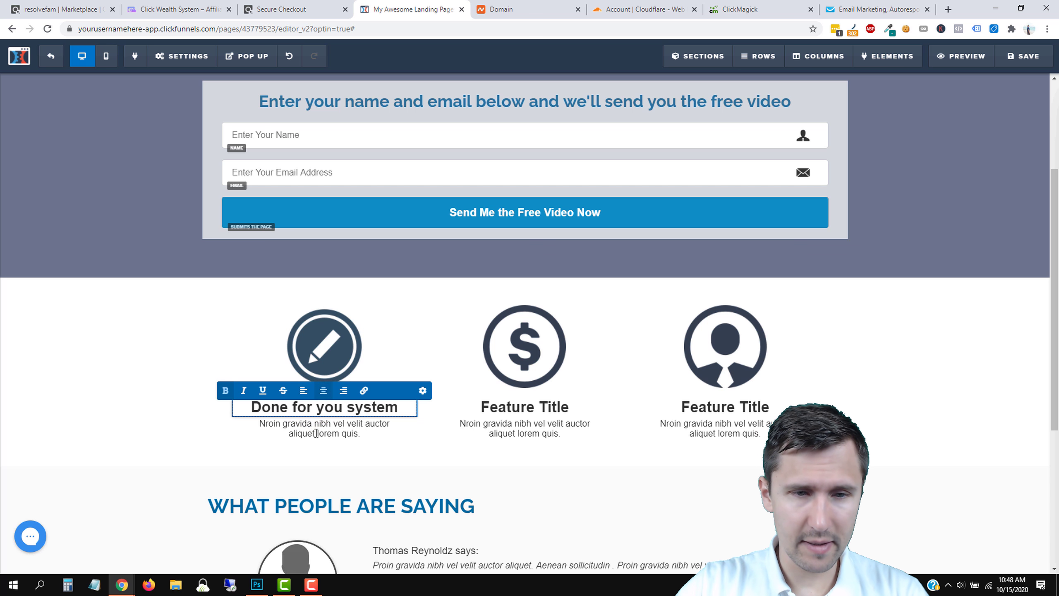
Replace the first feature's description with 'All you have to do is plug in your information…'.
triple_click(322, 425)
left_click(358, 429)
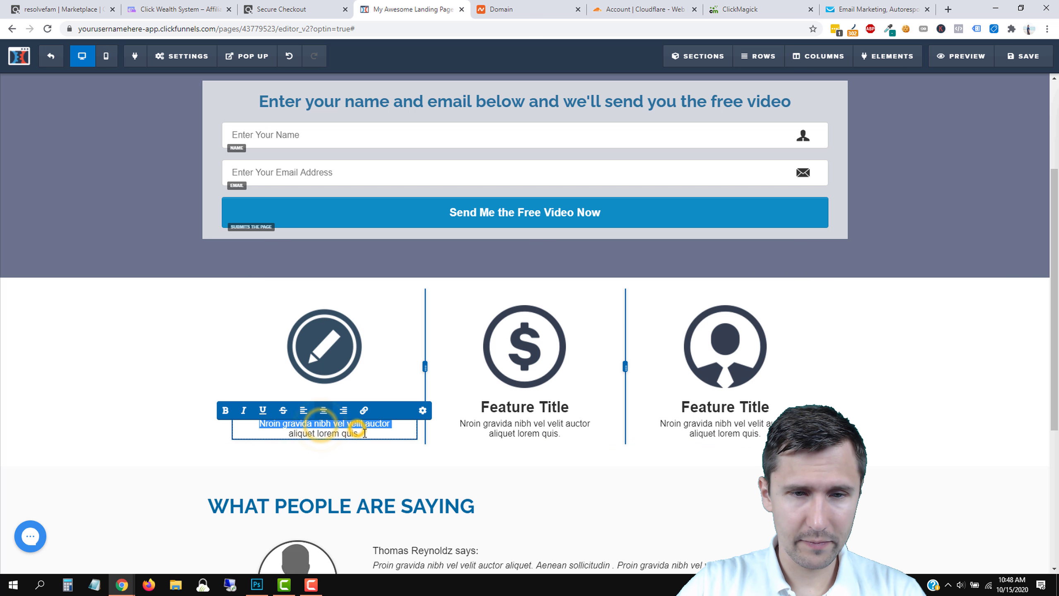
left_click(271, 453)
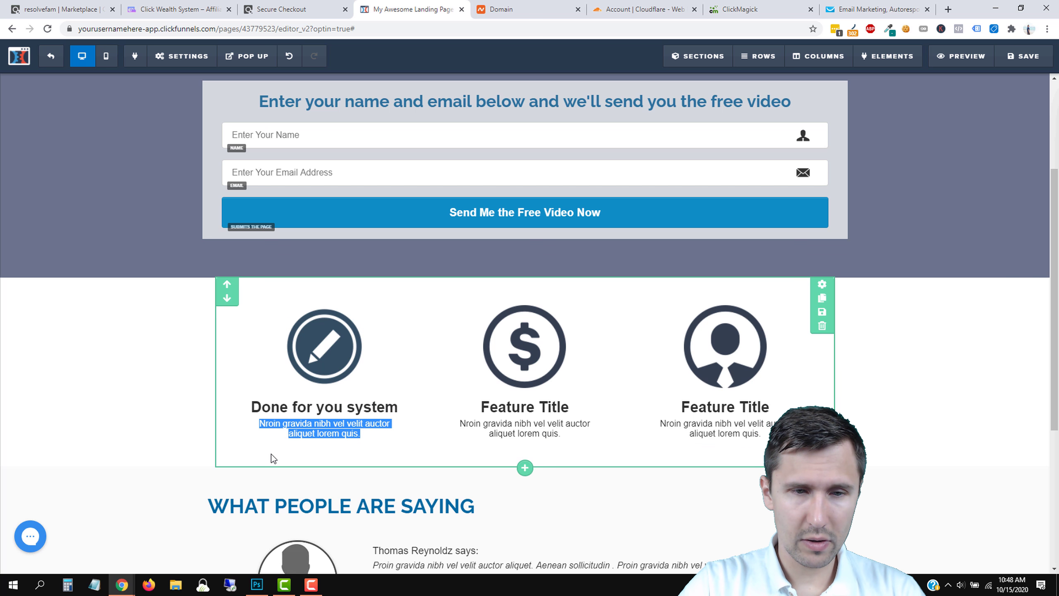
left_click(325, 432)
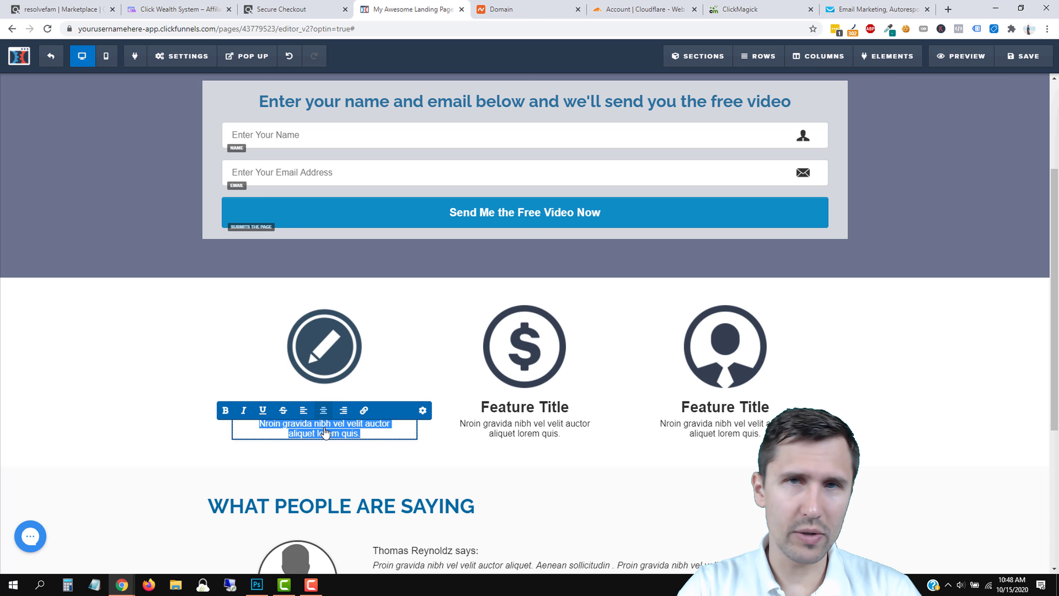
type("All you have to do is p")
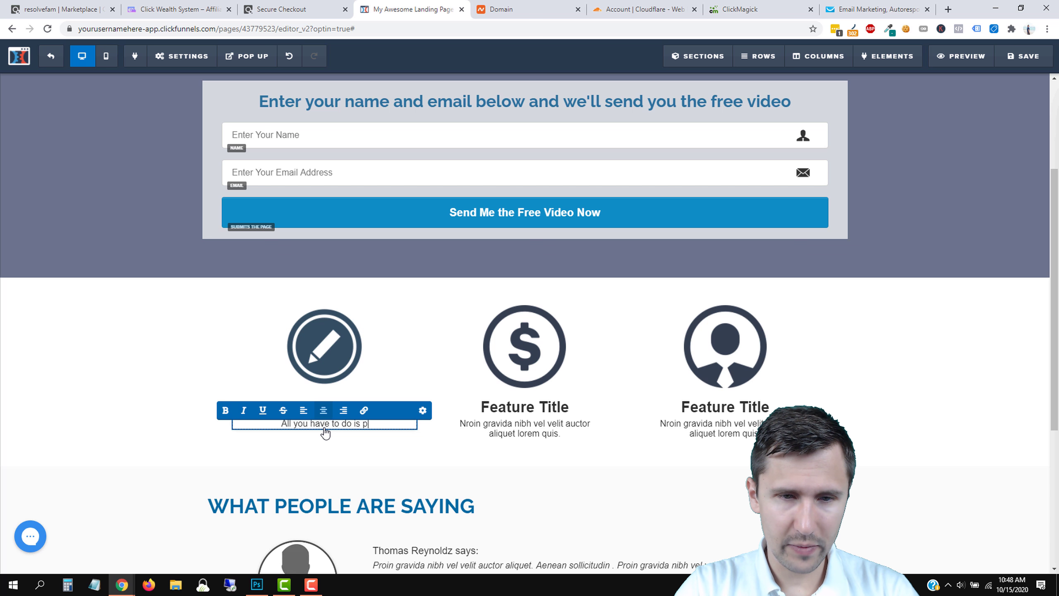
type("lug in your inform")
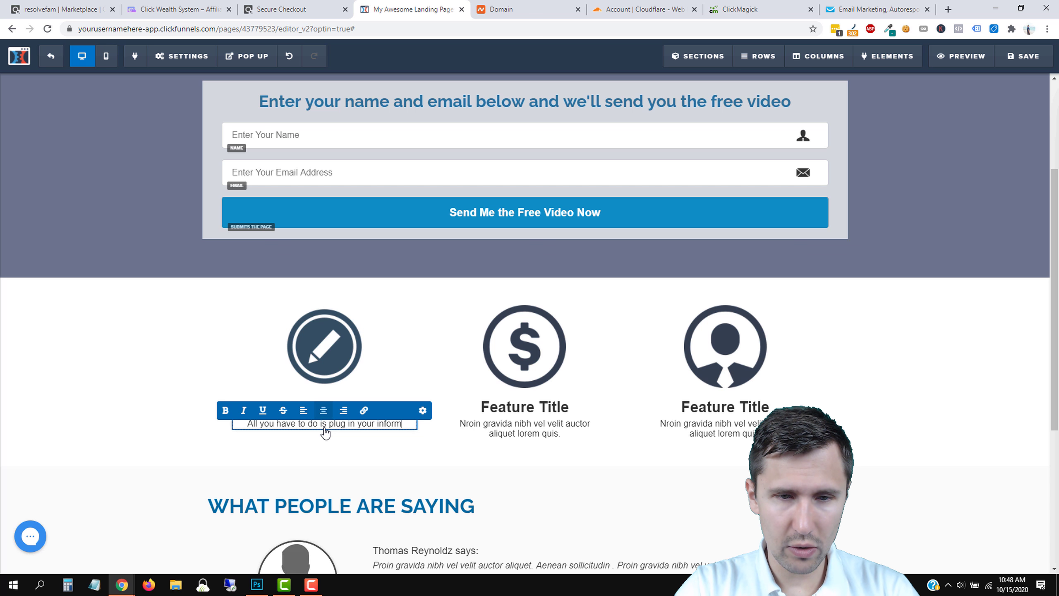
type("ation and you're all set to go")
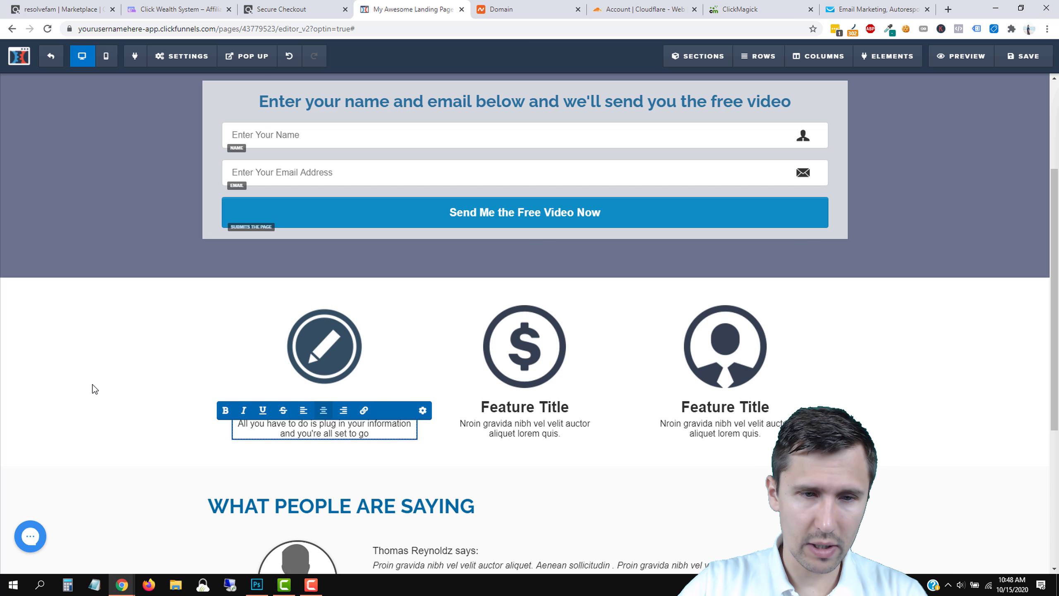
left_click(93, 384)
scroll(592, 353, "up", 3)
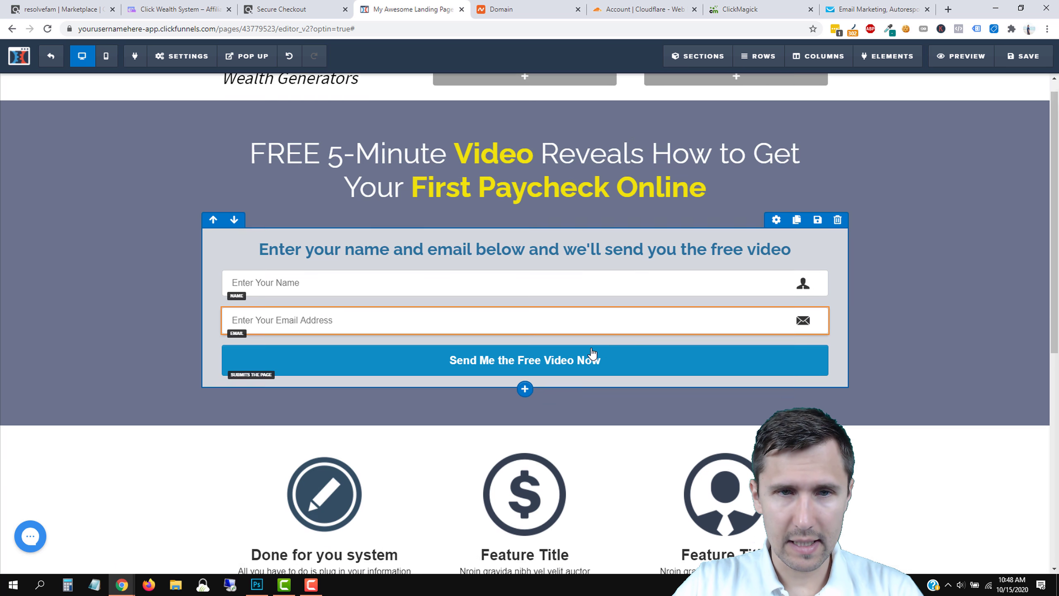
scroll(449, 367, "down", 3)
scroll(416, 339, "up", 3)
Scroll through the Blog Review offerings list, from Beginner Friendly to 60-Day Money Back Guarantee.
left_click(298, 3)
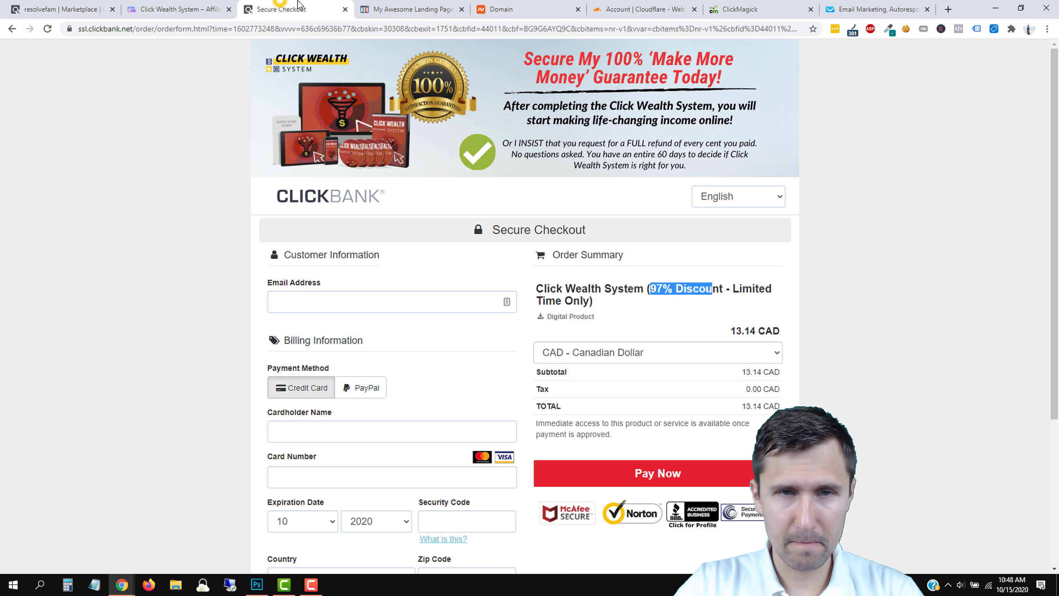
left_click(163, 7)
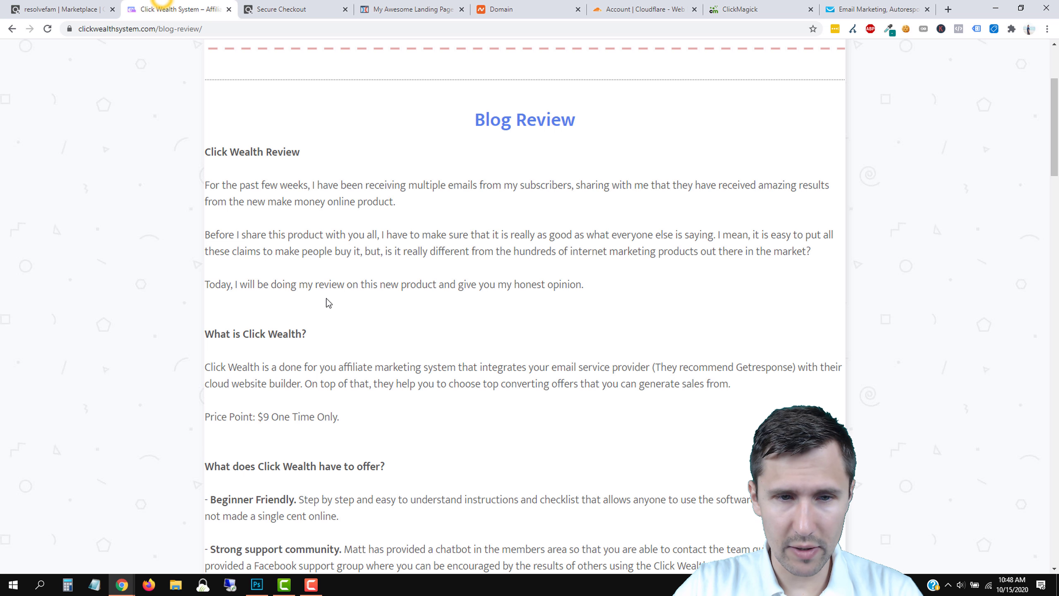
scroll(542, 376, "down", 2)
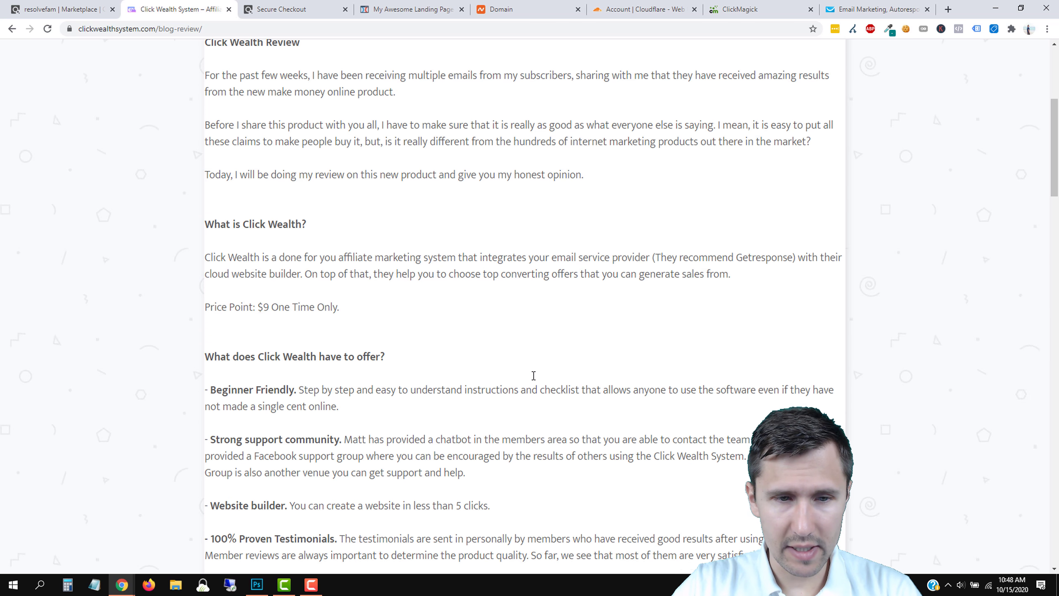
scroll(317, 376, "down", 2)
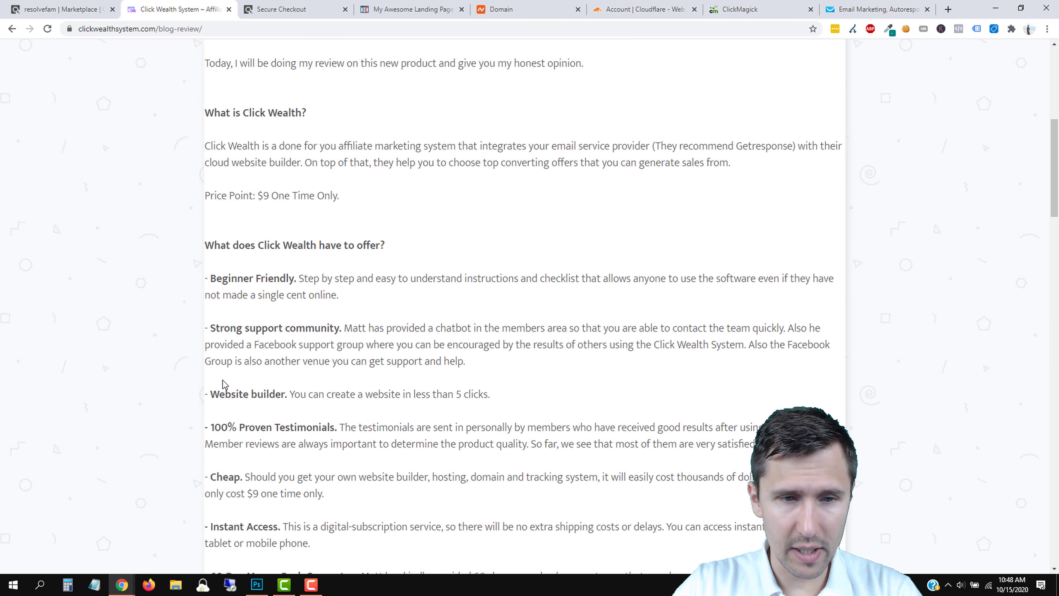
scroll(379, 503, "down", 2)
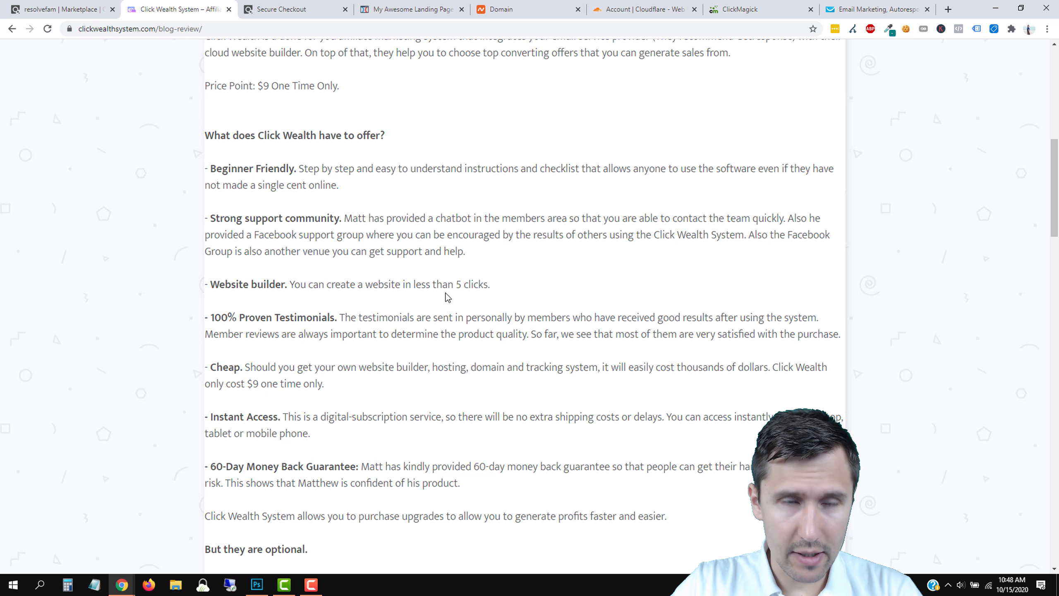
scroll(294, 288, "down", 2)
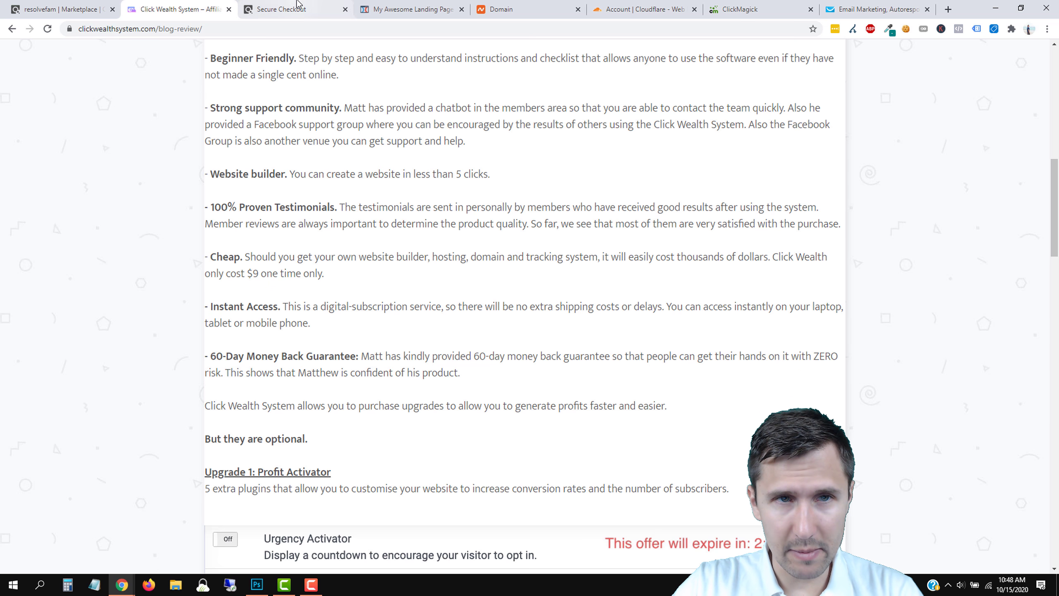
scroll(364, 337, "up", 2)
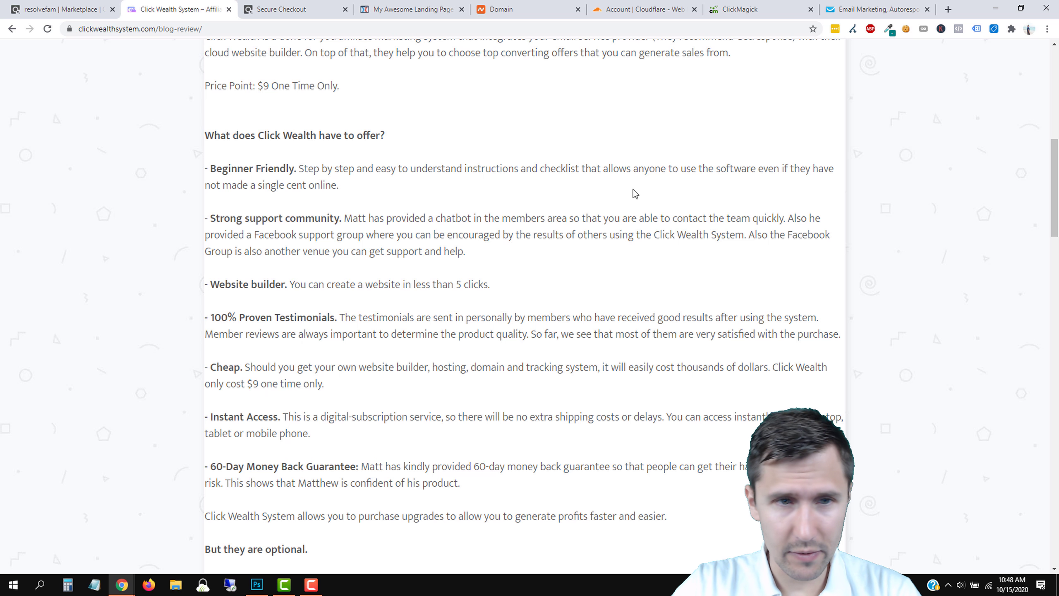
Retitle the second feature 'Beginner-Friendly' with description 'Build everything out in less than 5 minutes'.
left_click(363, 6)
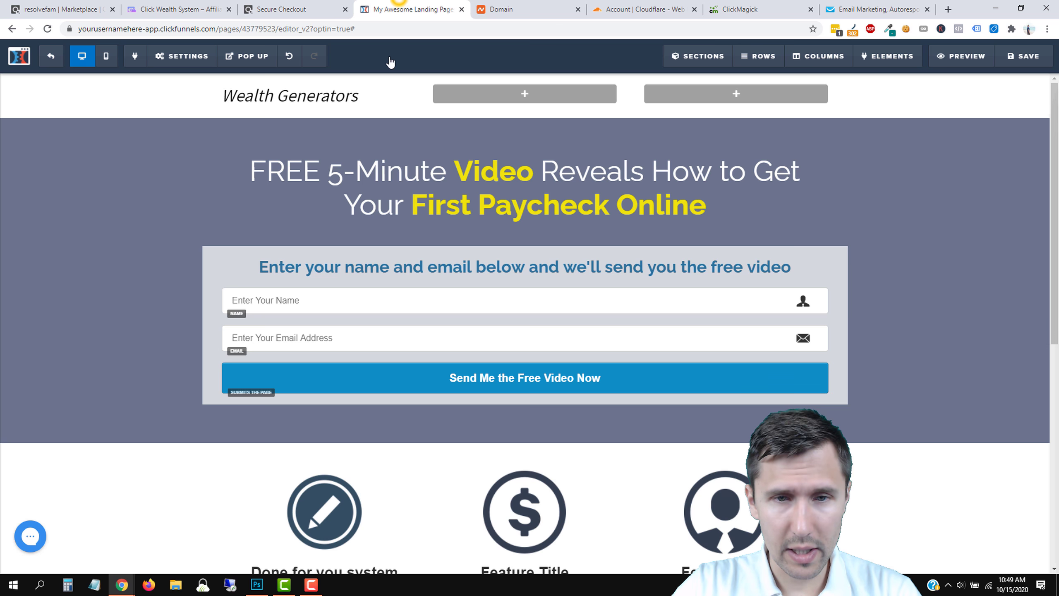
scroll(446, 414, "down", 4)
left_click(512, 408)
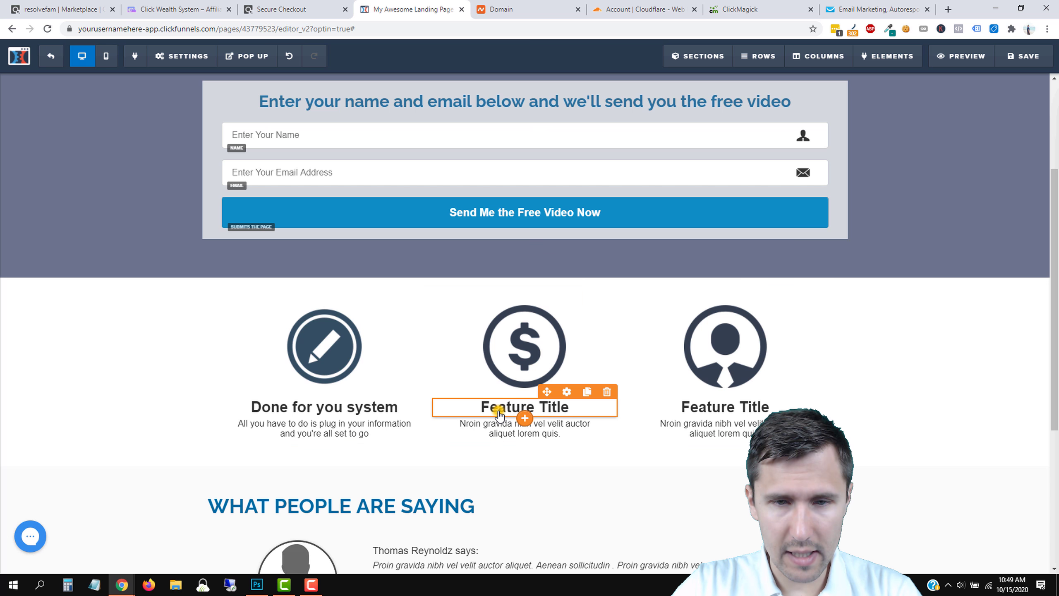
triple_click(512, 408)
type("Beginner")
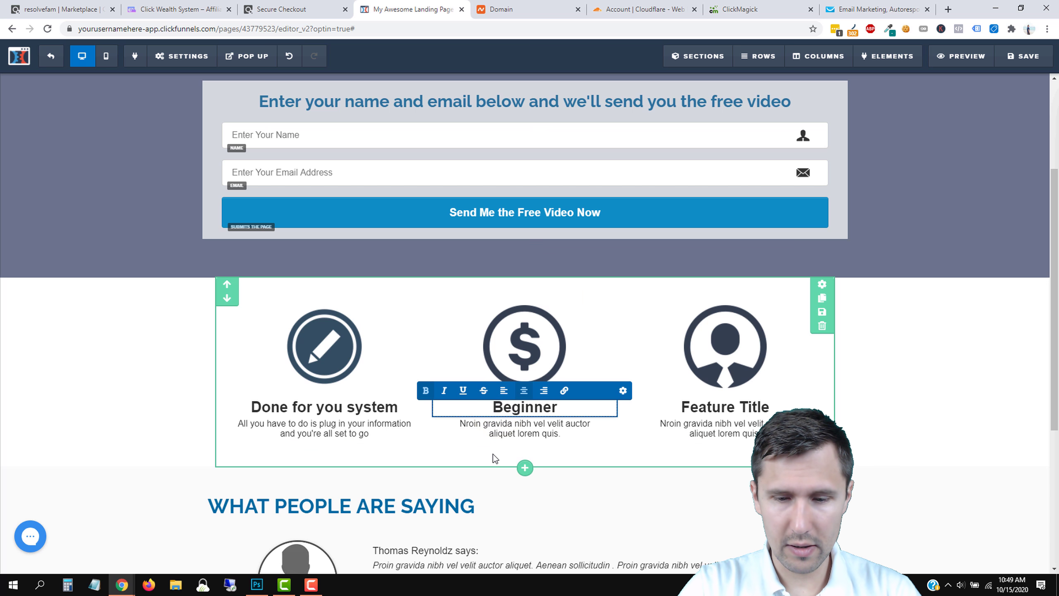
type("-Friendly")
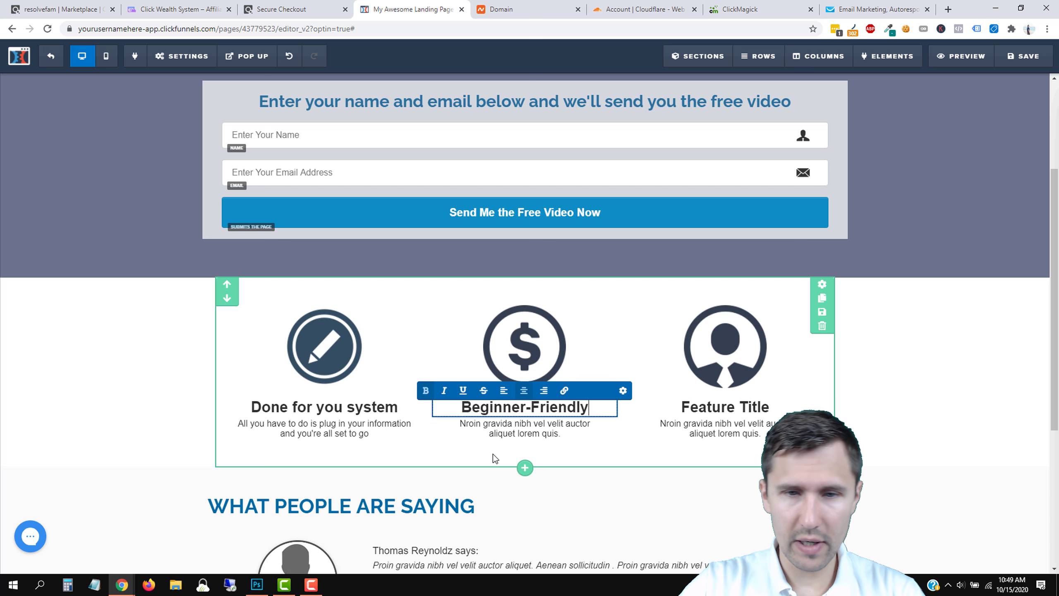
left_click(512, 433)
triple_click(512, 433)
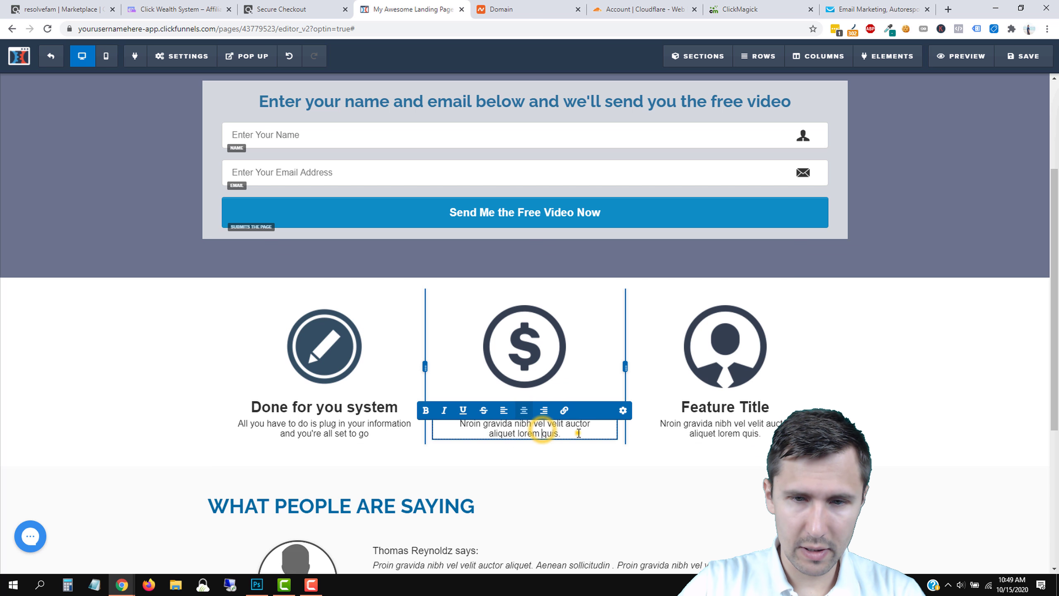
triple_click(499, 432)
type("B")
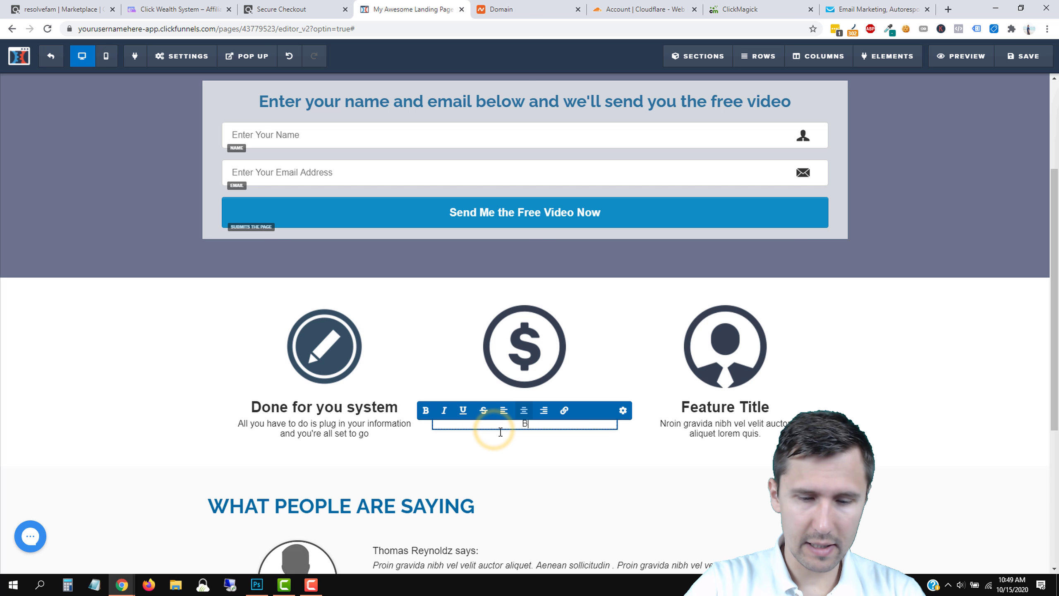
type("uild everything out ")
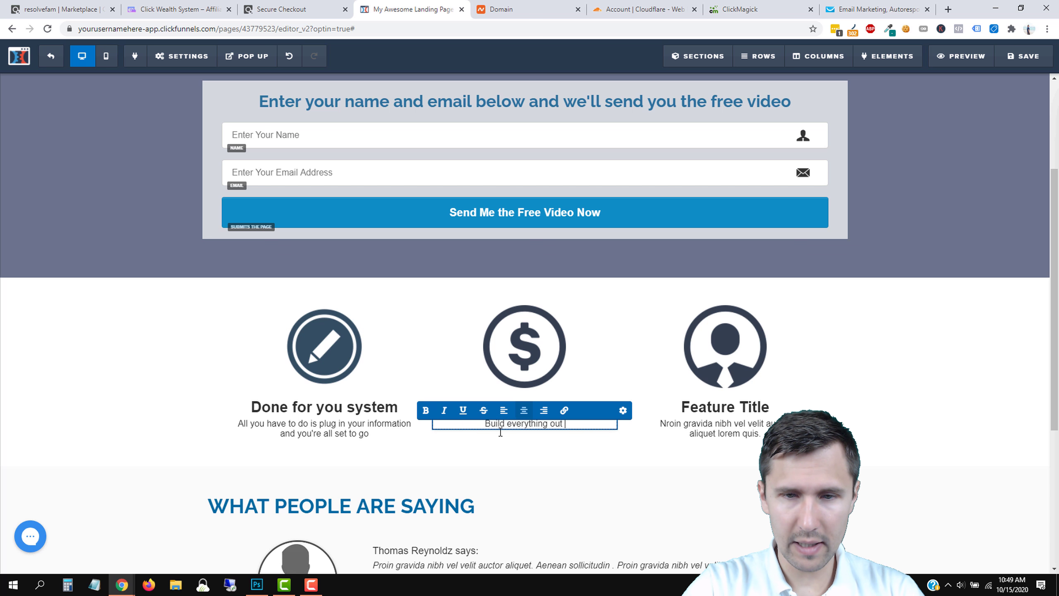
type("in less than 5 minutes")
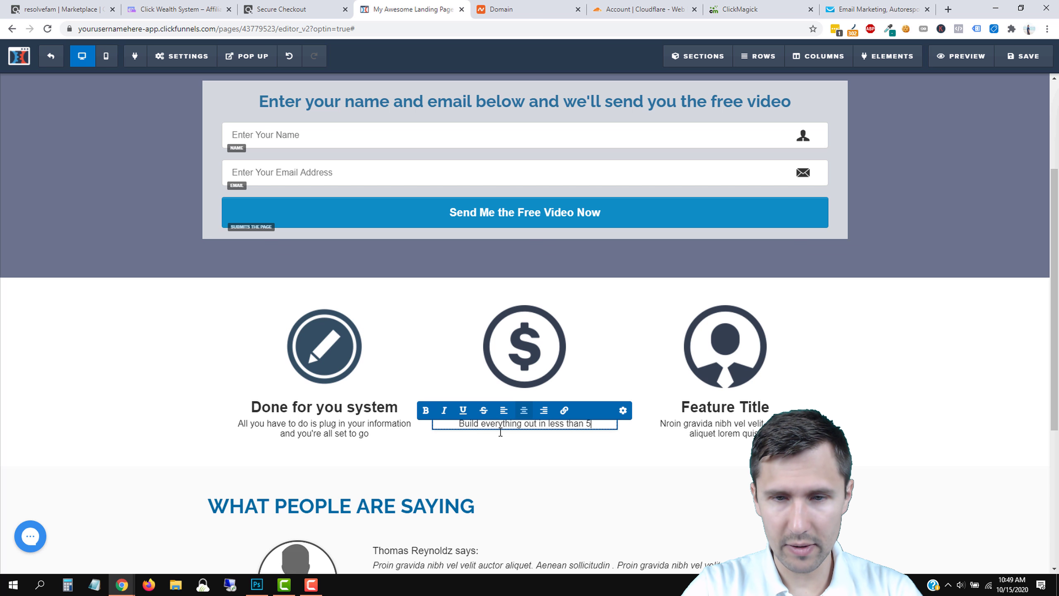
Rename the third feature heading to 'Strong community' at font size 26.
left_click(719, 405)
triple_click(713, 407)
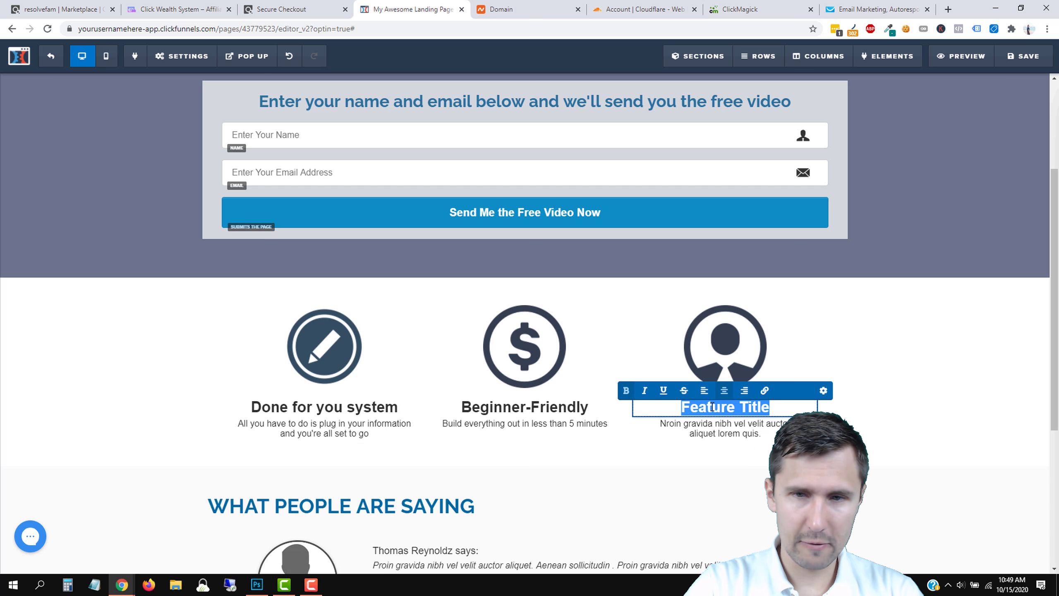
type("St")
left_click(234, 4)
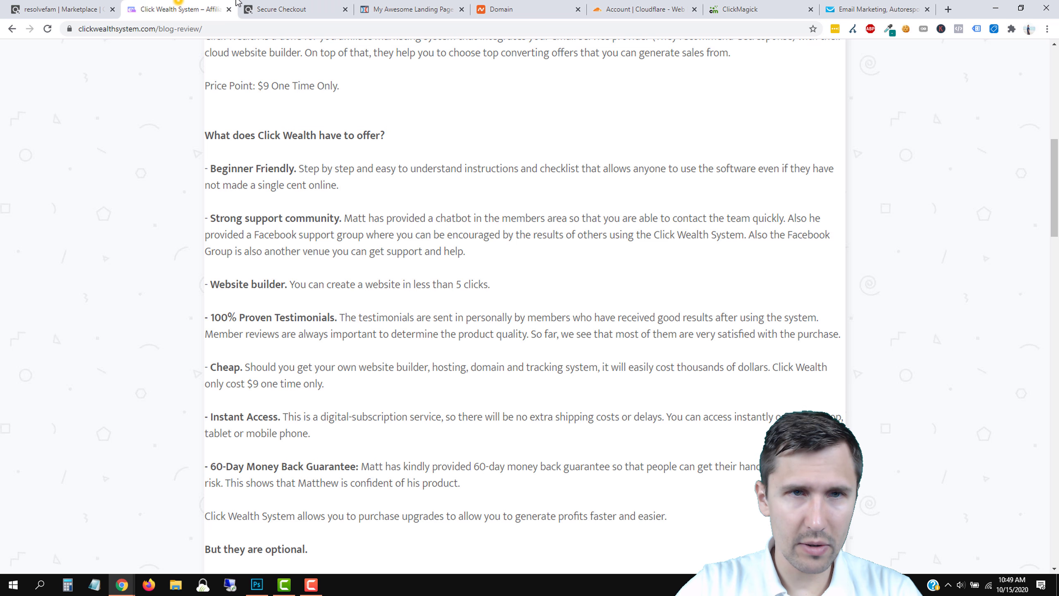
left_click_drag(236, 2, 352, 4)
left_click(390, 5)
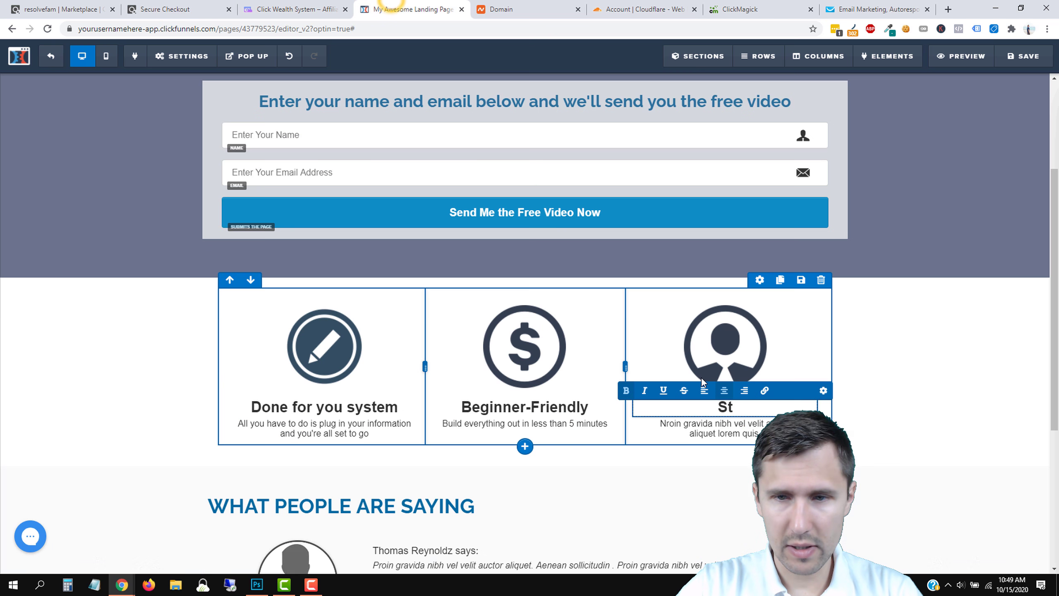
type("rong suppor")
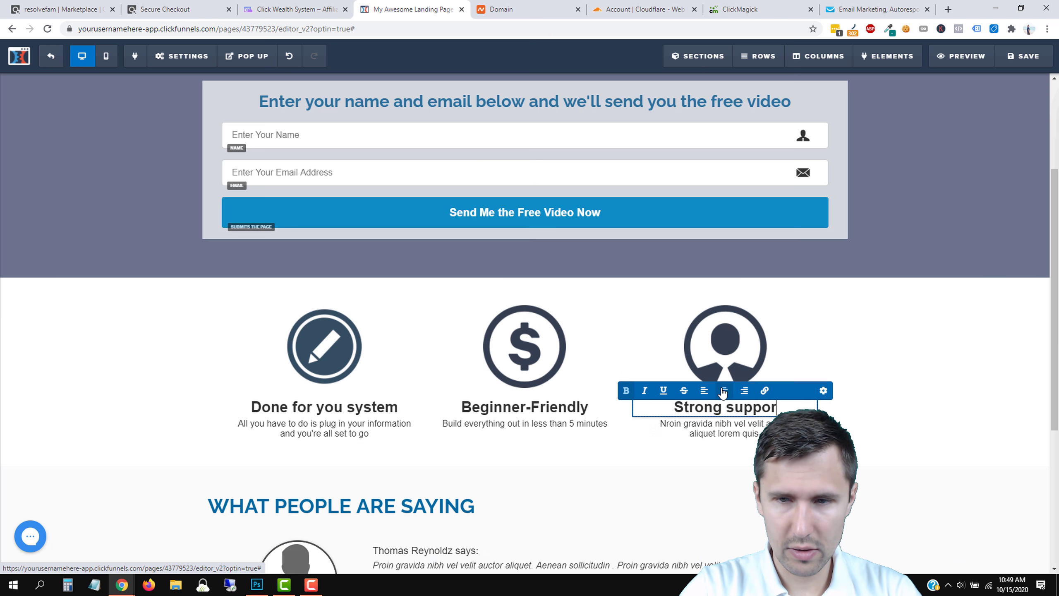
type("t community")
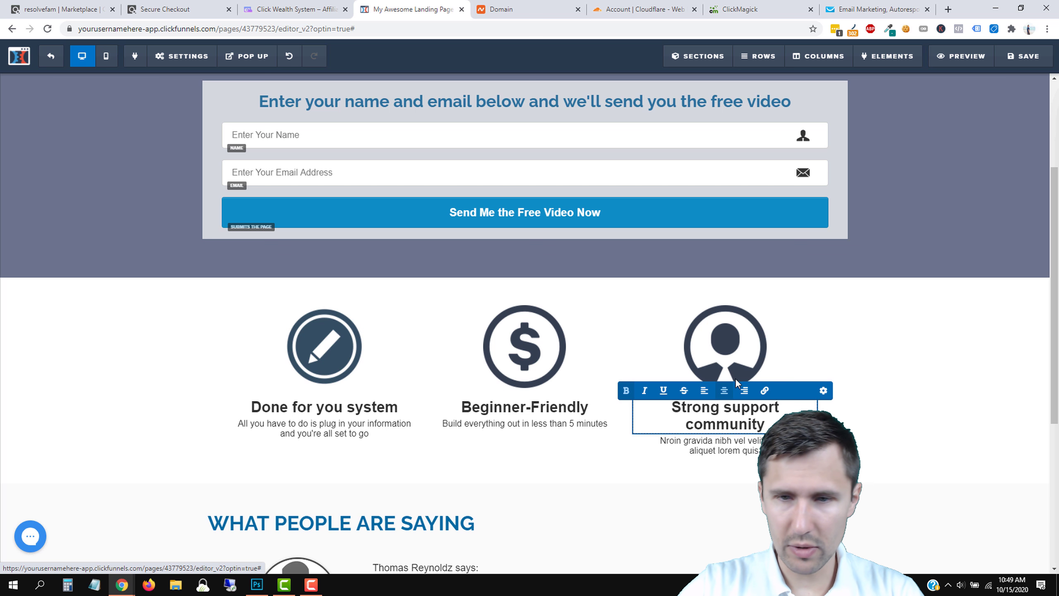
left_click(823, 391)
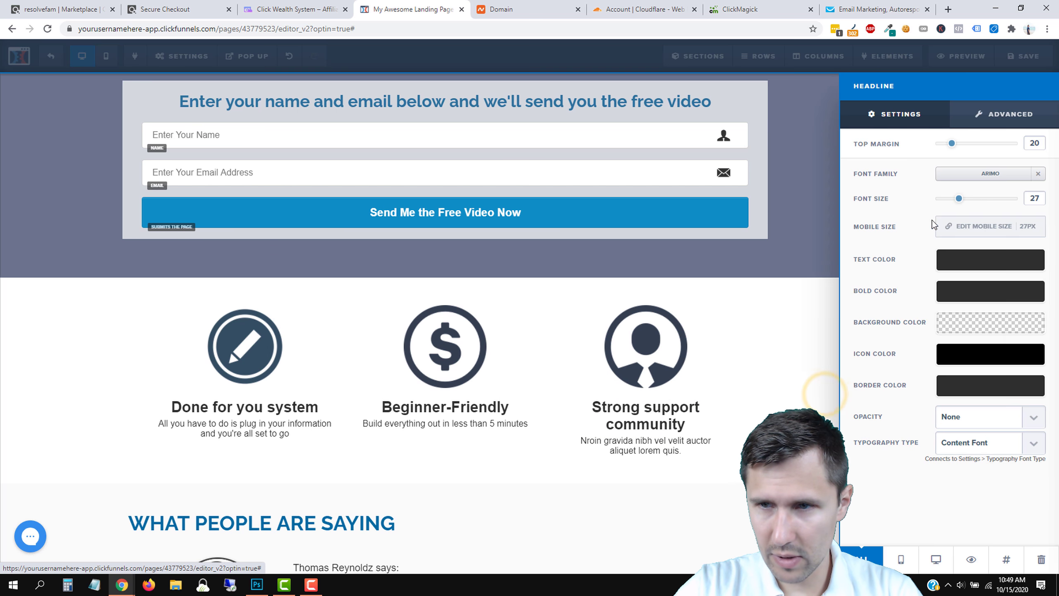
left_click_drag(960, 201, 959, 204)
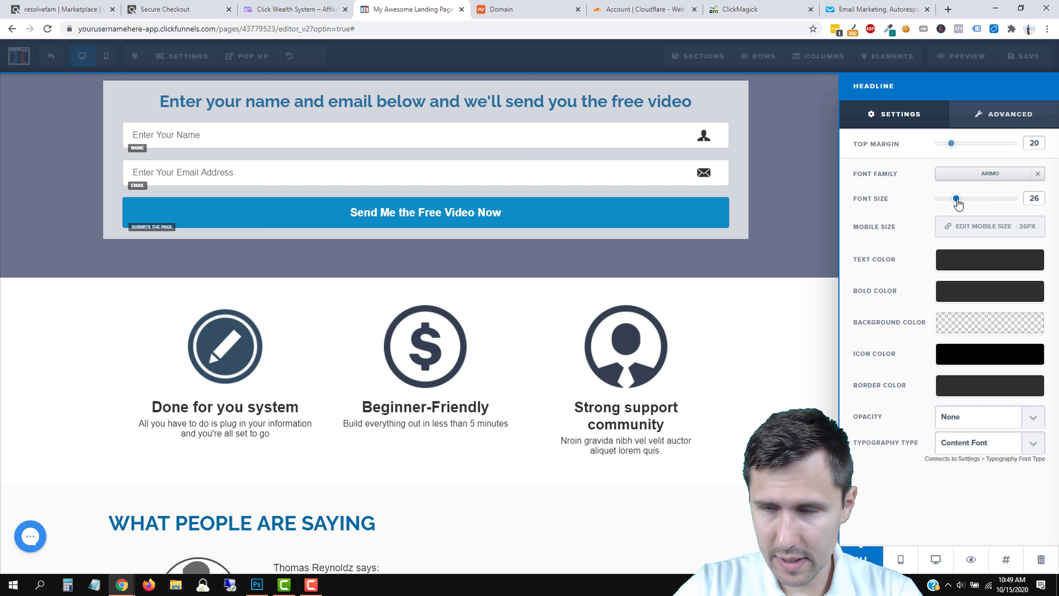
left_click(646, 412)
double_click(745, 408)
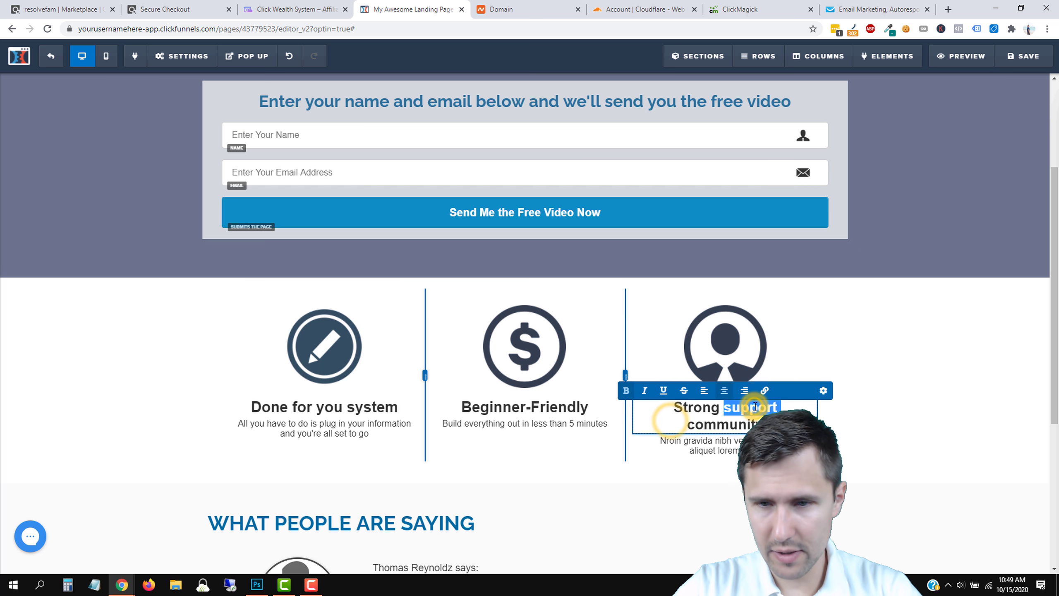
key("BackSpace")
Describe the third feature as support anytime by email or joining our Facebook group.
left_click(726, 429)
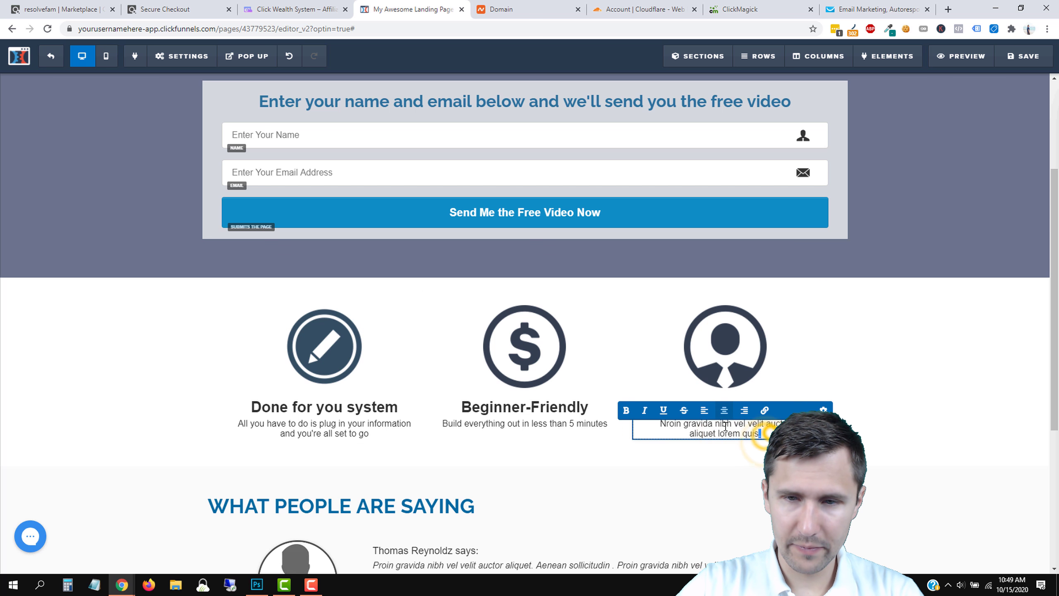
left_click_drag(762, 435, 656, 418)
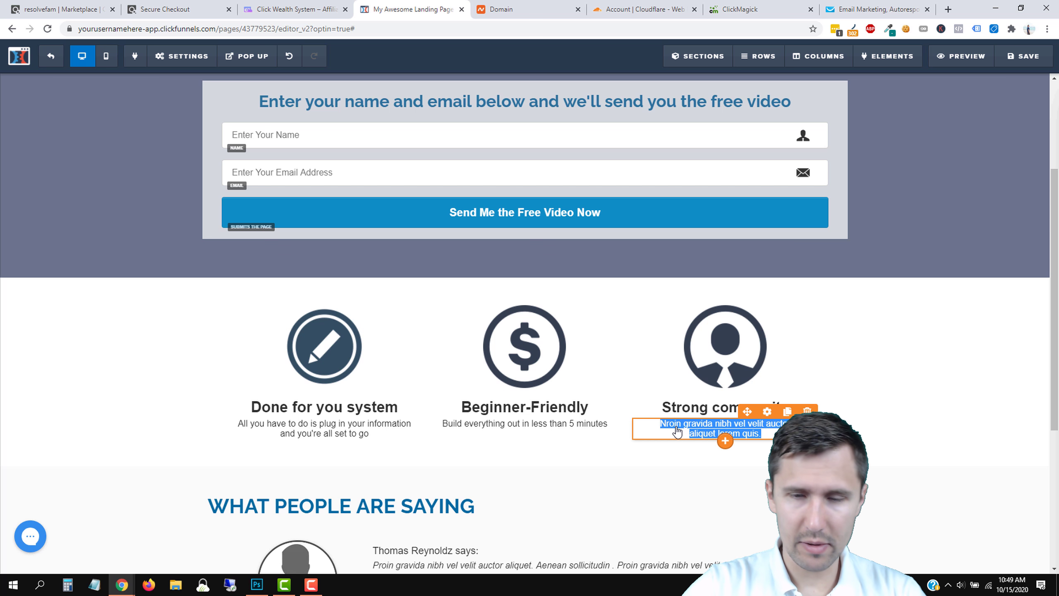
type("Get support")
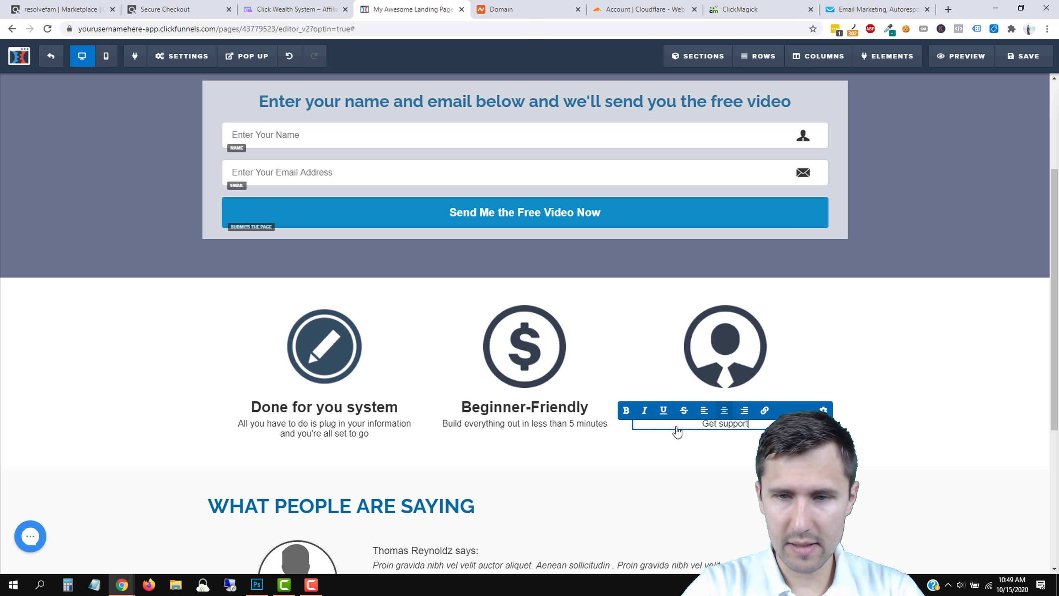
type(" anytime you n")
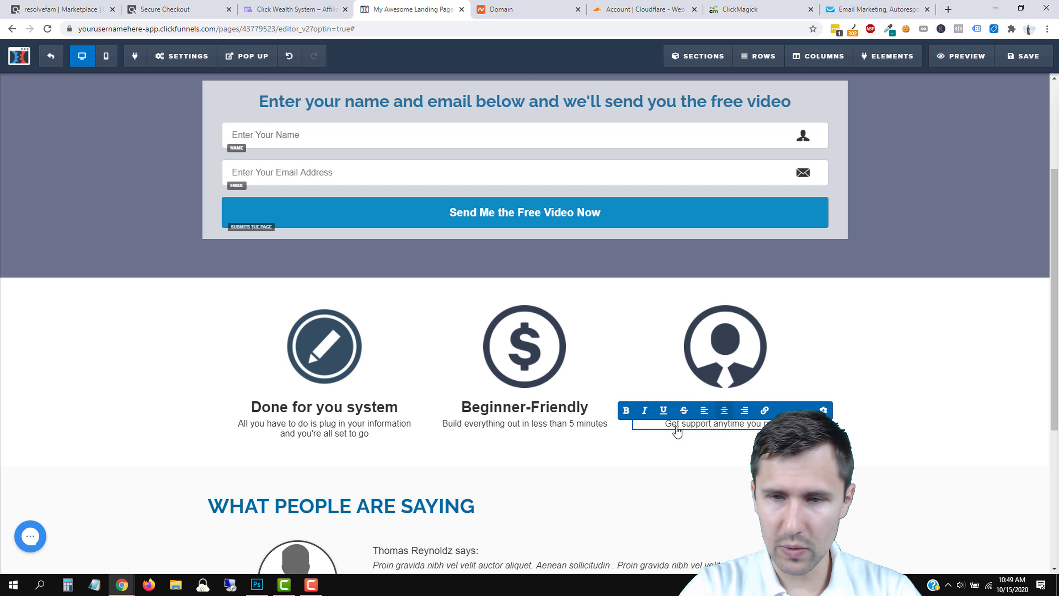
type("eed by email or")
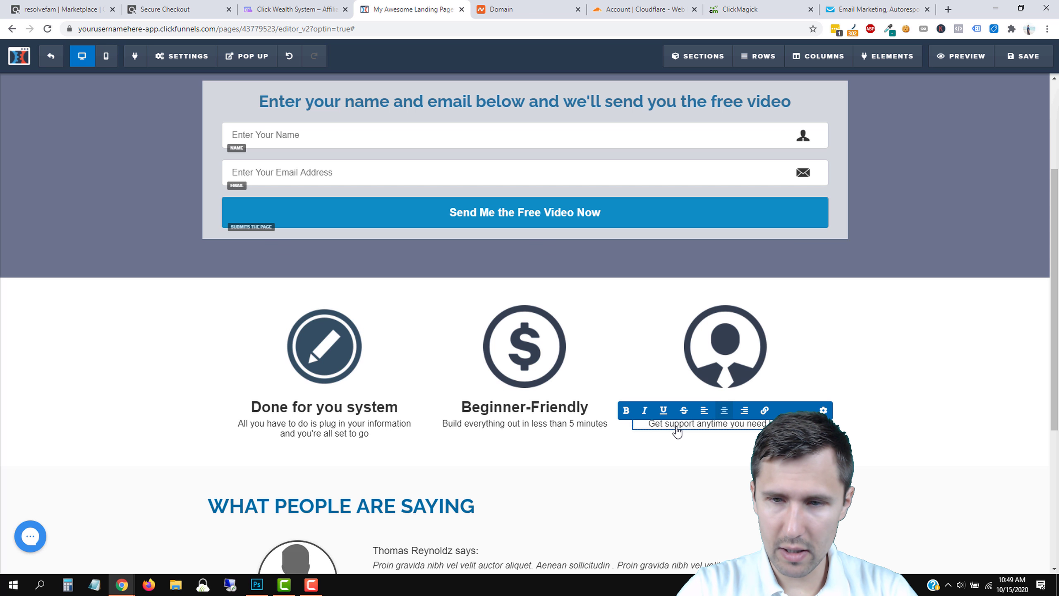
type(" us or as")
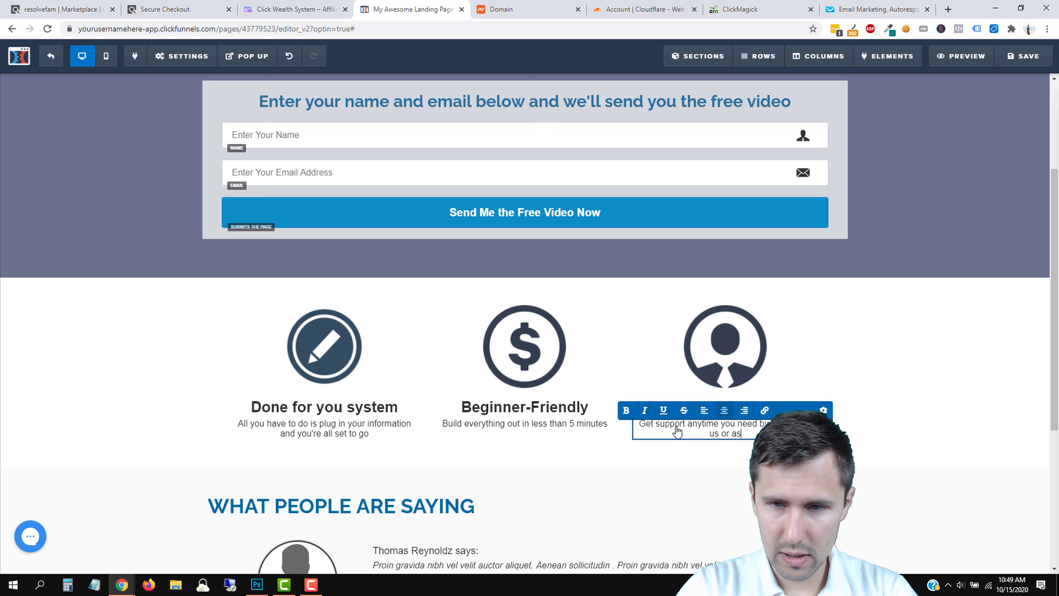
key("BackSpace")
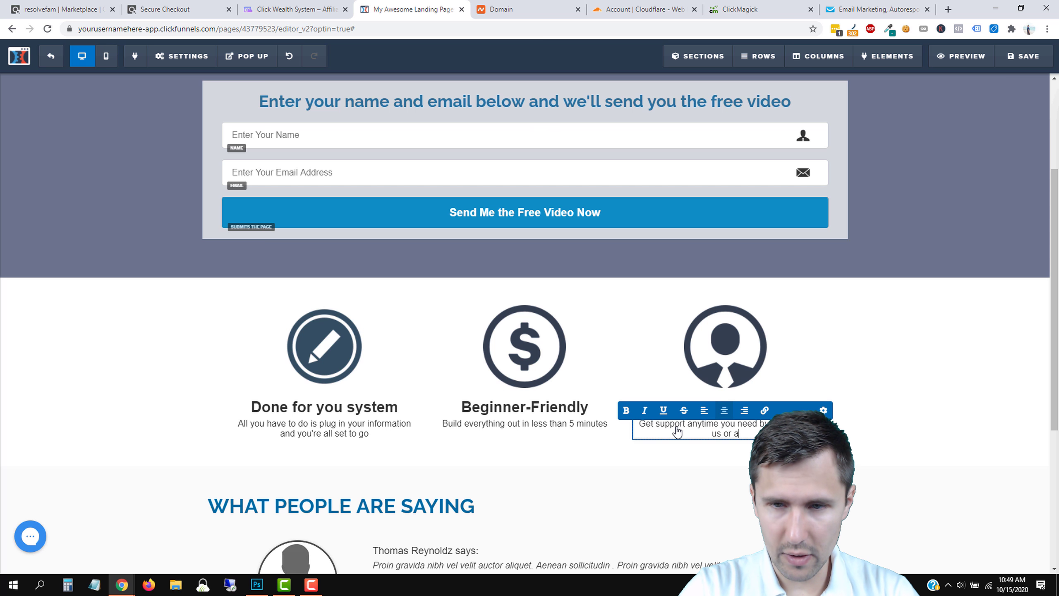
key("BackSpace")
type("joining our")
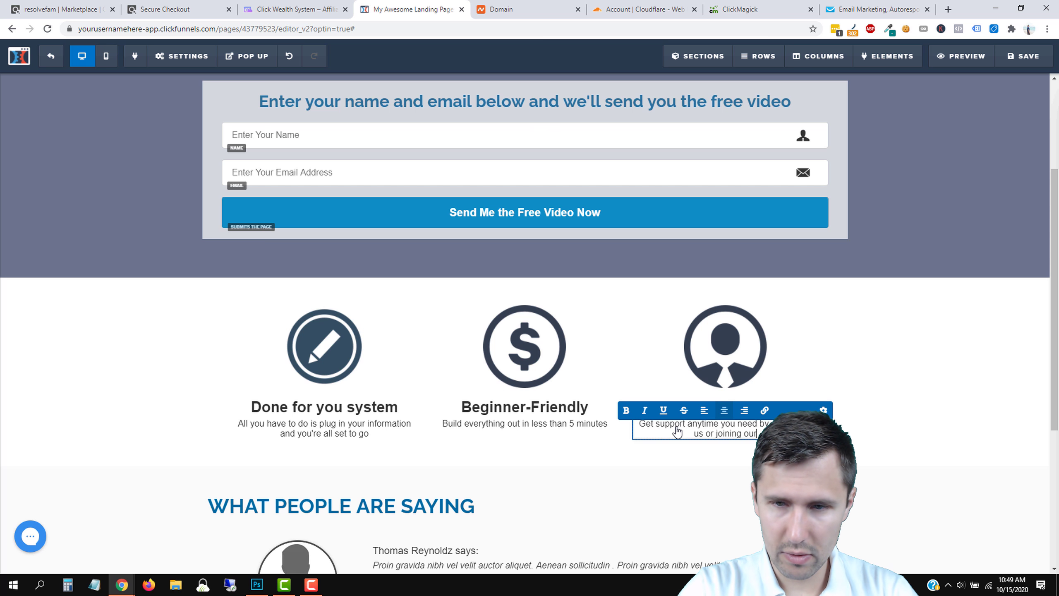
type(" Facebook")
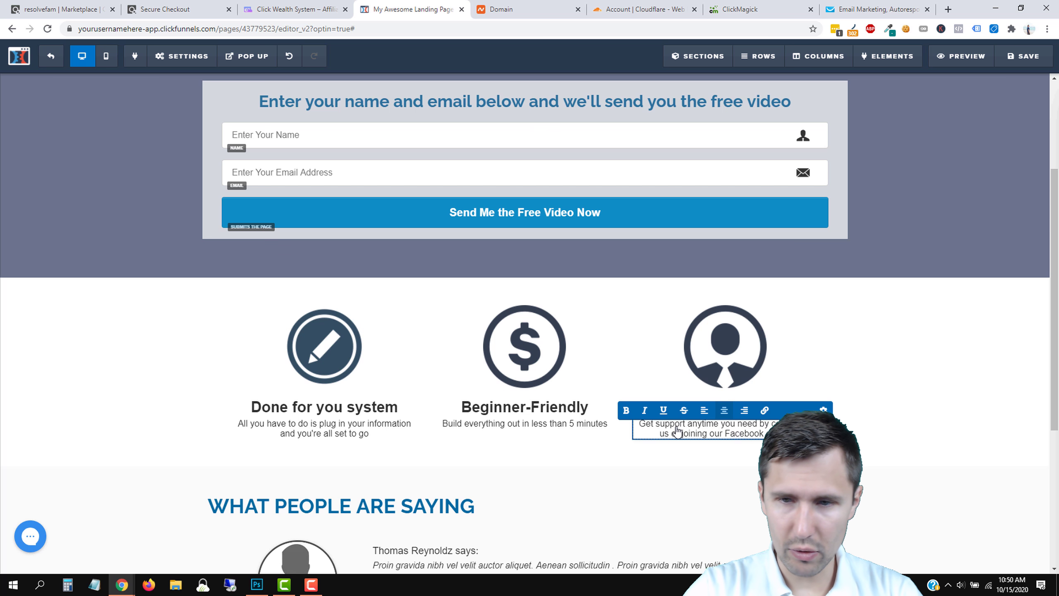
left_click(719, 490)
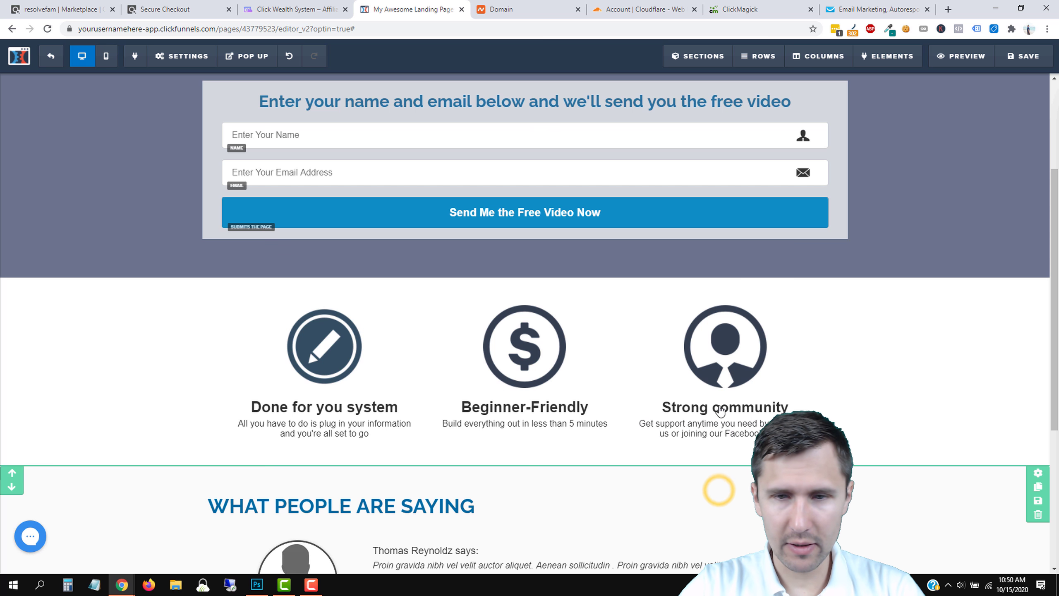
Change the first testimonial to 'This is a great system, really helped me succeed online.'.
scroll(847, 309, "up", 4)
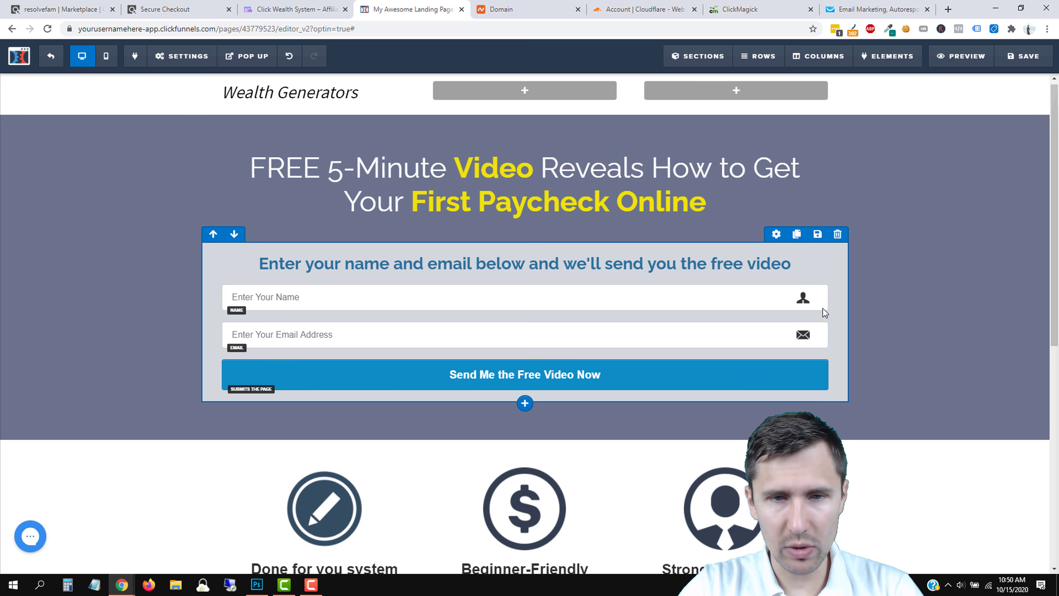
scroll(824, 312, "down", 10)
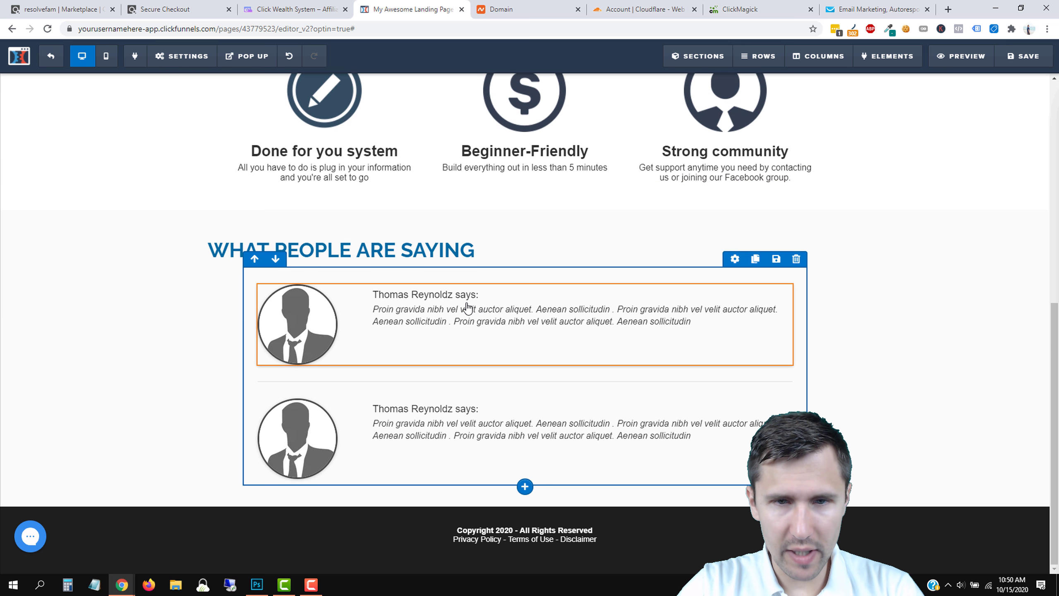
left_click(467, 308)
triple_click(426, 304)
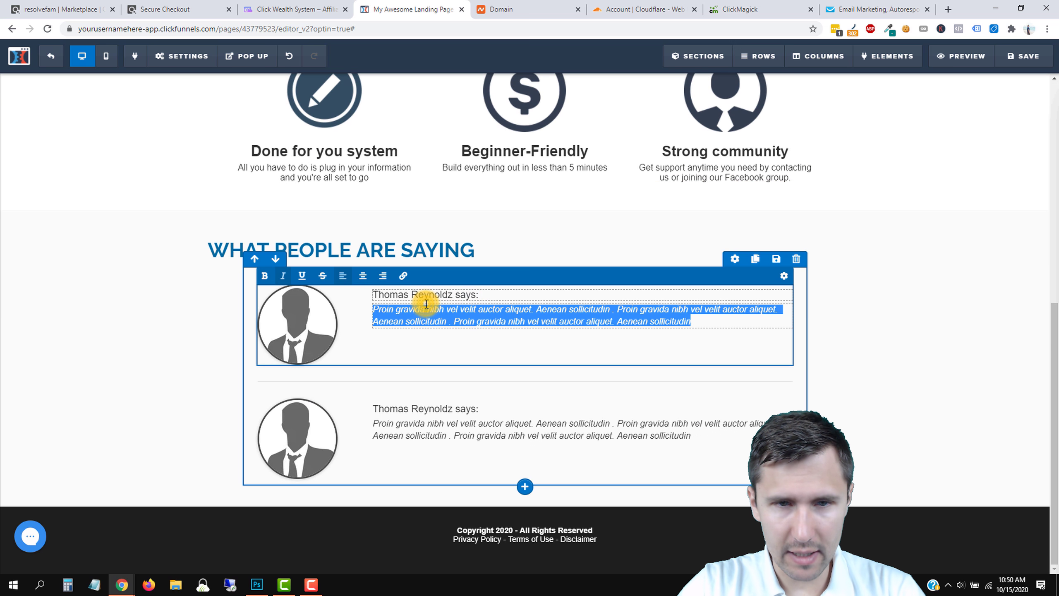
type("This is a")
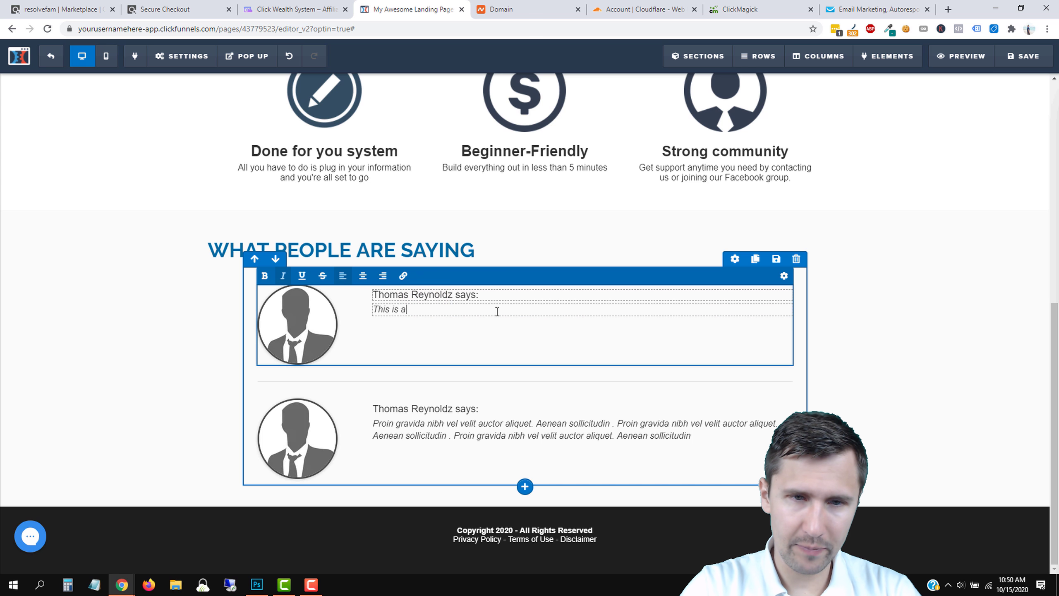
type(" great system, reall")
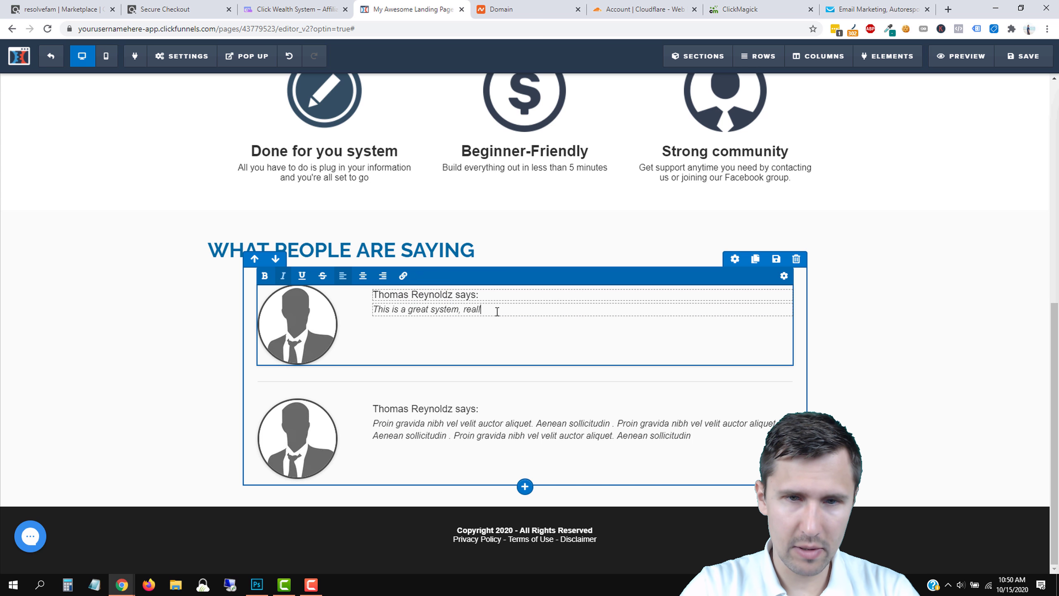
type("y helped me succeed ")
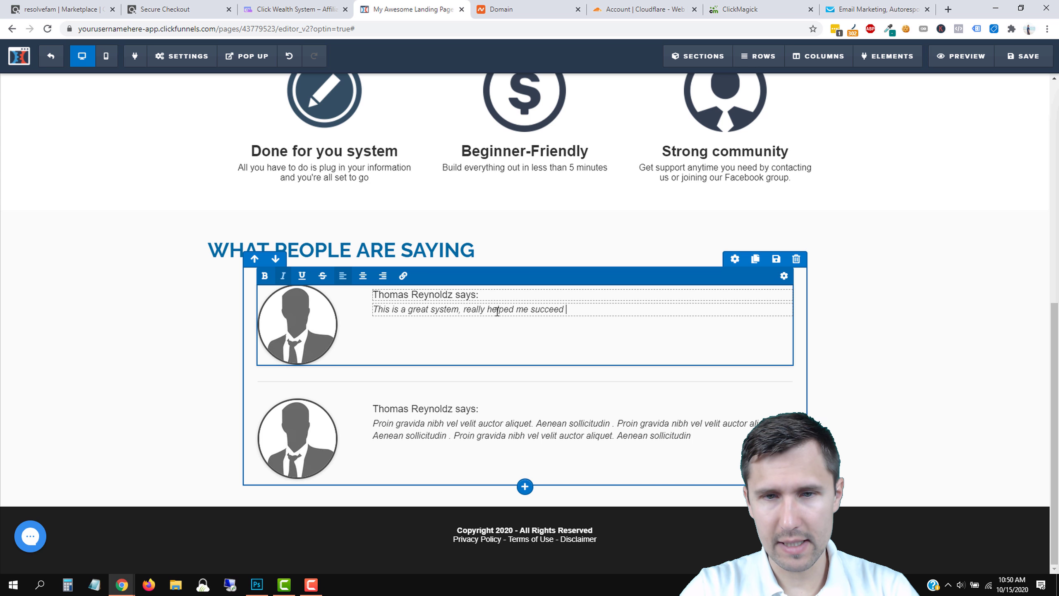
type("online.")
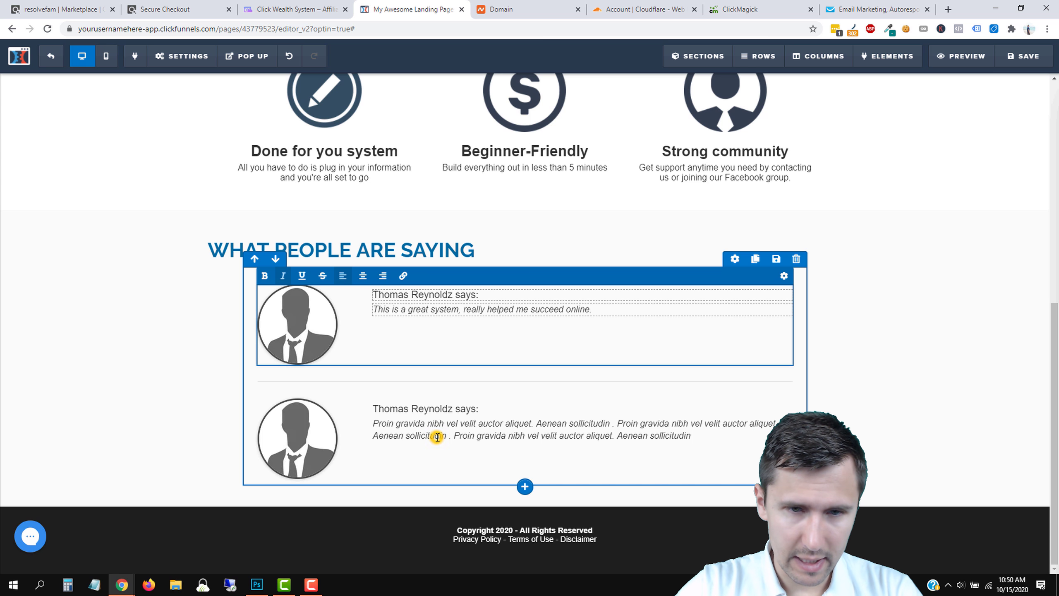
Edit the second testimonial's author name and quote to 'I couldn't have done it without this awesome system.'.
left_click(437, 437)
triple_click(422, 433)
left_click(429, 408)
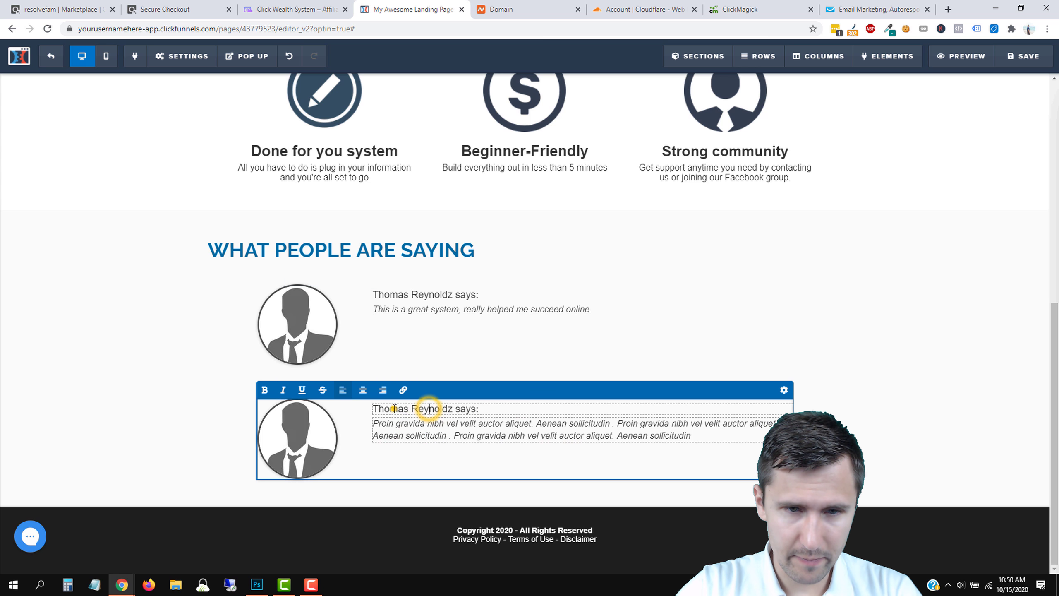
double_click(394, 408)
type("V")
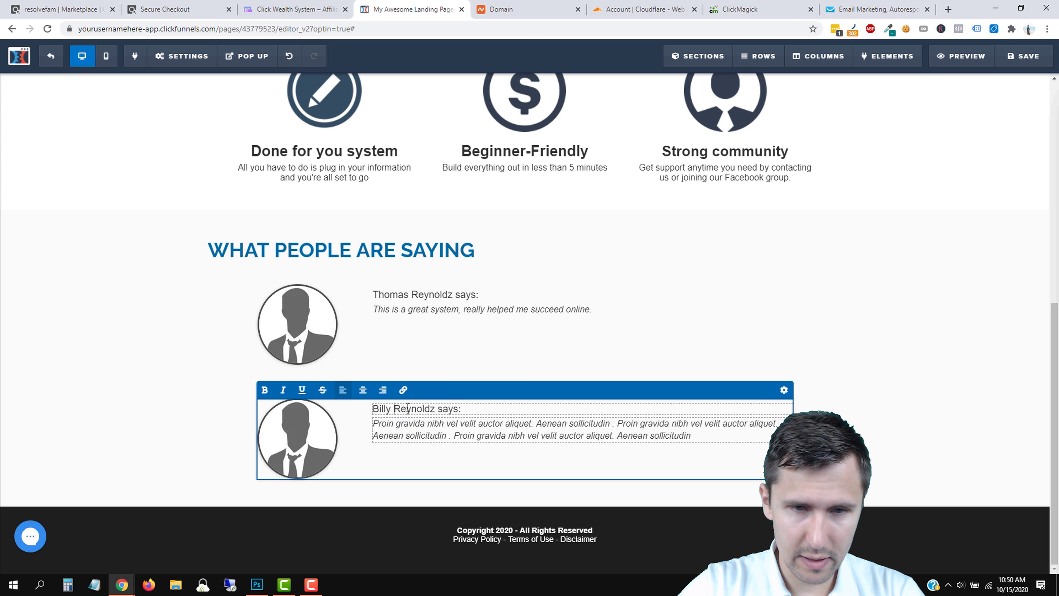
type("V")
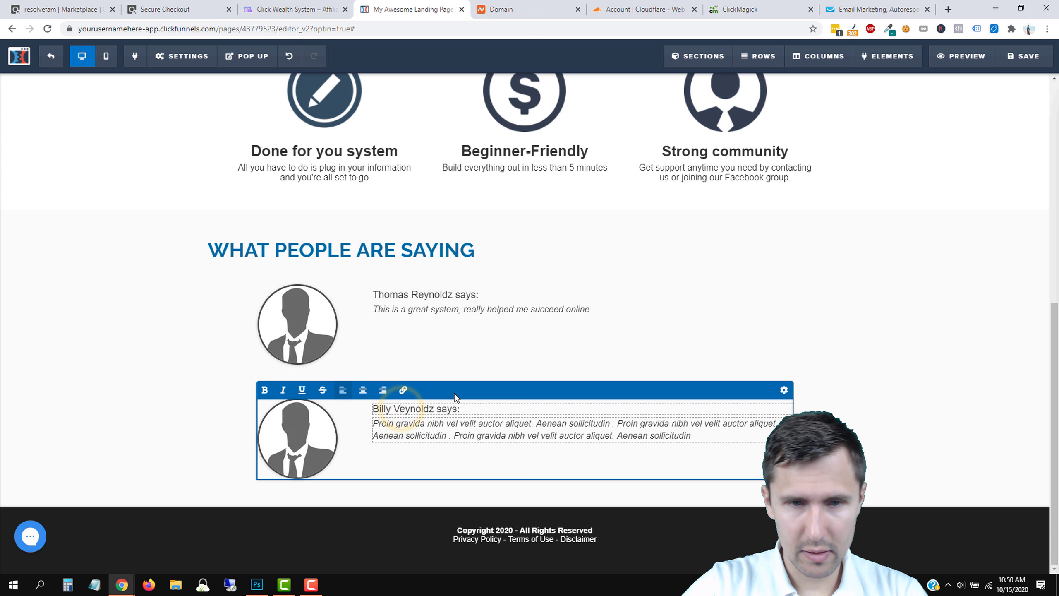
triple_click(418, 430)
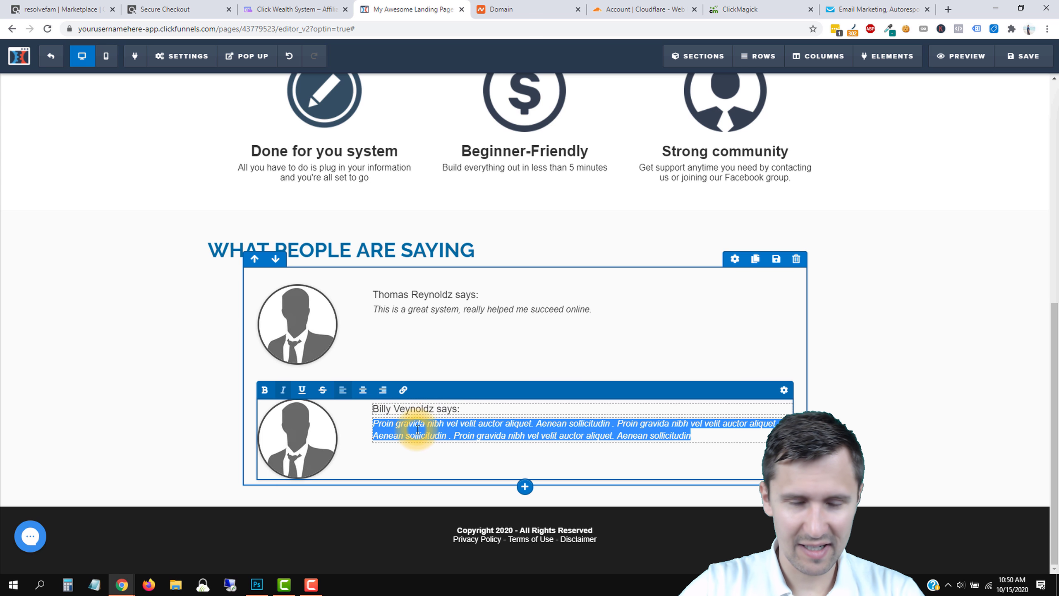
type("I couldn't have done it without this awesome system.")
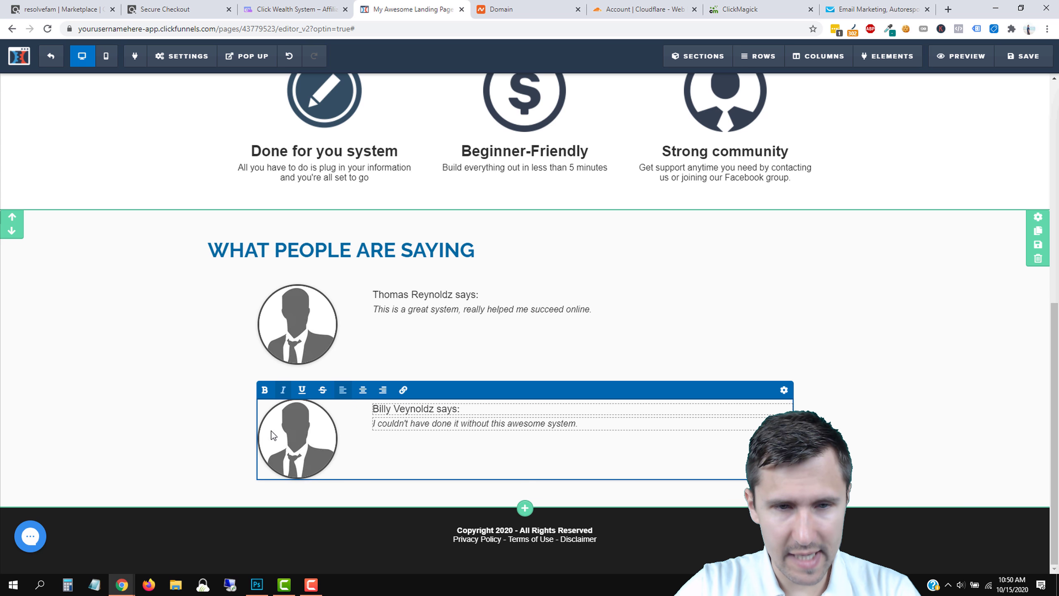
left_click(163, 387)
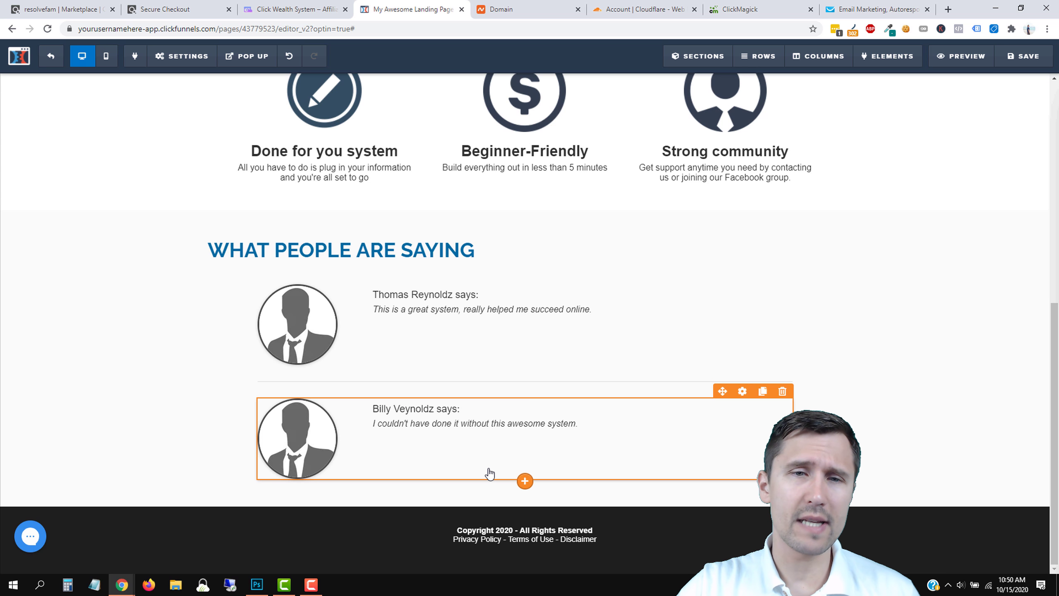
scroll(490, 474, "up", 10)
scroll(490, 470, "down", 10)
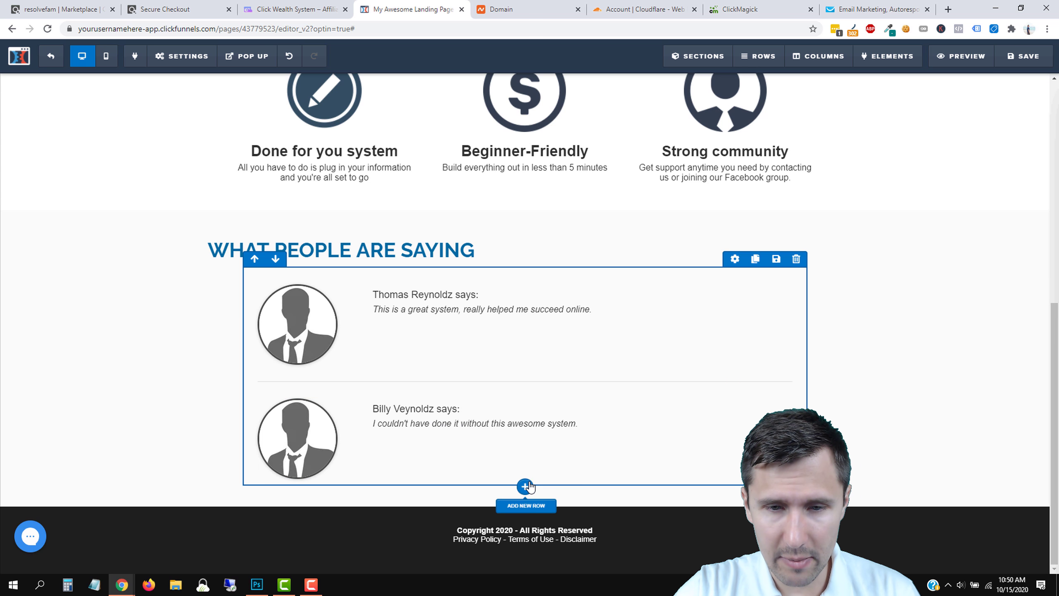
Add a one-column row with the paragraph 'Disclaimer: these are testimonials and not guaranteed results.'.
left_click(527, 507)
left_click(839, 113)
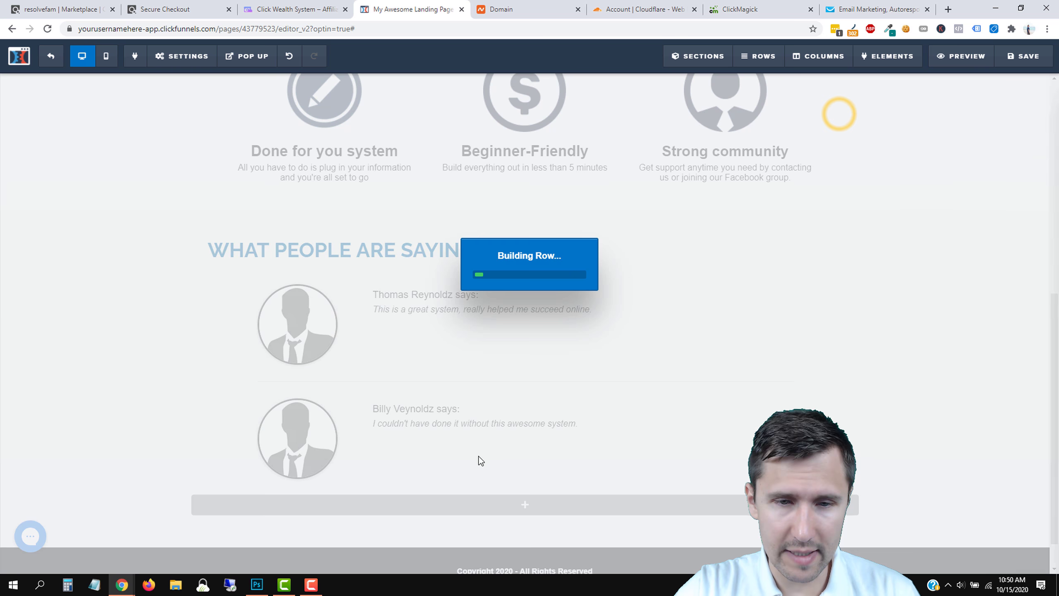
left_click(483, 502)
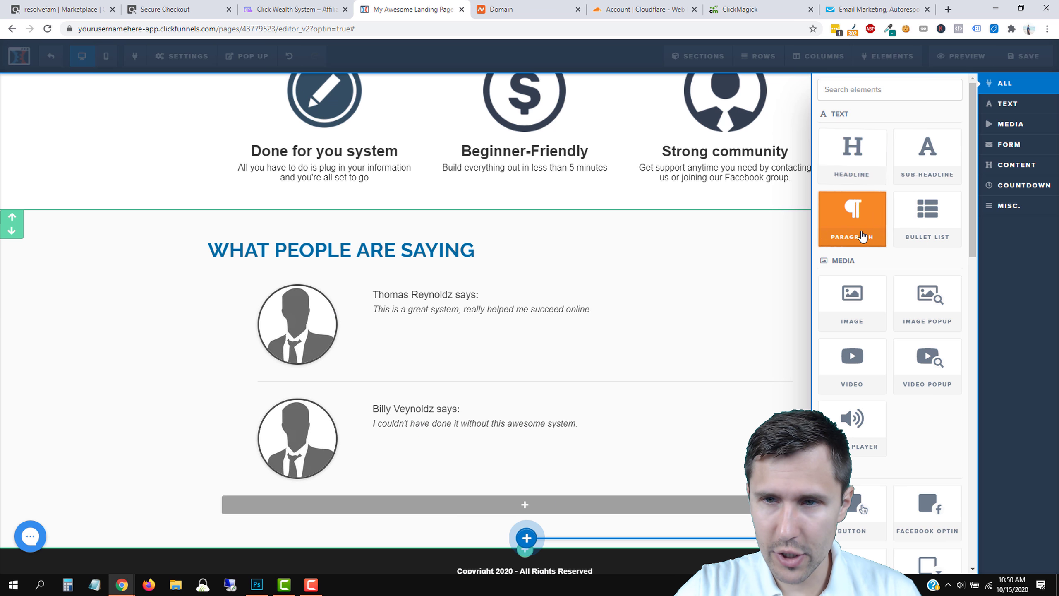
left_click(856, 225)
triple_click(430, 502)
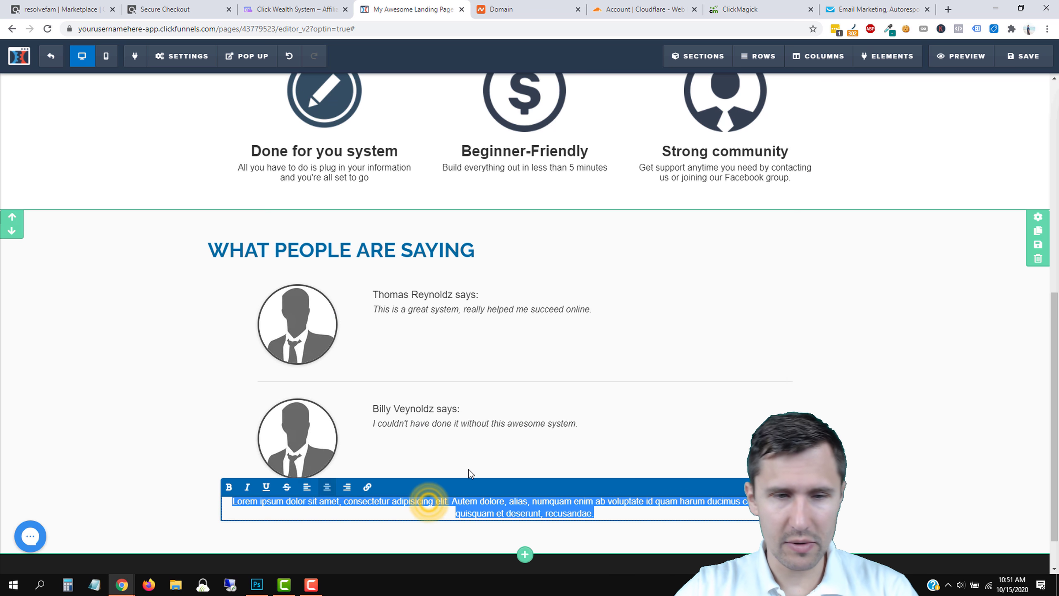
type("Disclaimer: these")
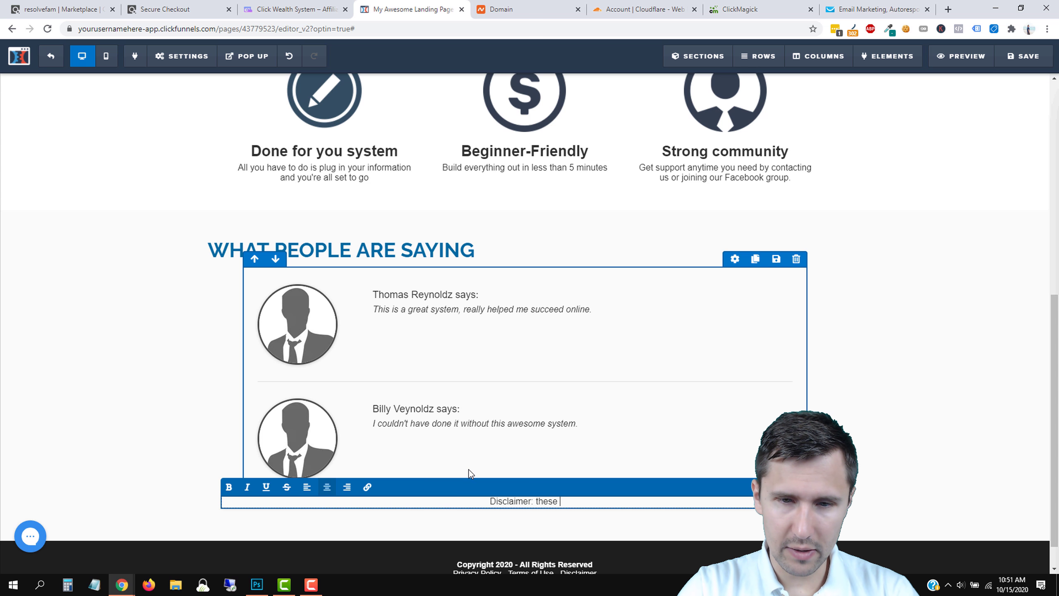
type(" are testimonials ")
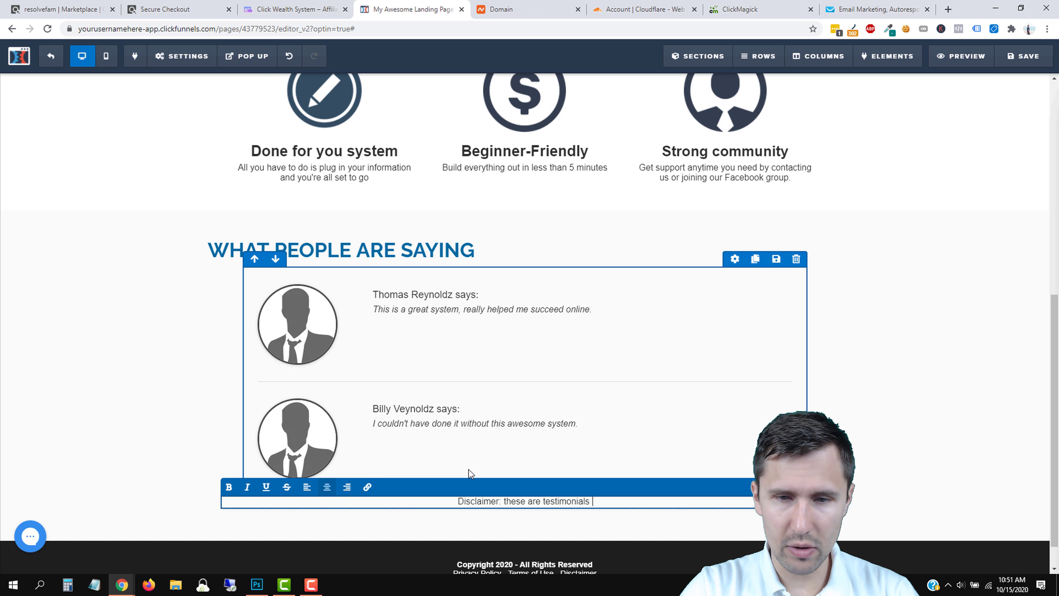
type("and not ")
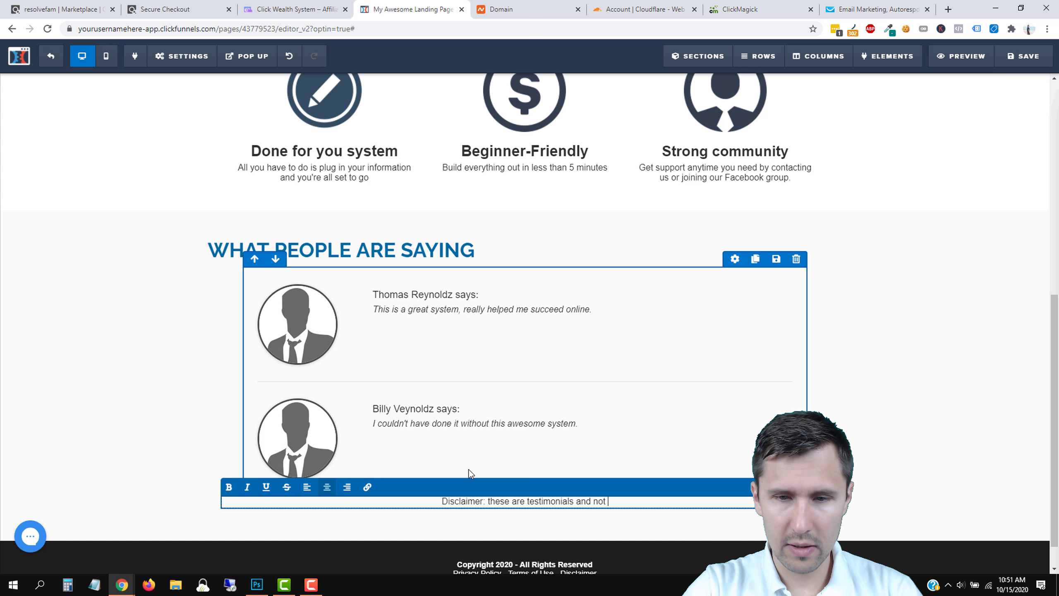
type("guaranteed results.")
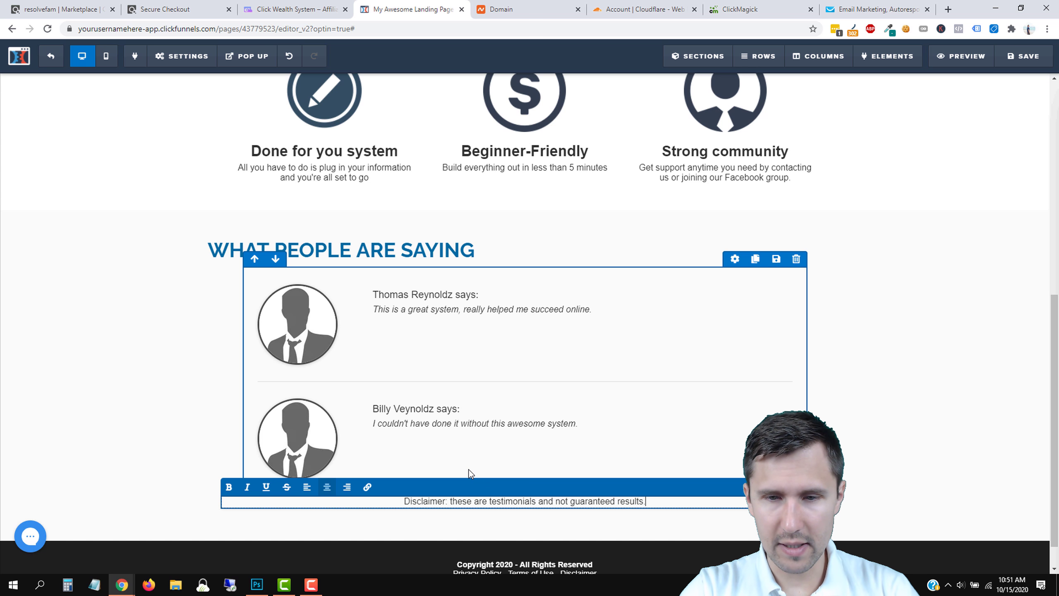
left_click(118, 345)
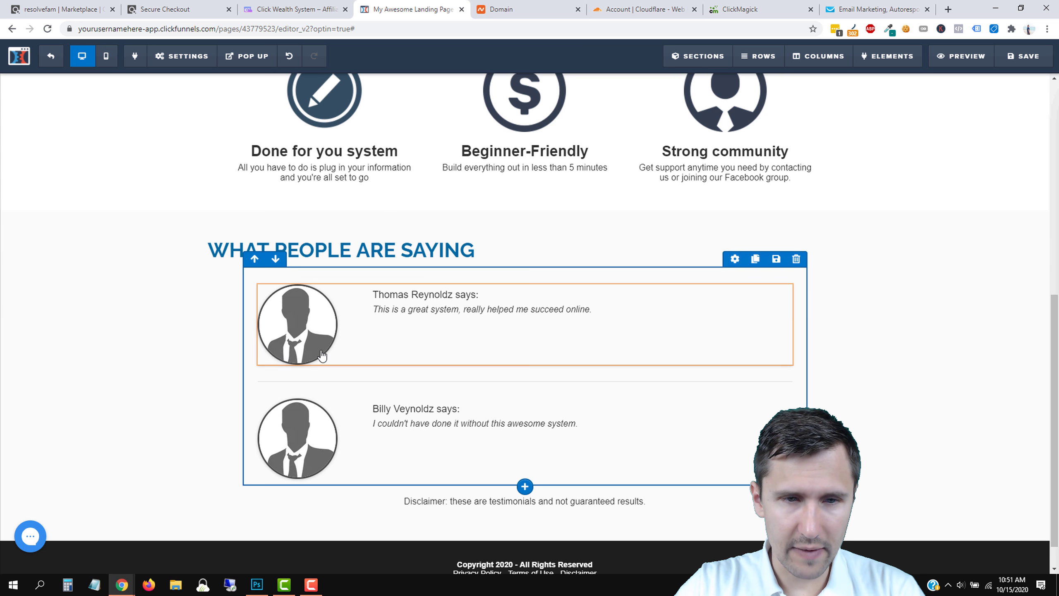
left_click(320, 330)
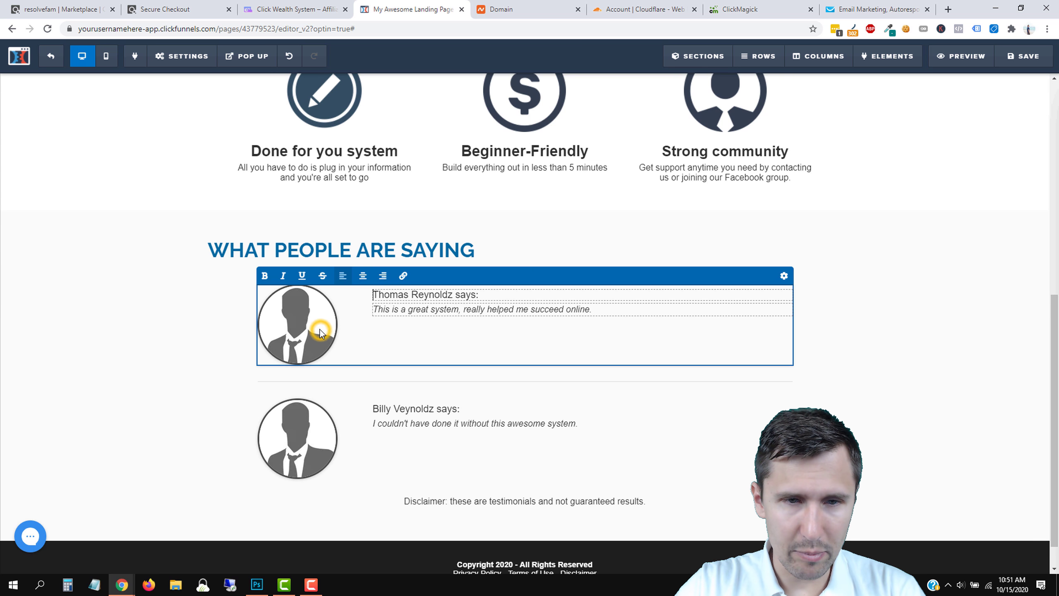
Give the first testimonial a Pixabay 'man' stock photo of a bearded man.
left_click(785, 275)
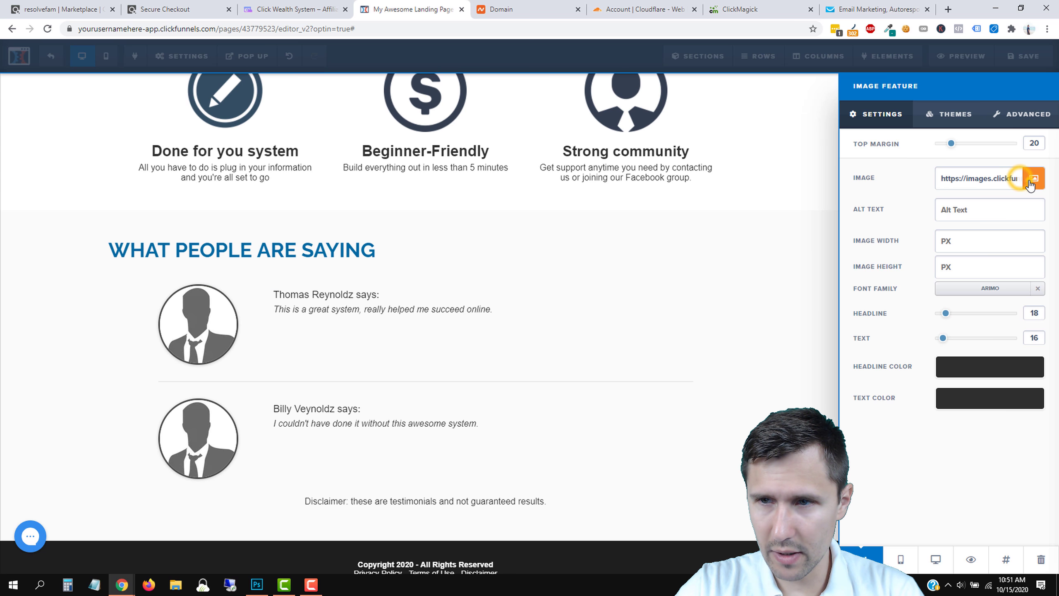
left_click(1031, 183)
left_click(94, 97)
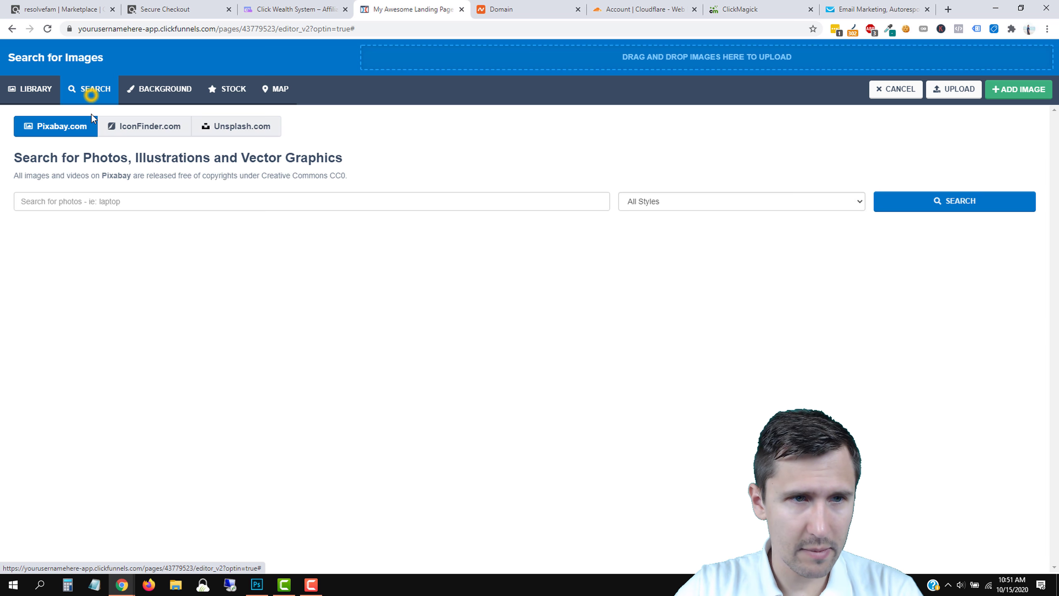
left_click(86, 205)
type("man")
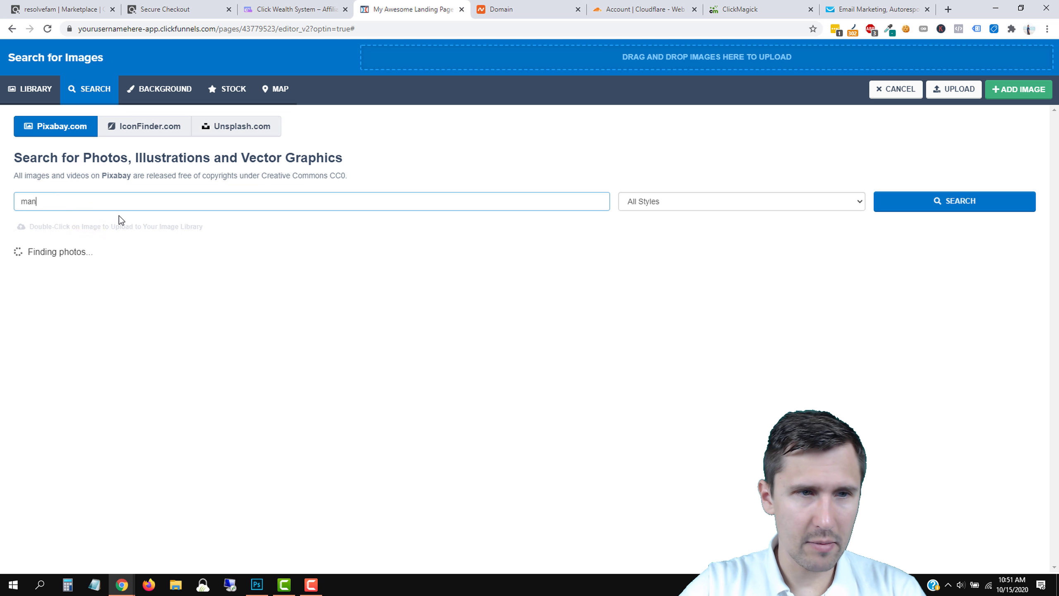
scroll(532, 388, "down", 2)
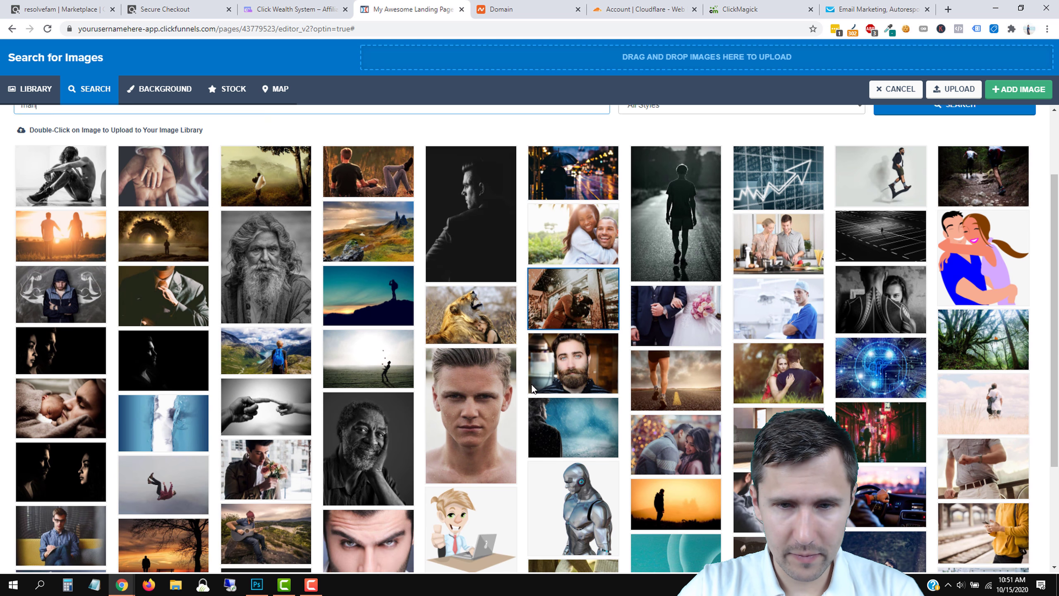
left_click(545, 356)
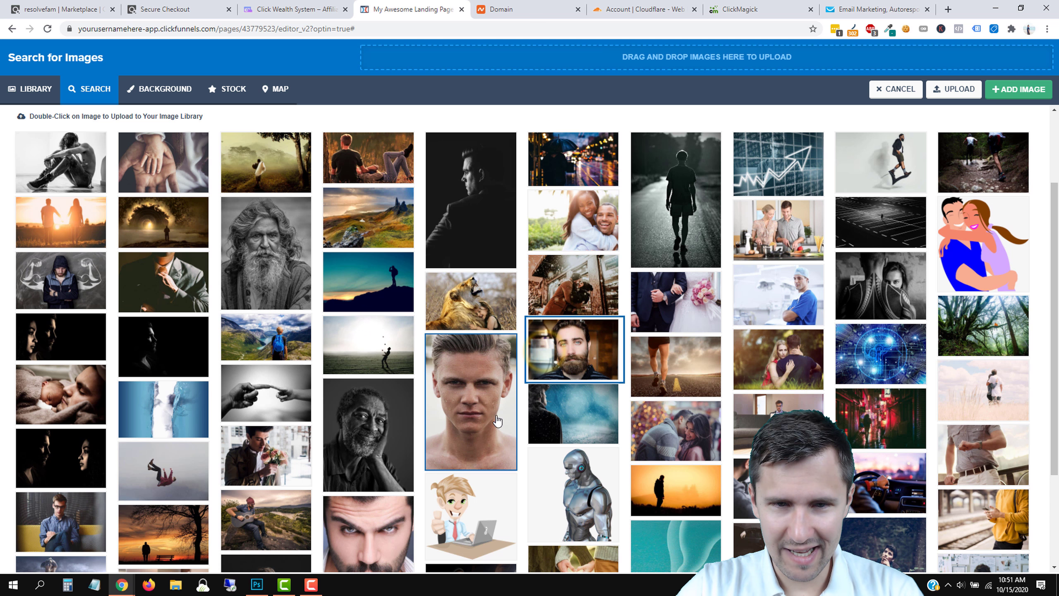
scroll(582, 404, "up", 1)
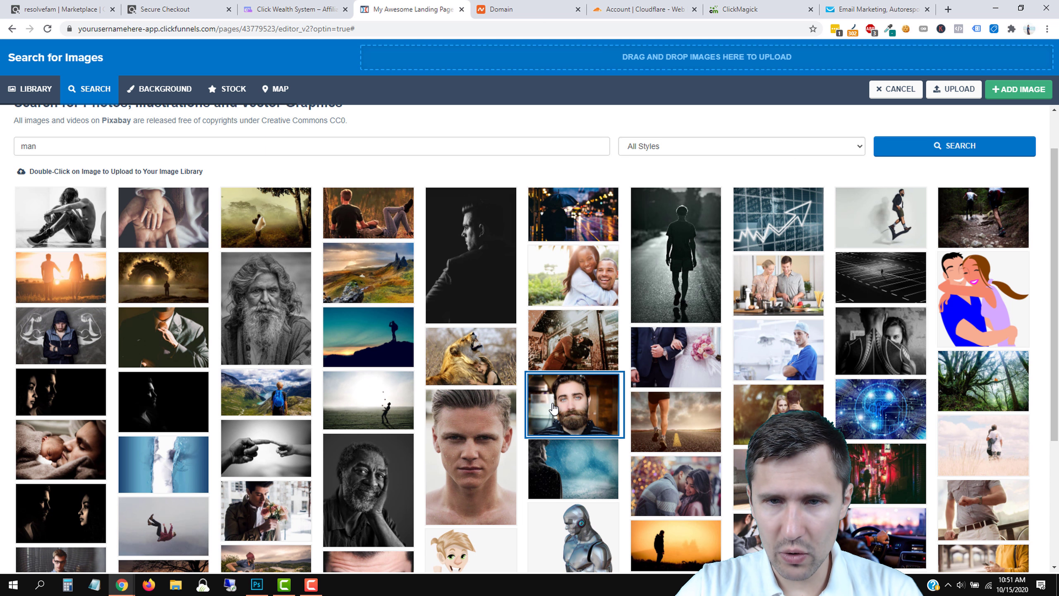
double_click(577, 402)
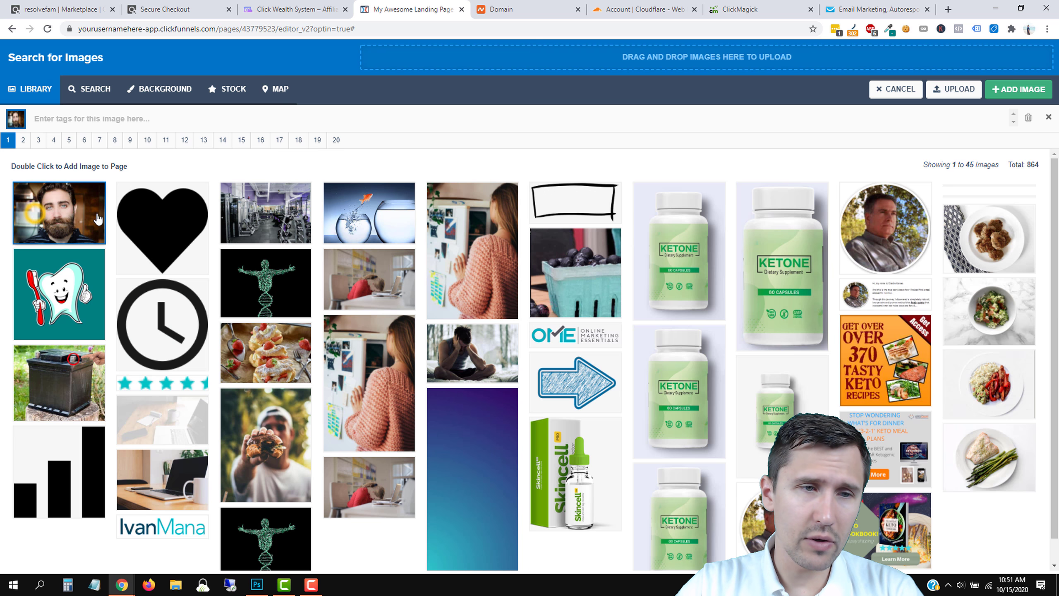
left_click(1018, 90)
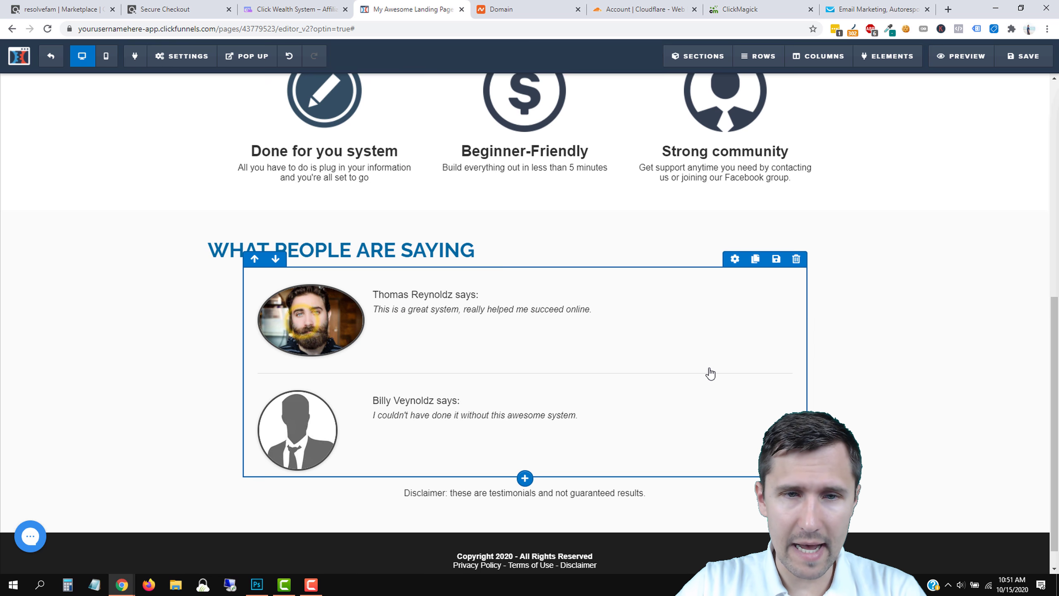
scroll(688, 367, "up", 4)
scroll(667, 361, "down", 4)
Give the second testimonial a Pixabay stock photo of an old man in a hat.
left_click(303, 411)
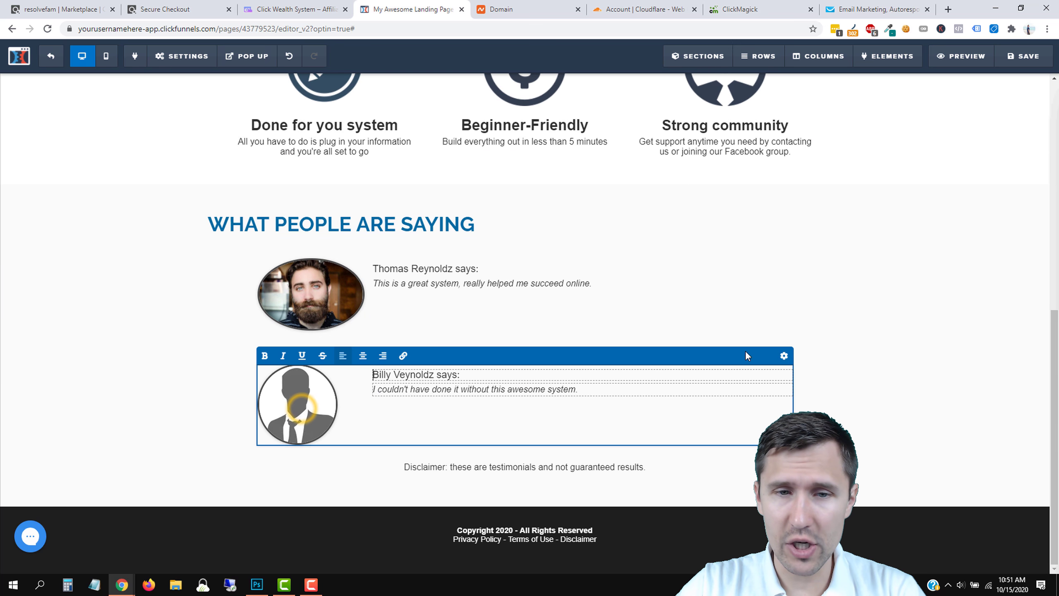
left_click(780, 357)
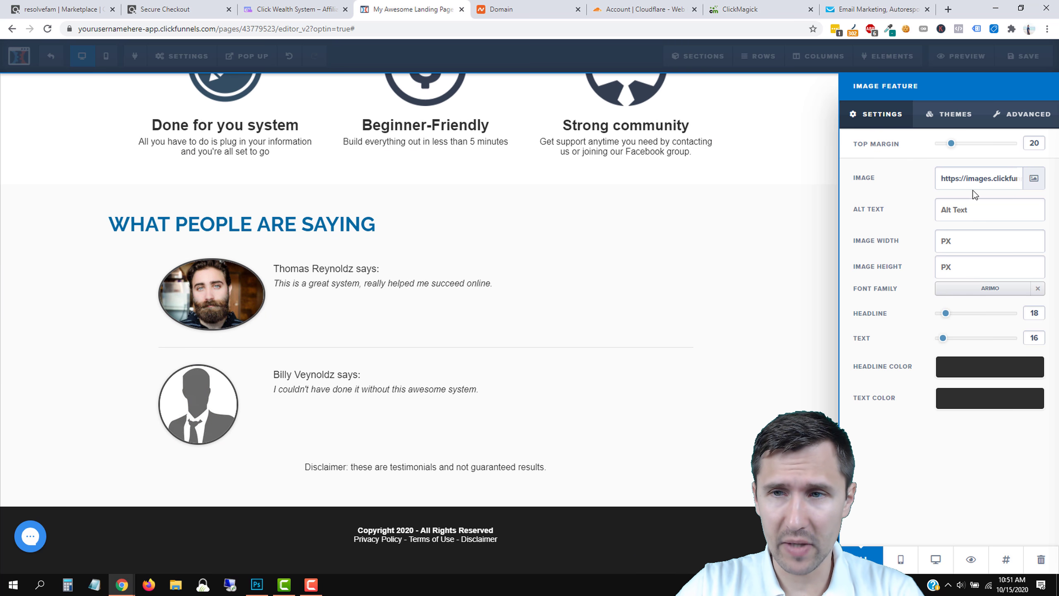
left_click(1035, 179)
left_click(93, 89)
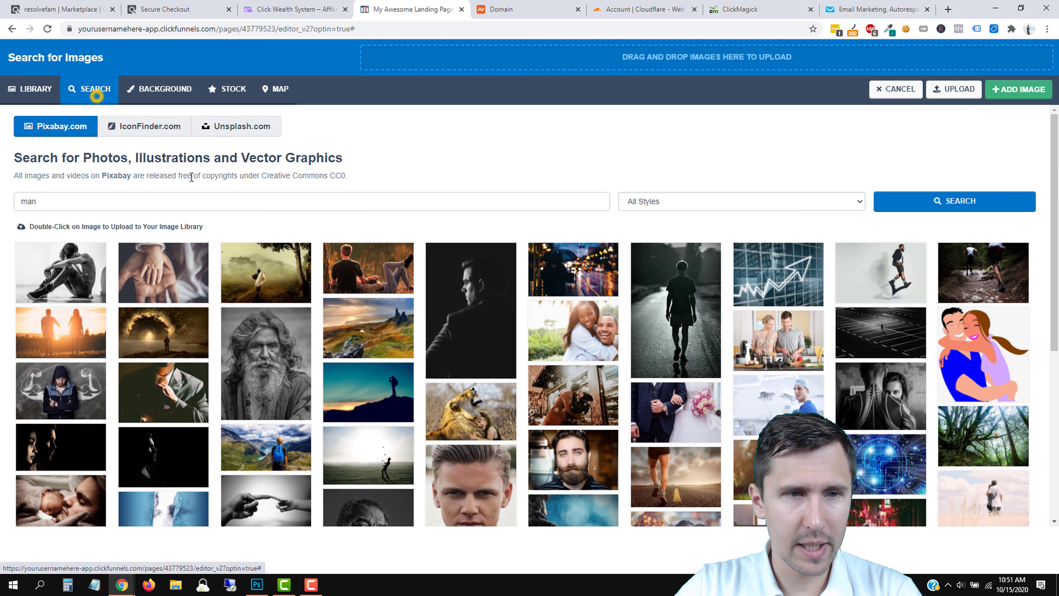
double_click(151, 201)
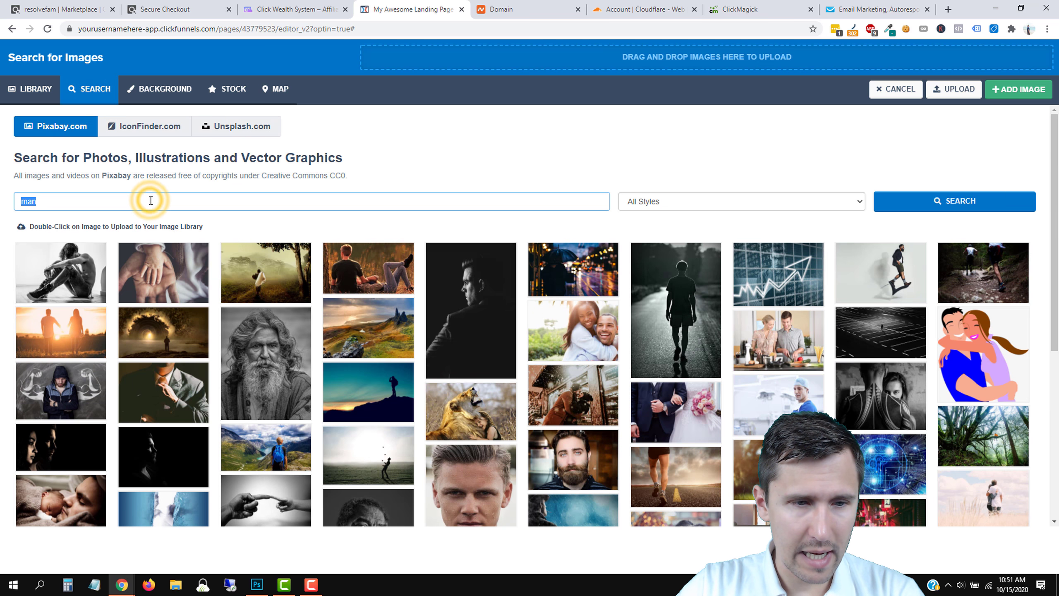
scroll(478, 352, "down", 3)
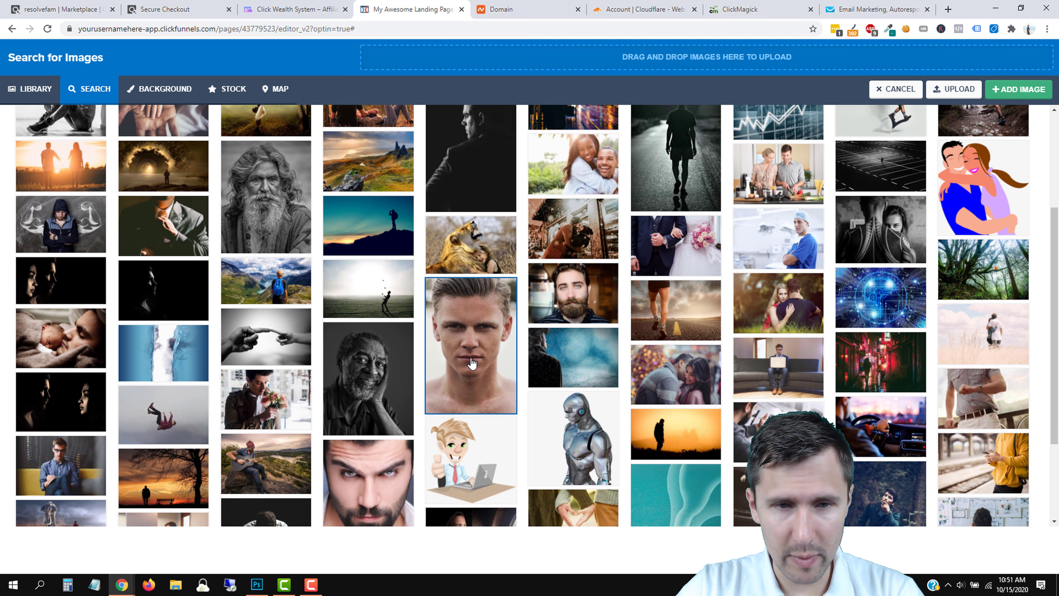
scroll(417, 396, "down", 1)
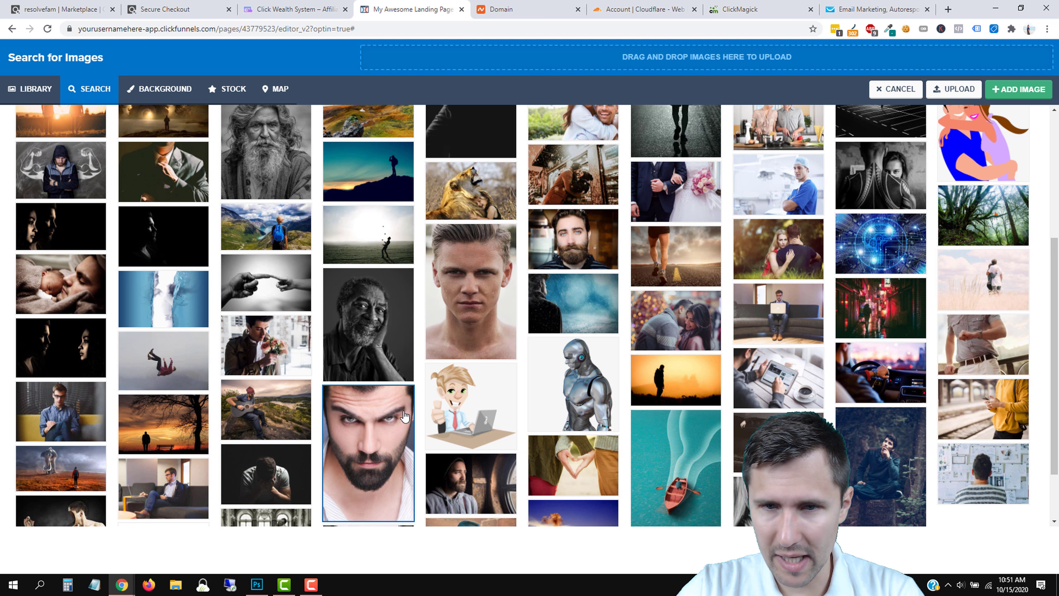
scroll(349, 433, "down", 2)
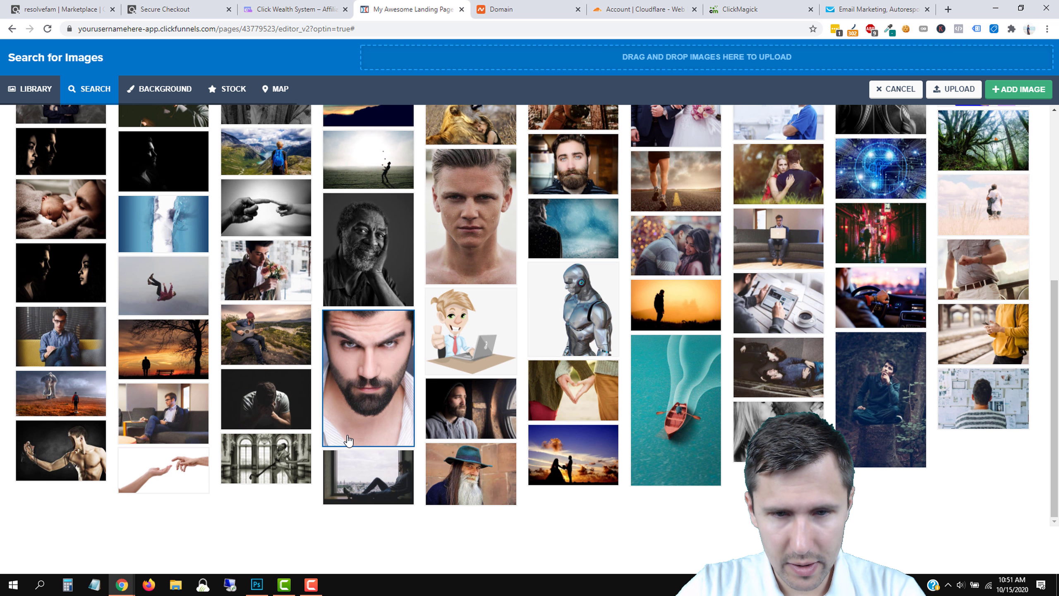
left_click(451, 476)
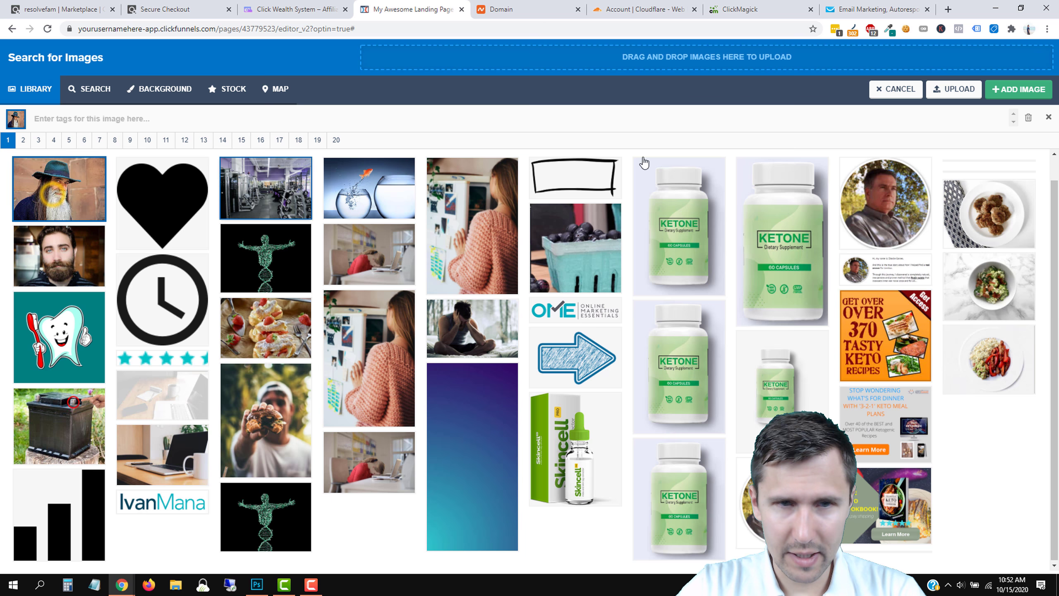
left_click(1017, 90)
left_click(567, 329)
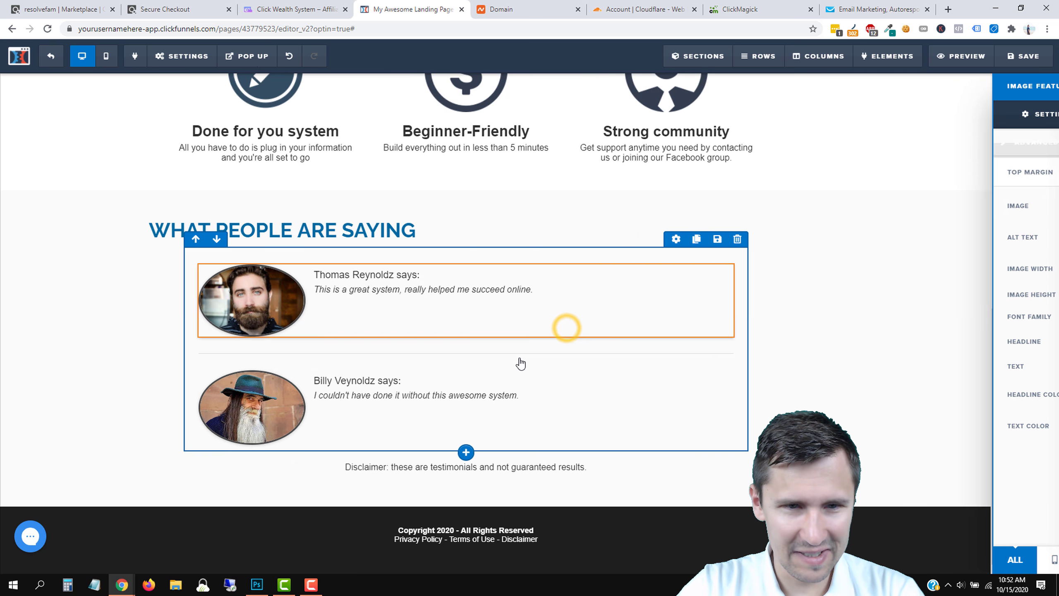
Browse stock images for the pencil and dollar feature icons, then cancel, keeping the originals.
scroll(836, 356, "up", 3)
left_click(320, 233)
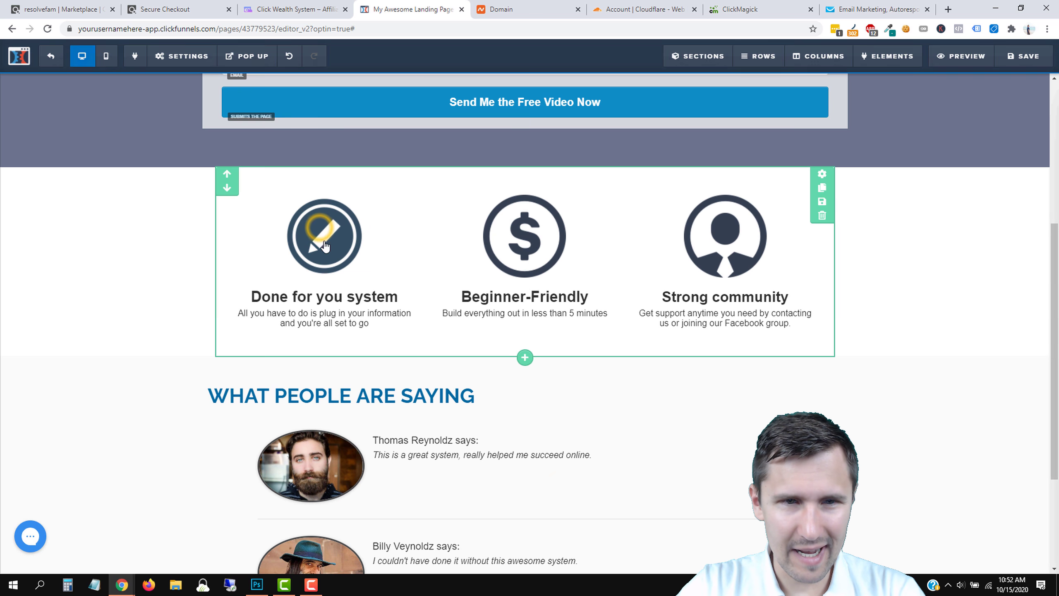
left_click(284, 267)
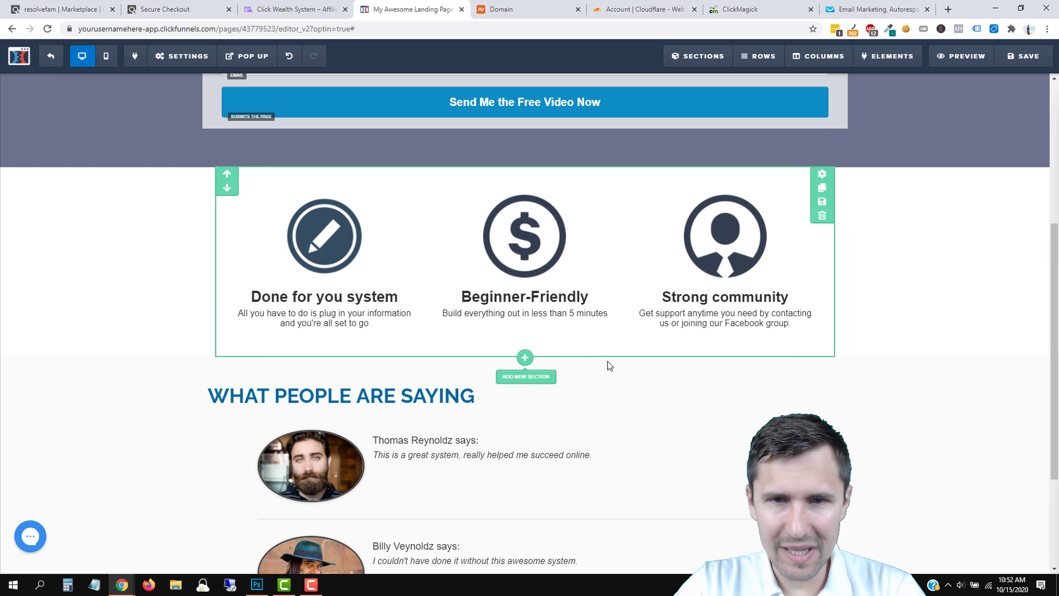
left_click(522, 241)
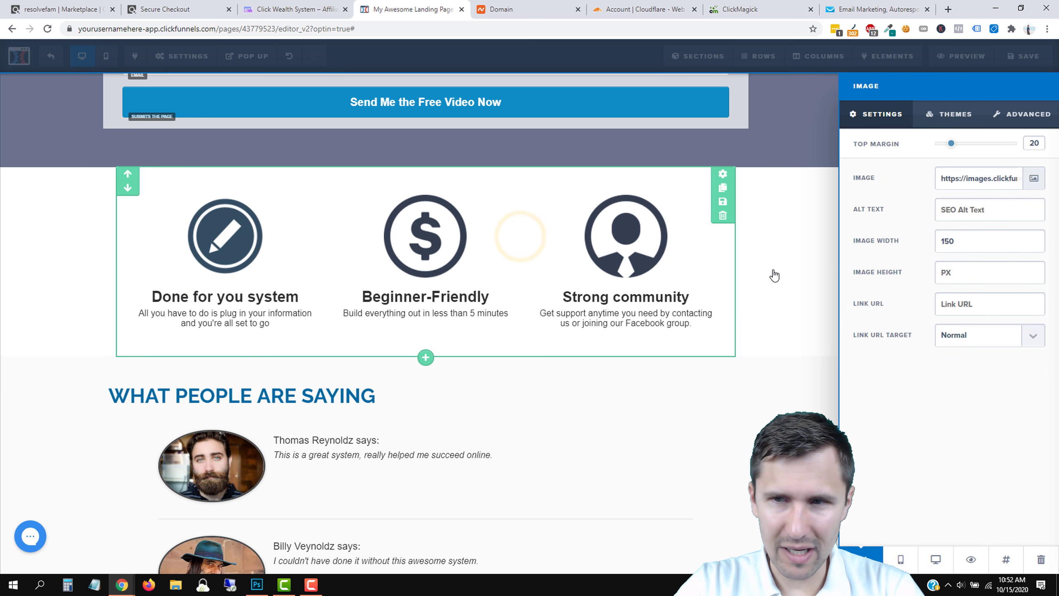
left_click(1035, 180)
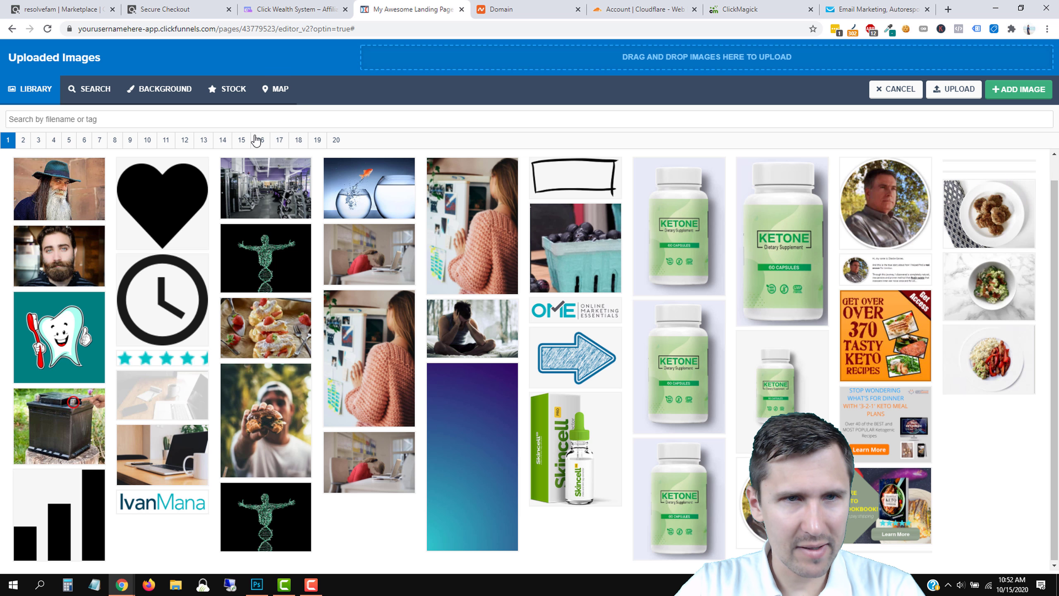
left_click(227, 95)
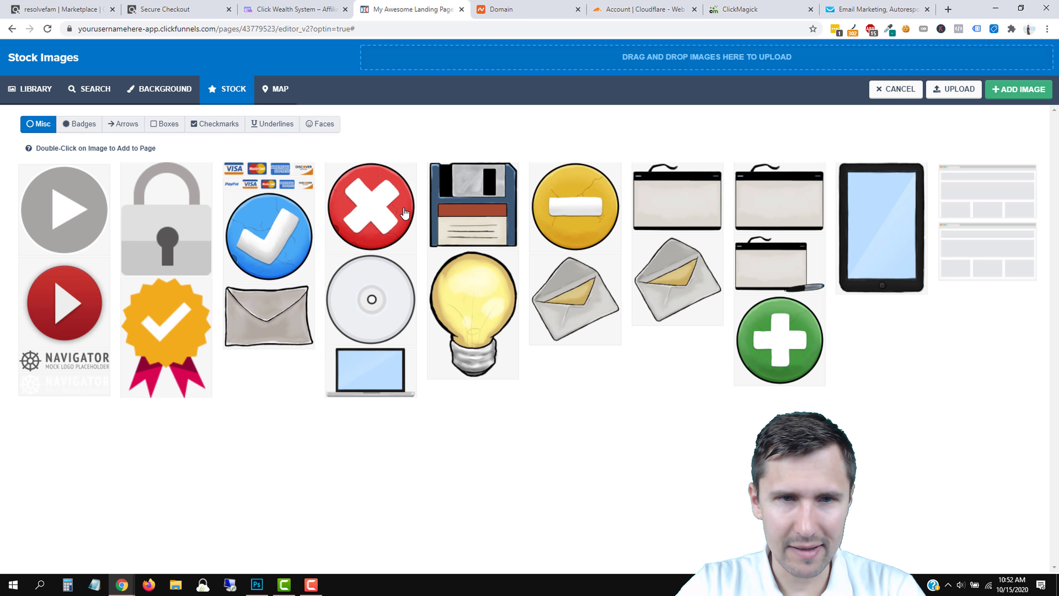
left_click(881, 92)
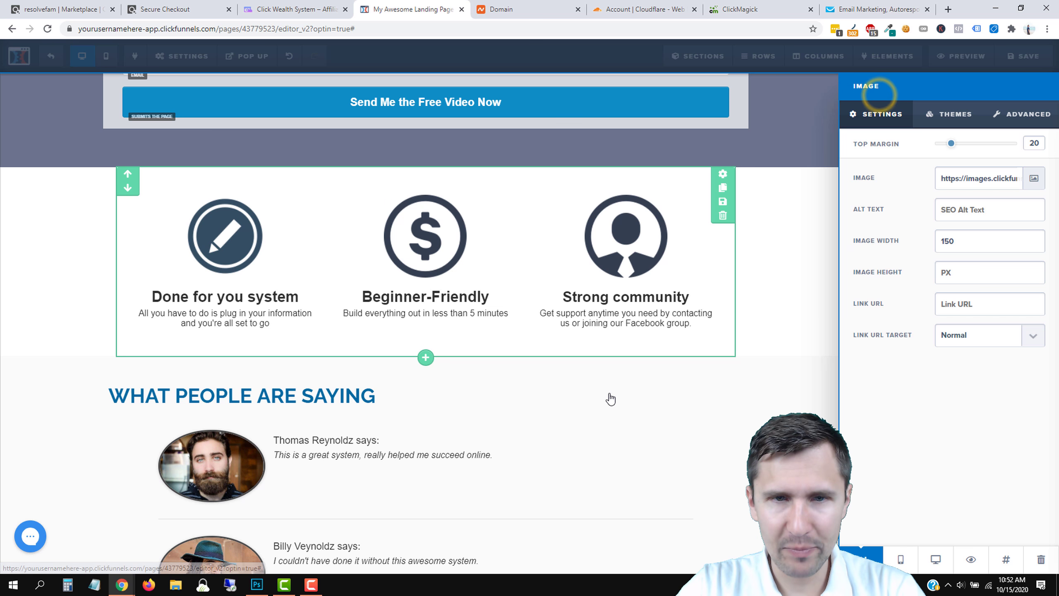
left_click(681, 393)
scroll(688, 399, "up", 1)
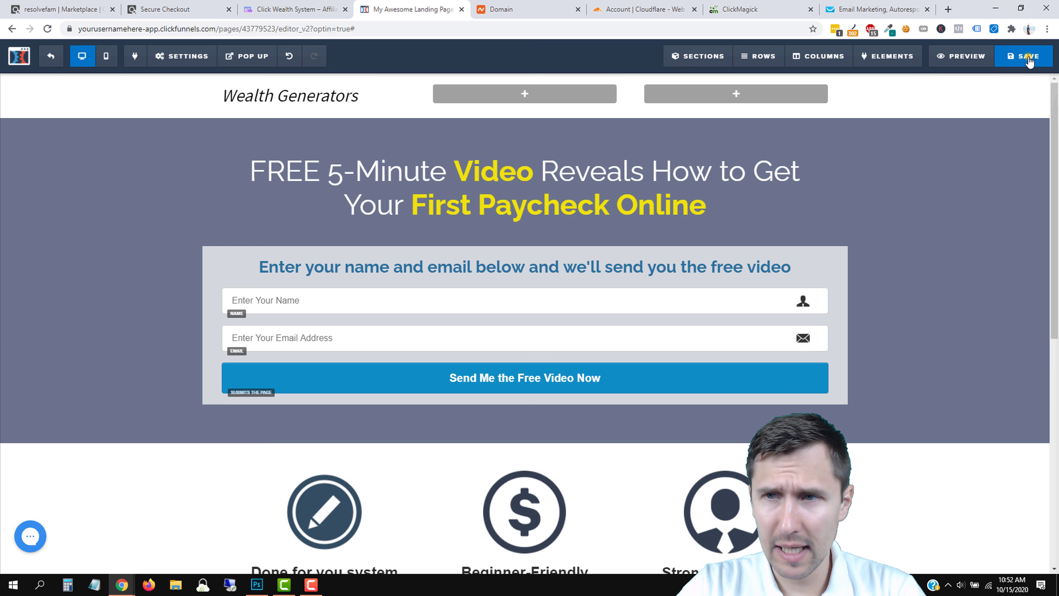
Set the SEO Meta Data title to 'Click Wealth System' and save the opt-in page.
left_click(1023, 56)
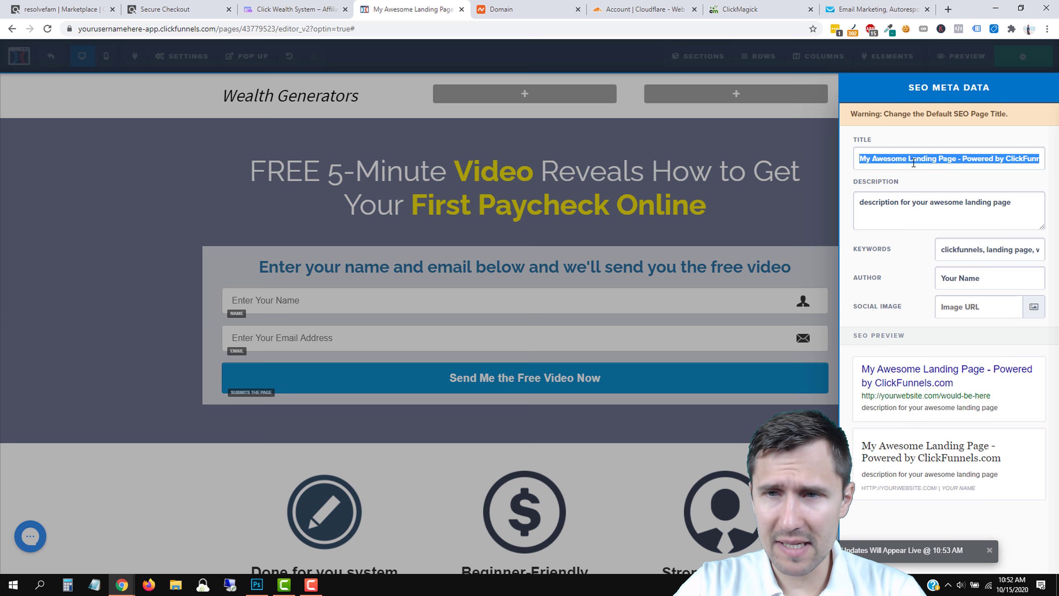
triple_click(911, 162)
type("Click Weealth")
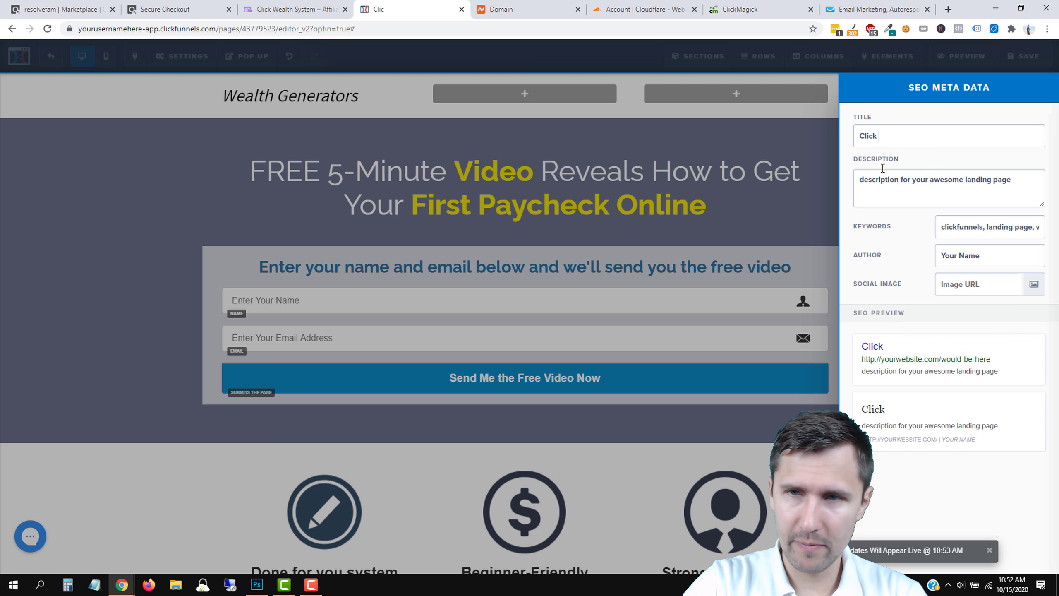
key("BackSpace")
key("BackSpace")
key("BackSpace")
key("BackSpace")
key("BackSpace")
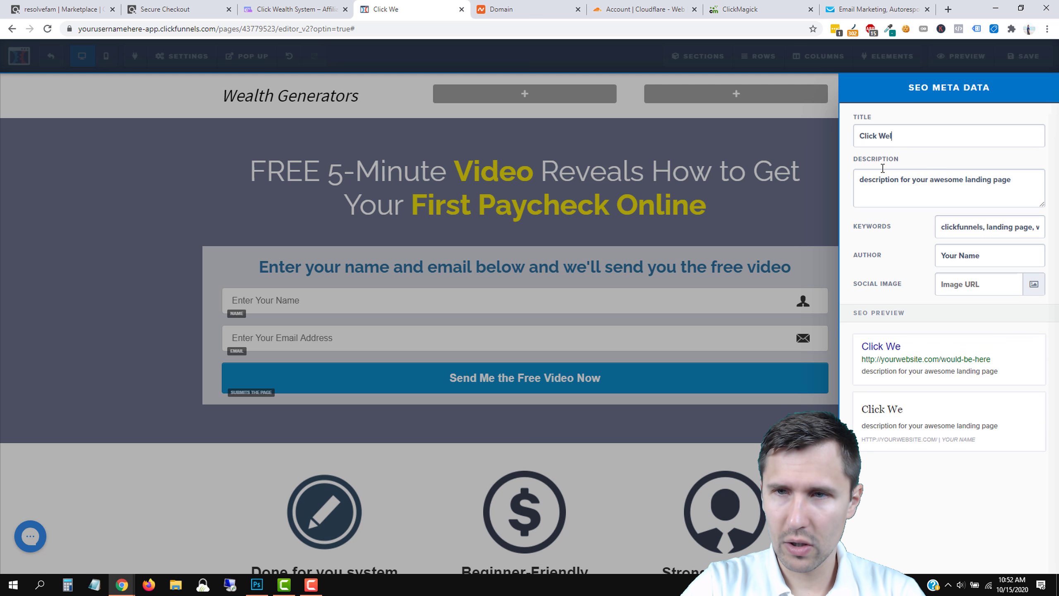
key("BackSpace")
key("BackSpace")
type("alth System")
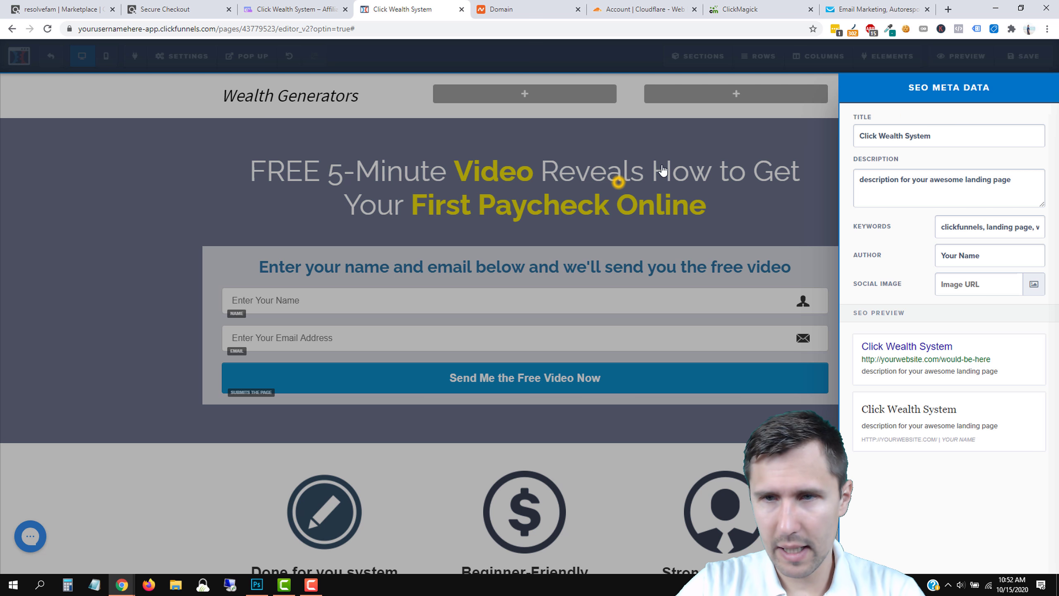
left_click(619, 182)
left_click(1028, 58)
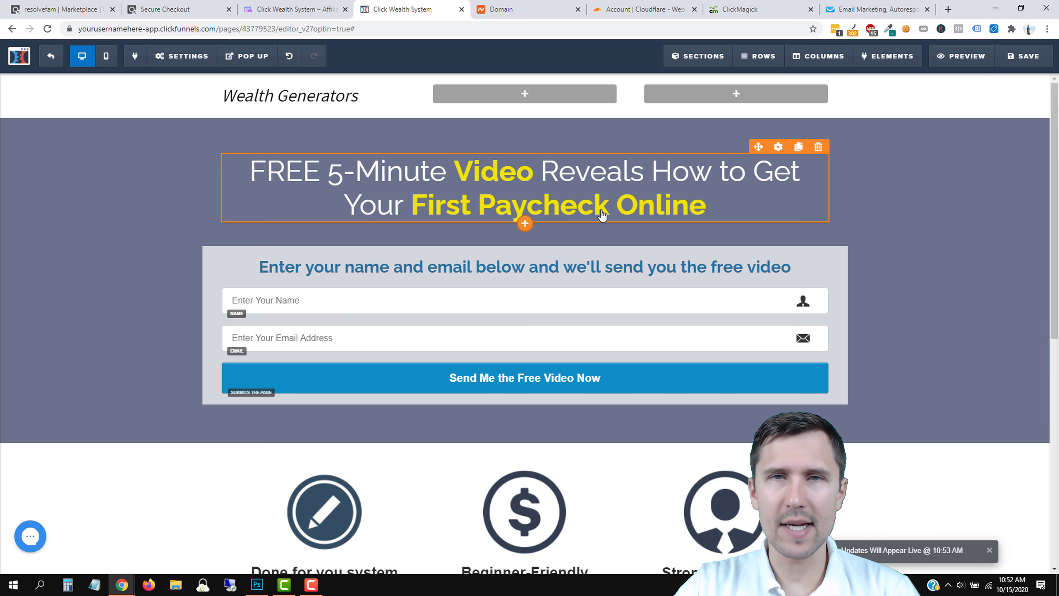
scroll(501, 244, "down", 5)
scroll(499, 241, "down", 5)
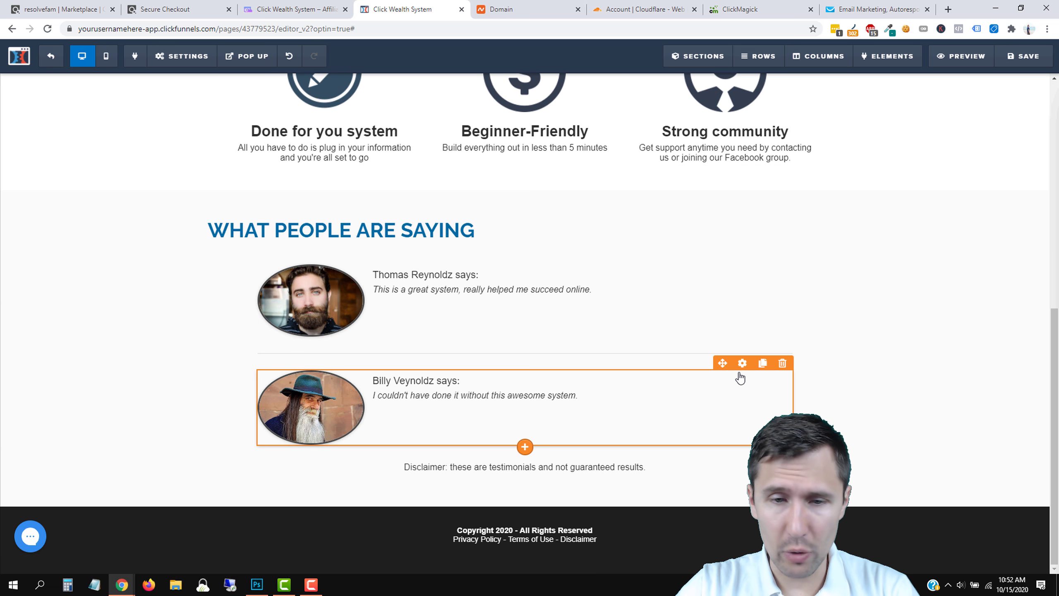
scroll(734, 350, "up", 5)
scroll(705, 343, "up", 5)
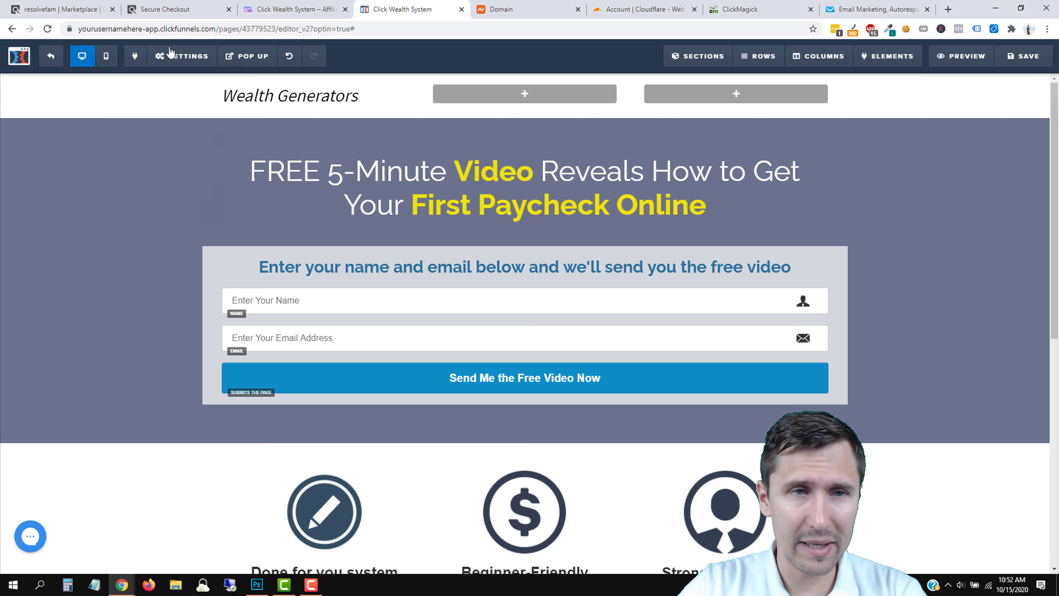
mouse_move(170, 52)
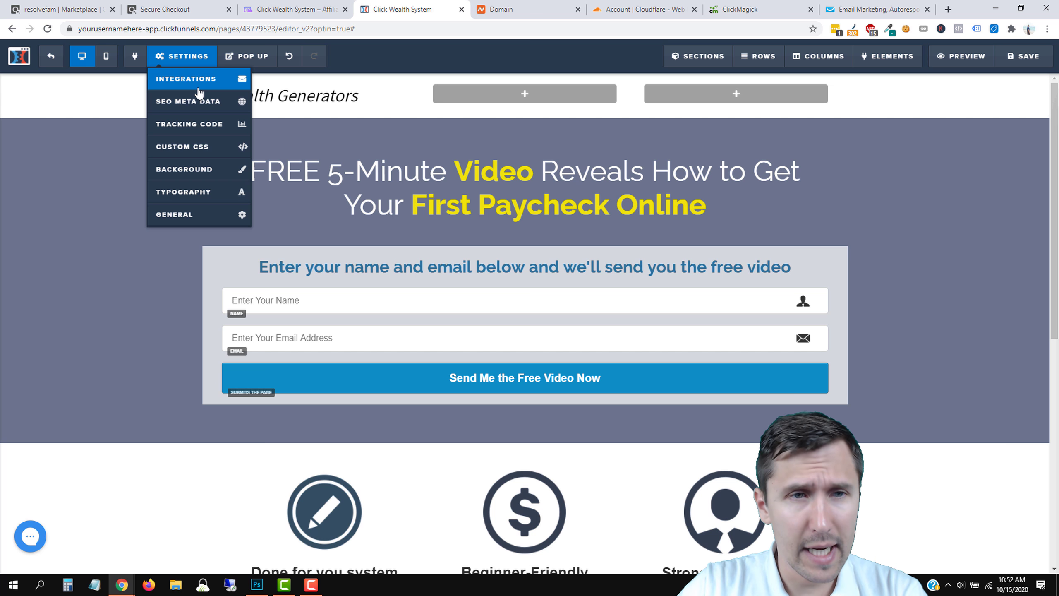
left_click(181, 86)
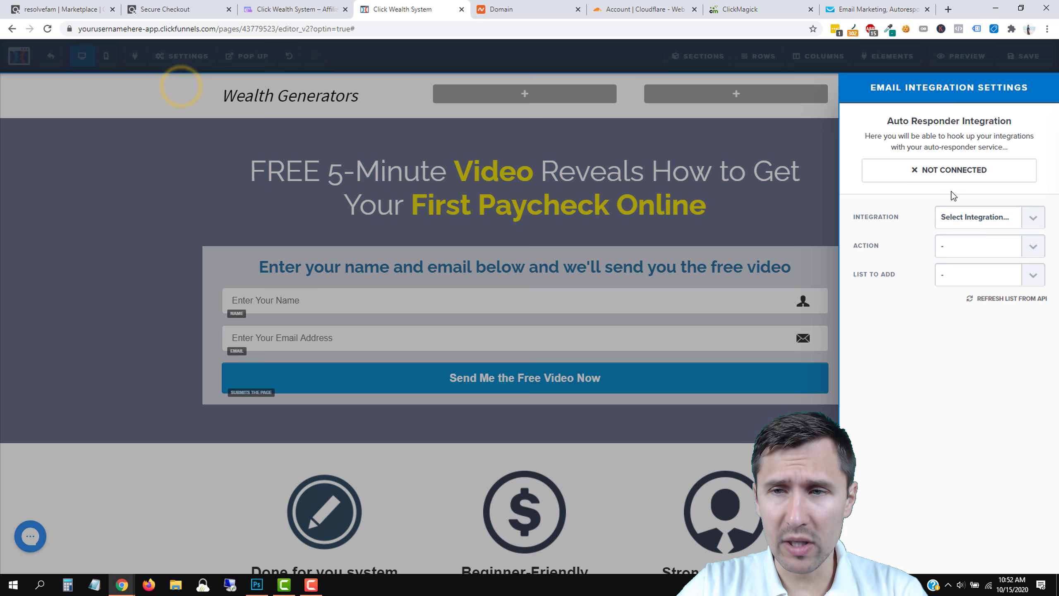
left_click(993, 216)
left_click(909, 207)
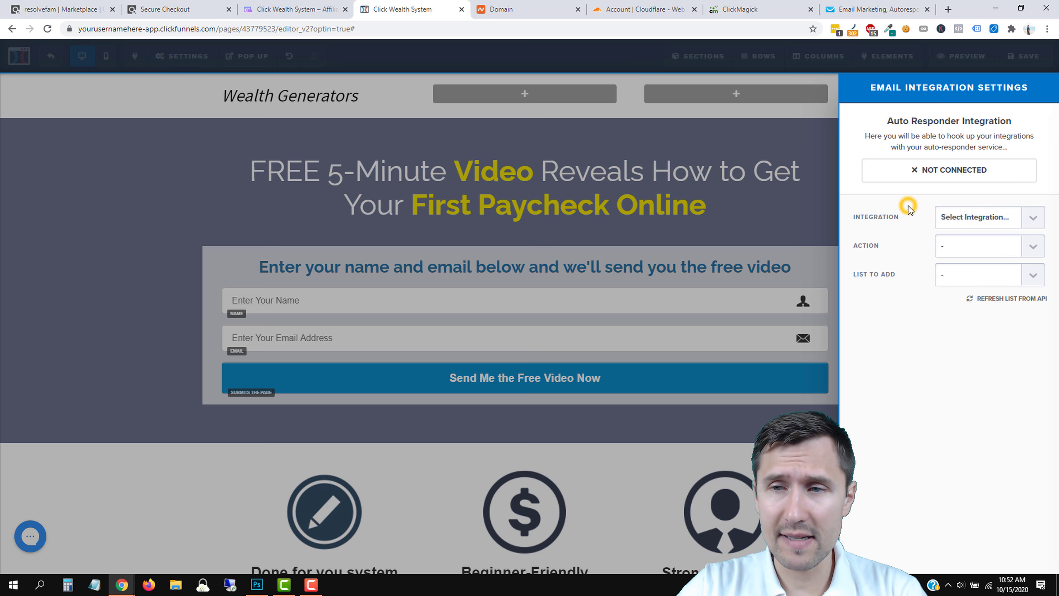
left_click(589, 213)
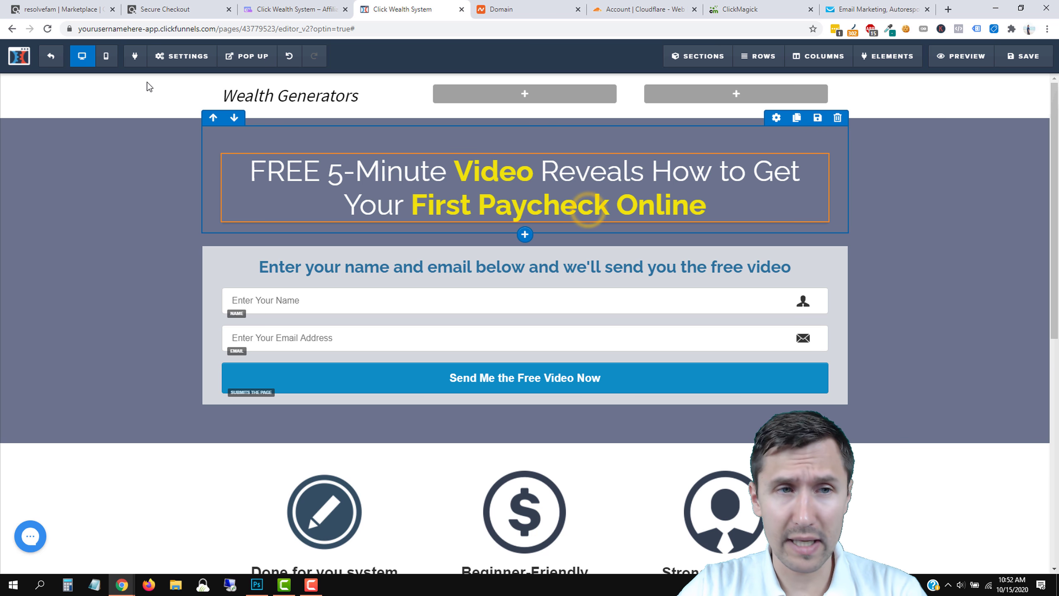
Exit the editor and build the Thank You step from the Download Clean Dotted template.
left_click(49, 59)
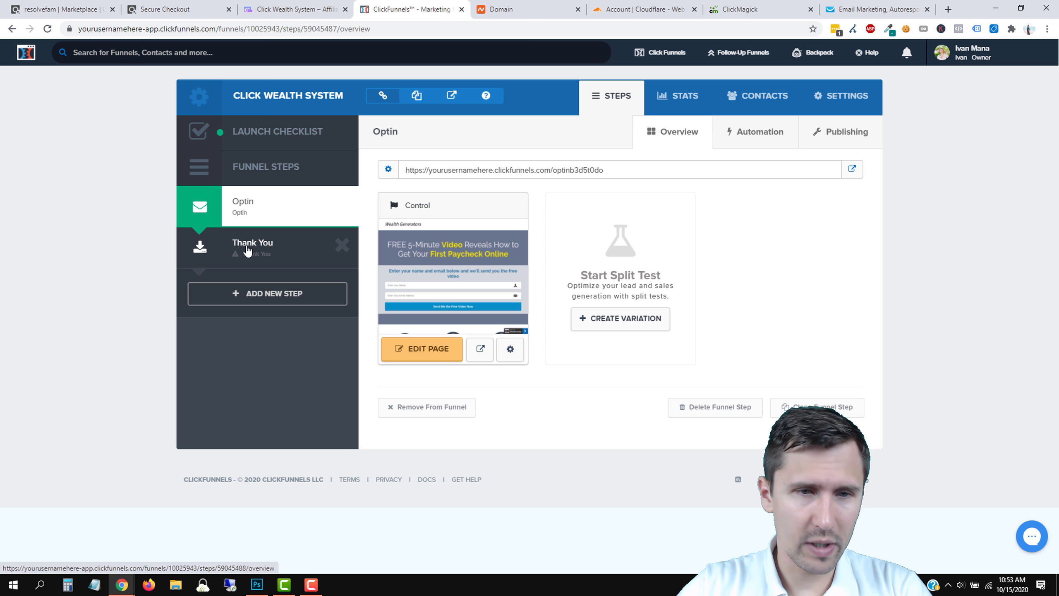
left_click(247, 249)
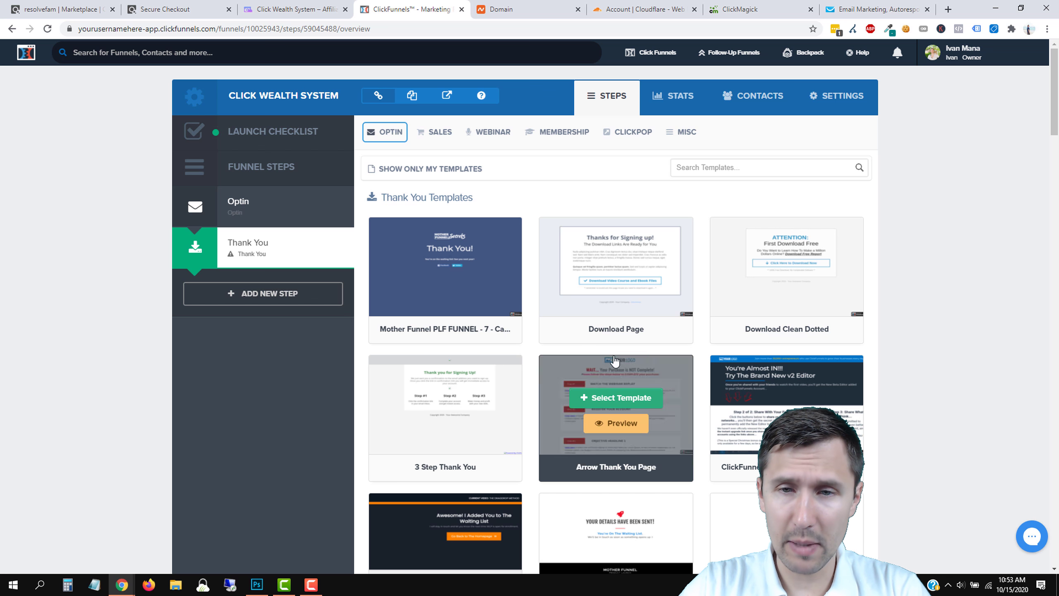
scroll(594, 314, "down", 1)
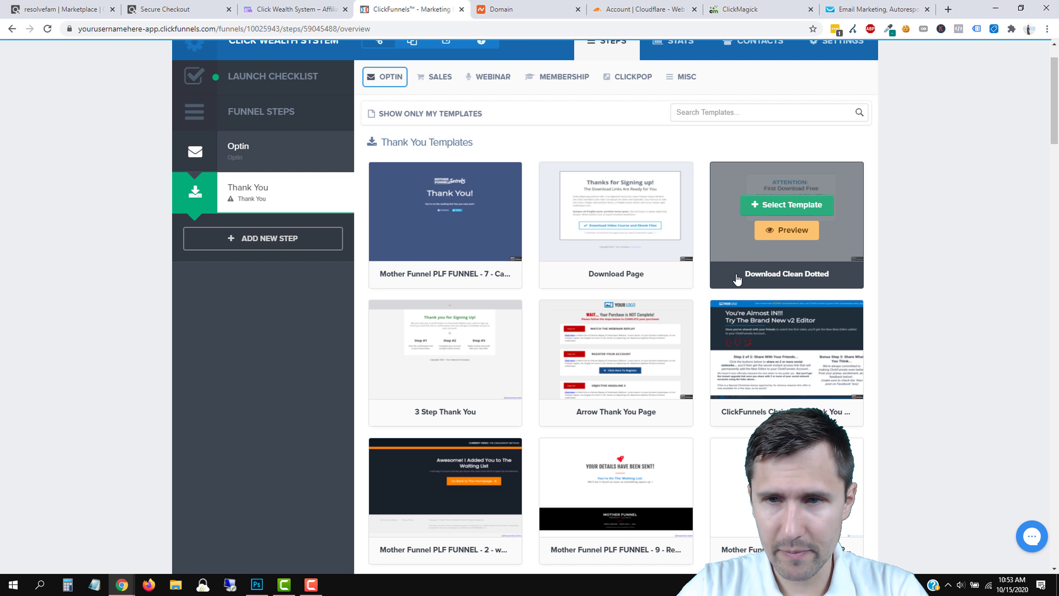
left_click(775, 206)
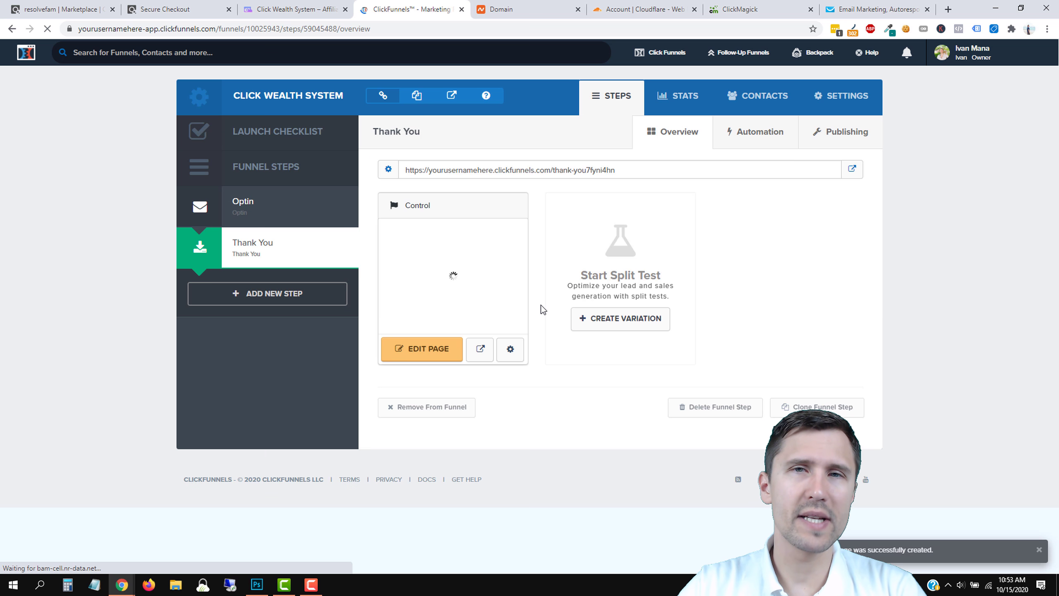
On the new Thank You page, replace the 'ATTENTION: First Download Free' headline with 'Thank you!'.
left_click(445, 353)
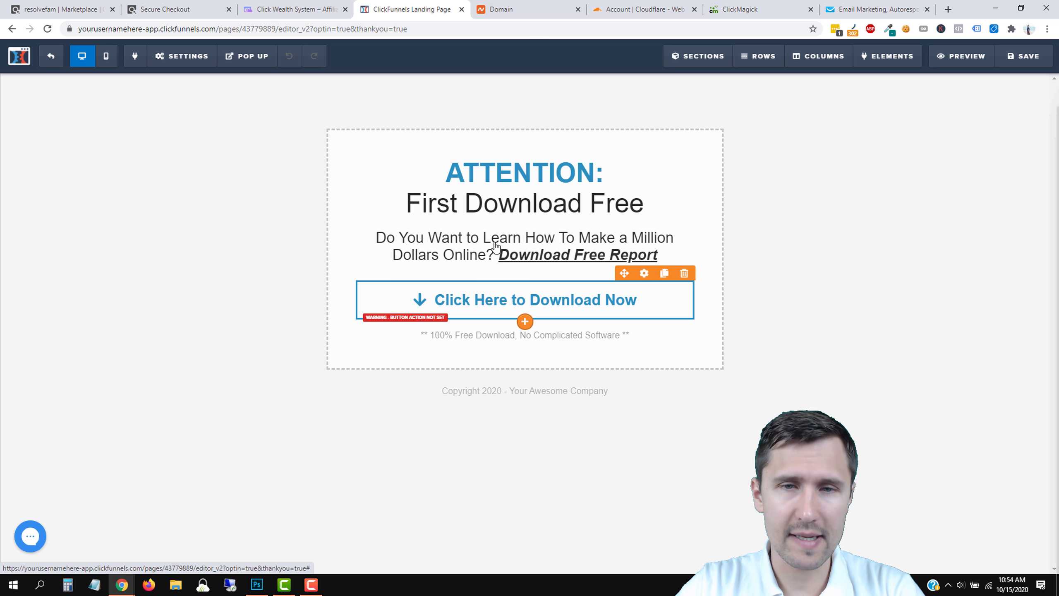
double_click(486, 171)
left_click(631, 204)
left_click_drag(655, 201, 429, 177)
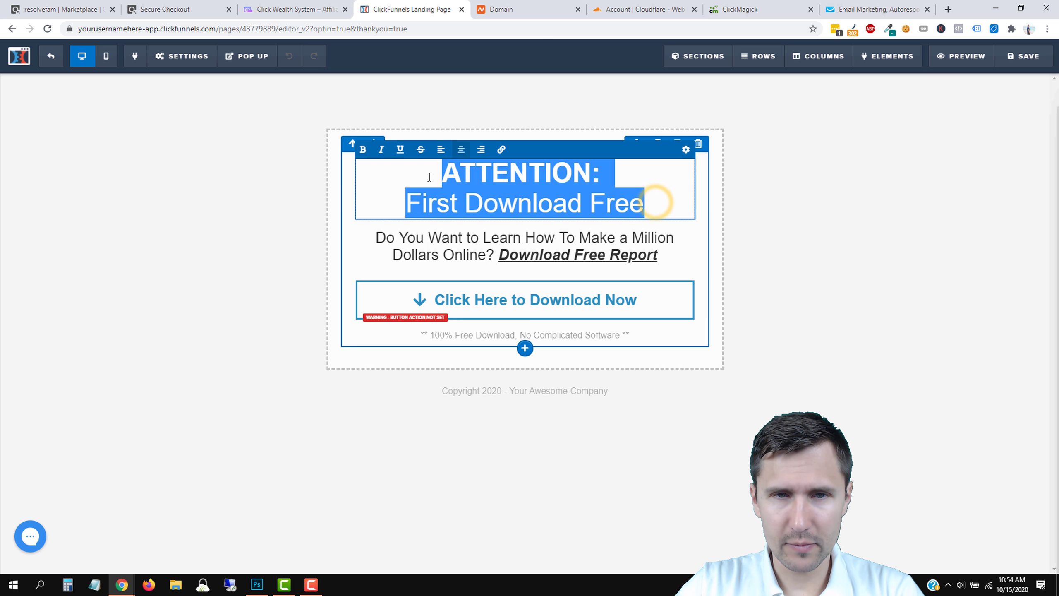
type("Thank you")
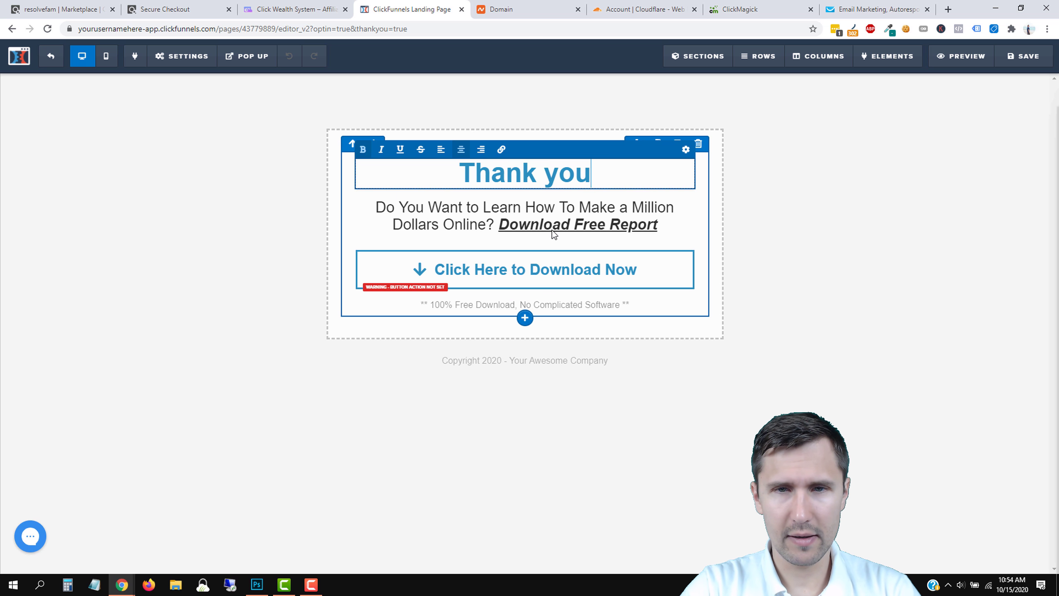
type(" for sig")
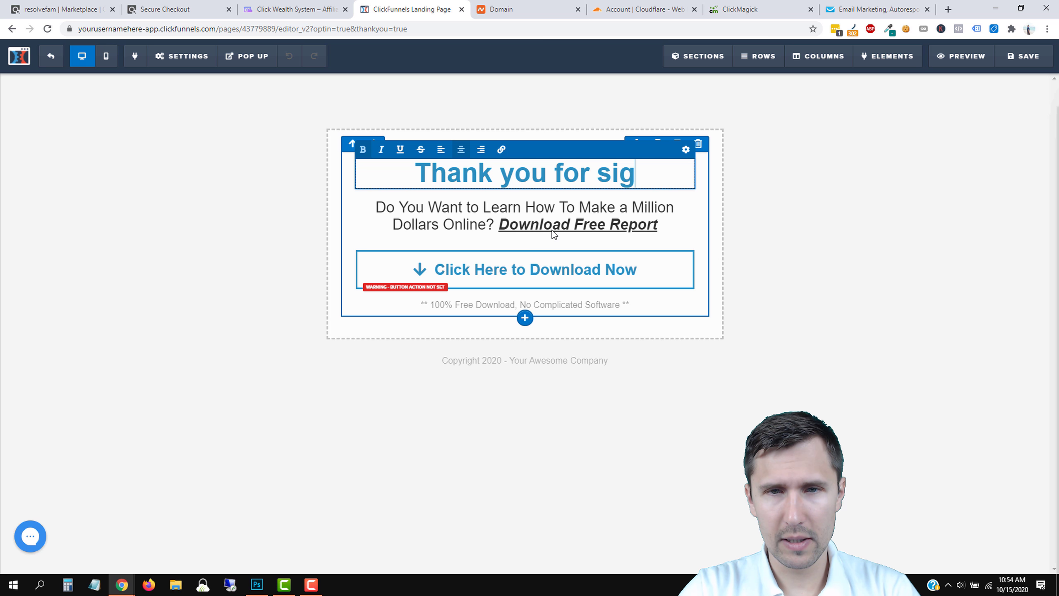
key("BackSpace")
key("BackSpace")
key("BackSpace")
key("BackSpace")
key("BackSpace")
key("BackSpace")
key("BackSpace")
key("BackSpace")
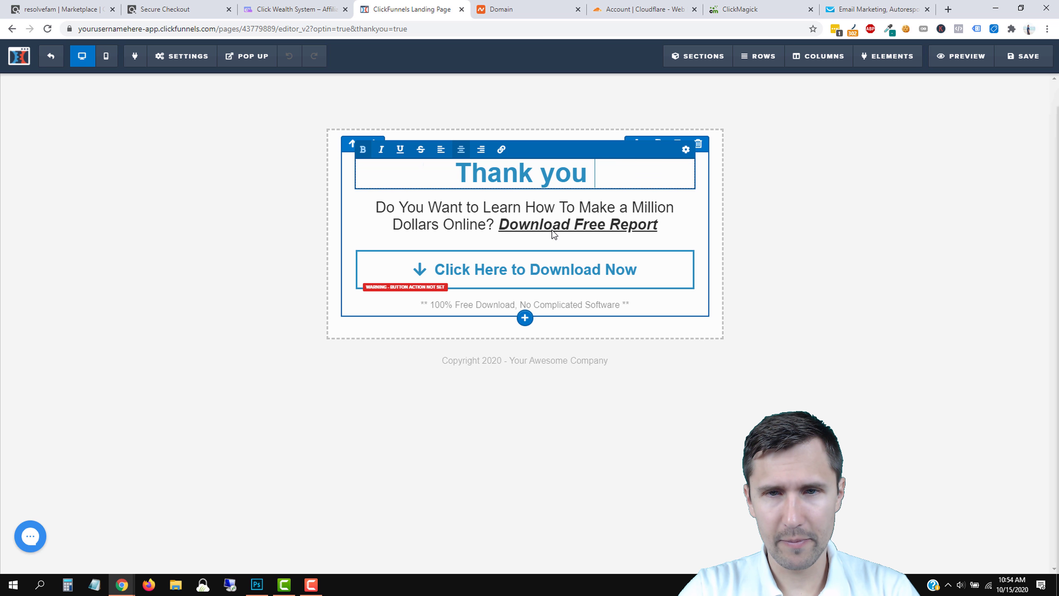
type("!")
left_click(449, 226)
Replace the paragraph with 'Check your email to get the free video you requested' and the spam-folder/contact-email line.
triple_click(448, 225)
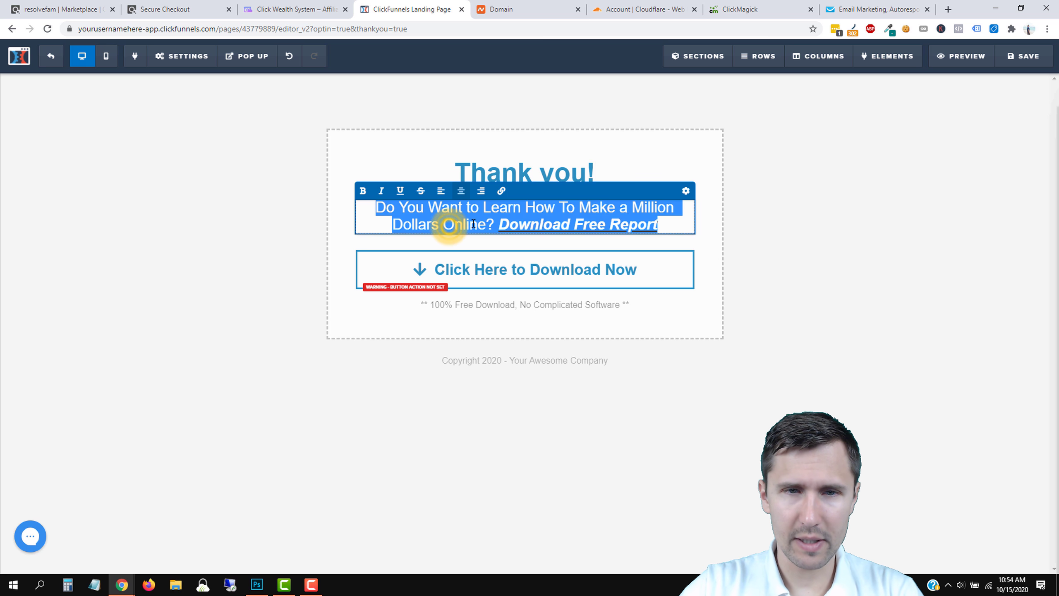
type("Check your email t")
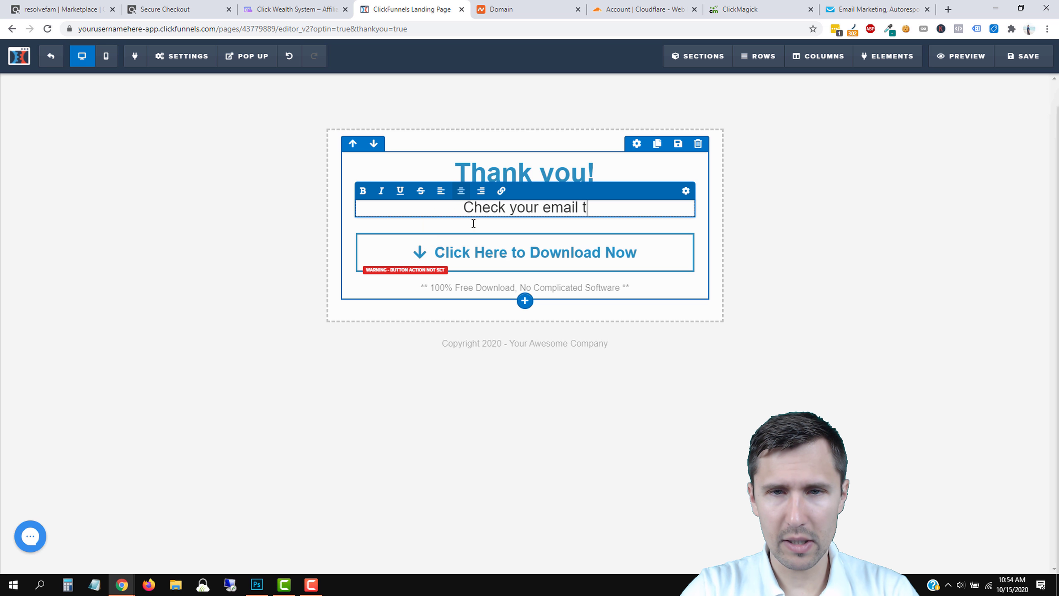
type("o get the f")
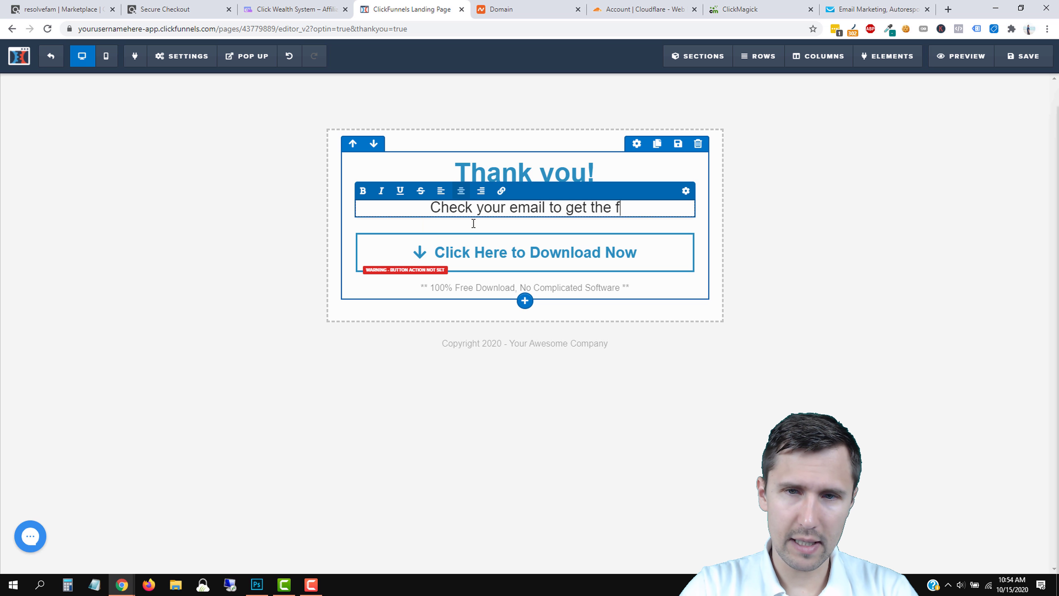
type("ree video you requested")
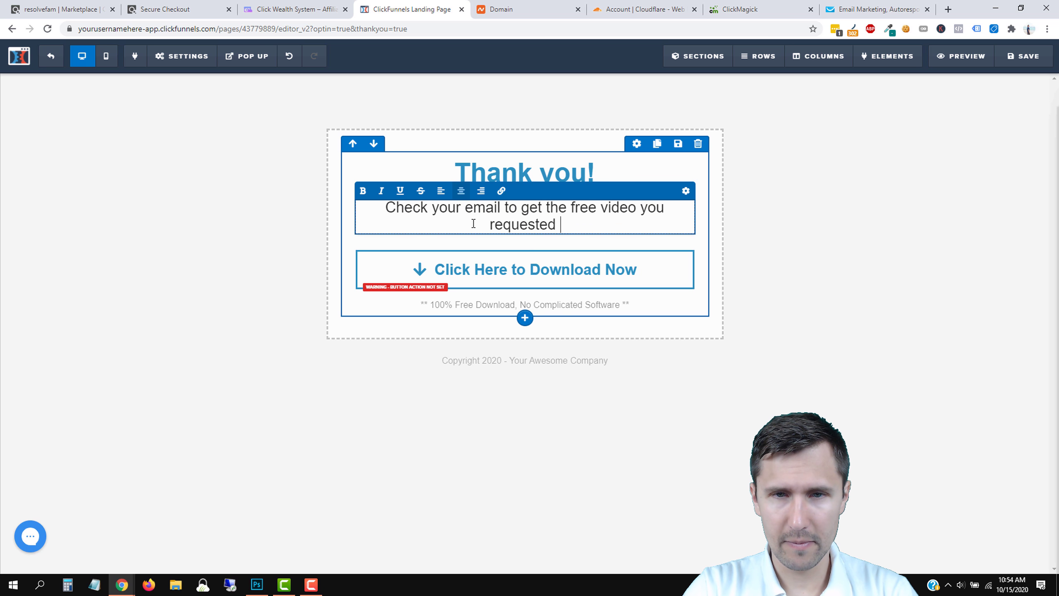
key("Return")
key("Return")
type("If you d")
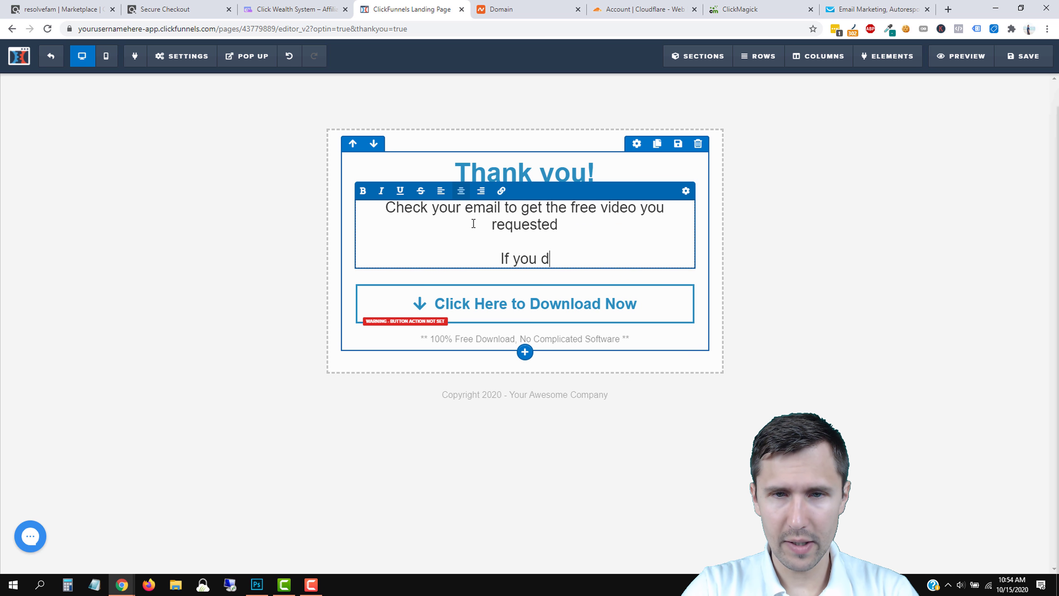
type("on't get the email")
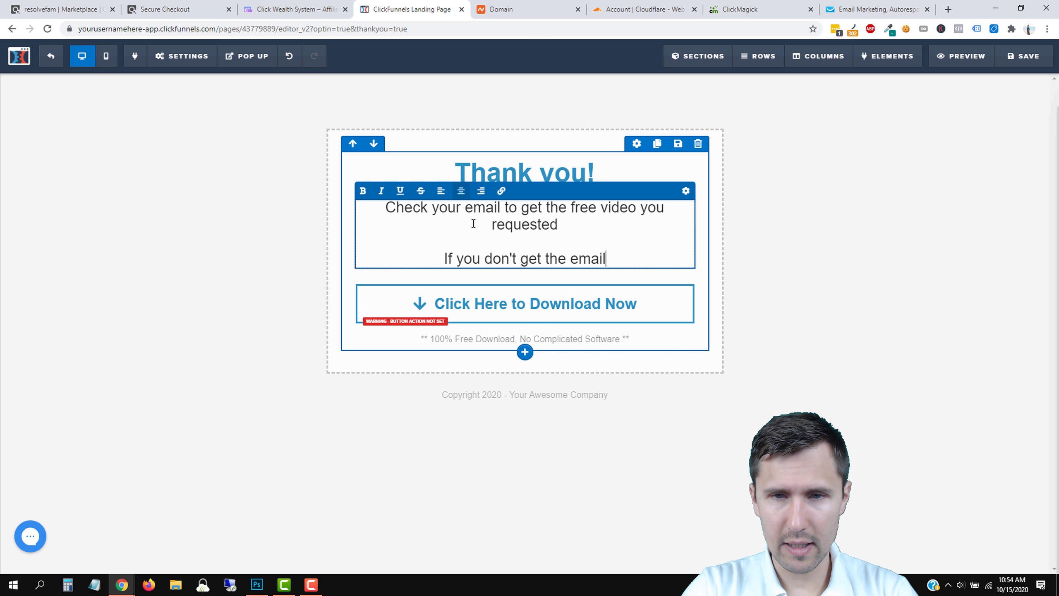
type(", check")
key("BackSpace")
key("BackSpace")
type("e")
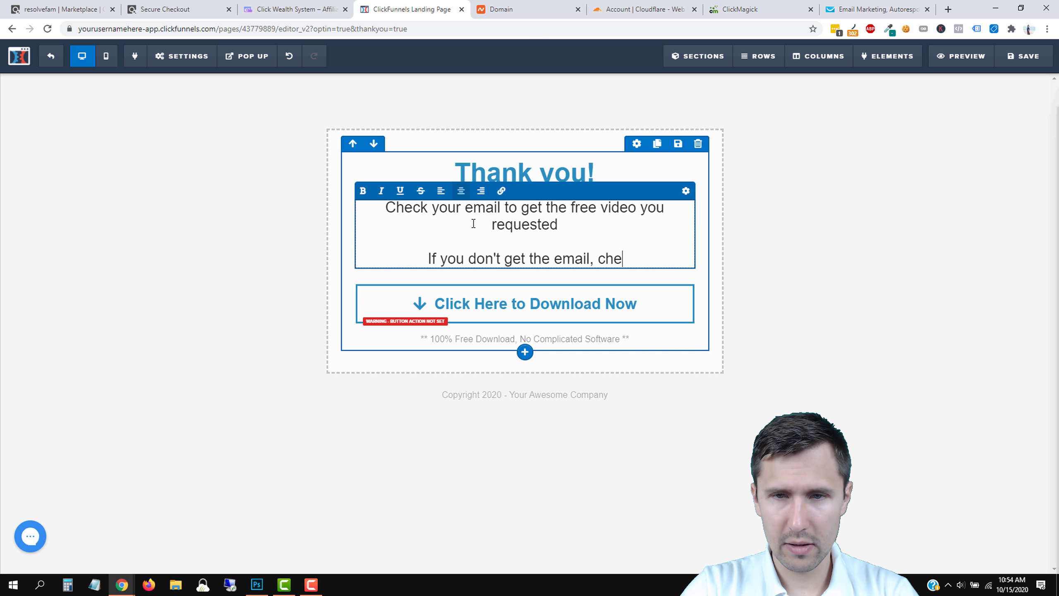
type("ck your spam folder or e")
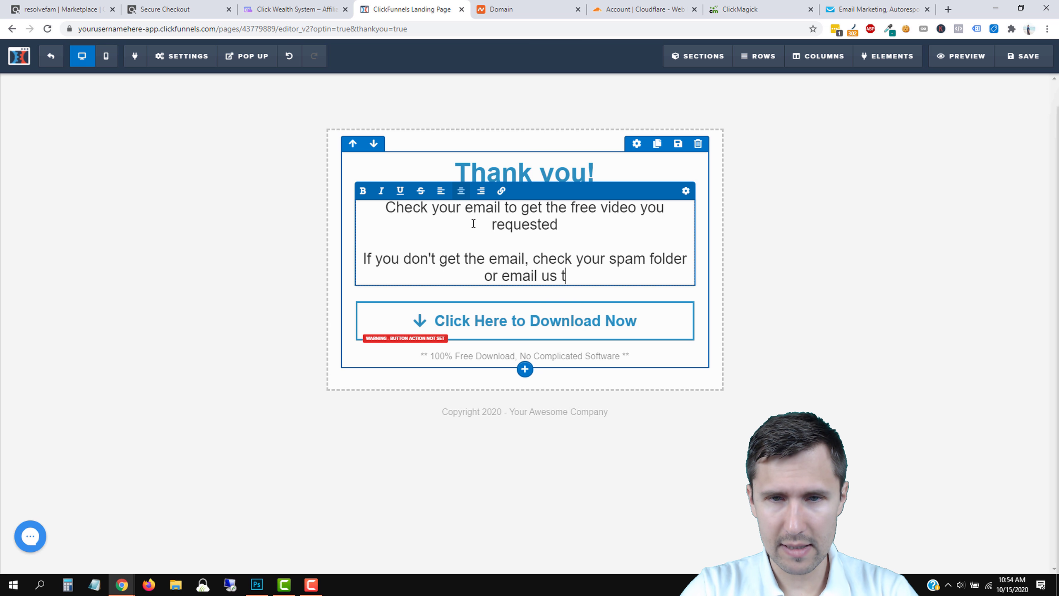
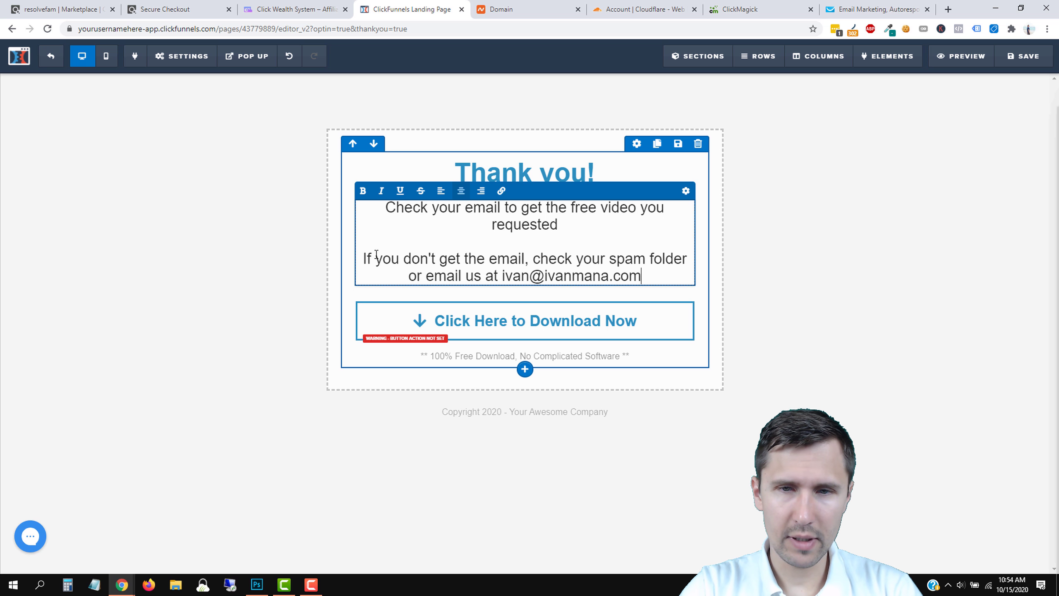
type(".")
left_click(180, 300)
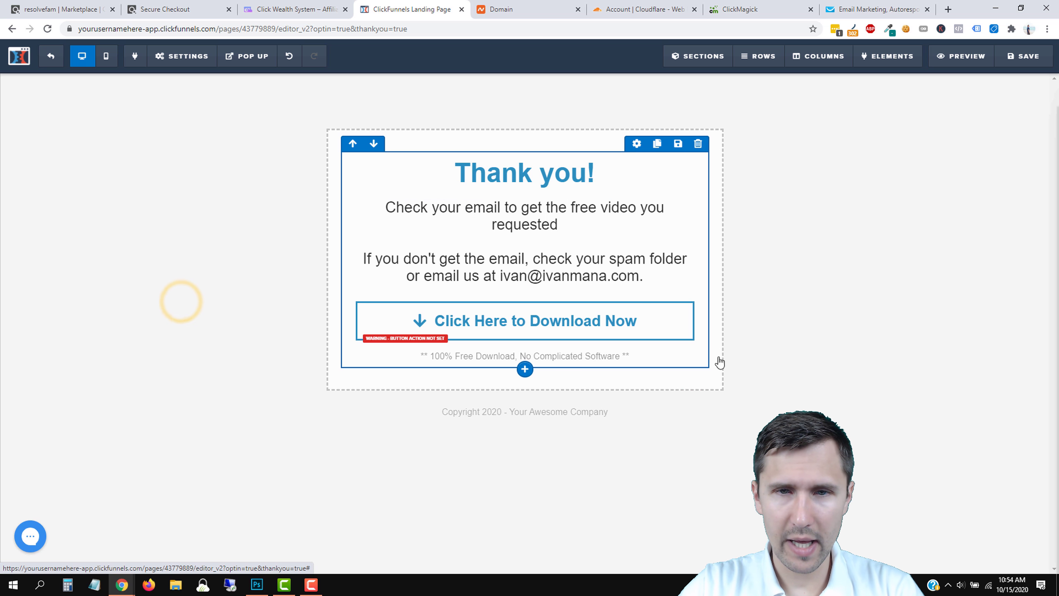
Add a period after 'requested' and a new line: 'Also, you can click the button below to watch the free video.'.
left_click(632, 260)
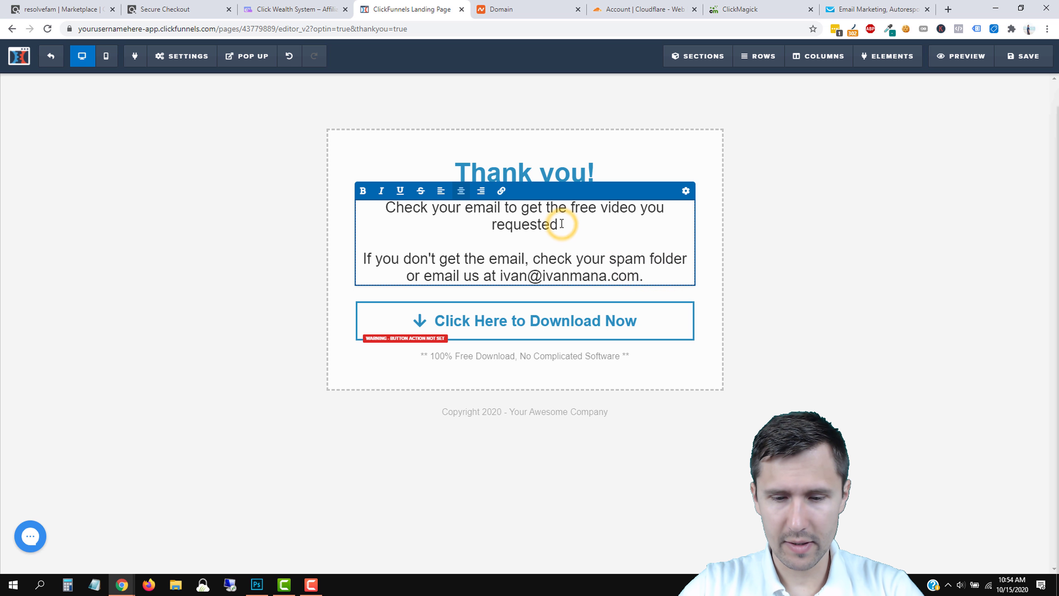
type(".")
key("Return")
key("Return")
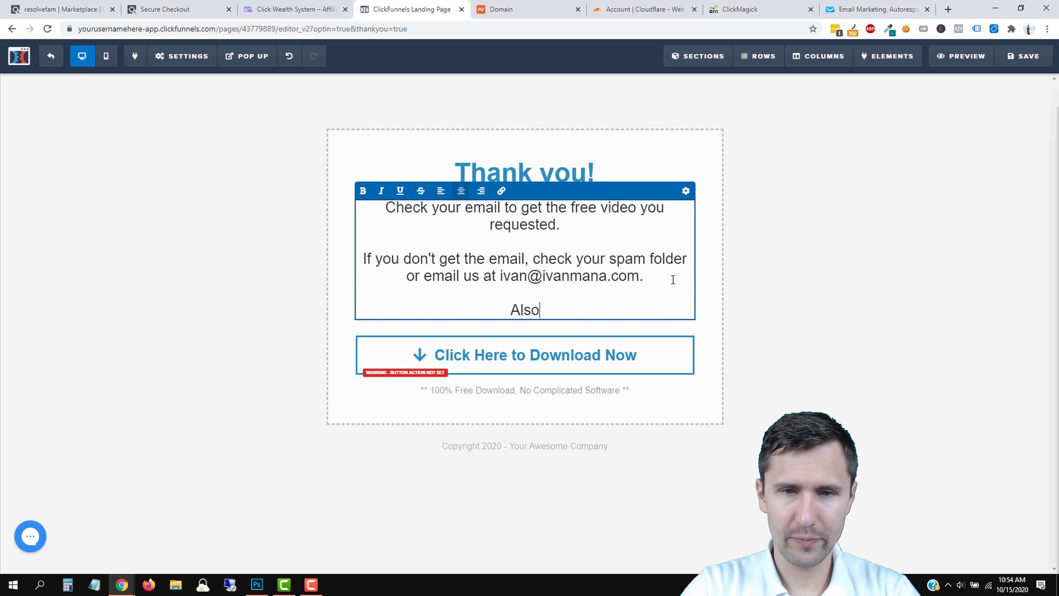
type("Also, you c")
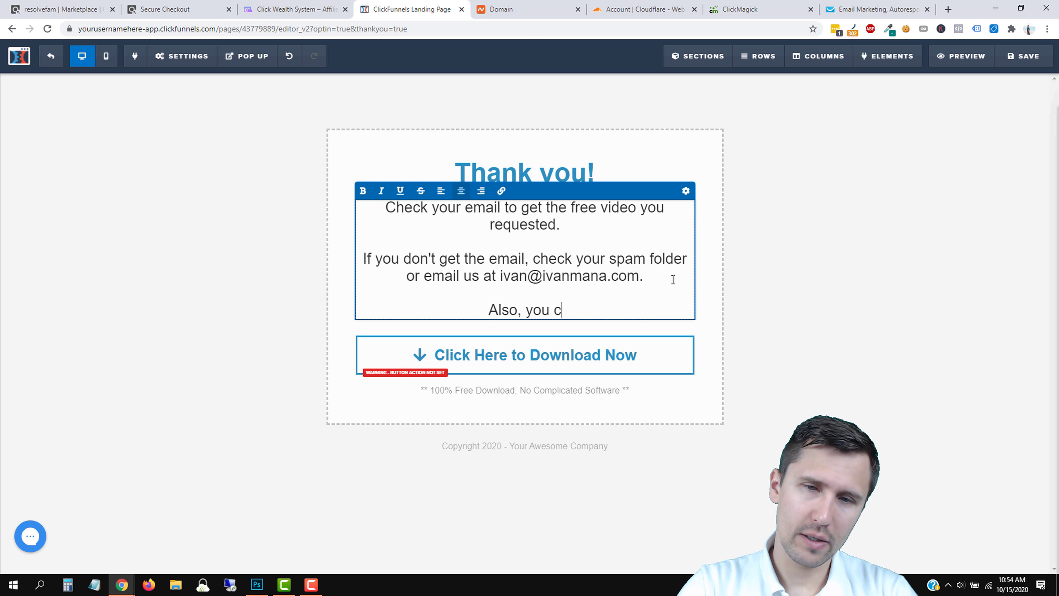
type("an click the button belo")
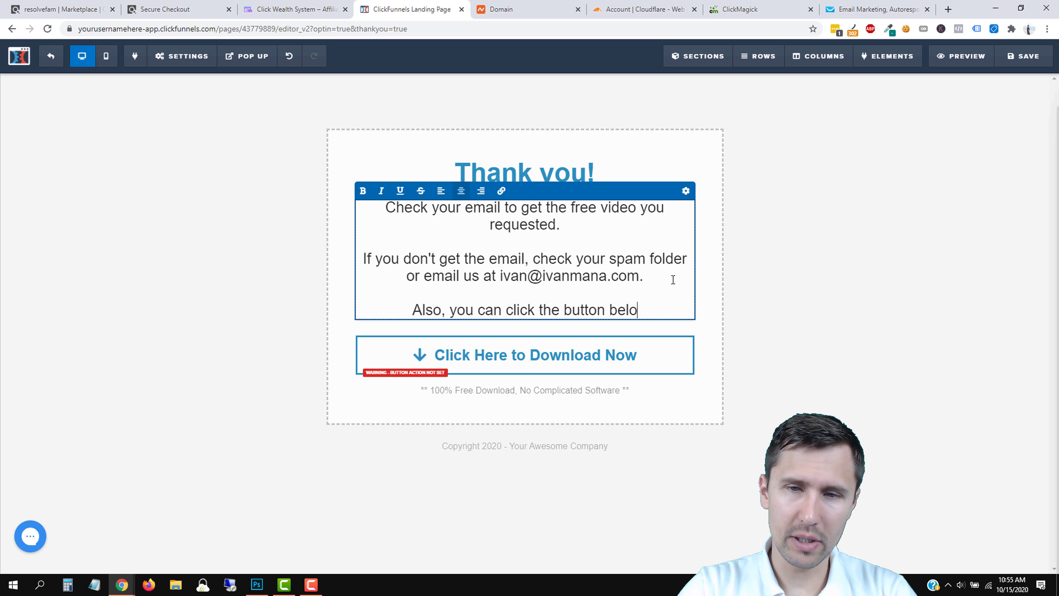
type("w to watch ")
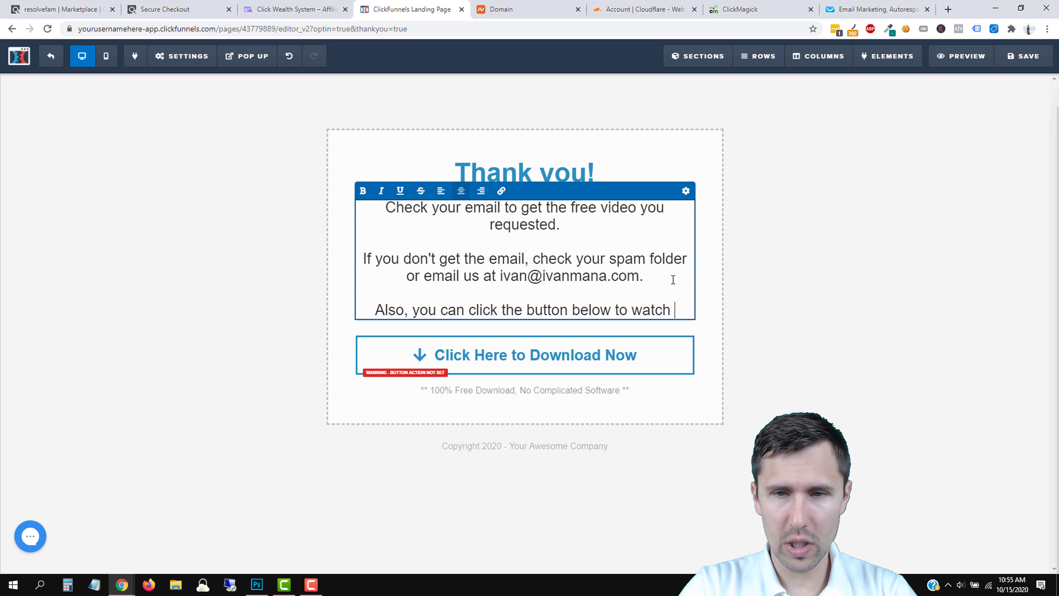
type("the free video.")
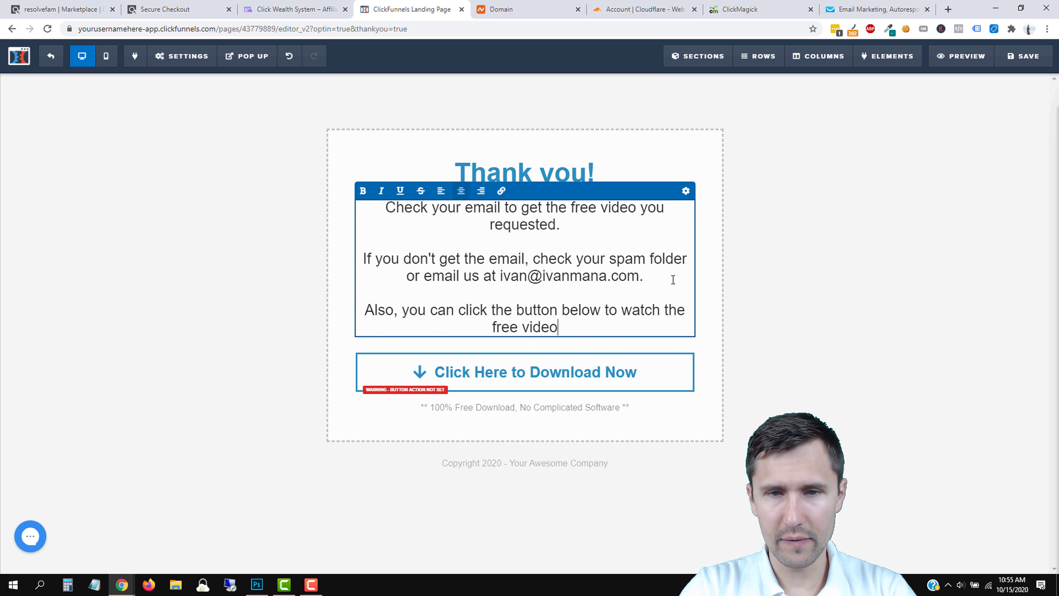
left_click(536, 377)
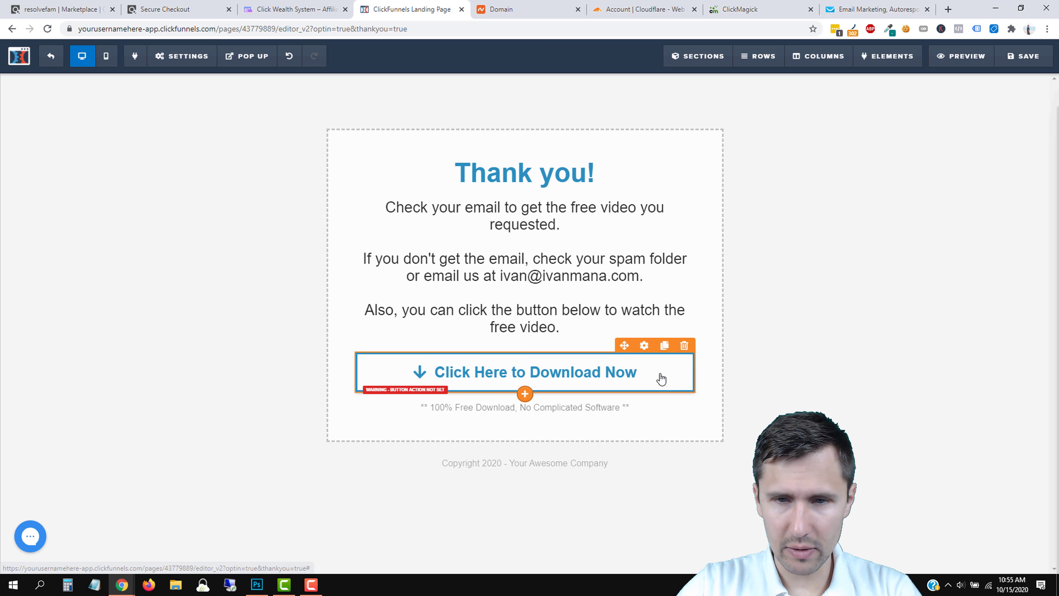
Make the download button a solid filled style labelled 'Watch the Free Video Now'.
left_click(644, 346)
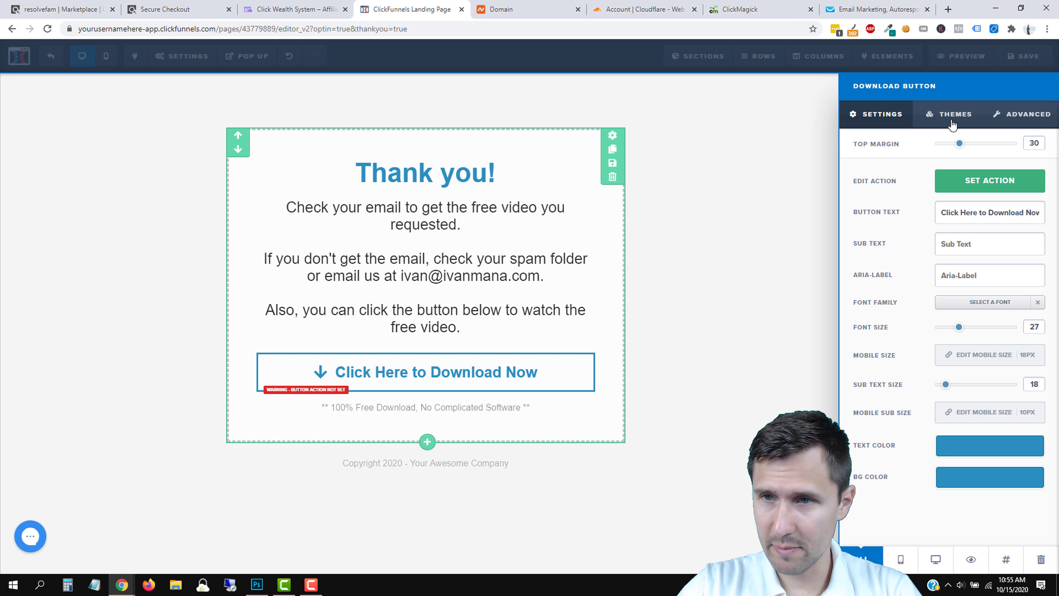
left_click(1027, 114)
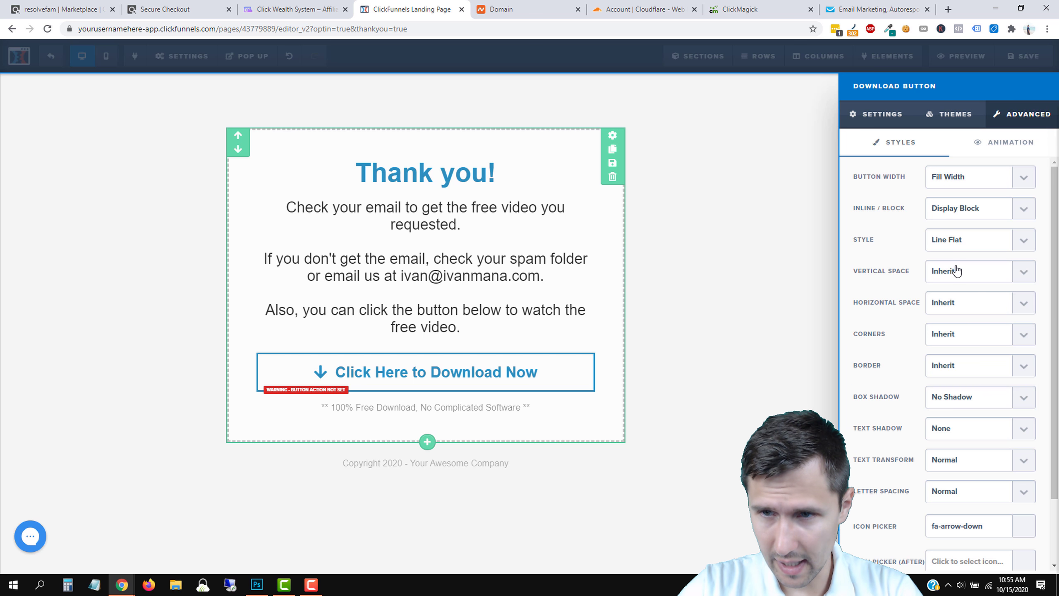
left_click(957, 240)
left_click(958, 258)
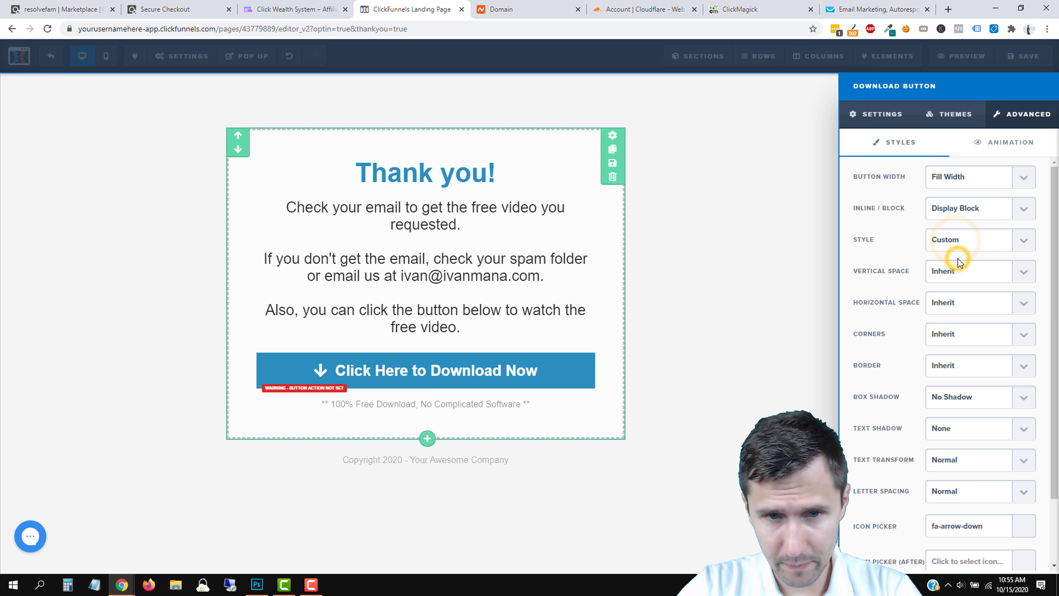
left_click(867, 114)
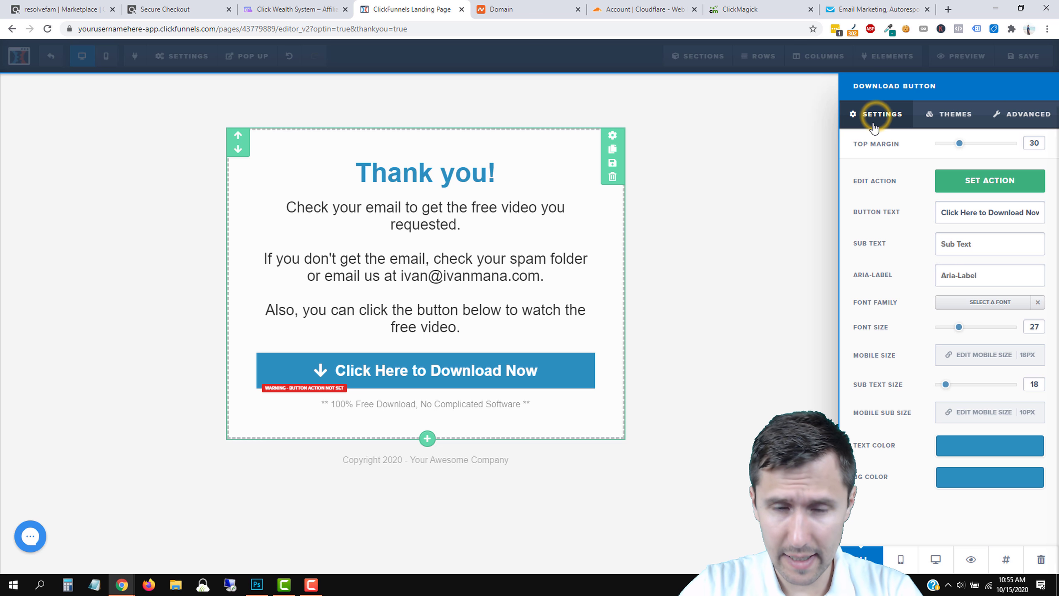
triple_click(974, 205)
type("Wa")
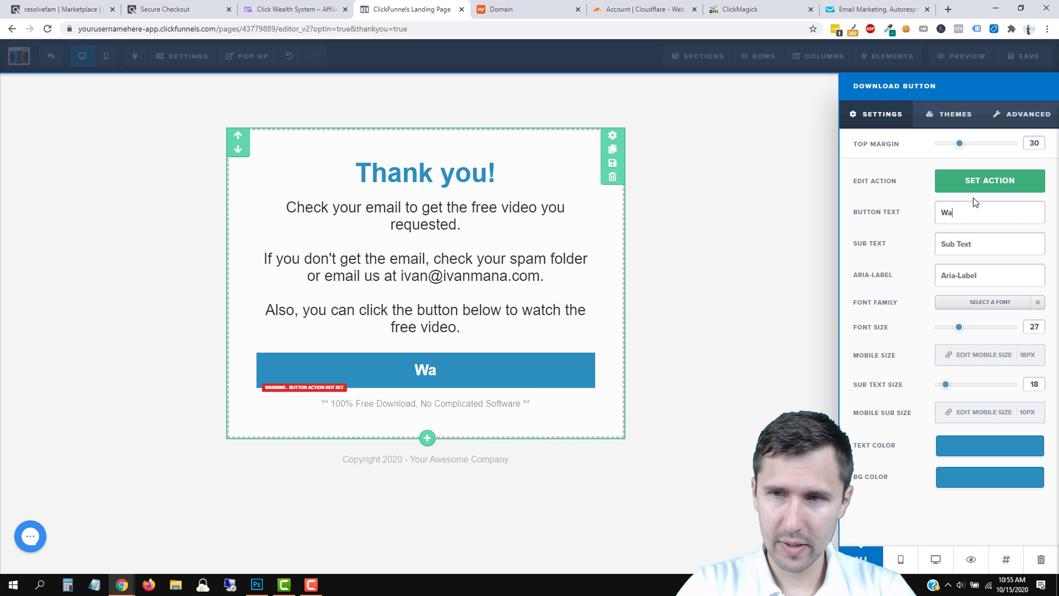
type("tch the Free Video Now")
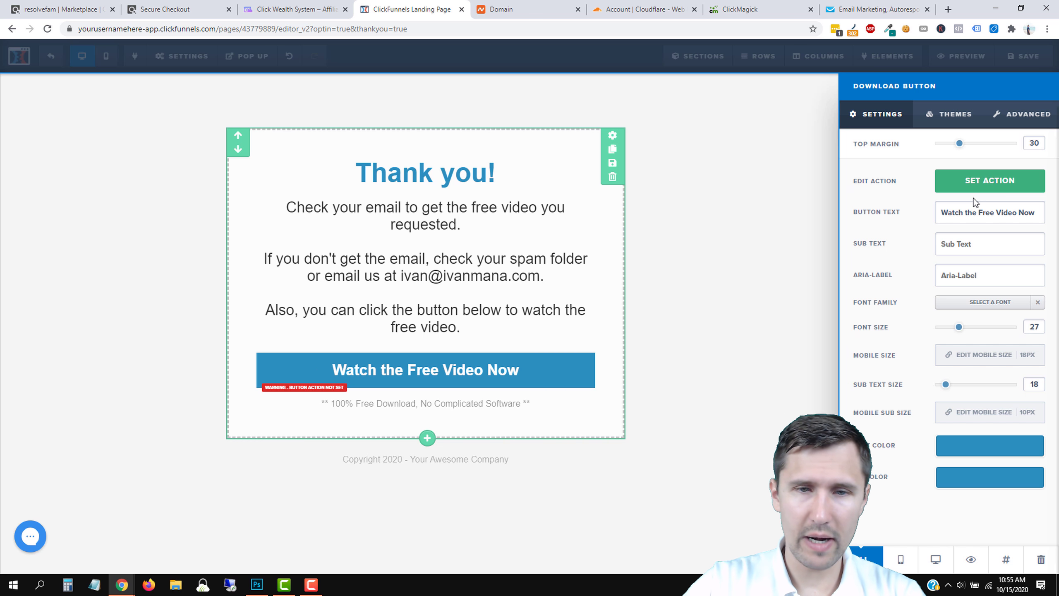
Remove the button's down-arrow icon and add a circled right arrow after the label.
left_click(1026, 115)
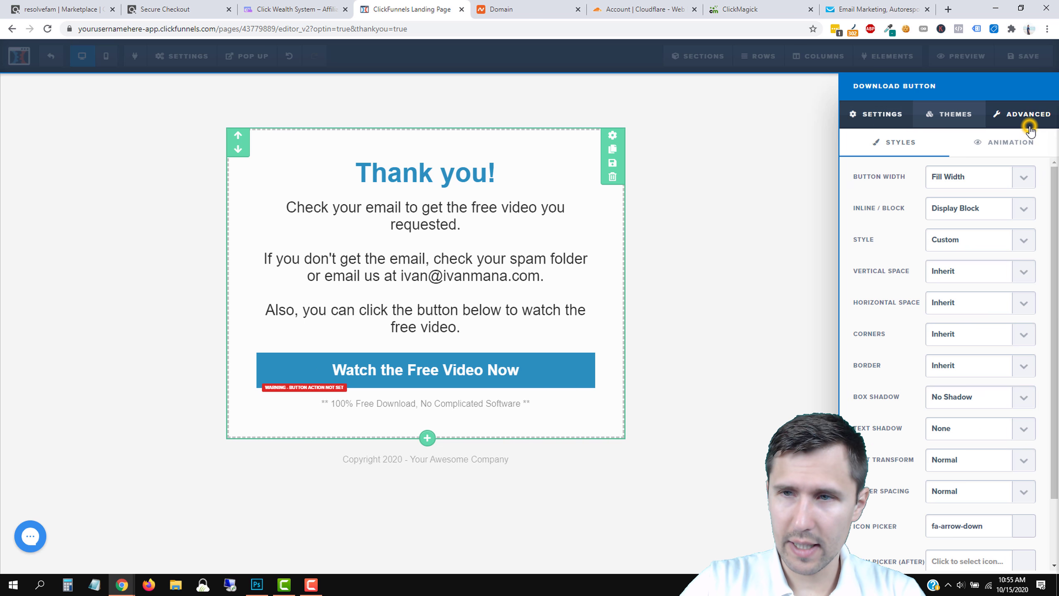
scroll(967, 493, "down", 2)
left_click(989, 450)
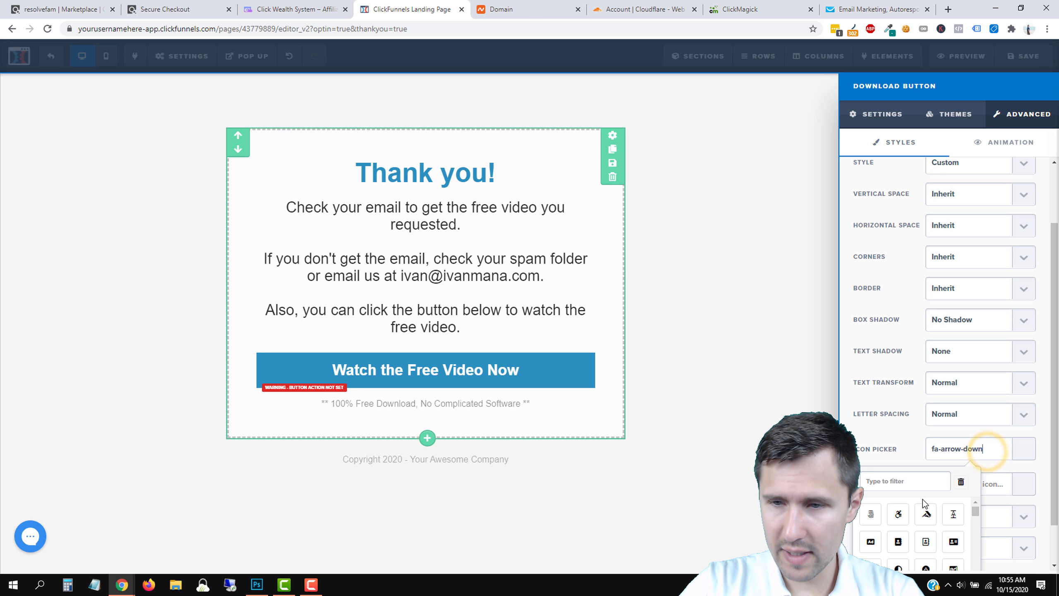
left_click(961, 484)
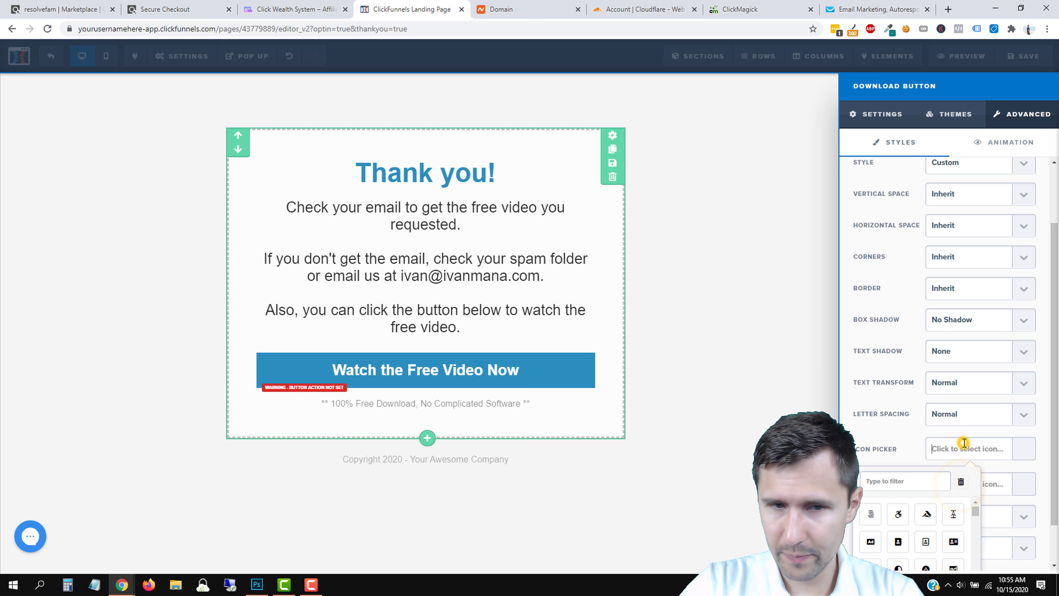
left_click(995, 485)
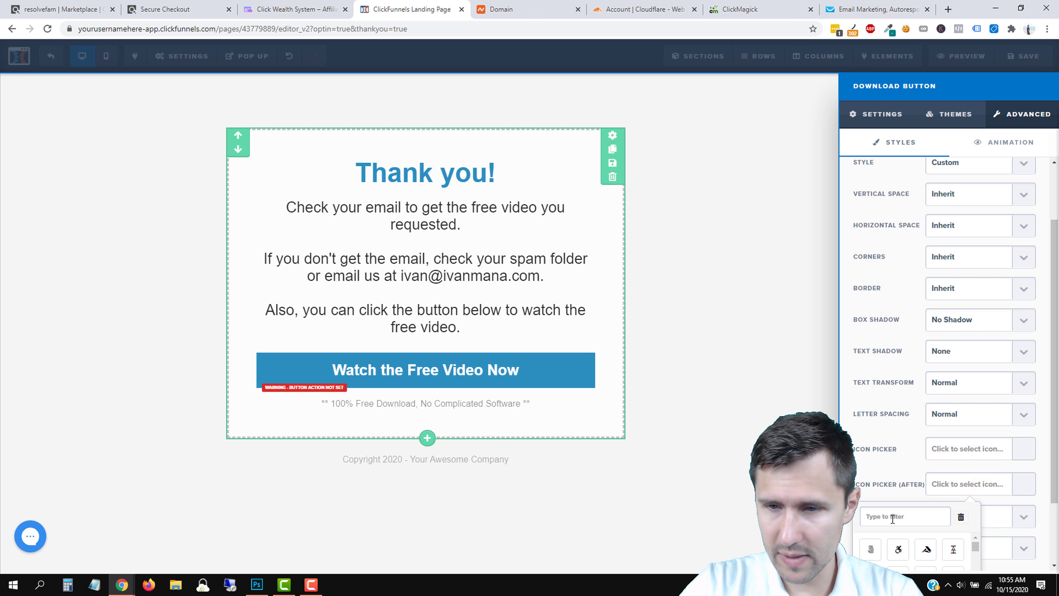
scroll(918, 480, "down", 2)
left_click(881, 433)
type("arrow")
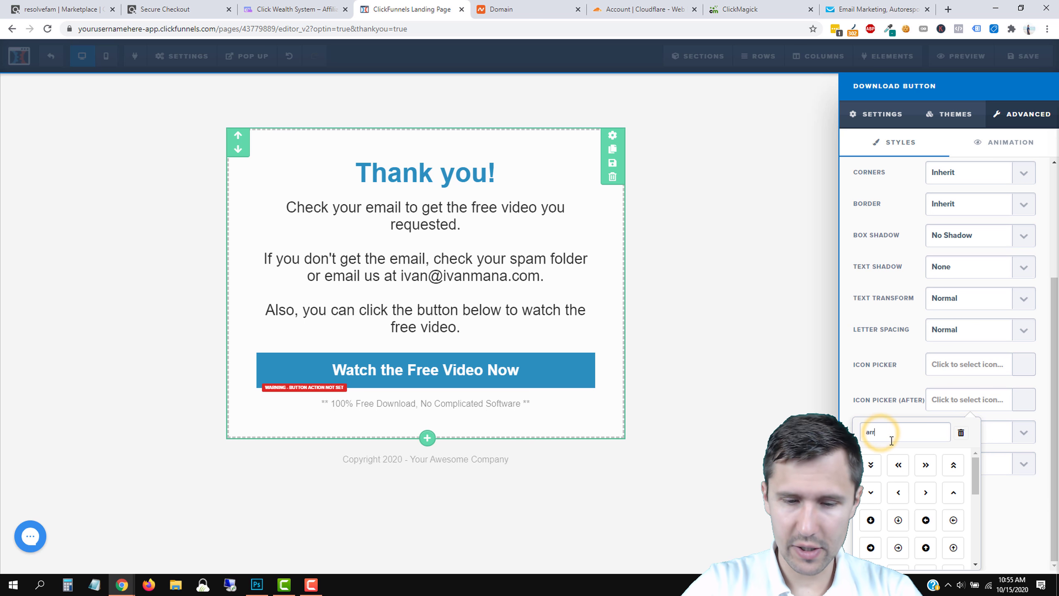
scroll(921, 542, "down", 1)
left_click(934, 522)
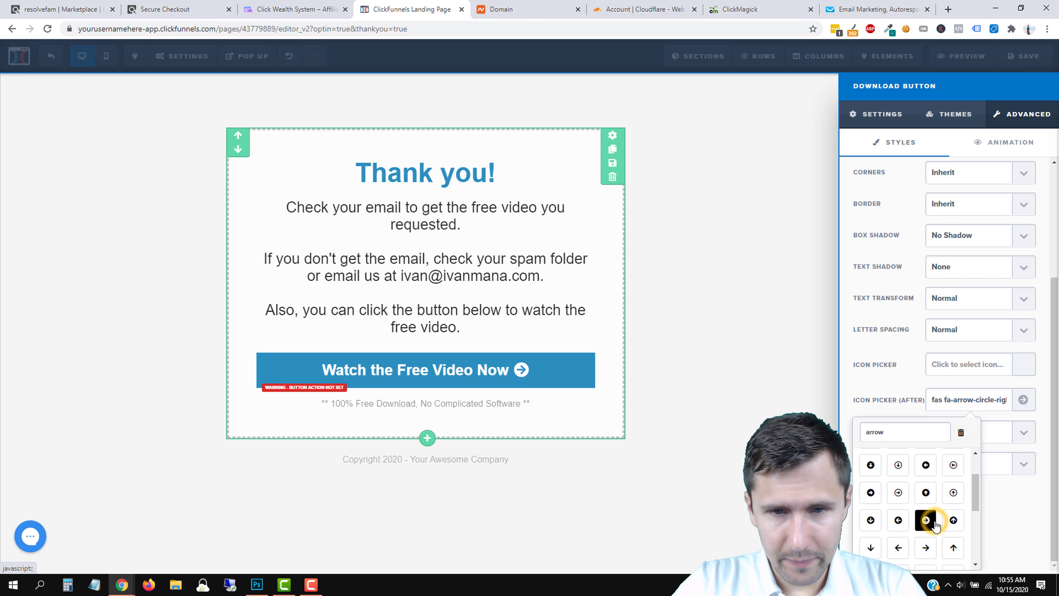
left_click(964, 397)
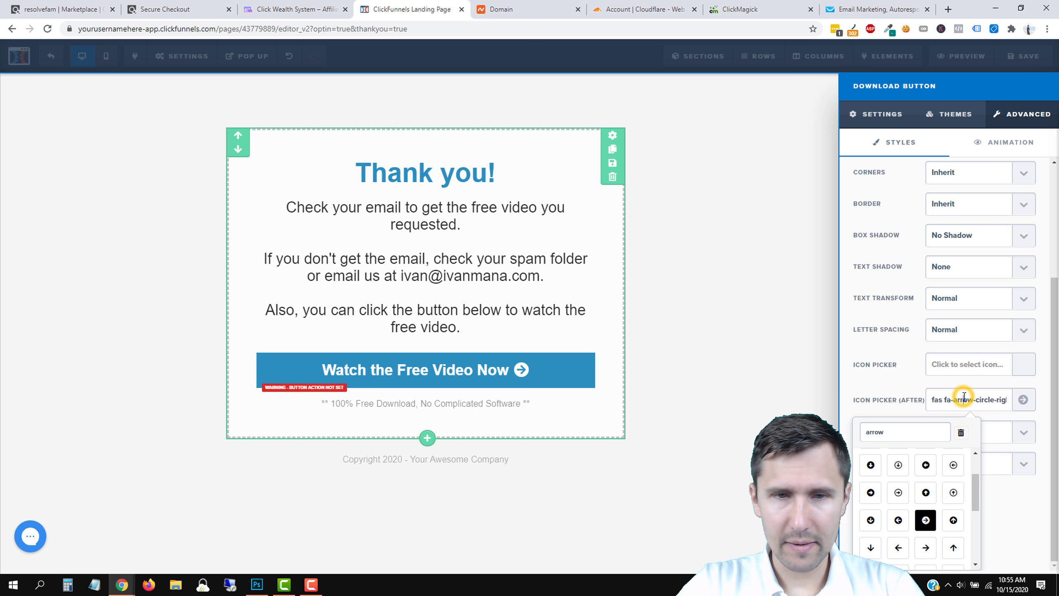
left_click(691, 374)
left_click(572, 407)
double_click(573, 404)
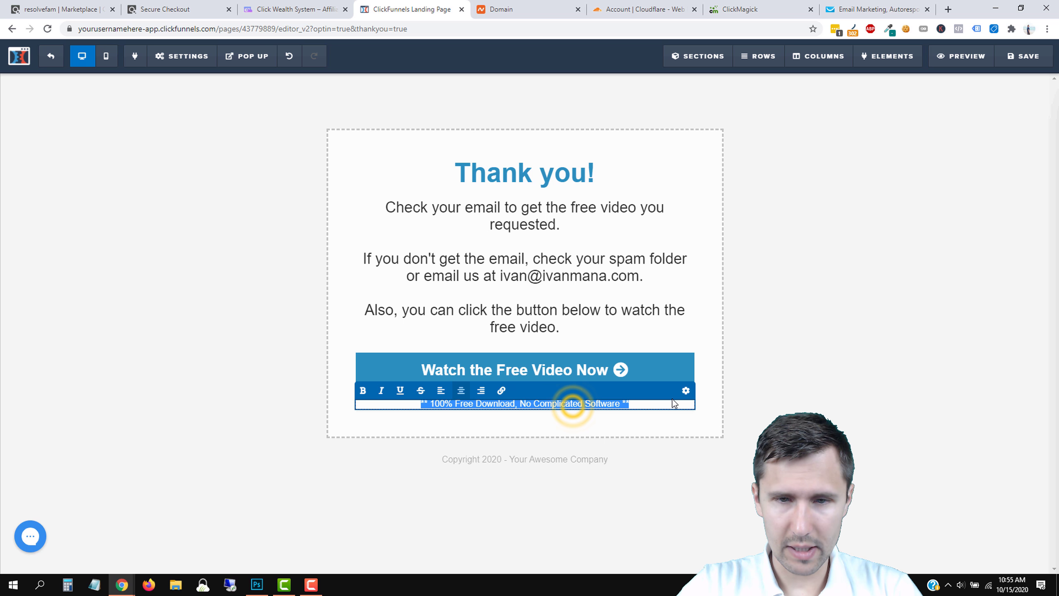
Delete the small print line under the button, leaving the copyright line unchanged.
left_click(861, 415)
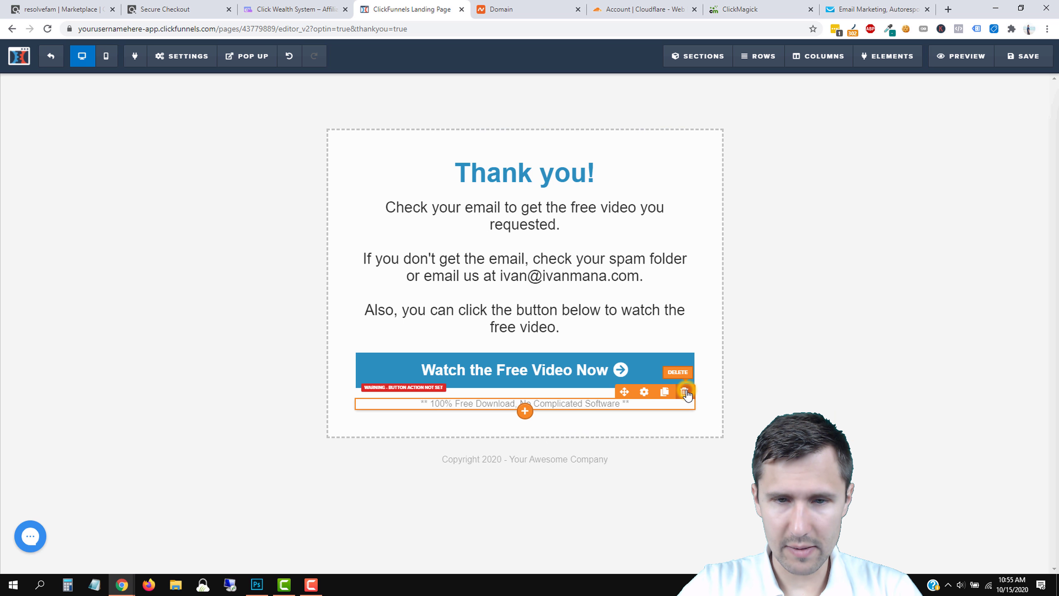
left_click(684, 396)
left_click(581, 91)
left_click(555, 438)
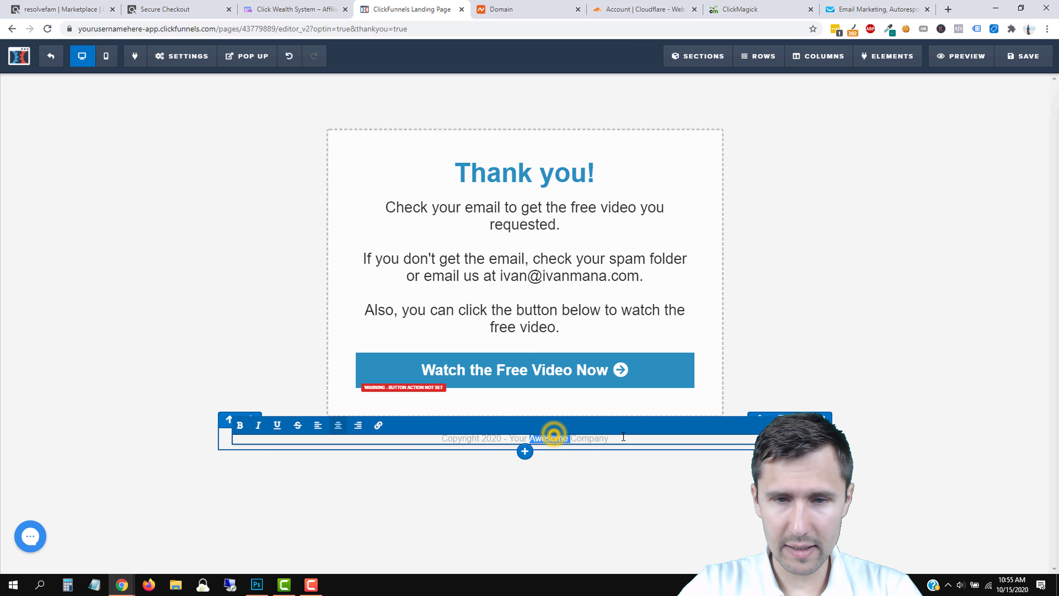
left_click_drag(622, 438, 516, 438)
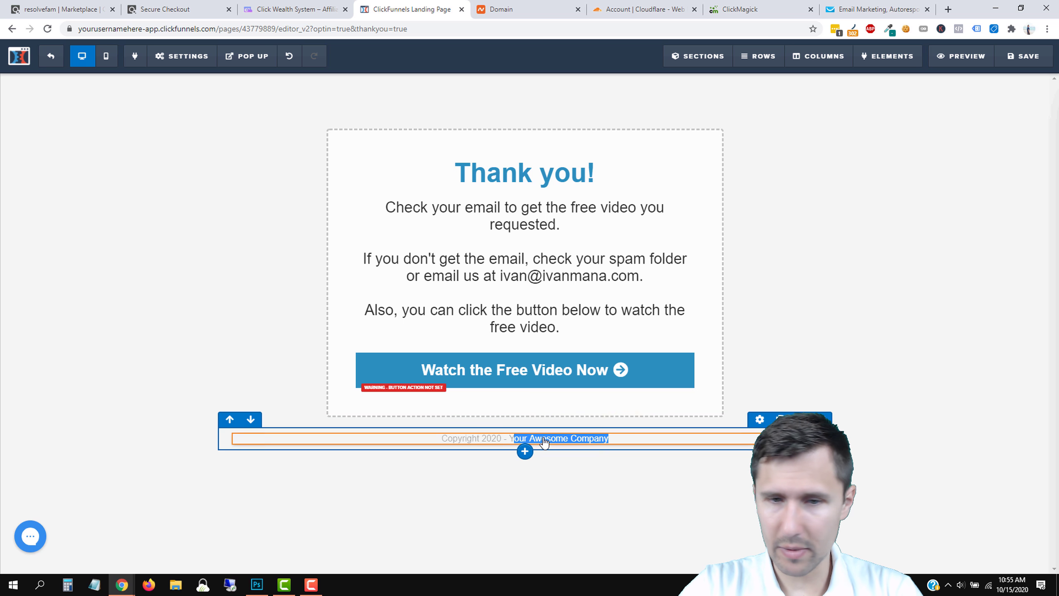
left_click(872, 257)
Shrink the thank-you paragraph's font size to 26px.
left_click(544, 263)
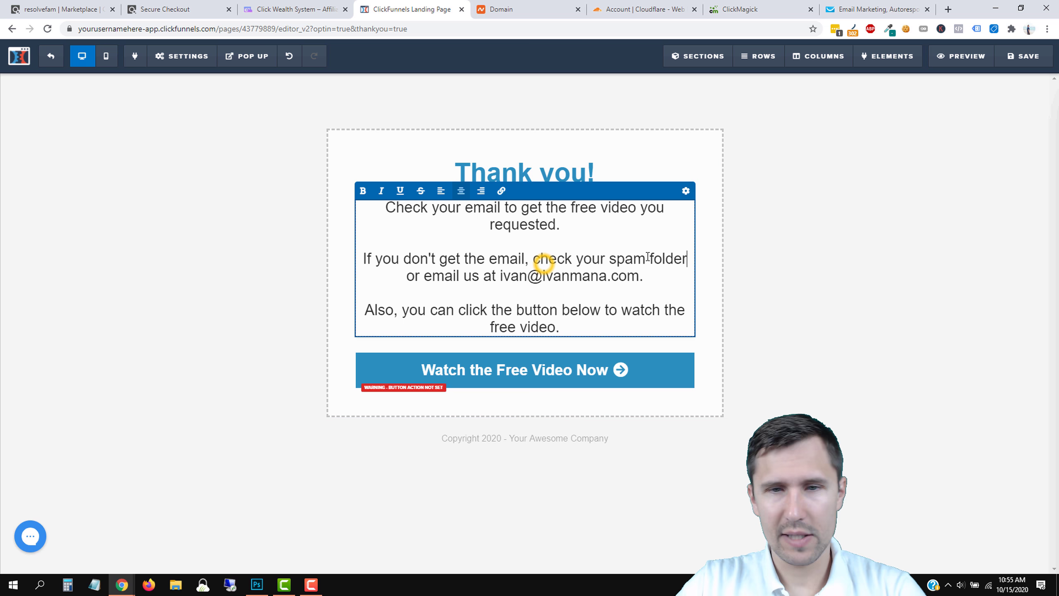
left_click(686, 190)
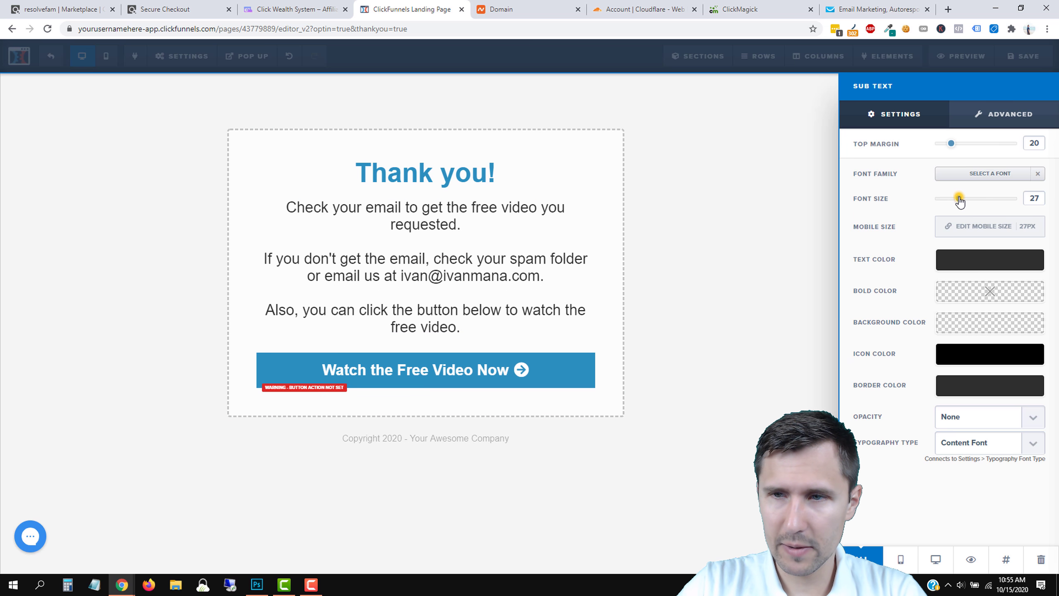
left_click_drag(959, 200, 957, 206)
Change the download section's dashed border to solid, then go to the ClickBank checkout tab.
left_click(647, 249)
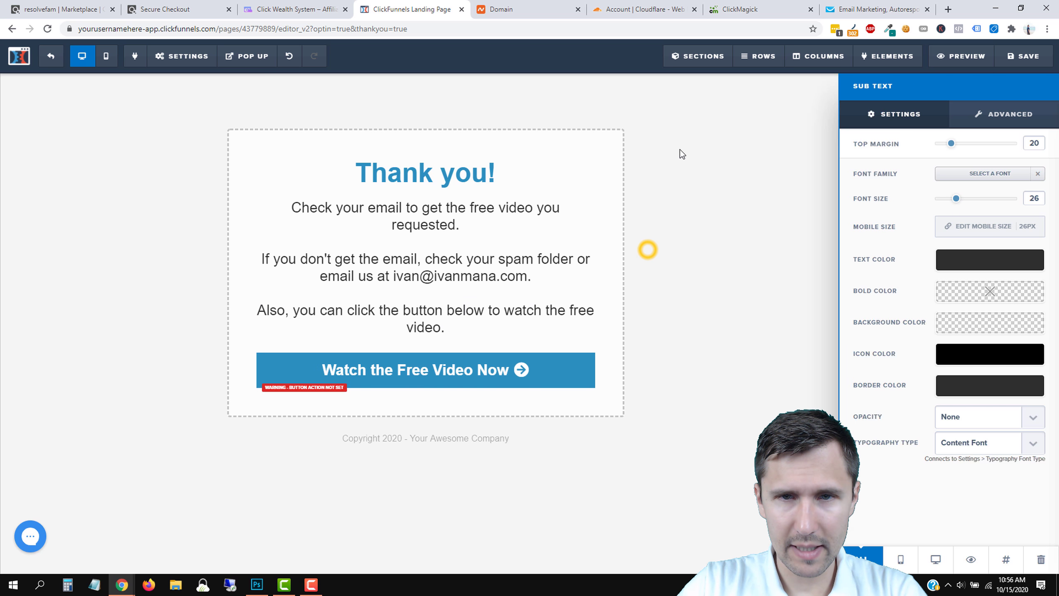
left_click(706, 135)
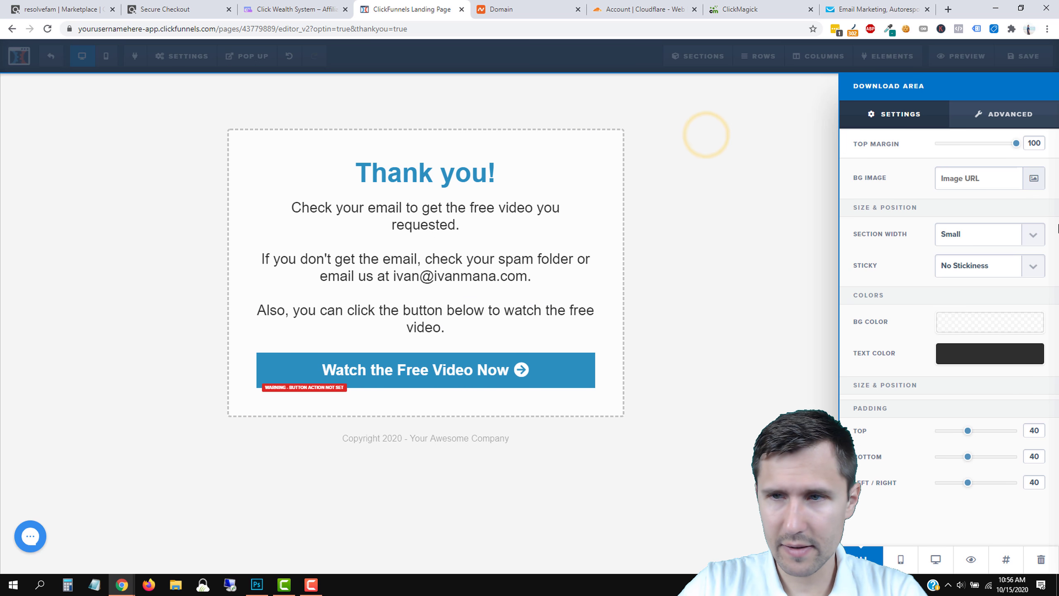
left_click(1001, 116)
left_click(959, 288)
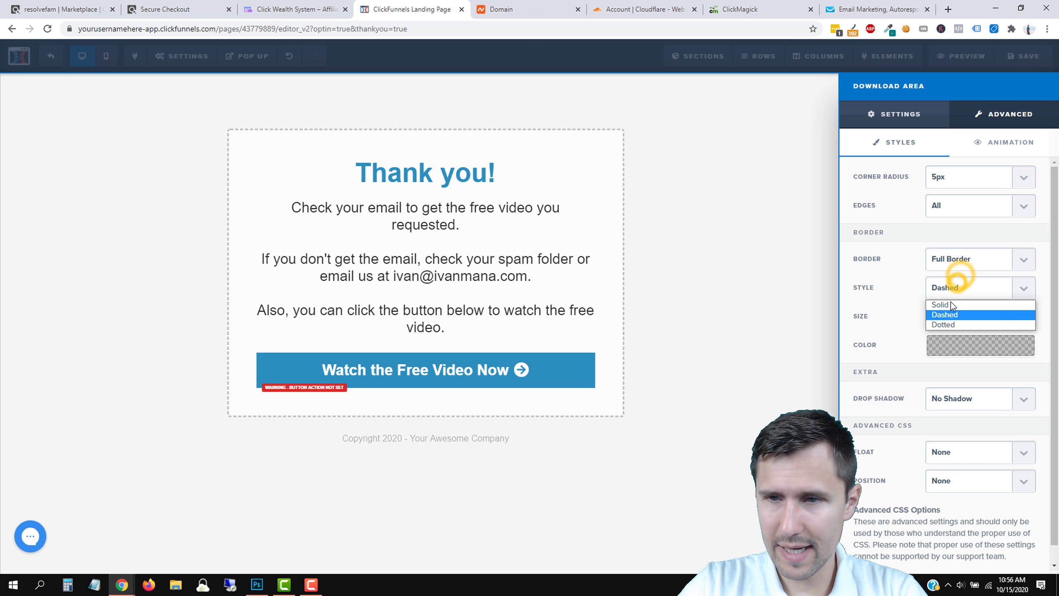
left_click(951, 301)
left_click(742, 250)
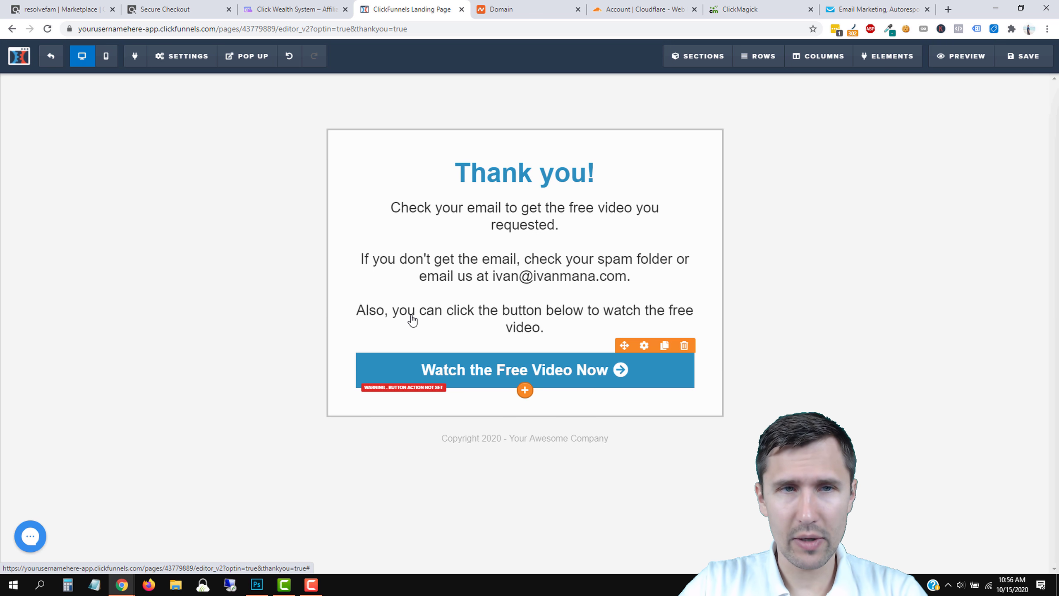
left_click(167, 6)
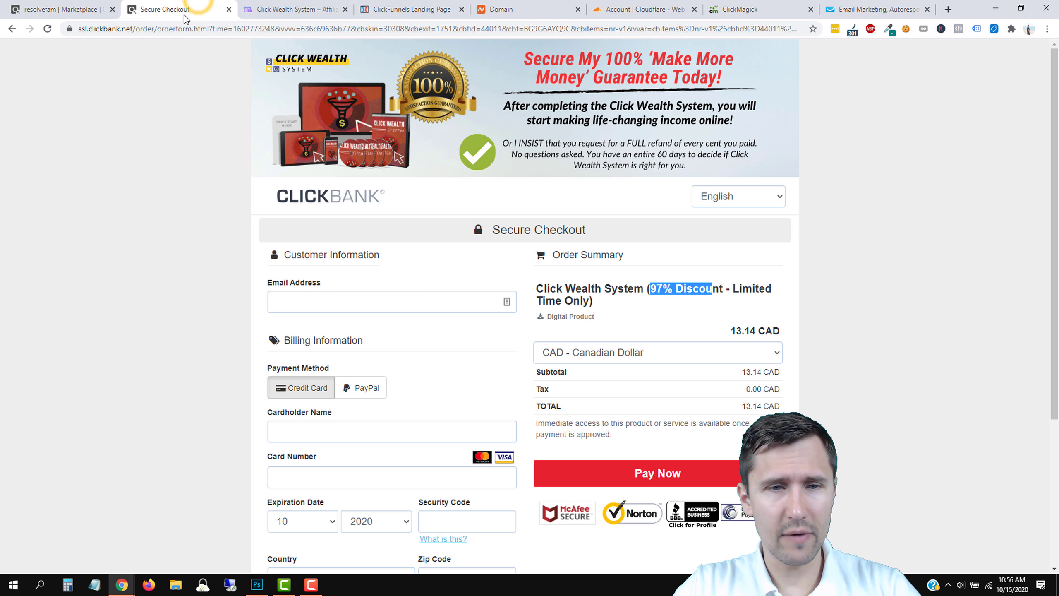
Generate the Click Wealth System HopLinks in ClickBank and copy the encrypted HopShield link.
left_click(228, 9)
left_click(63, 9)
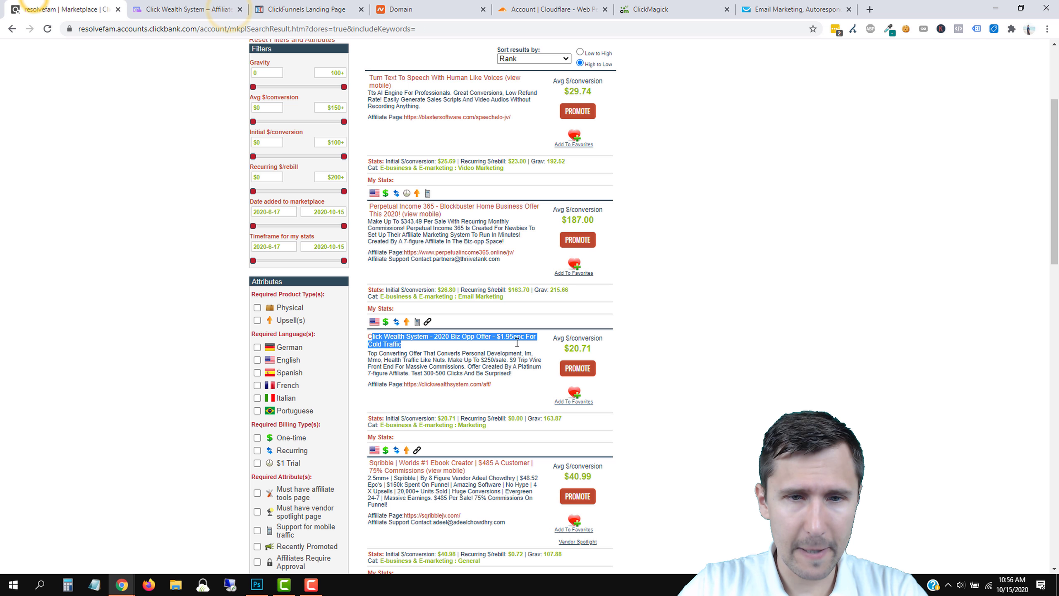
left_click(577, 368)
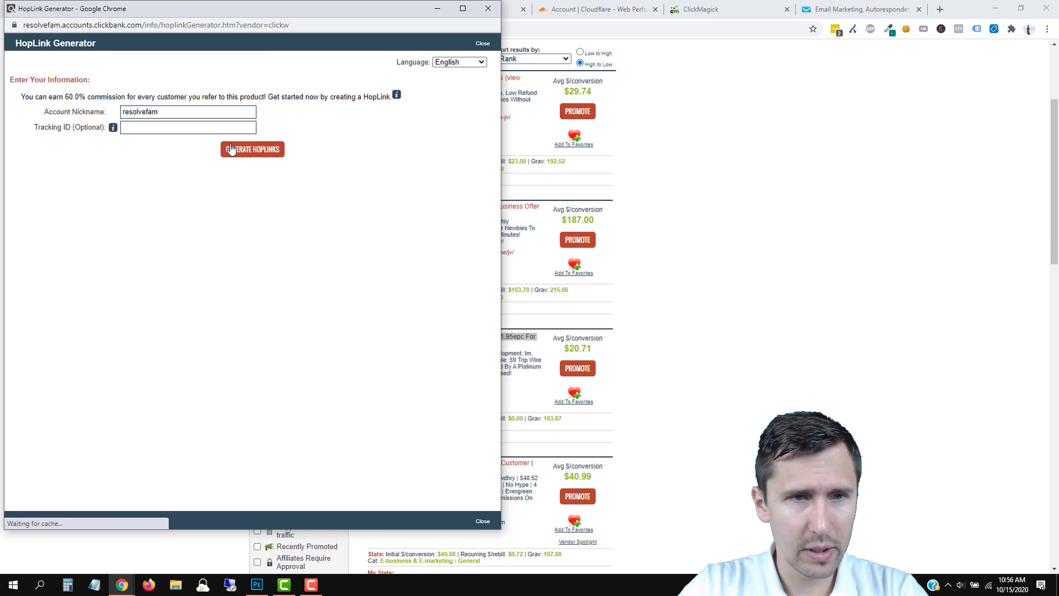
left_click(232, 150)
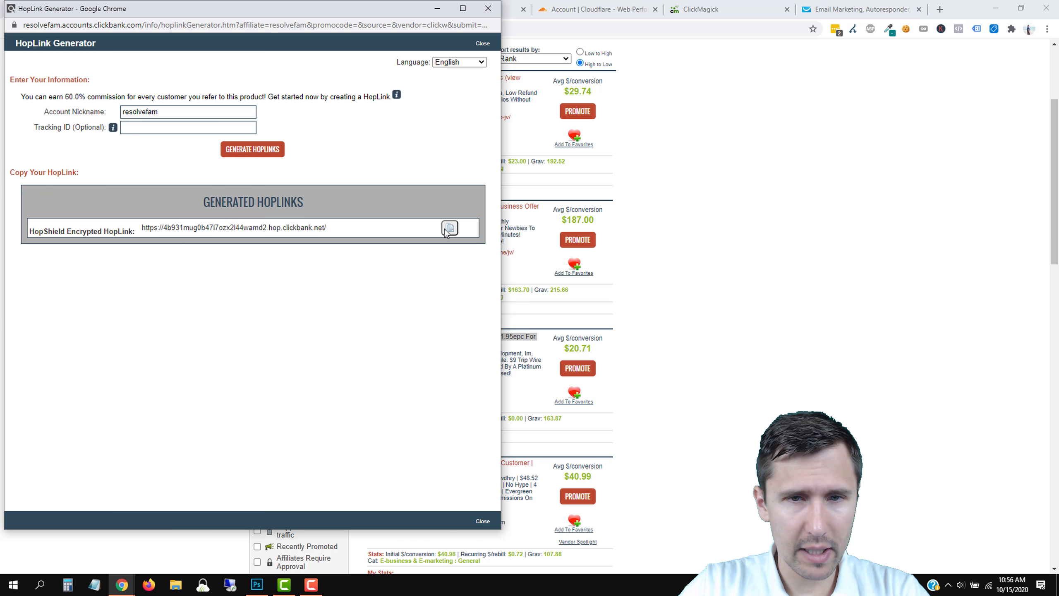
left_click(450, 228)
left_click(488, 8)
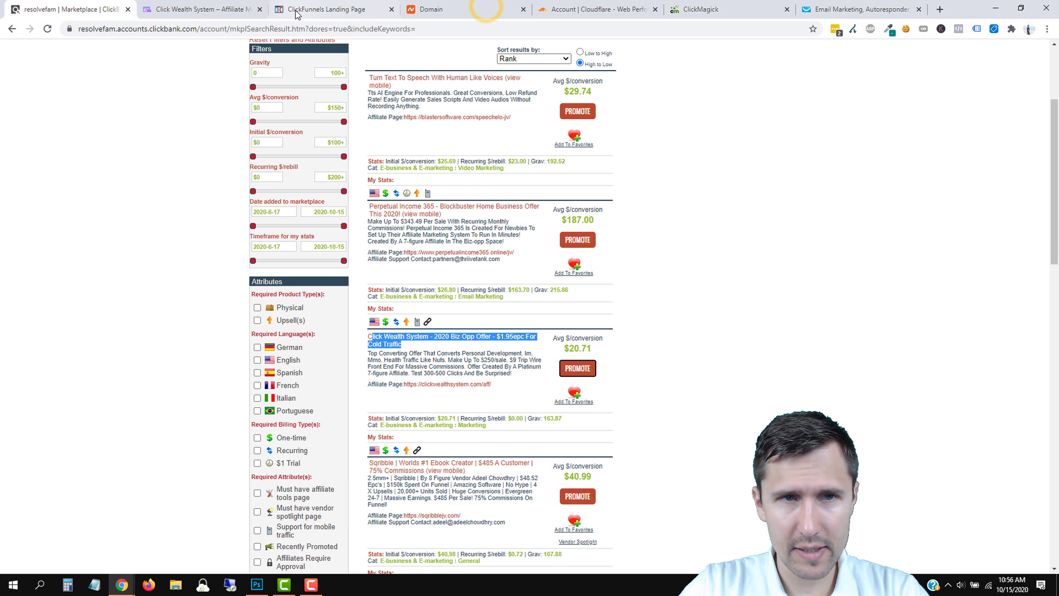
left_click(297, 13)
Set the video button to go to the pasted ClickBank HopLink with '?tid=[clickid]' appended.
mouse_move(532, 376)
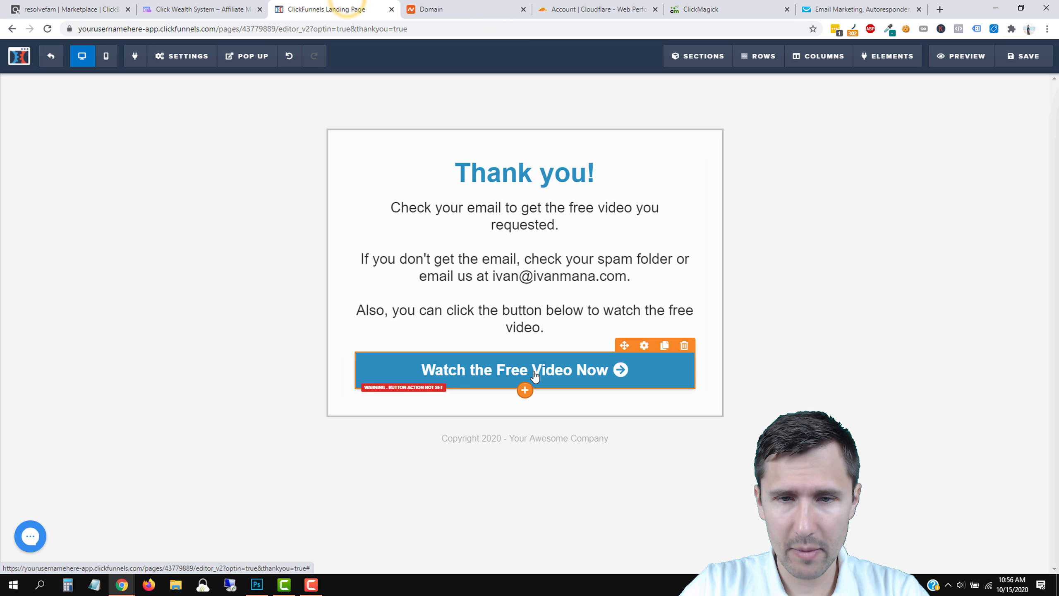
left_click(645, 345)
left_click(970, 190)
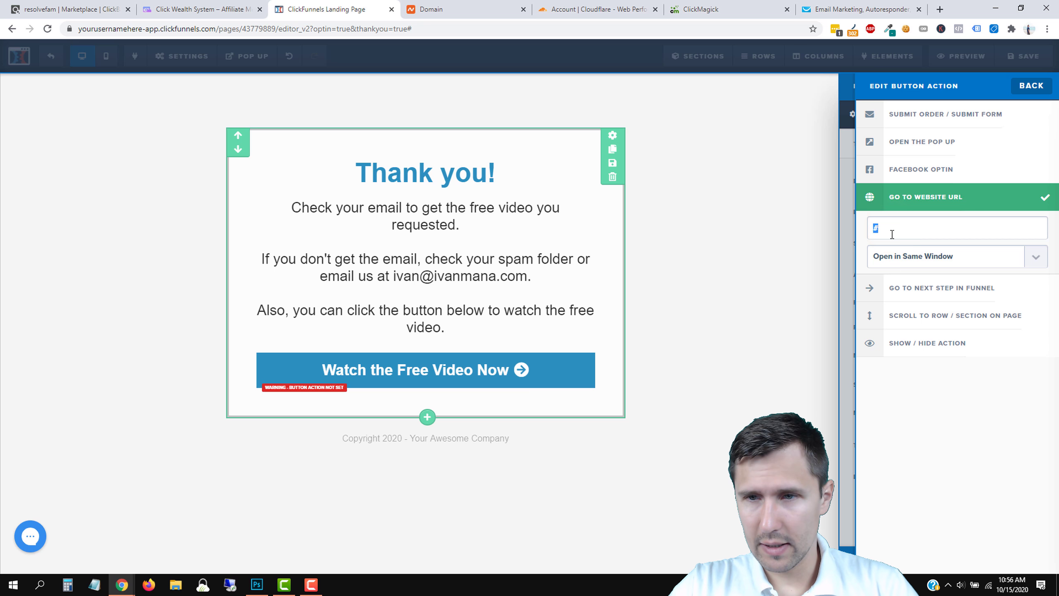
right_click(893, 235)
left_click(915, 287)
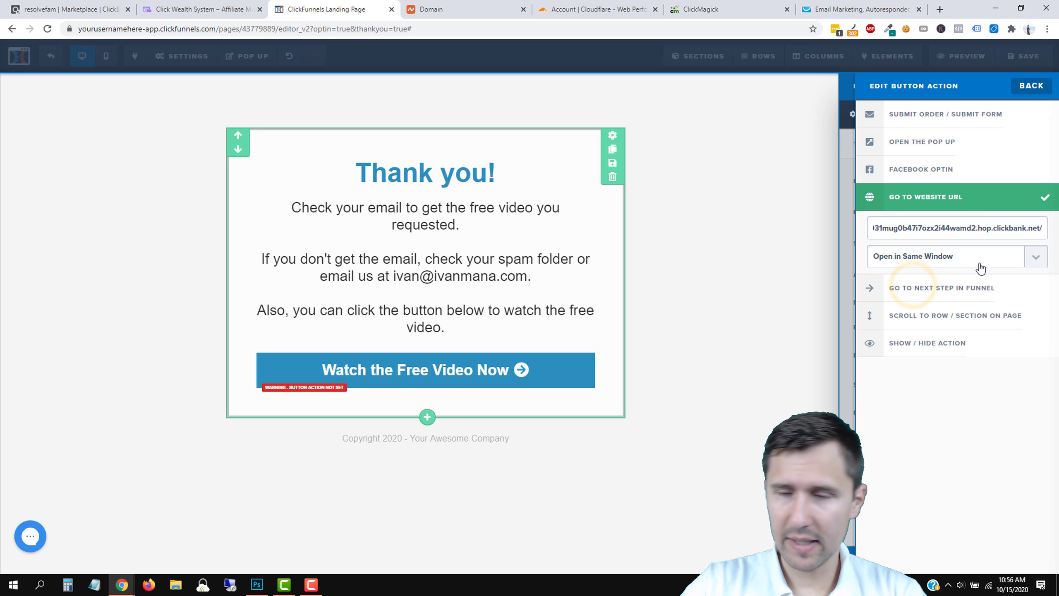
type("?tid")
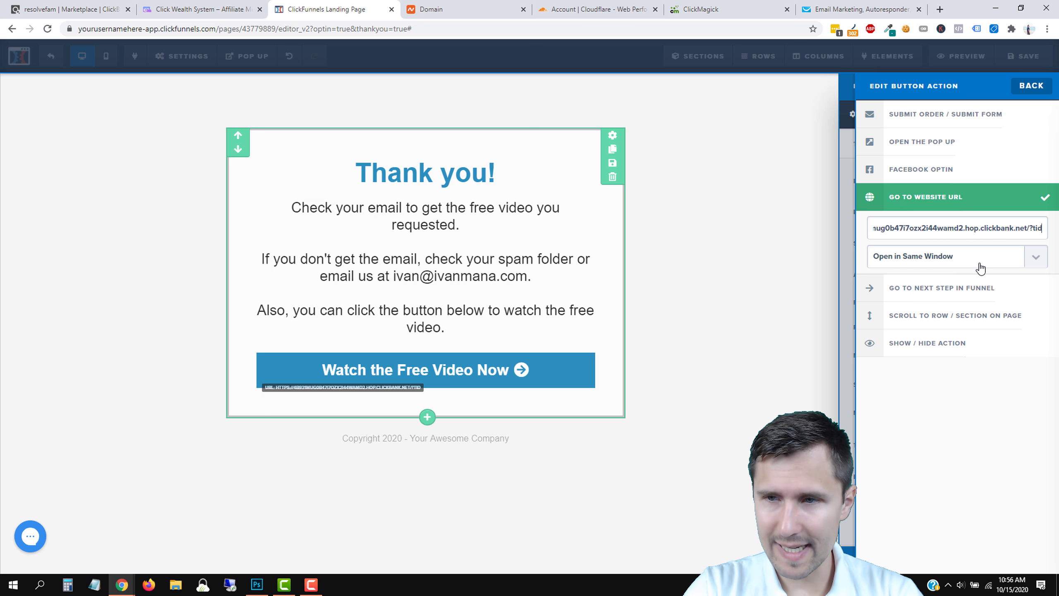
type("=[clickid]")
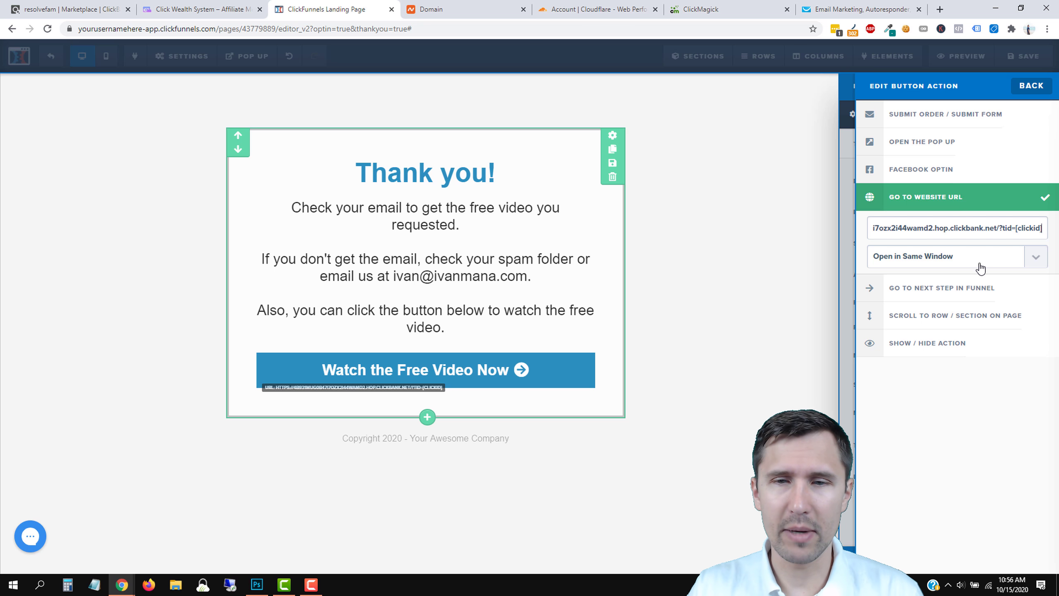
left_click_drag(997, 229, 1042, 228)
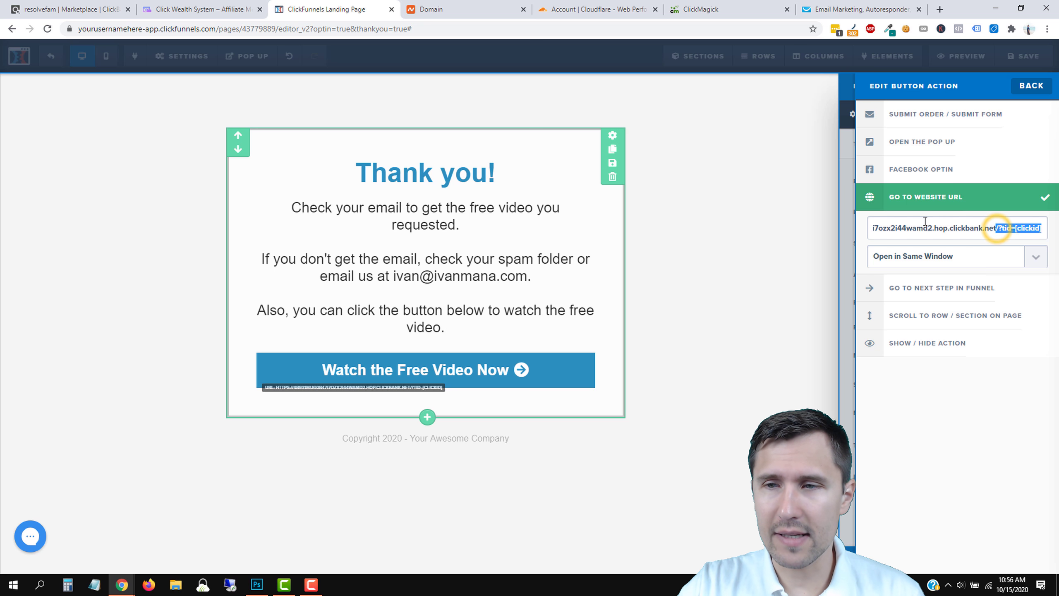
Glance at the ClickMagick dashboard, close the button settings, and save the page.
left_click(704, 9)
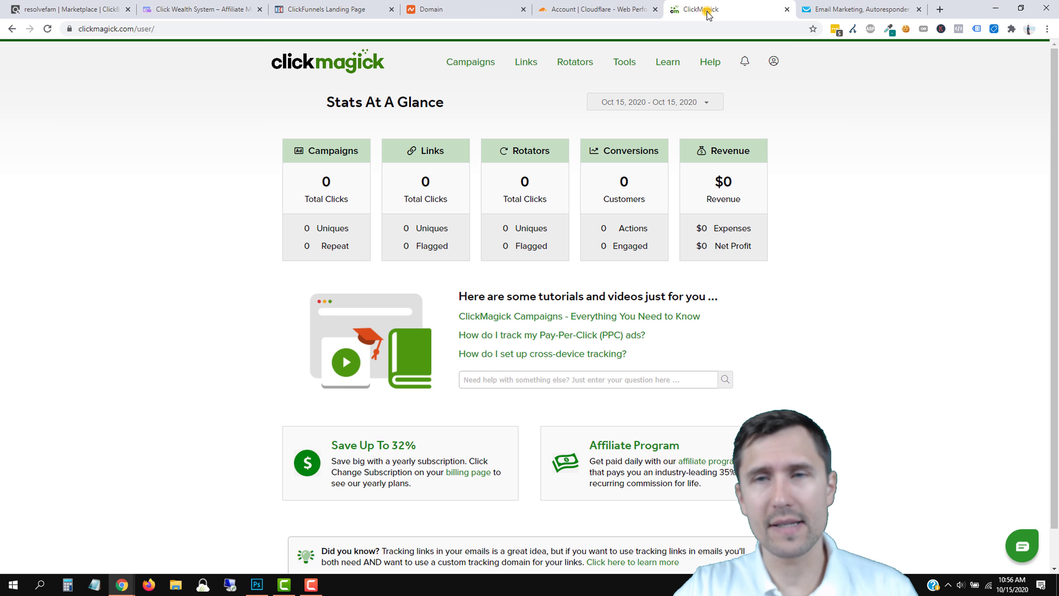
left_click(313, 8)
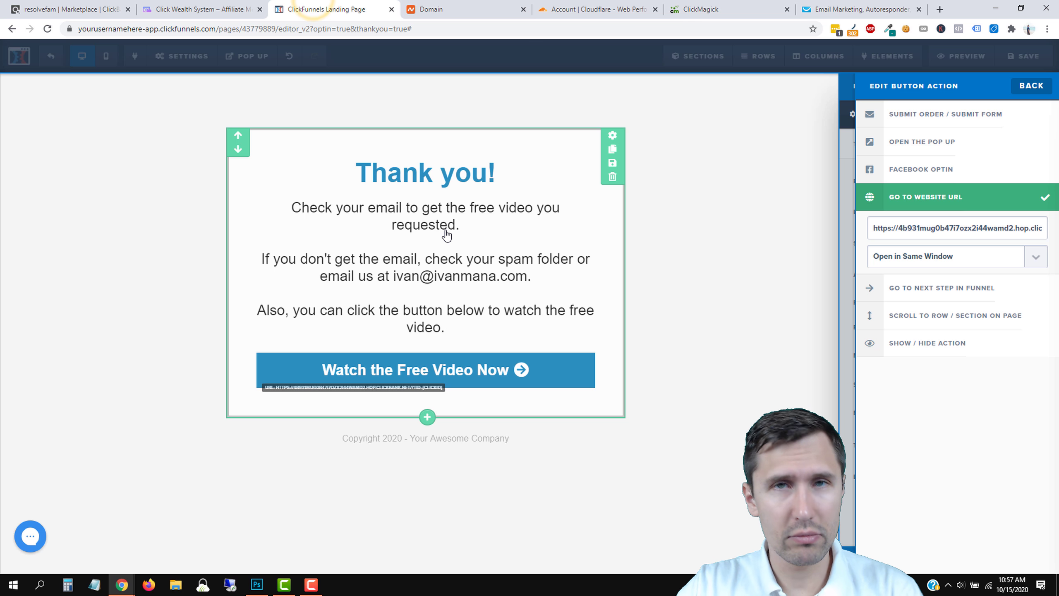
left_click(649, 235)
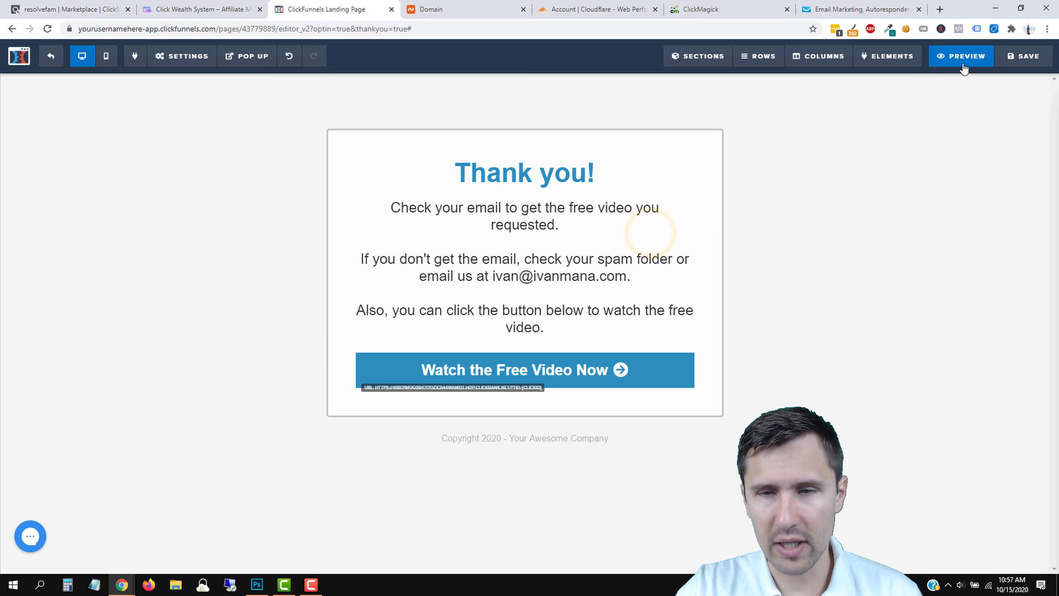
left_click(1023, 55)
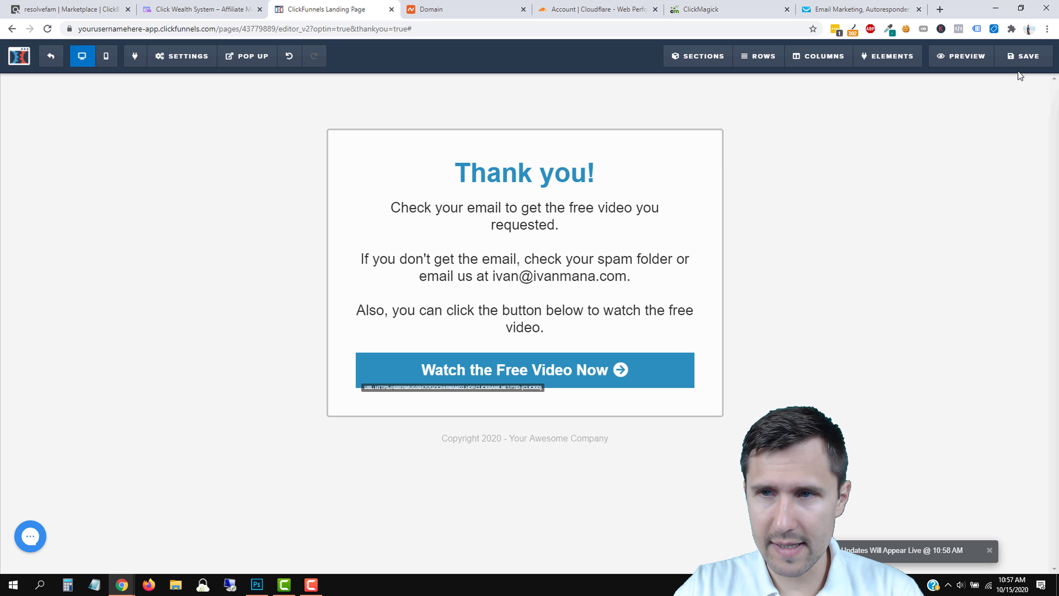
left_click(1019, 55)
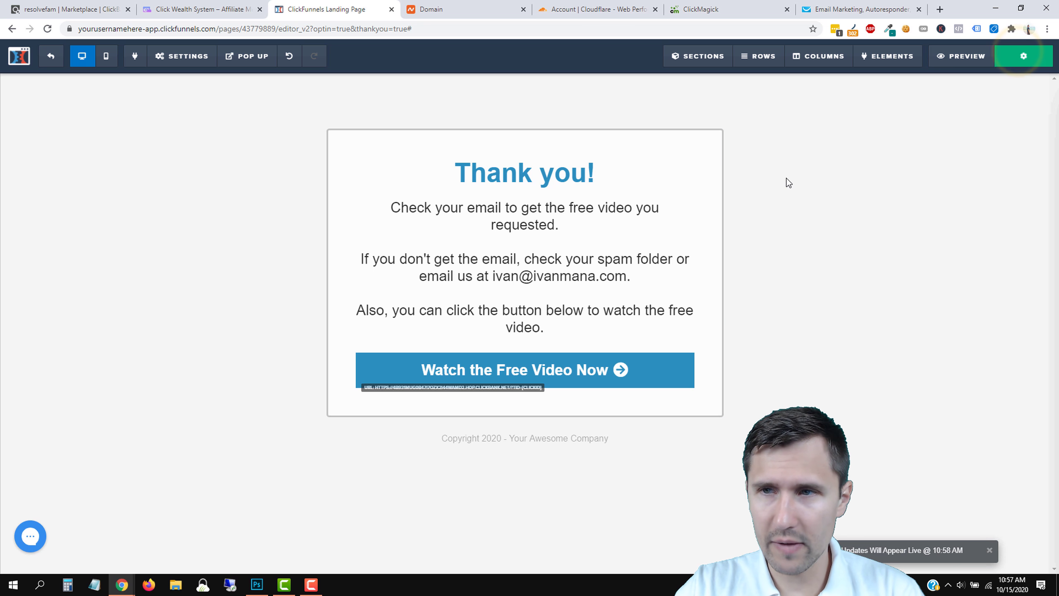
Replace the SEO Meta Data title with 'Click Wealth System - Thank you' and save.
left_click(169, 56)
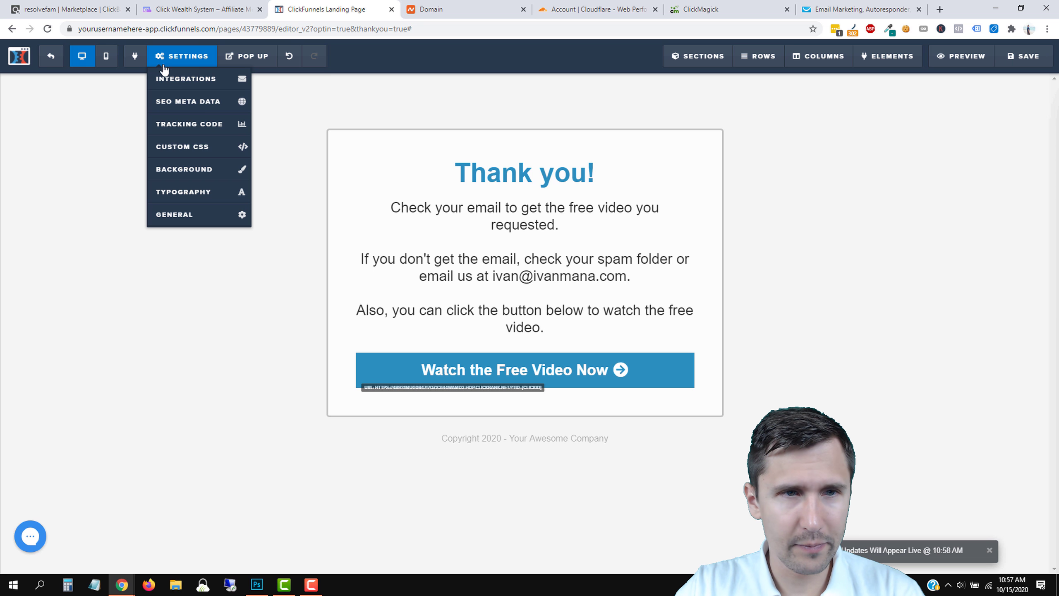
left_click(208, 103)
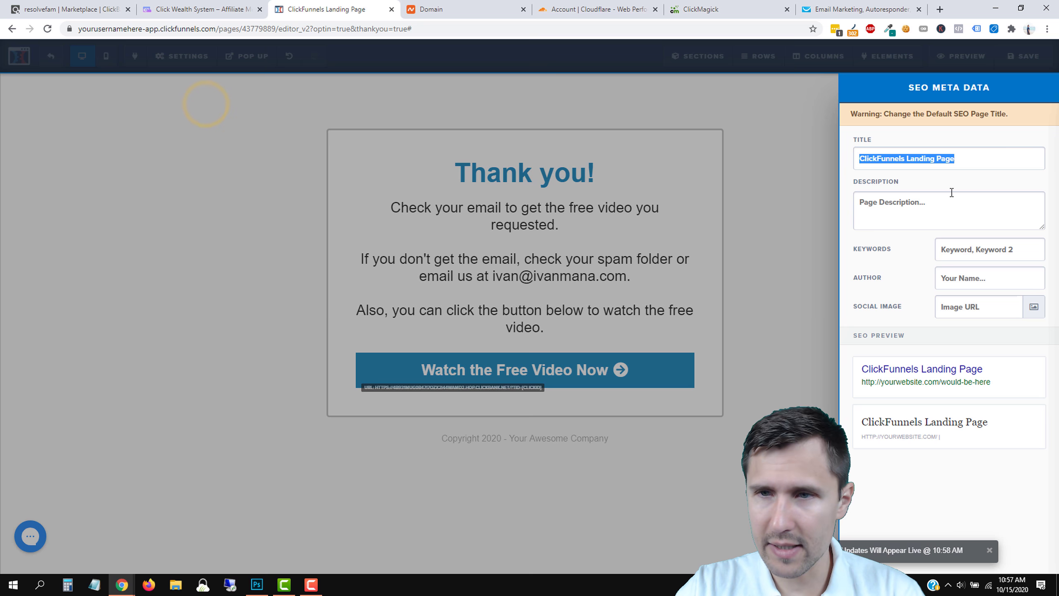
left_click(913, 158)
triple_click(911, 156)
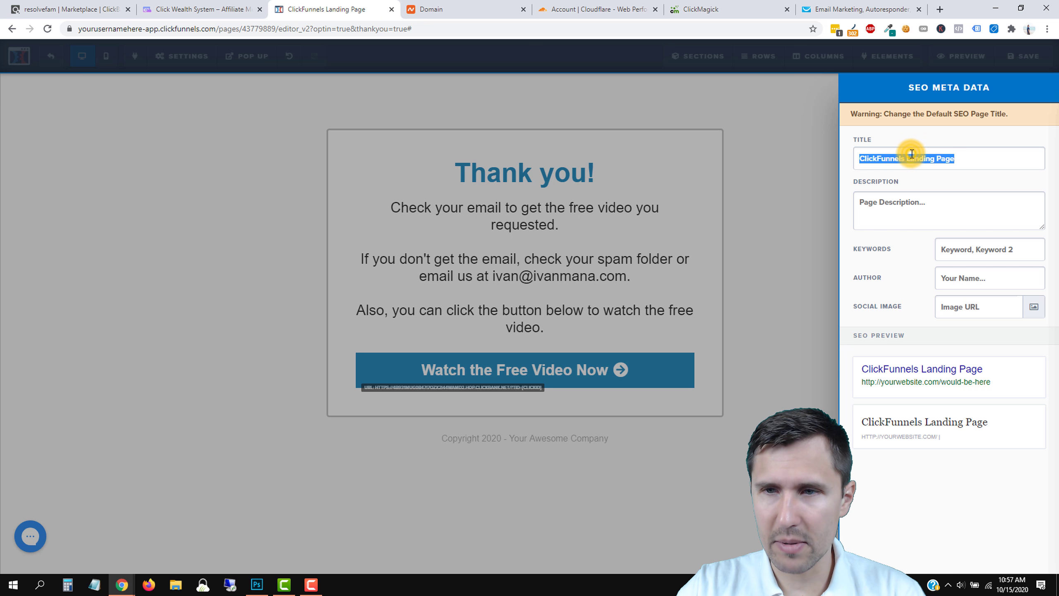
type("C")
key("BackSpace")
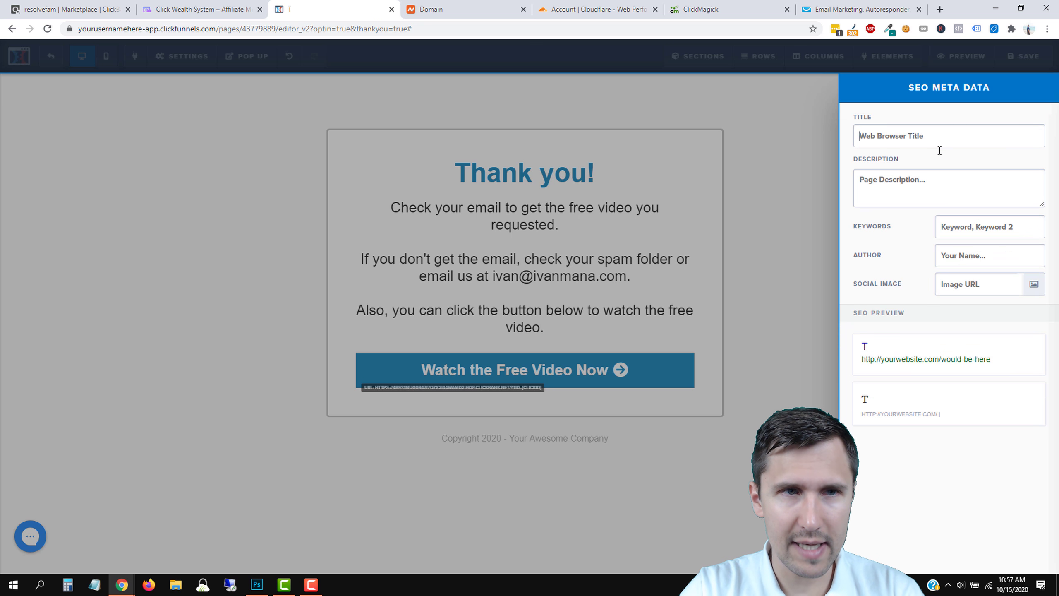
type("Click Wealth System - Thank you")
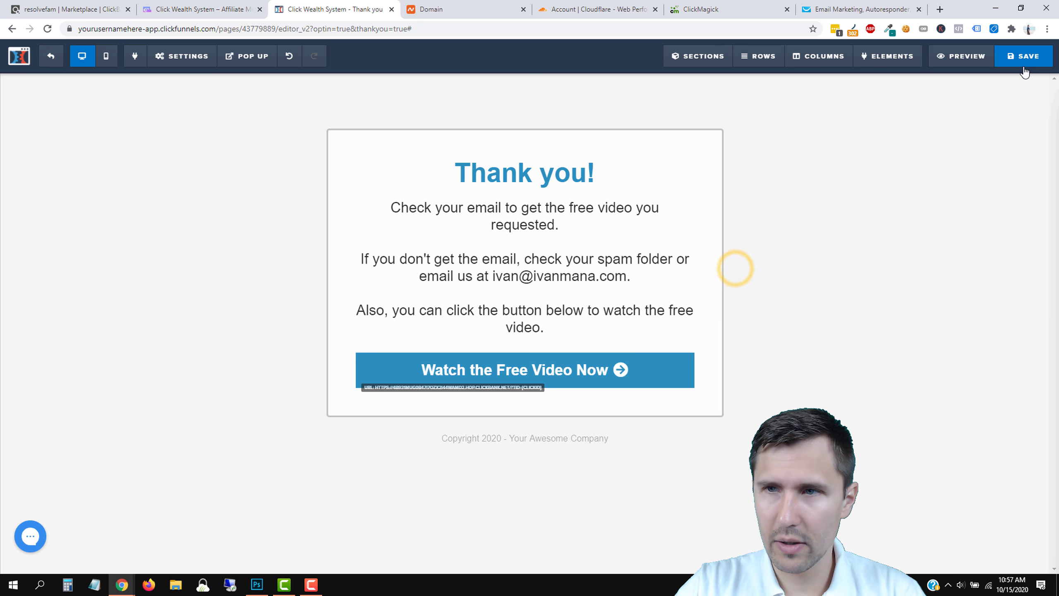
left_click(1021, 63)
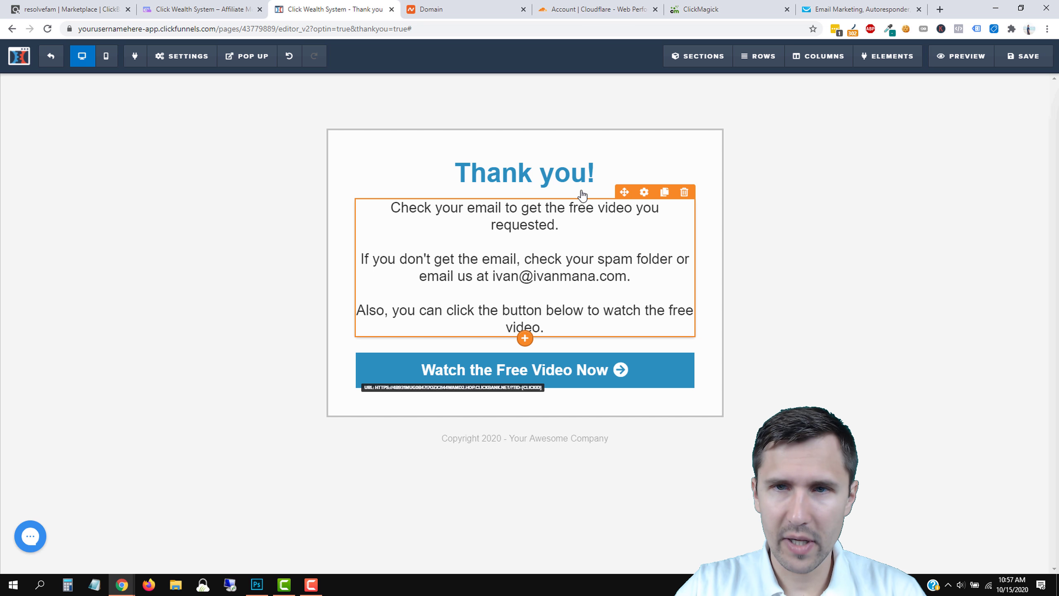
Exit the editor and go to Account Settings > Domains > Add New Domain > Register a new domain.
left_click(47, 62)
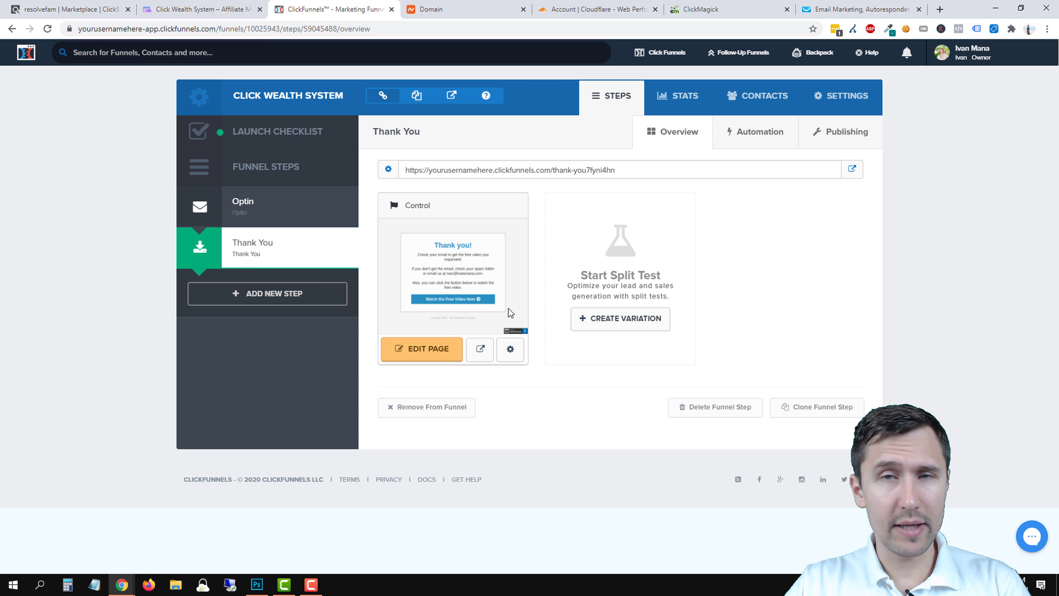
left_click(964, 52)
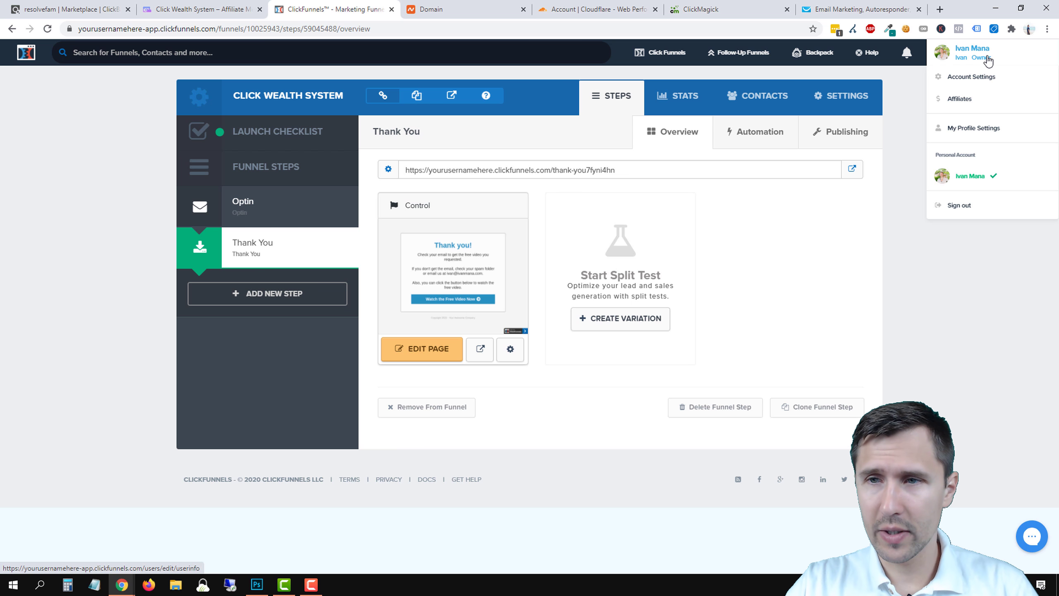
left_click(970, 81)
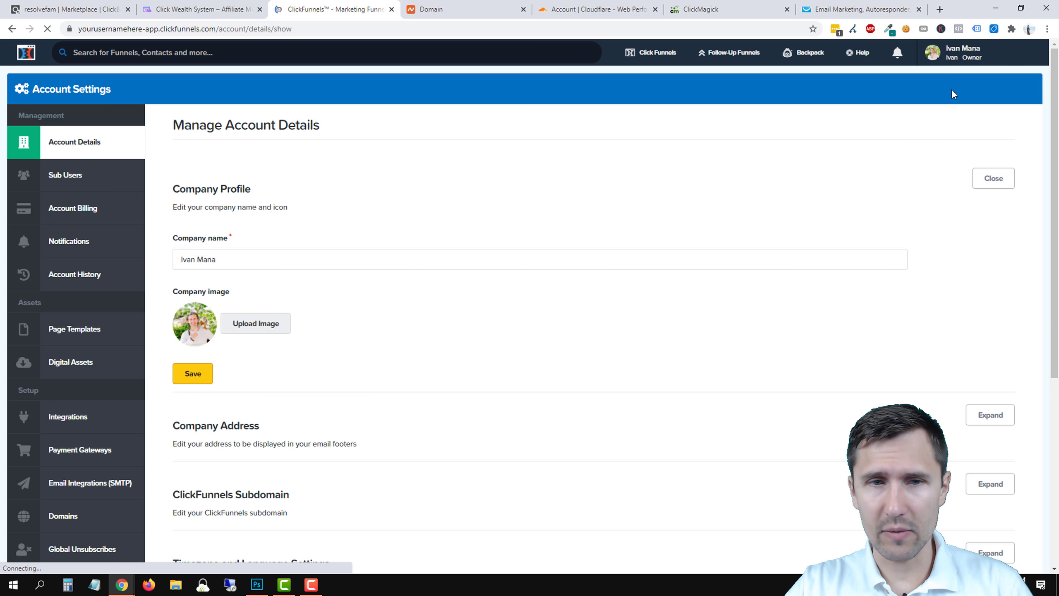
left_click(77, 509)
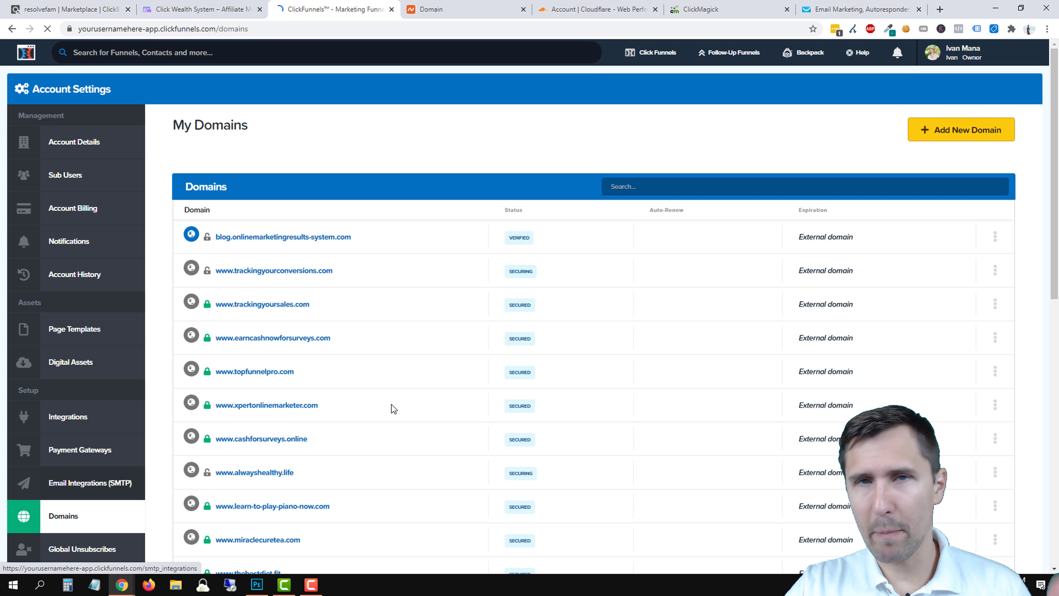
left_click(951, 132)
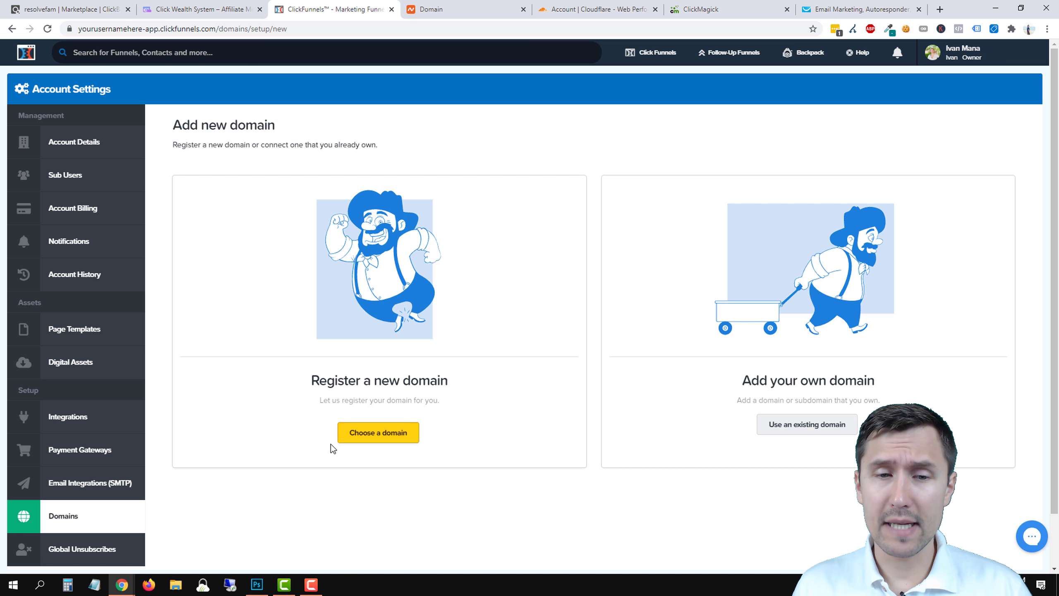
left_click(369, 433)
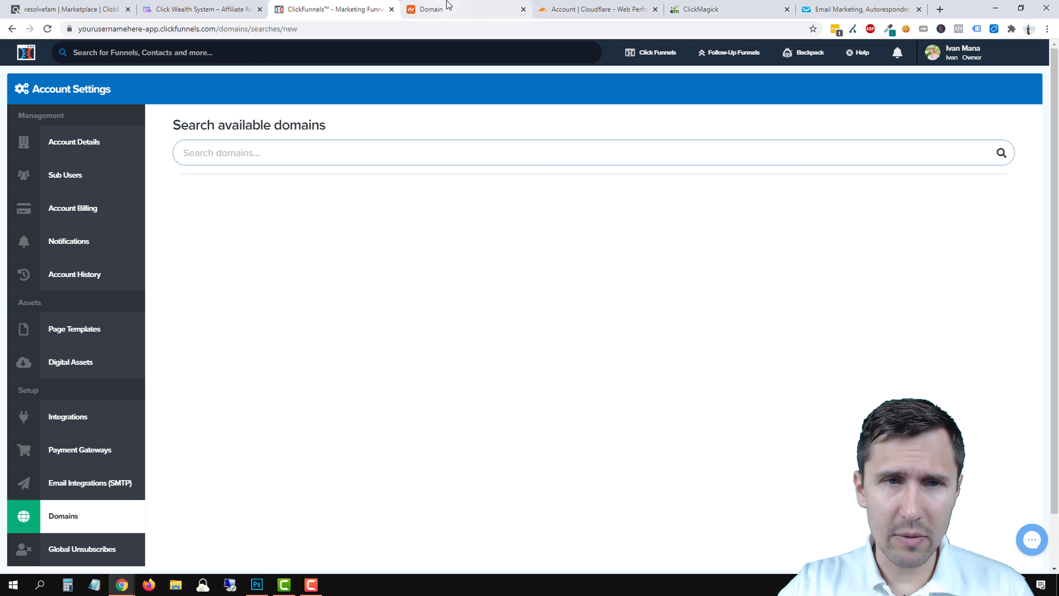
Search again with 'tube' replaced by 'asdfasdf', find the domain available for $20, and copy it.
left_click(275, 163)
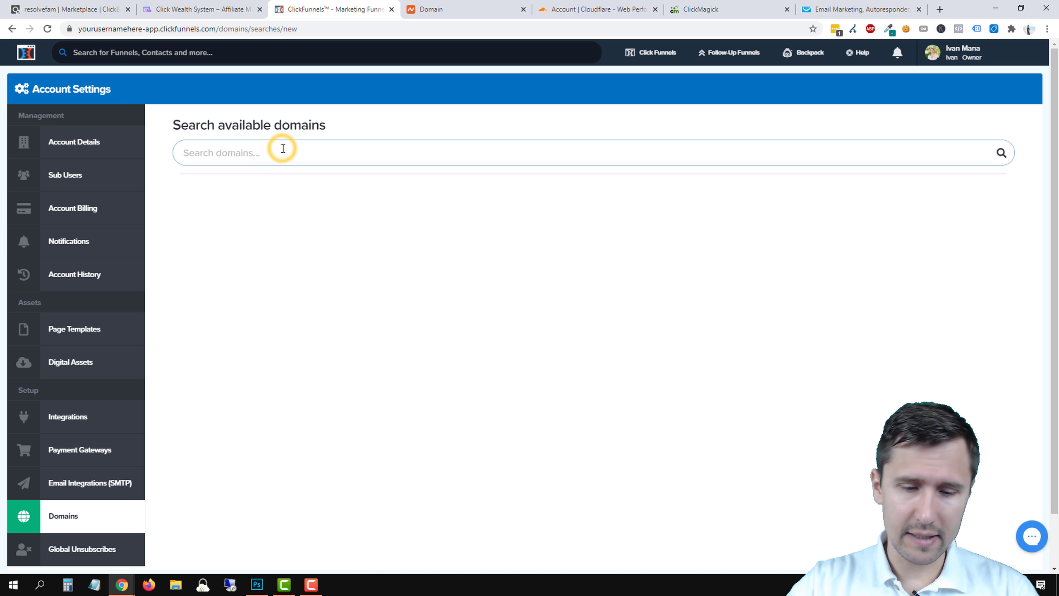
type("ivanmanayoutube.com")
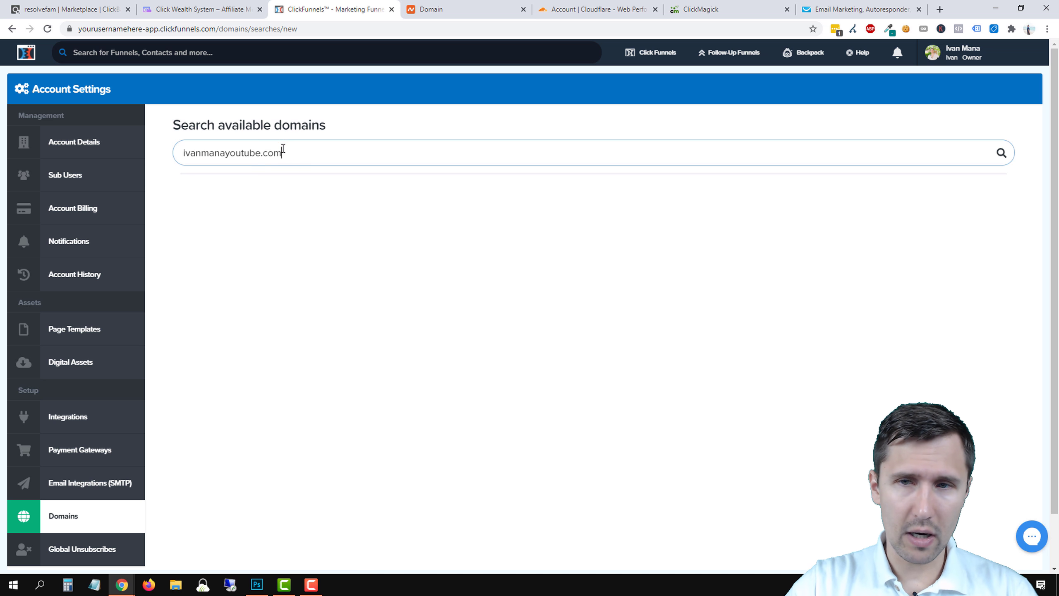
key("Return")
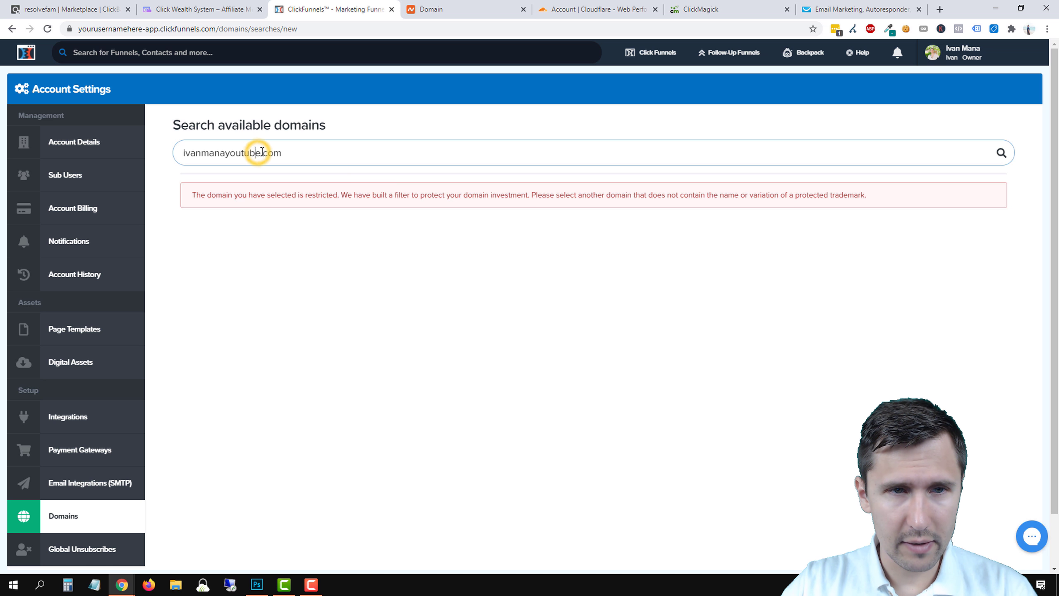
left_click_drag(261, 153, 240, 156)
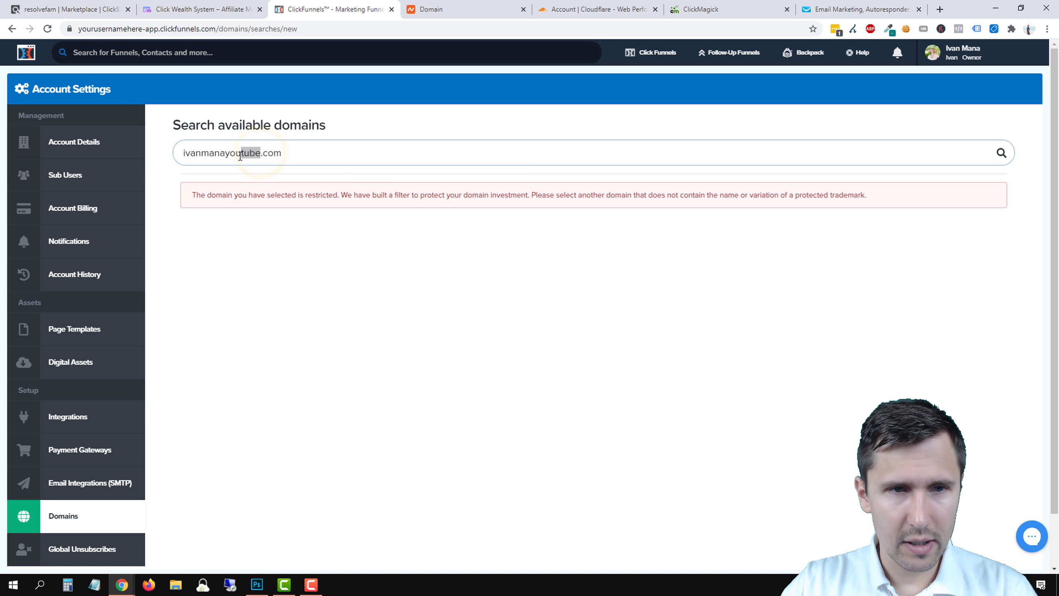
type("asdfasdf")
key("Return")
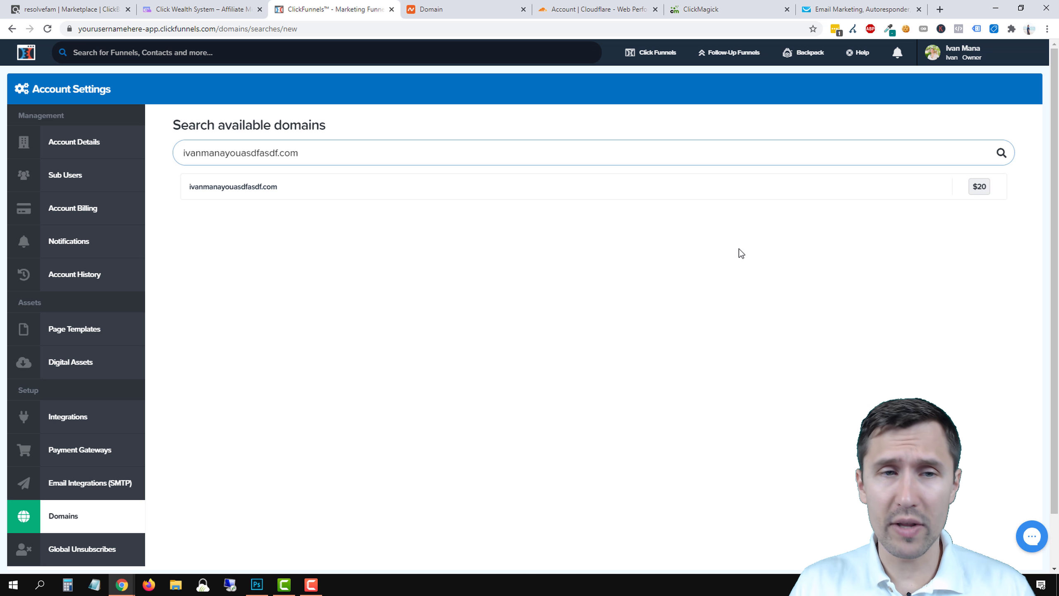
triple_click(240, 158)
key("ctrl+c")
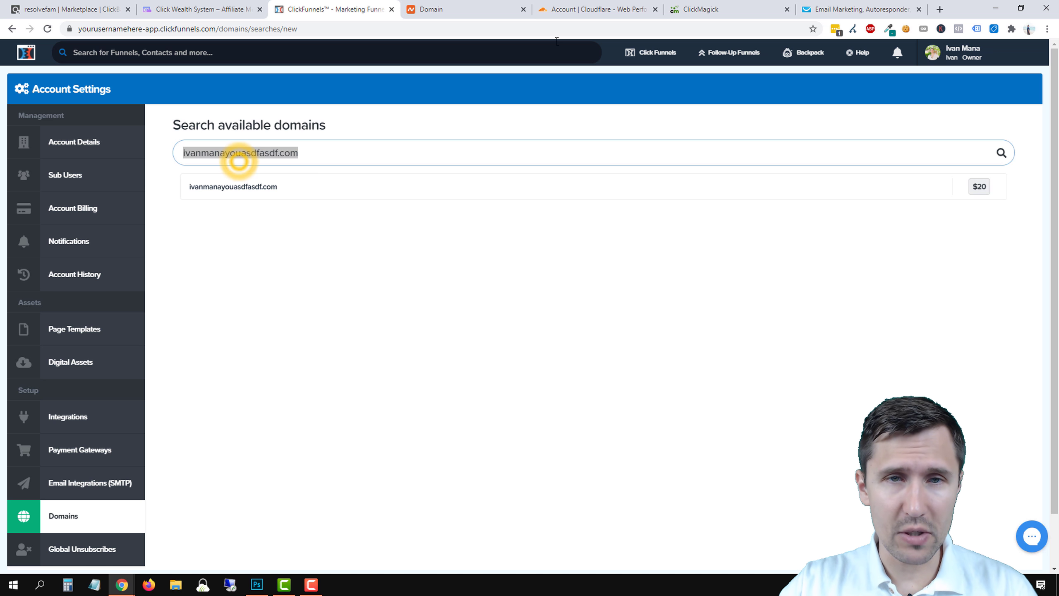
key("ctrl+Tab")
mouse_move(396, 89)
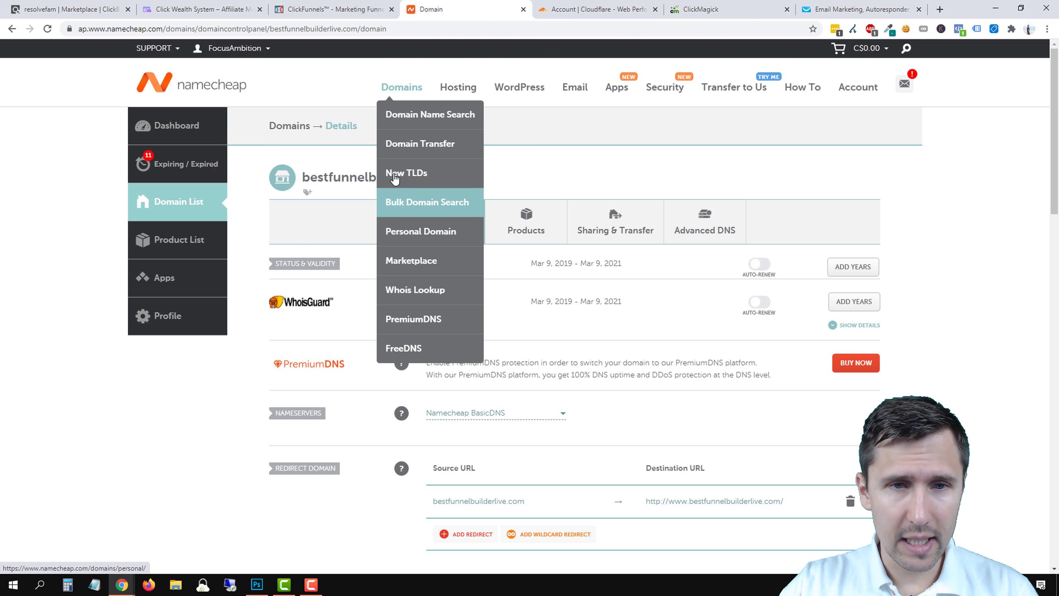
Look up the copied .com domain in Namecheap's Domain Name Search, priced at C$11.66/yr.
left_click(409, 114)
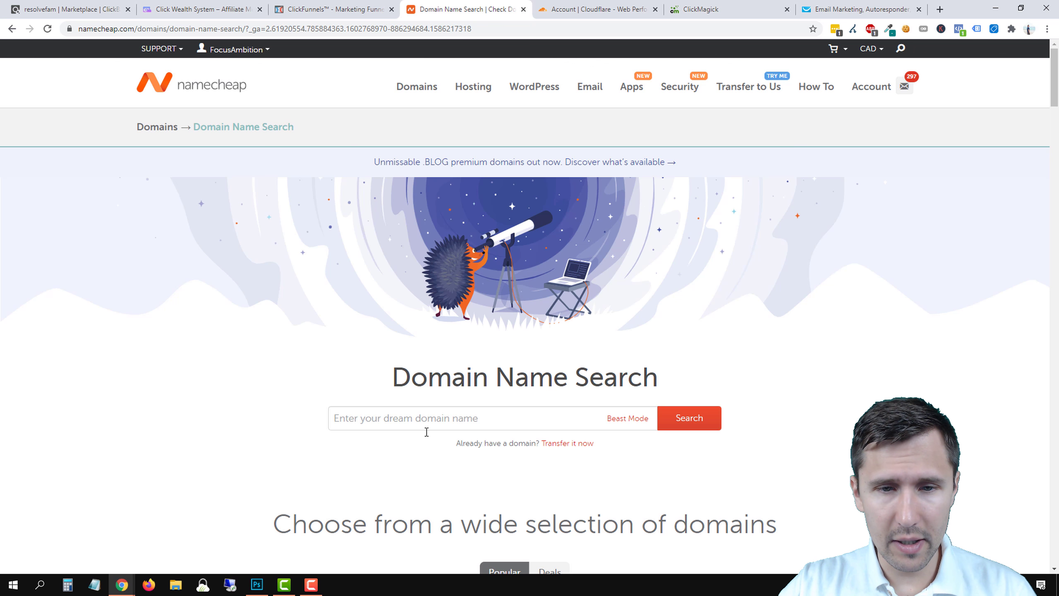
left_click(425, 420)
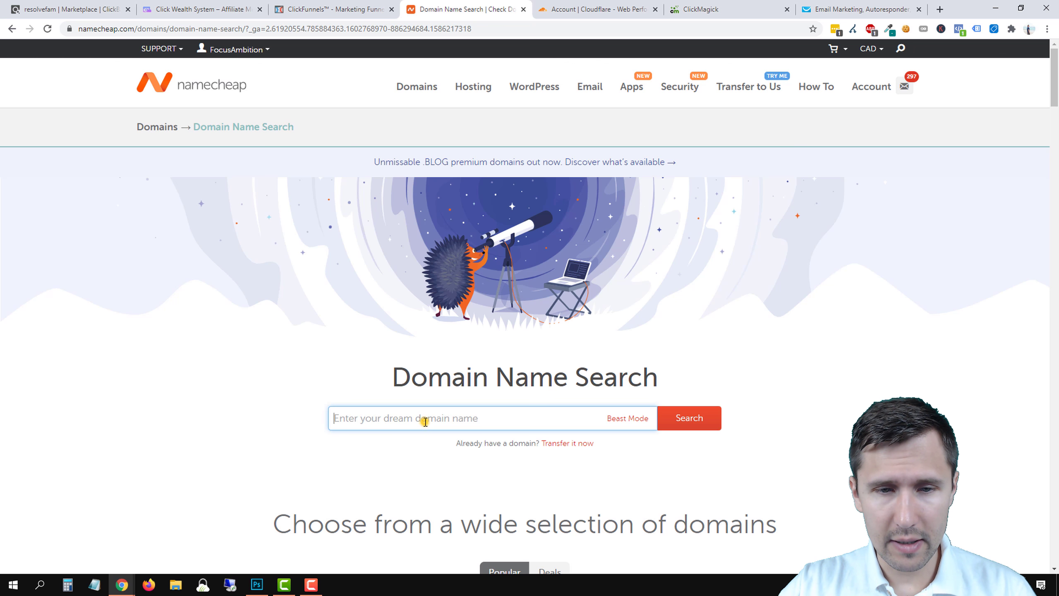
key("ctrl+v")
left_click(702, 425)
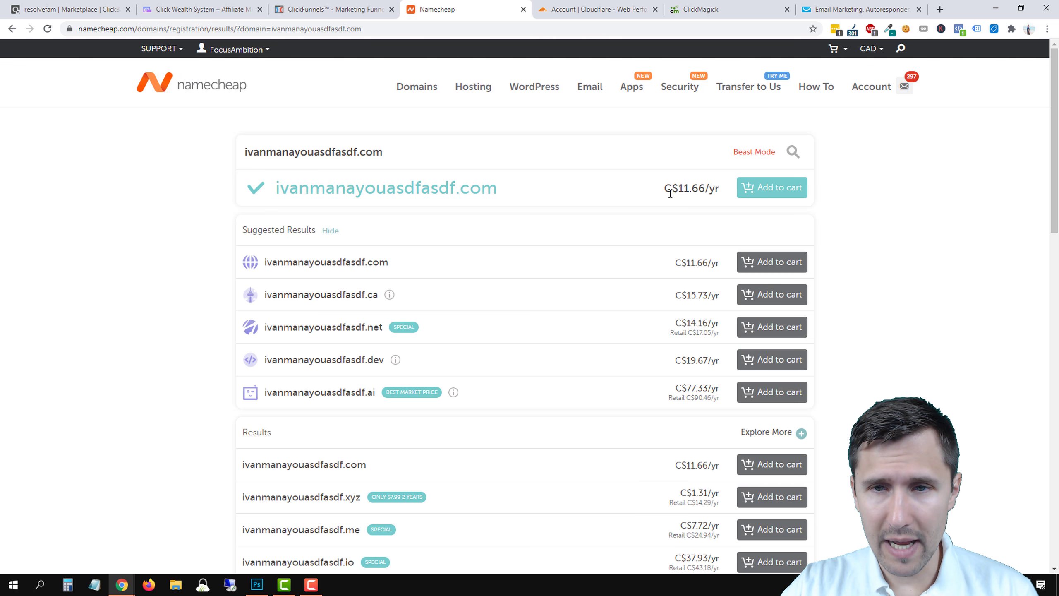
left_click_drag(671, 194, 715, 191)
mouse_move(459, 99)
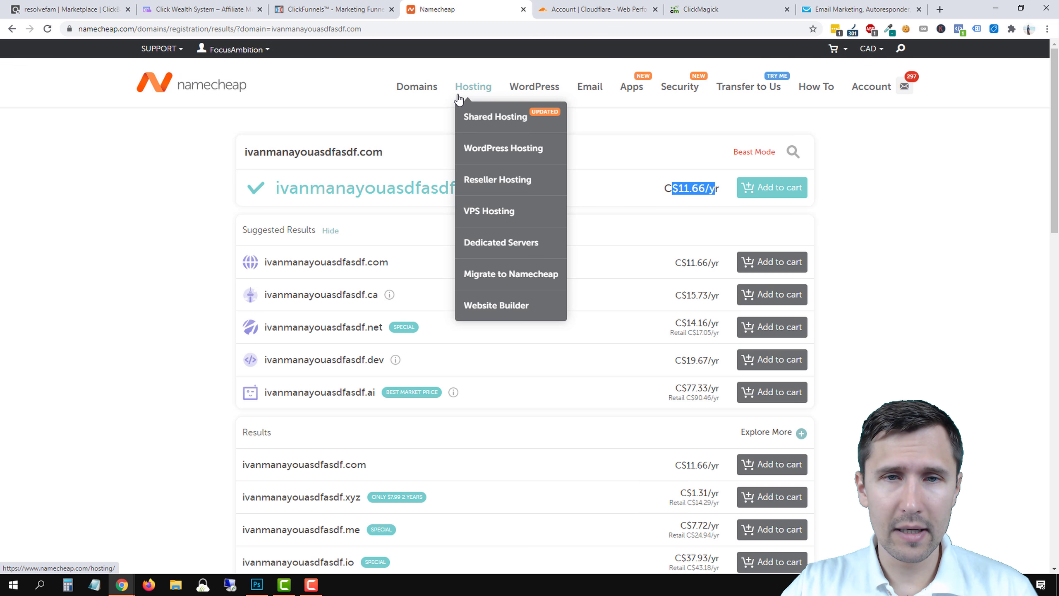
left_click(339, 7)
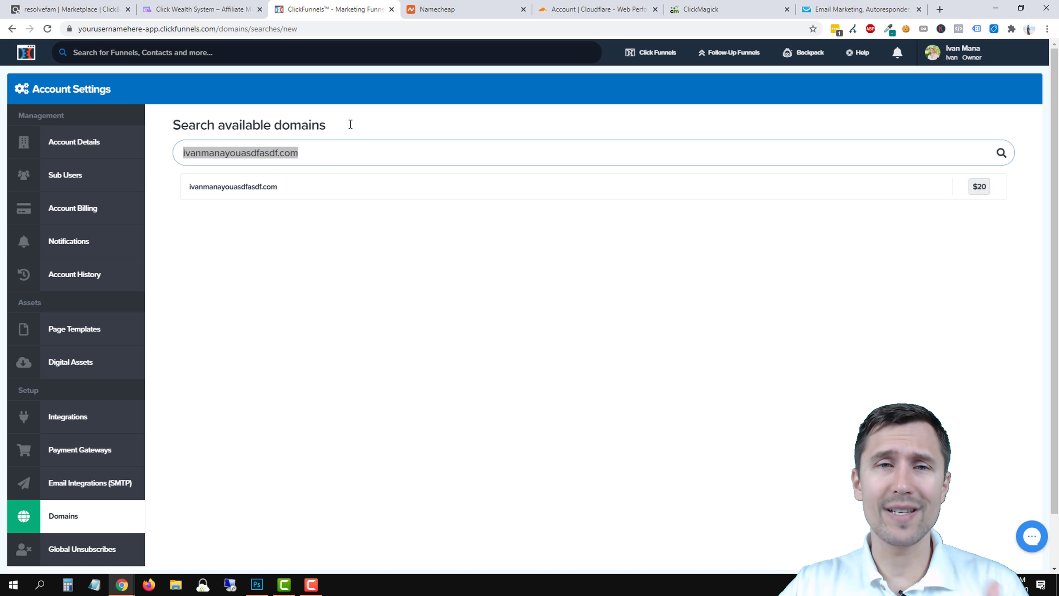
Copy the .dev variant from Namecheap and search it in ClickFunnels, where it's unavailable.
left_click(458, 8)
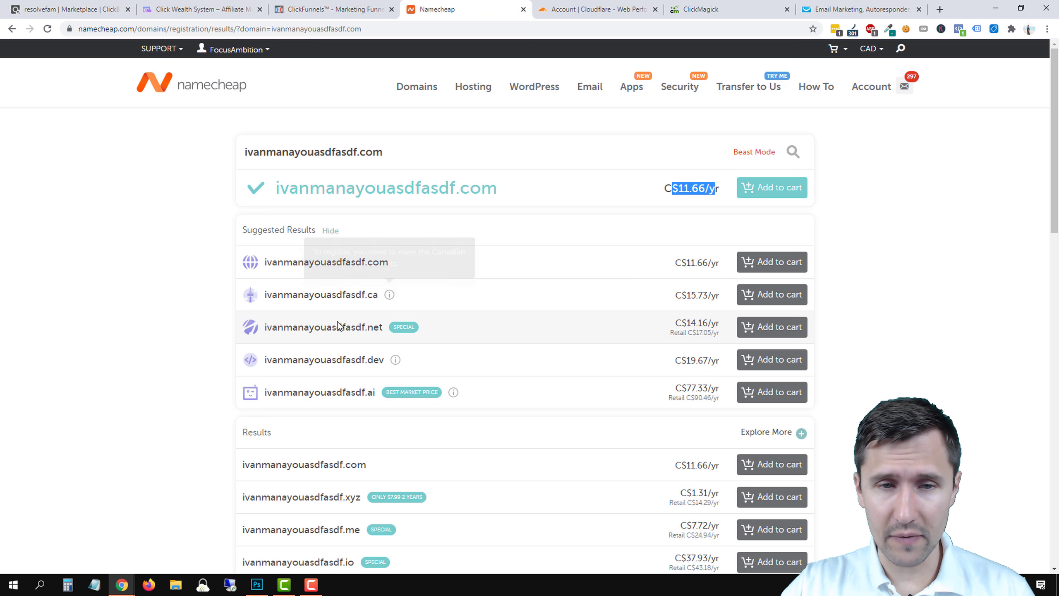
left_click_drag(383, 359, 267, 359)
key("ctrl+c")
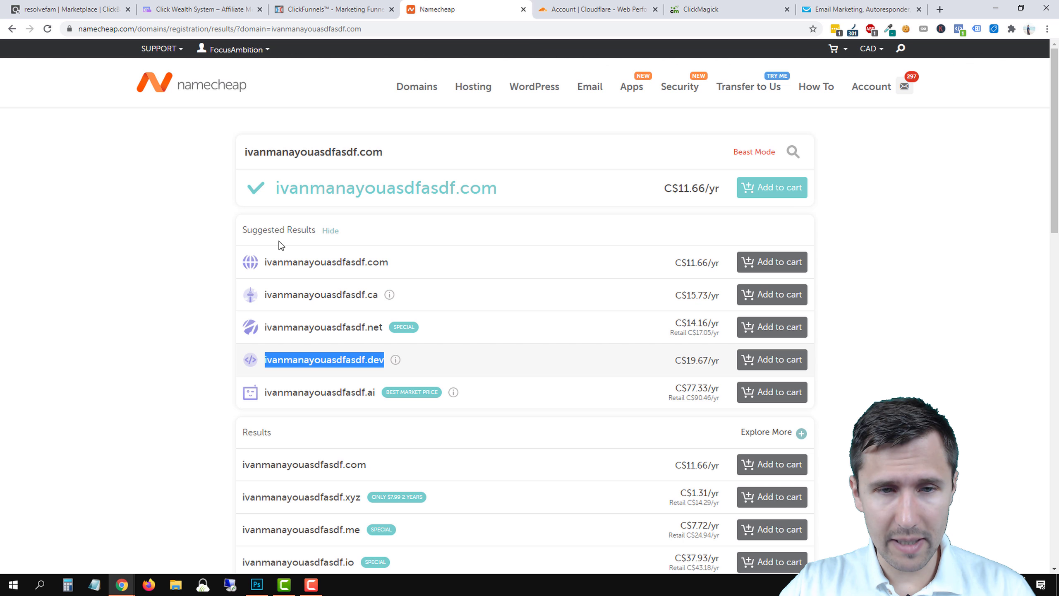
left_click(340, 6)
key("ctrl+v")
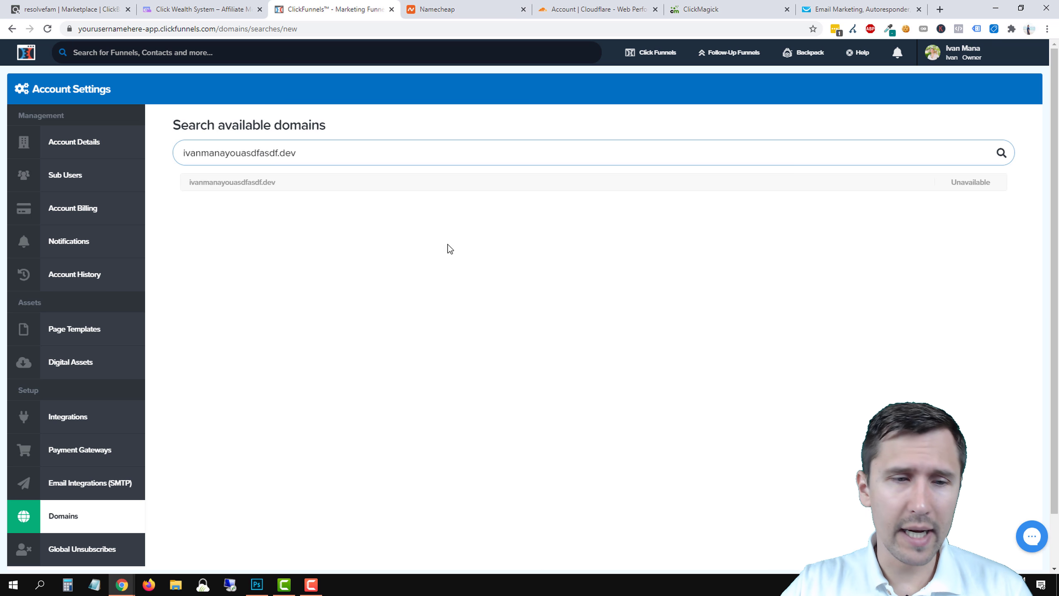
Return to Add New Domain, choose 'Use an existing domain', then go back to Namecheap's results.
left_click(10, 29)
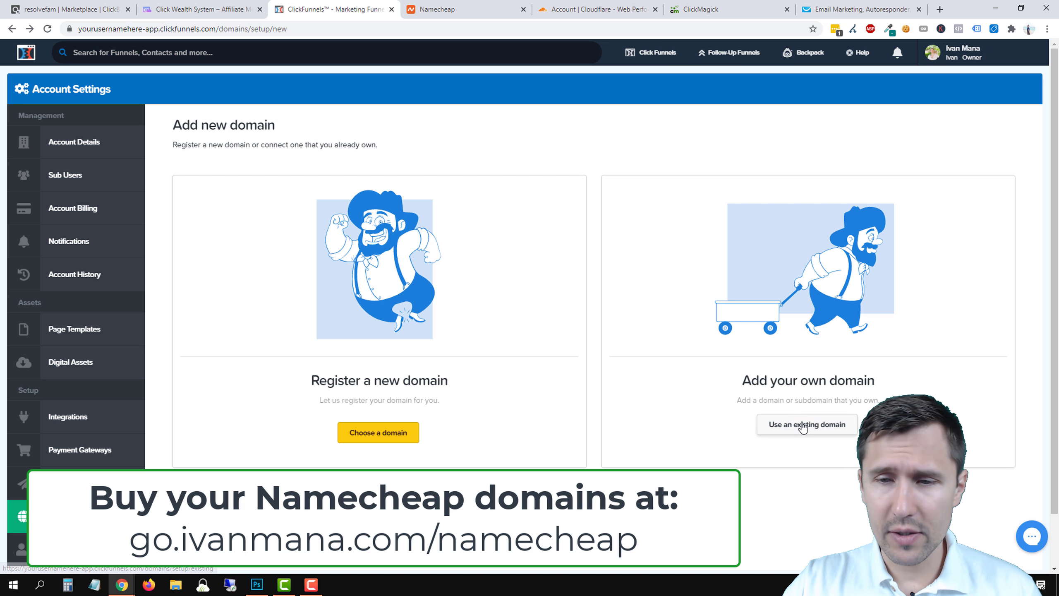
left_click(787, 425)
left_click(433, 9)
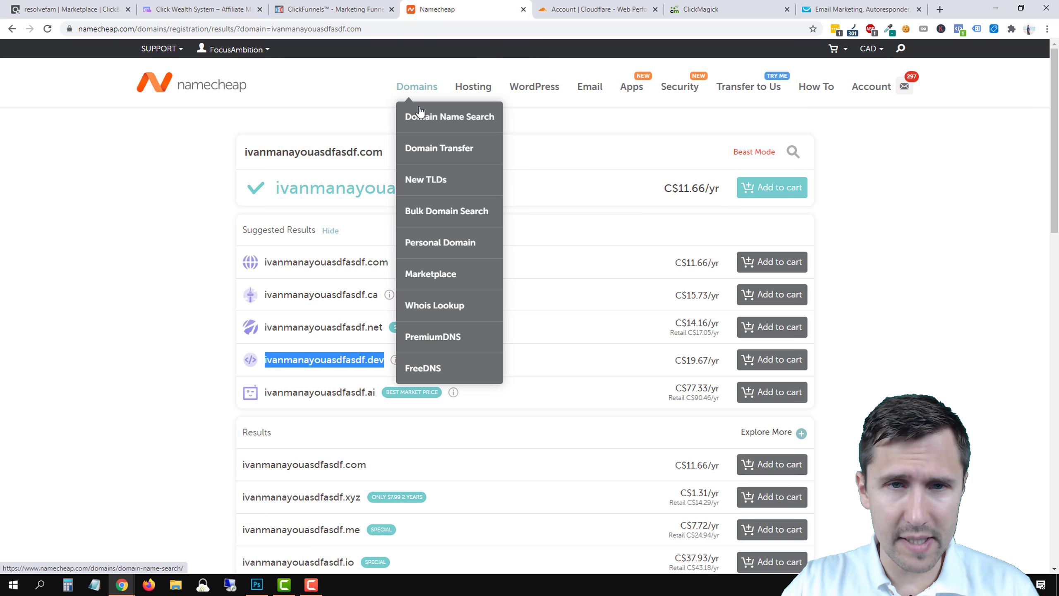
Open bestfunnelbuilderlive.com's domain details from the Namecheap dashboard's Domain List.
mouse_move(236, 49)
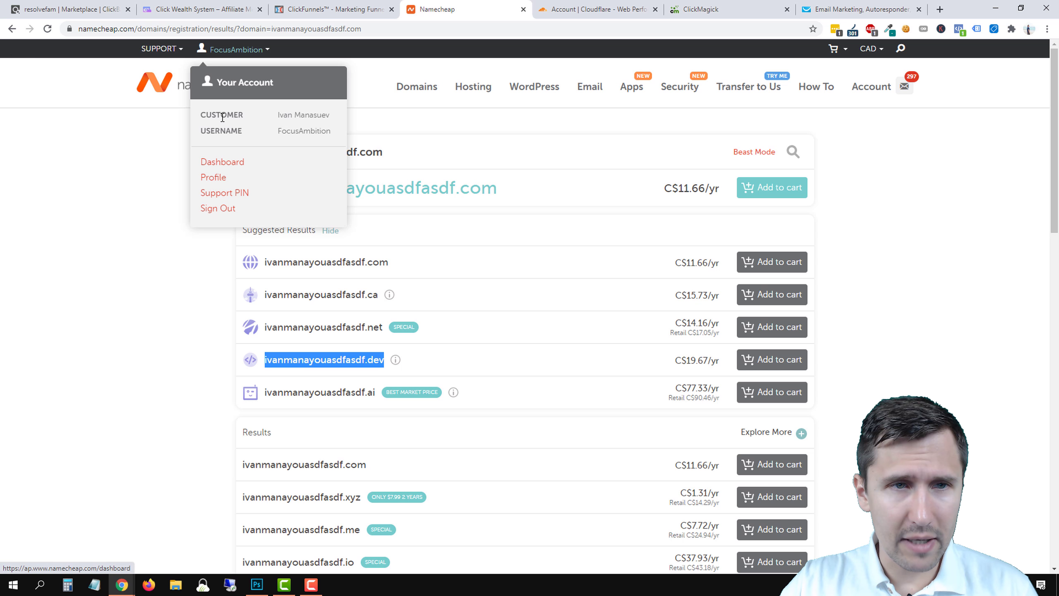
left_click(221, 163)
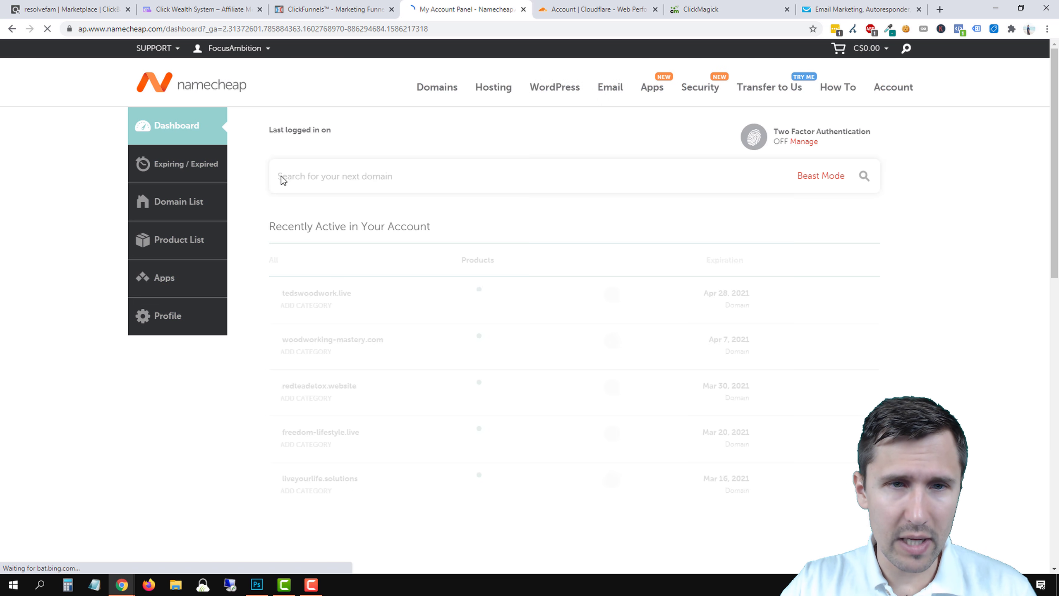
left_click(315, 326)
type("bestfunnel")
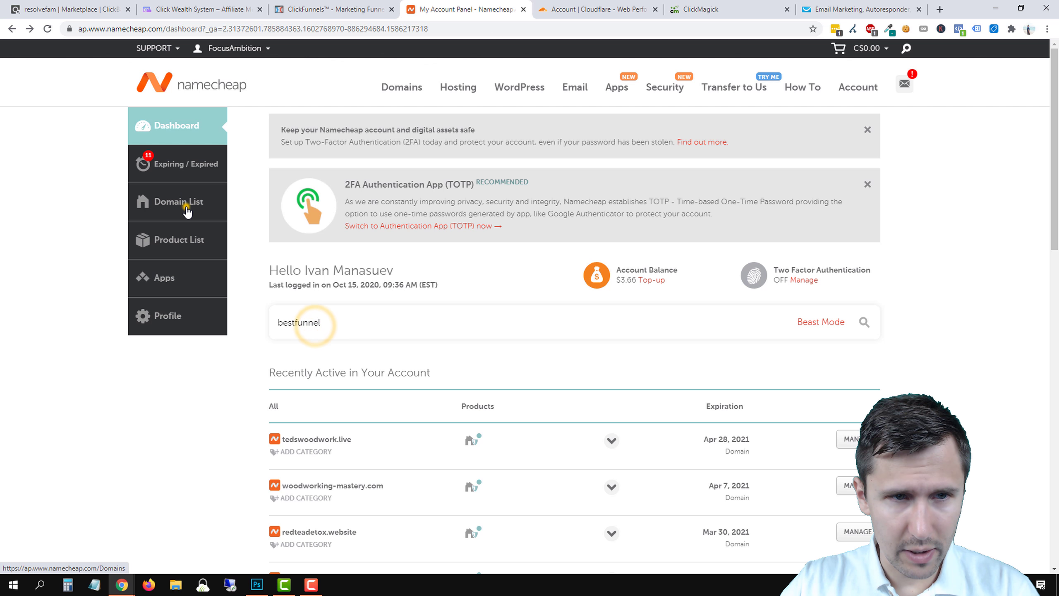
left_click(186, 205)
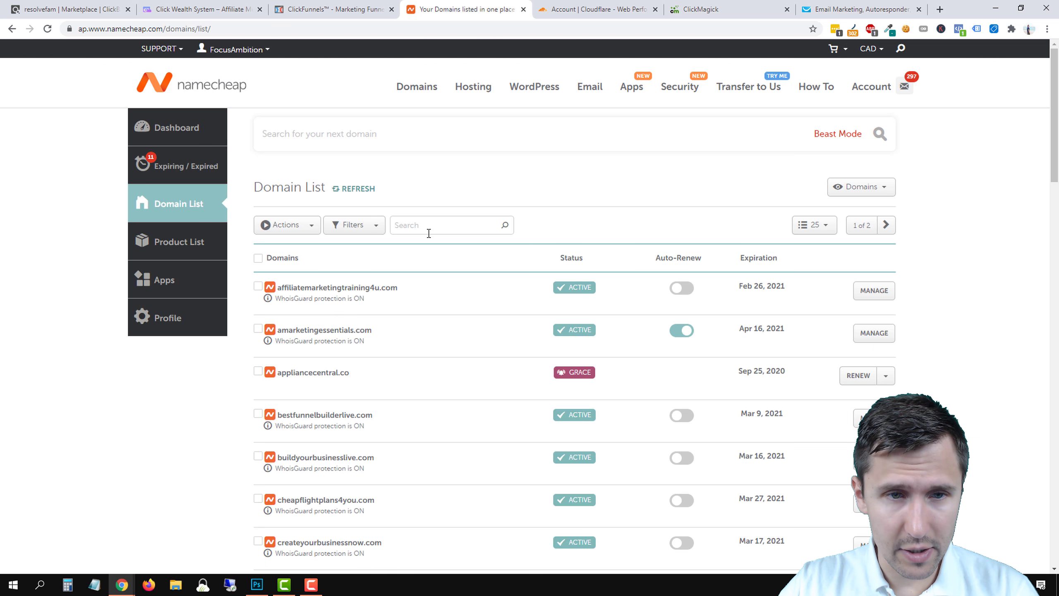
left_click(430, 232)
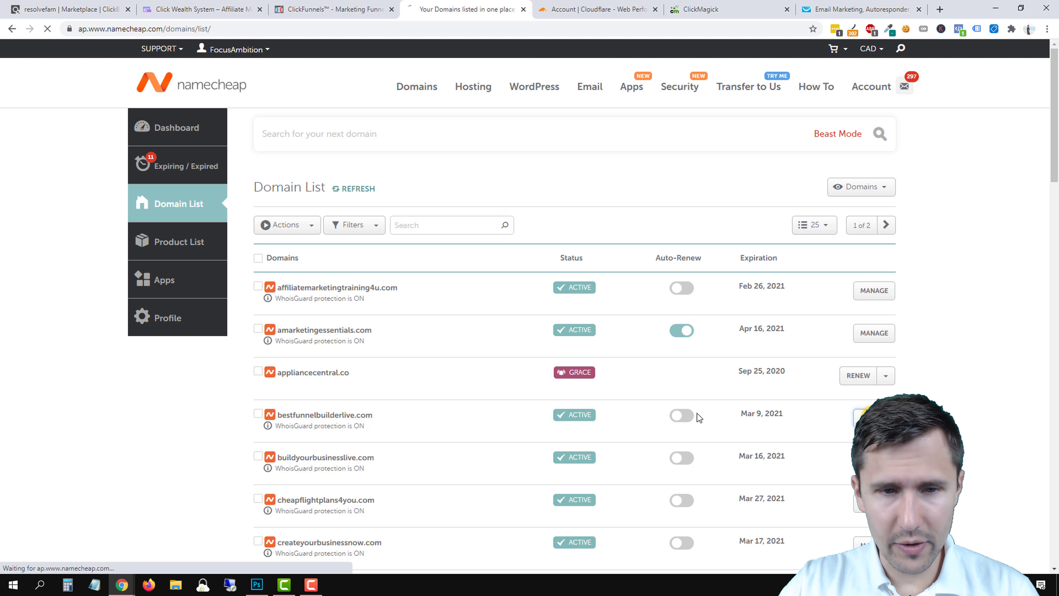
left_click(598, 412)
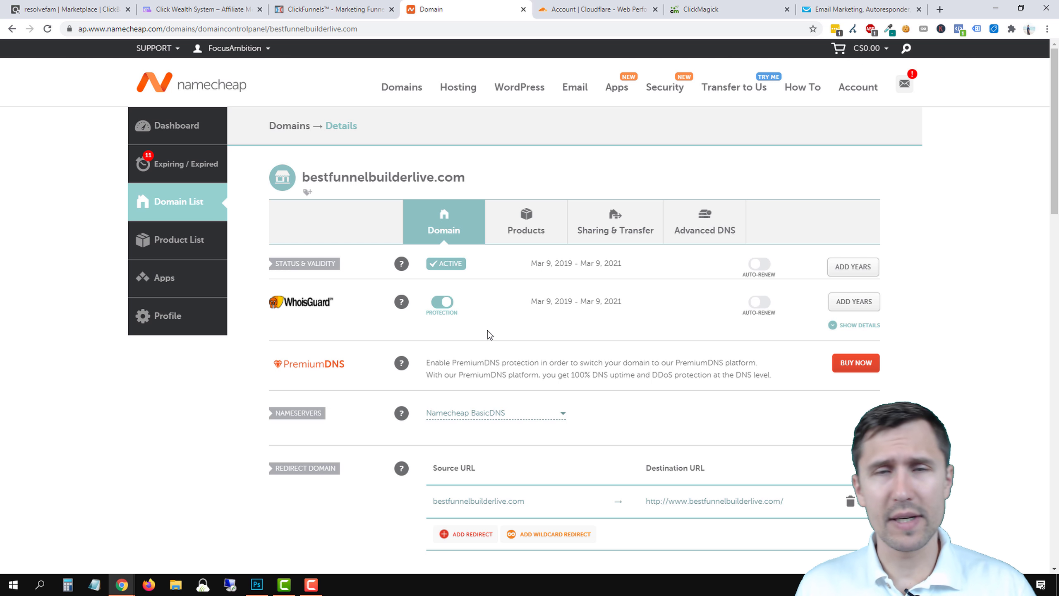
Bring up the Cloudflare account's list of sites alongside the Namecheap domain page.
left_click(597, 9)
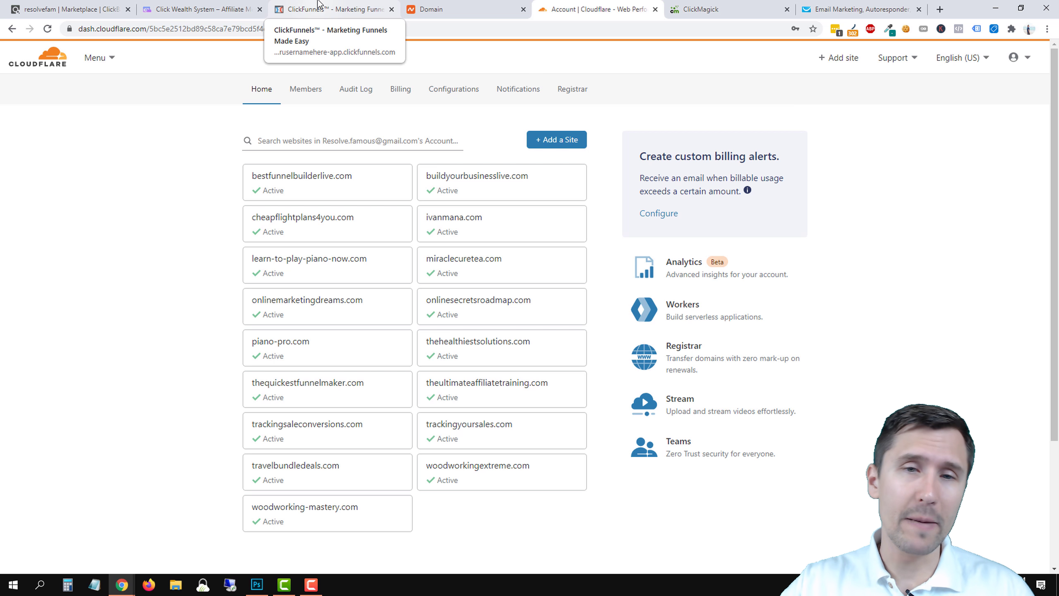
left_click(480, 5)
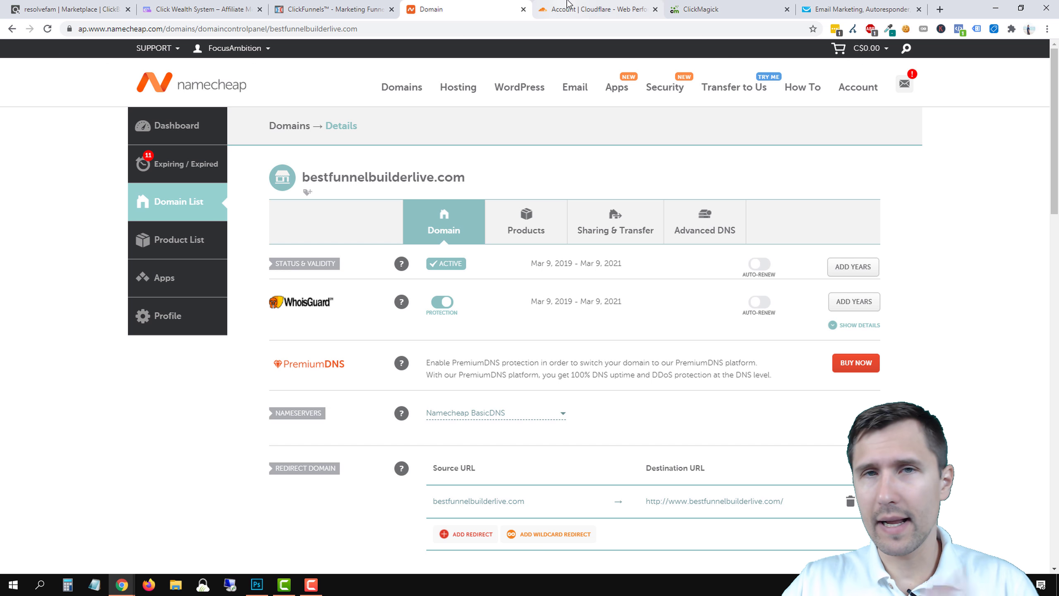
left_click(596, 9)
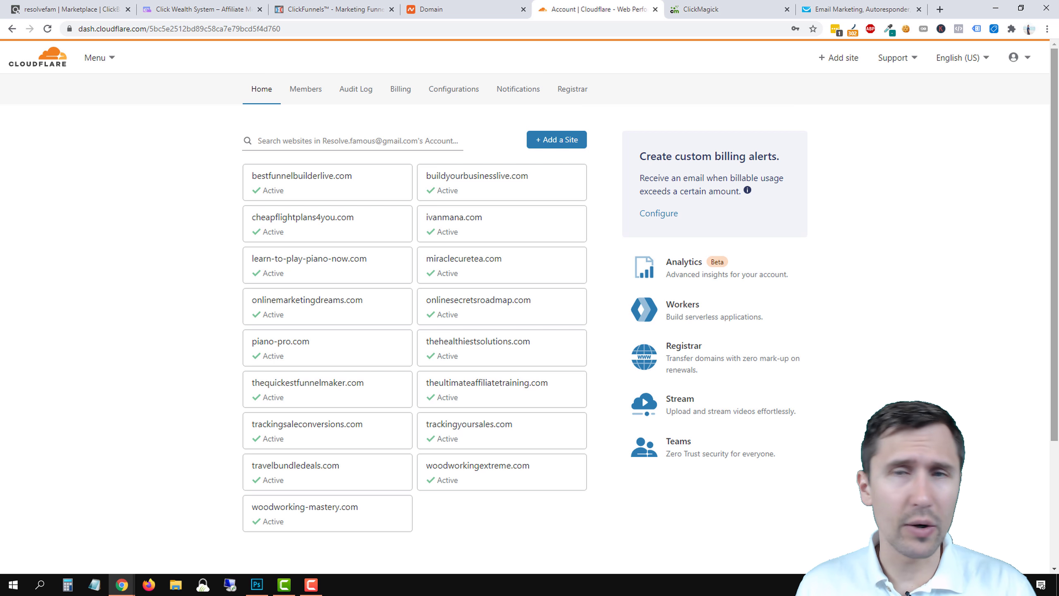
Copy bestfunnelbuilderlive.com from Namecheap and submit it as a new Cloudflare site.
left_click(539, 144)
left_click(450, 2)
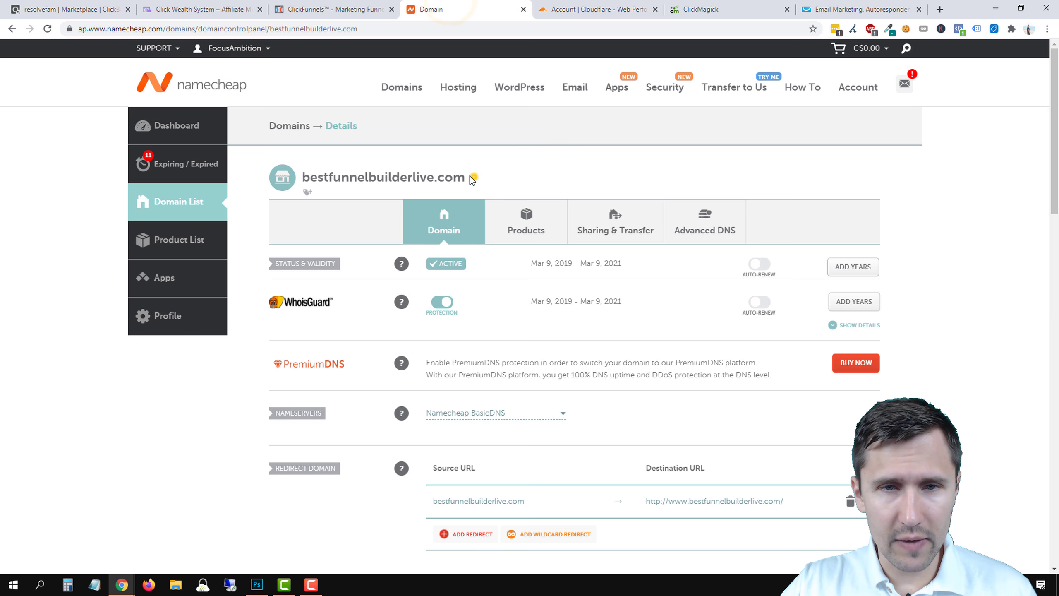
left_click_drag(471, 175, 328, 172)
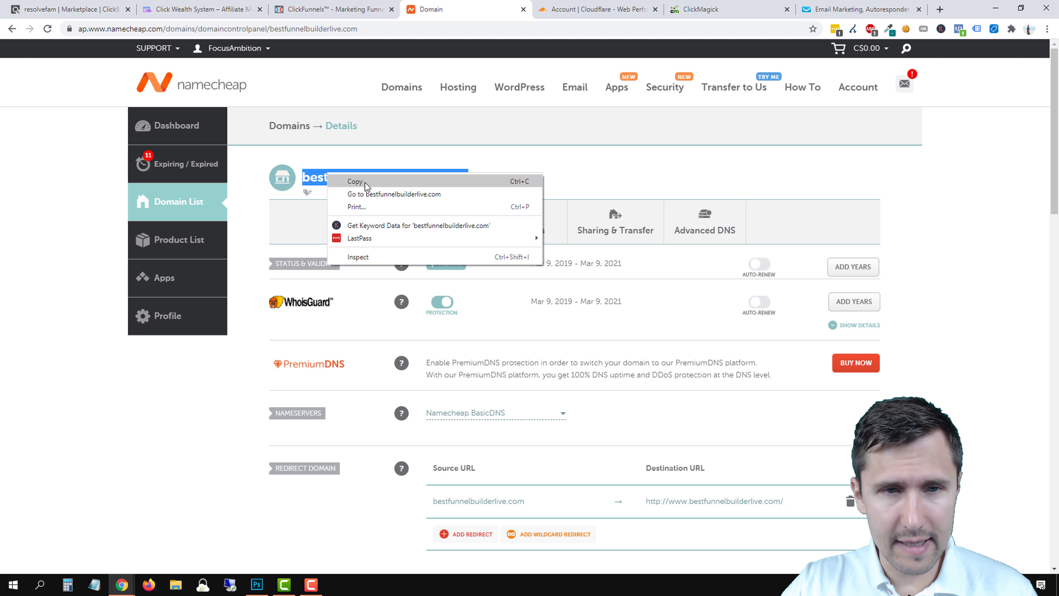
left_click(355, 178)
left_click(631, 9)
left_click(350, 186)
right_click(296, 184)
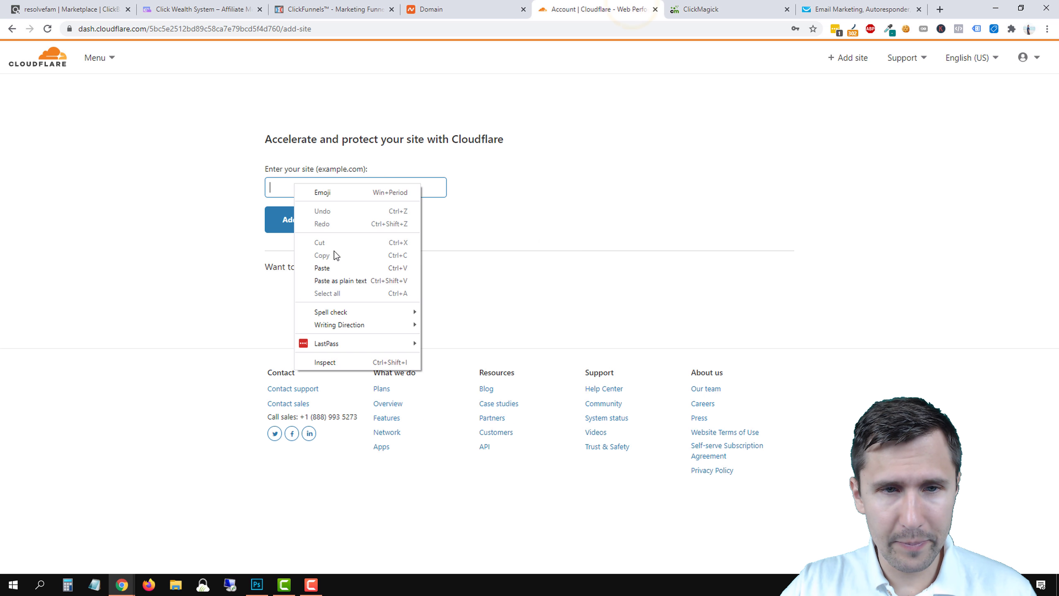
left_click(329, 267)
left_click(301, 229)
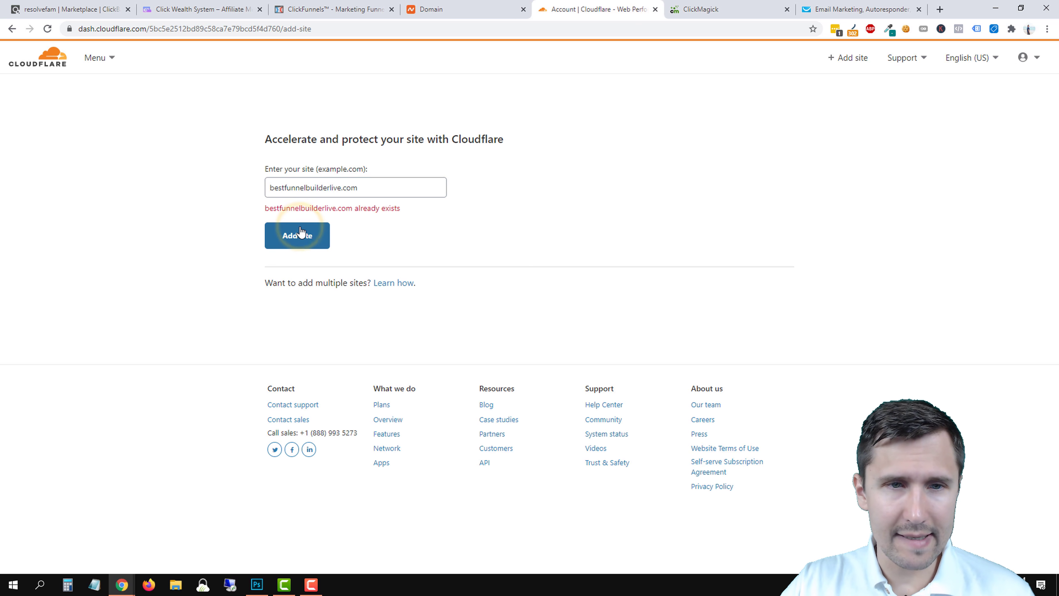
Remove bestfunnelbuilderlive.com via Advanced Actions, confirm, and start adding it back as a site.
left_click(8, 28)
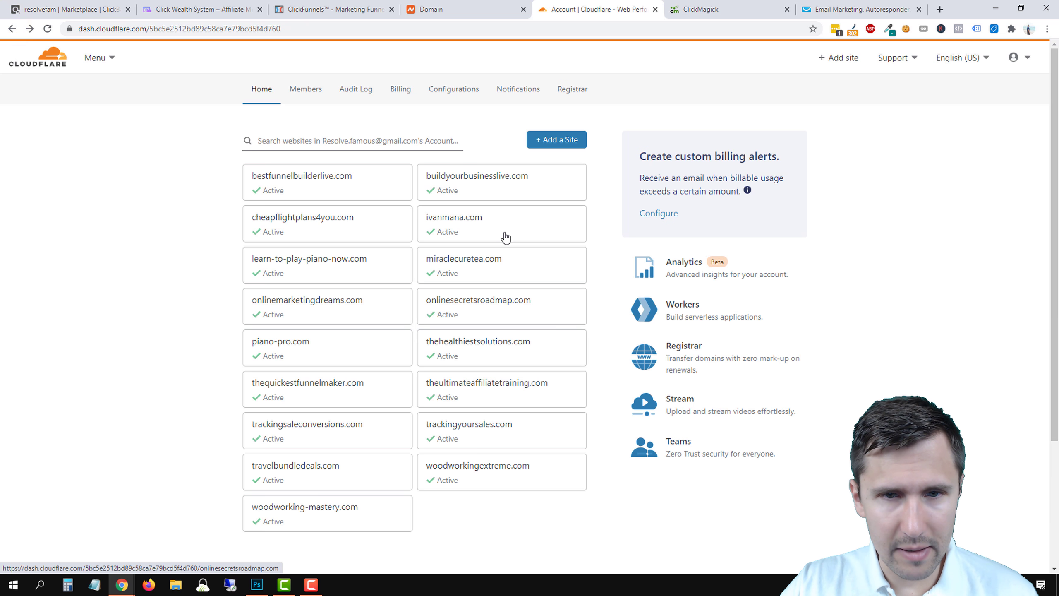
left_click(461, 5)
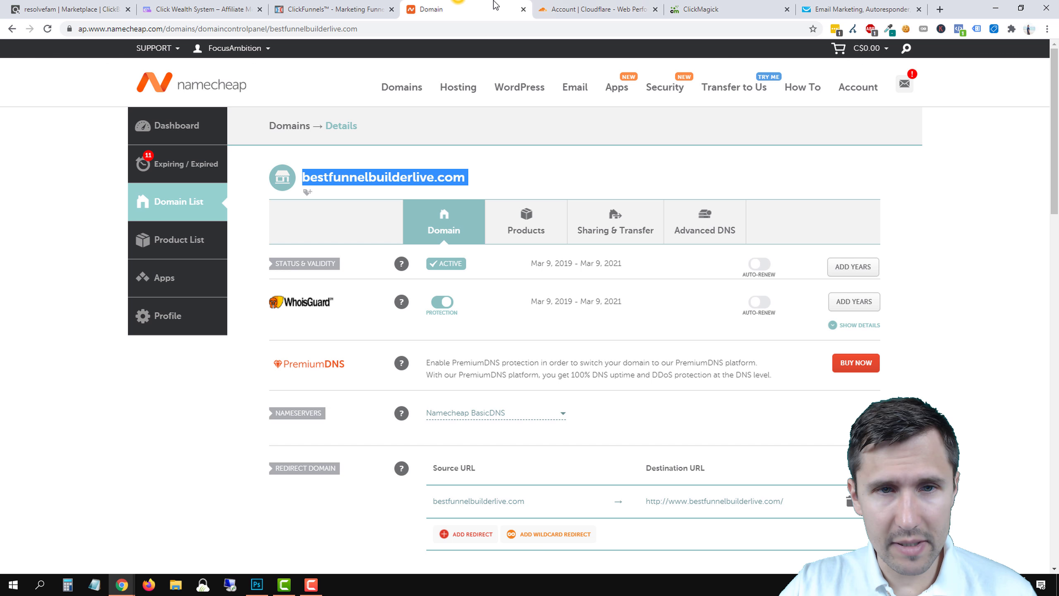
left_click(588, 8)
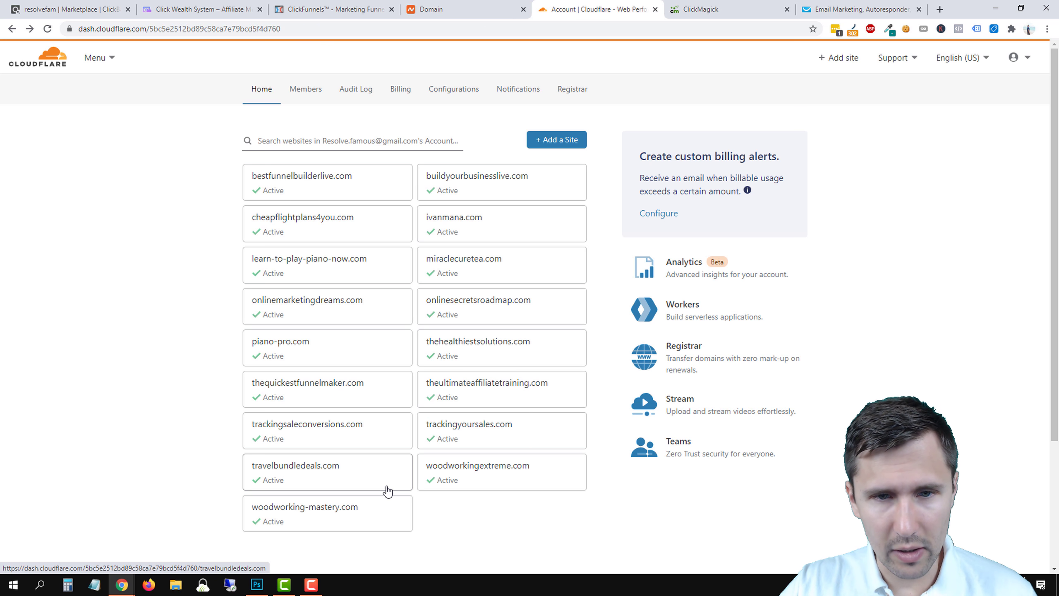
left_click(290, 171)
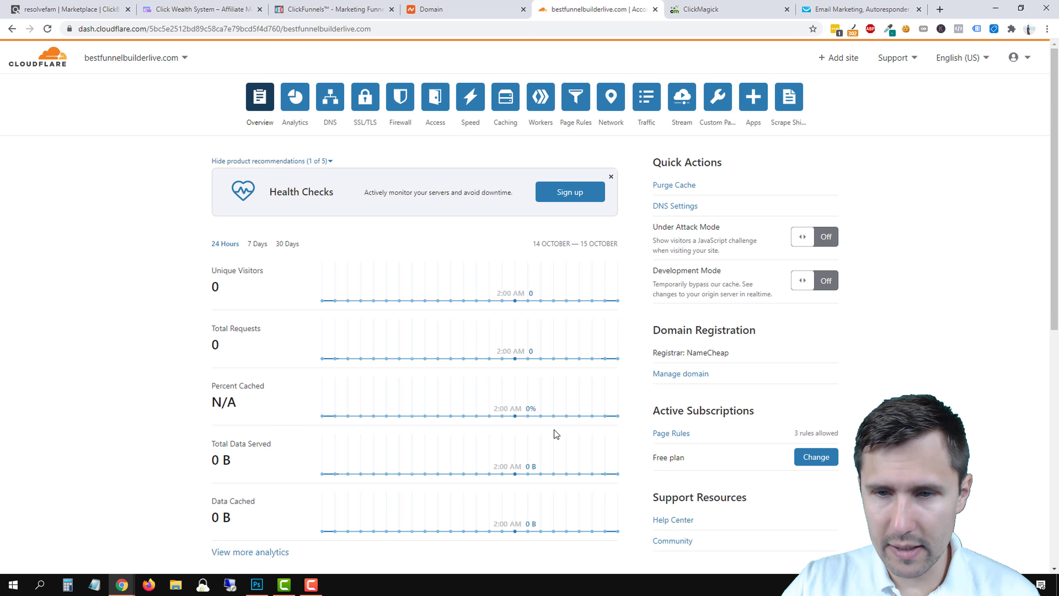
scroll(792, 467, "down", 4)
scroll(701, 326, "down", 5)
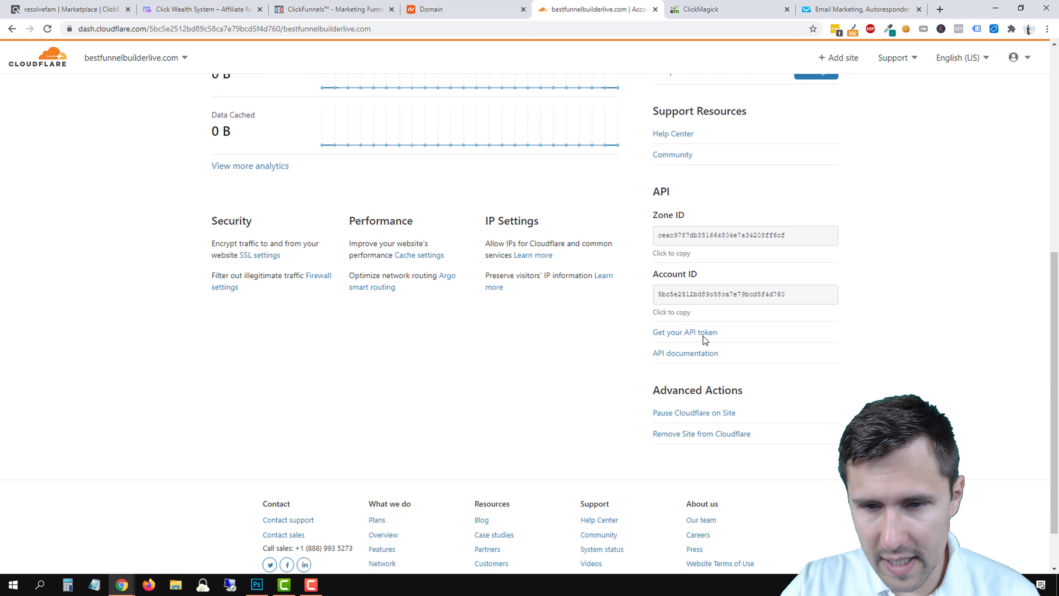
left_click(684, 434)
left_click(621, 376)
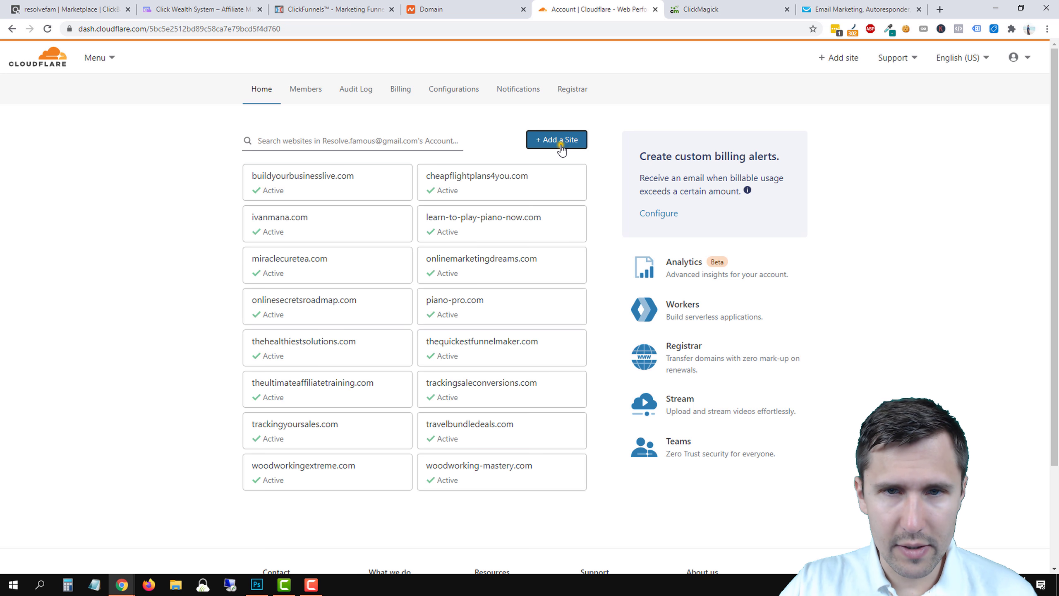
left_click(562, 149)
right_click(346, 186)
Add bestfunnelbuilderlive.com to Cloudflare and confirm the Free plan.
left_click(376, 265)
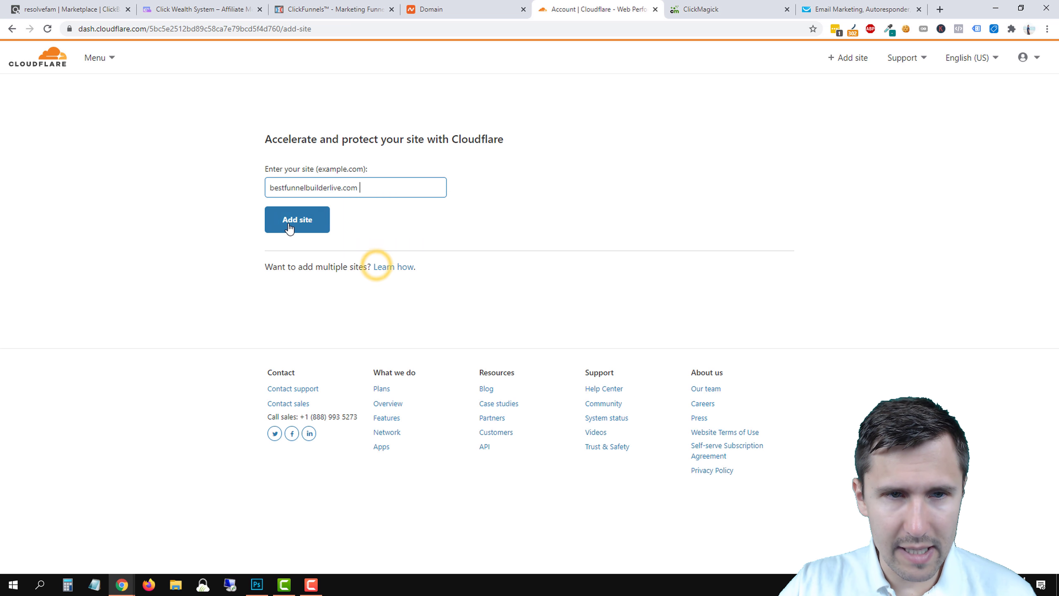
left_click(289, 226)
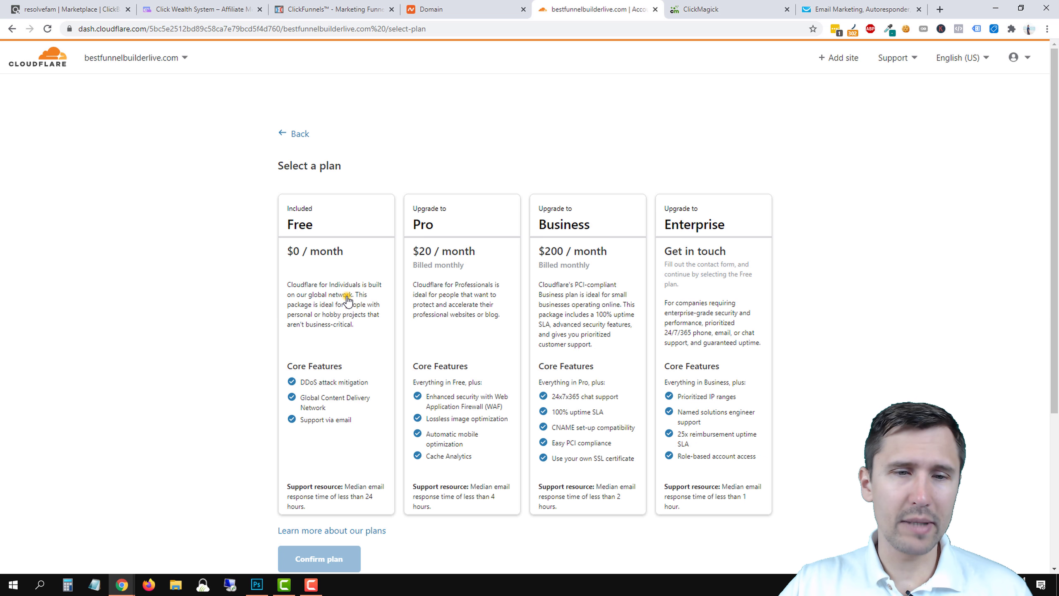
left_click(347, 299)
scroll(292, 454, "down", 3)
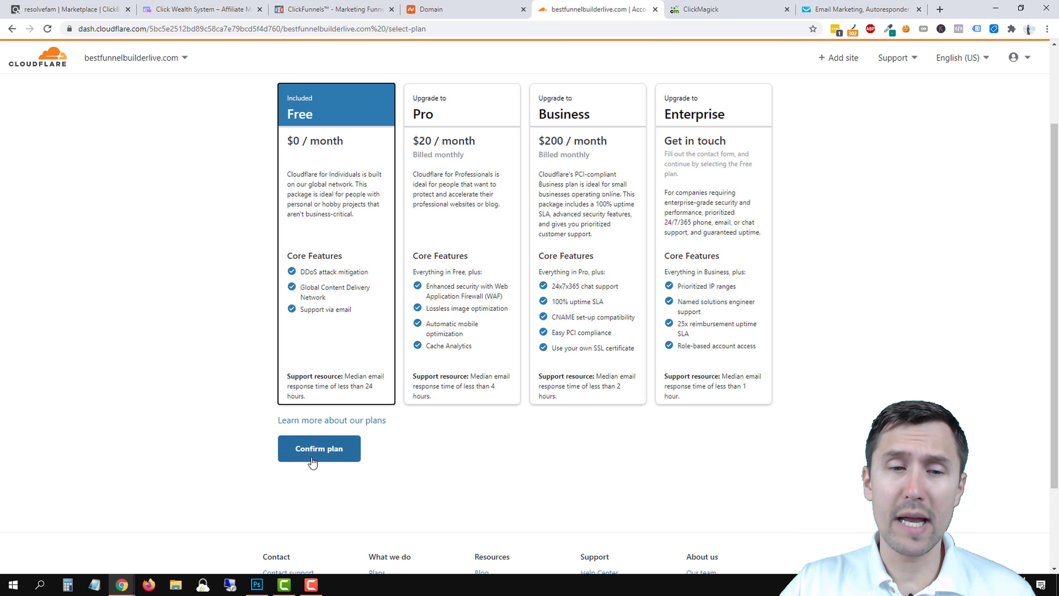
left_click(313, 459)
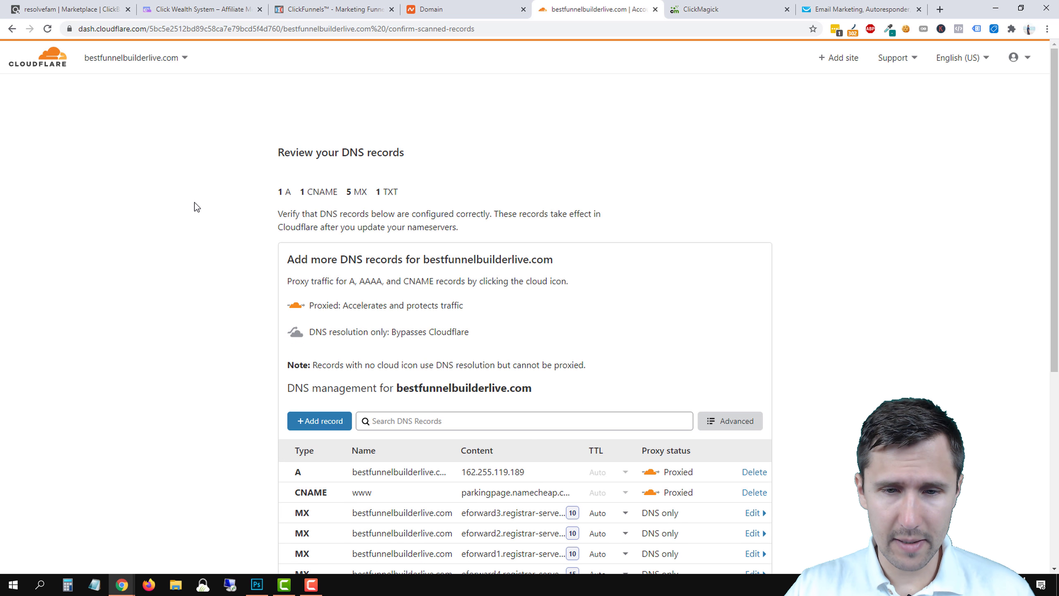
Delete the scanned www CNAME and A records from the DNS review.
scroll(242, 314, "down", 4)
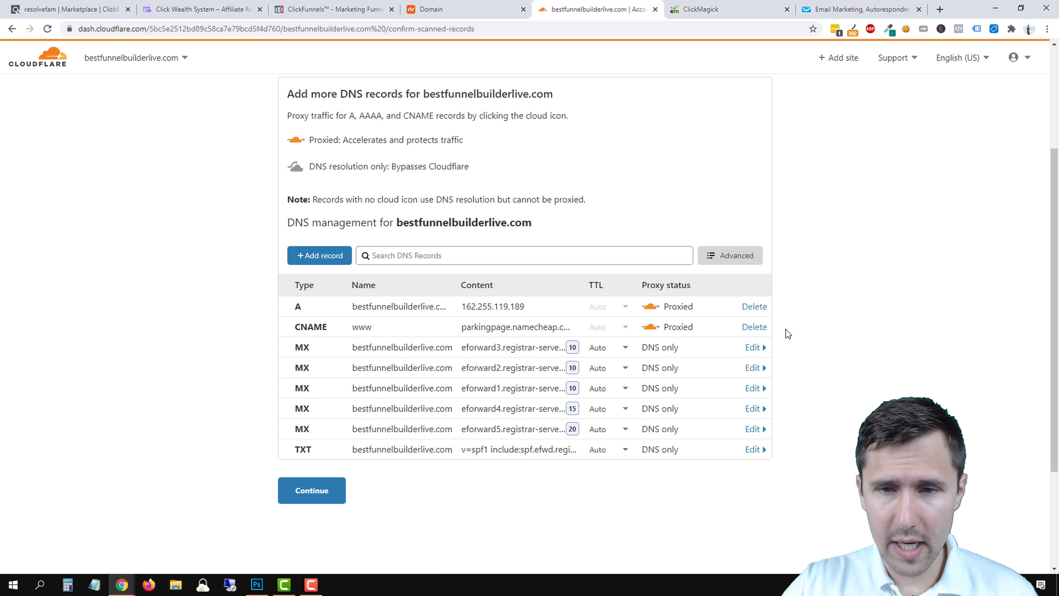
left_click(754, 328)
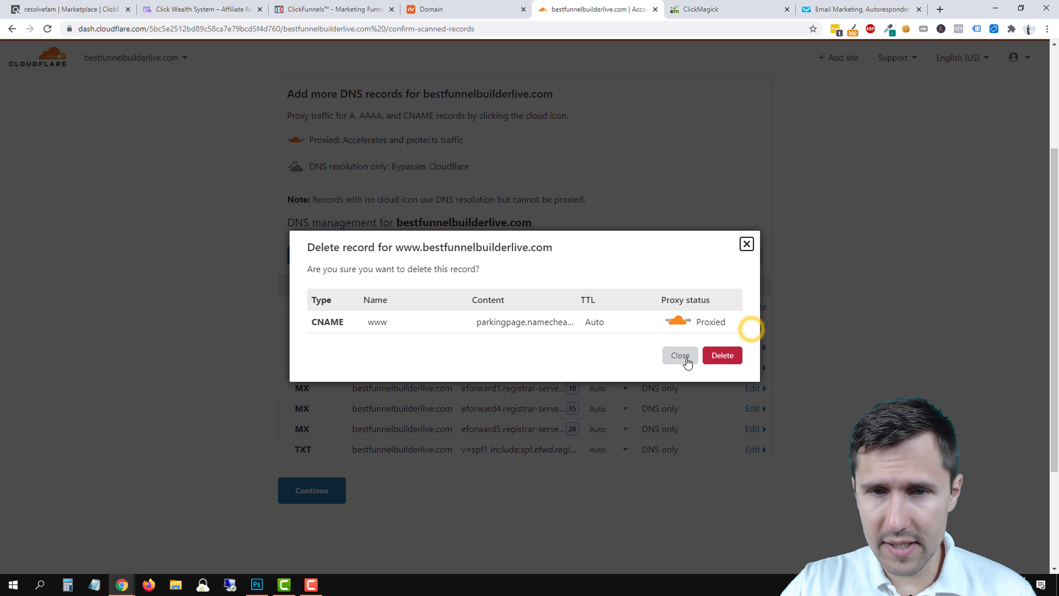
left_click(721, 355)
left_click(752, 307)
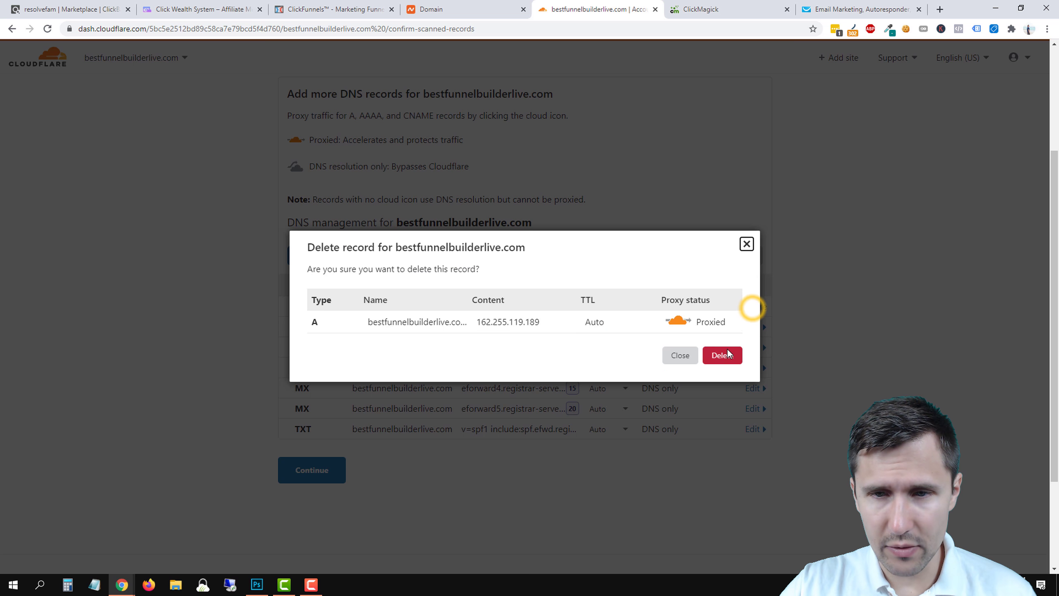
left_click(727, 354)
left_click(319, 253)
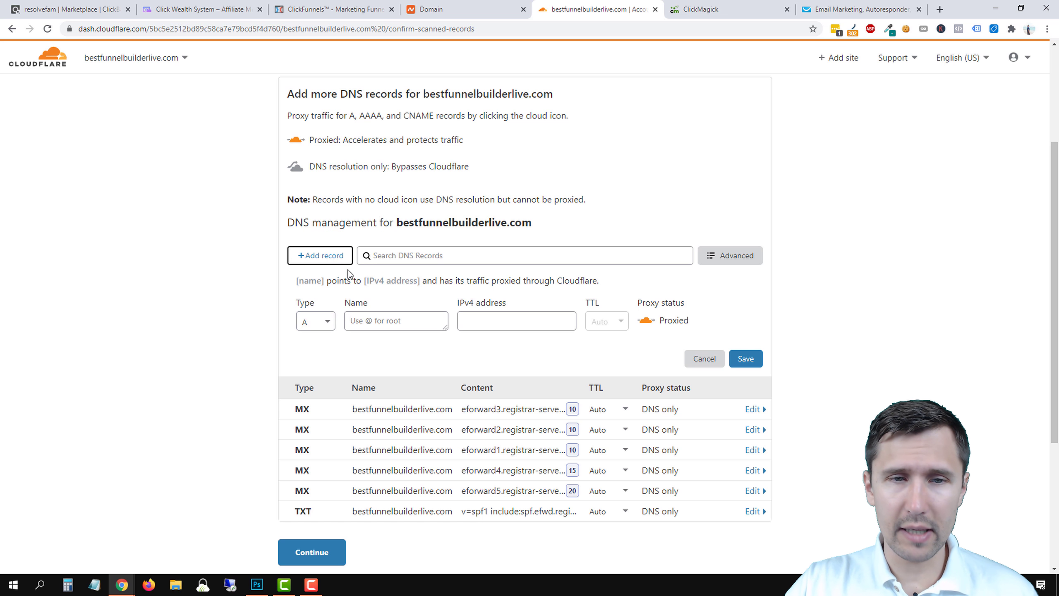
Save a CNAME record named www targeting target.clickfunnels.com, then continue to the nameserver instructions.
left_click(316, 321)
left_click(309, 419)
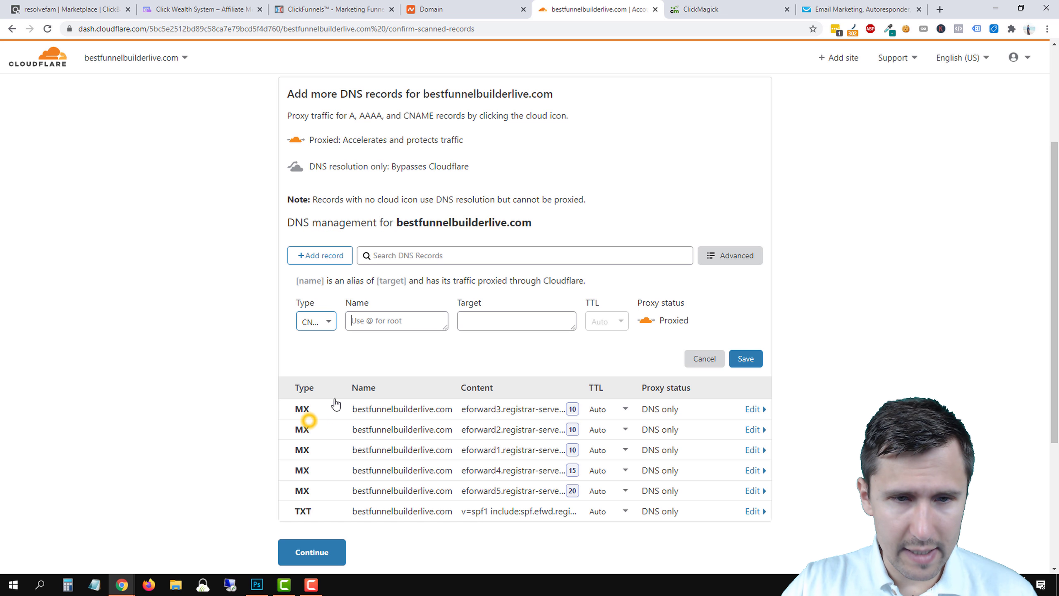
left_click(377, 317)
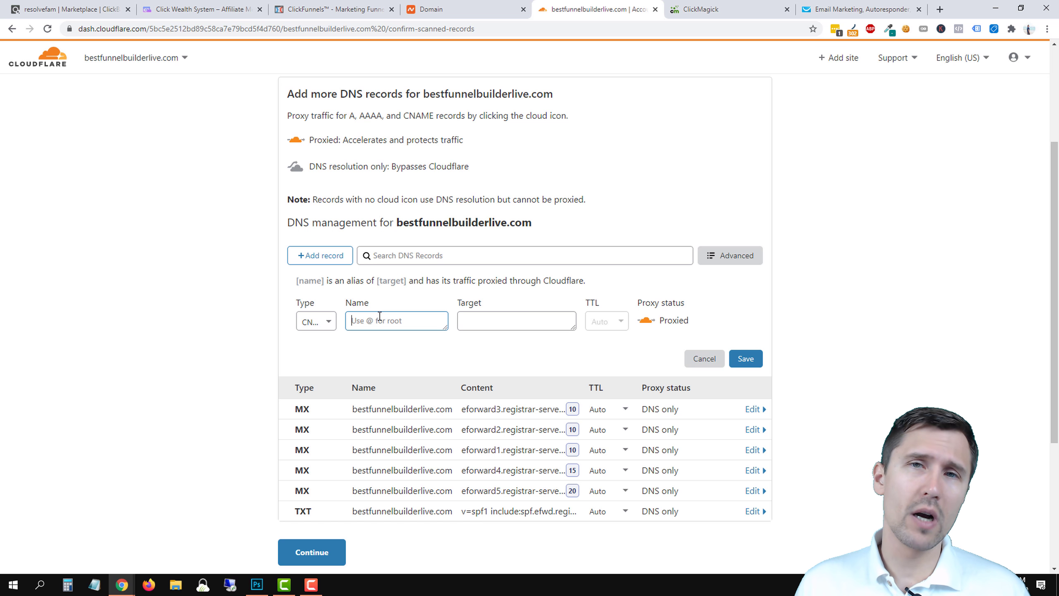
type("blog")
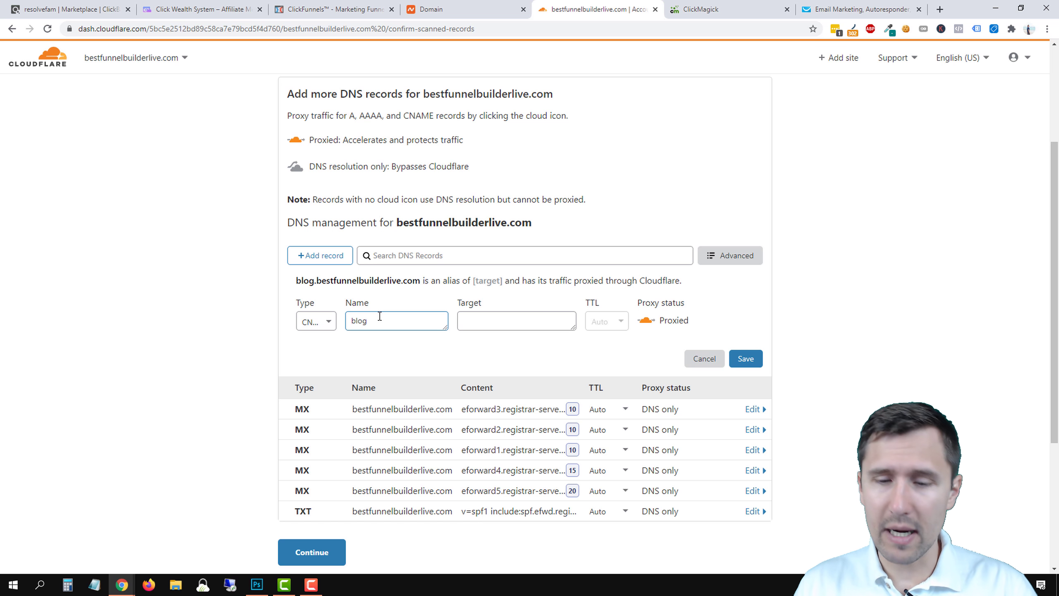
key("BackSpace")
key("BackSpace")
key("BackSpace")
key("BackSpace")
type("w")
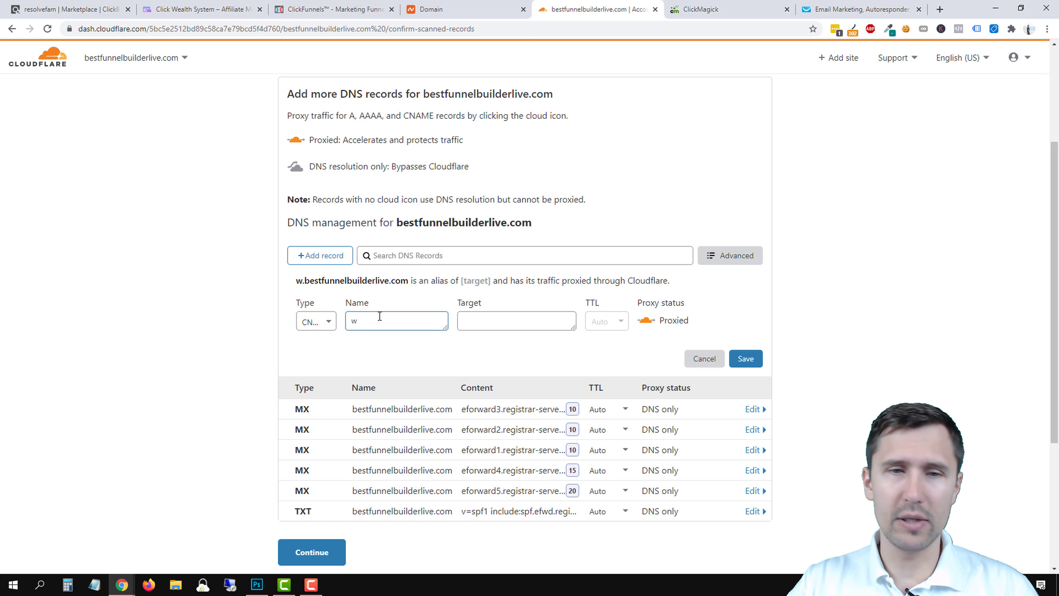
type("ww")
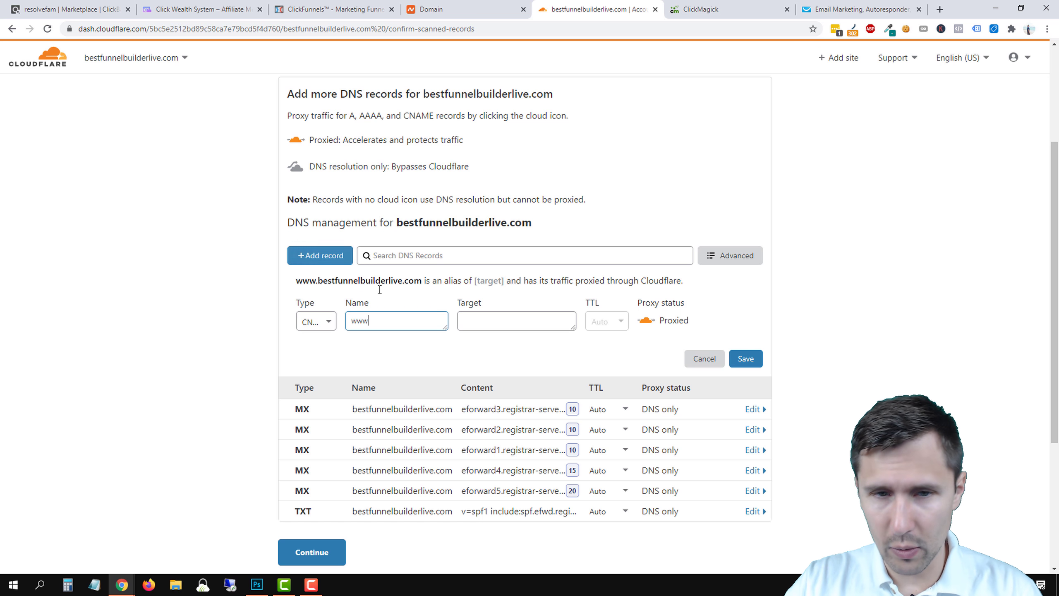
left_click_drag(395, 324, 357, 327)
double_click(394, 319)
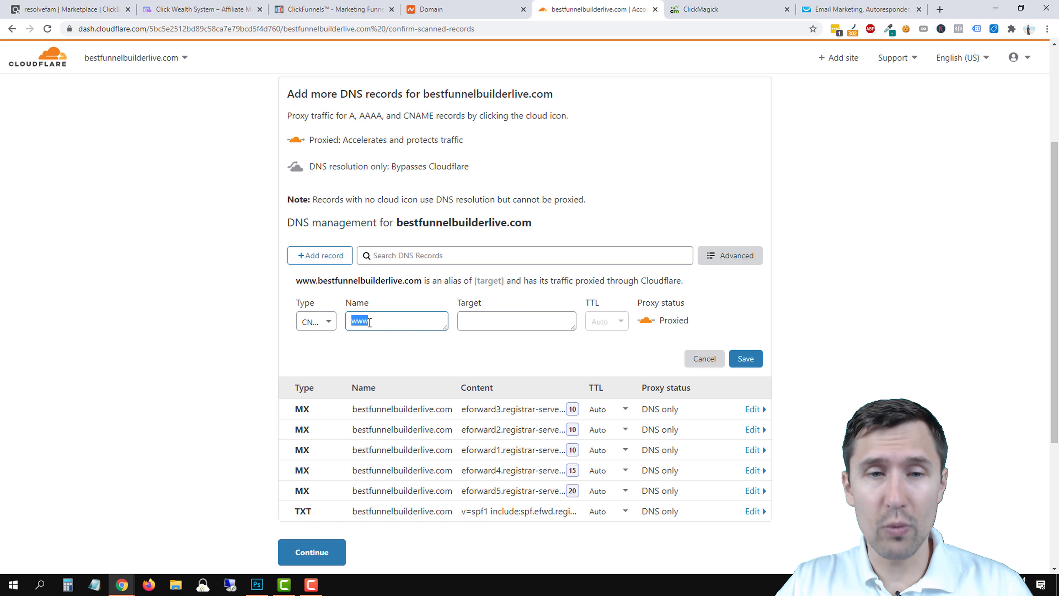
left_click(494, 321)
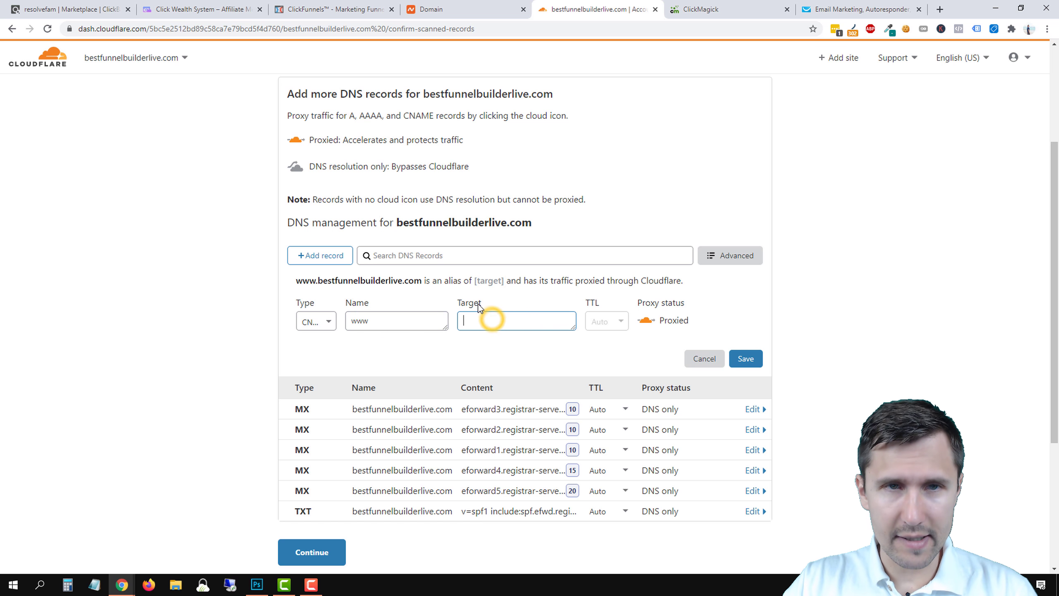
type("targ")
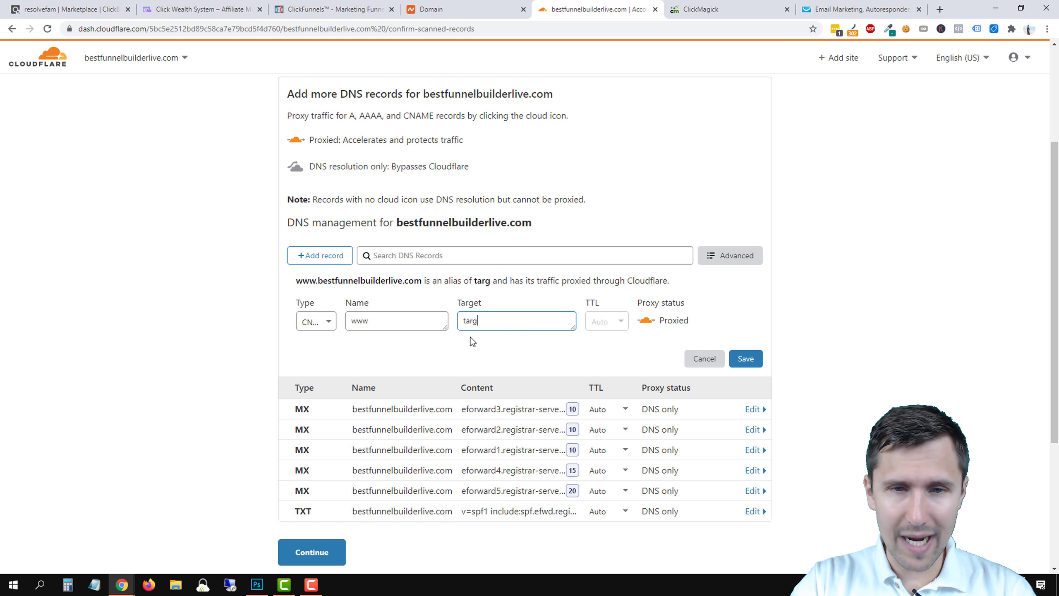
type("et.clickfunnels.com")
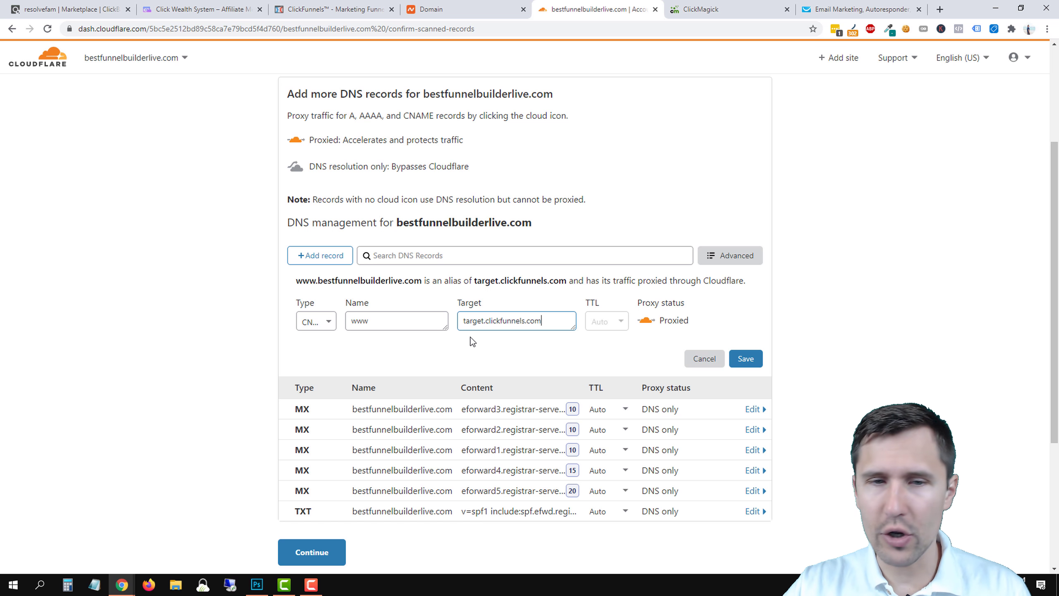
left_click(735, 361)
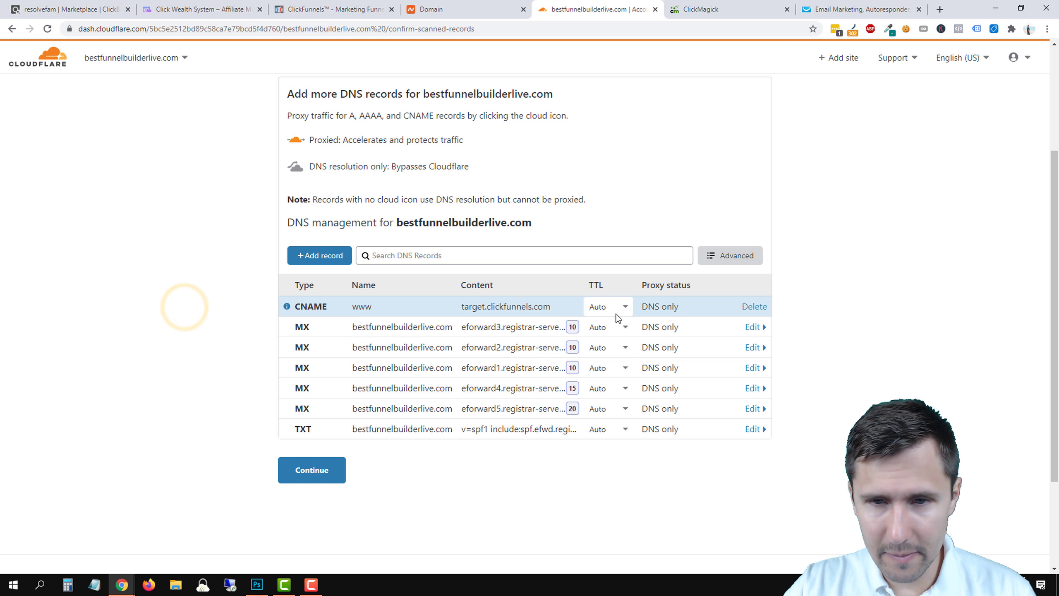
left_click(320, 474)
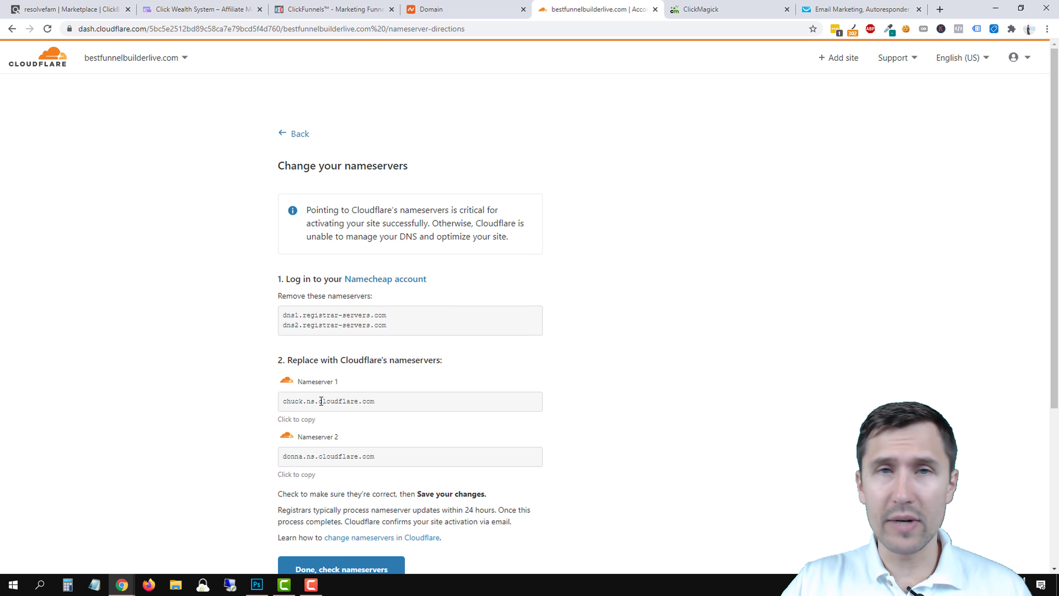
Switch the domain's nameservers to Custom DNS with chuck.ns.cloudflare.com as Nameserver 1.
left_click(293, 420)
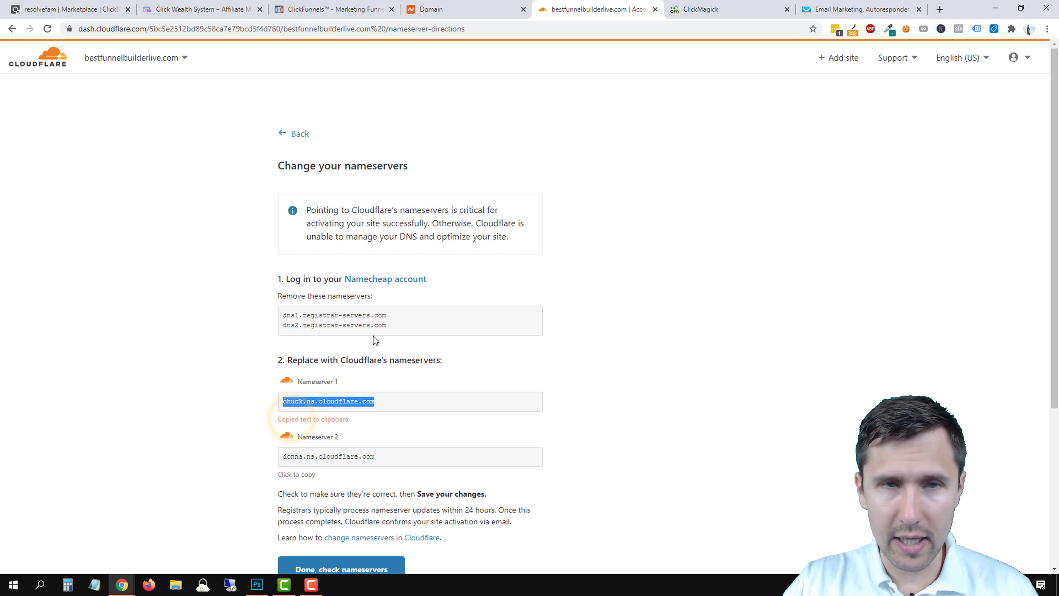
left_click(470, 6)
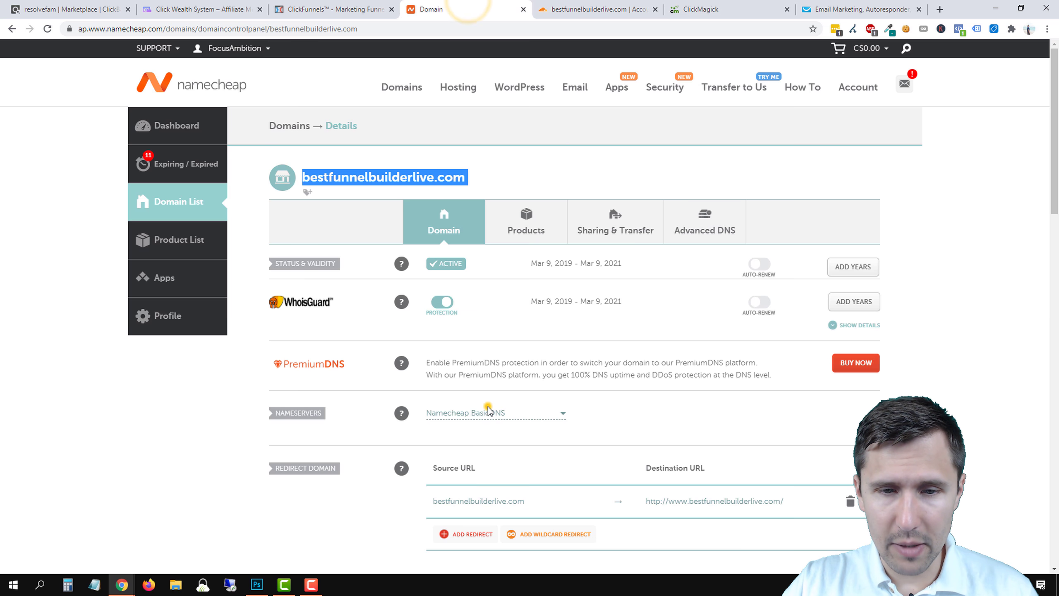
left_click(485, 411)
left_click(463, 466)
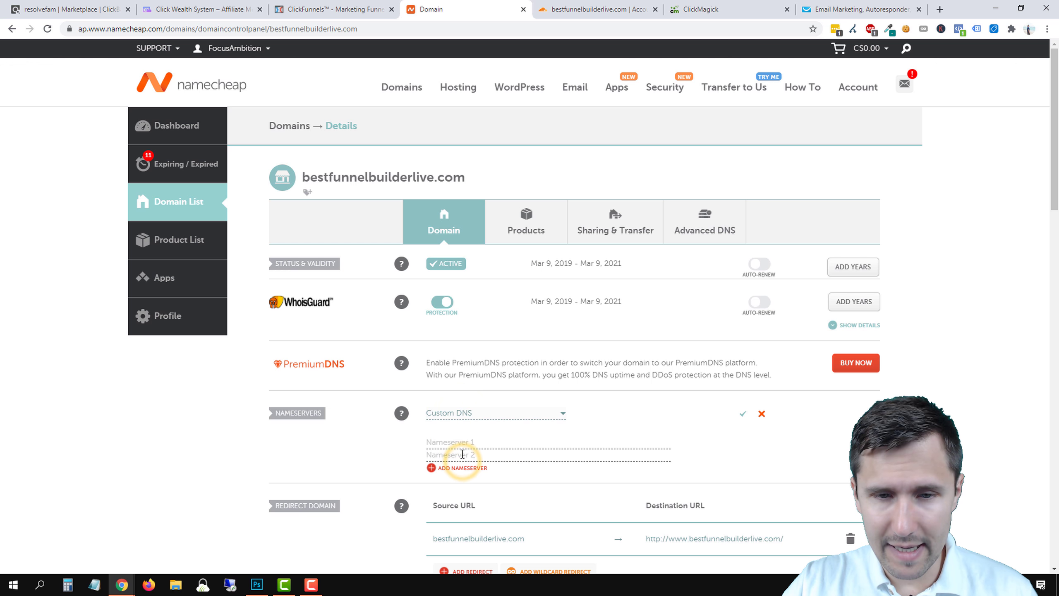
right_click(442, 442)
left_click(469, 338)
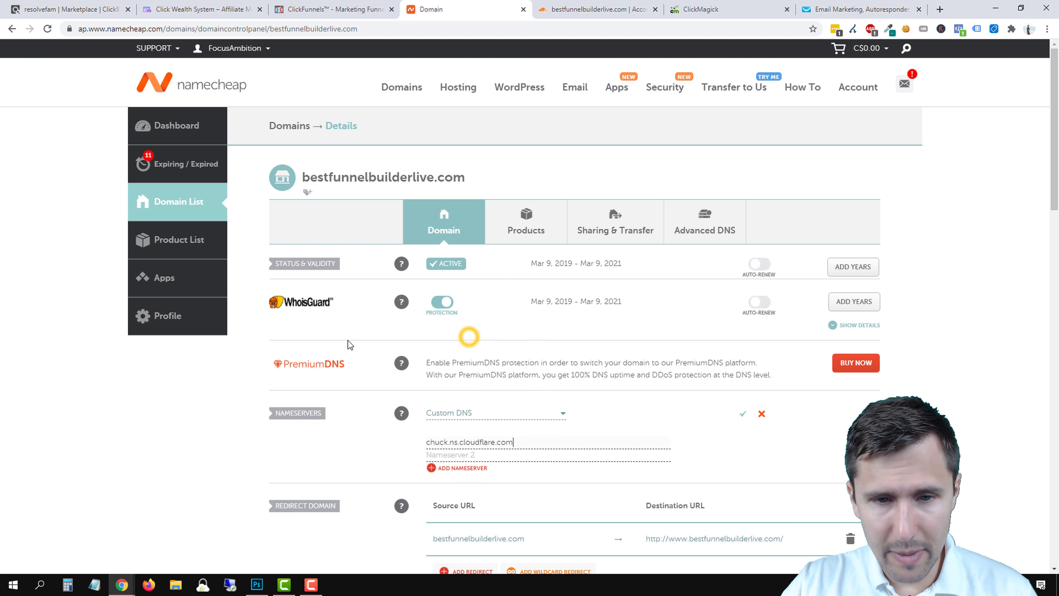
scroll(468, 334, "down", 1)
Enter donna.ns.cloudflare.com as Nameserver 2 and save the custom nameservers.
left_click(350, 9)
left_click(631, 9)
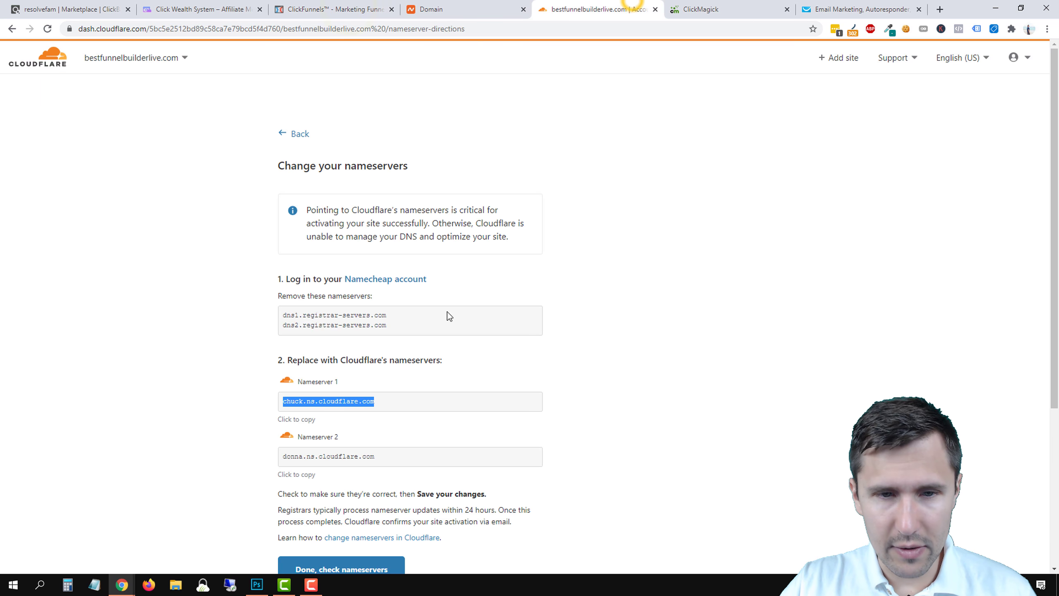
left_click(297, 475)
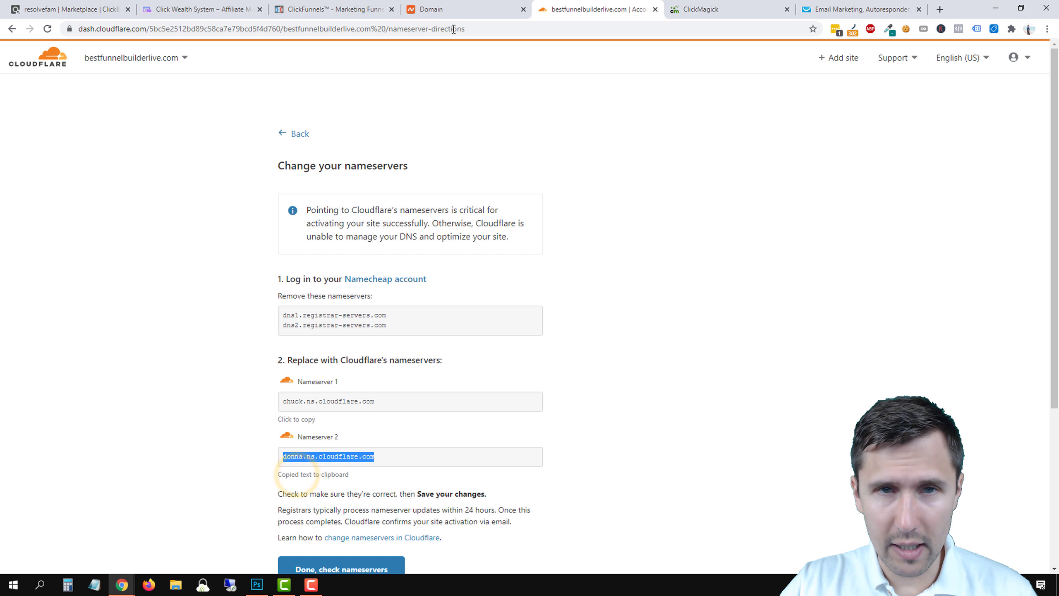
left_click(455, 9)
right_click(456, 399)
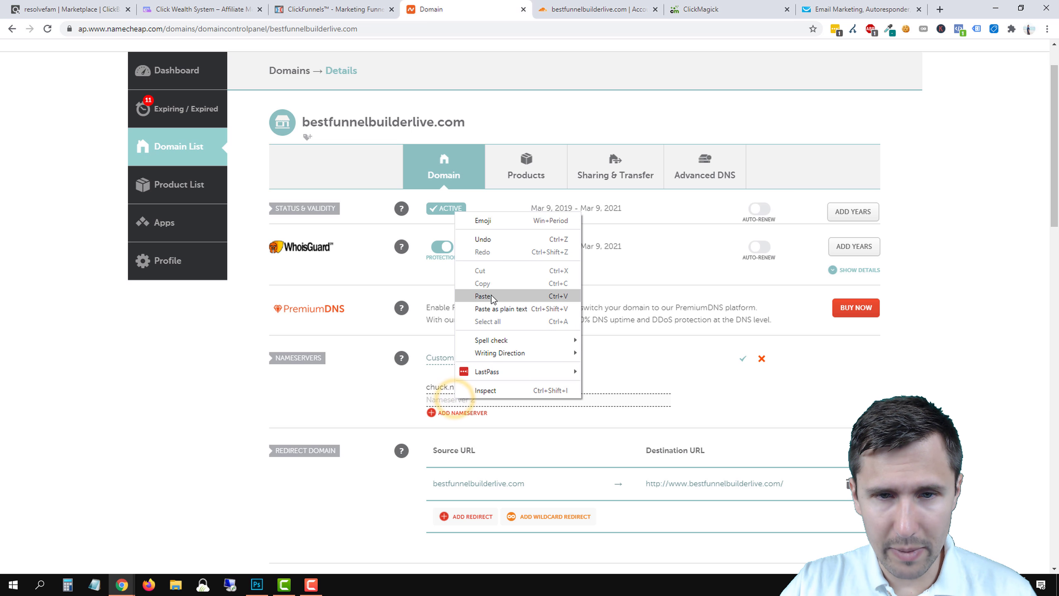
left_click(490, 293)
left_click(743, 359)
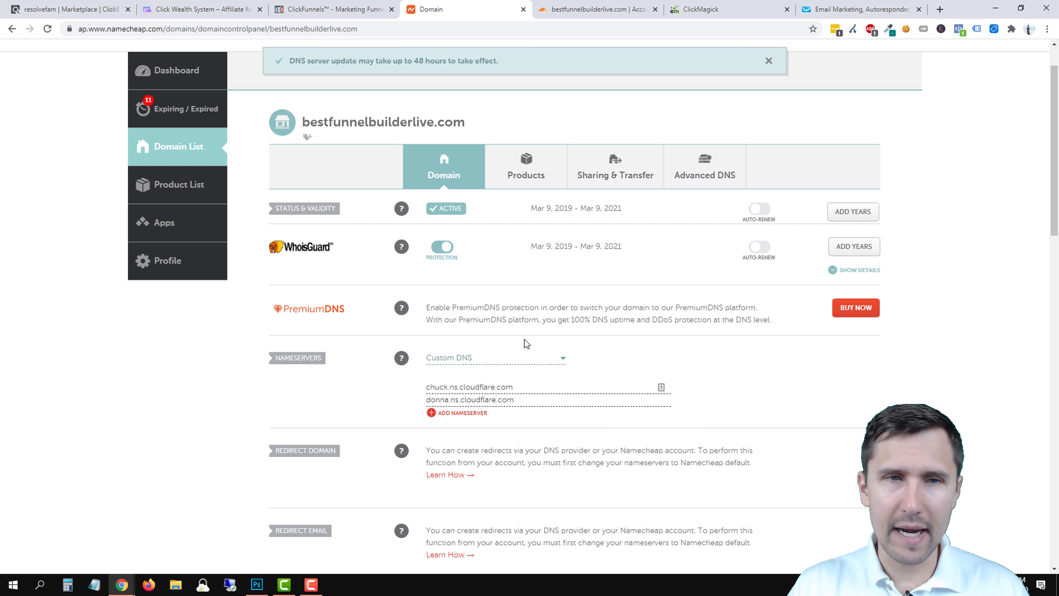
mouse_move(402, 247)
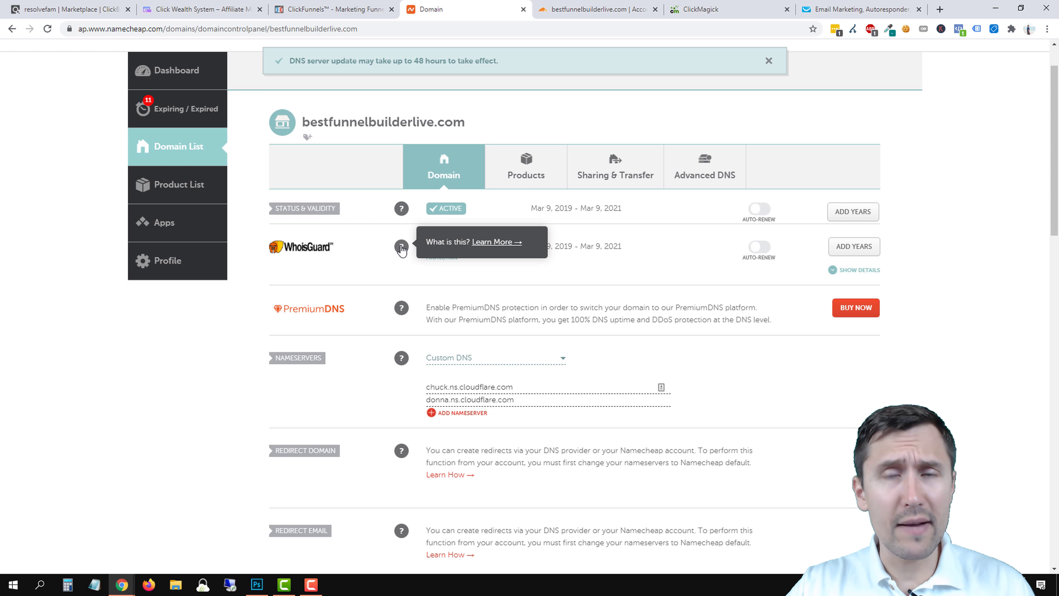
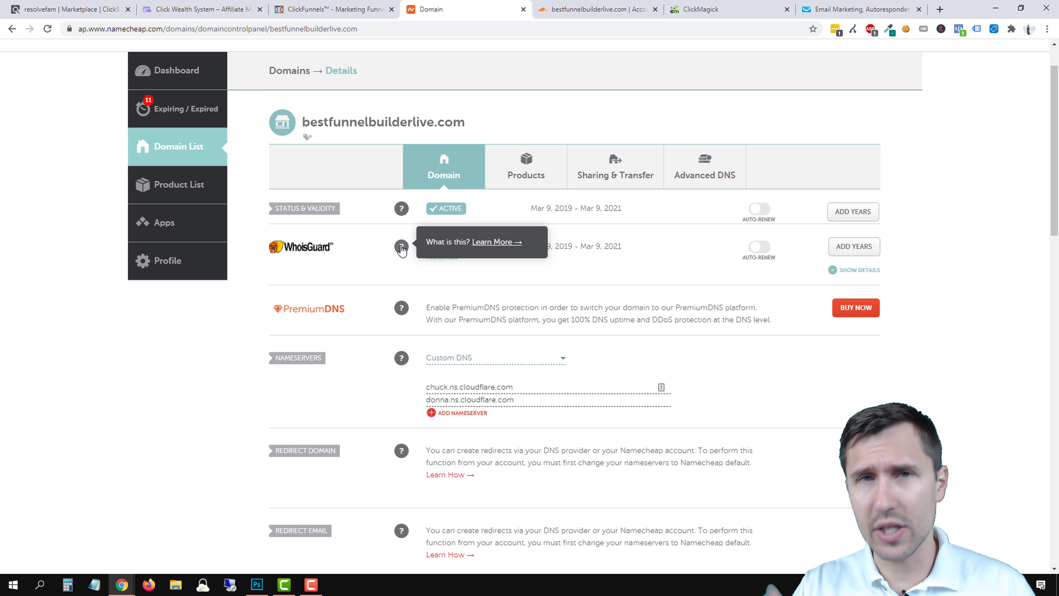
Confirm in Cloudflare that the domain's nameservers have been changed.
left_click(338, 9)
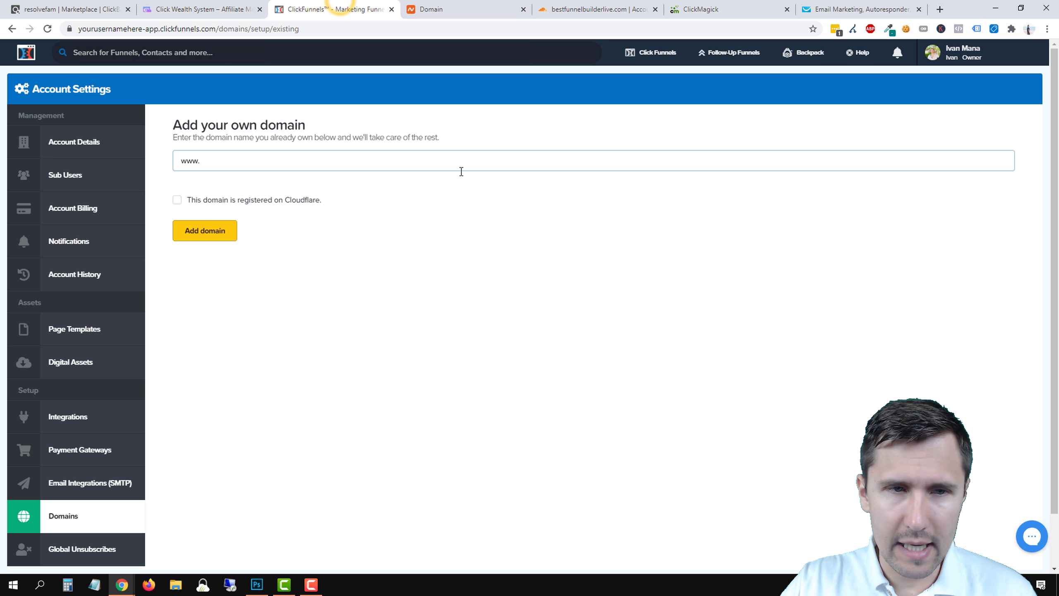
left_click(596, 9)
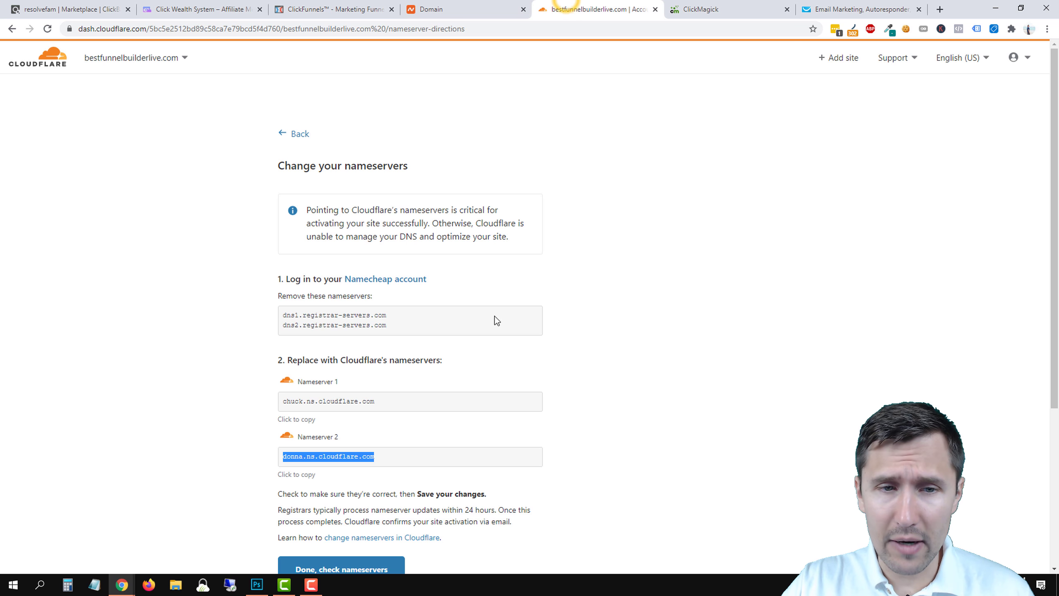
scroll(413, 423, "down", 4)
left_click(348, 350)
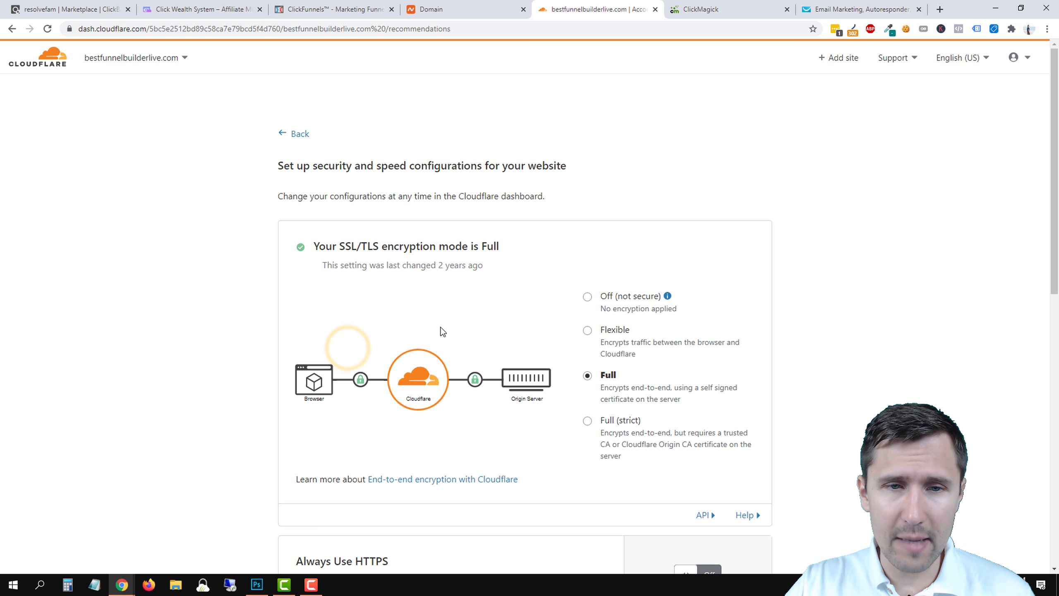
Turn on Always Use HTTPS and finish the recommended security settings.
scroll(656, 386, "down", 3)
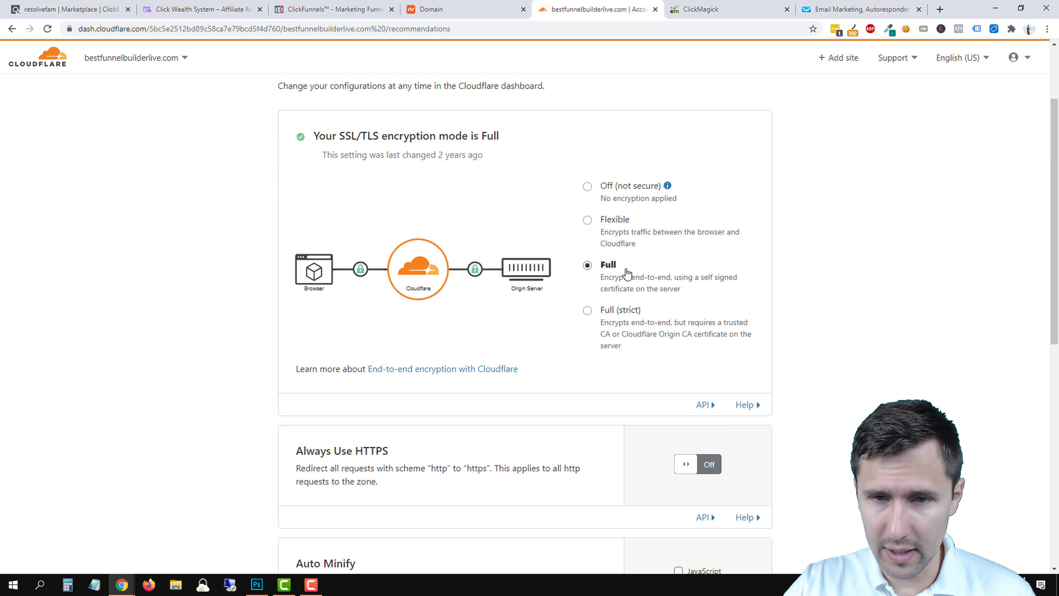
scroll(638, 267, "down", 3)
left_click(709, 353)
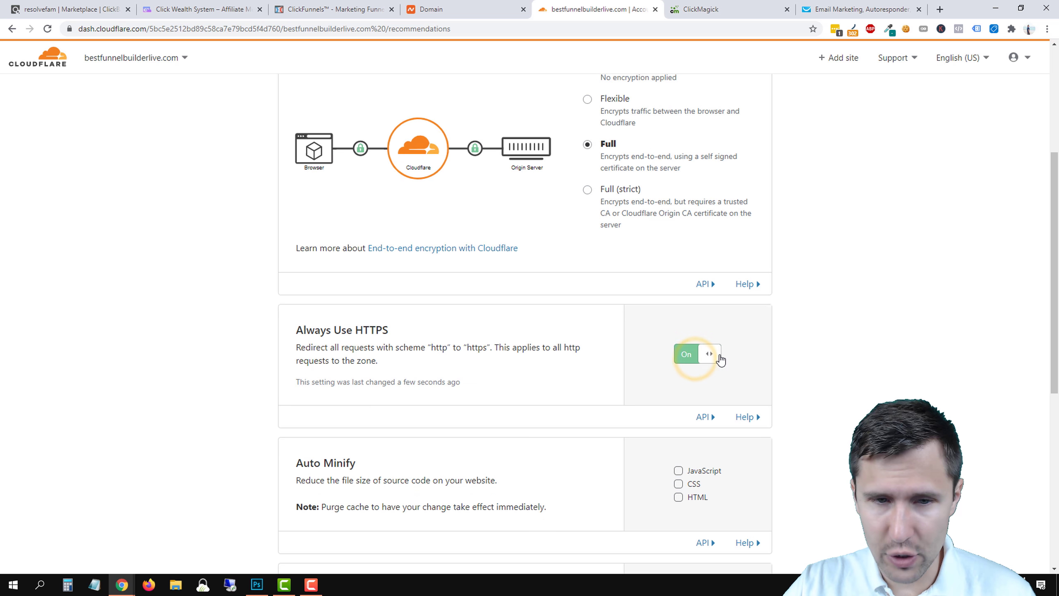
scroll(468, 373, "down", 8)
left_click(352, 341)
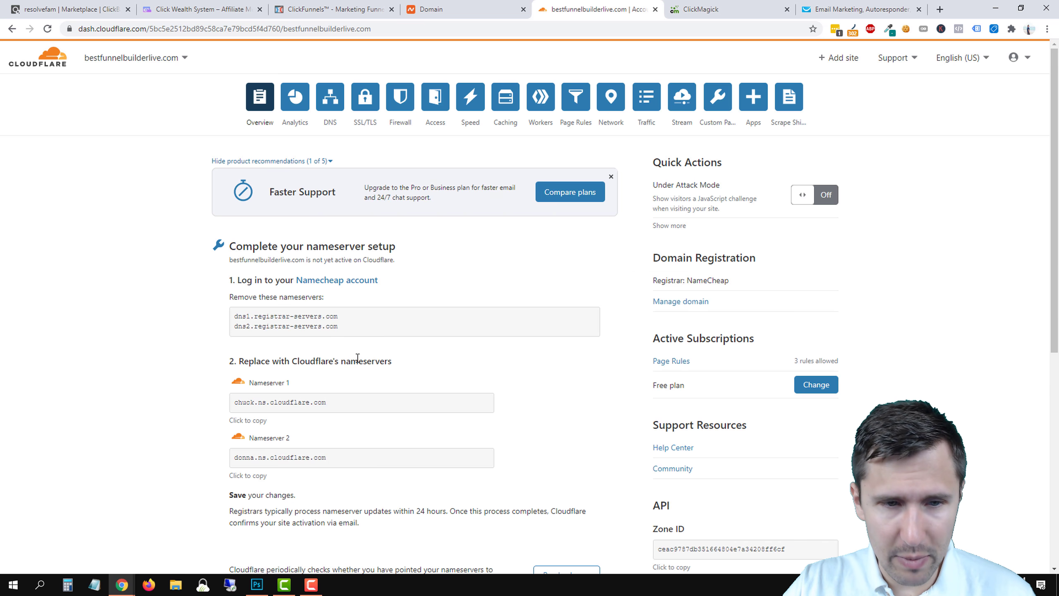
Request an immediate nameserver re-check for bestfunnelbuilderlive.com.
scroll(358, 358, "down", 4)
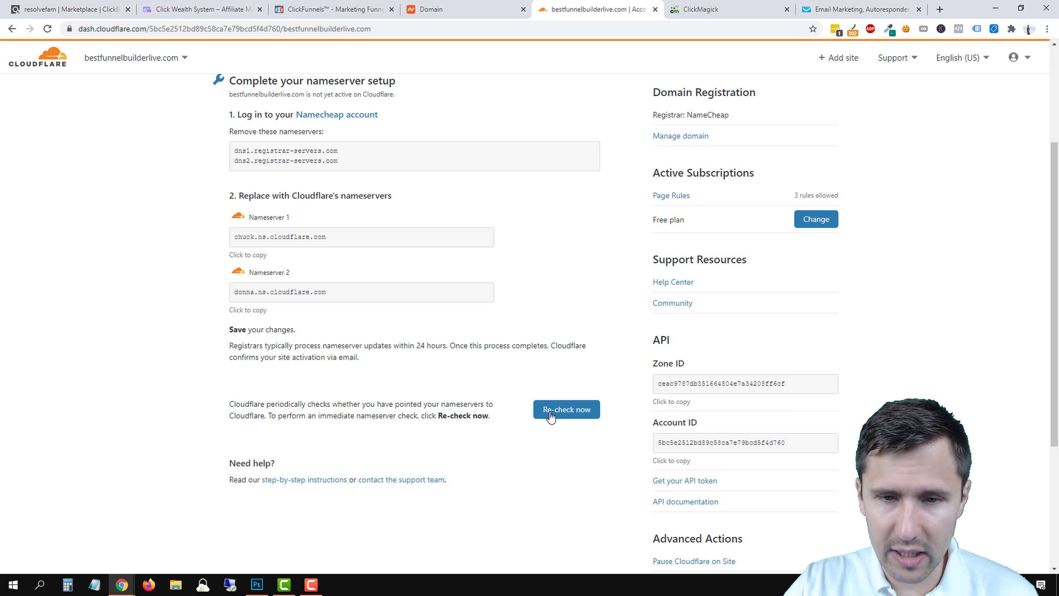
left_click(560, 412)
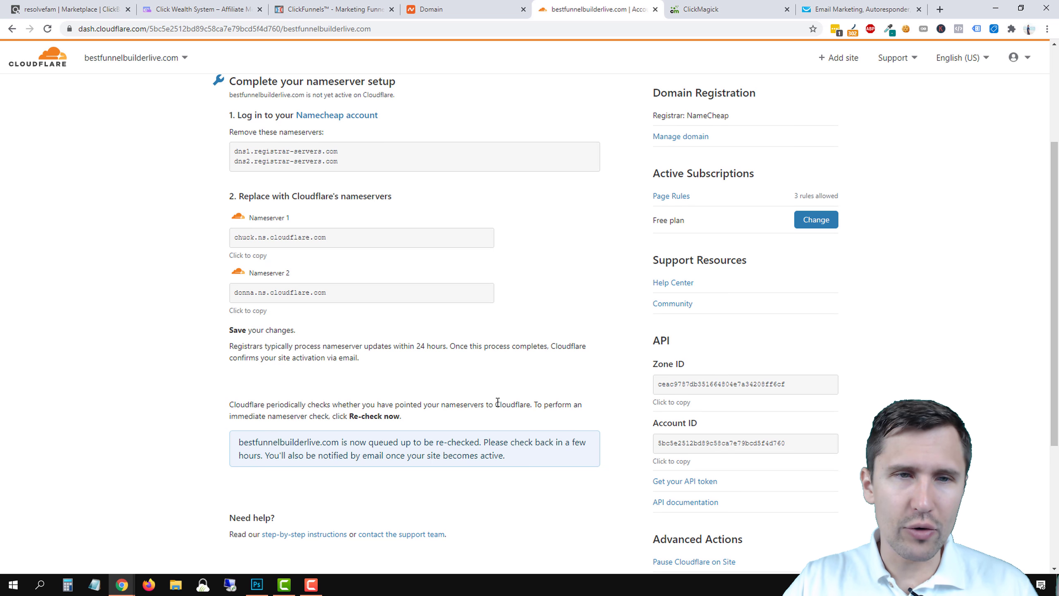
scroll(513, 389, "up", 3)
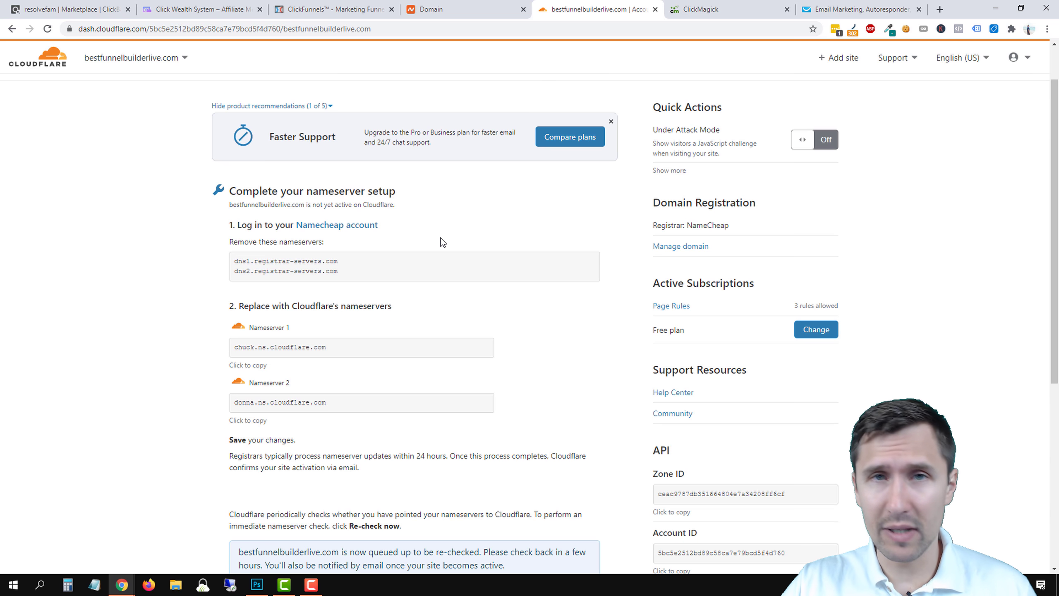
left_click(431, 9)
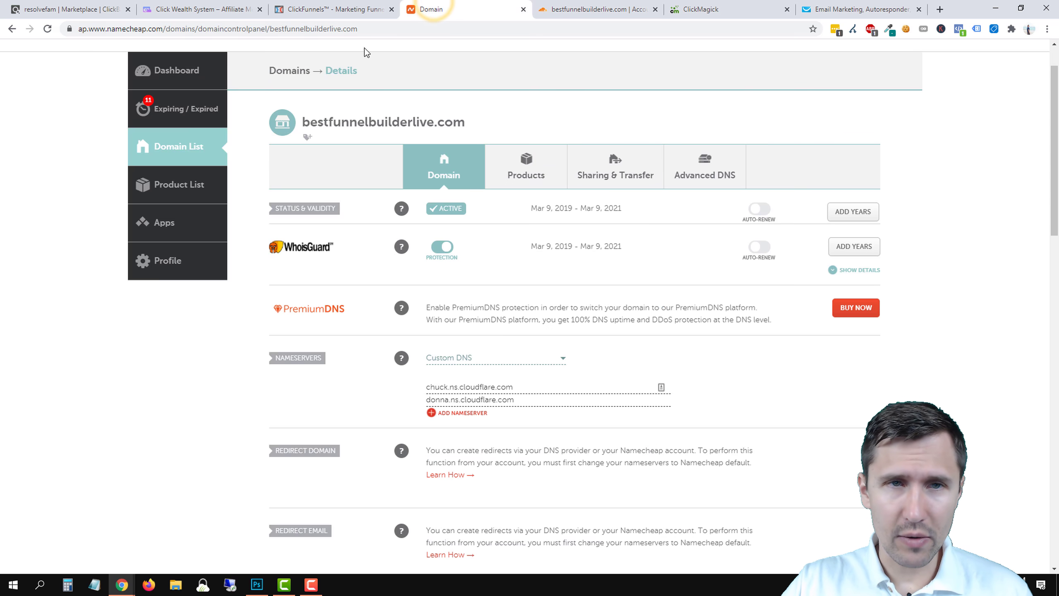
Mark the new domain as registered on Cloudflare and copy bestfunnelbuilderlive.com from Namecheap.
left_click(324, 10)
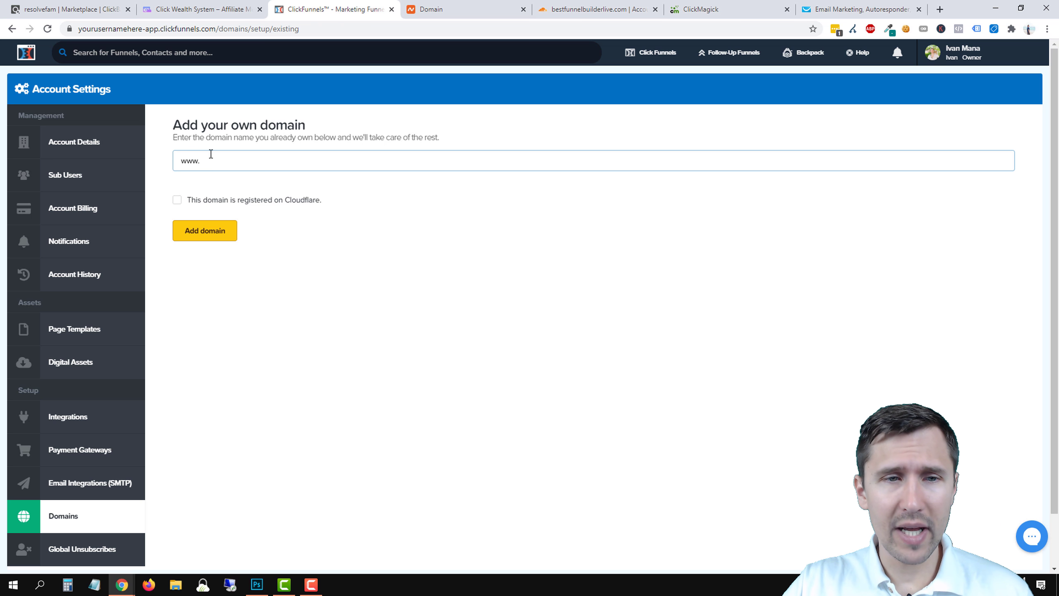
left_click(197, 202)
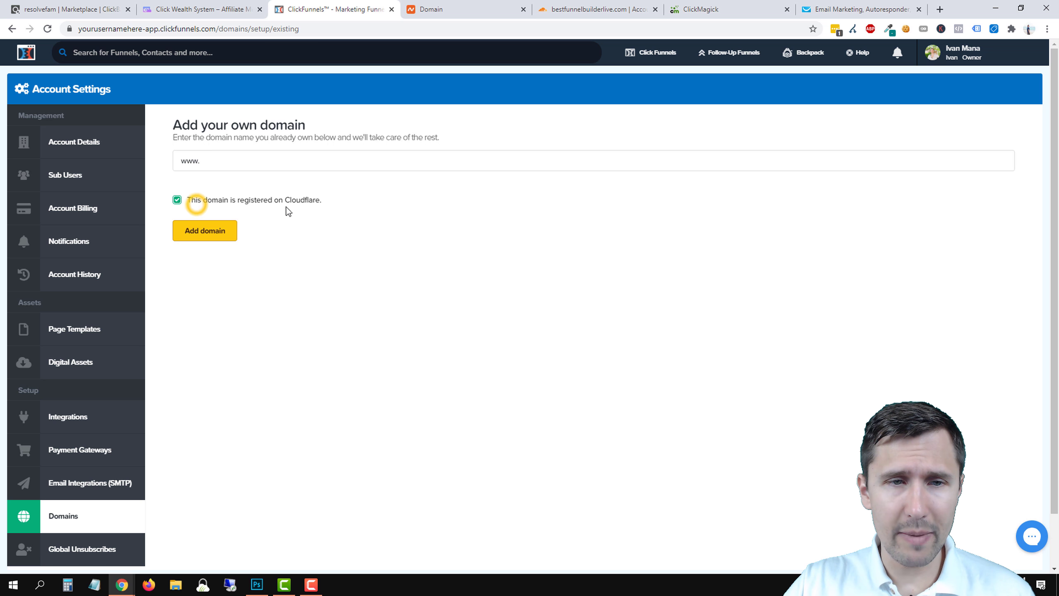
left_click(229, 165)
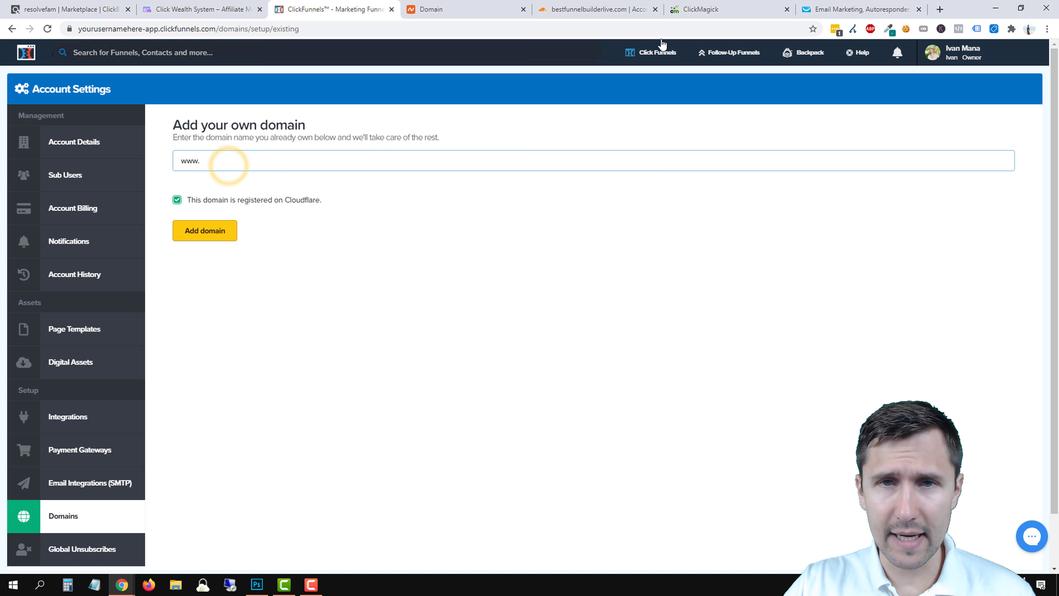
left_click(596, 9)
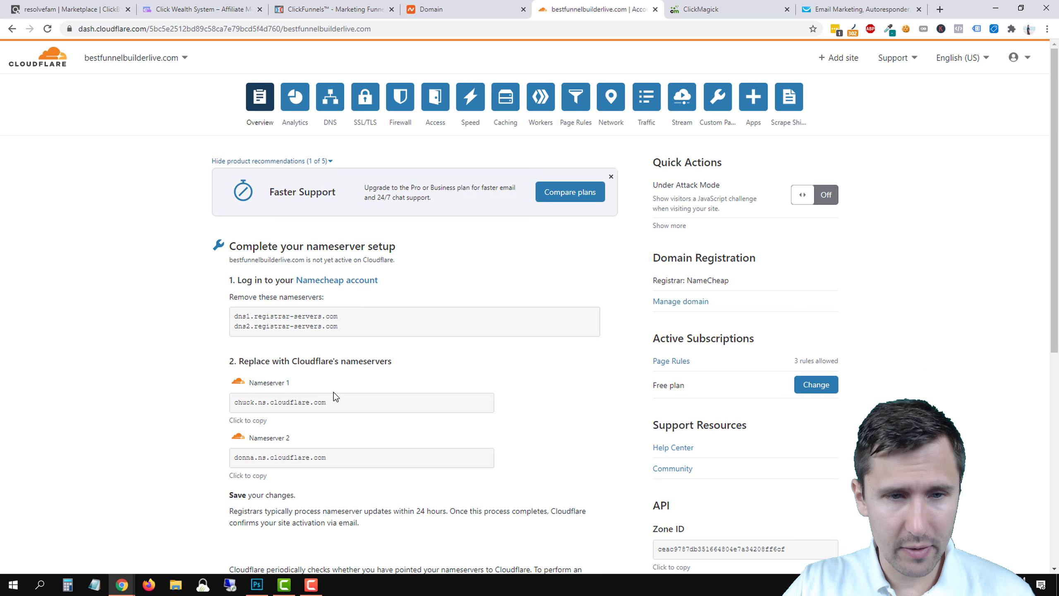
left_click(461, 8)
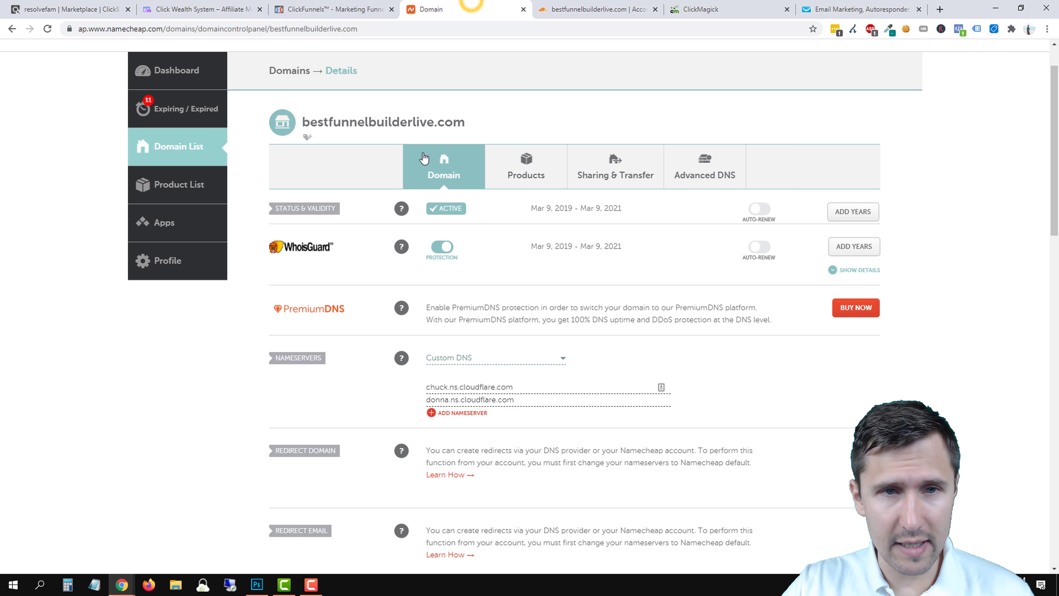
left_click_drag(466, 126, 306, 122)
right_click(325, 125)
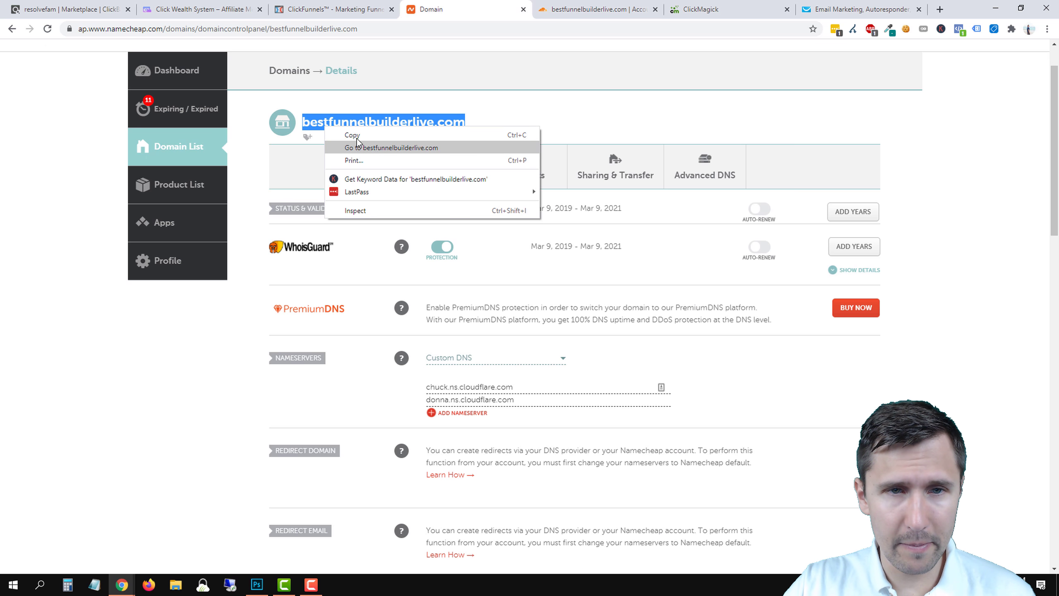
left_click(353, 135)
left_click(330, 8)
right_click(236, 160)
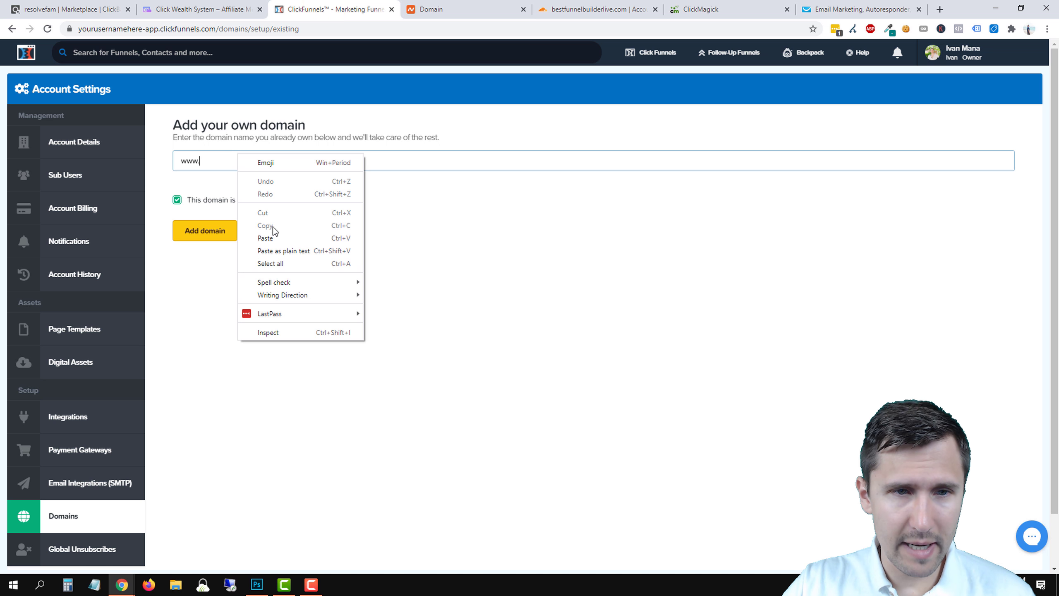
left_click(264, 235)
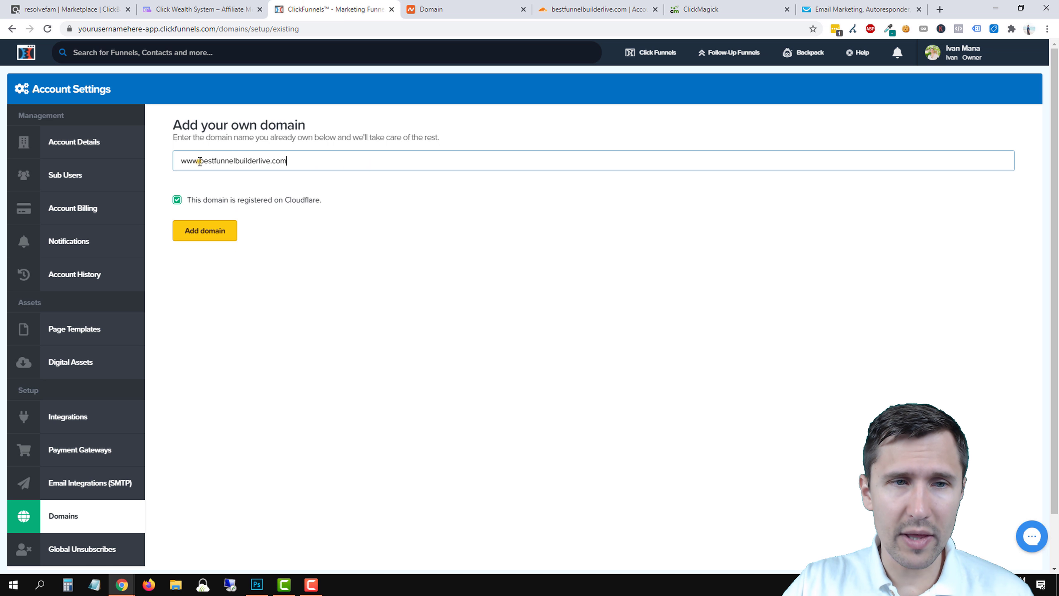
left_click_drag(200, 161, 175, 160)
left_click(207, 163)
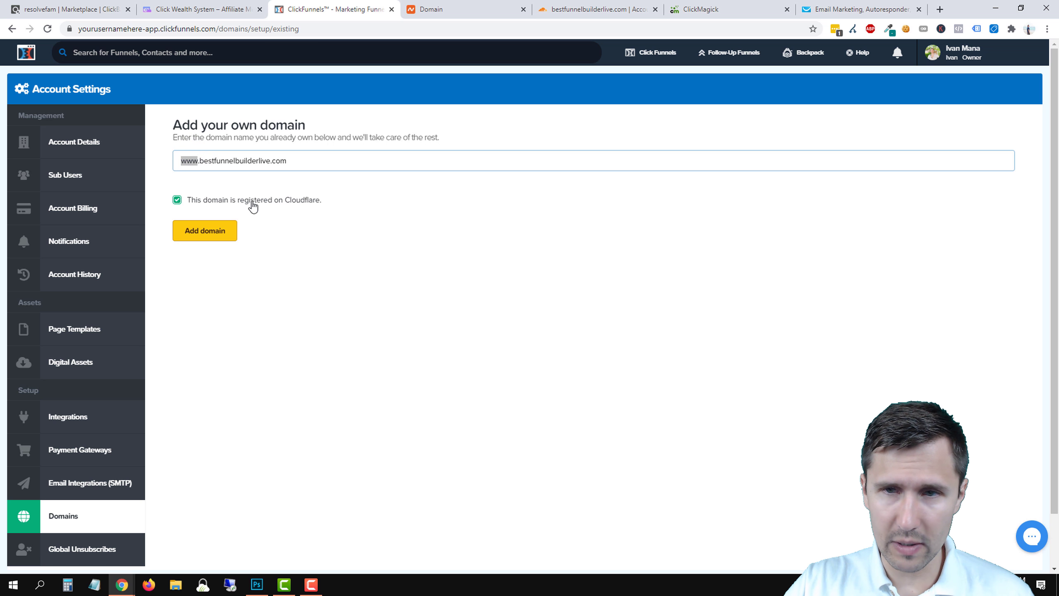
left_click(223, 237)
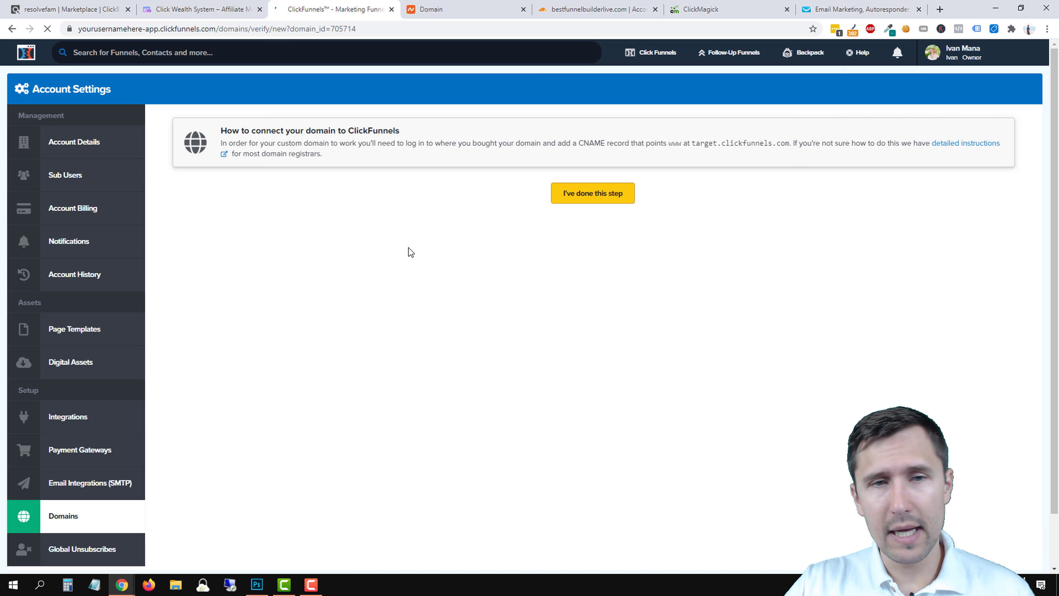
Confirm the CNAME is set and associate the Click Wealth System funnel with the domain.
left_click(565, 206)
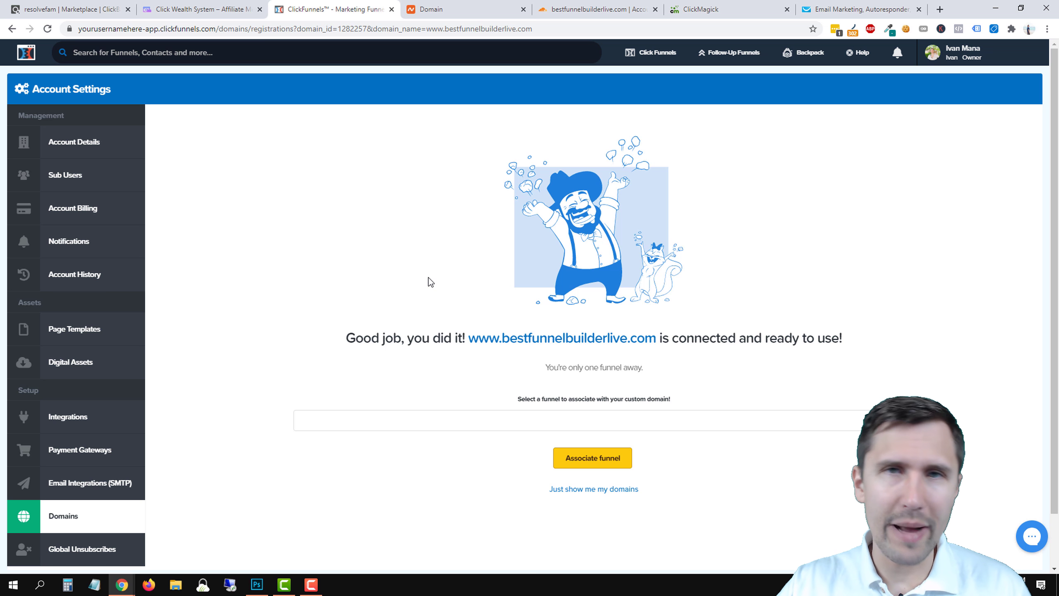
scroll(477, 317, "down", 2)
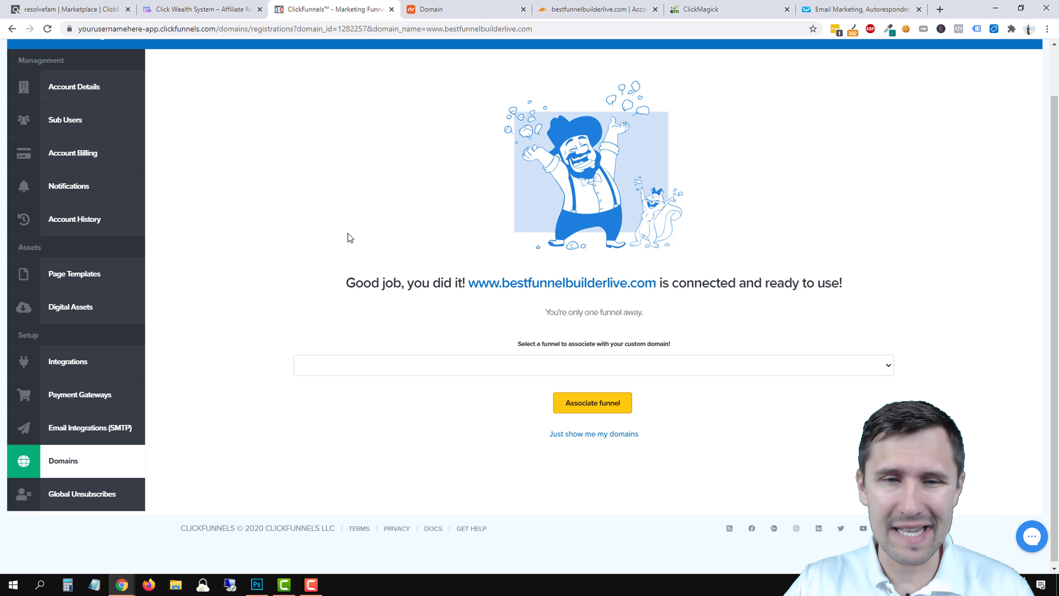
left_click_drag(433, 288, 689, 340)
left_click(583, 367)
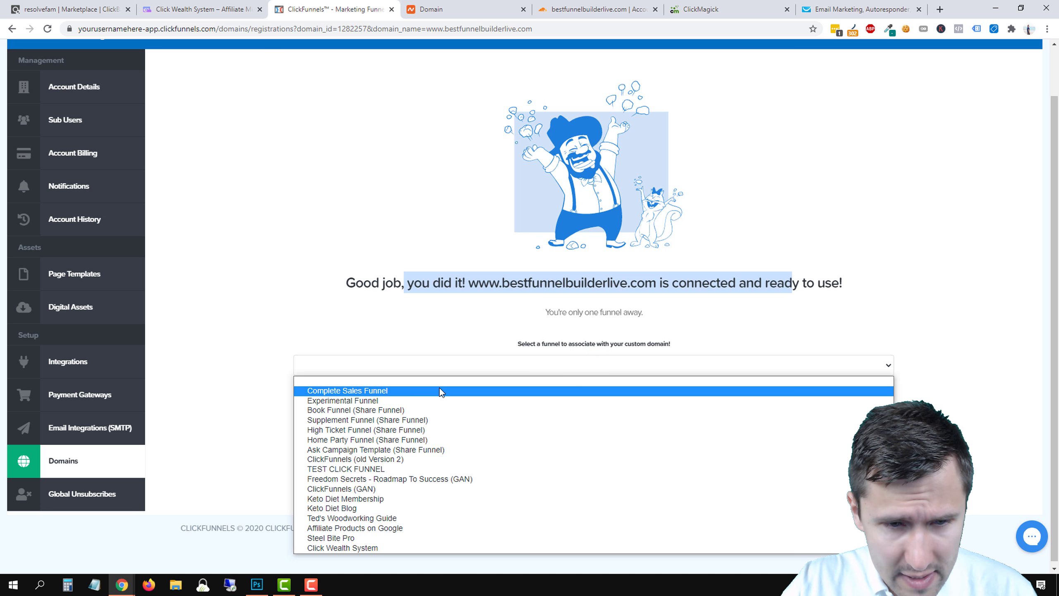
left_click(343, 548)
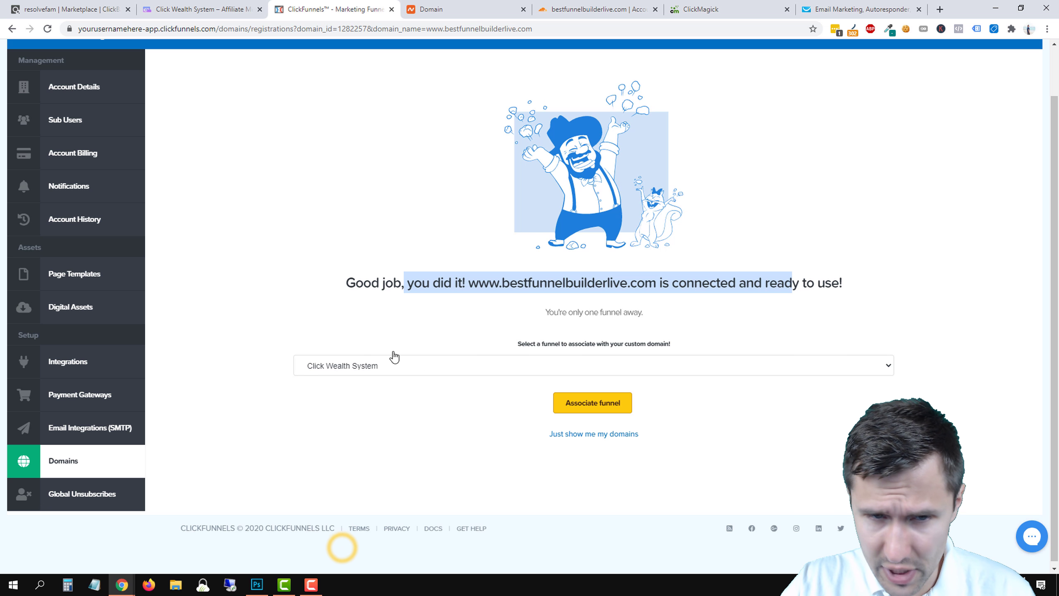
left_click(578, 413)
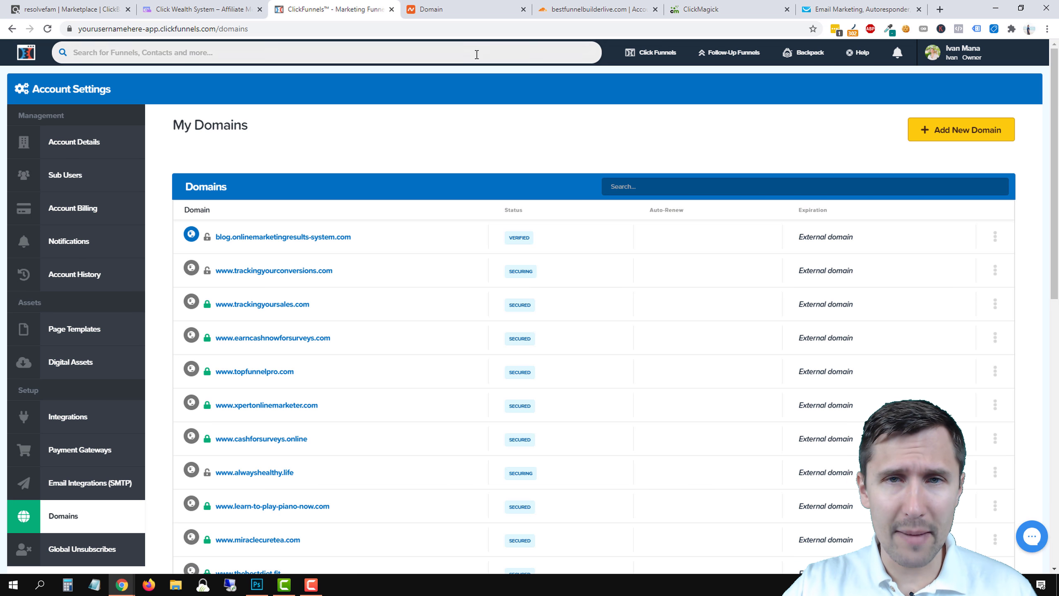
Check bestfunnelbuilderlive.com's DNS records, refreshed activation status and Full SSL/TLS mode in Cloudflare.
left_click(590, 9)
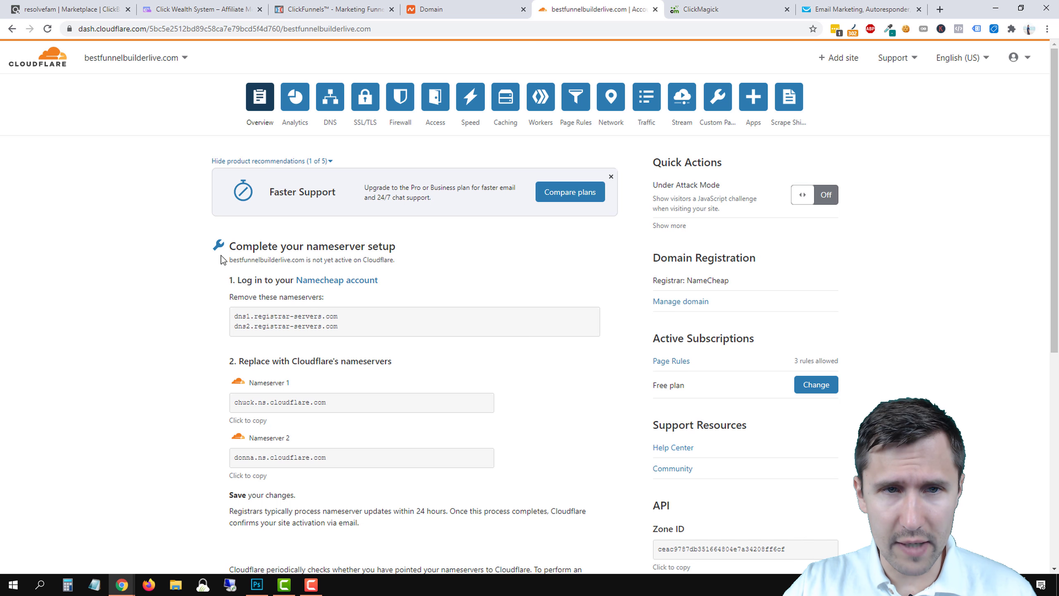
left_click(320, 103)
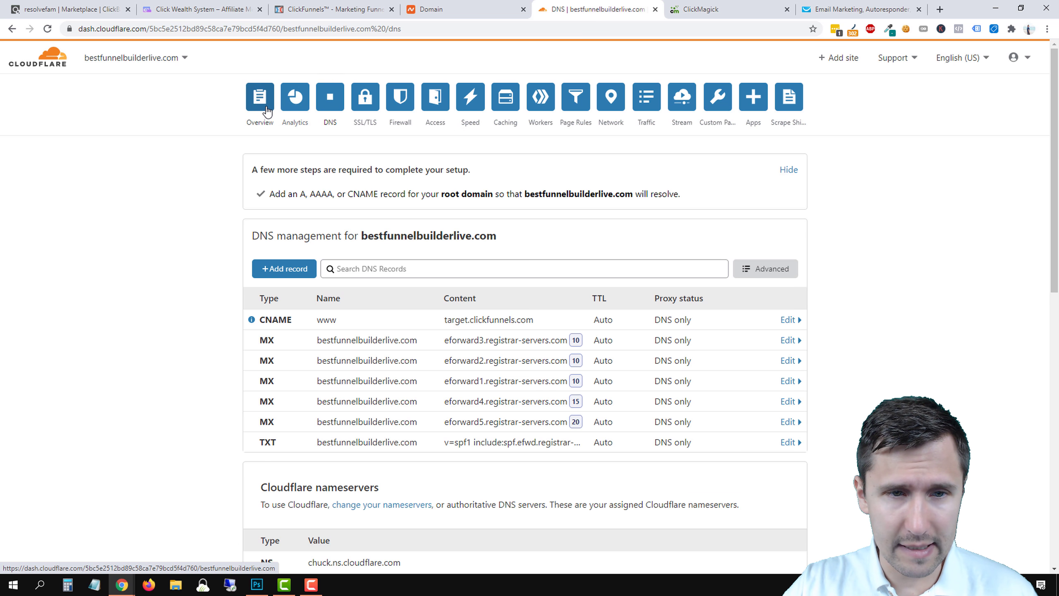
left_click(266, 109)
left_click(47, 29)
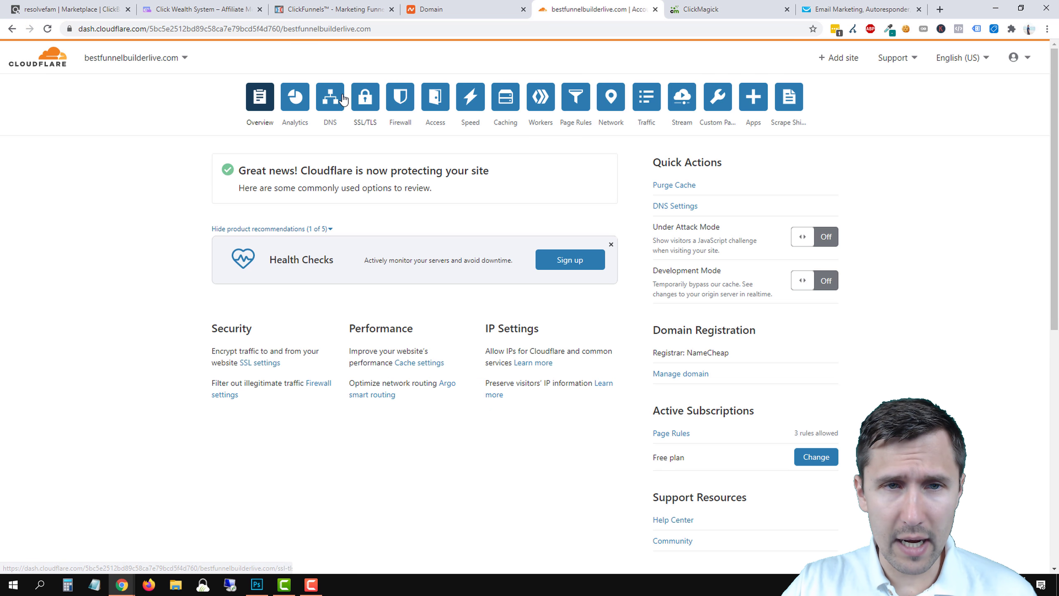
left_click(331, 99)
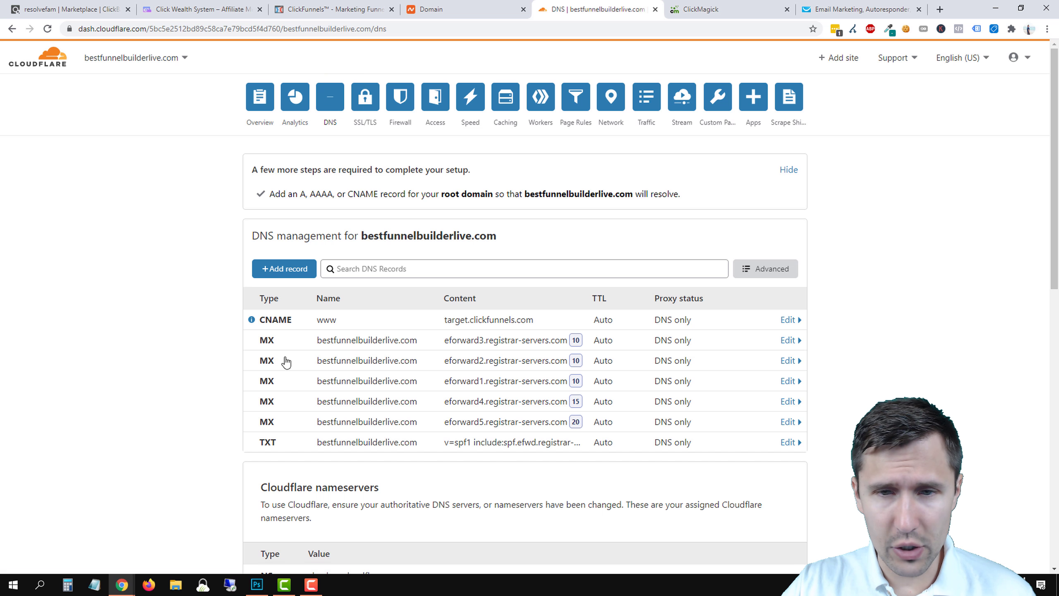
left_click(367, 102)
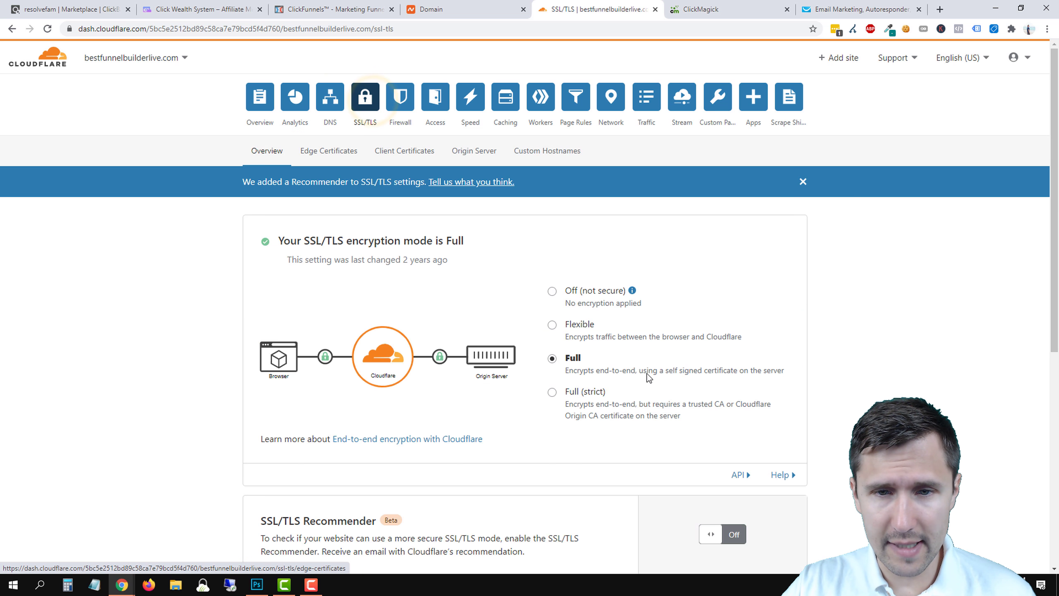
left_click(335, 9)
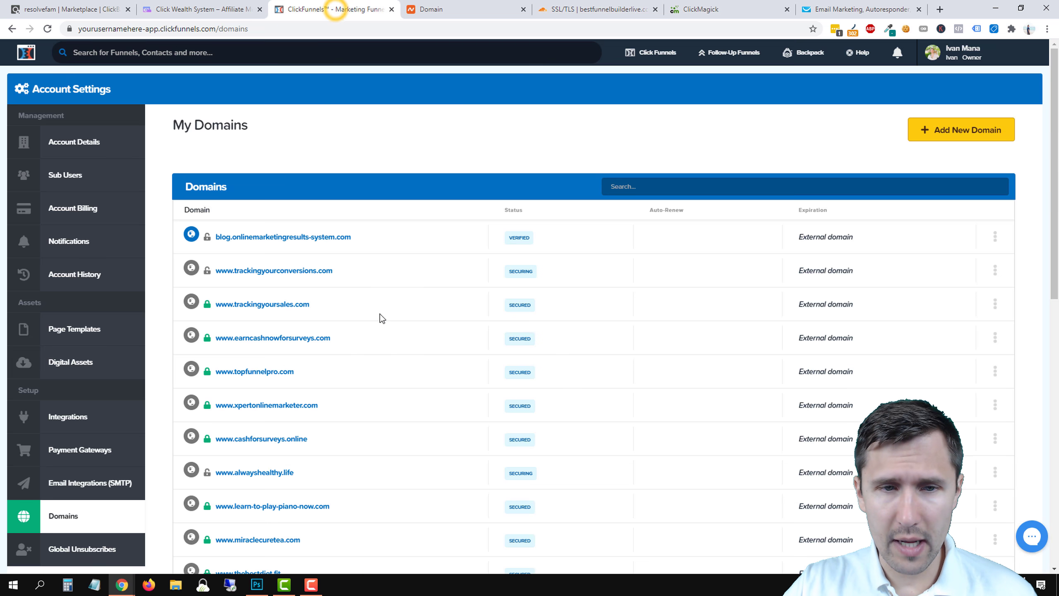
left_click(646, 77)
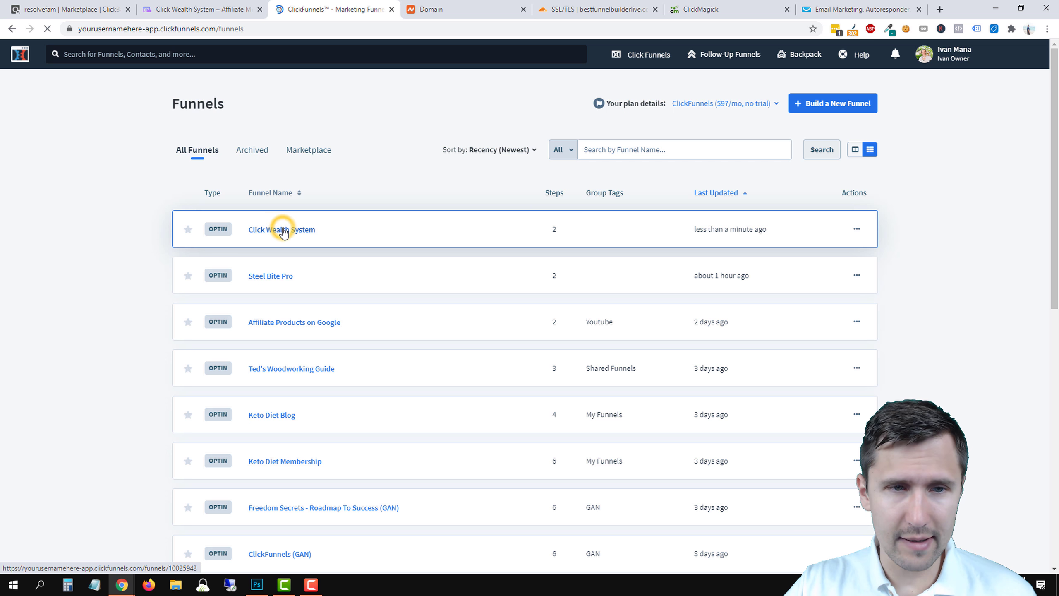
left_click(282, 230)
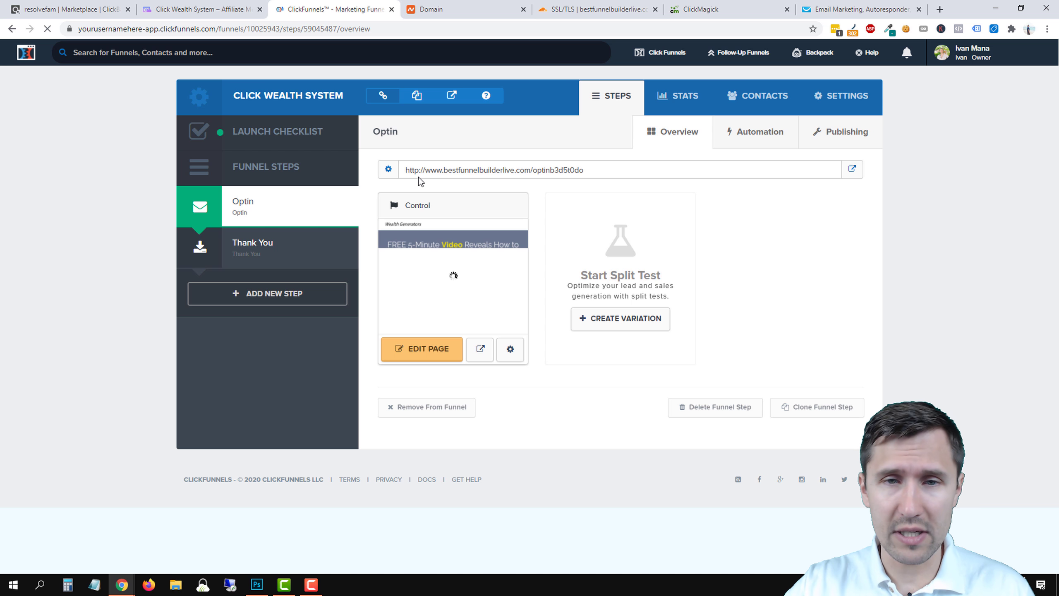
left_click(851, 170)
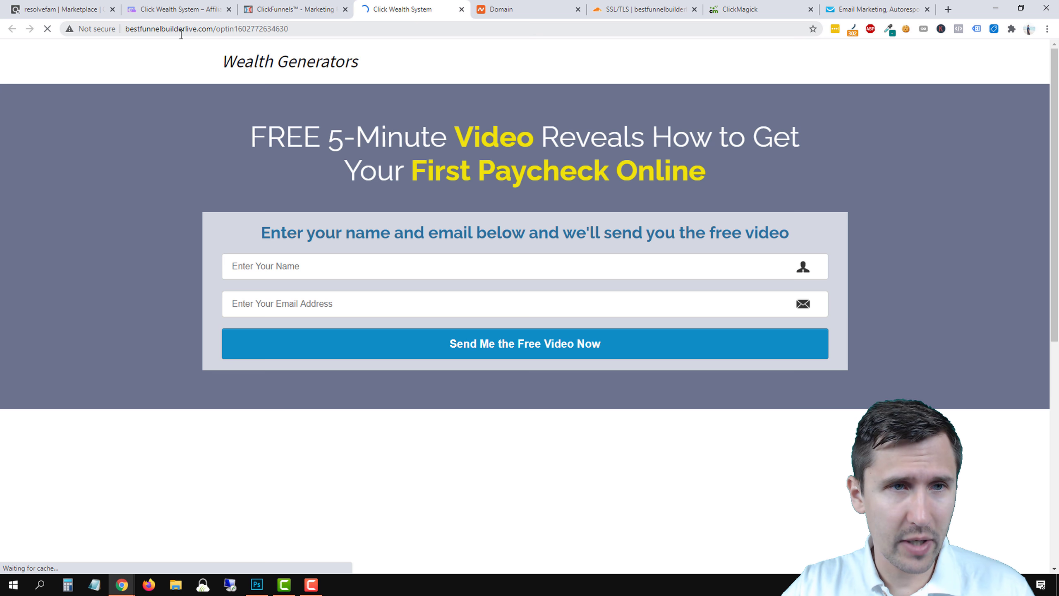
left_click(181, 34)
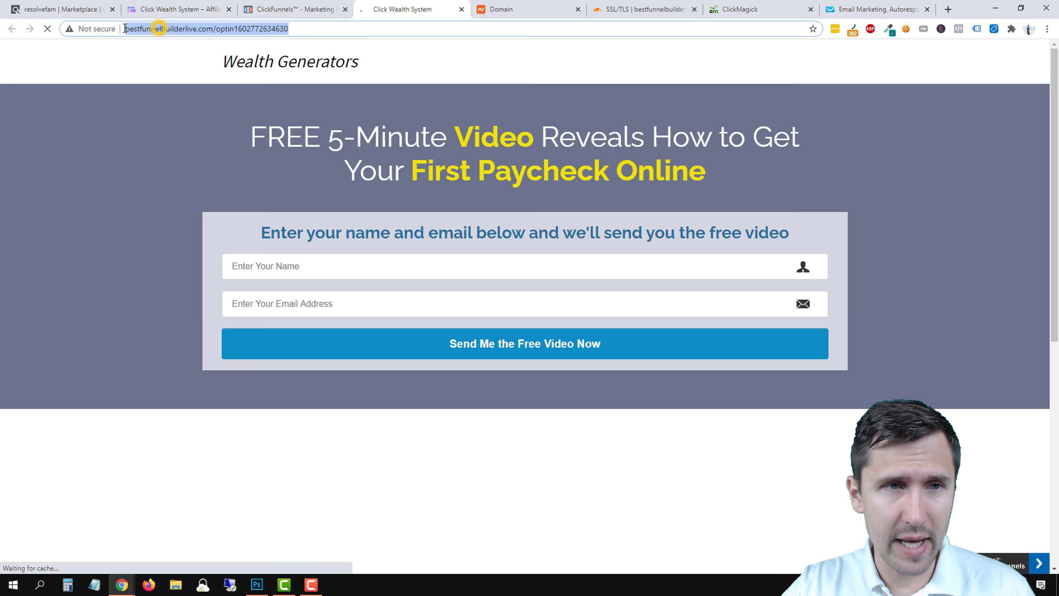
left_click(87, 153)
scroll(351, 228, "down", 2)
scroll(351, 228, "down", 6)
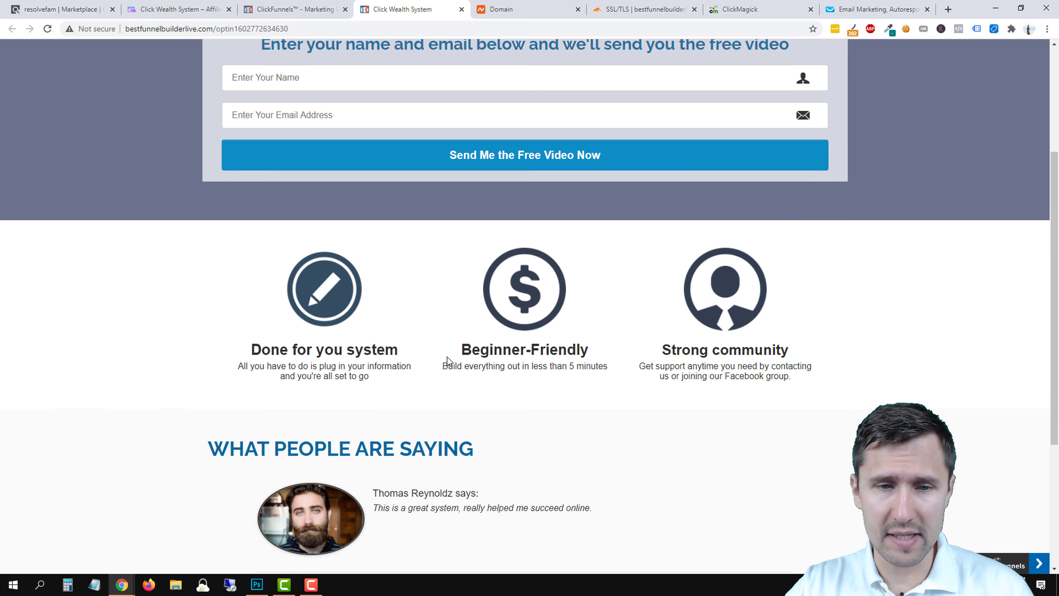
scroll(444, 355, "up", 4)
scroll(558, 323, "up", 4)
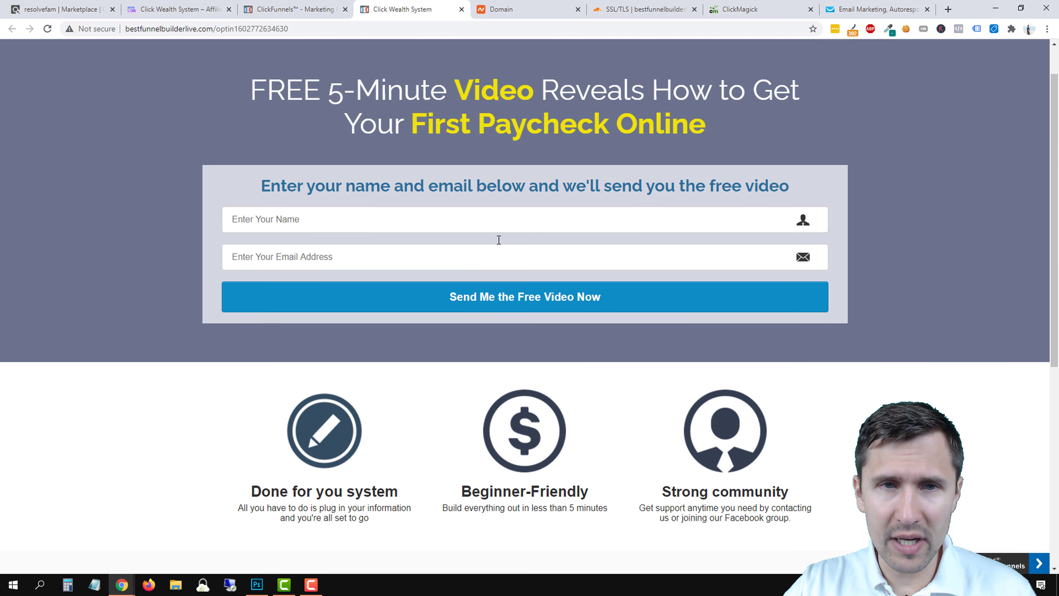
left_click(462, 9)
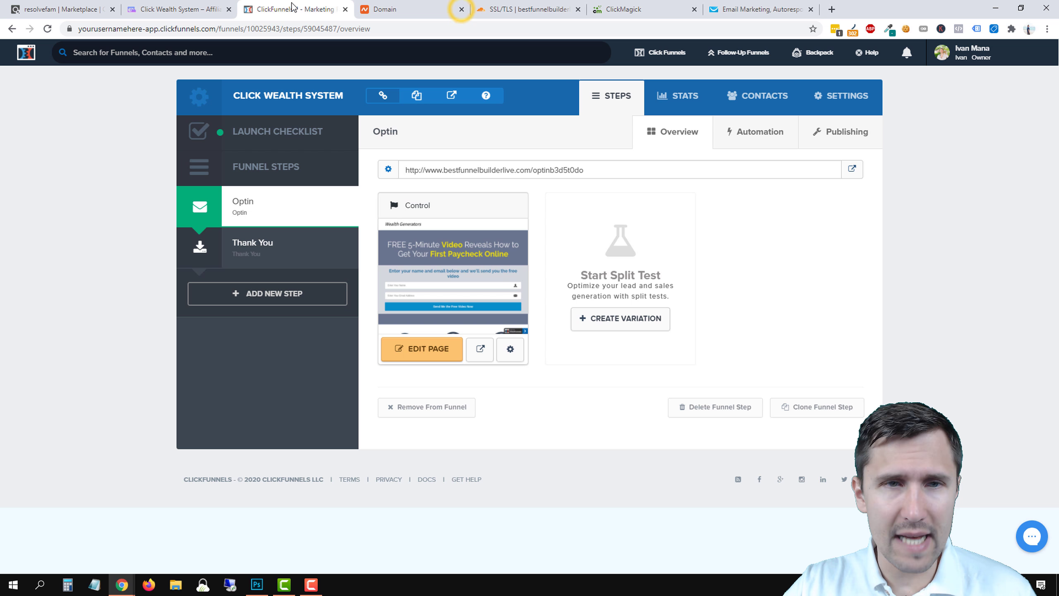
Edit the optin page and set the dollar-sign image's animation type to None.
left_click(444, 361)
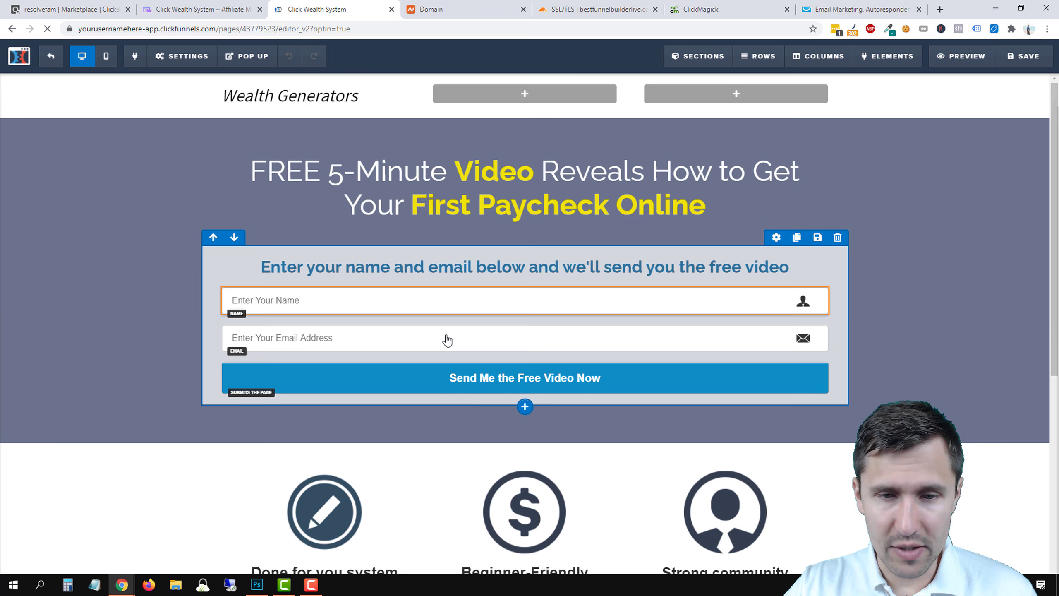
scroll(444, 338, "down", 4)
left_click(554, 353)
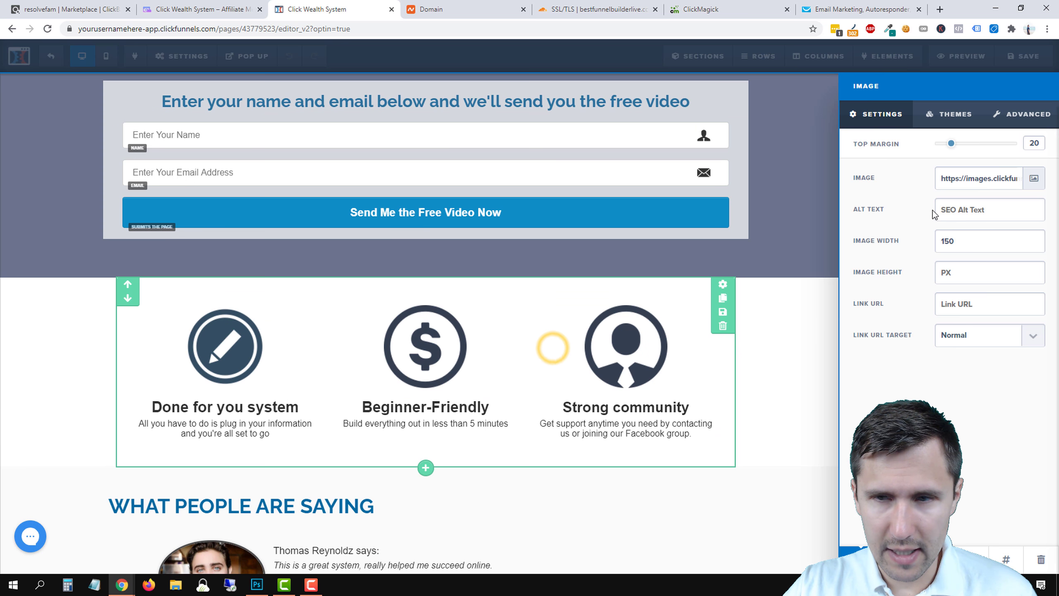
left_click(1002, 122)
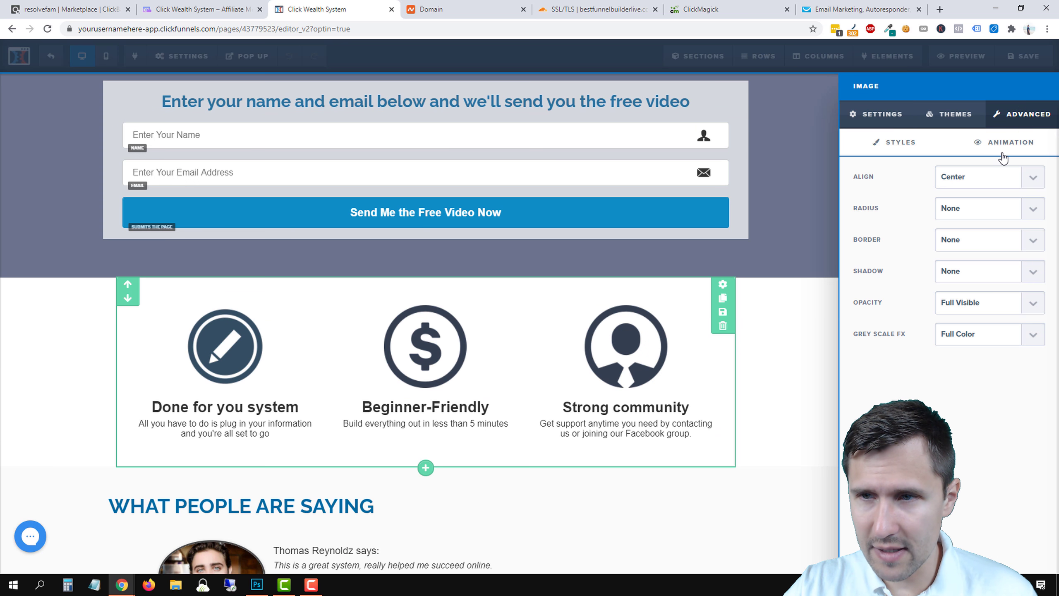
left_click(1003, 143)
left_click(938, 295)
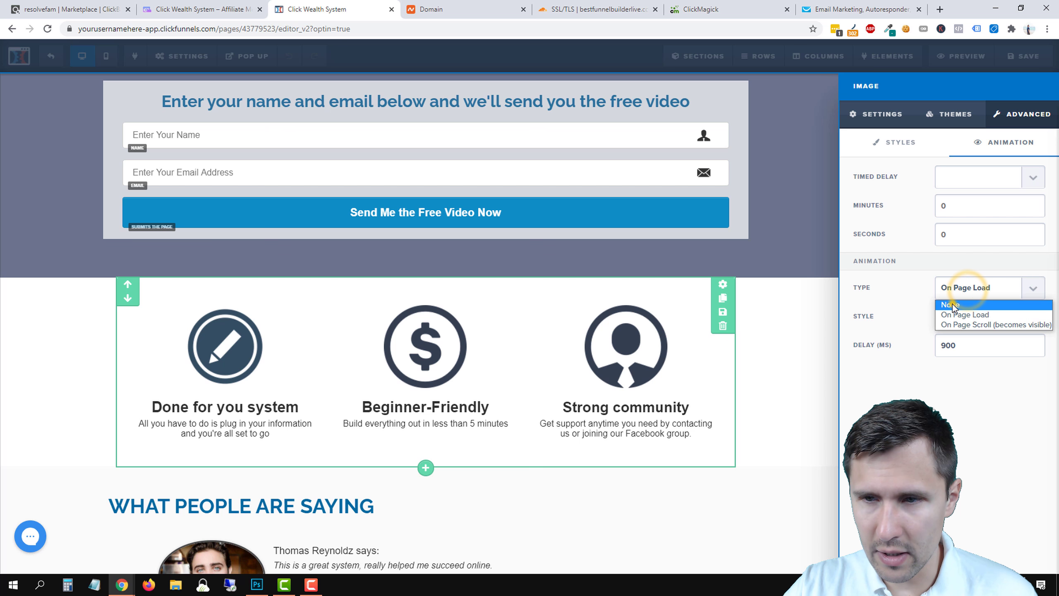
left_click(949, 303)
Set the Strong community image's animation type to None.
left_click(595, 345)
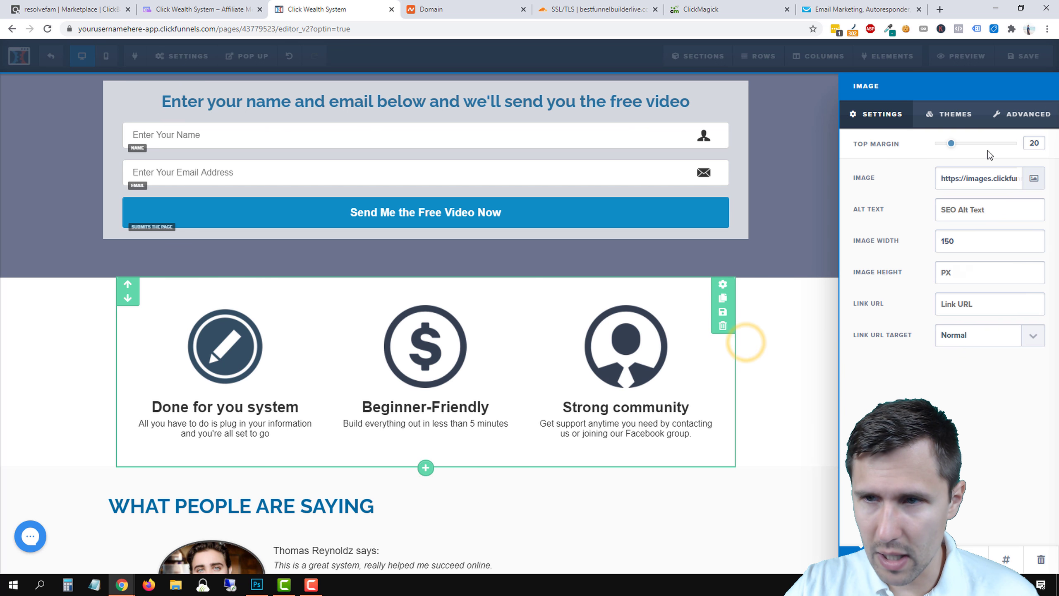
left_click(997, 114)
left_click(997, 151)
left_click(947, 288)
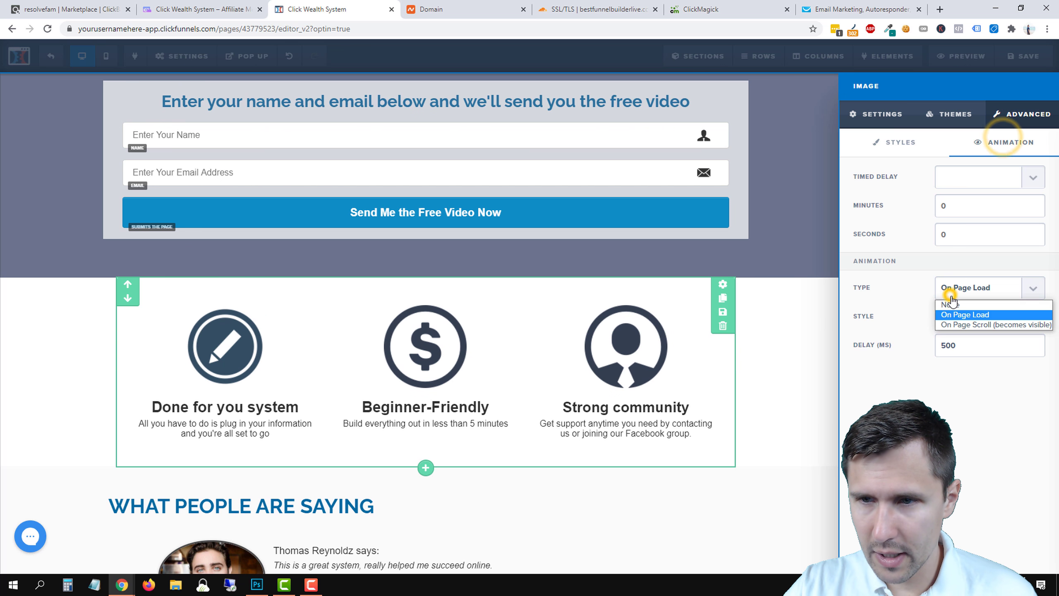
left_click(945, 305)
left_click(514, 356)
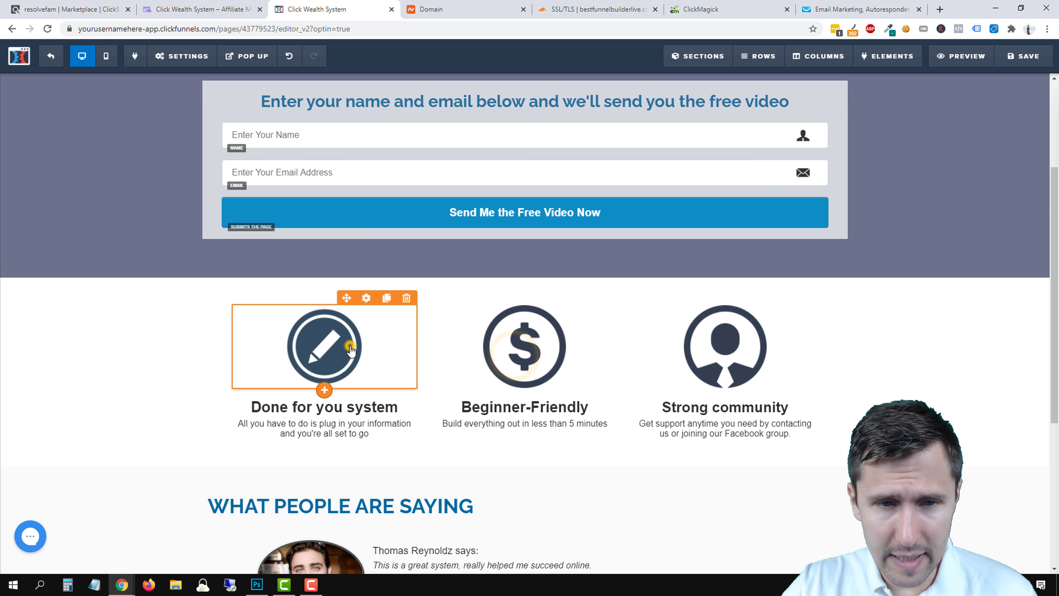
Set the pencil image's animation type to None and save the page.
left_click(350, 345)
left_click(1012, 114)
left_click(1005, 142)
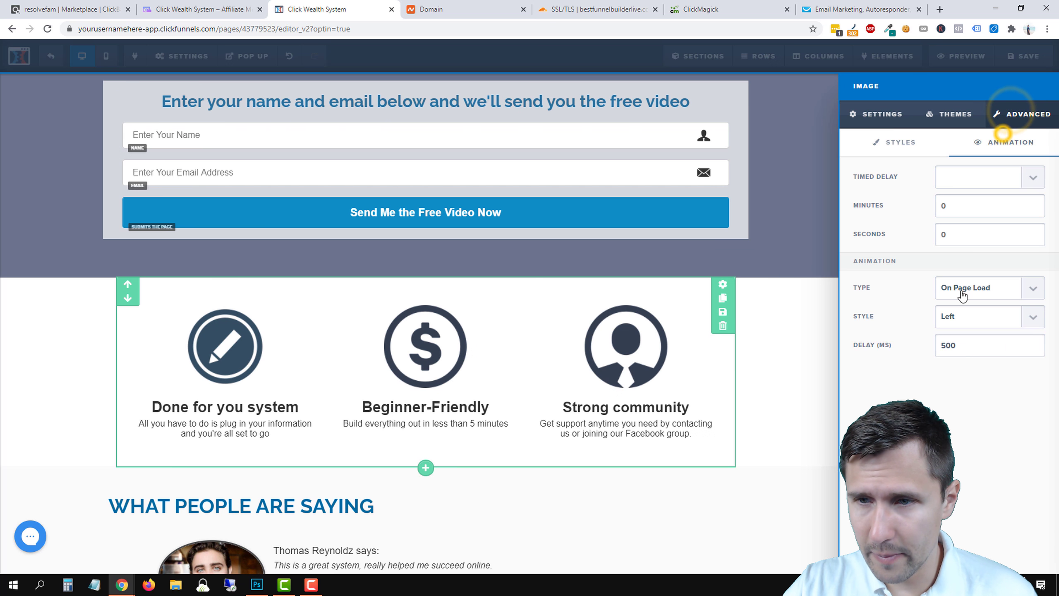
left_click(985, 319)
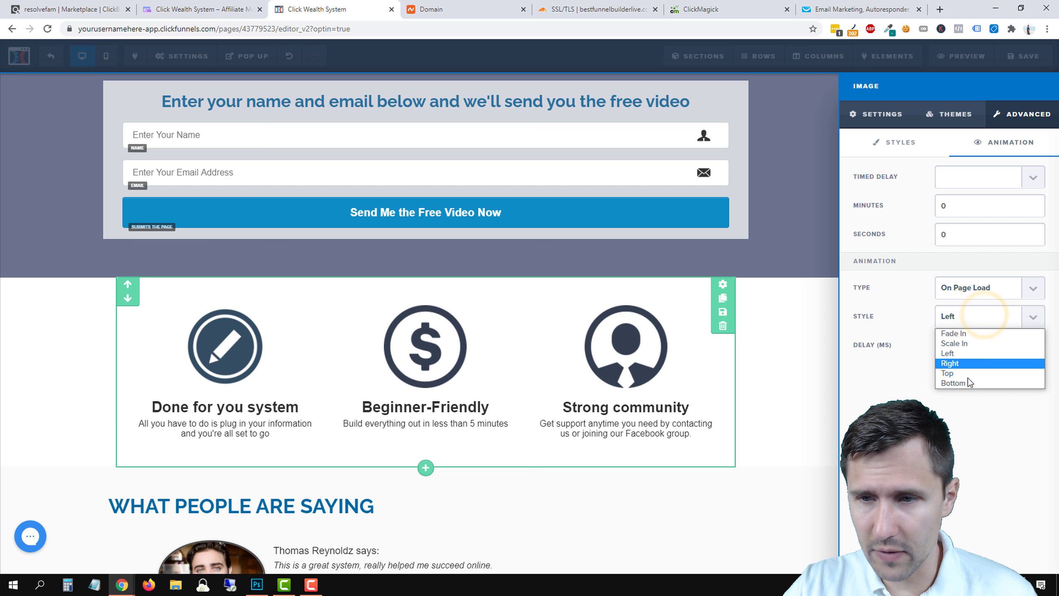
left_click(976, 284)
left_click(953, 305)
left_click(598, 279)
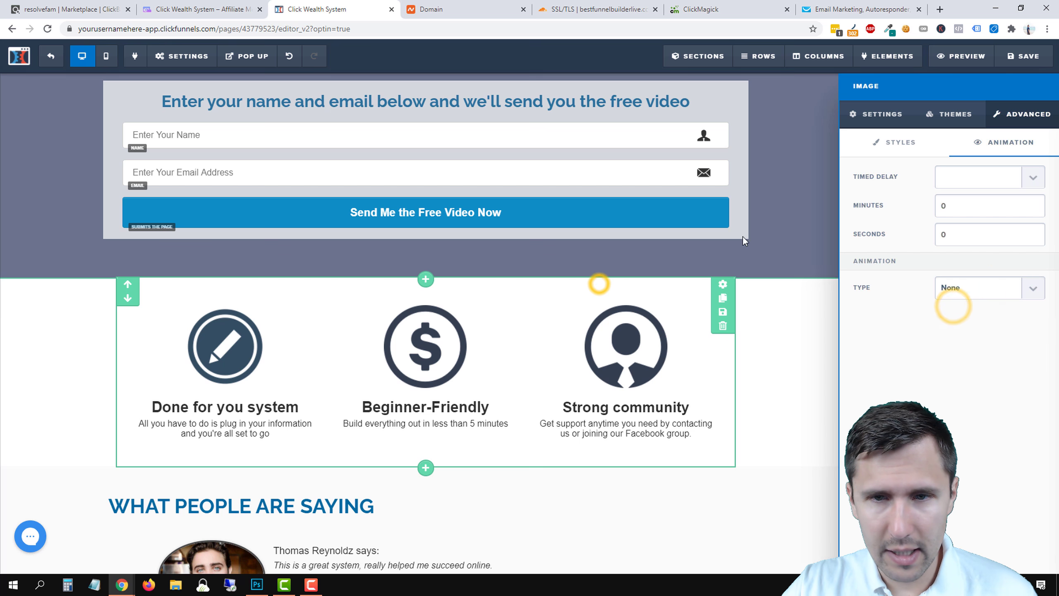
left_click(1024, 55)
scroll(681, 302, "up", 4)
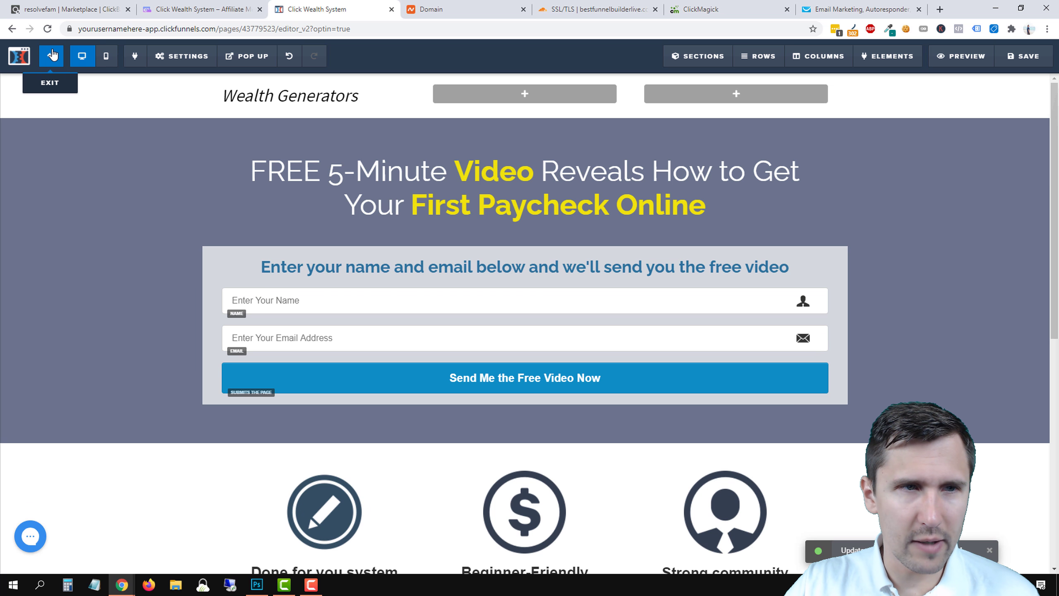
Search the Account Settings custom domain list for bestfunnel.
left_click(51, 55)
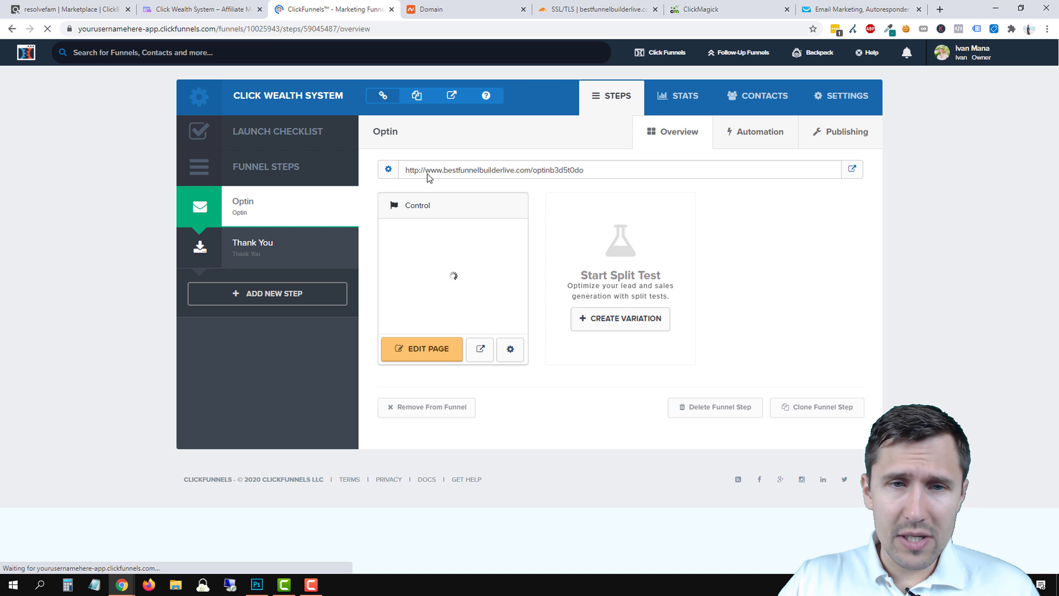
left_click(1030, 54)
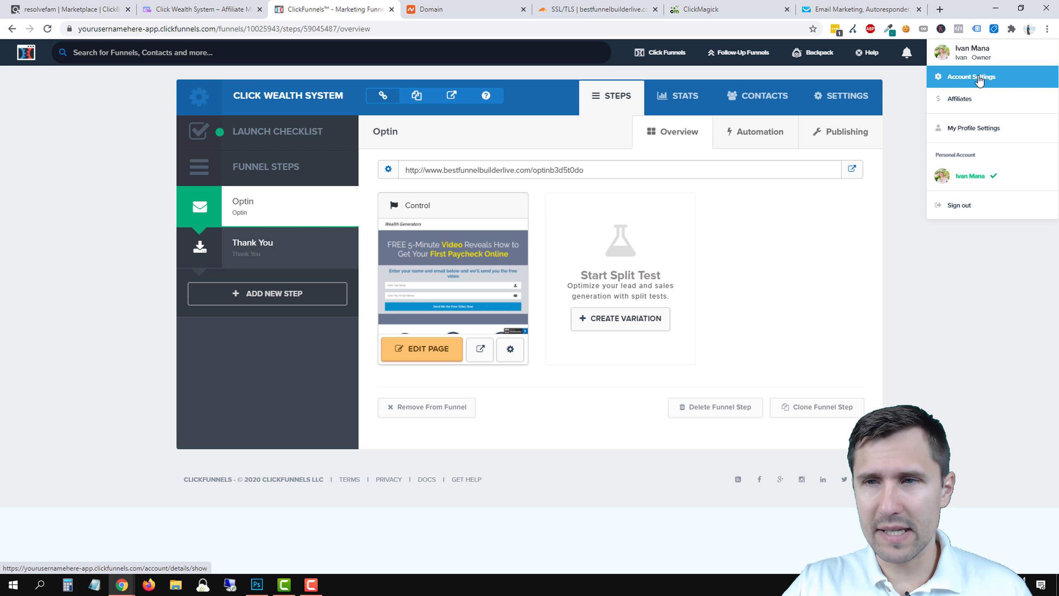
left_click(975, 78)
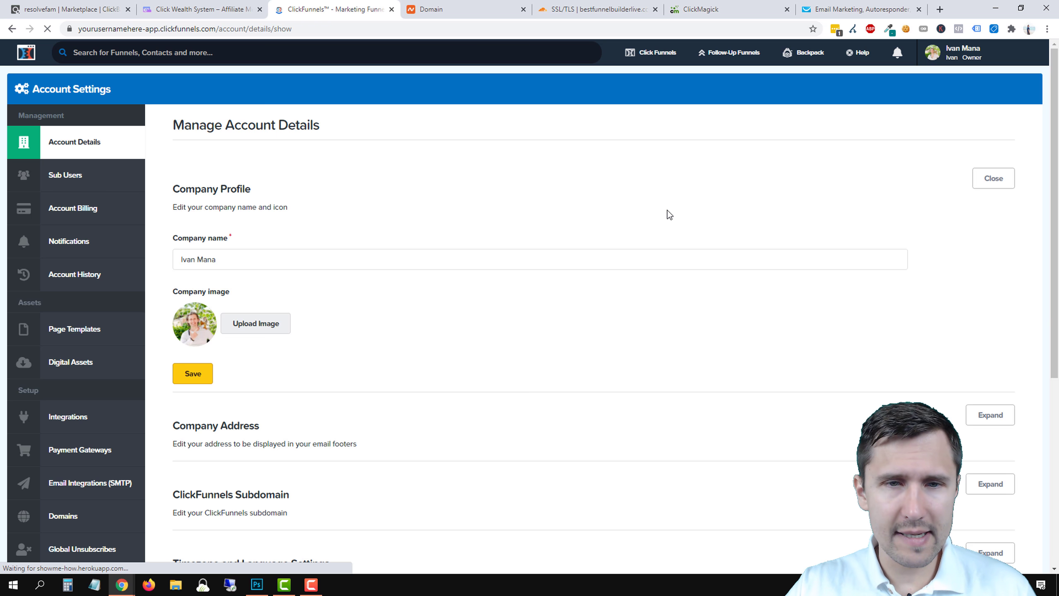
left_click(94, 524)
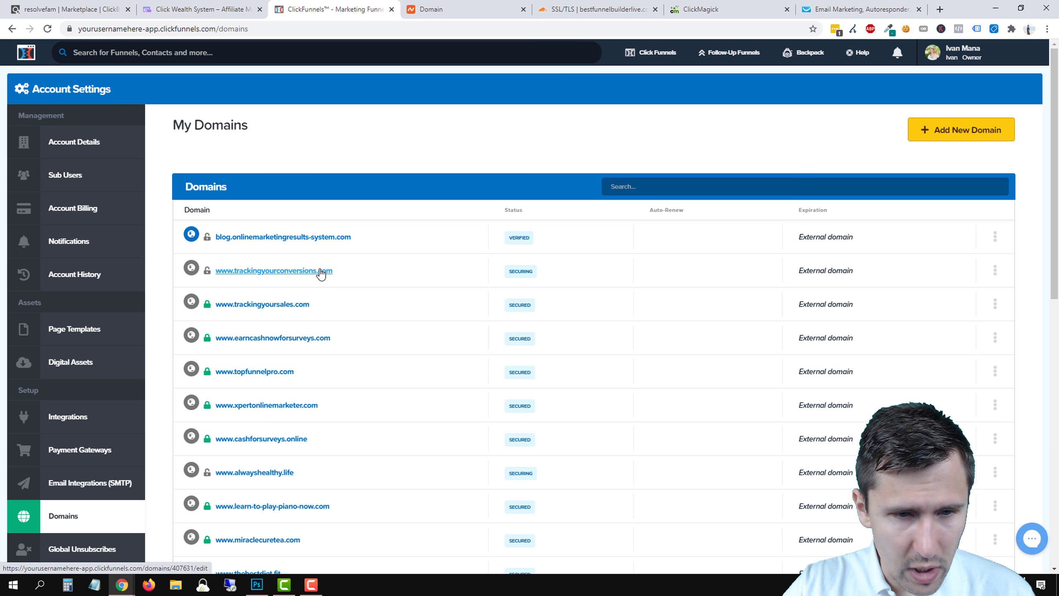
left_click(647, 184)
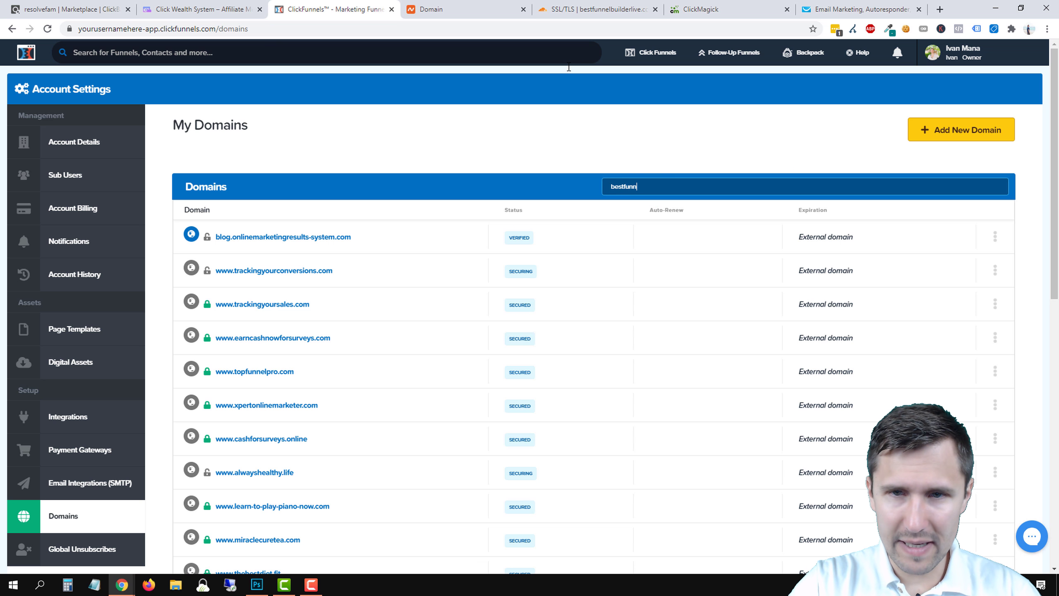
key("Return")
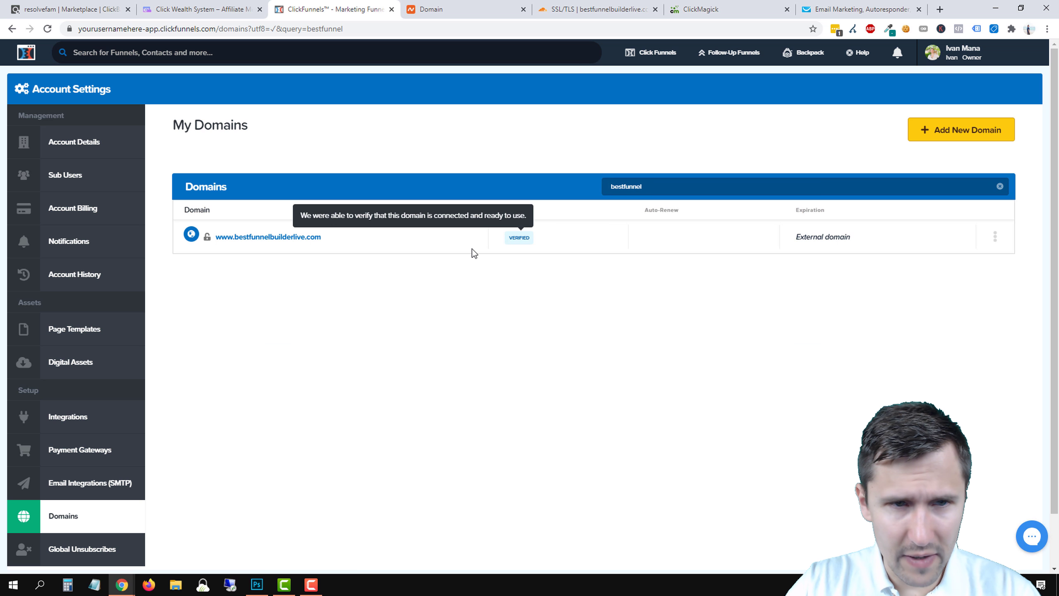
mouse_move(198, 238)
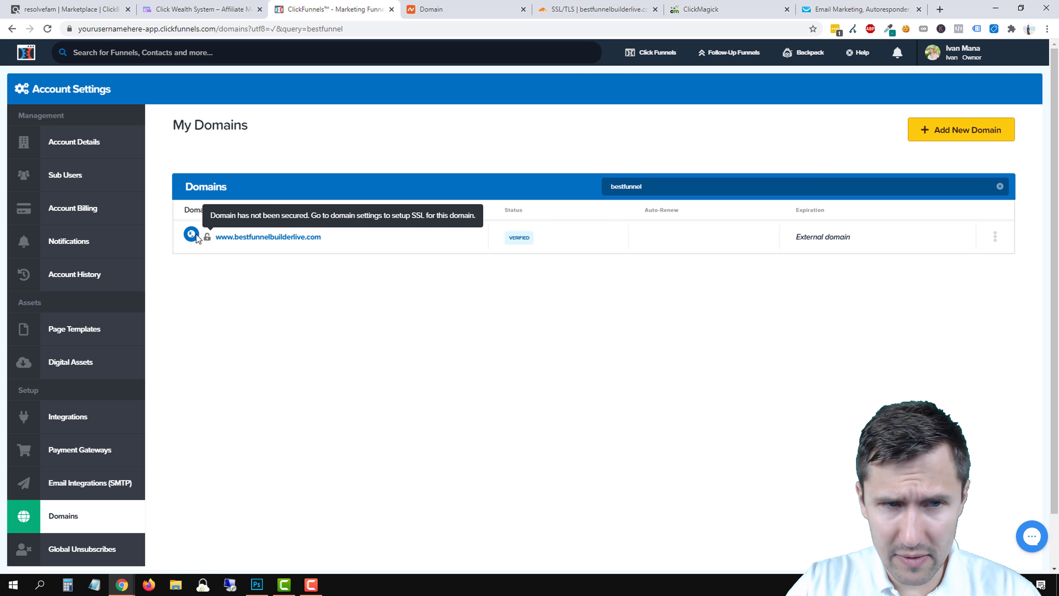
left_click(995, 237)
left_click(970, 252)
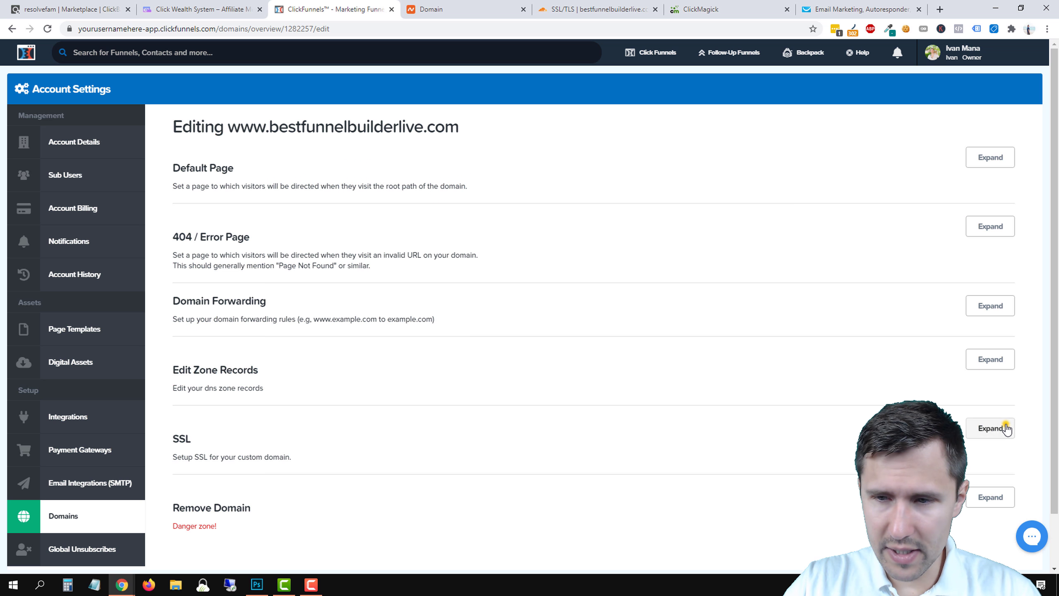
left_click(1007, 429)
left_click(189, 504)
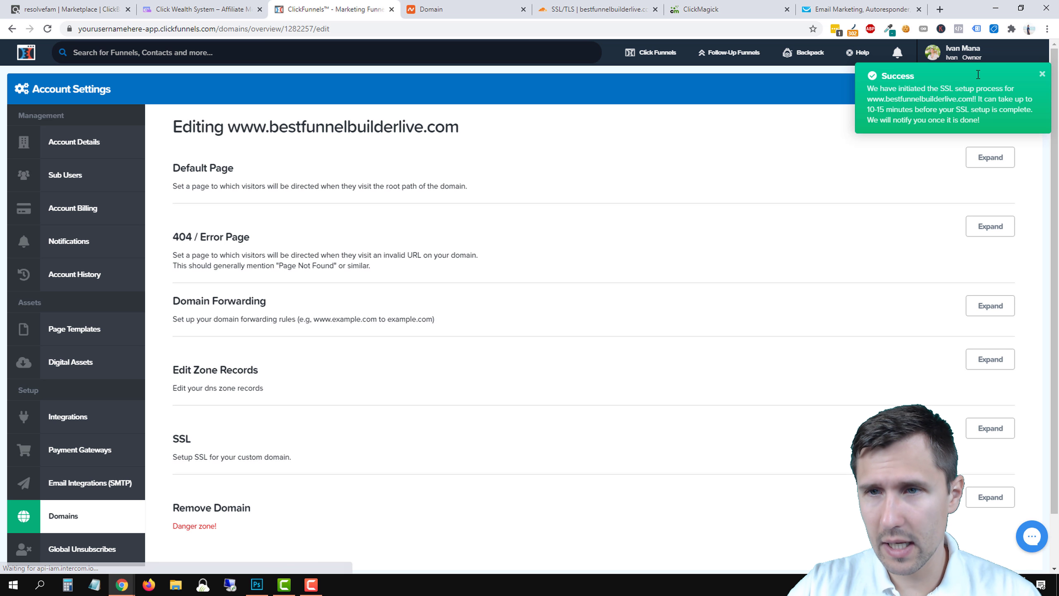
mouse_move(650, 52)
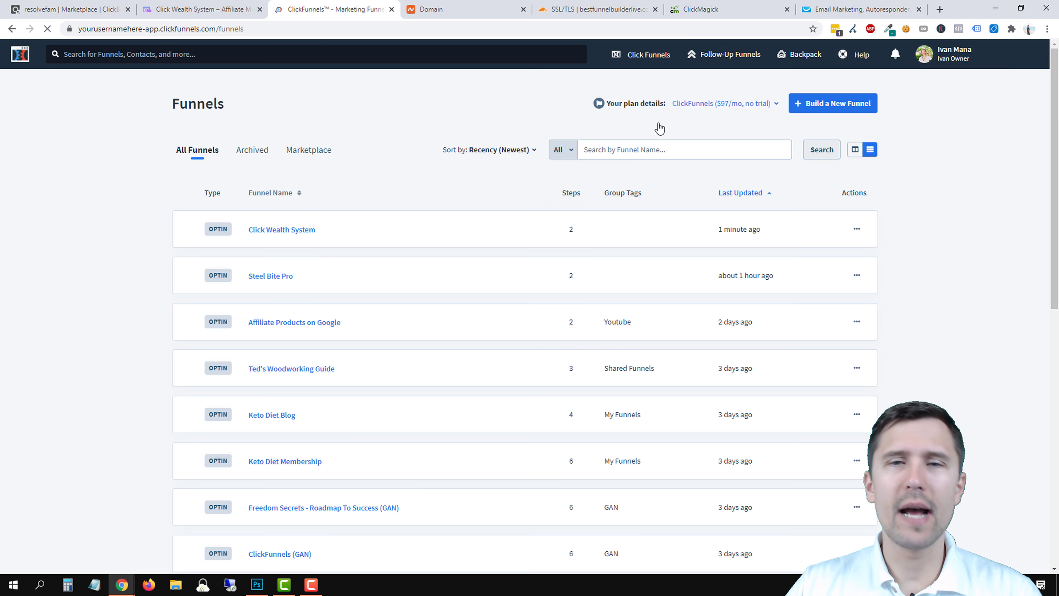
Open the Click Wealth System funnel and place the ClickMagick dashboard tab beside ClickFunnels.
left_click(254, 232)
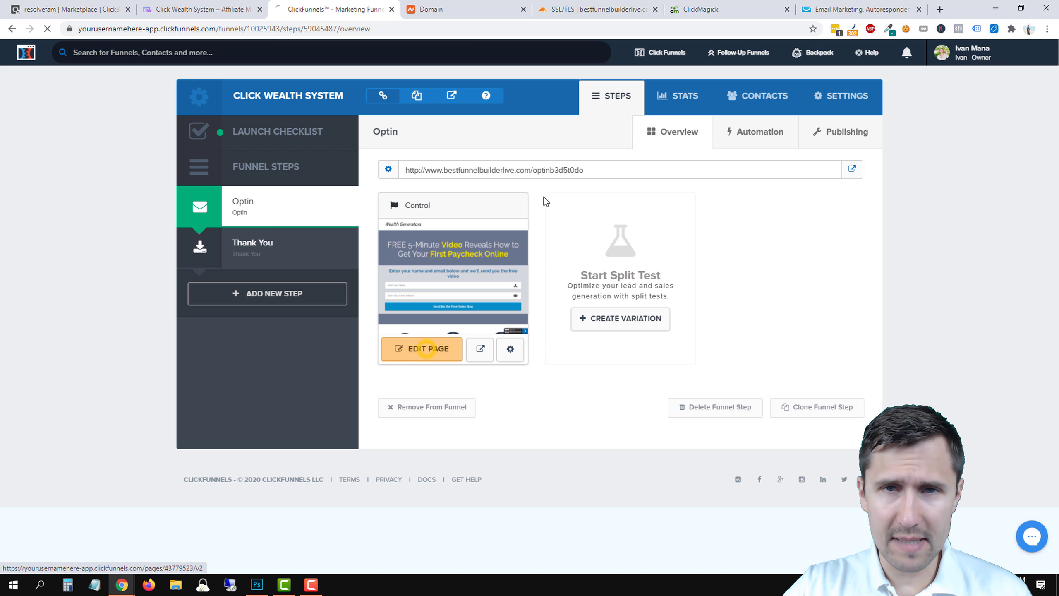
left_click_drag(700, 9, 446, 18)
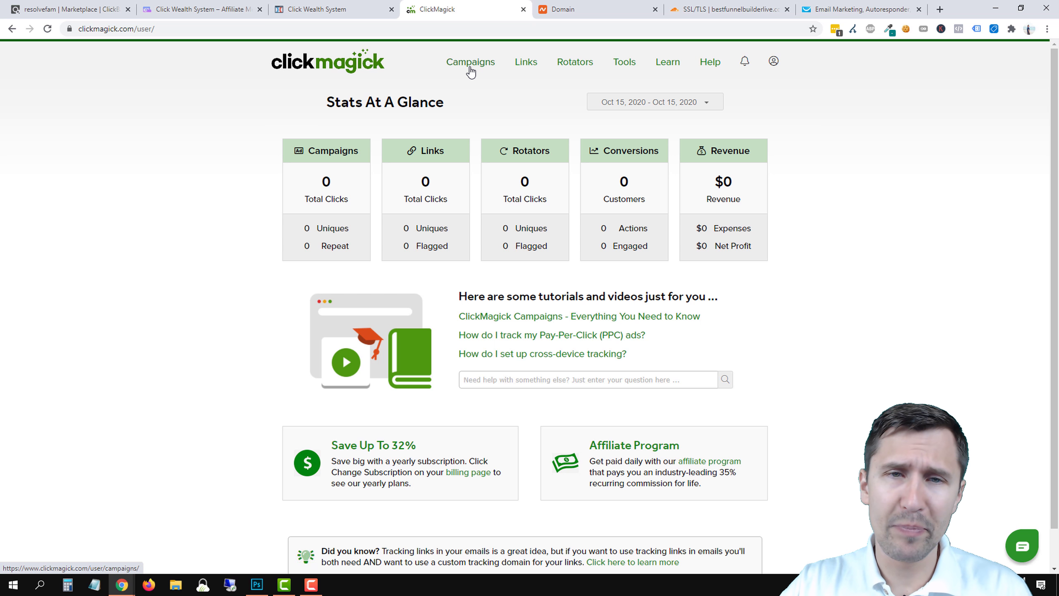
Copy ClickMagick's campaign website click tracking code to the clipboard.
left_click(470, 70)
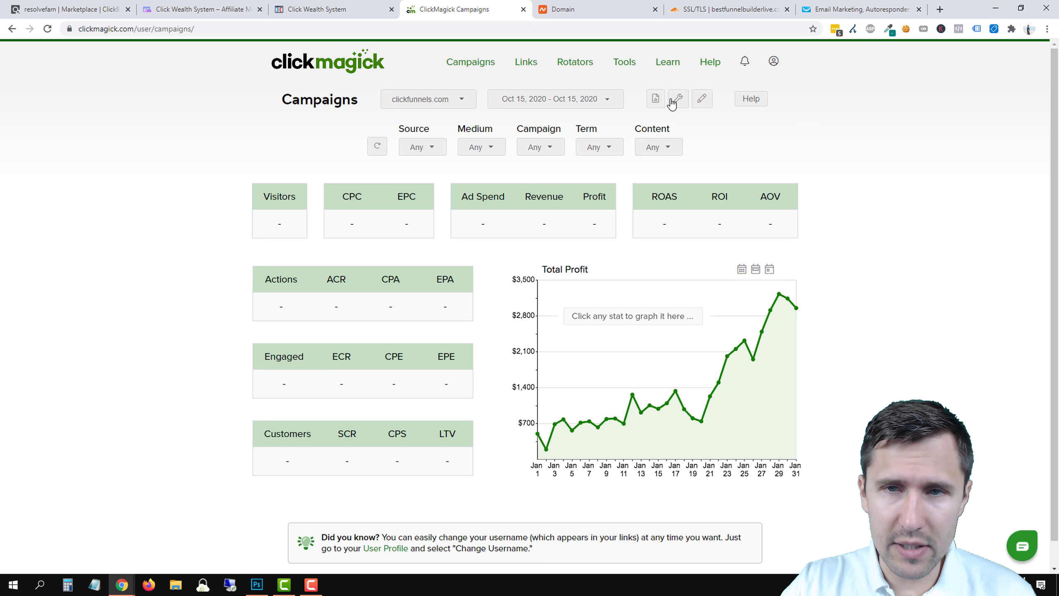
left_click(673, 102)
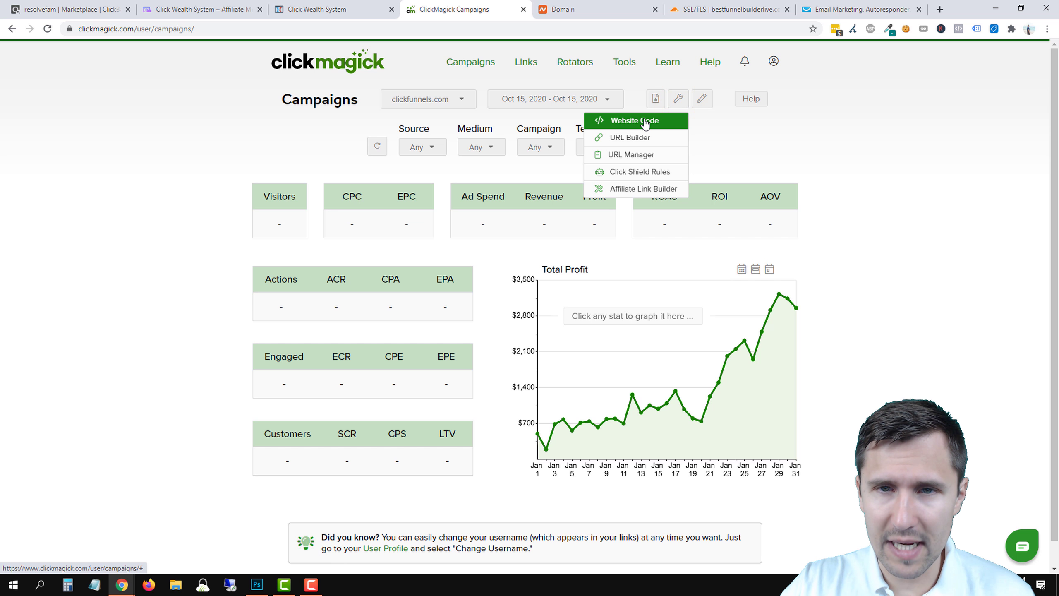
left_click(603, 119)
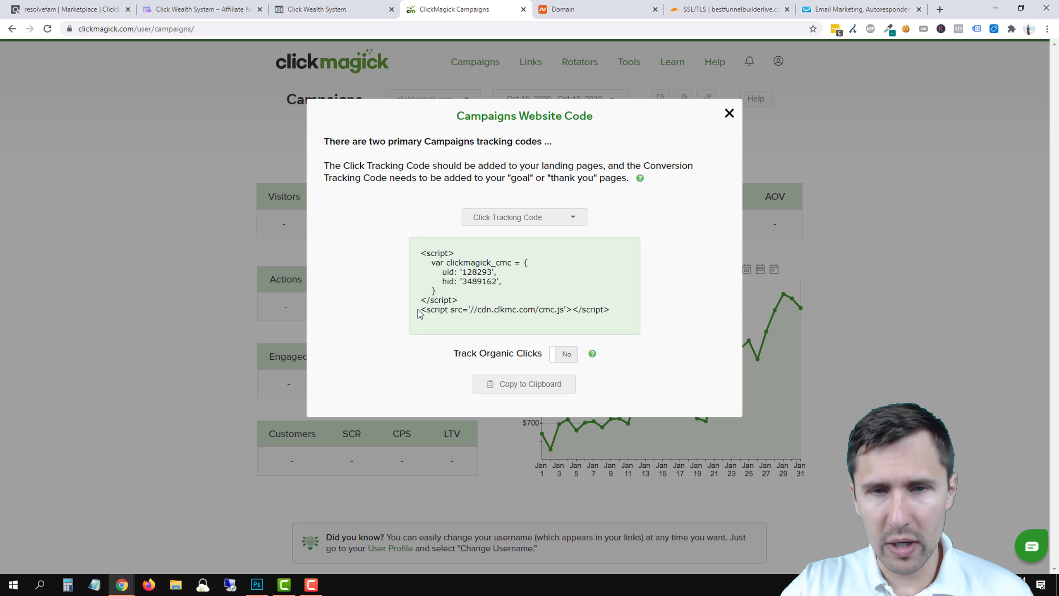
left_click(728, 114)
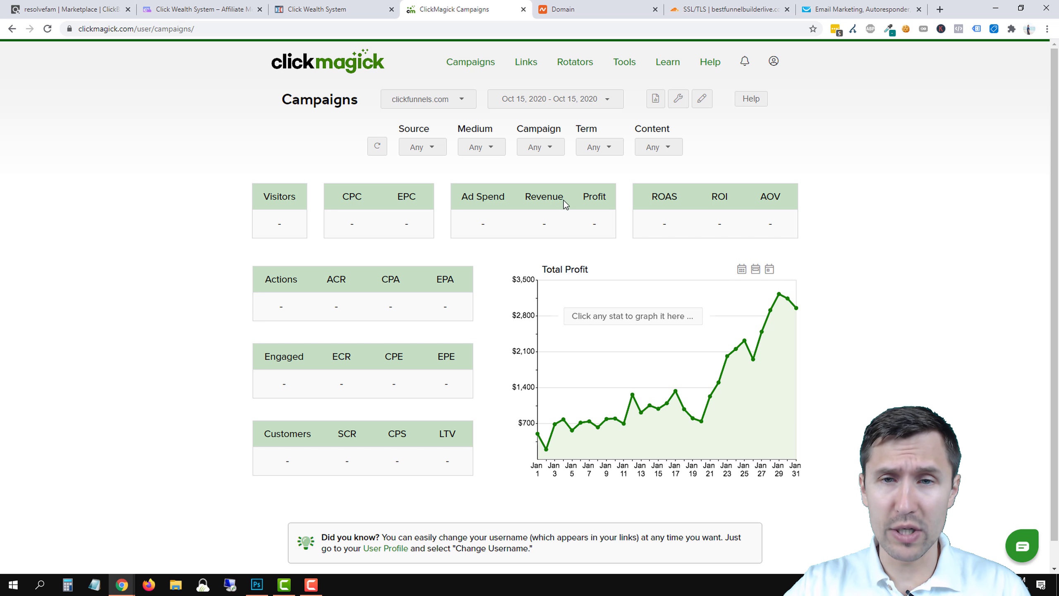
left_click(679, 98)
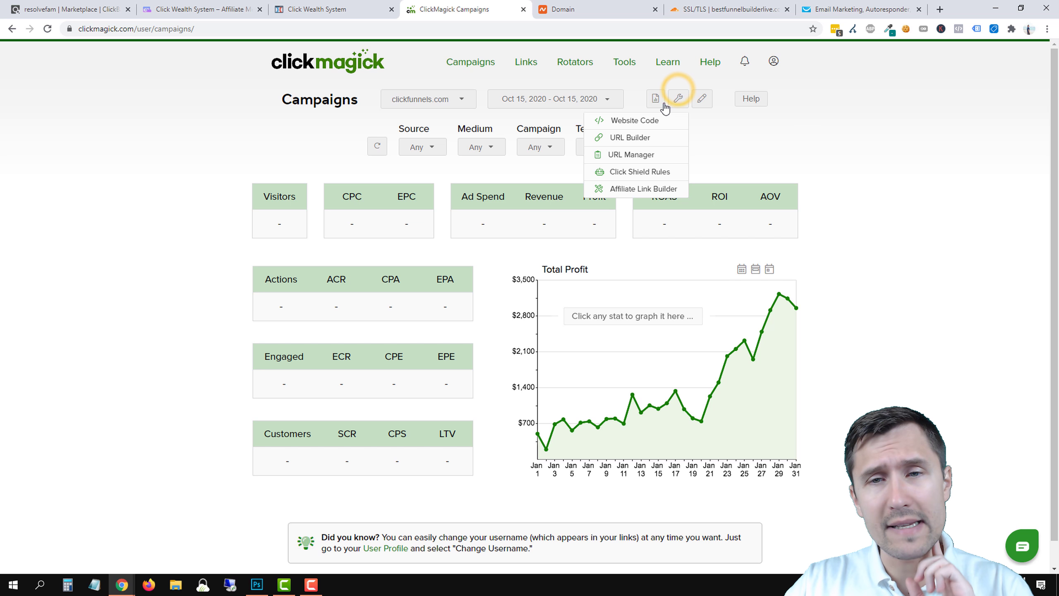
left_click(634, 120)
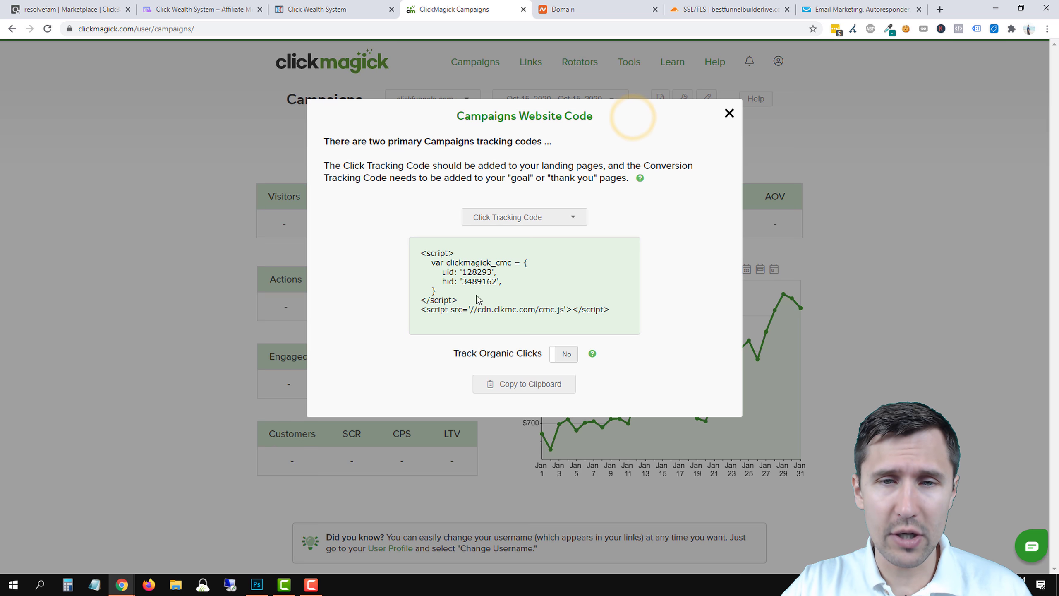
left_click(498, 383)
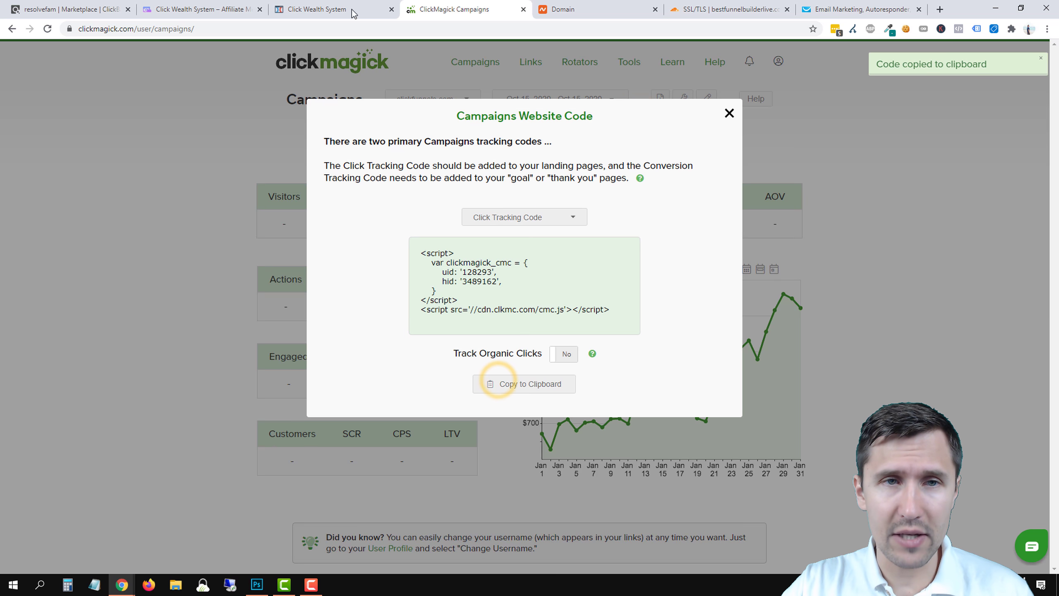
left_click(316, 10)
Paste the ClickMagick click script into the optin page's Header Code and save.
mouse_move(197, 58)
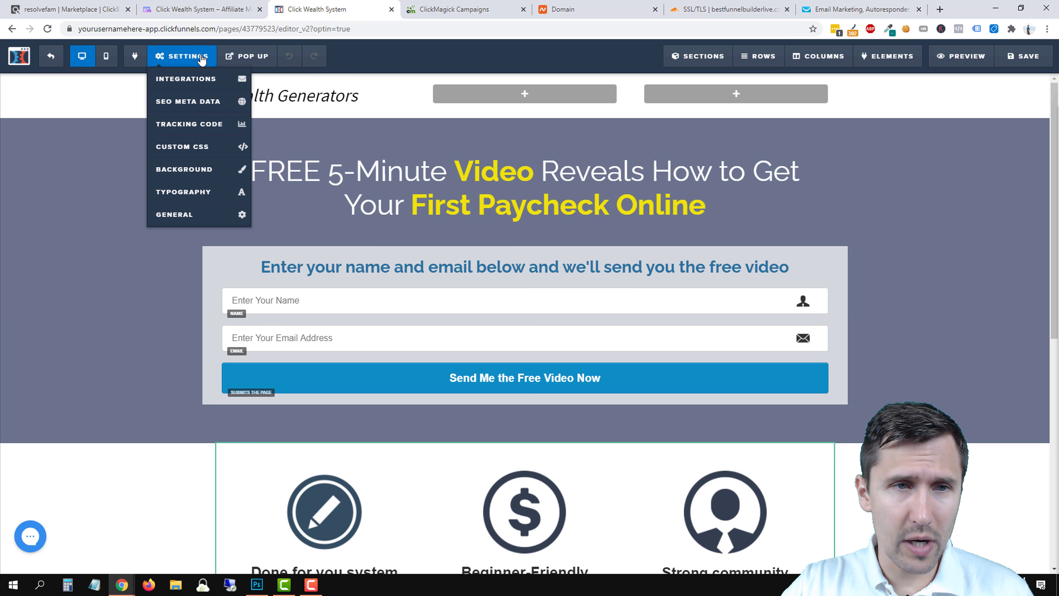
left_click(189, 129)
right_click(378, 134)
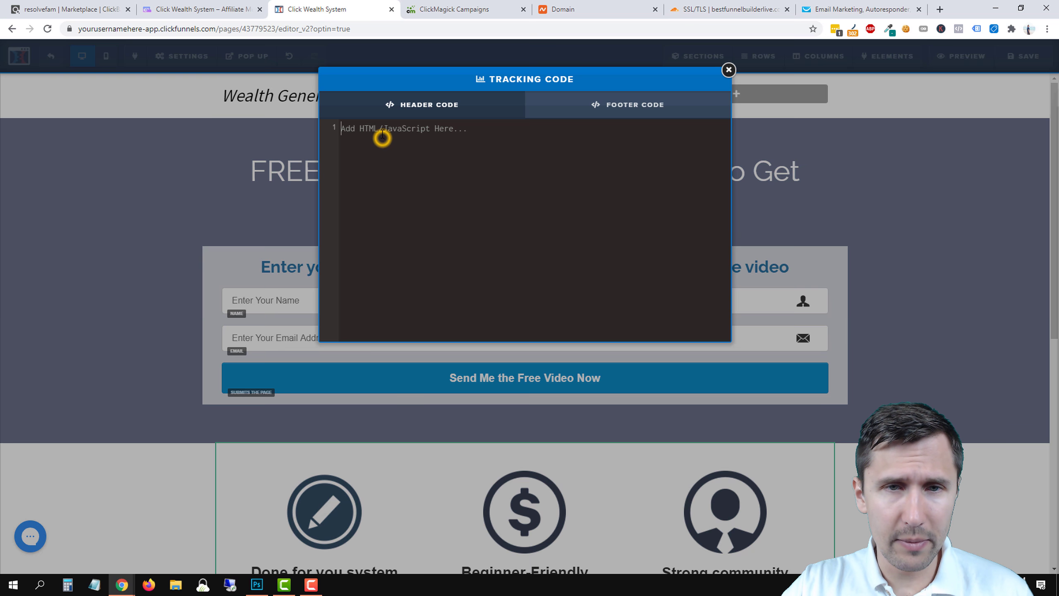
left_click(404, 217)
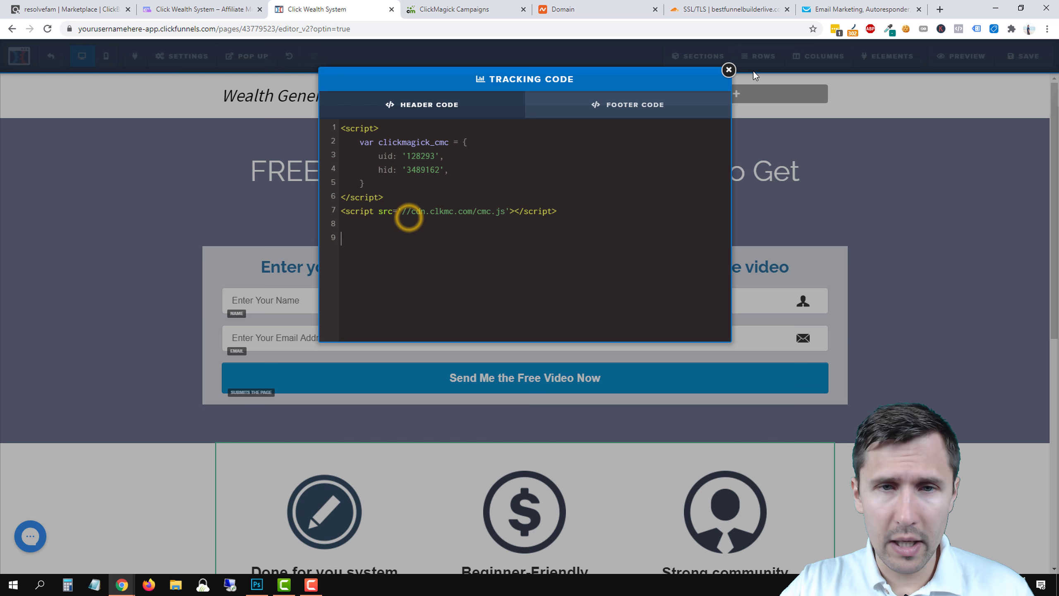
left_click(729, 70)
left_click(1027, 62)
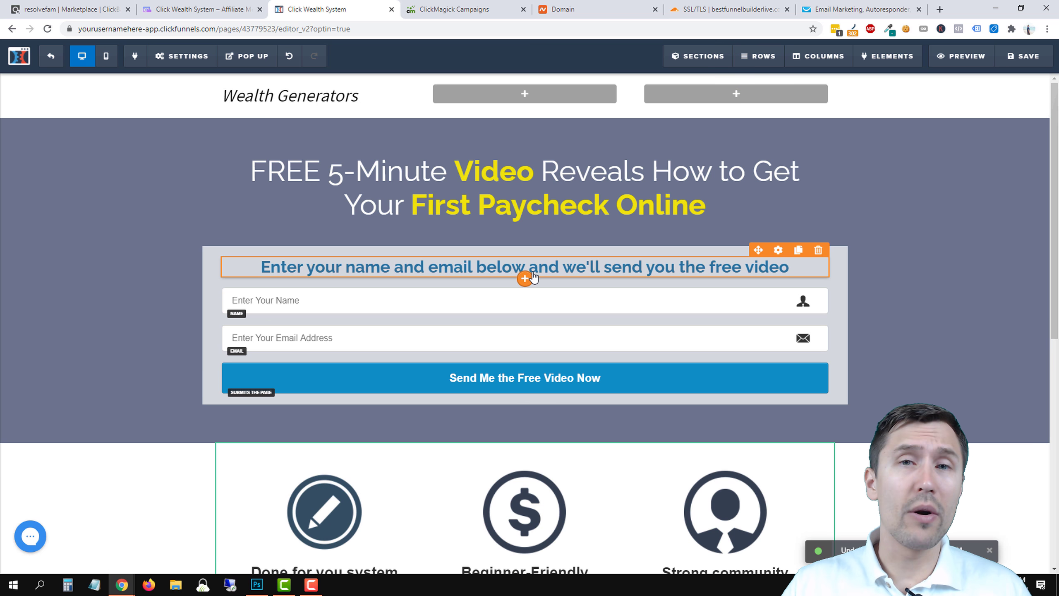
Open the Thank You page editor and copy ClickMagick's Conversion Tracking Code.
left_click(51, 56)
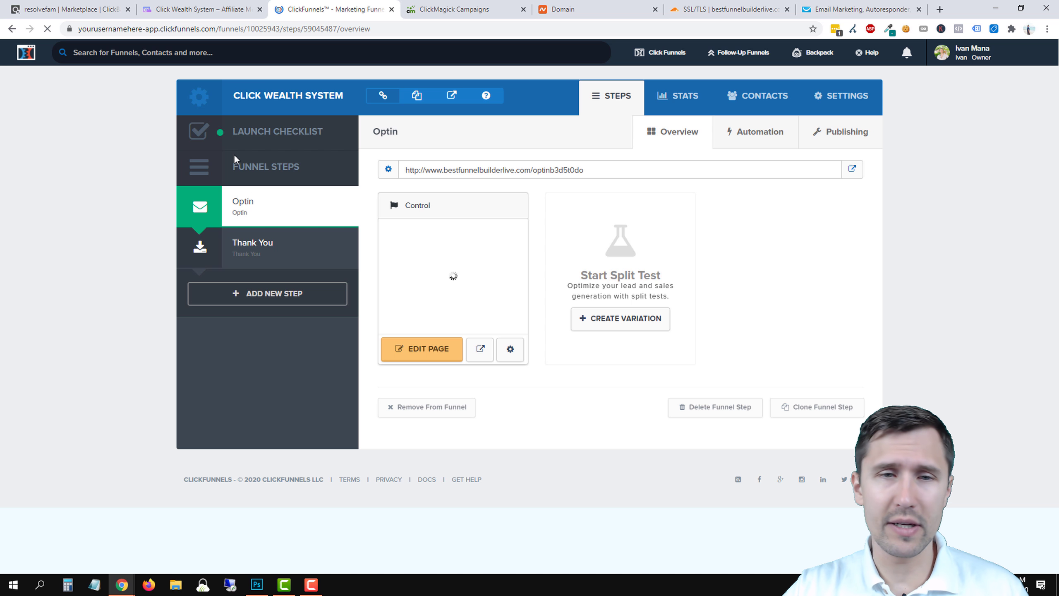
left_click(313, 262)
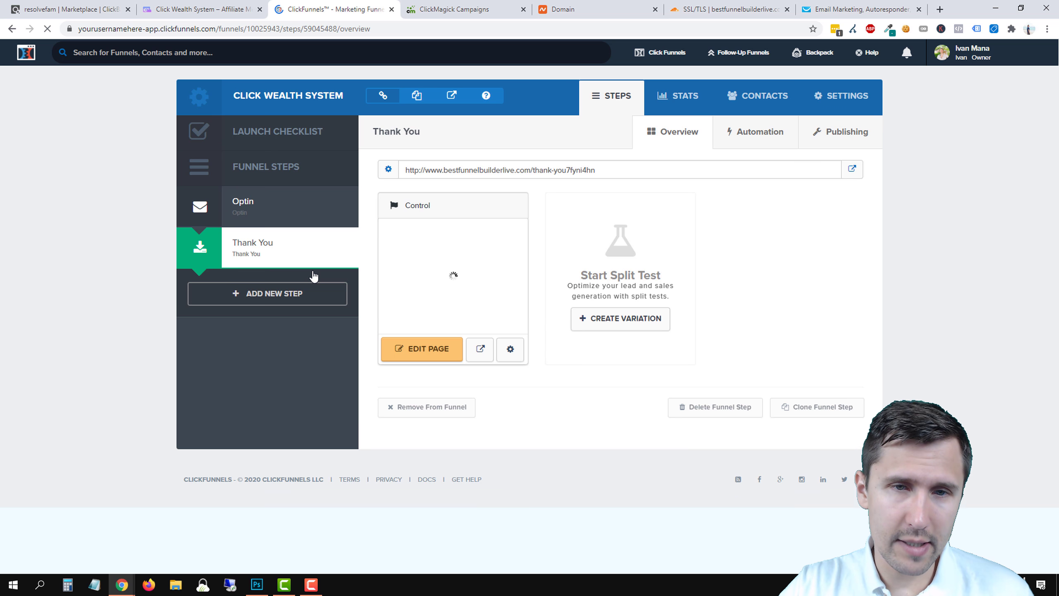
left_click(407, 358)
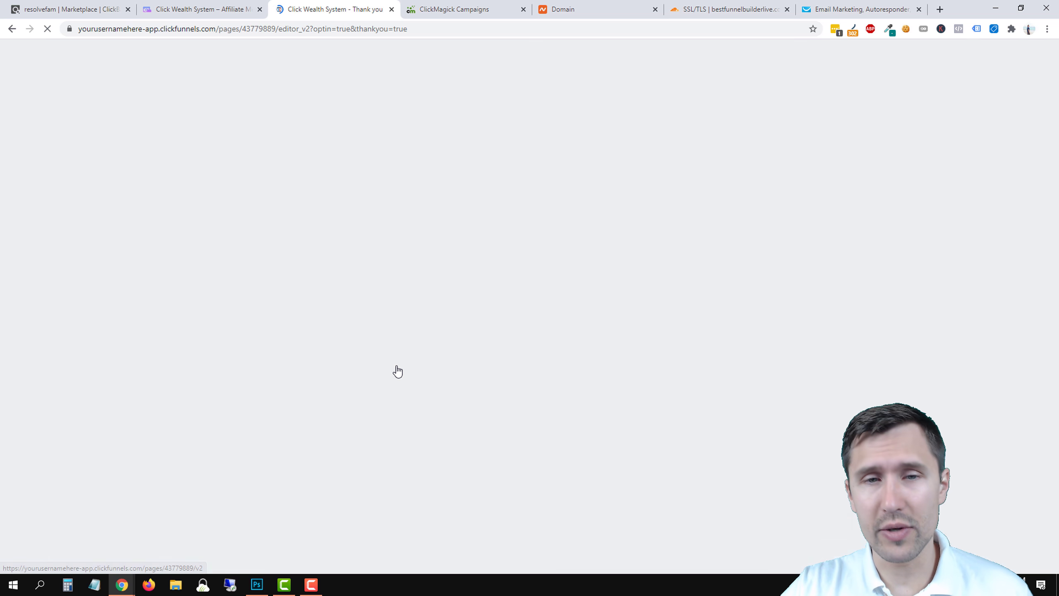
left_click(448, 9)
left_click(522, 216)
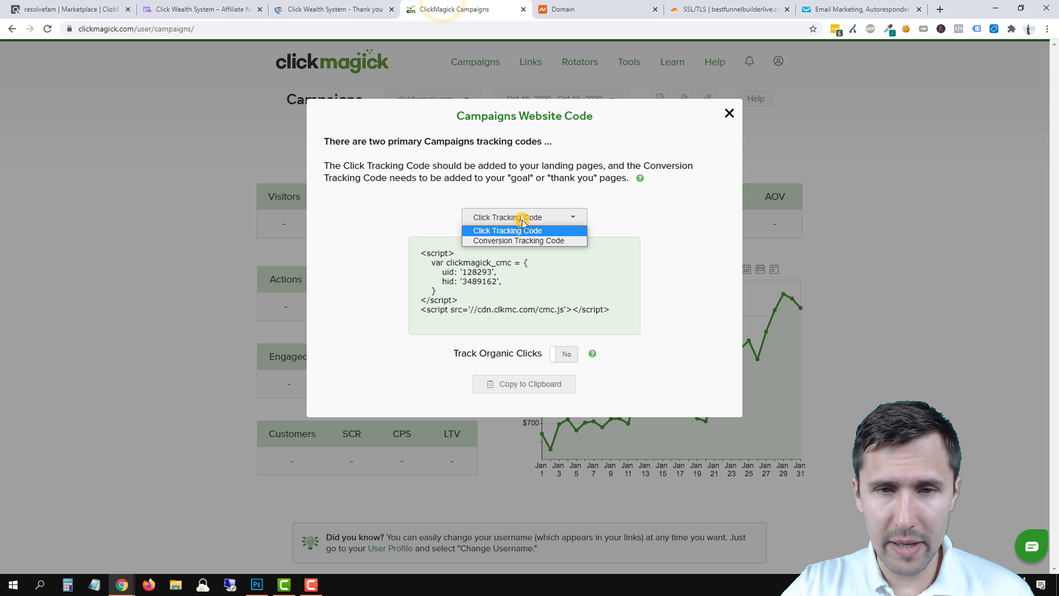
left_click(504, 241)
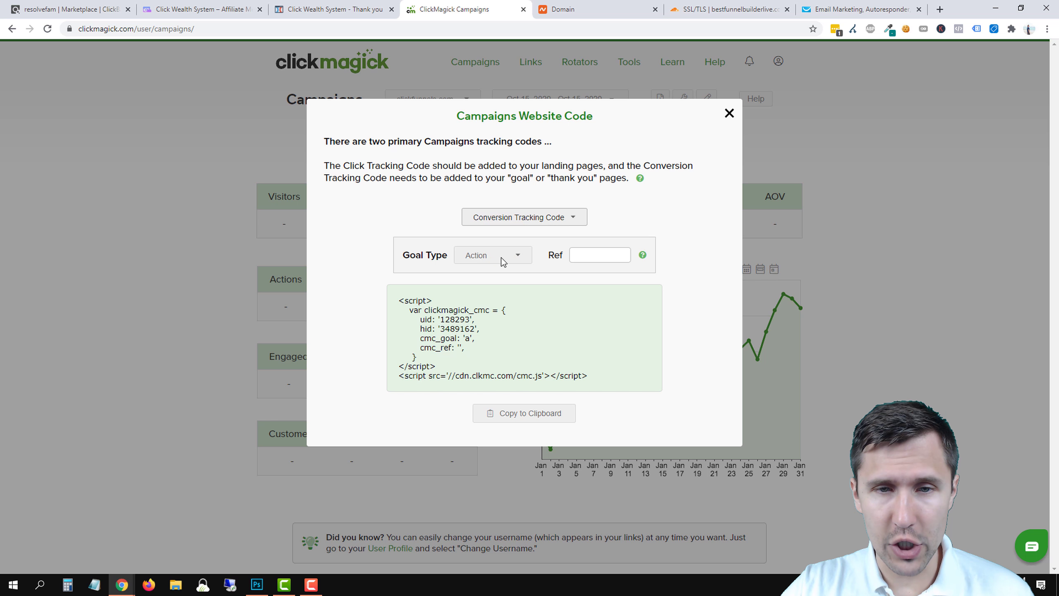
left_click(505, 417)
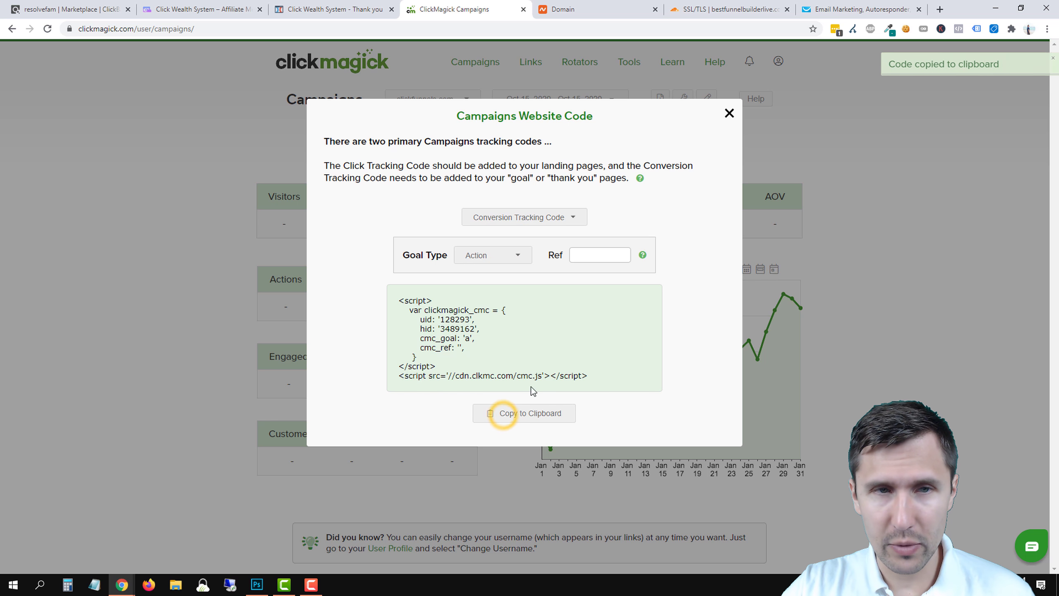
left_click(317, 8)
Paste the ClickMagick conversion tracking script into the Thank You page's Header Code setting.
left_click(187, 58)
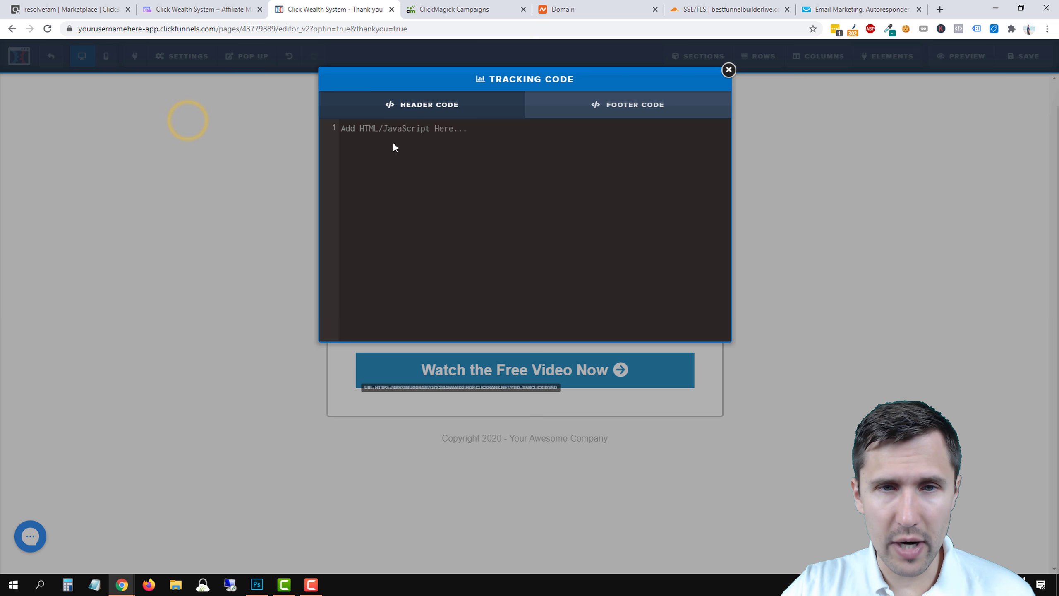
left_click(391, 141)
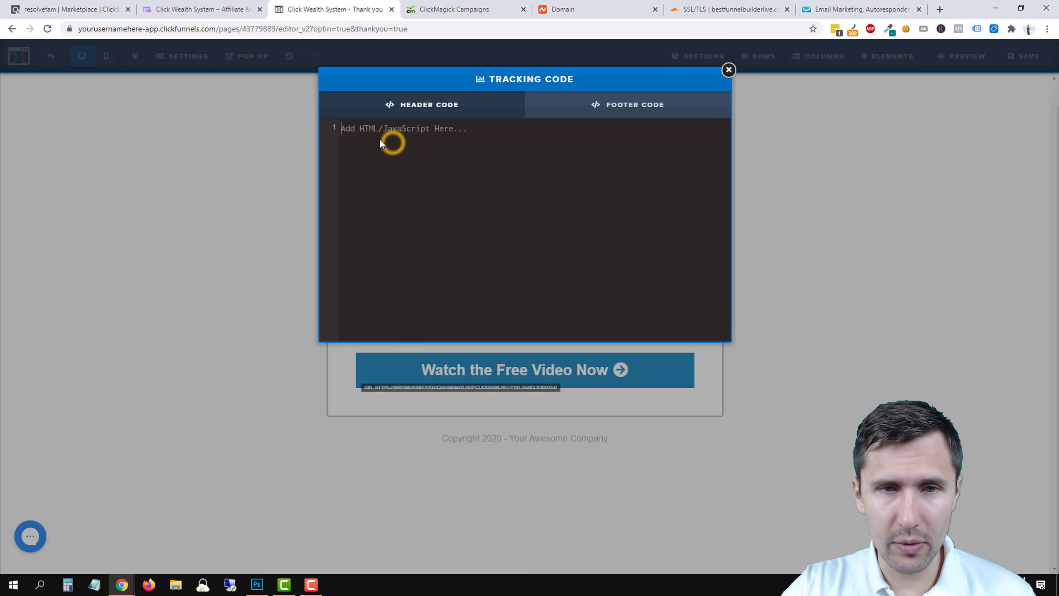
right_click(379, 138)
left_click(413, 226)
left_click(728, 70)
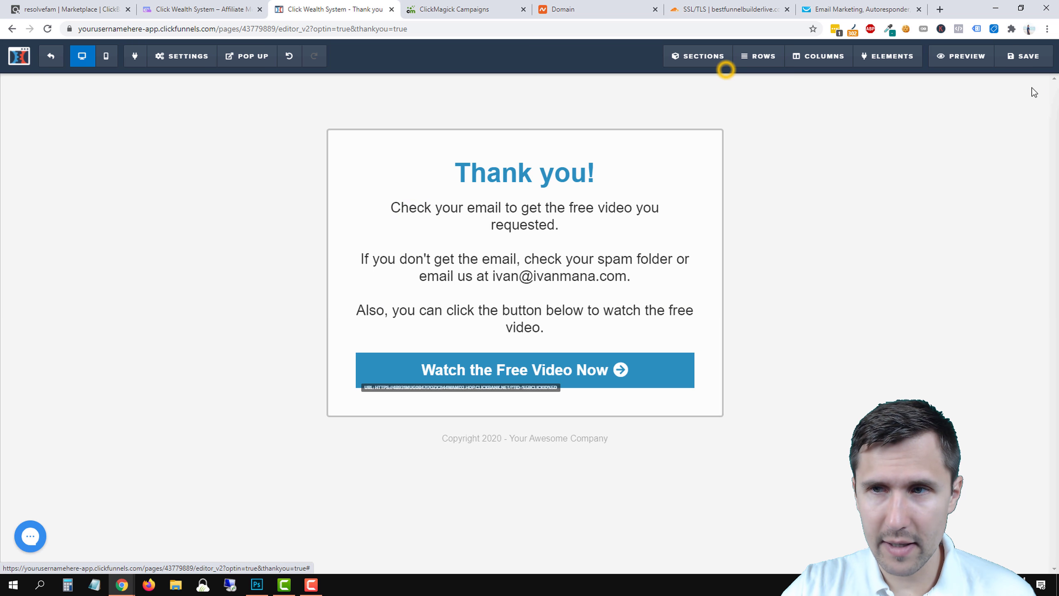
Save the Thank You page and go back to the funnel's Optin step.
left_click(1024, 56)
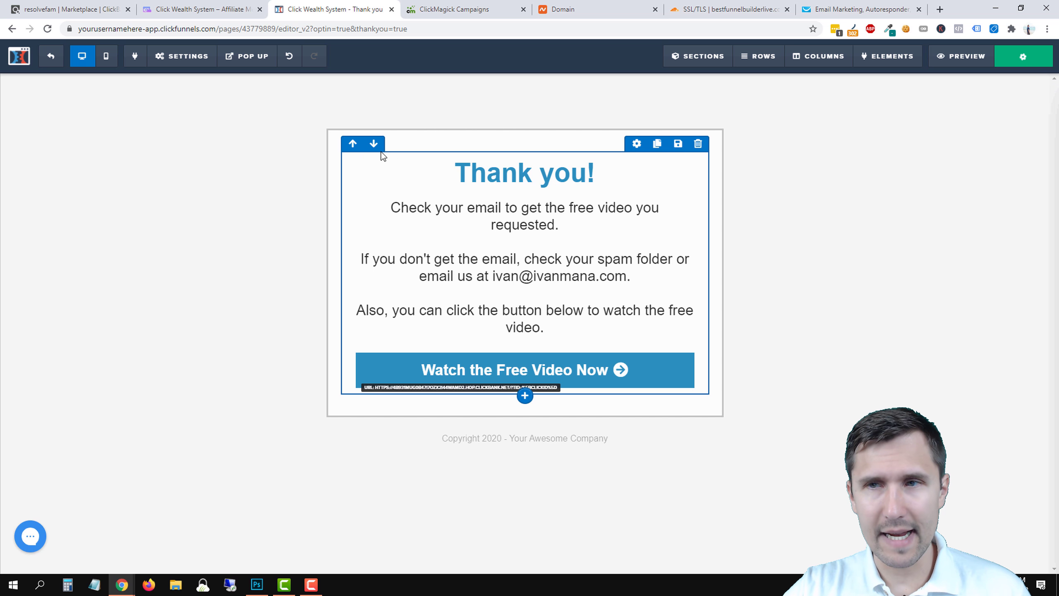
left_click(49, 57)
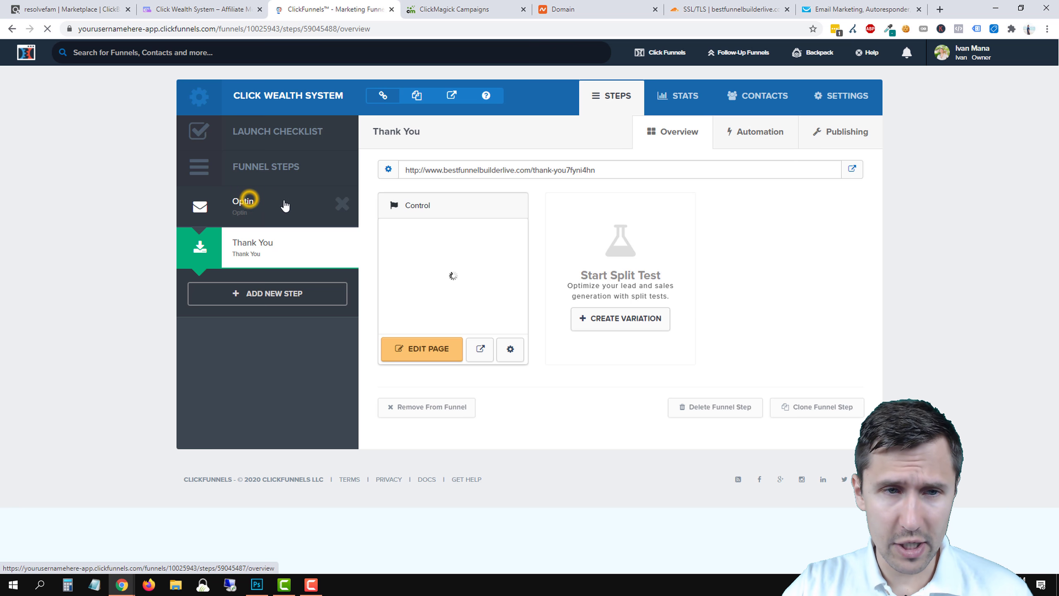
left_click(266, 218)
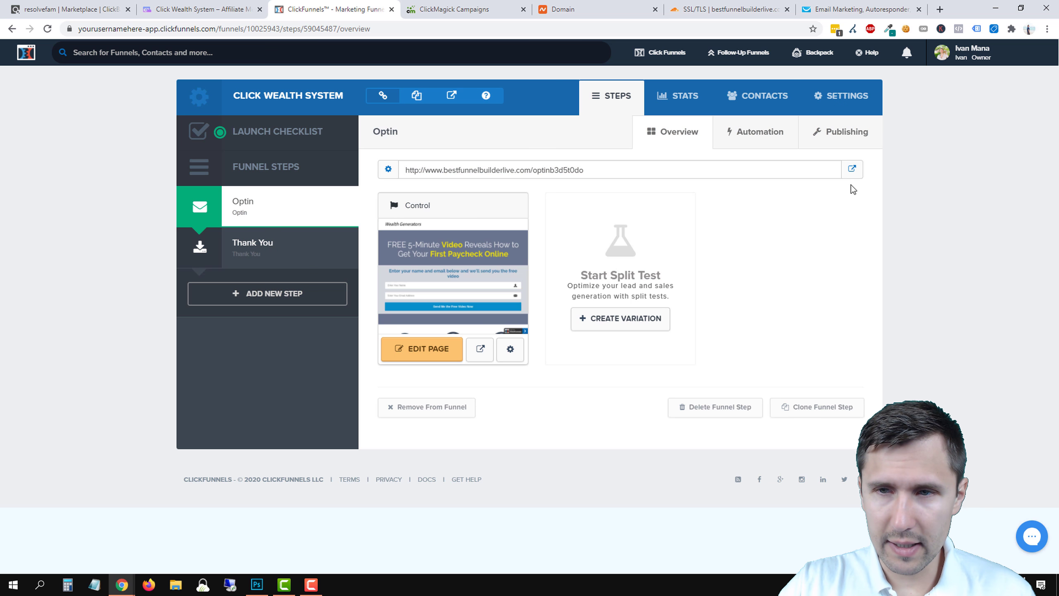
Replace the Optin step path optinb3d5t0do with clickwealth and update the funnel step.
left_click_drag(589, 171, 533, 170)
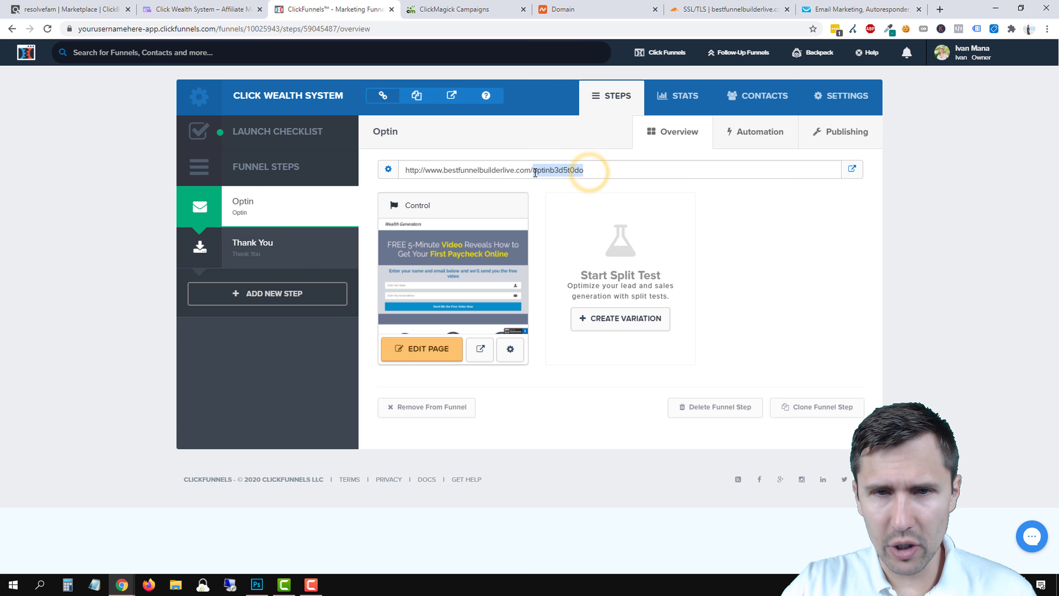
left_click(838, 133)
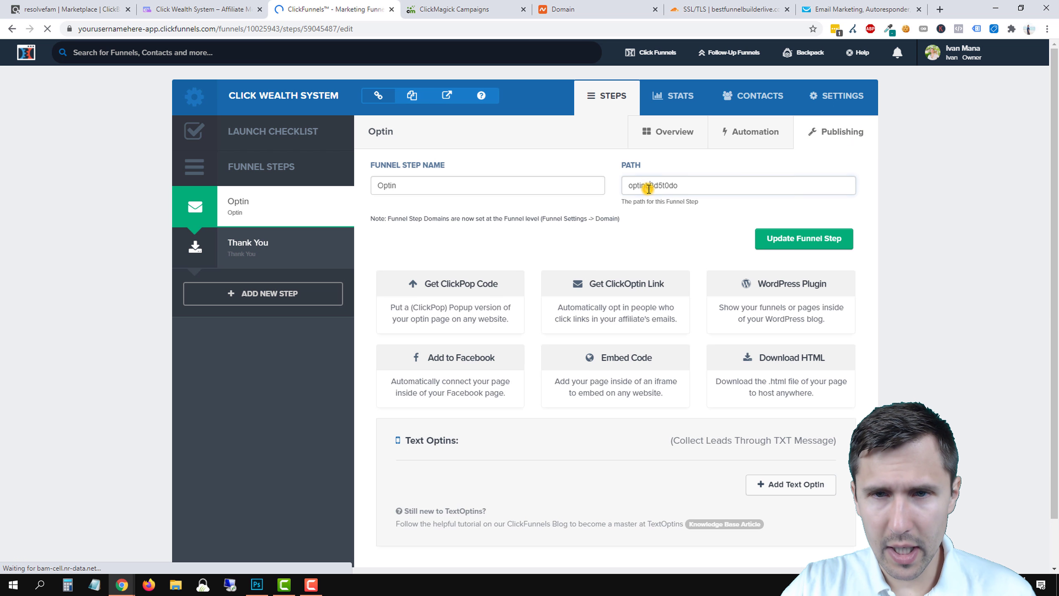
double_click(649, 186)
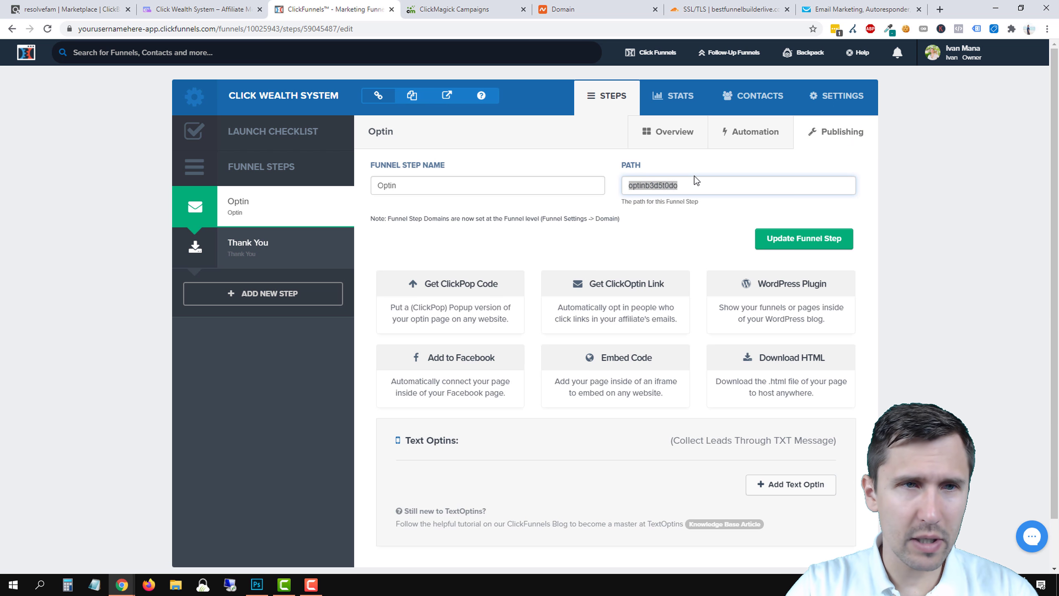
type("clickwealth")
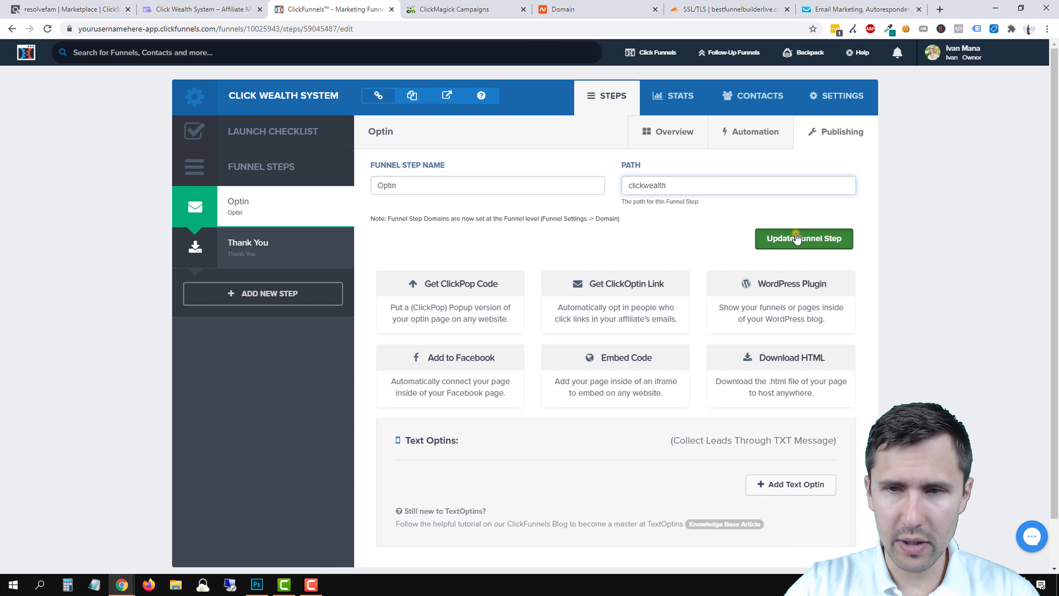
left_click(797, 239)
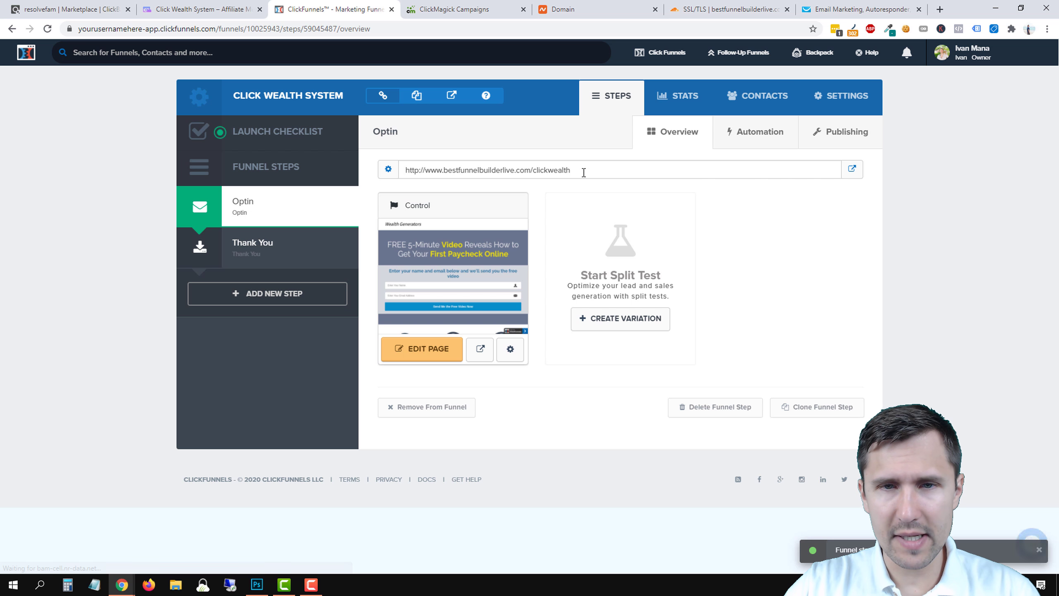
Change the Optin page's own path to click-wealth and update the page.
left_click(509, 351)
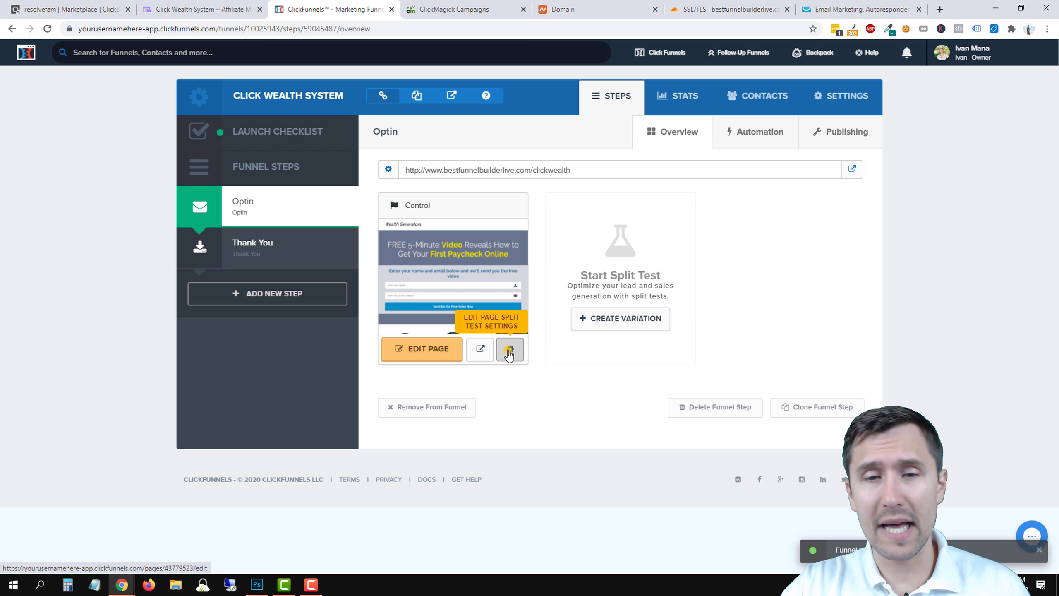
double_click(420, 223)
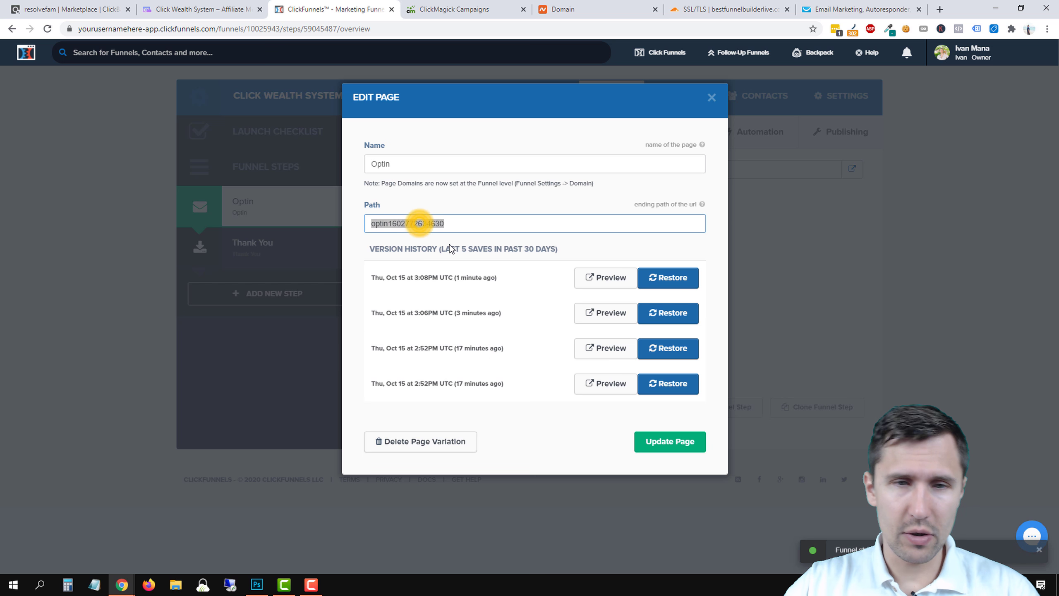
type("click-wealth")
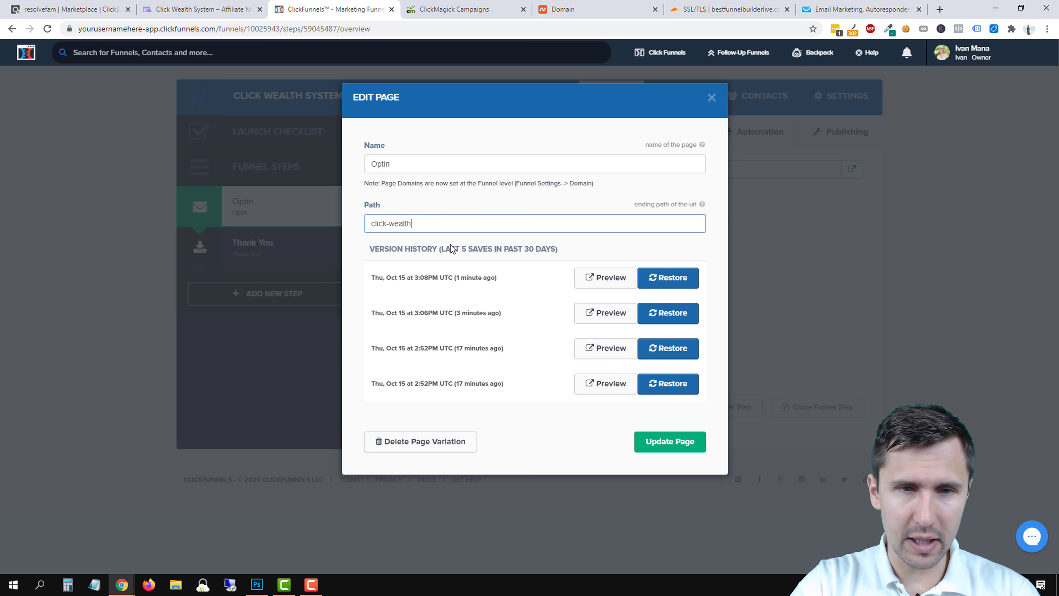
left_click(674, 441)
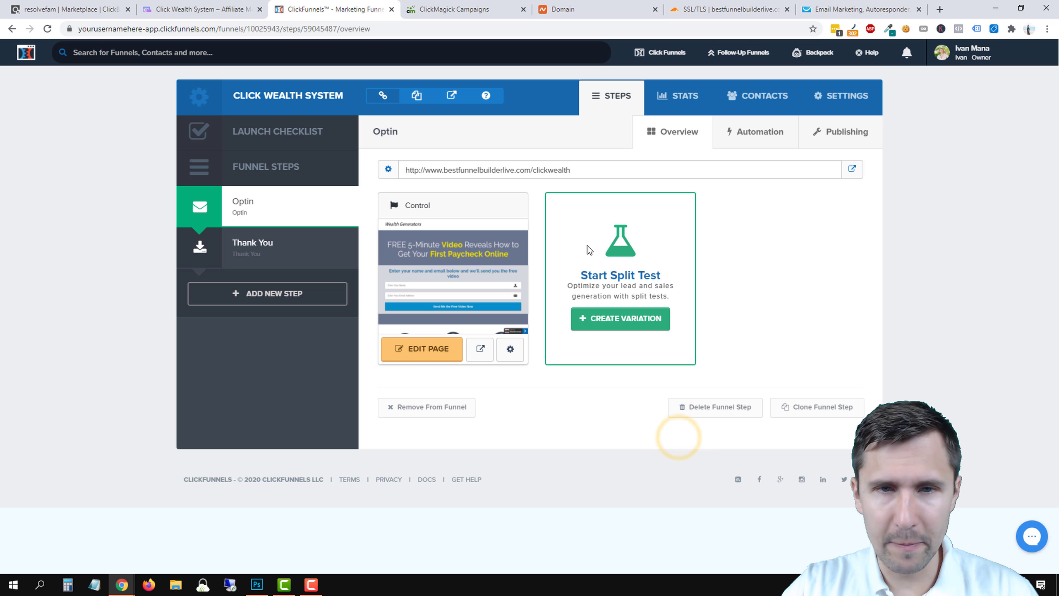
Open the live click-wealth opt-in page in a new tab and copy its web address.
left_click(851, 168)
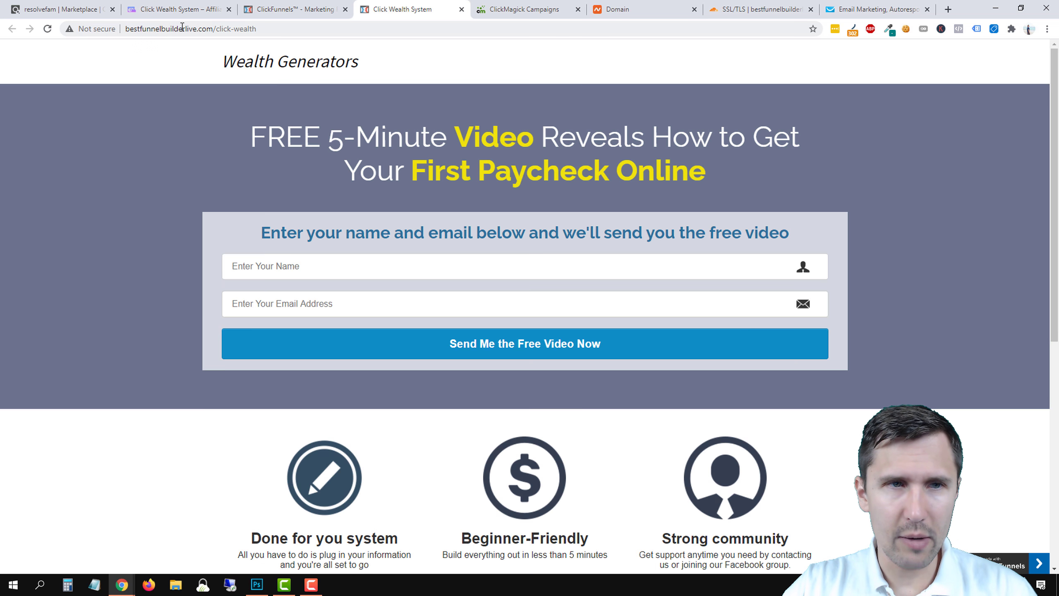
left_click(172, 28)
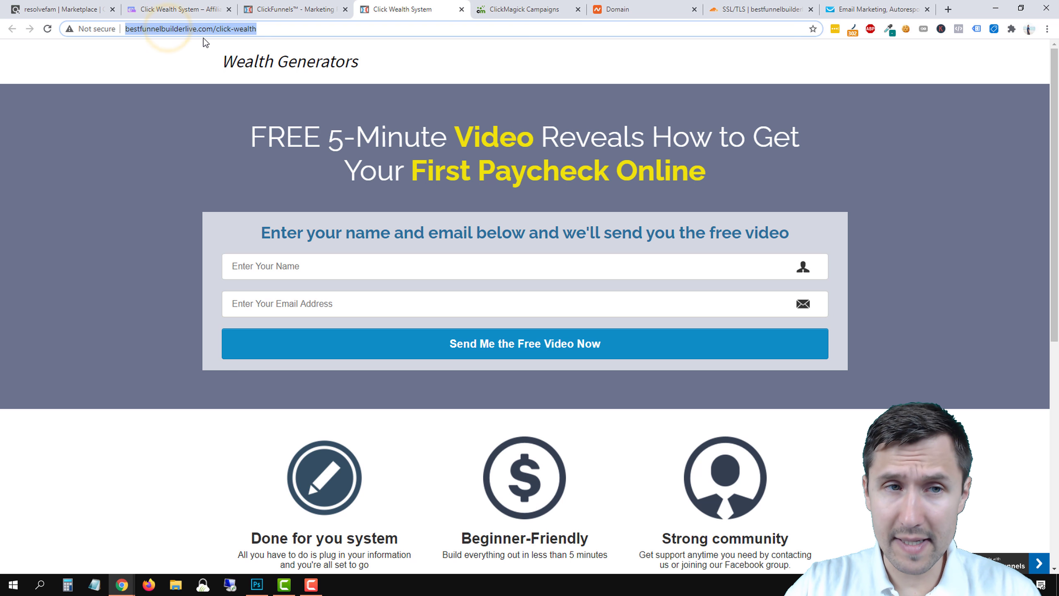
left_click(187, 46)
left_click(190, 28)
key("ctrl+c")
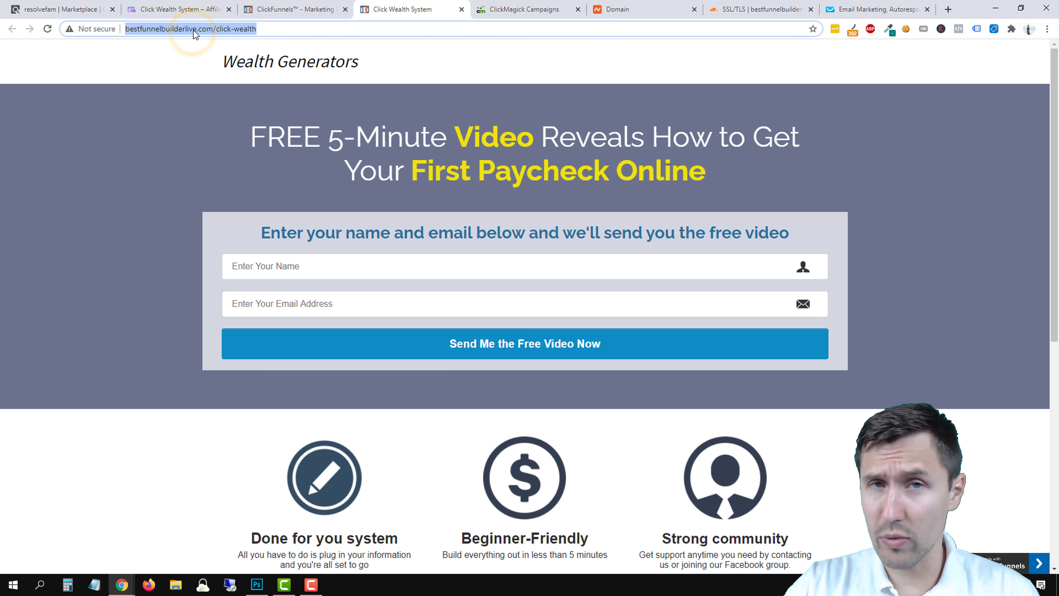
right_click(194, 30)
left_click(240, 90)
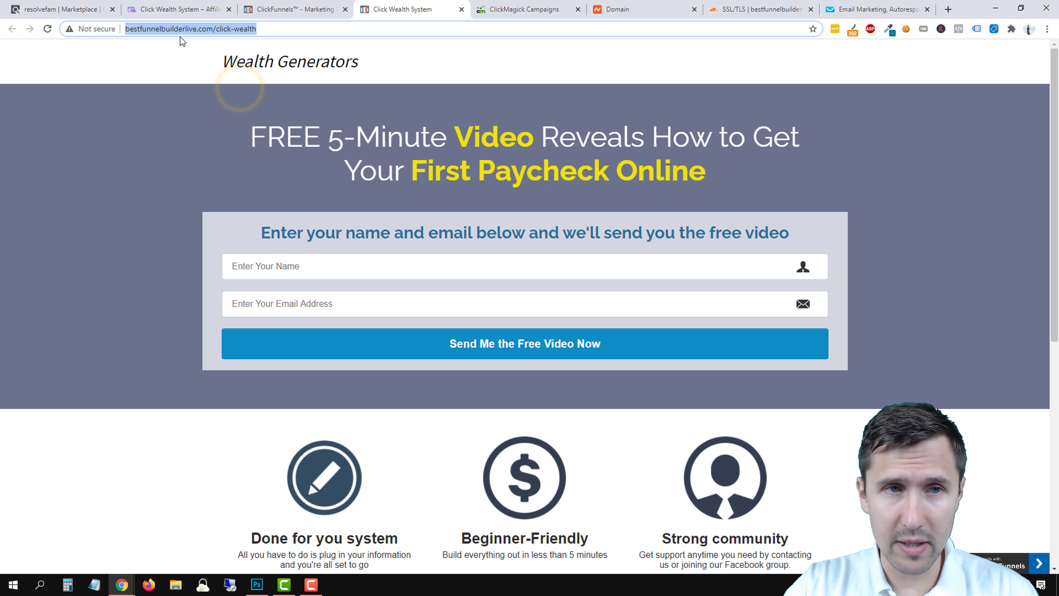
In ClickMagick, dismiss the tracking code window and launch the Campaign URL Builder.
left_click(497, 14)
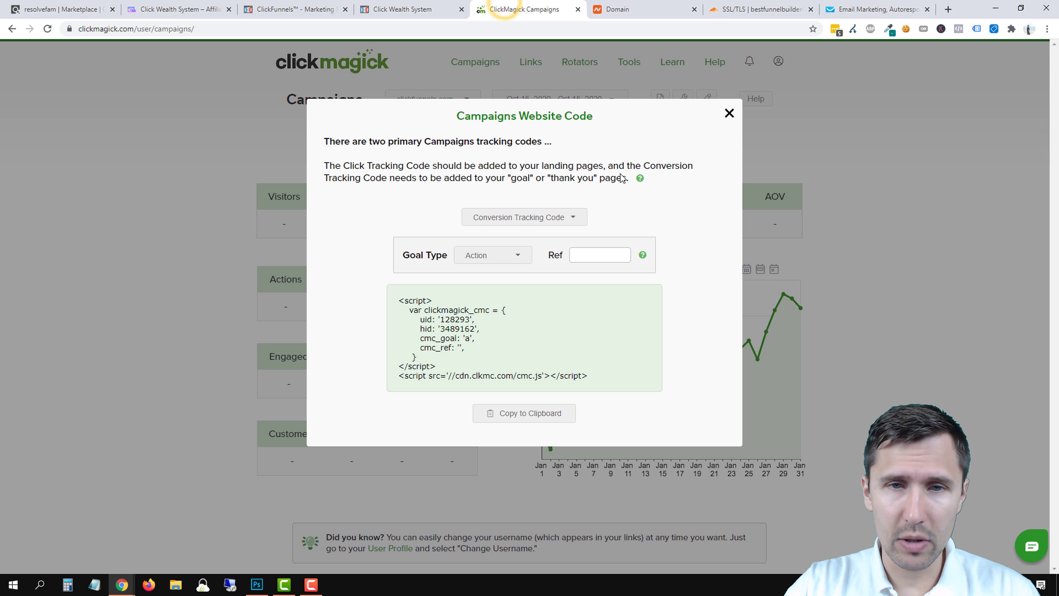
left_click(729, 116)
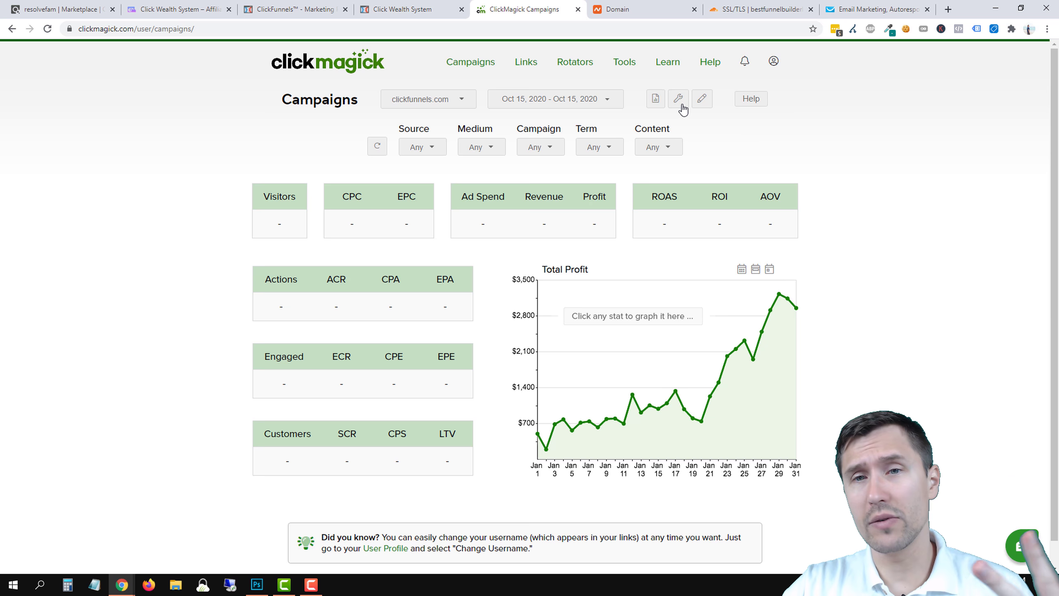
left_click(679, 100)
left_click(656, 138)
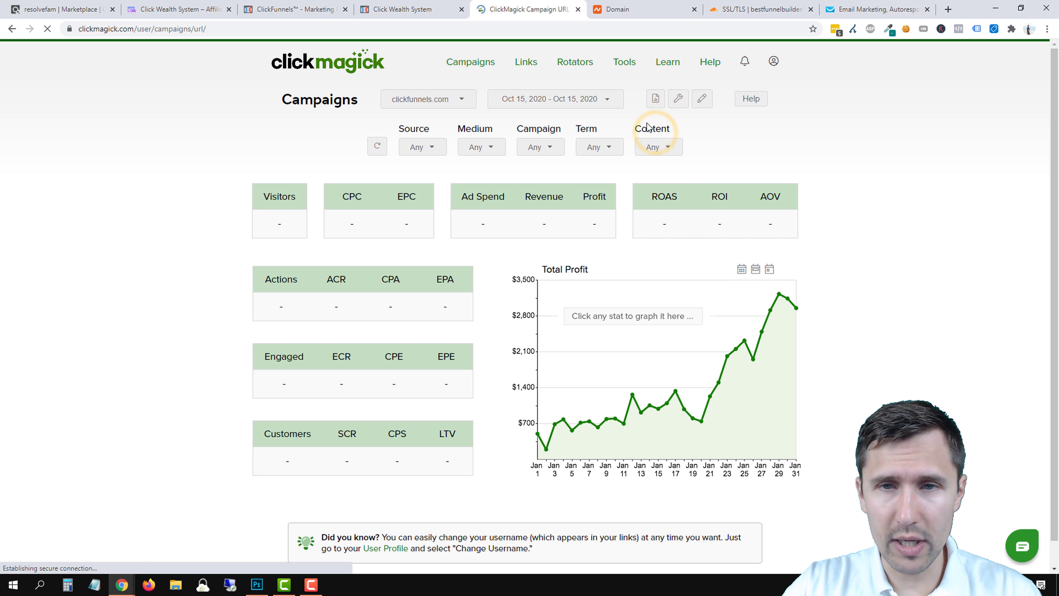
Paste the click-wealth opt-in page address in as the destination URL.
left_click(481, 155)
right_click(481, 154)
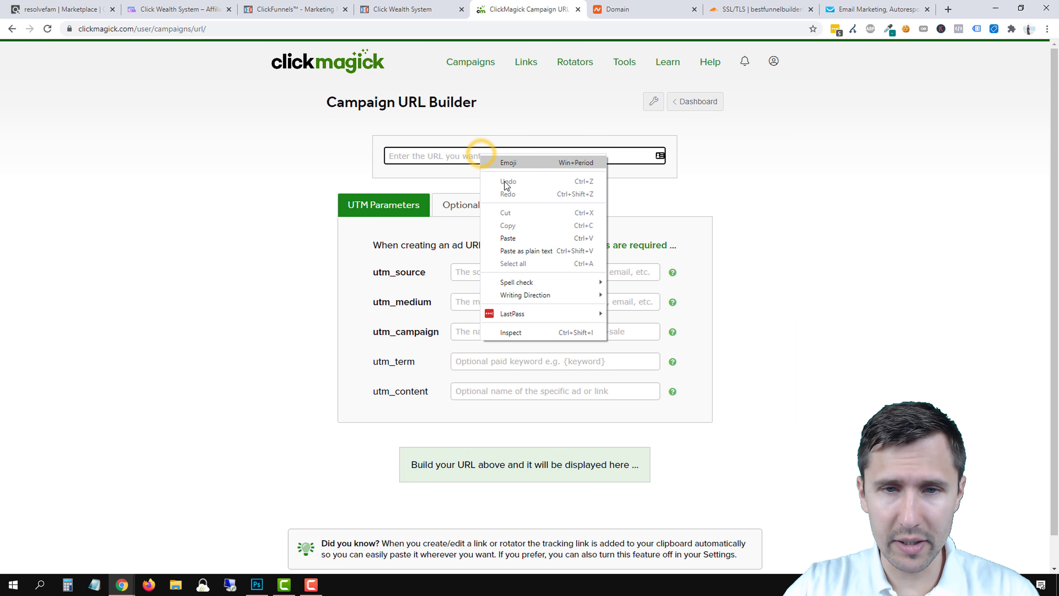
left_click(506, 237)
Tag the link with utm_source google, utm_medium search, utm_campaign clickwealthsystem, then save and copy it.
left_click(485, 274)
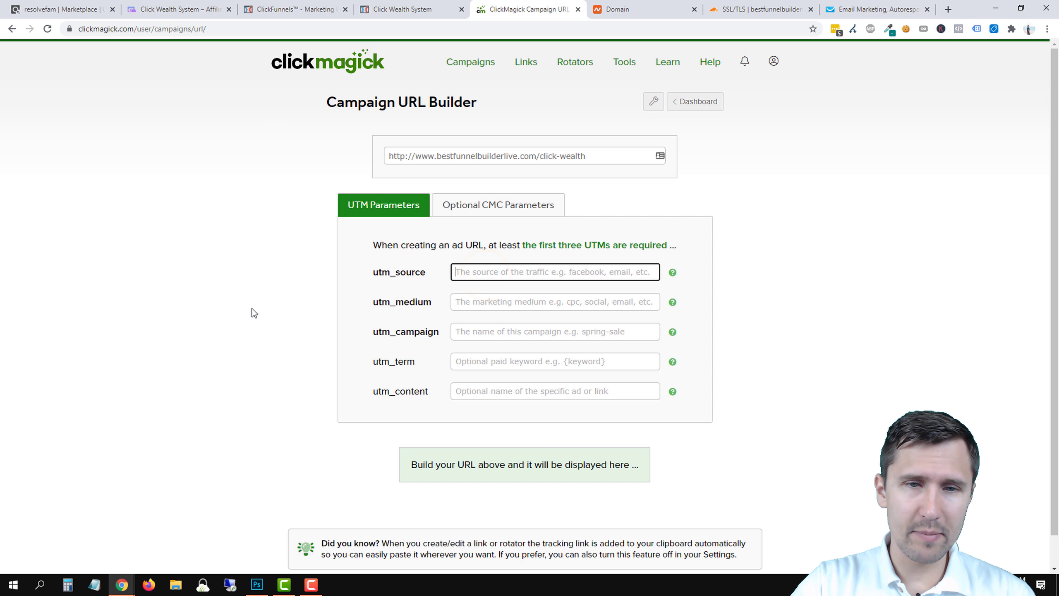
type("google")
key("Tab")
type("search")
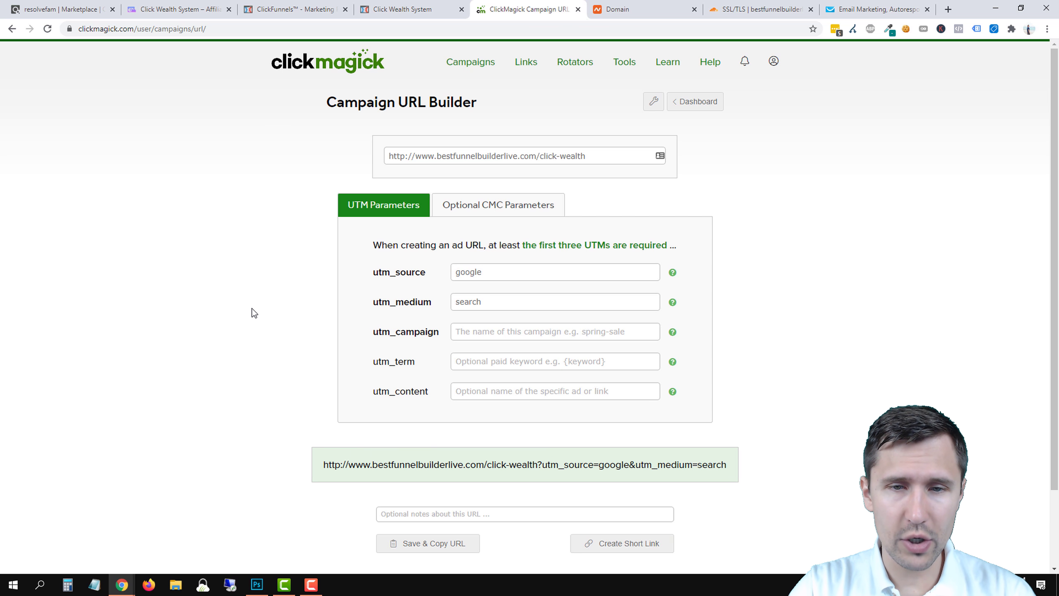
key("Tab")
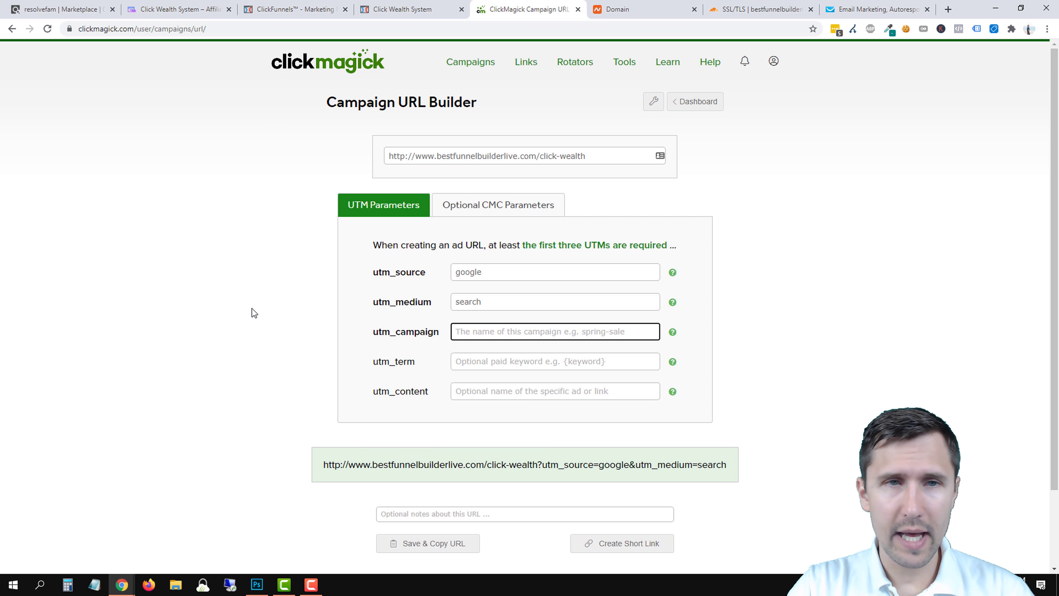
type("clickwe")
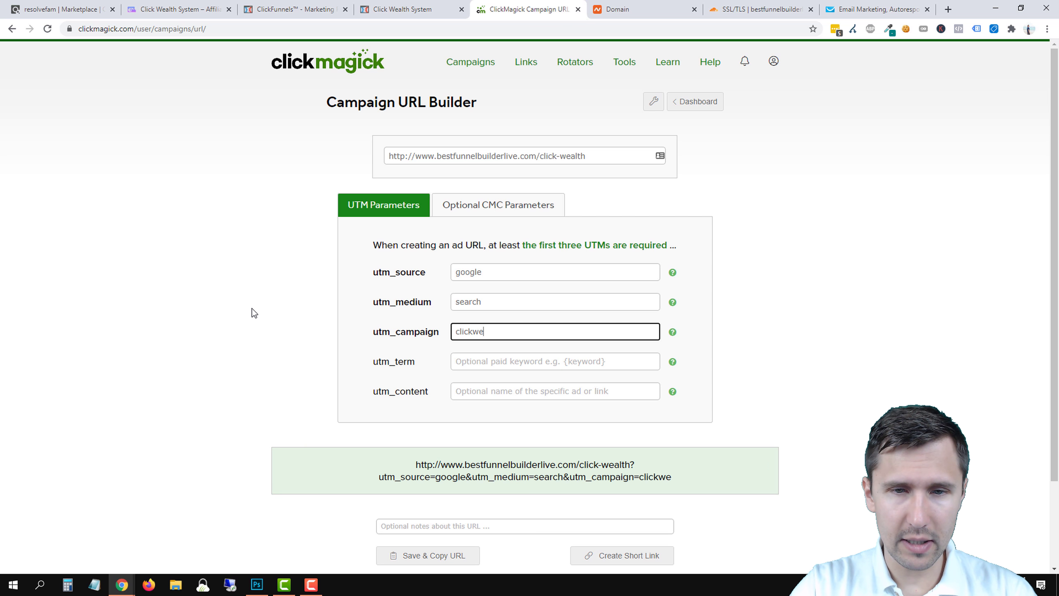
type("althsystem")
left_click(238, 314)
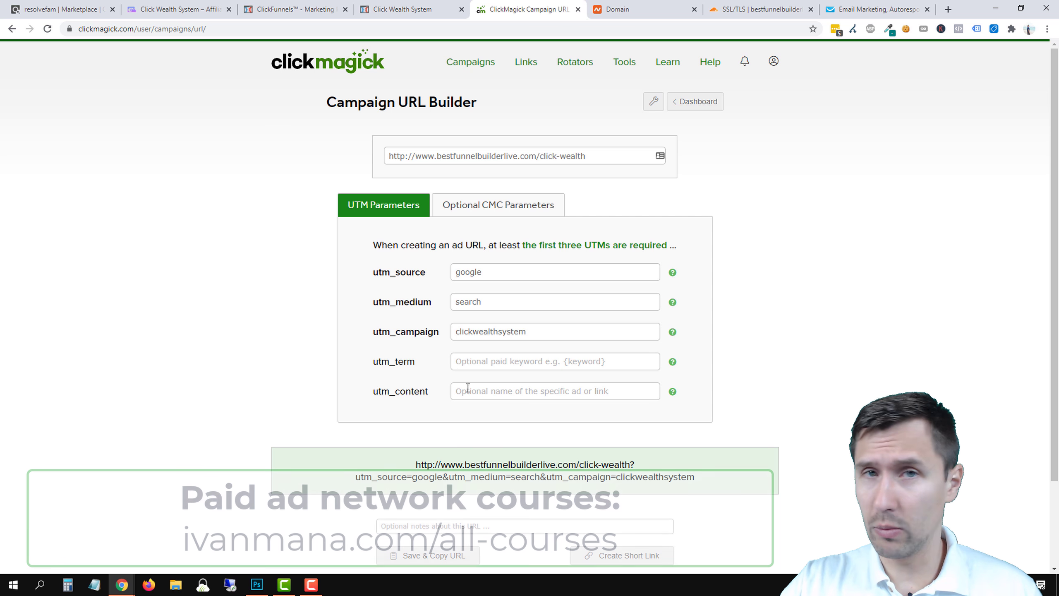
left_click(412, 563)
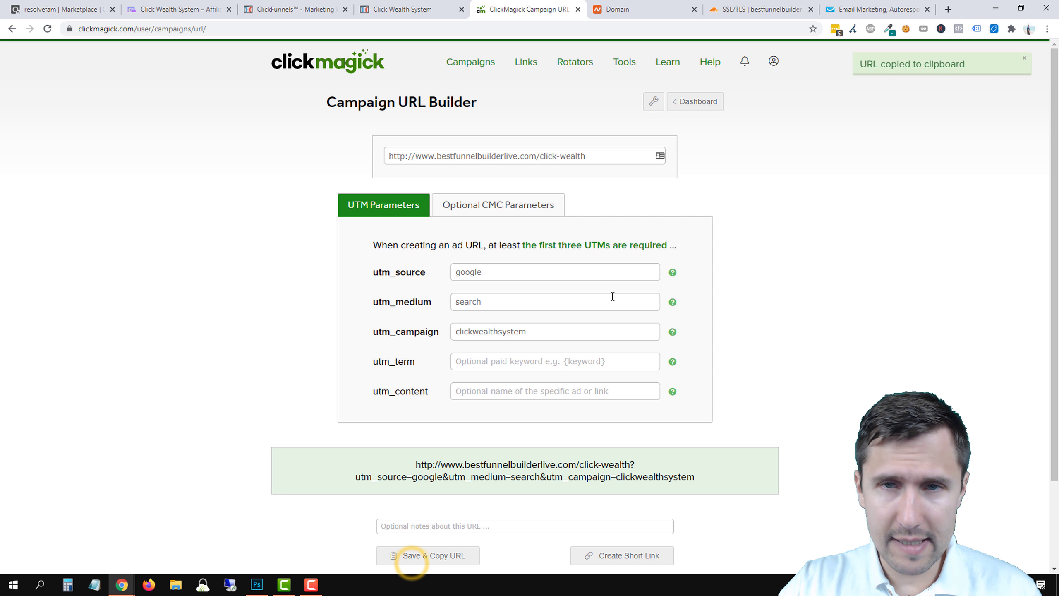
left_click(948, 9)
Load the tracked link in the new tab and confirm ClickMagick now shows 1 visitor.
right_click(568, 29)
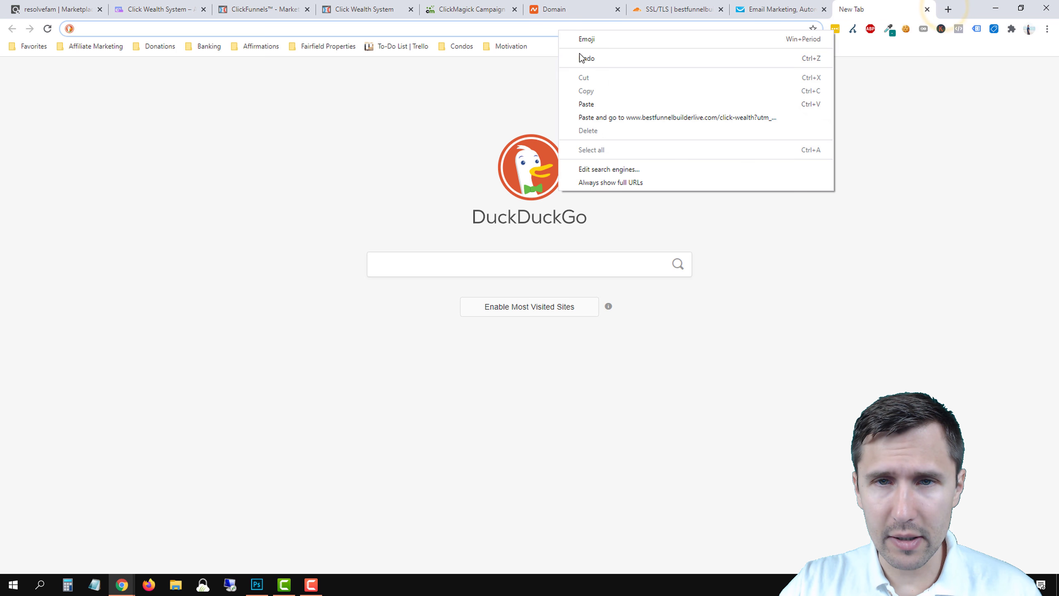
left_click(592, 115)
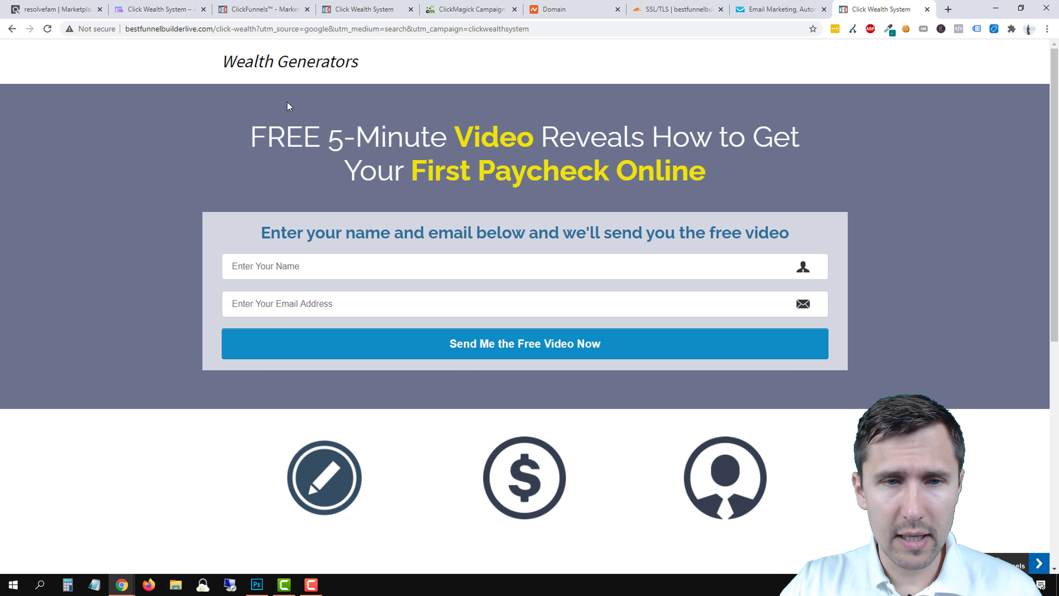
left_click(469, 10)
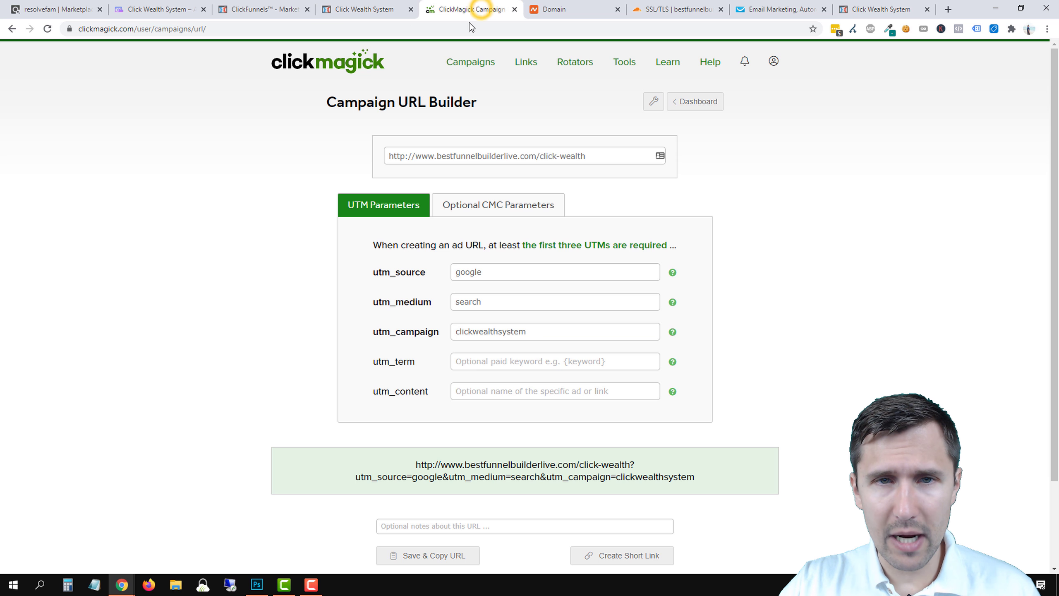
left_click(706, 101)
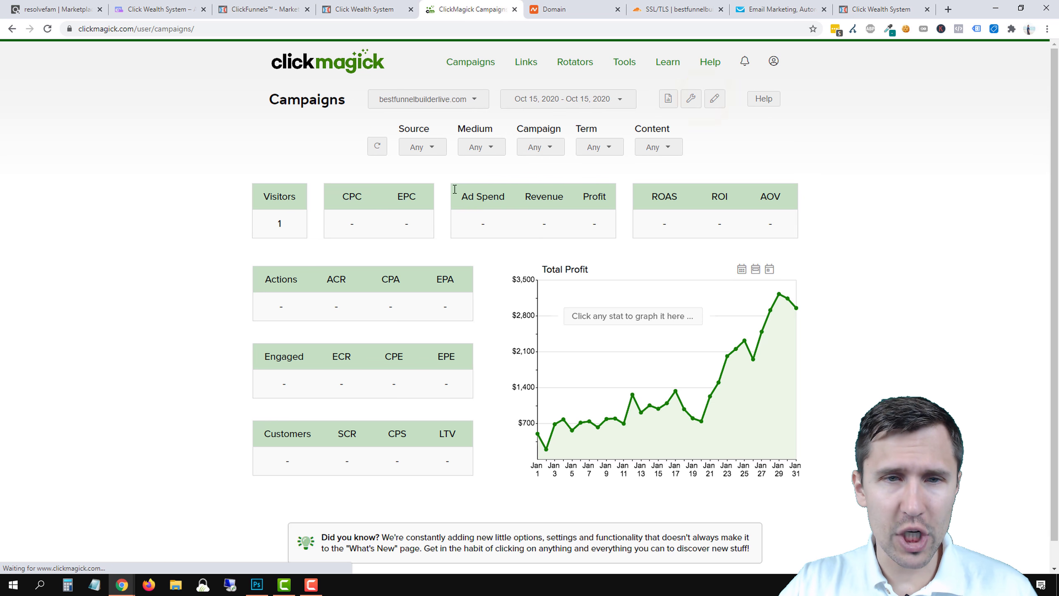
double_click(279, 222)
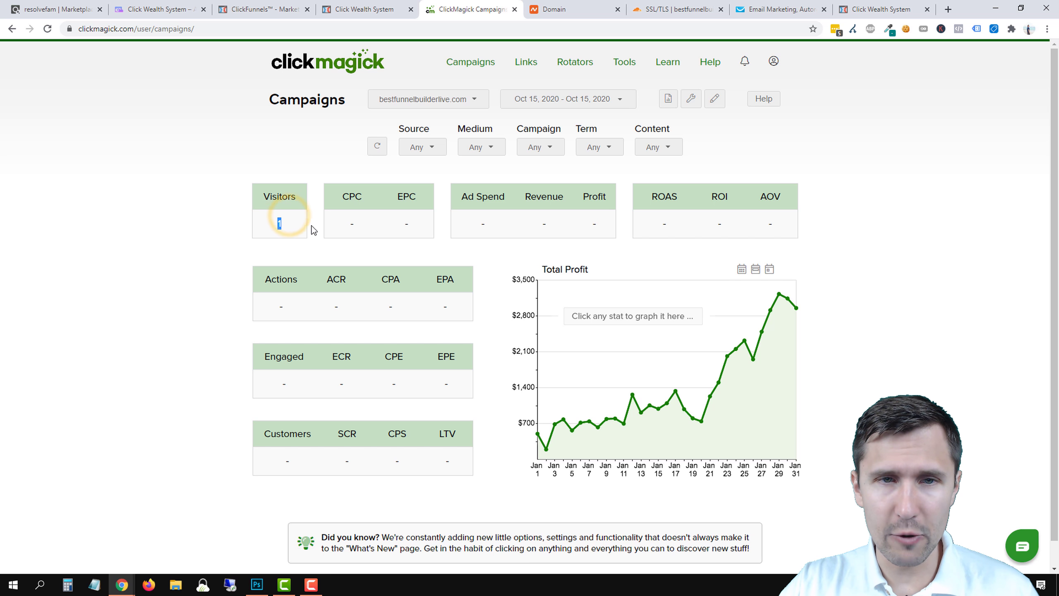
Submit the opt-in form with a test name and a test email address.
left_click(911, 5)
left_click(324, 266)
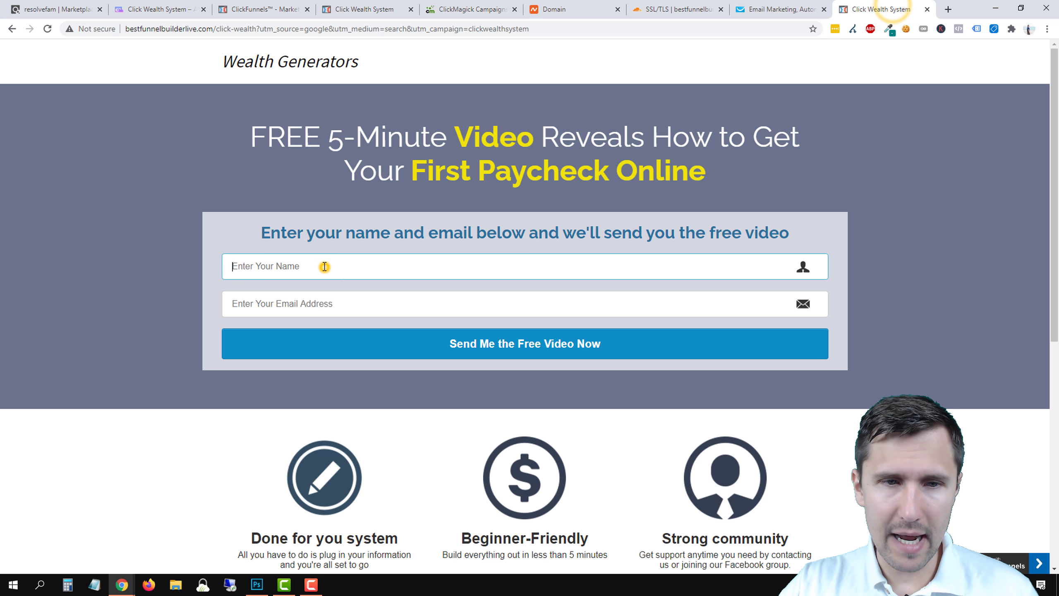
type("ivan")
key("Tab")
type("iv")
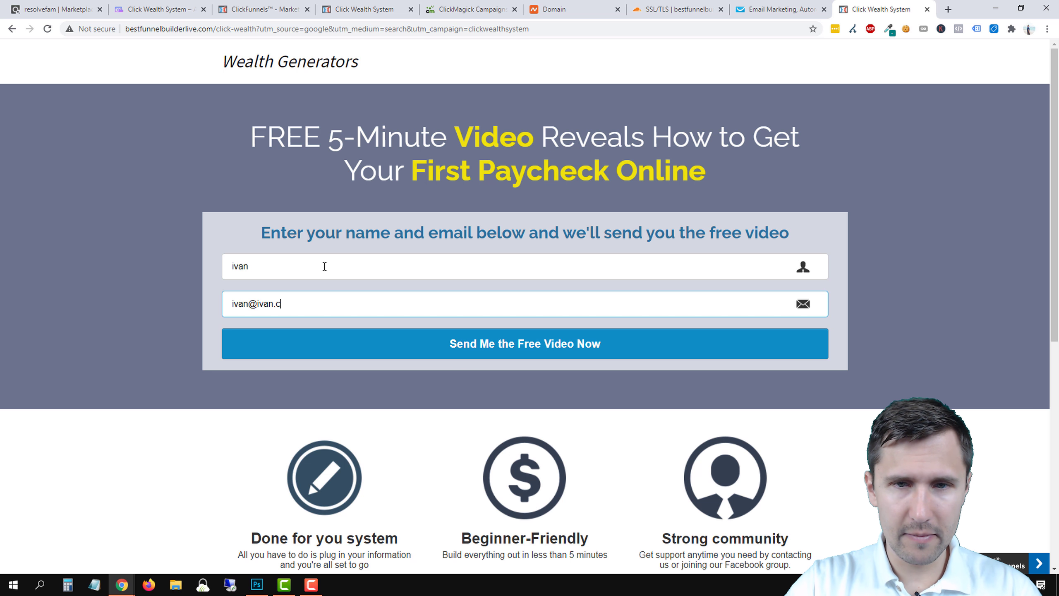
left_click(359, 345)
left_click(355, 360)
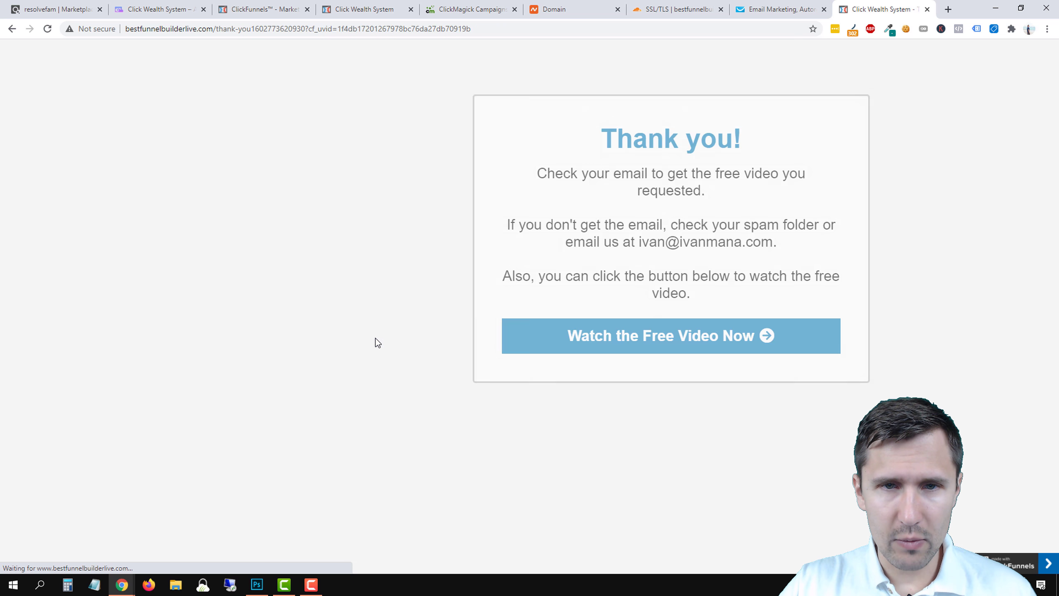
Refresh the ClickMagick stats and filter to source google, medium search, campaign clickwealthsystem.
left_click(466, 9)
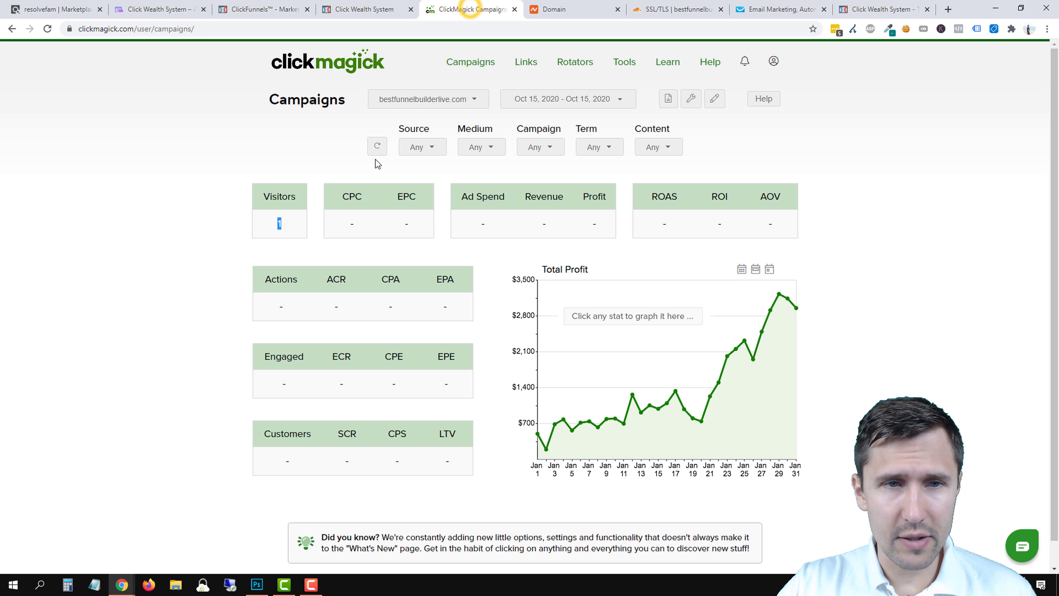
left_click(382, 150)
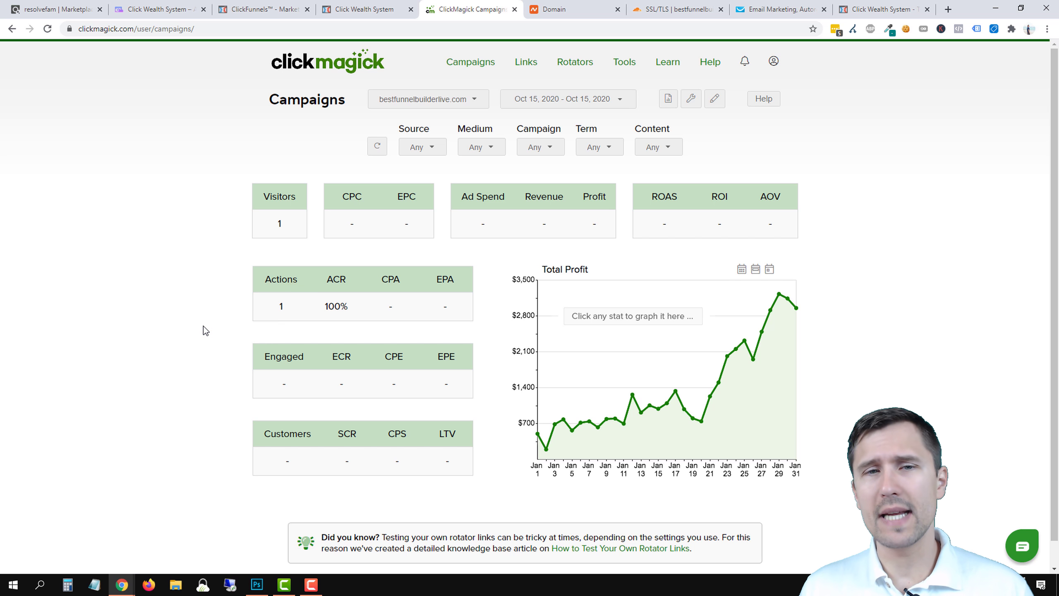
left_click(433, 147)
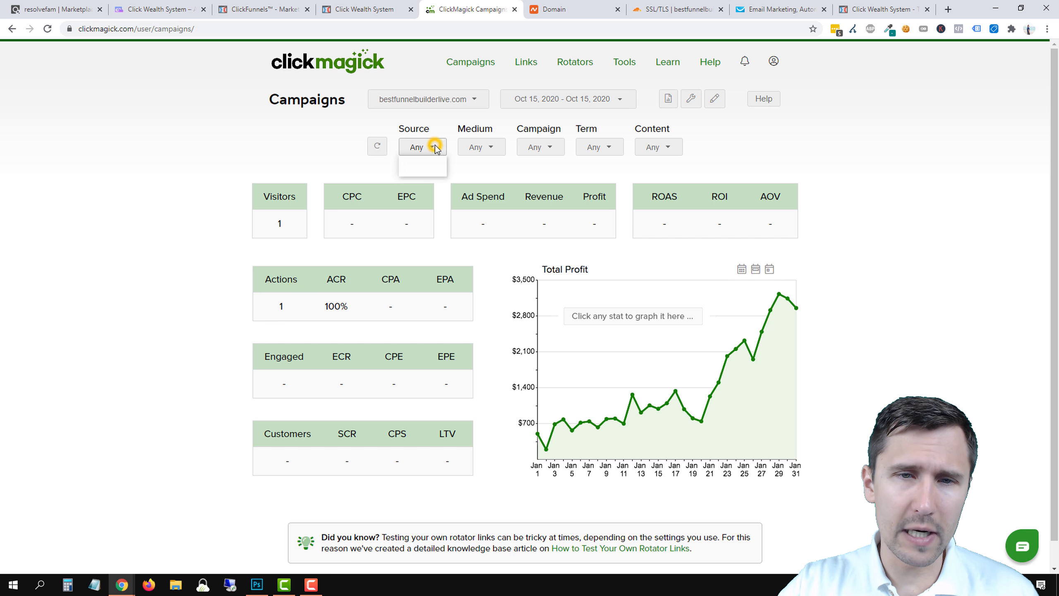
left_click(423, 171)
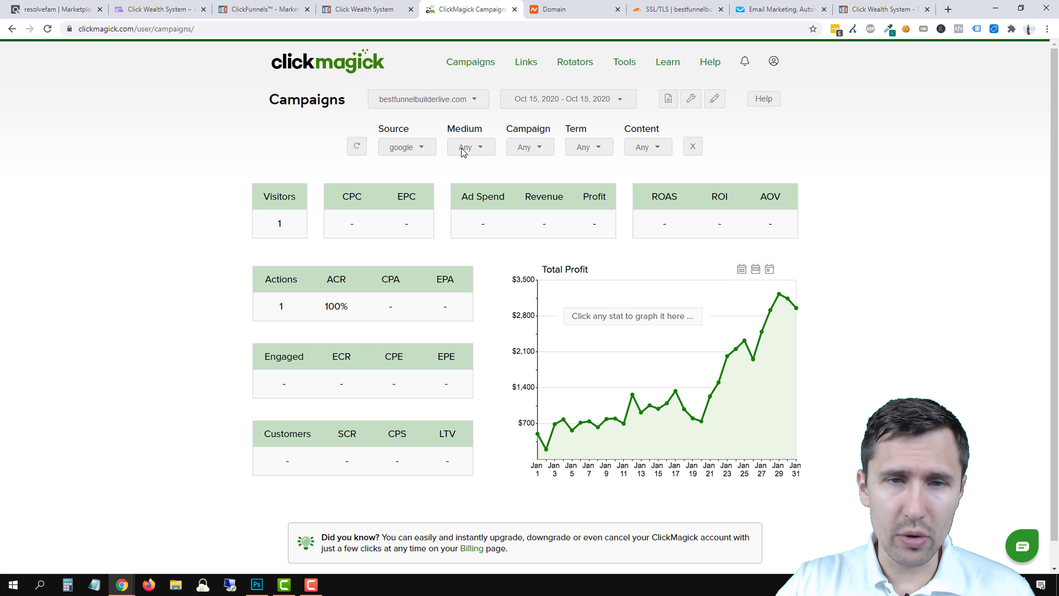
left_click(471, 170)
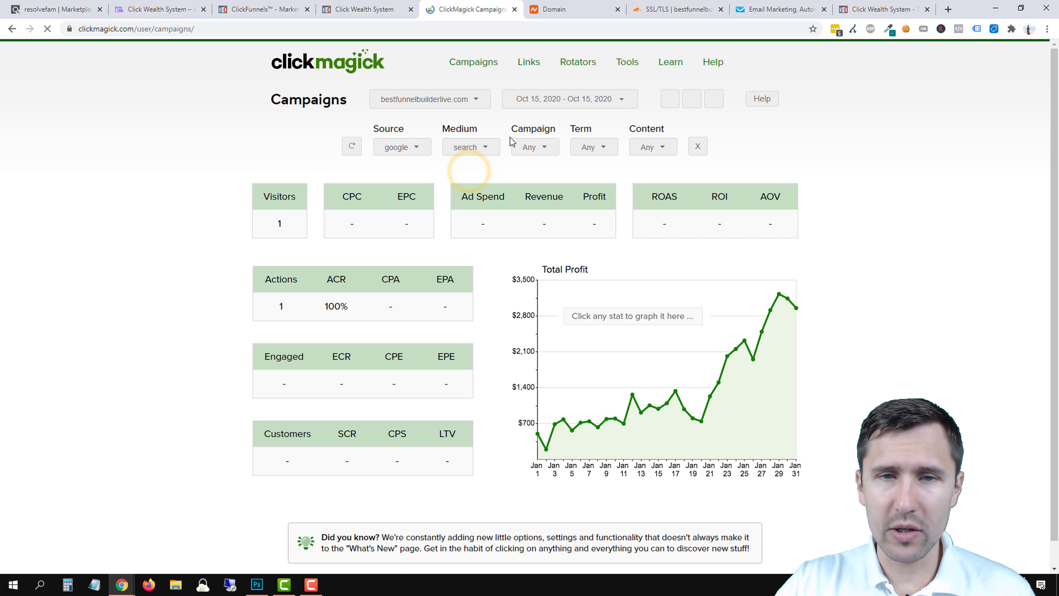
left_click(532, 147)
left_click(538, 170)
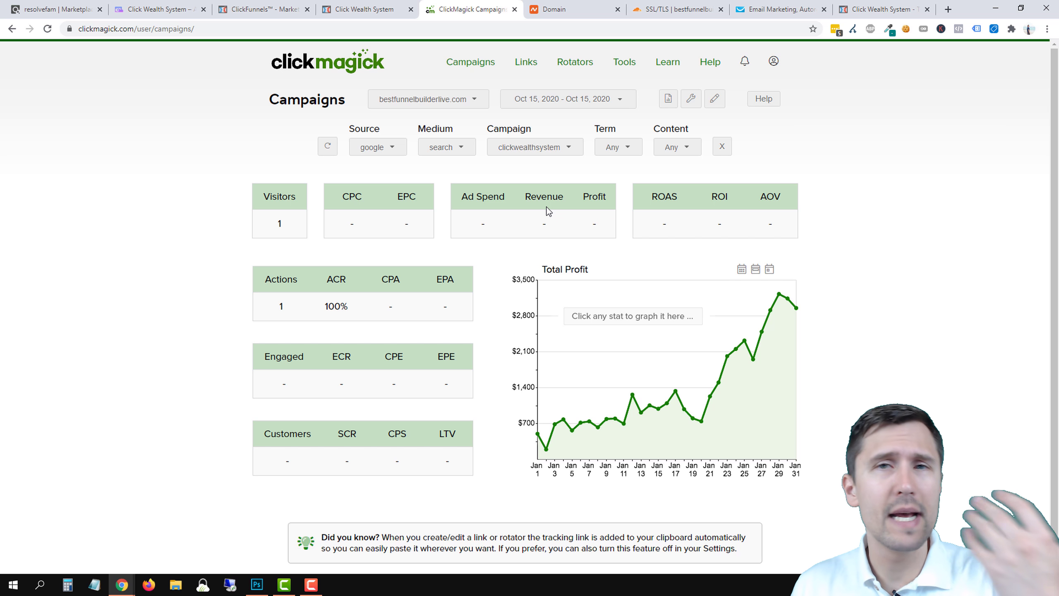
Review the Medium, Campaign and Term filters and check the 1 visitor, 1 action, 100% ACR result.
left_click(444, 147)
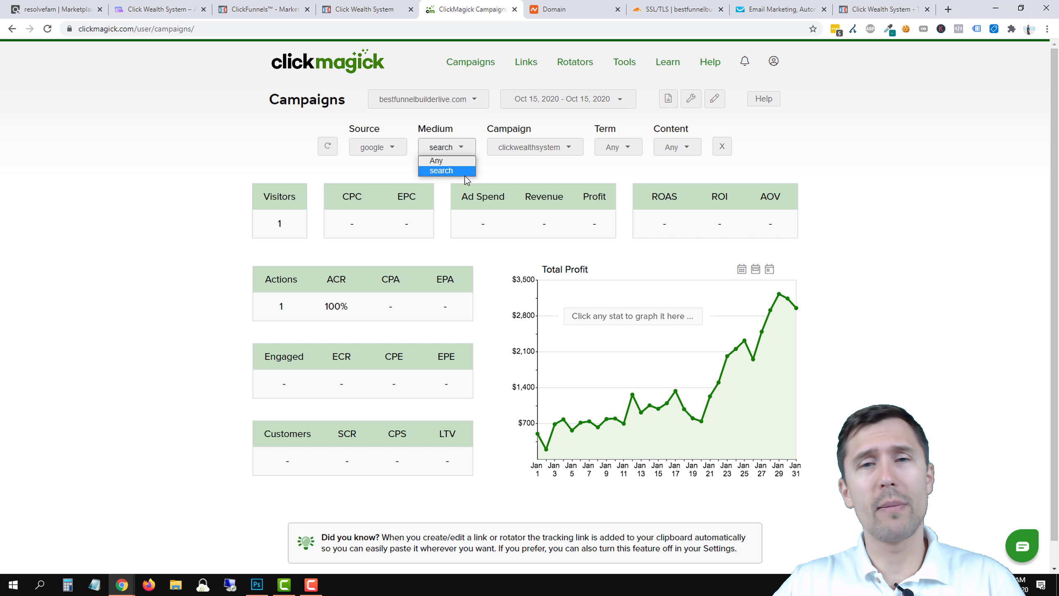
left_click(377, 147)
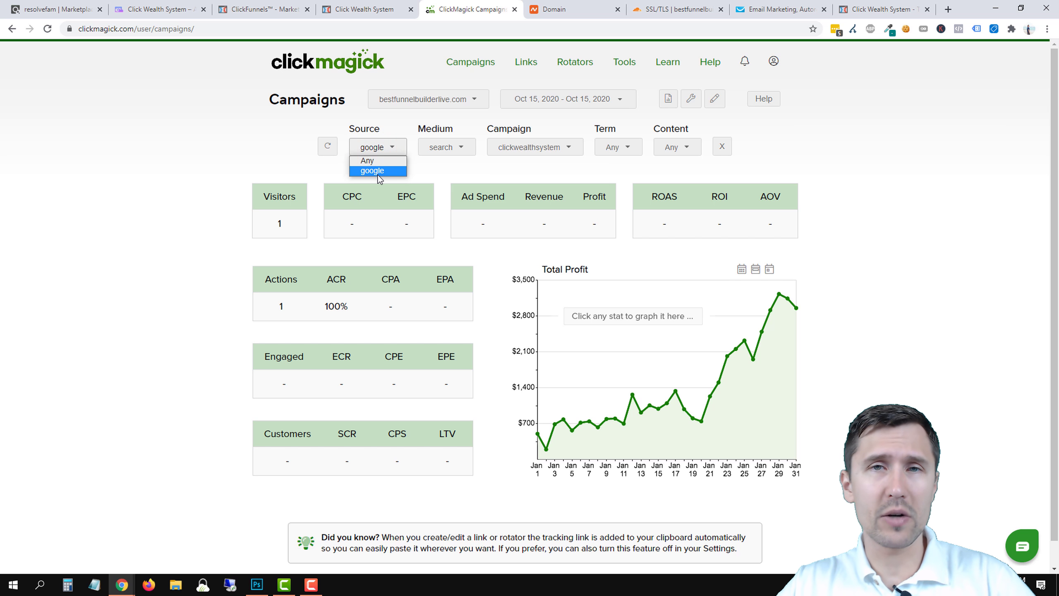
left_click(532, 153)
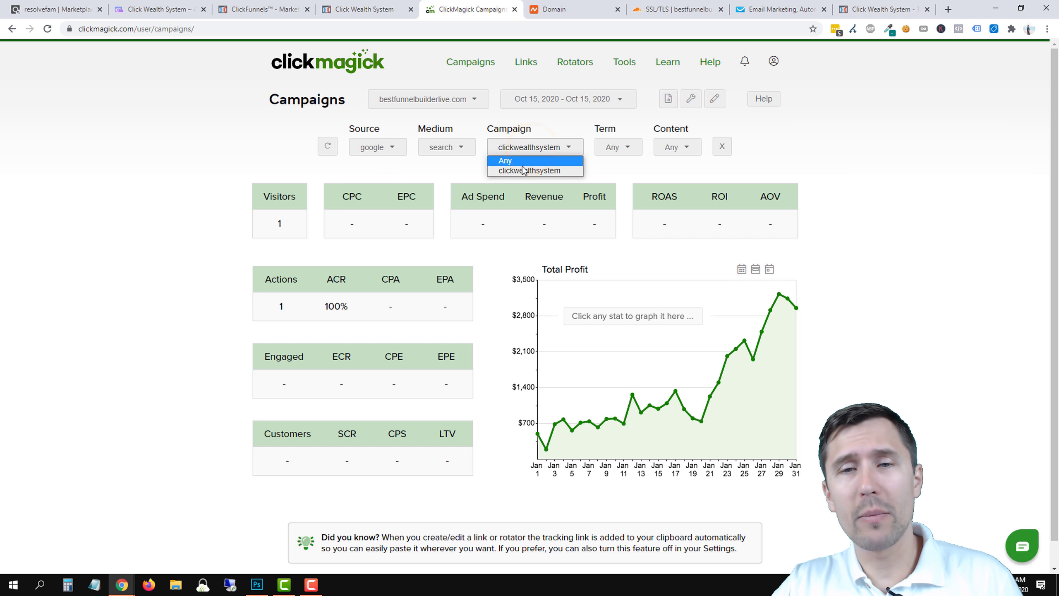
left_click(625, 171)
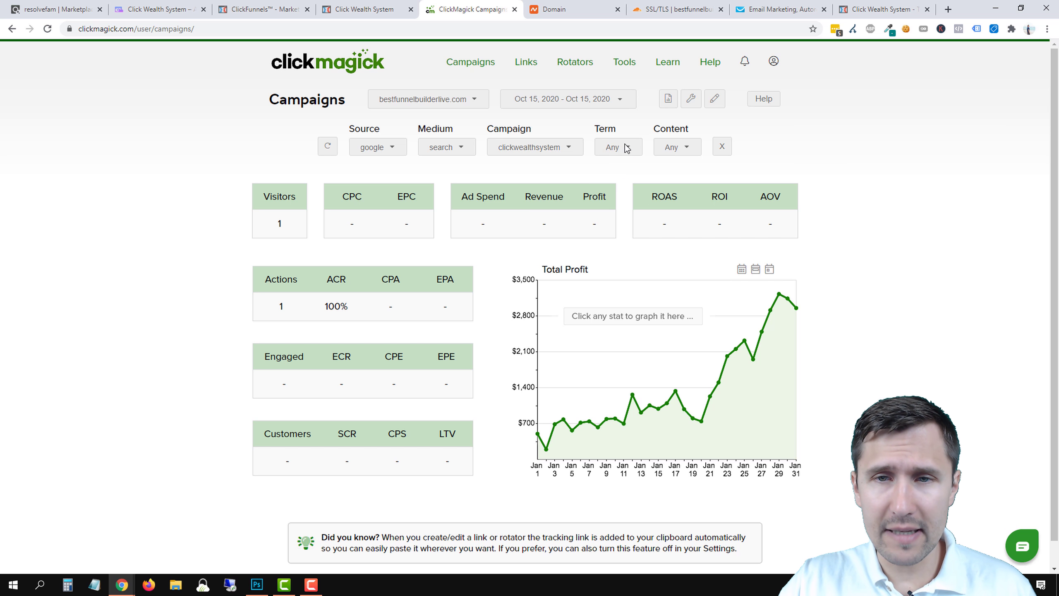
left_click(624, 145)
left_click(620, 175)
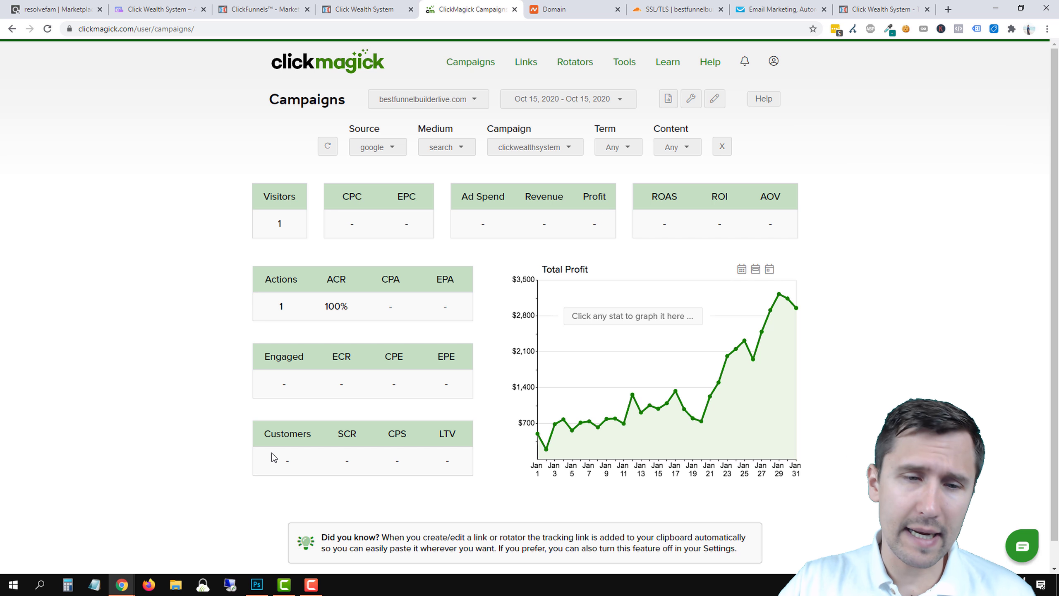
left_click_drag(272, 468, 463, 462)
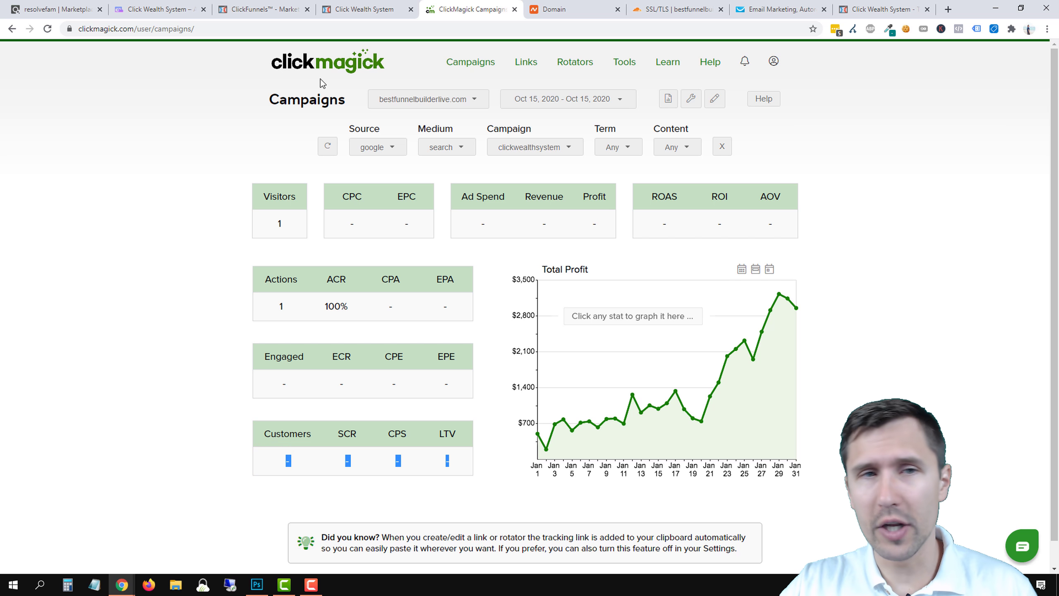
left_click(363, 9)
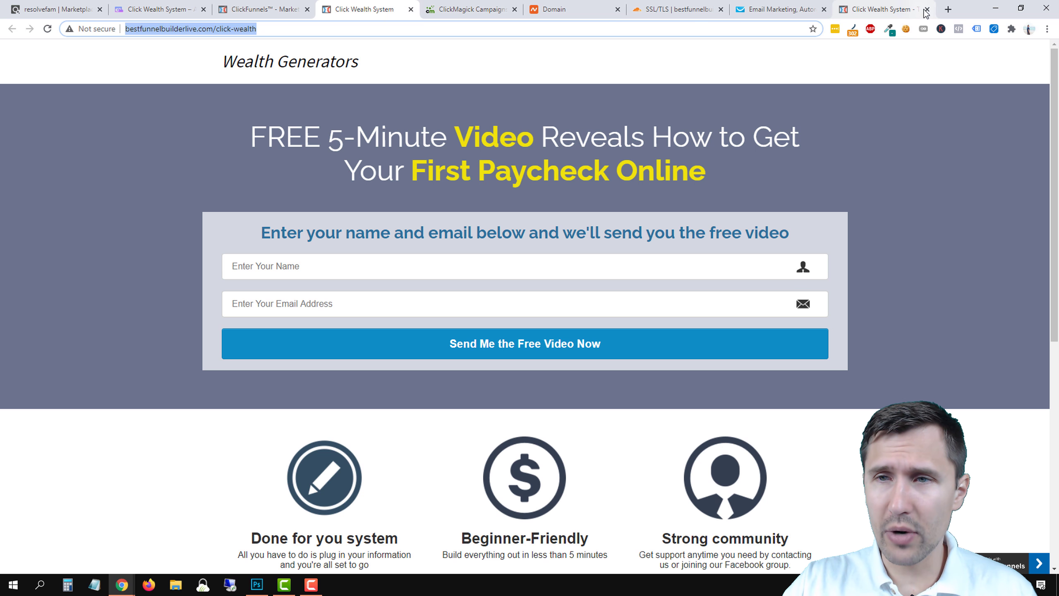
Close the extra landing page tab and reload the funnel's Optin step overview.
left_click(926, 10)
left_click(304, 9)
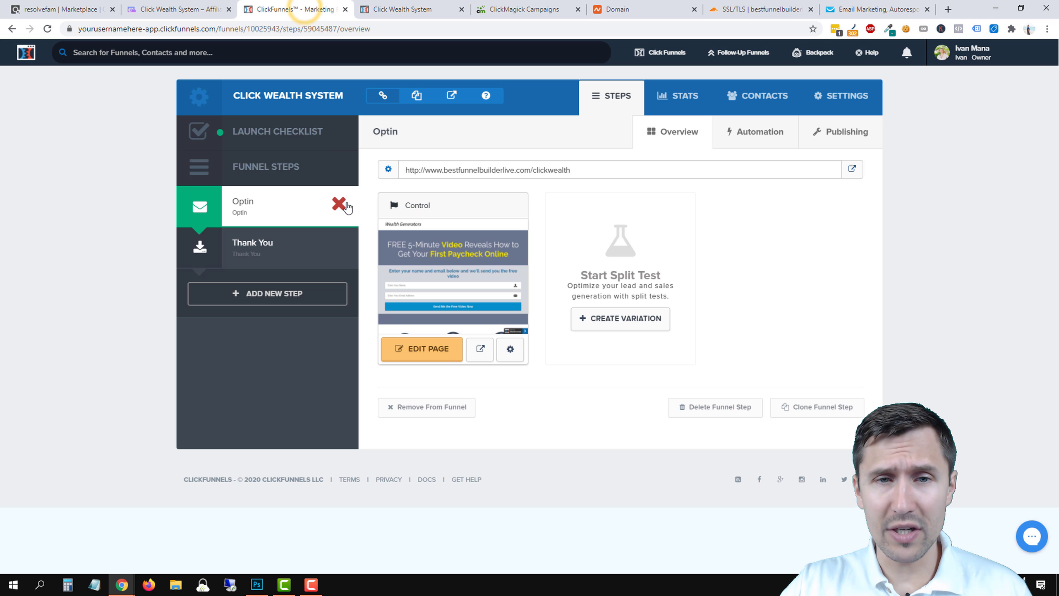
left_click(51, 29)
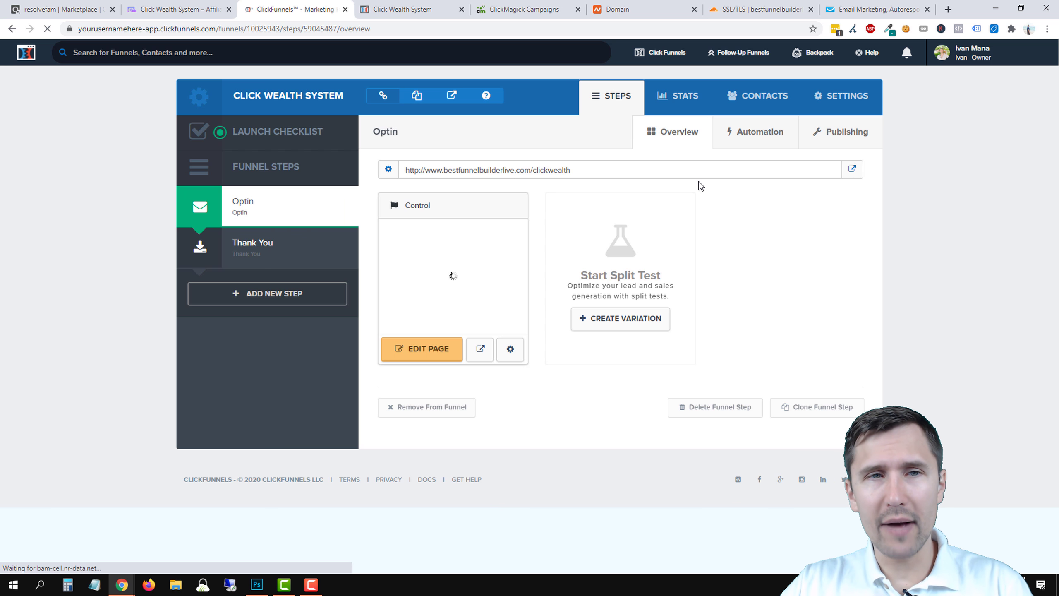
Find and open bestfunnelbuilderlive.com in the account's Domains settings by searching 'best'.
left_click(967, 52)
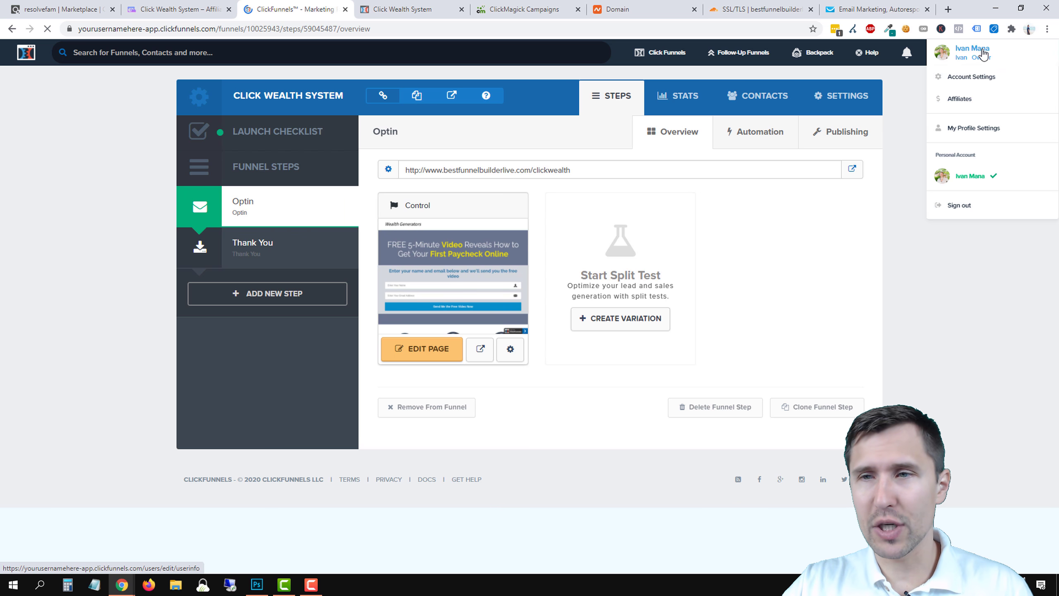
left_click(966, 77)
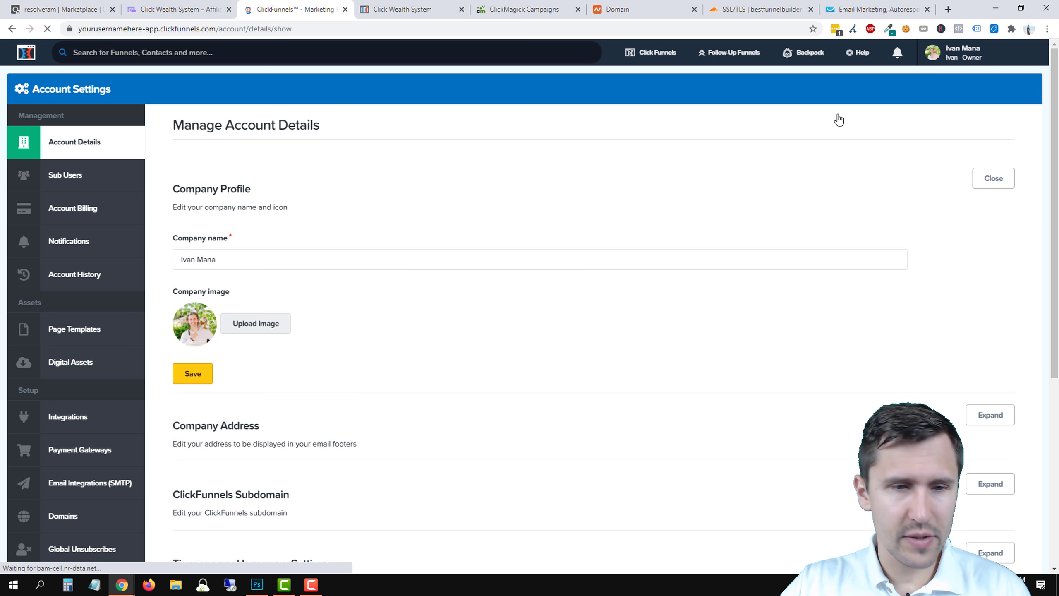
left_click(78, 507)
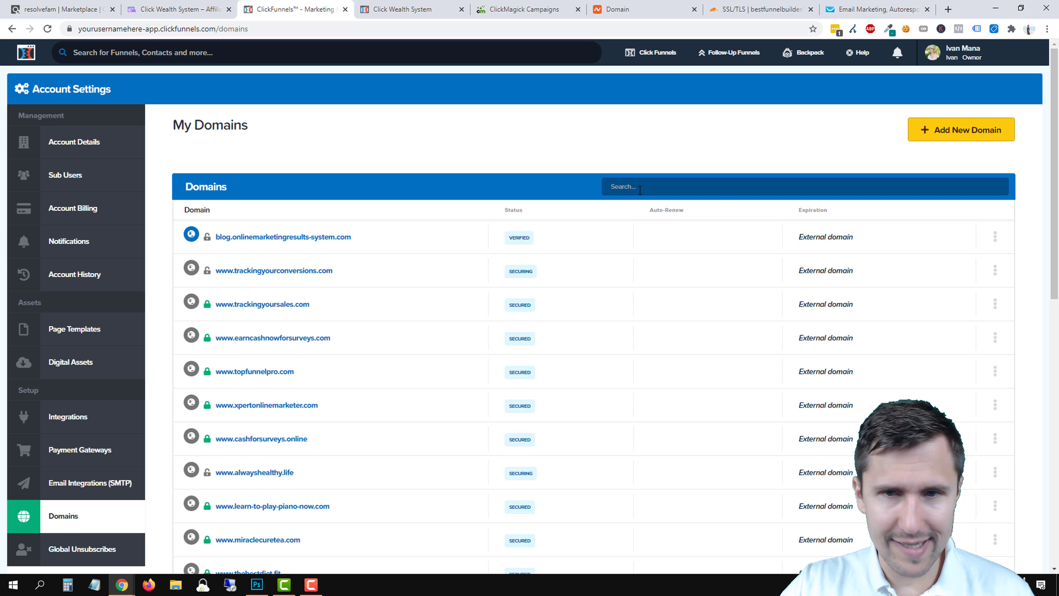
left_click(640, 189)
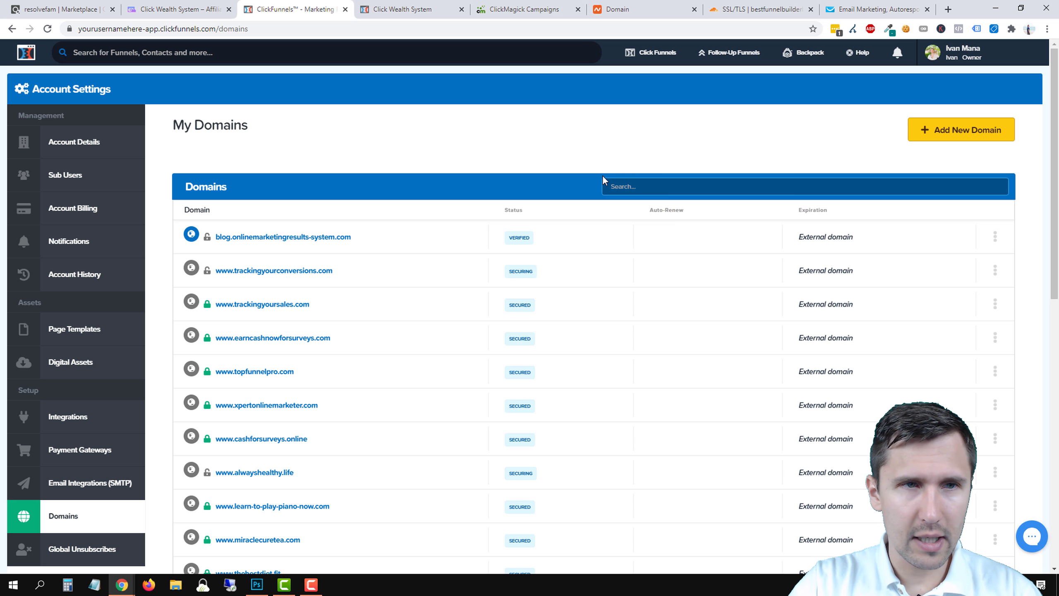
type("best")
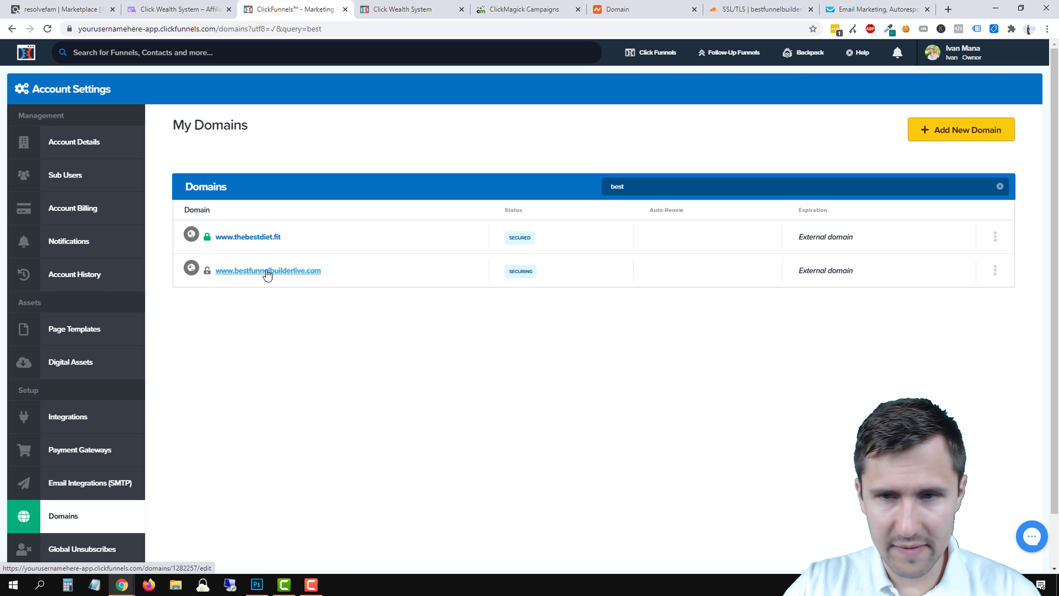
left_click(267, 271)
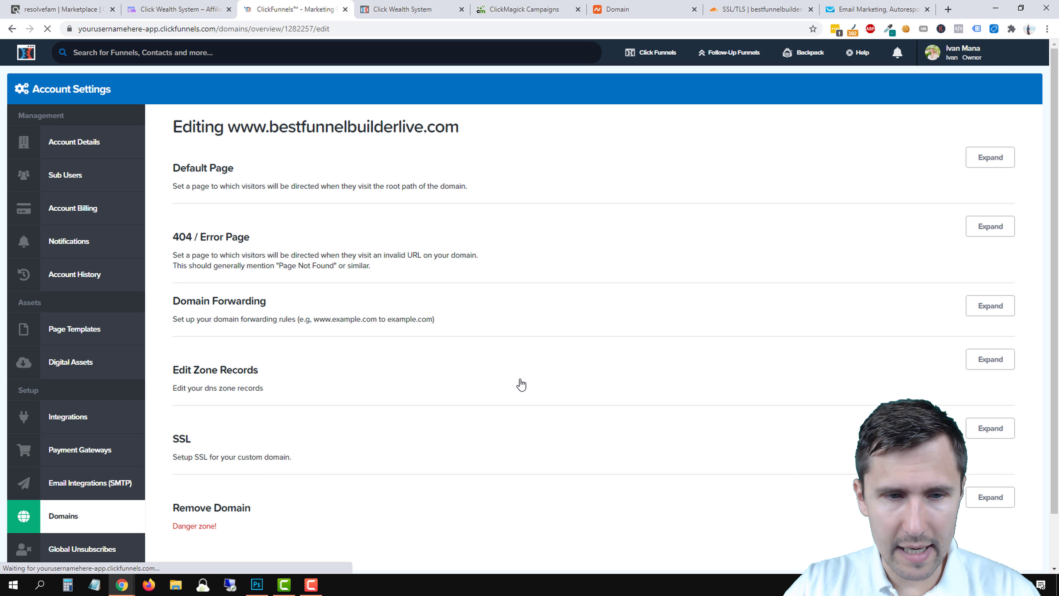
Run the domain's SSL check until it reports ready, then go to the Funnels list.
scroll(521, 384, "down", 2)
left_click(991, 373)
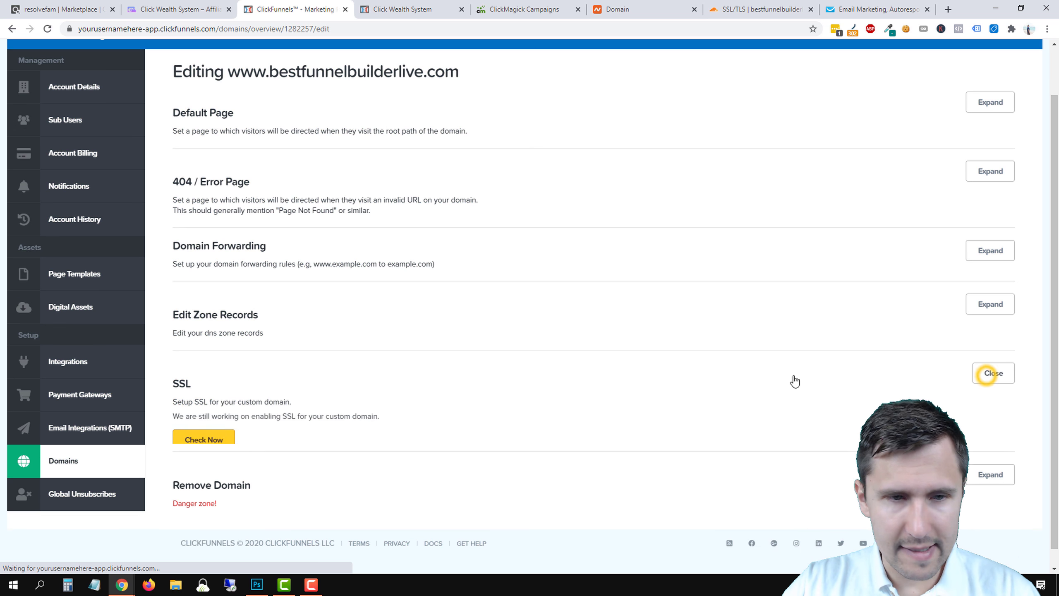
left_click(226, 443)
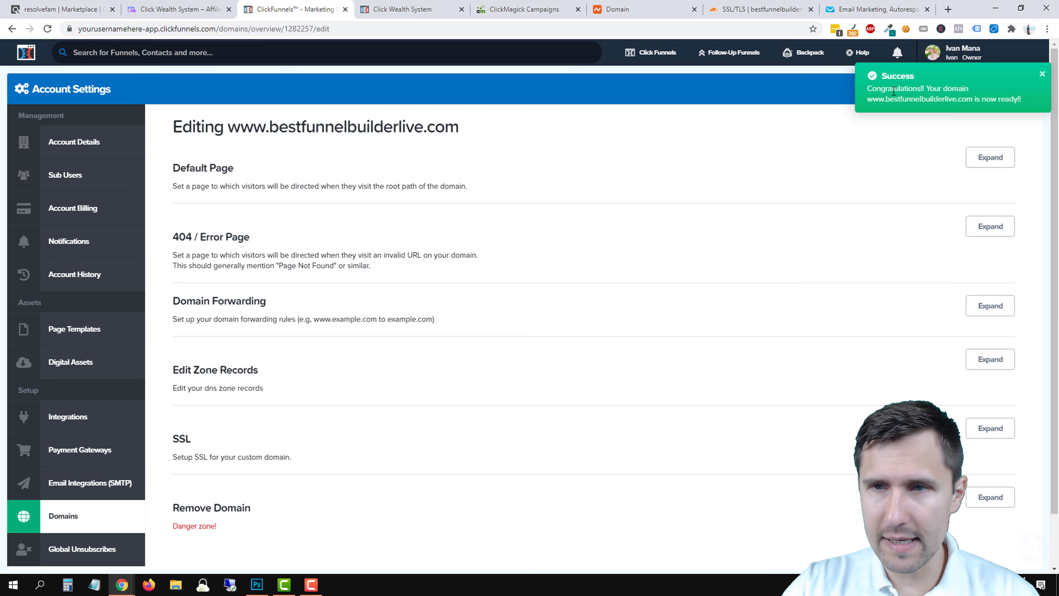
mouse_move(650, 53)
left_click(646, 74)
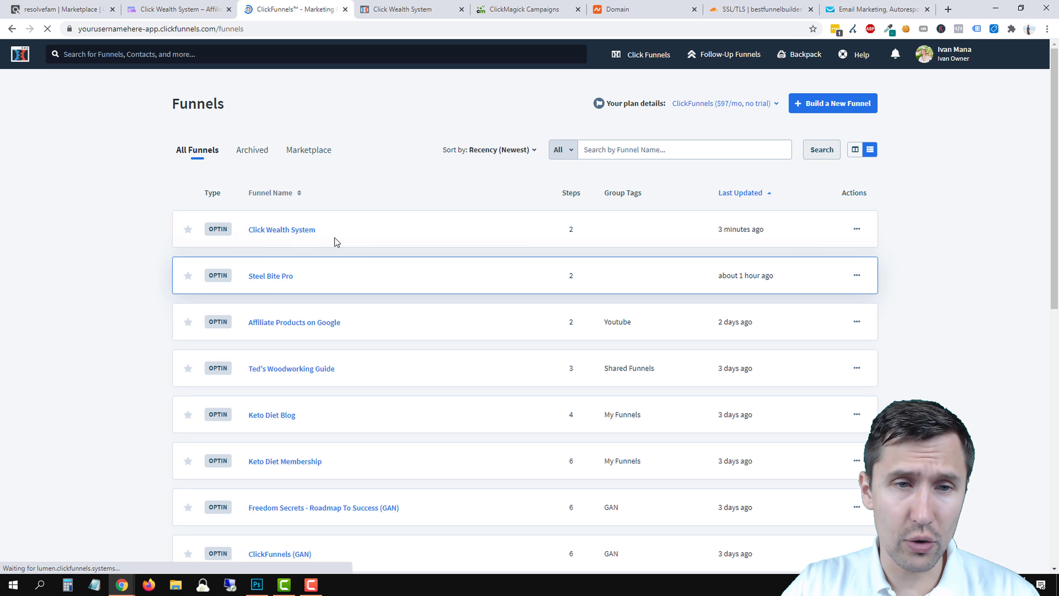
Open the Click Wealth System optin page live in a new tab and reload it.
left_click(290, 230)
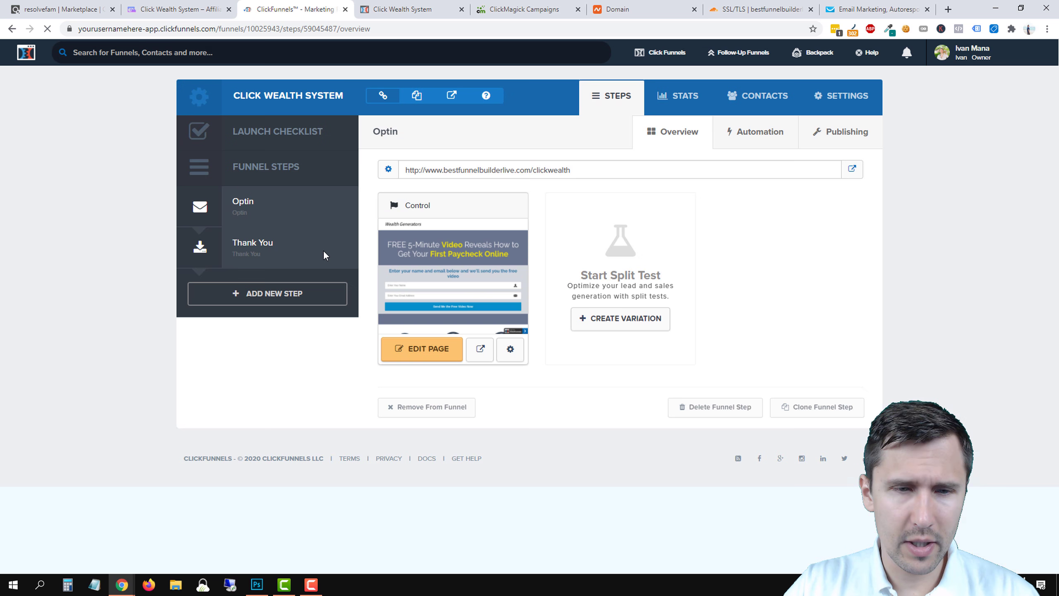
left_click(850, 169)
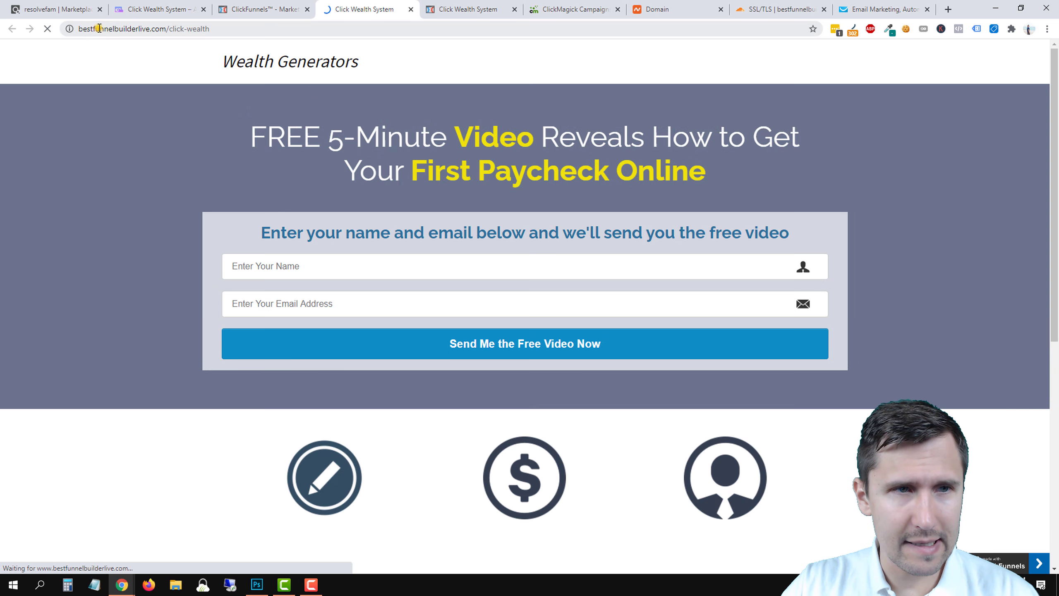
left_click(107, 31)
left_click(100, 34)
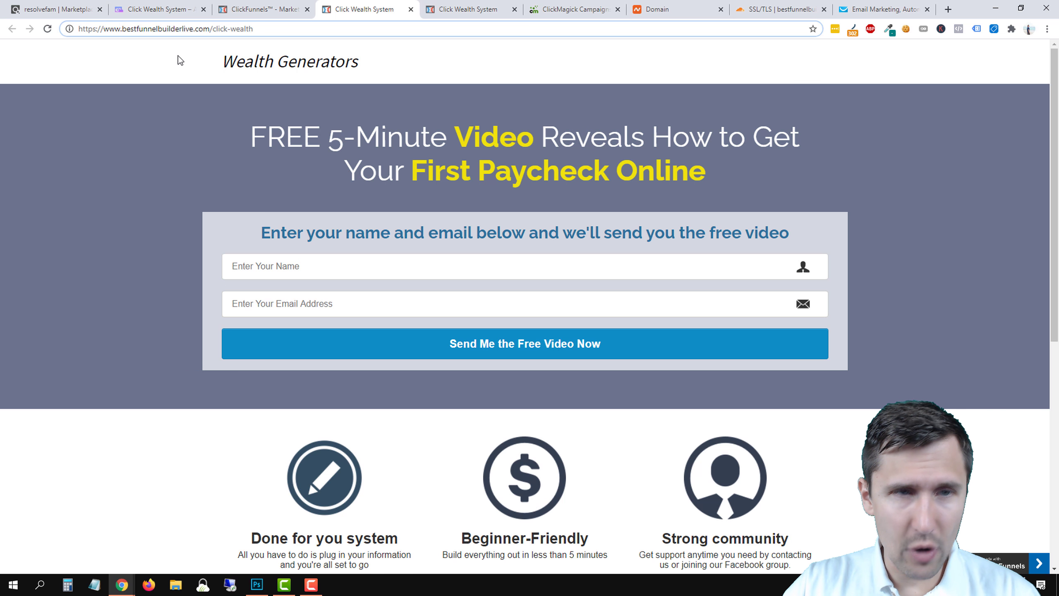
key("Return")
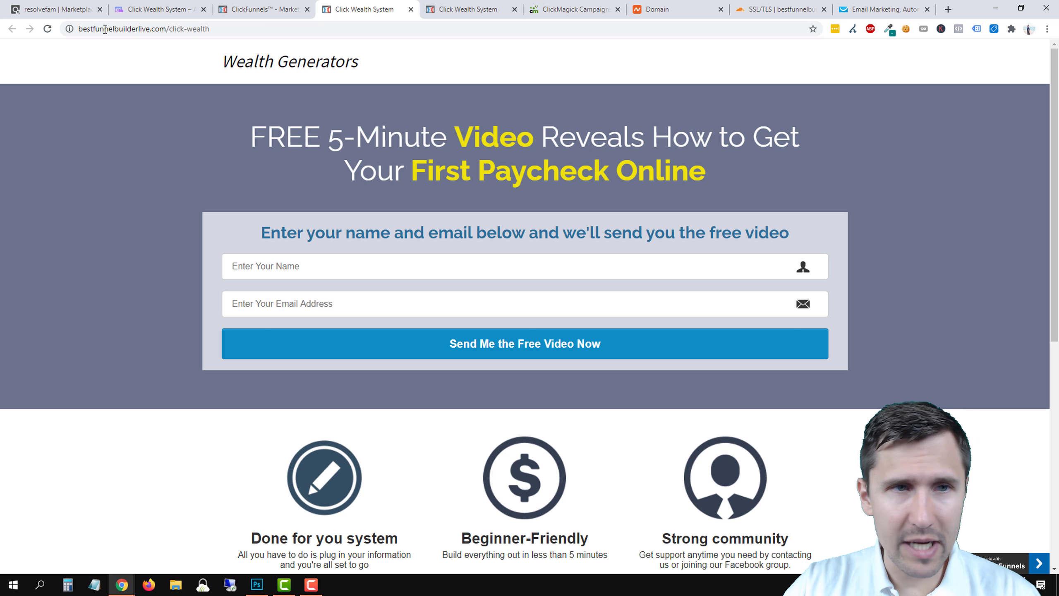
Inspect the page's https connection details, its valid security certificate and its cookies.
left_click(69, 28)
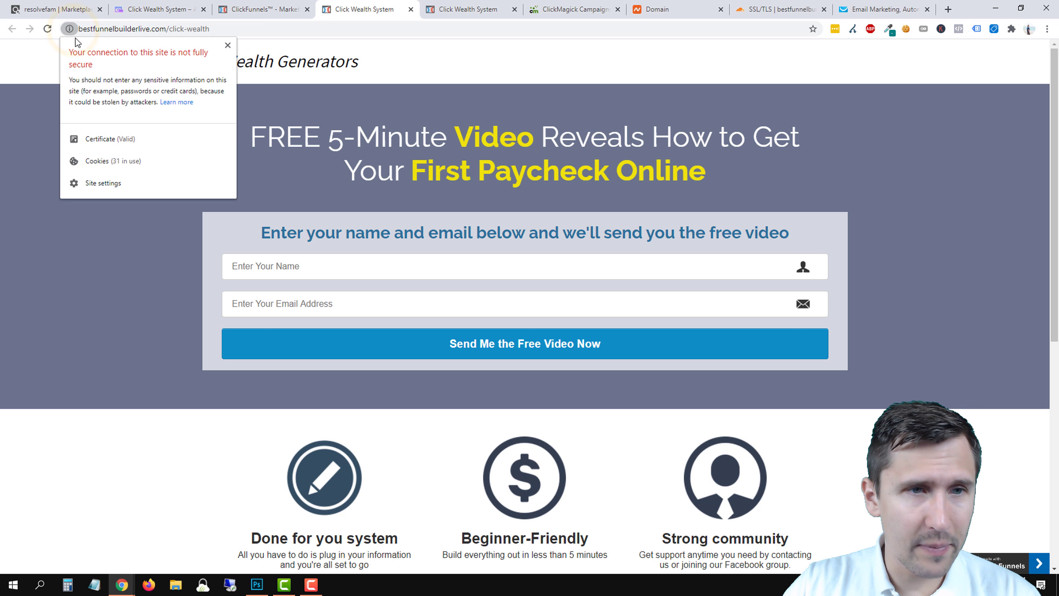
left_click(375, 13)
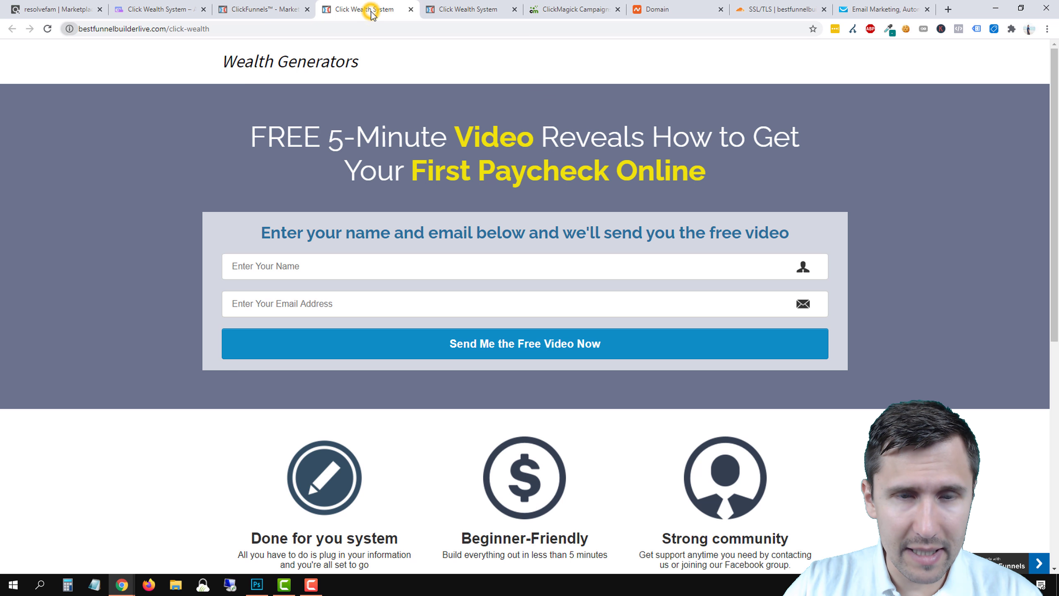
left_click(92, 29)
left_click(98, 29)
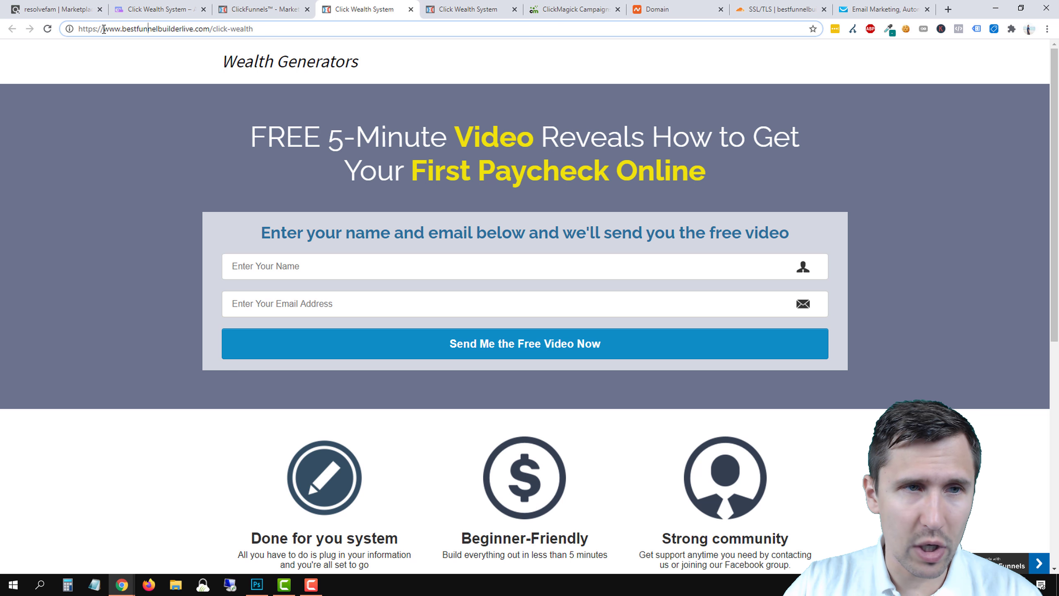
left_click(71, 30)
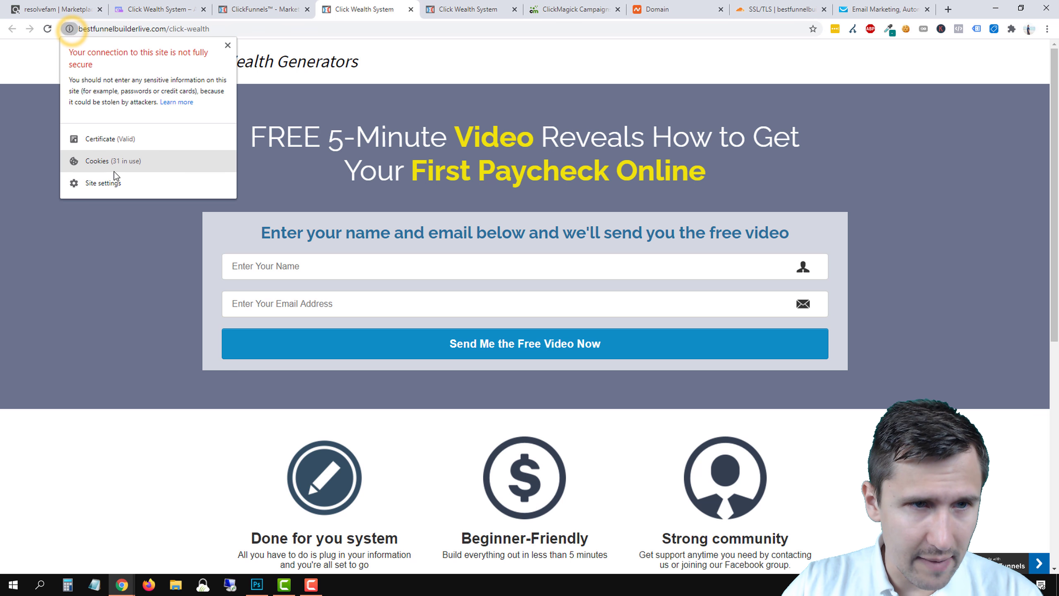
left_click(108, 138)
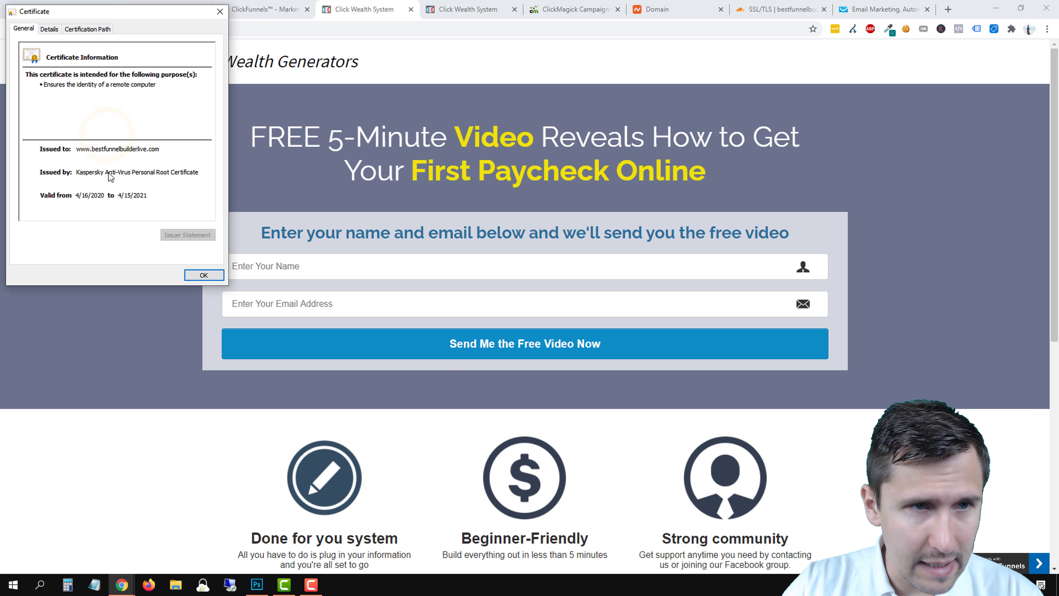
left_click(219, 11)
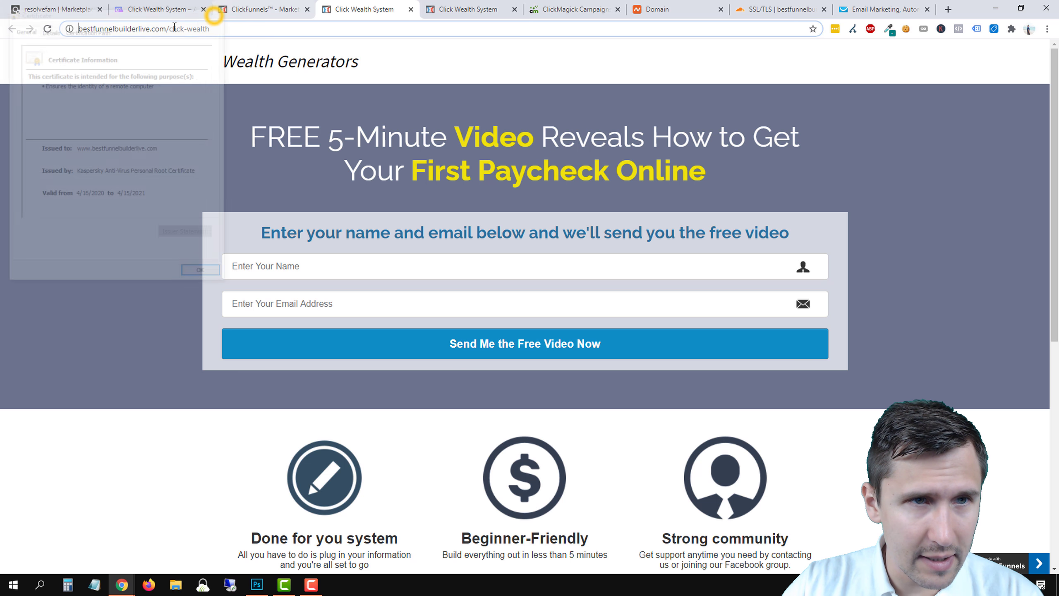
left_click(69, 29)
left_click(104, 164)
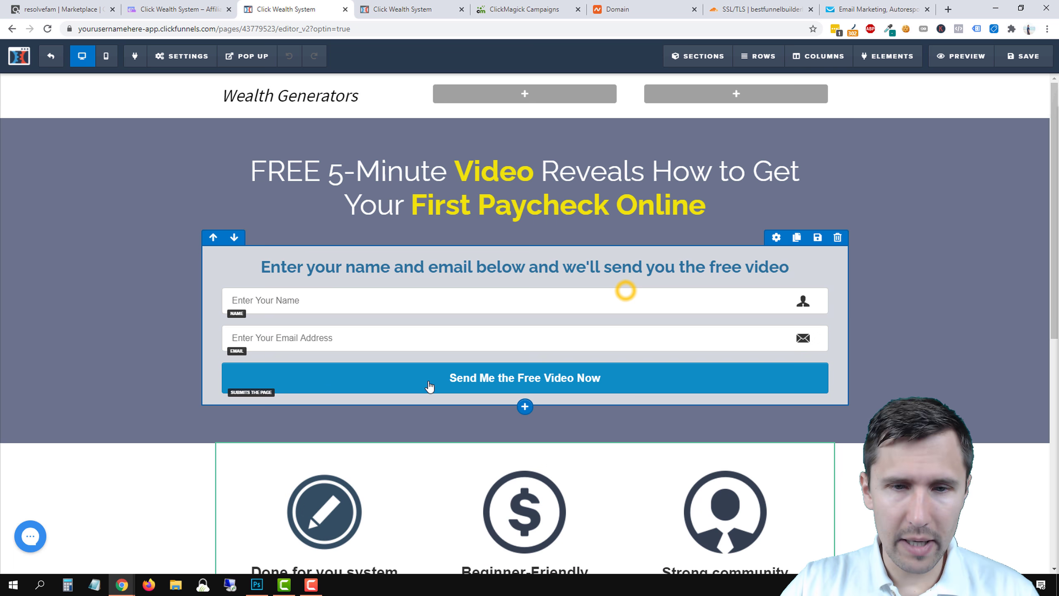
Check the submit button's action, then save the optin page and leave the editor.
left_click(432, 378)
left_click(1006, 180)
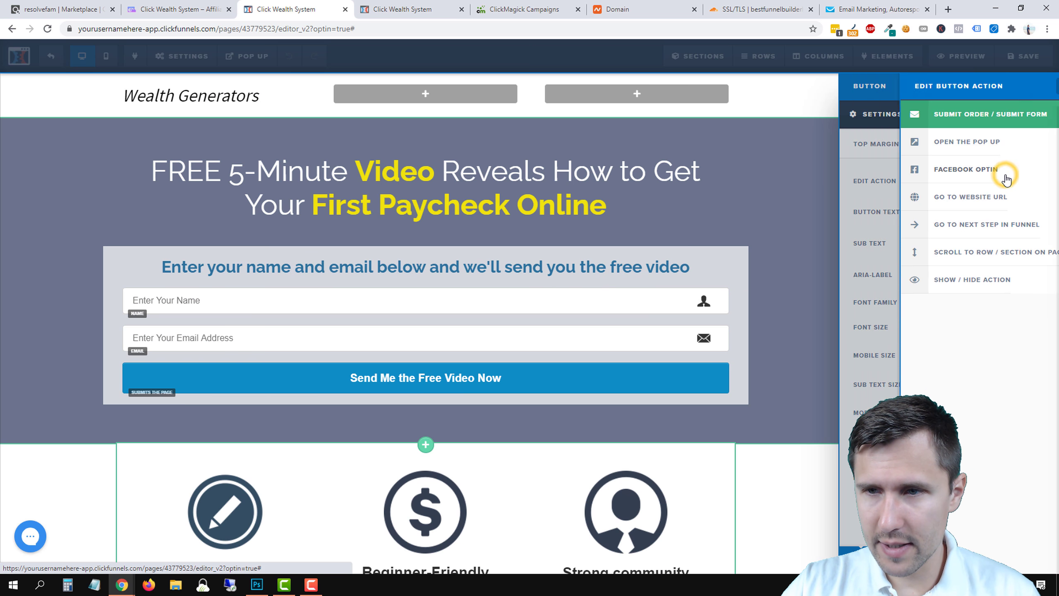
left_click(587, 164)
left_click(1024, 56)
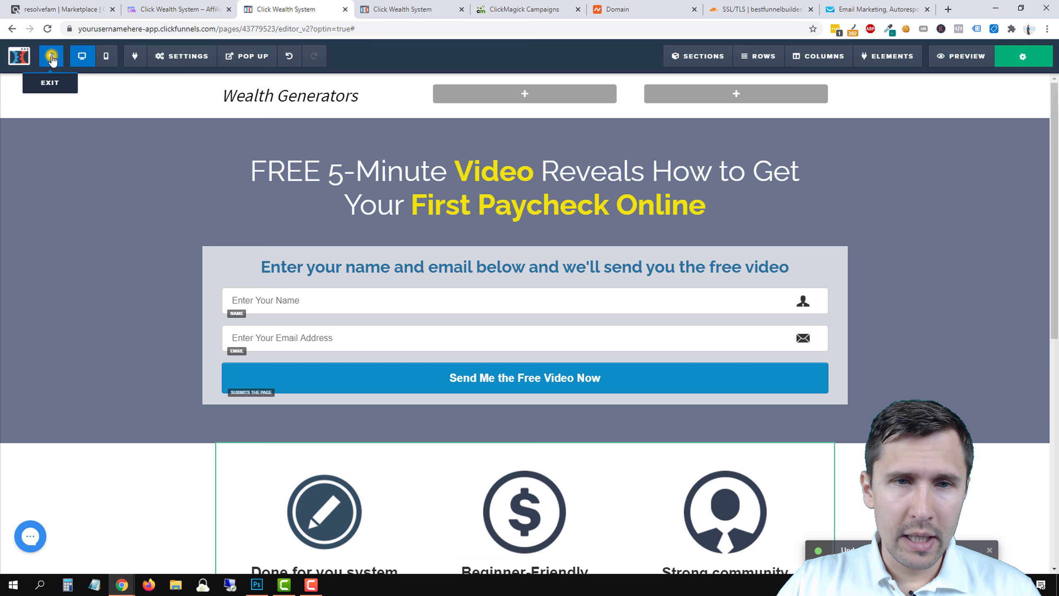
left_click(52, 58)
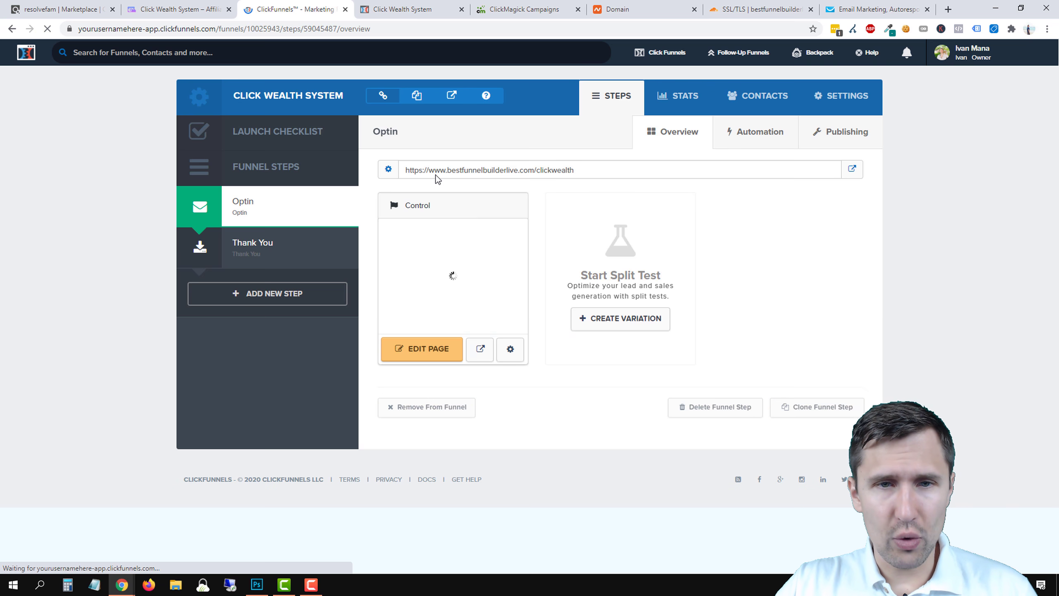
Preview the live optin page, close the preview, and open the Thank You step.
left_click(852, 169)
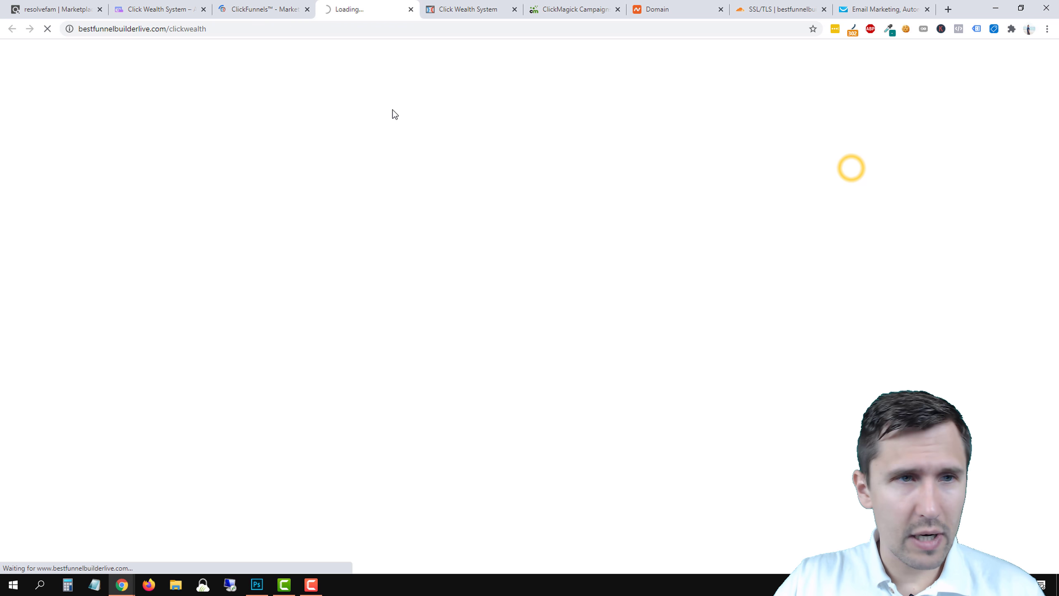
left_click(411, 9)
left_click(271, 247)
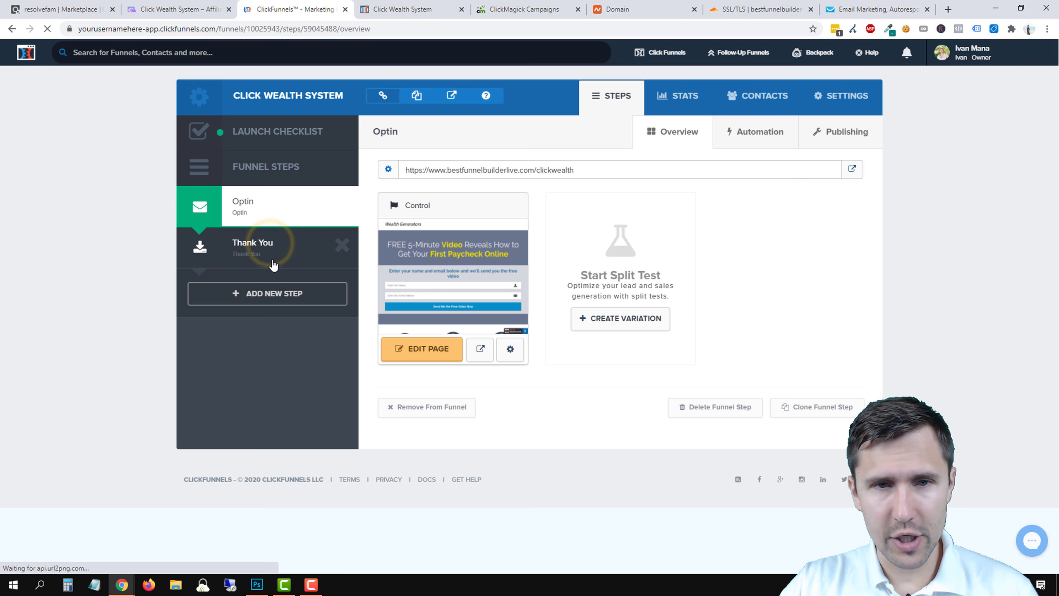
Check the live thank-you page address, then trim the step path to thank-you and update it.
left_click(852, 169)
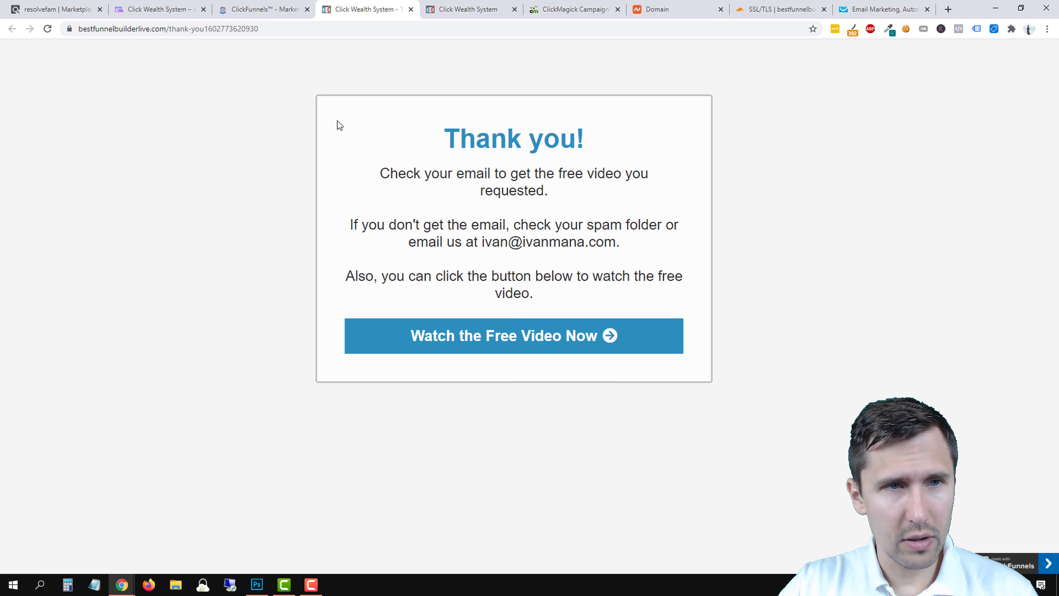
left_click(86, 29)
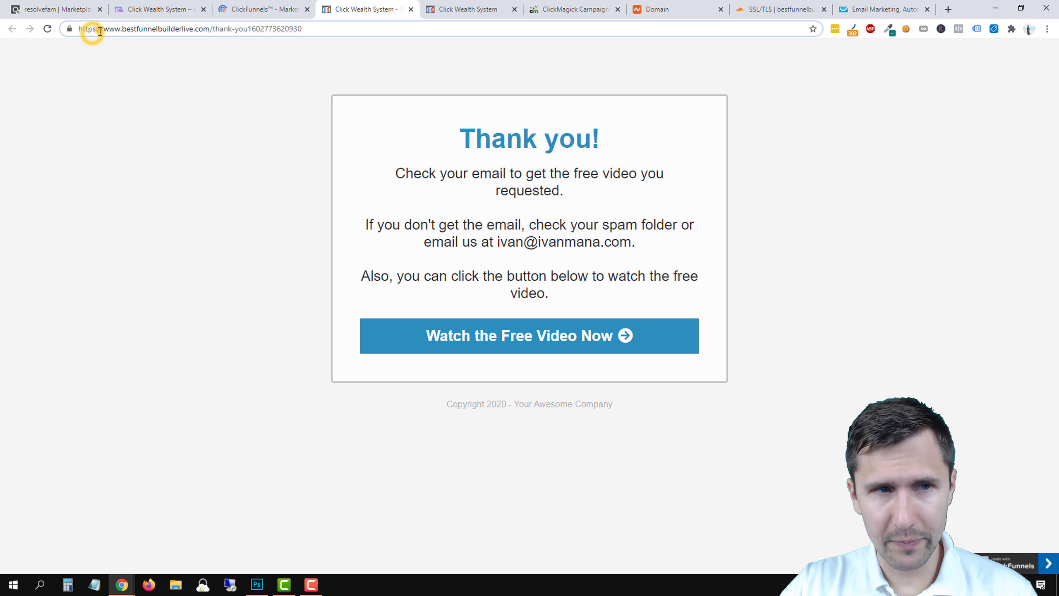
left_click(257, 9)
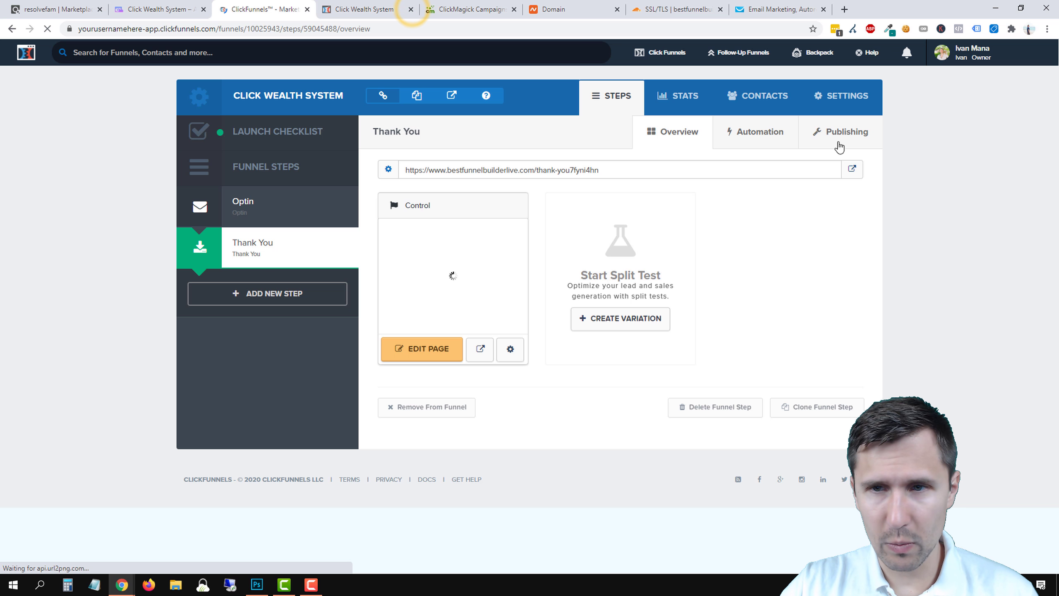
left_click(599, 171)
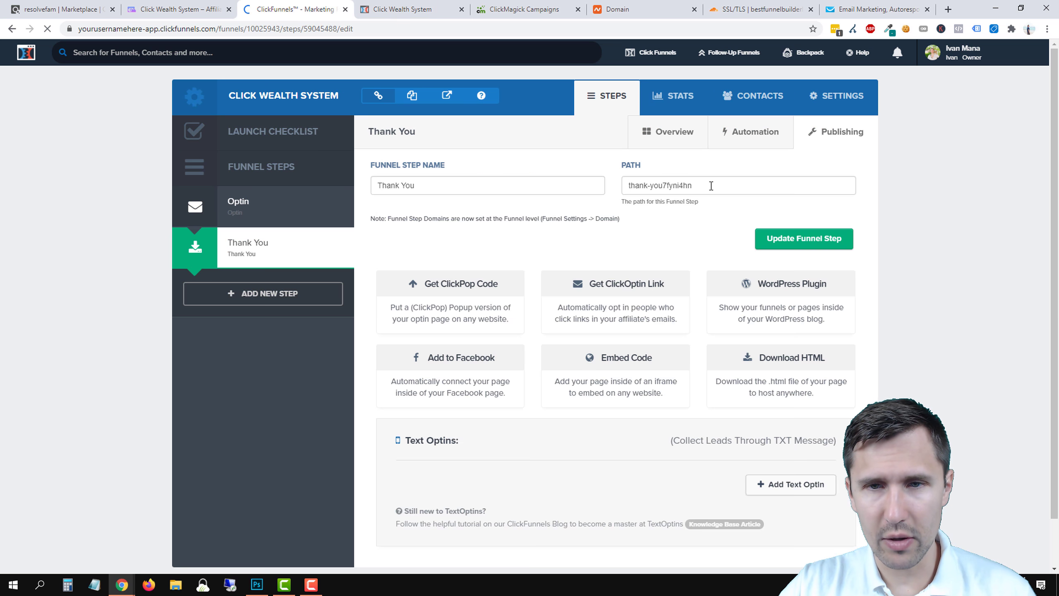
left_click_drag(709, 186, 669, 185)
key("BackSpace")
key("BackSpace")
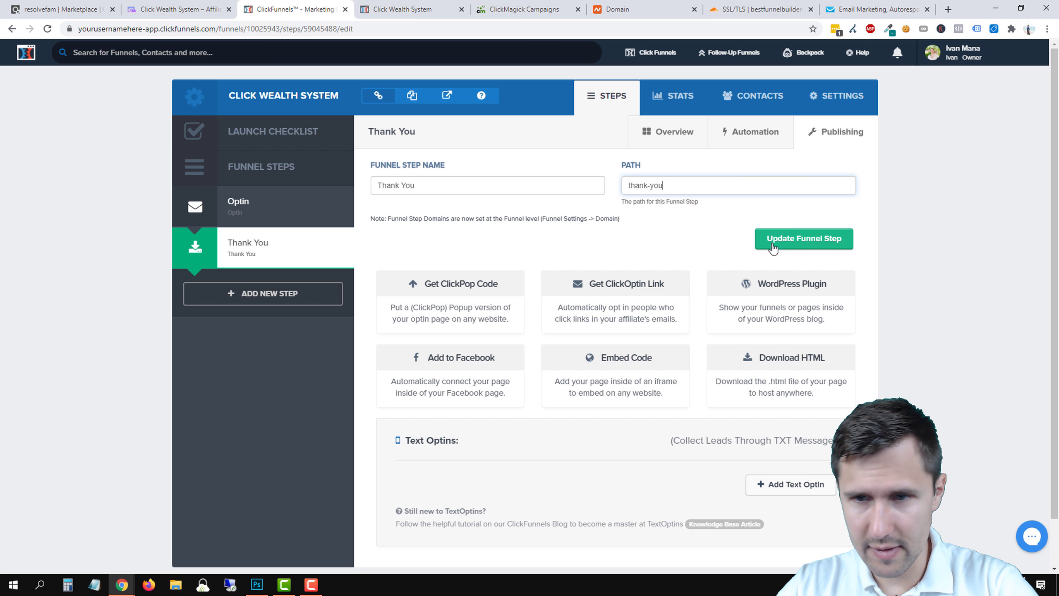
left_click(804, 239)
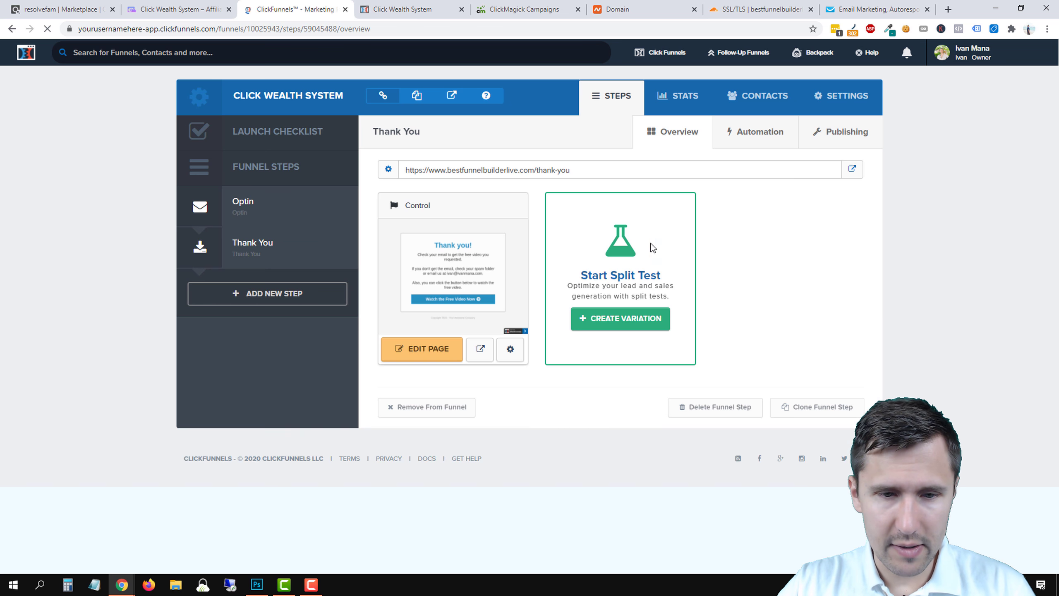
Replace the Thank You page's long path with thankyou and update the page.
left_click(506, 349)
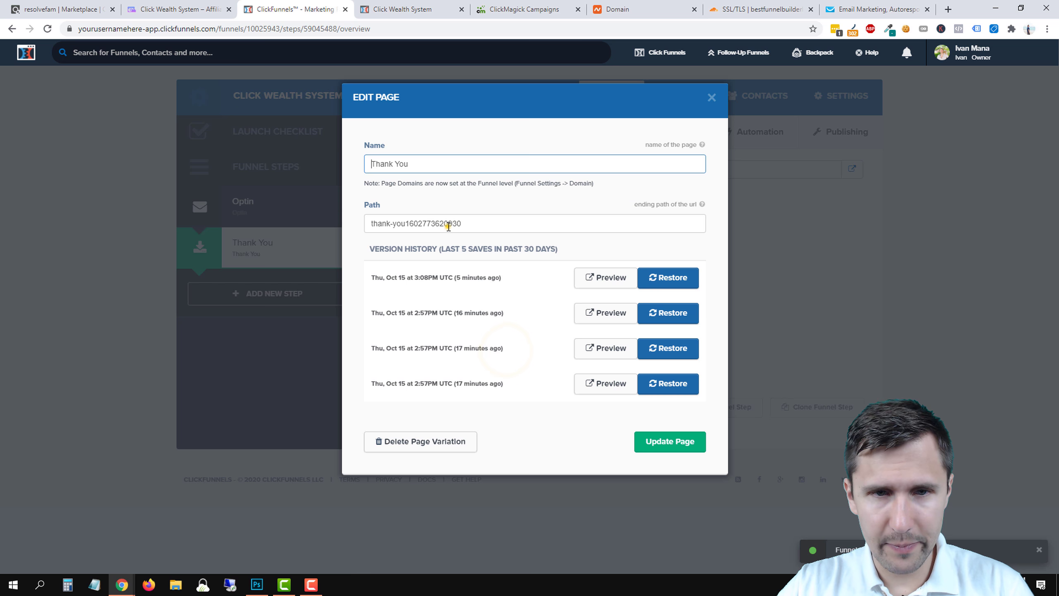
triple_click(448, 226)
type("thankyou")
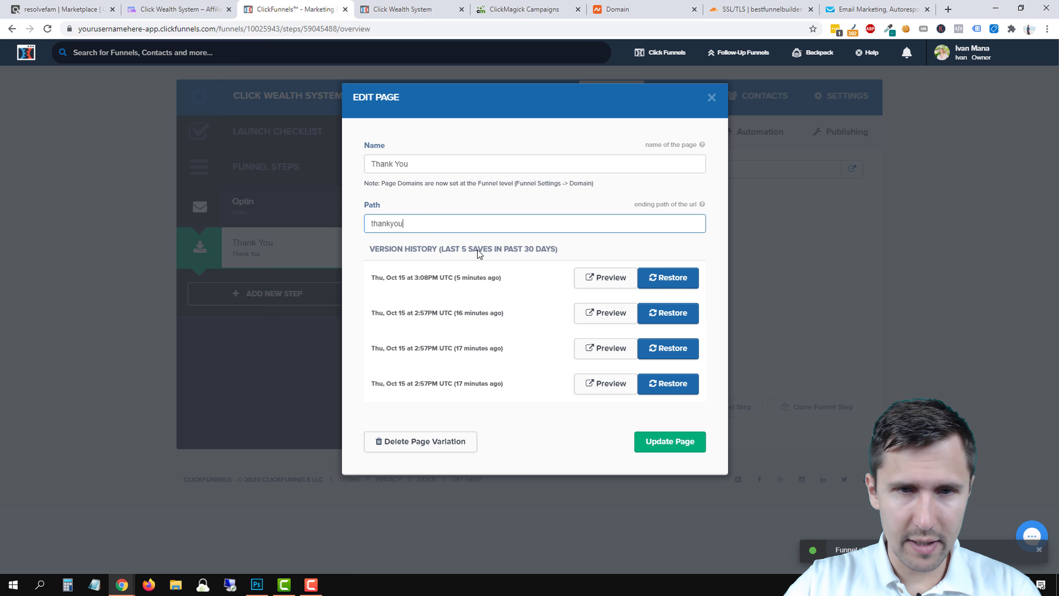
left_click(692, 443)
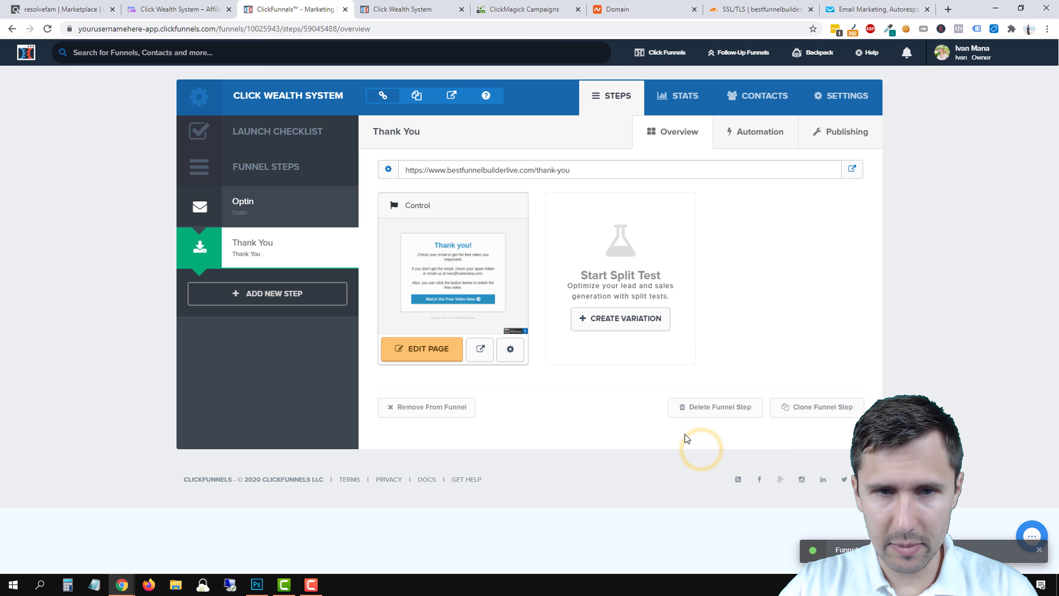
Open the live click-wealth optin page from the Optin step and scroll through it.
left_click(253, 213)
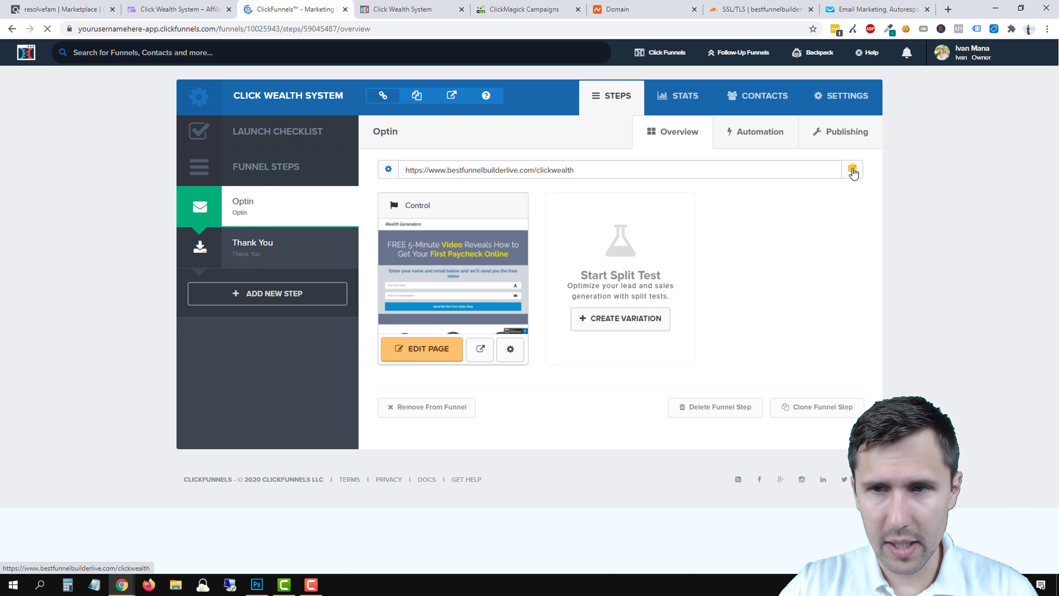
left_click(852, 169)
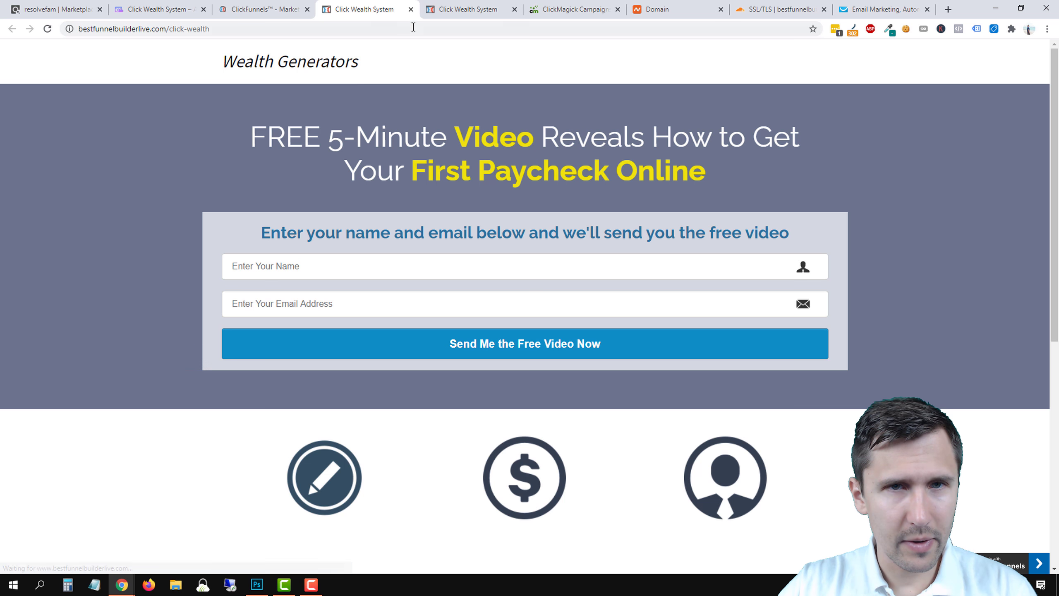
scroll(305, 136, "down", 5)
scroll(524, 292, "down", 3)
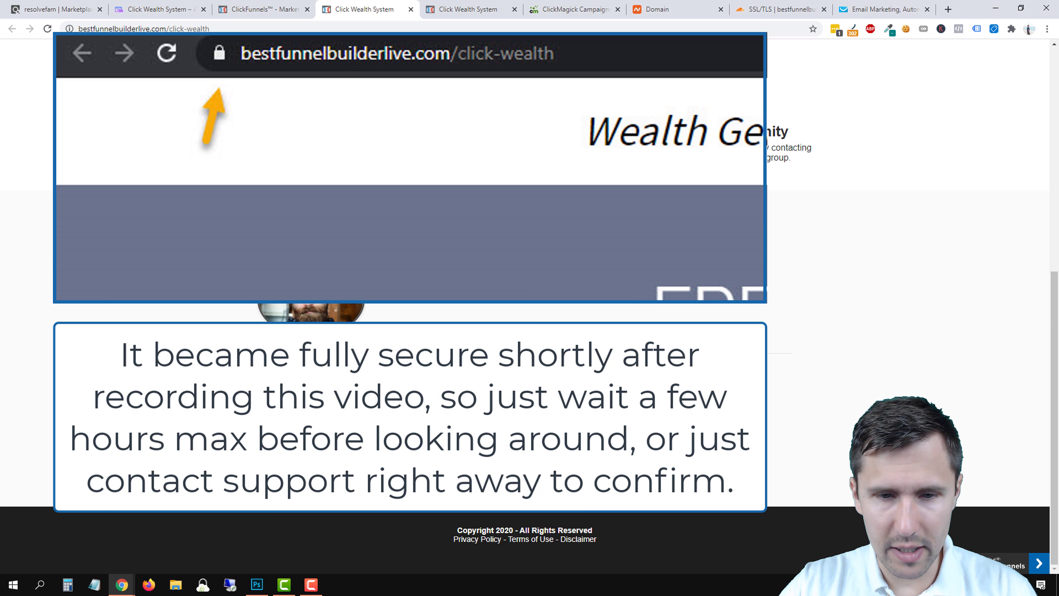
scroll(525, 292, "up", 8)
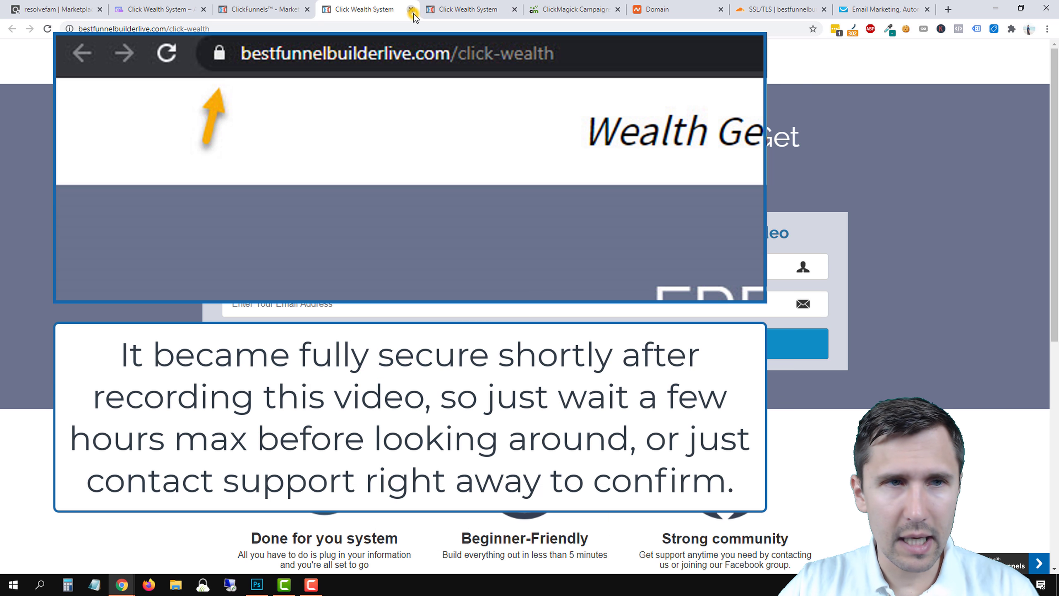
Close the live opt-in page, reload the ClickFunnels funnel step, and go to GetResponse.
left_click(411, 9)
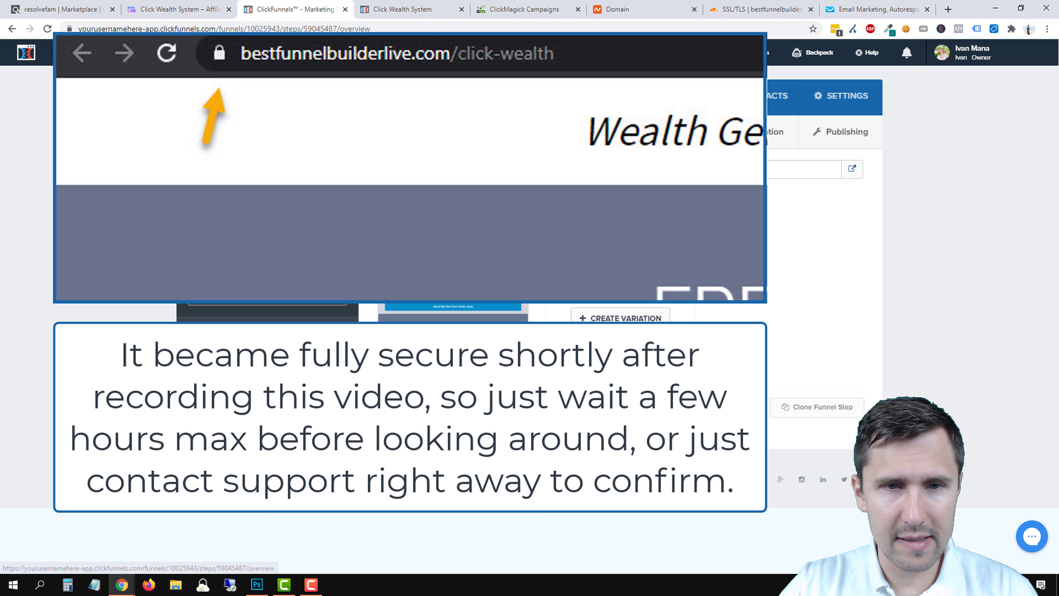
left_click(267, 225)
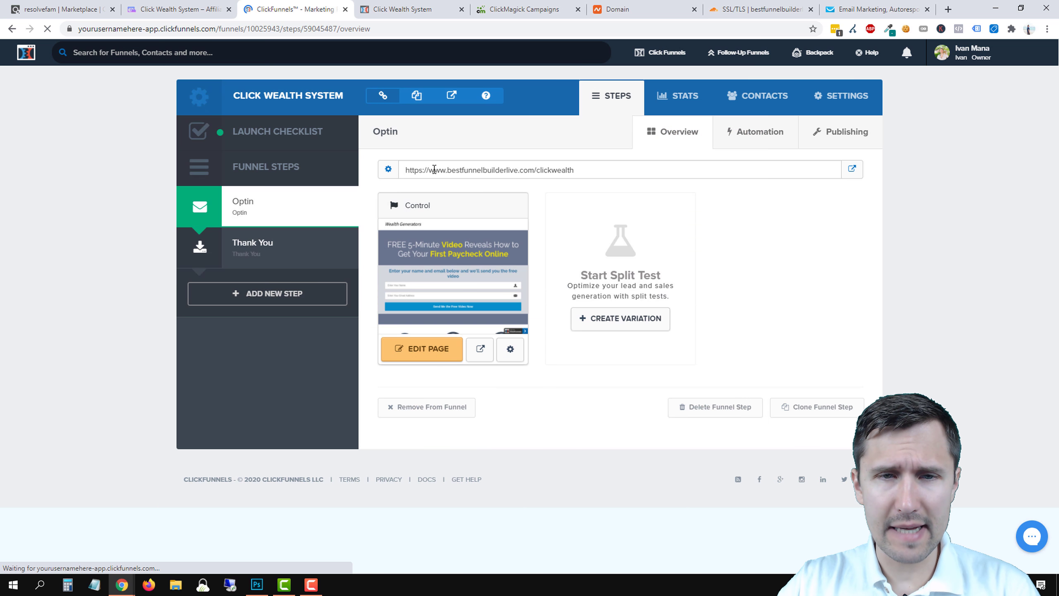
left_click_drag(411, 169, 406, 170)
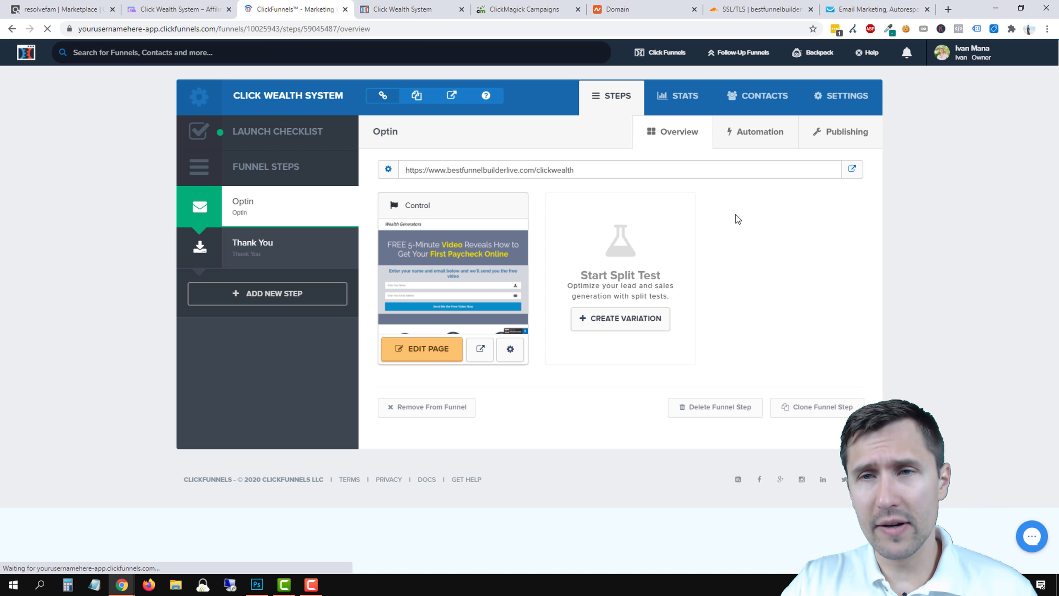
left_click(857, 9)
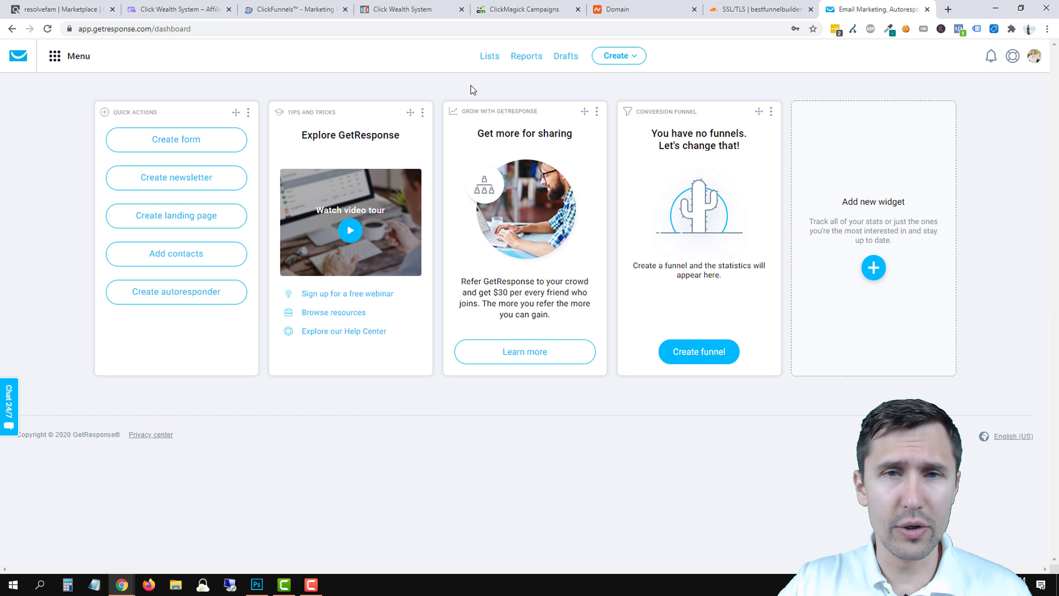
Create the list click_wealth_system_12 after the names click_wealth_system and click_wealth_system_ are rejected.
left_click(486, 57)
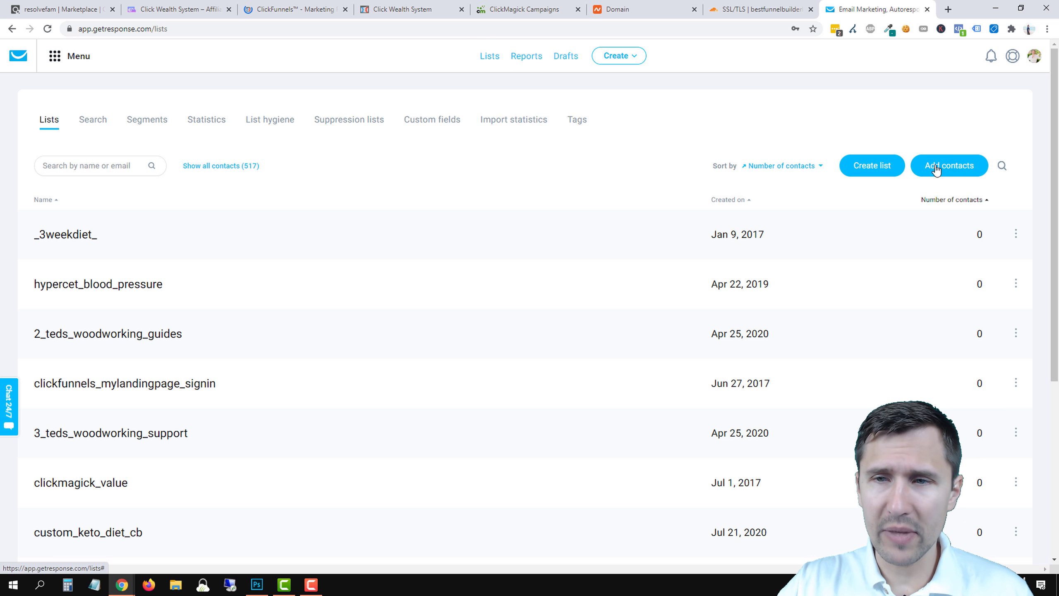
left_click(876, 166)
left_click(457, 168)
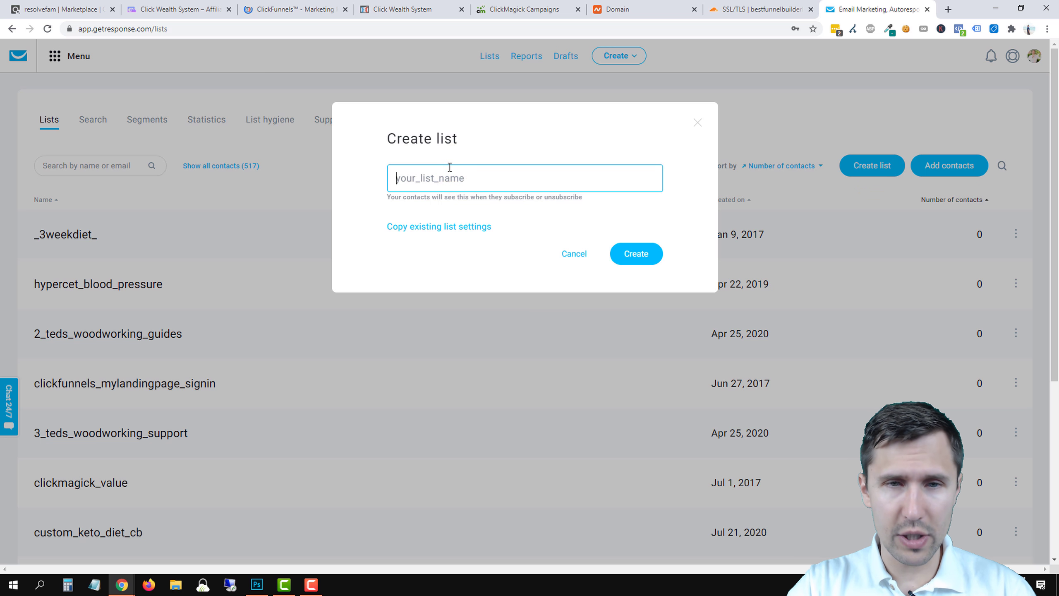
type("click_wealth")
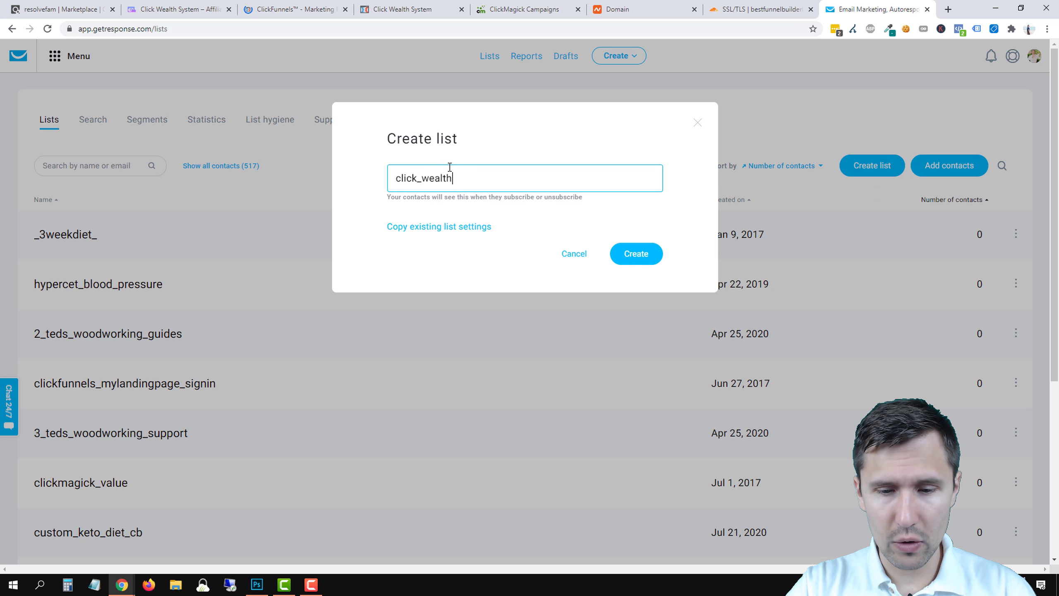
type("_syste")
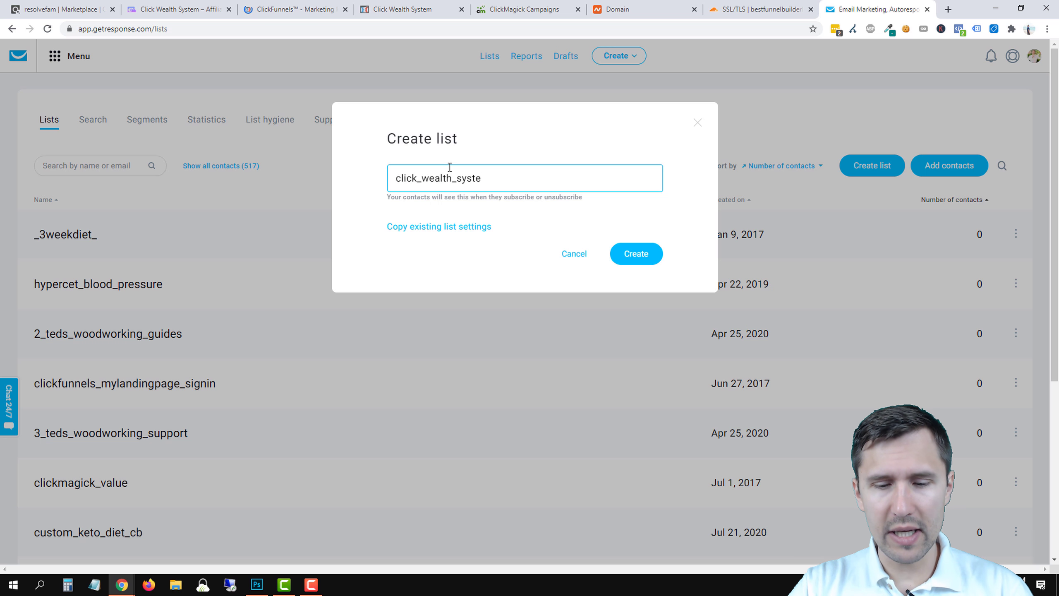
type("m")
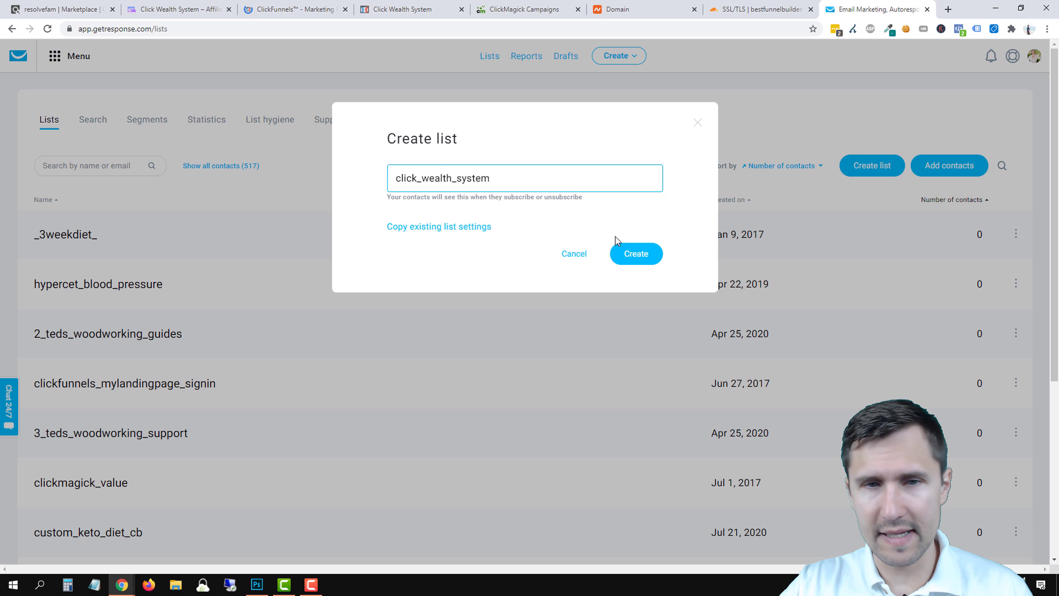
left_click(628, 246)
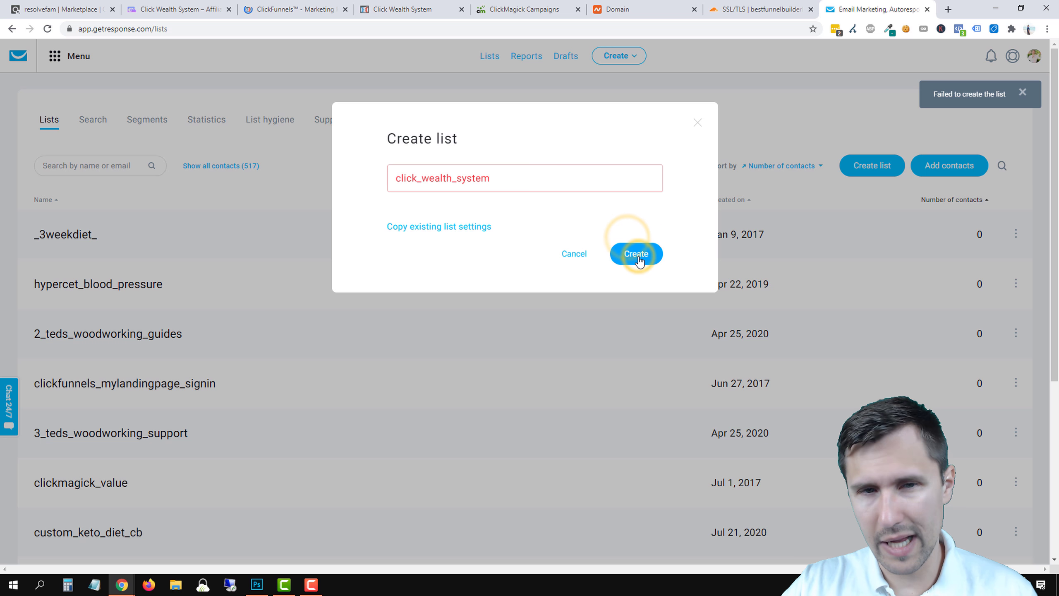
left_click(500, 178)
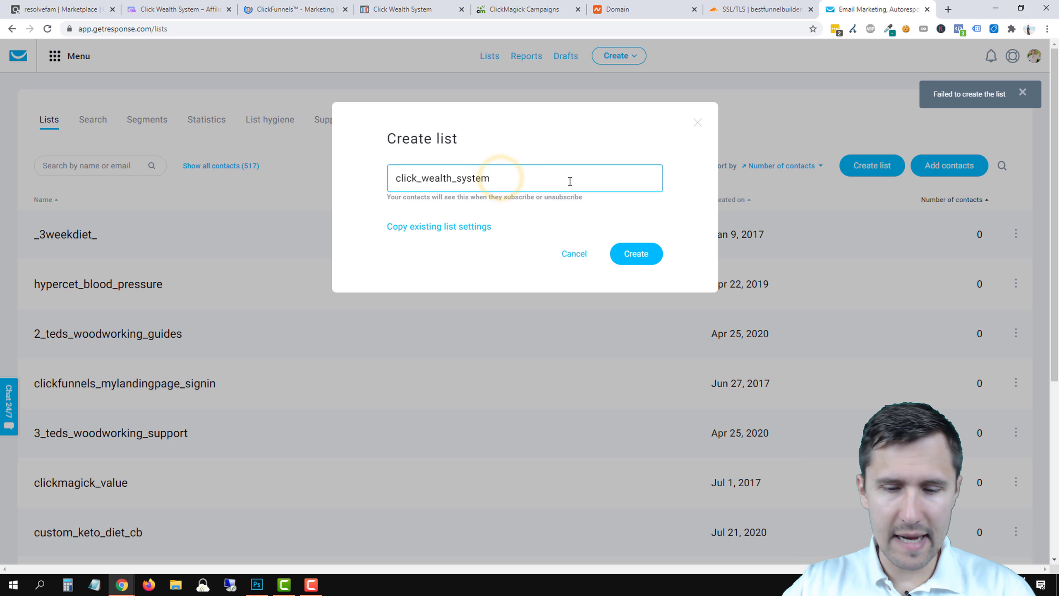
type("_1")
left_click(640, 251)
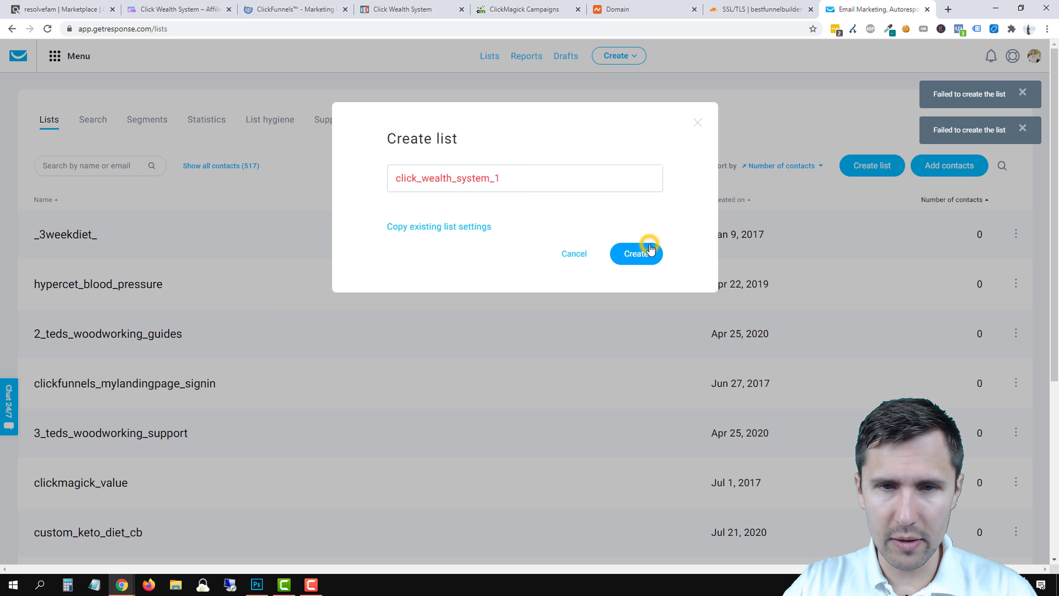
left_click(566, 187)
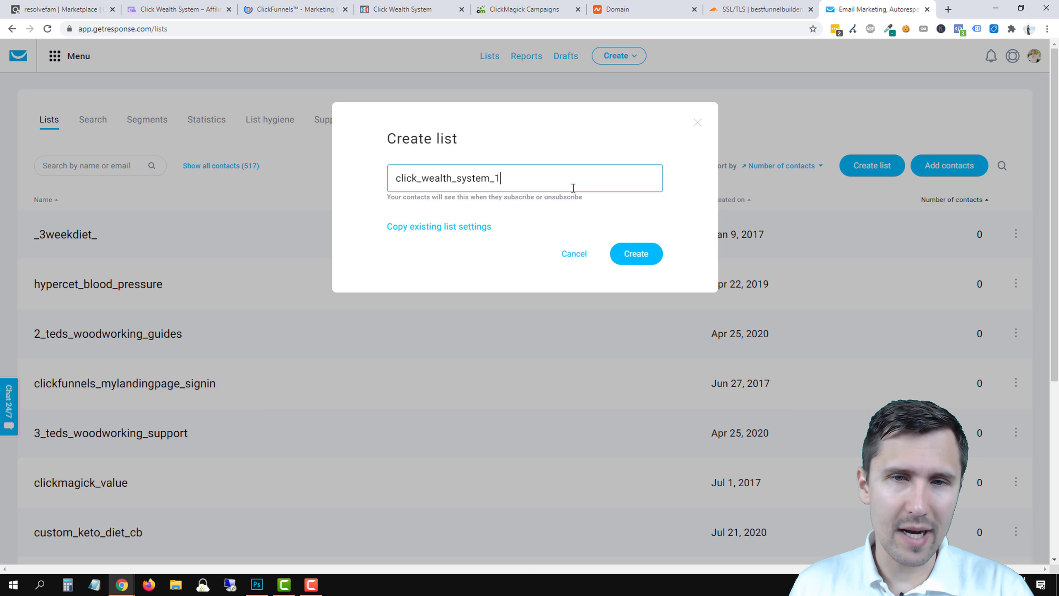
type("2")
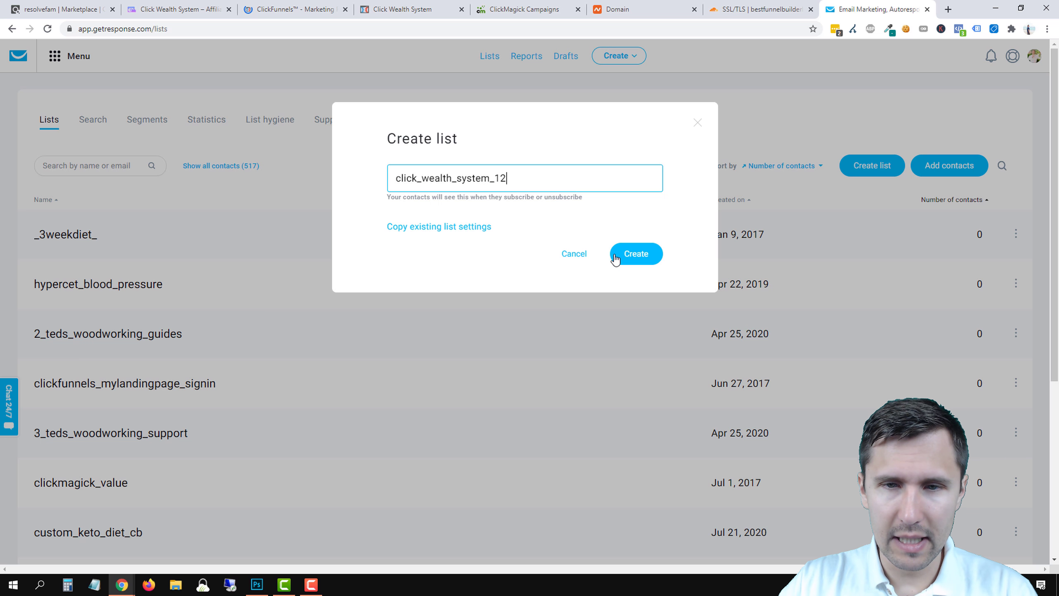
left_click(638, 253)
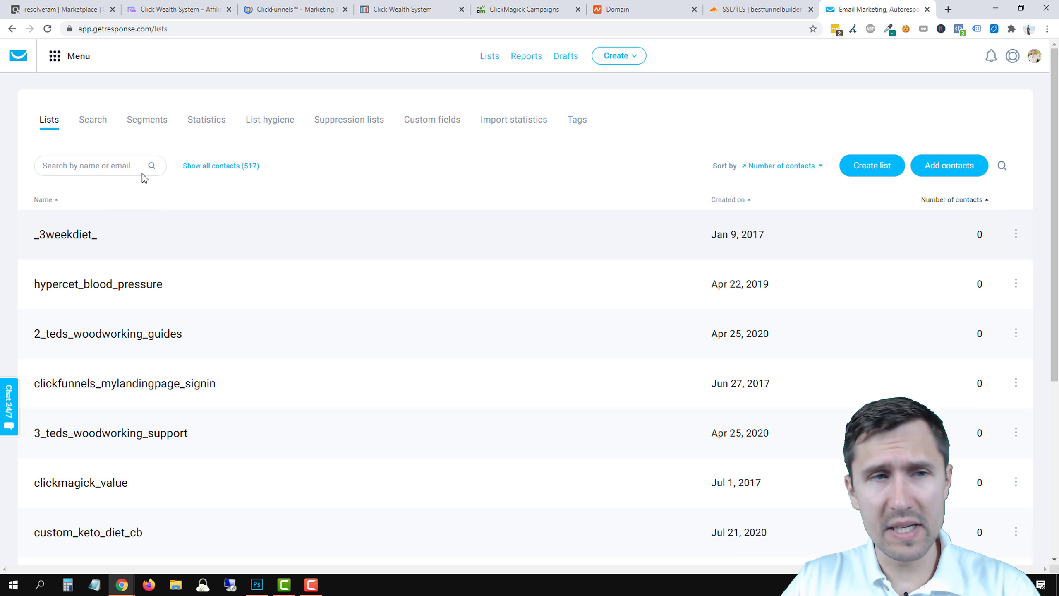
Filter autoresponders to click_wealth_system_12 only, finding none, and start a new autoresponder.
left_click(62, 58)
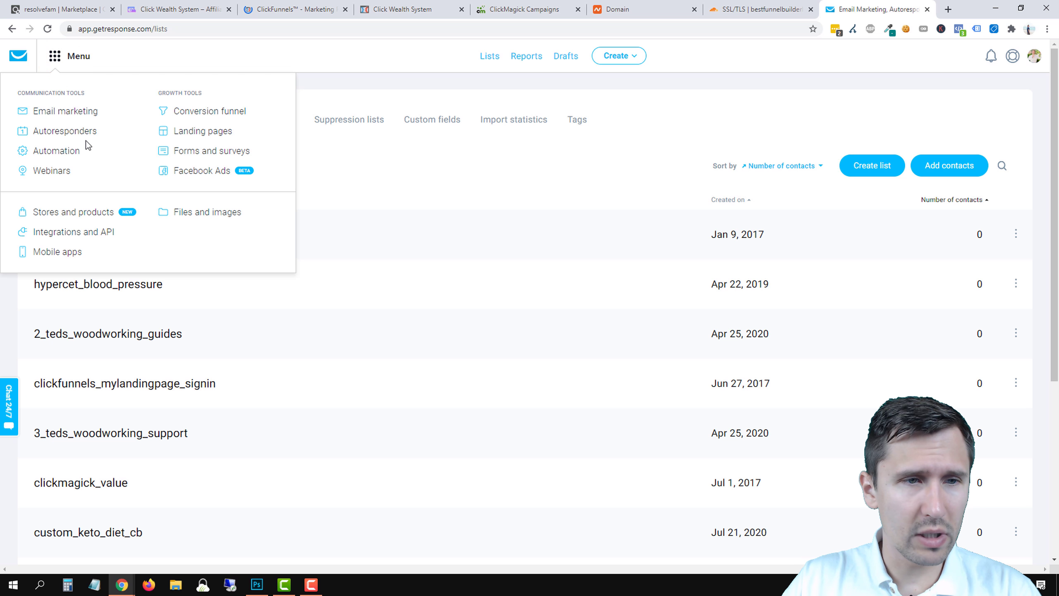
left_click(77, 134)
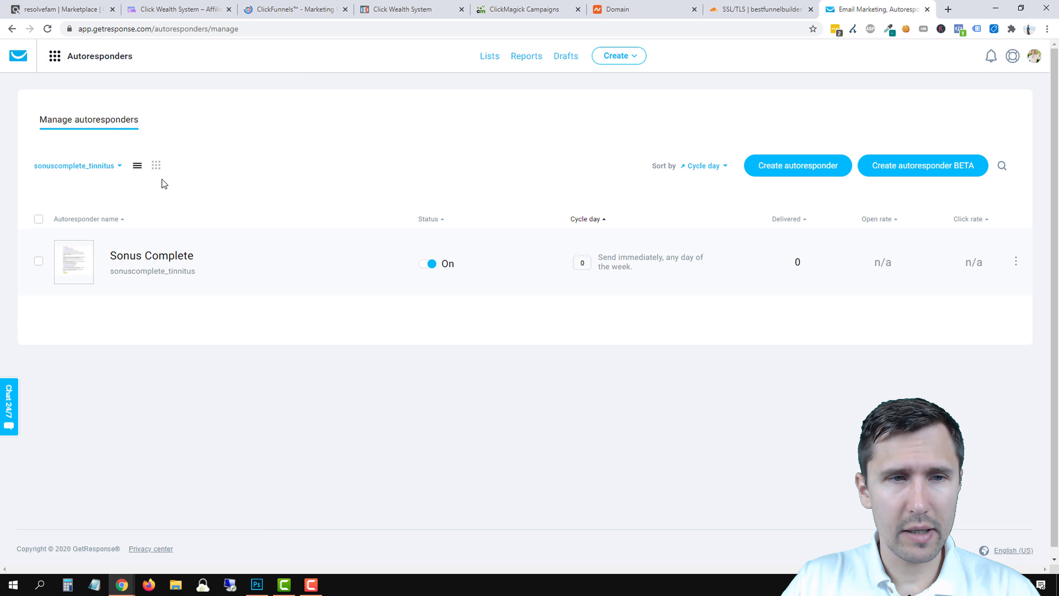
left_click(102, 165)
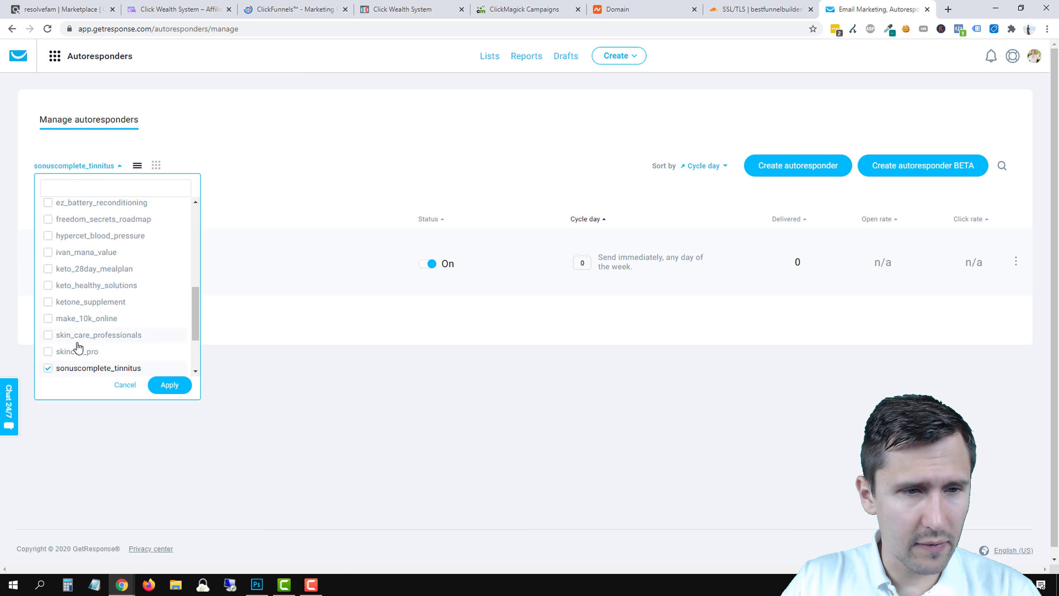
left_click(63, 369)
scroll(71, 334, "up", 3)
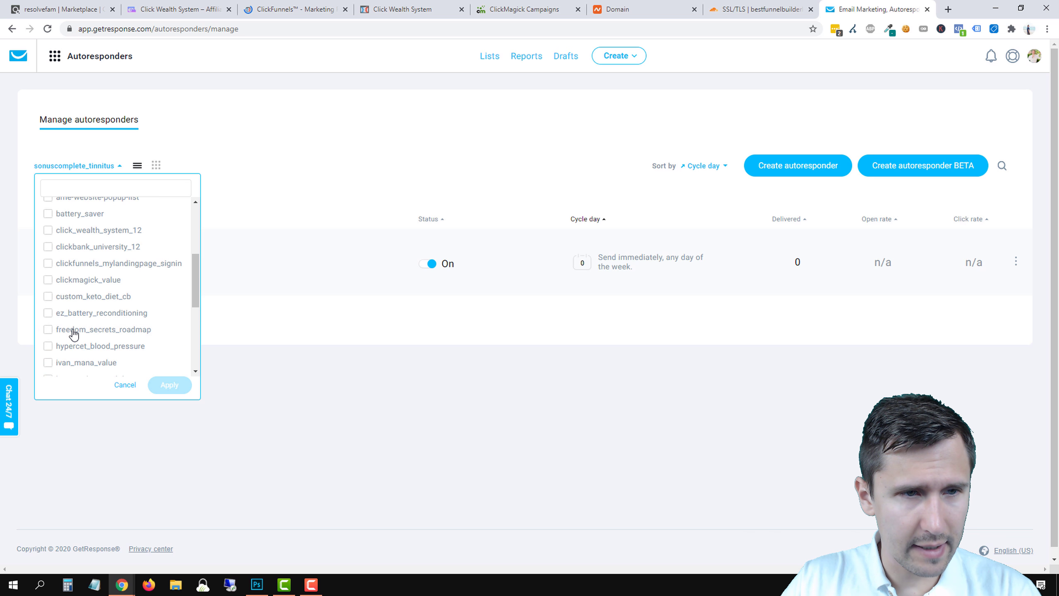
scroll(106, 329, "up", 1)
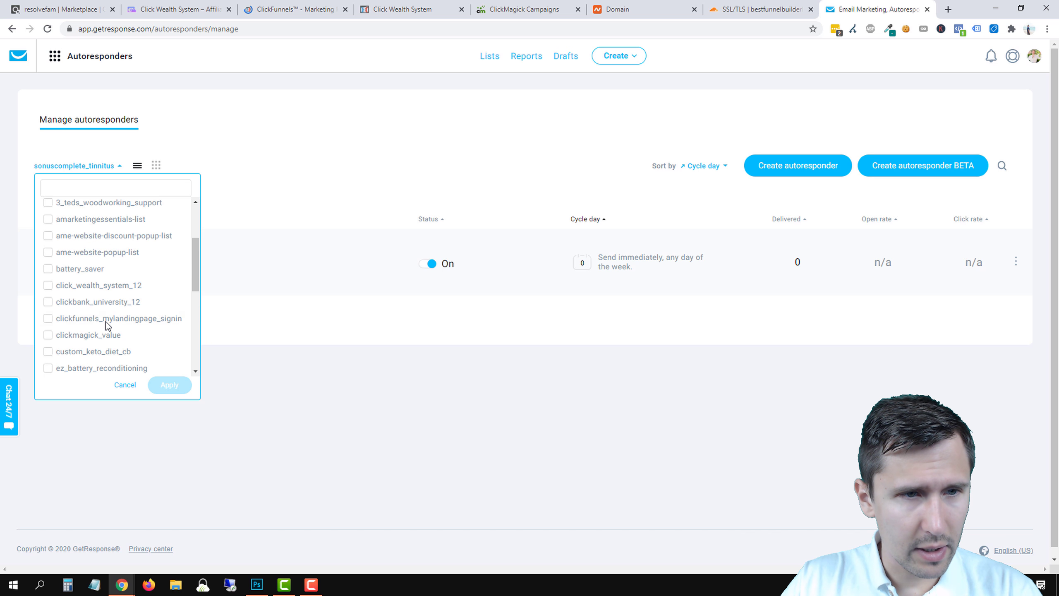
left_click(64, 285)
left_click(170, 383)
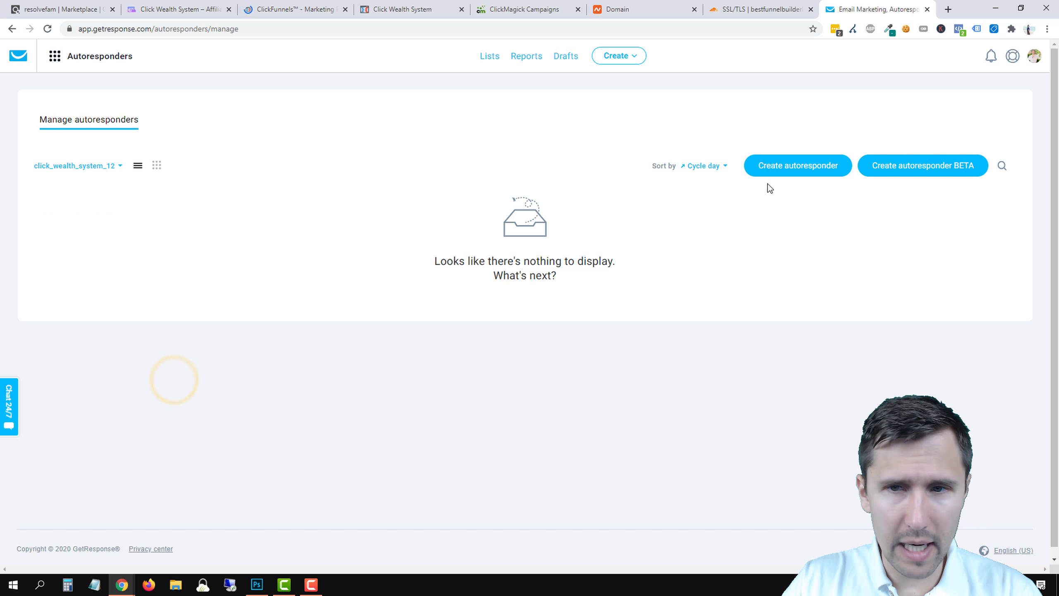
left_click(785, 167)
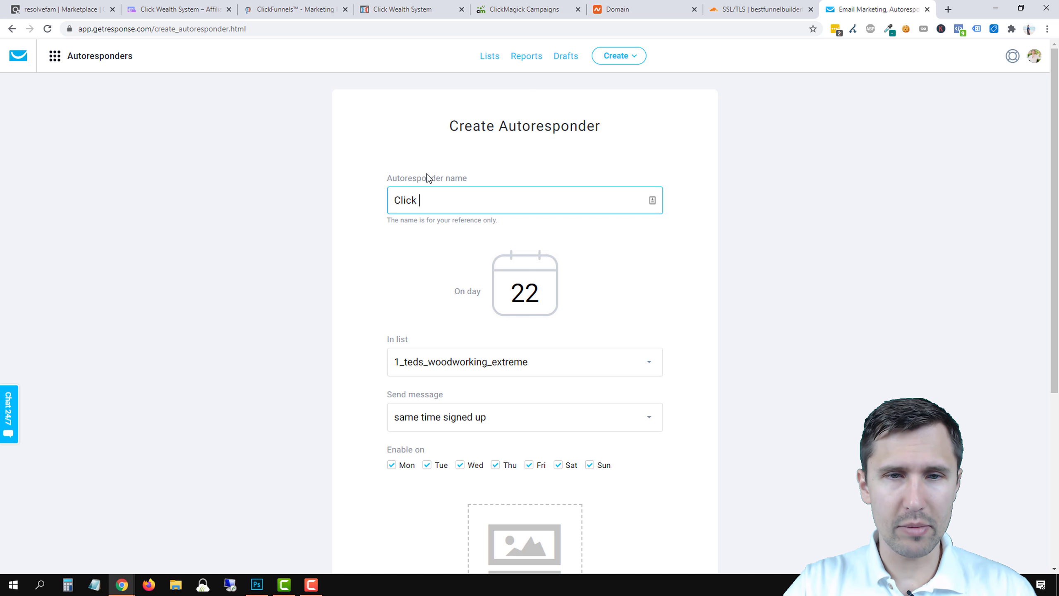
Name the autoresponder 'Click Wealth System - Day 0' and set its send day to 0.
type("ealth System ")
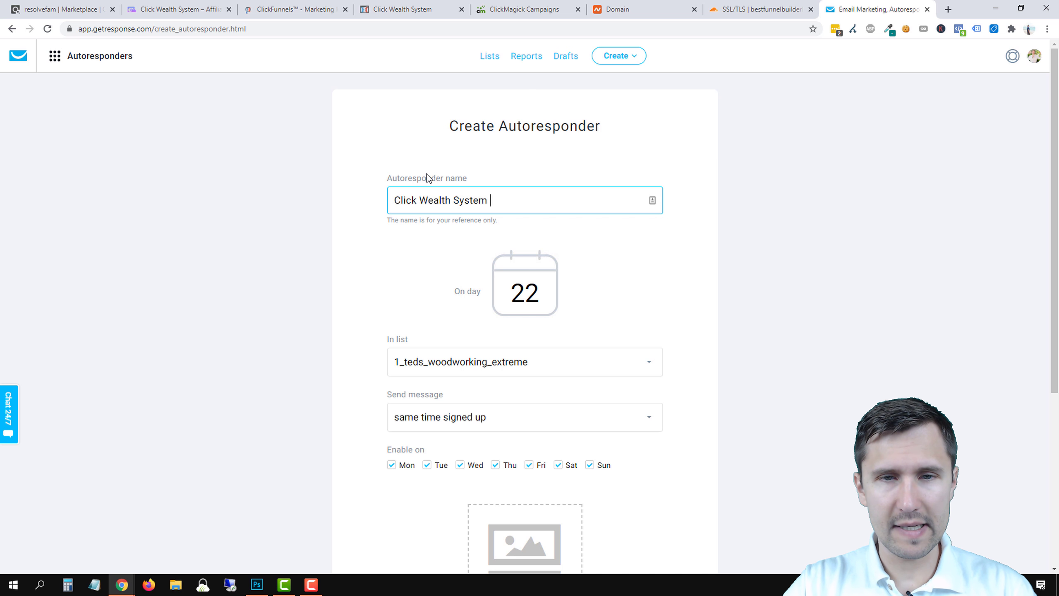
type("- Day 0")
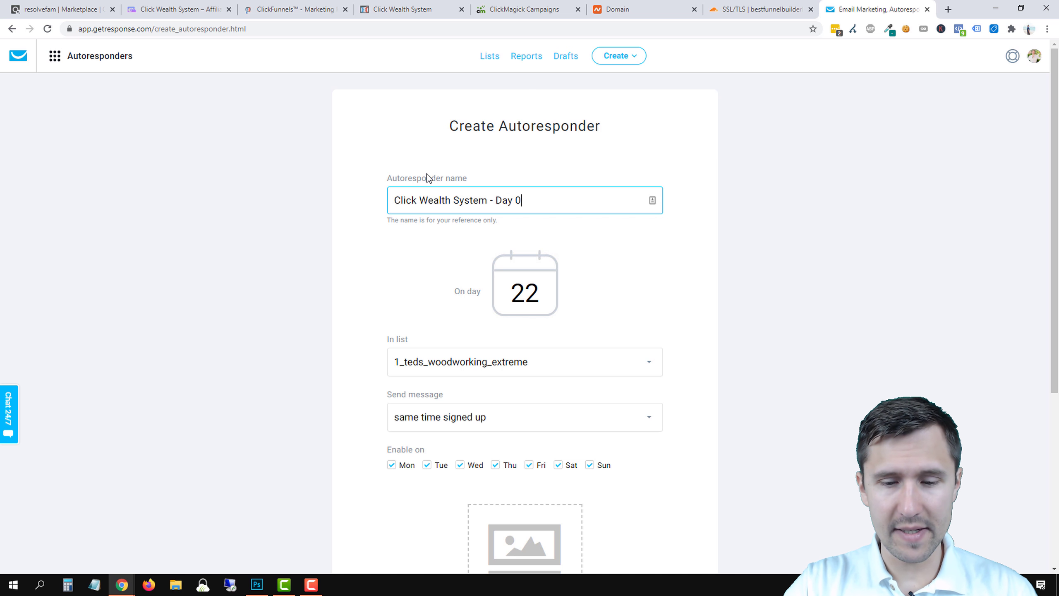
double_click(527, 298)
type("0")
Assign the autoresponder to the click_wealth_system_12 list and start a new email for it.
scroll(302, 304, "down", 1)
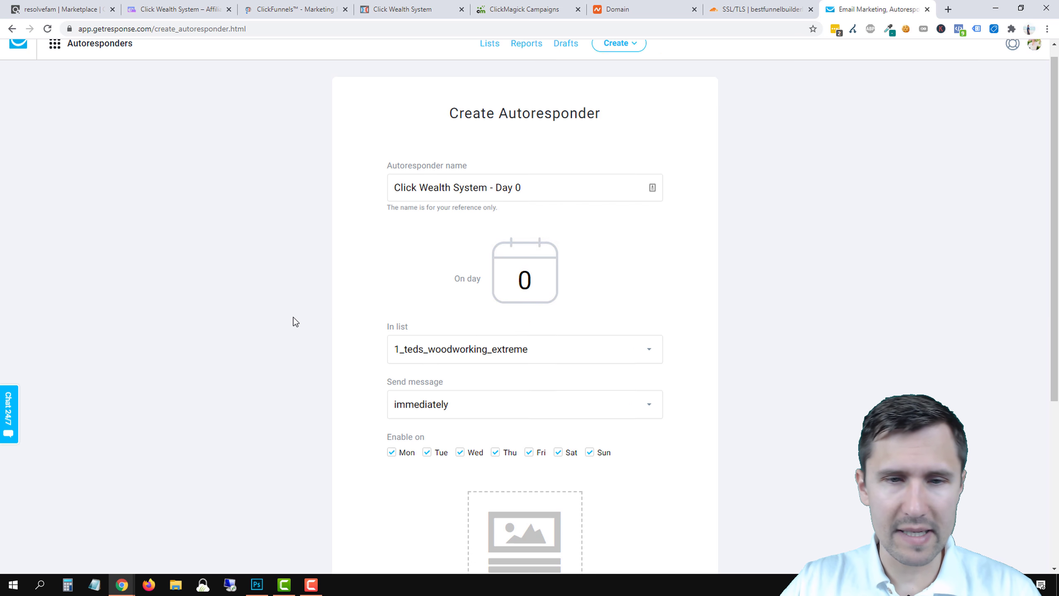
scroll(296, 321, "down", 2)
left_click(425, 251)
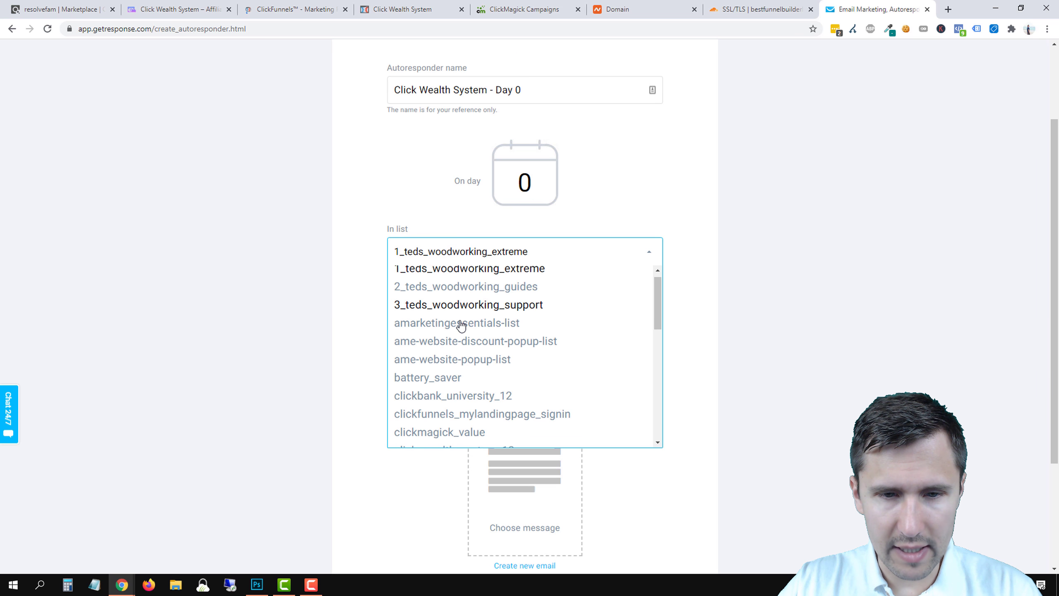
scroll(461, 325, "down", 1)
left_click(433, 402)
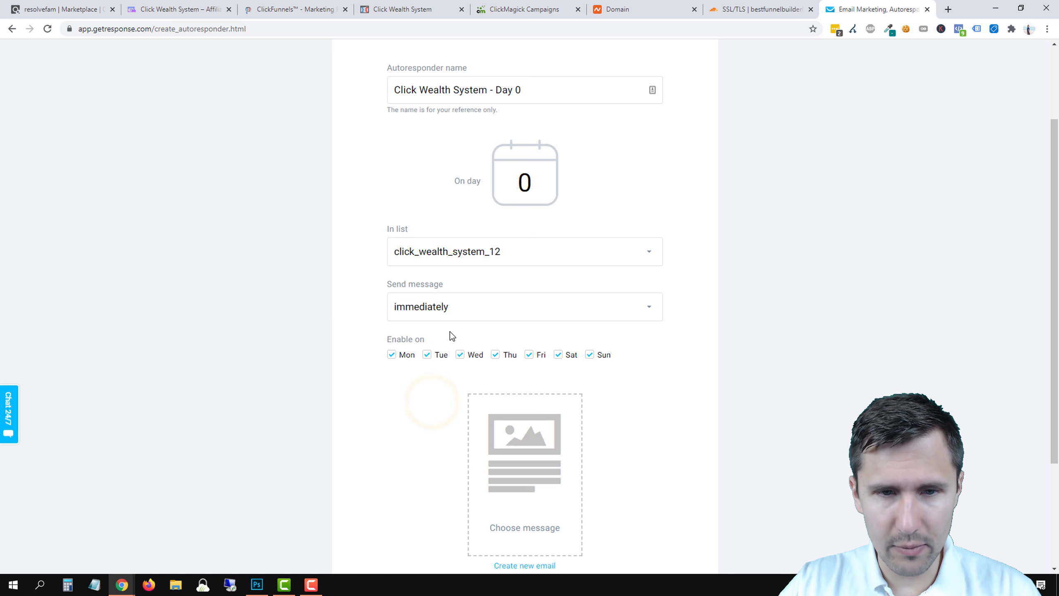
scroll(348, 359, "down", 1)
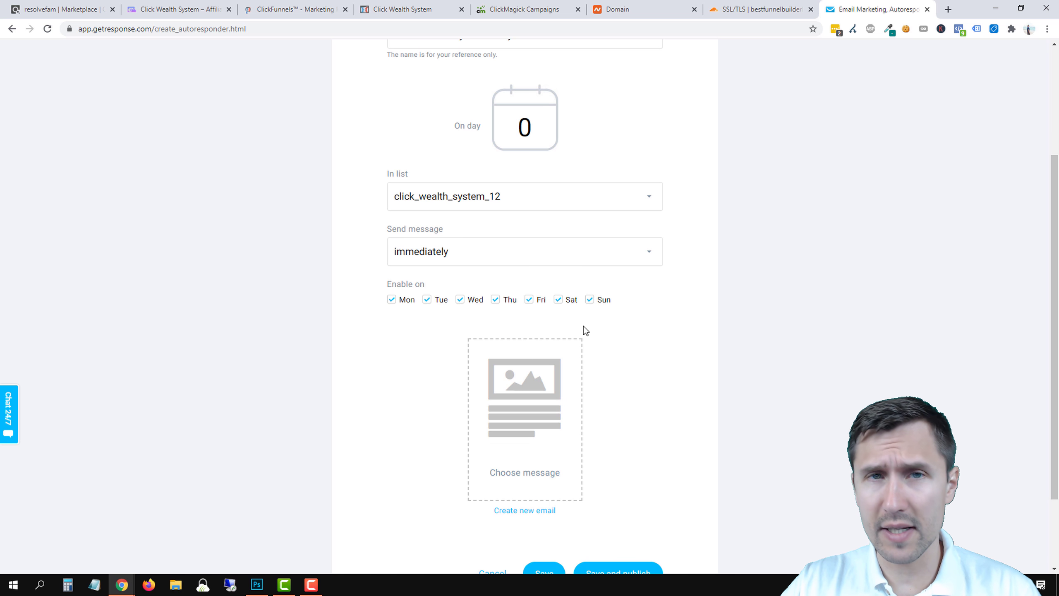
scroll(326, 375, "down", 2)
left_click(539, 410)
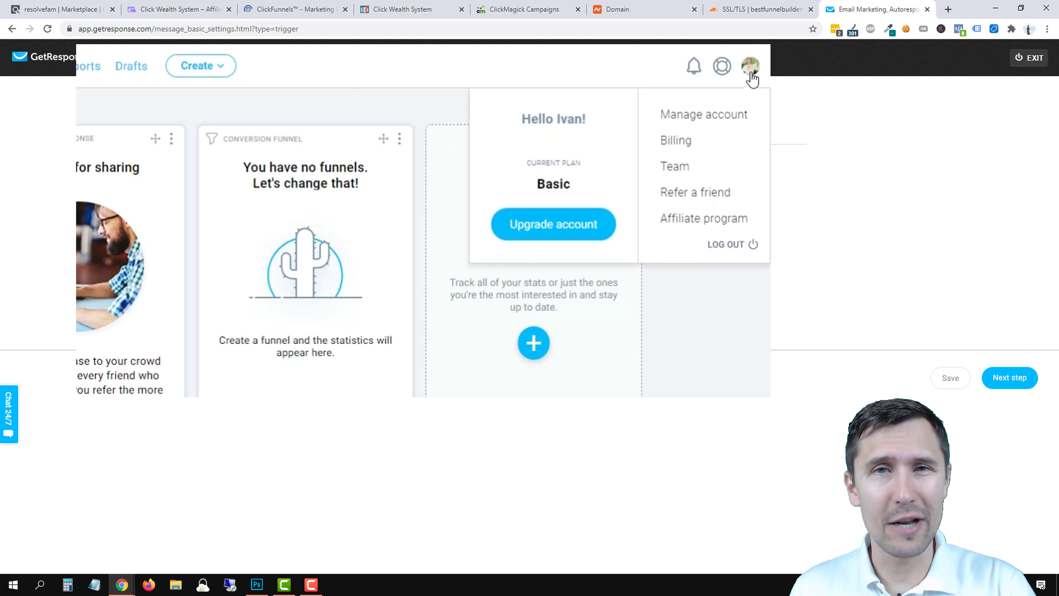
Review the account's sender email addresses and the live Click Wealth System opt-in page.
left_click(707, 120)
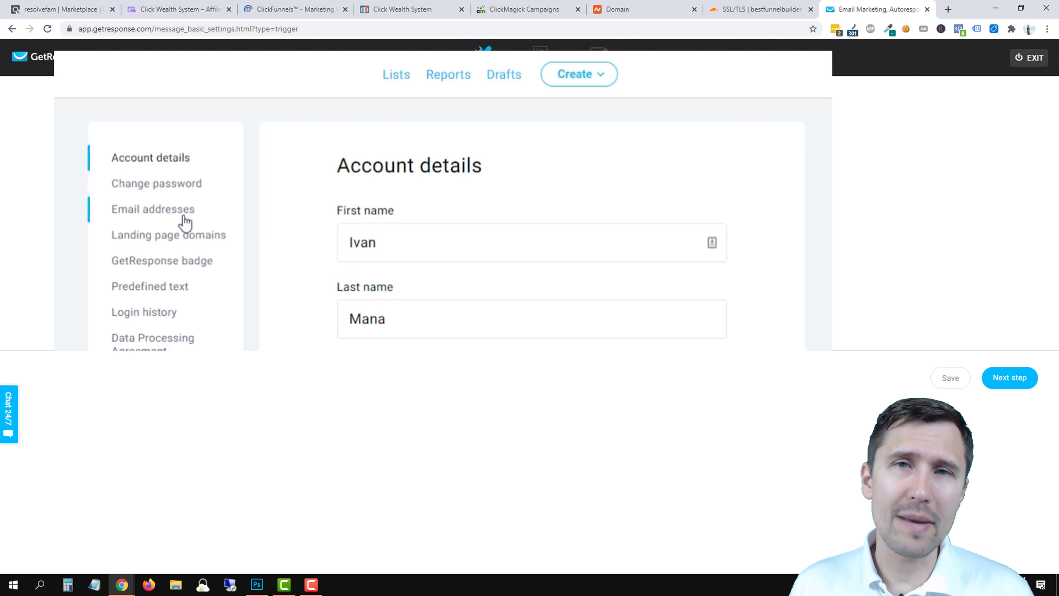
left_click(184, 217)
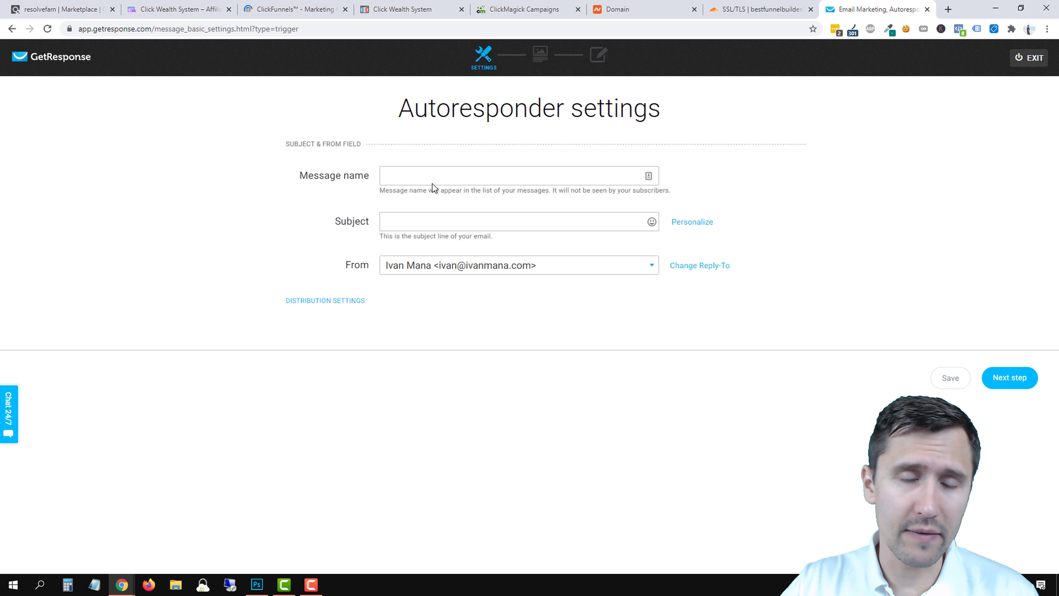
left_click(400, 219)
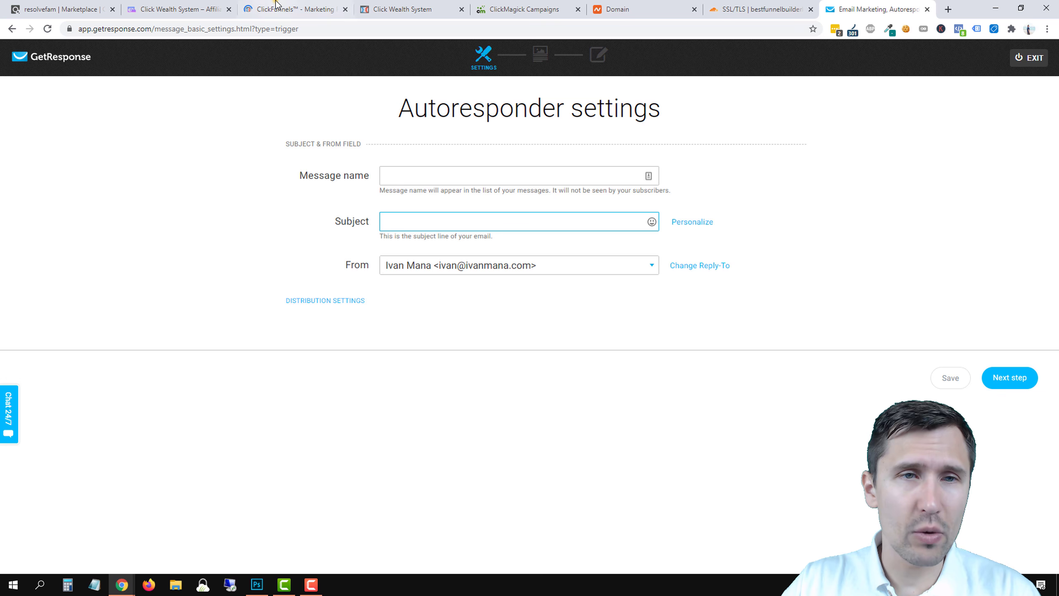
left_click(284, 9)
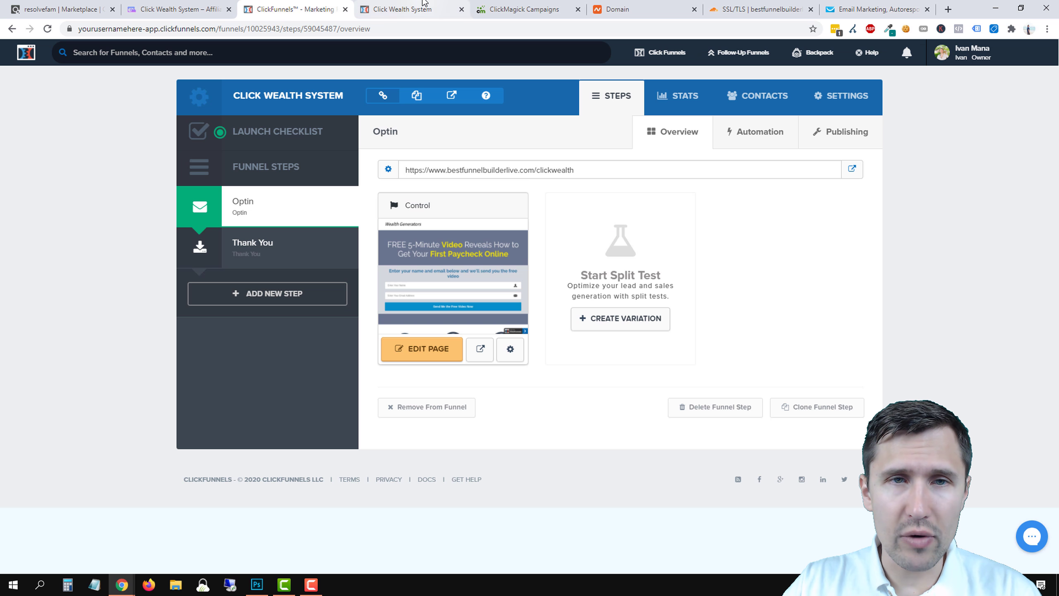
left_click(411, 9)
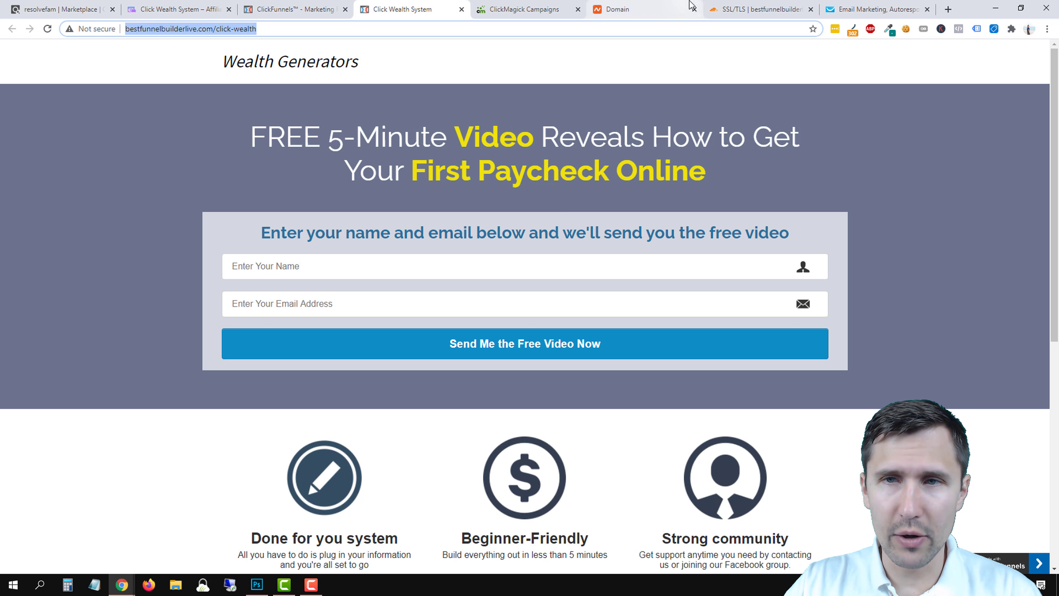
left_click(861, 9)
Write the subject '[[firstname]], here is your free video...' using the first-name personalization field.
type("H")
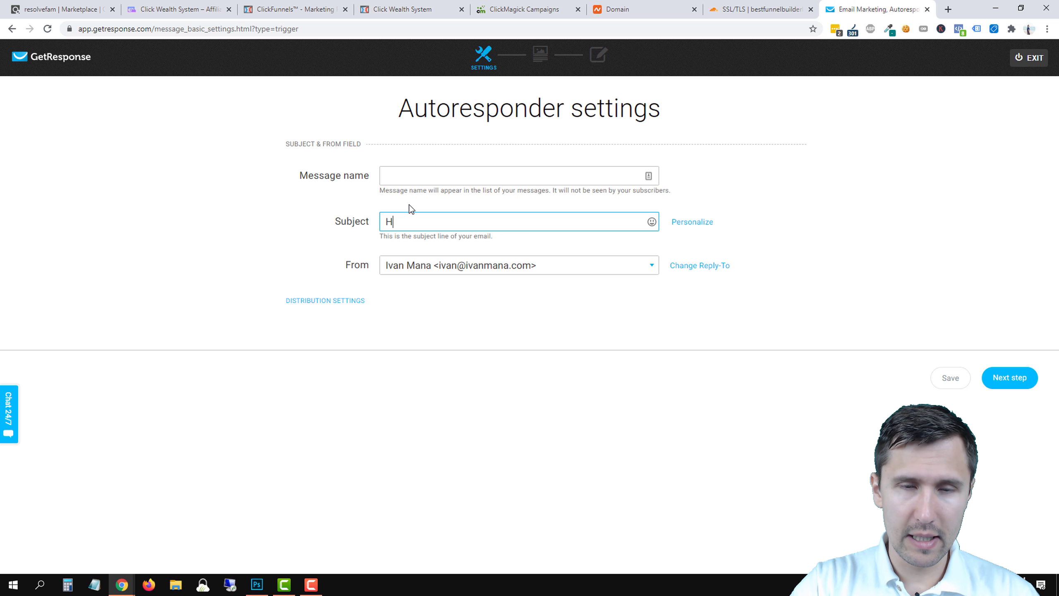
type("ere is your free video...")
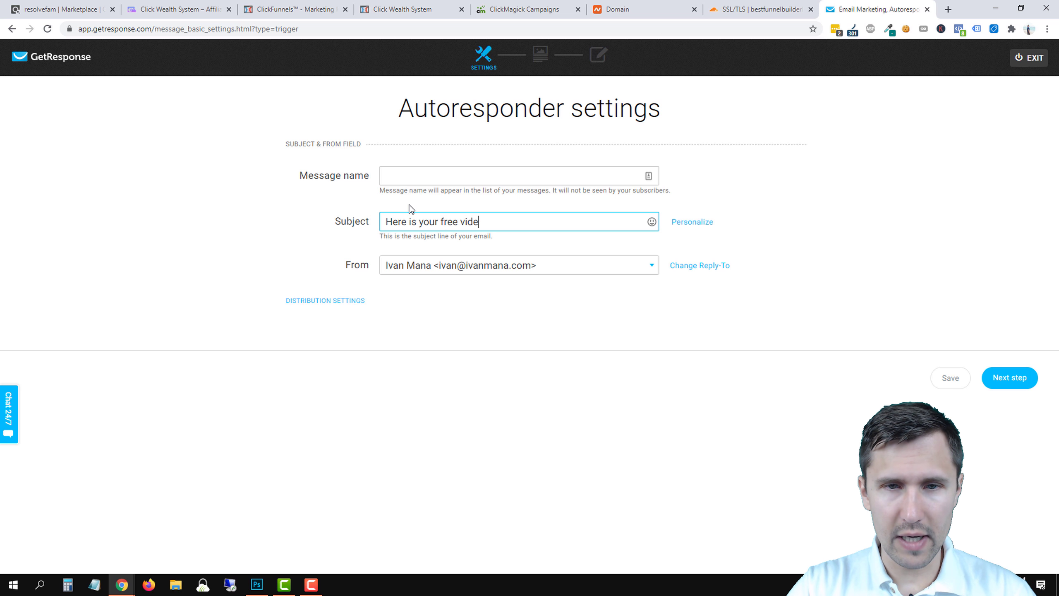
left_click(387, 225)
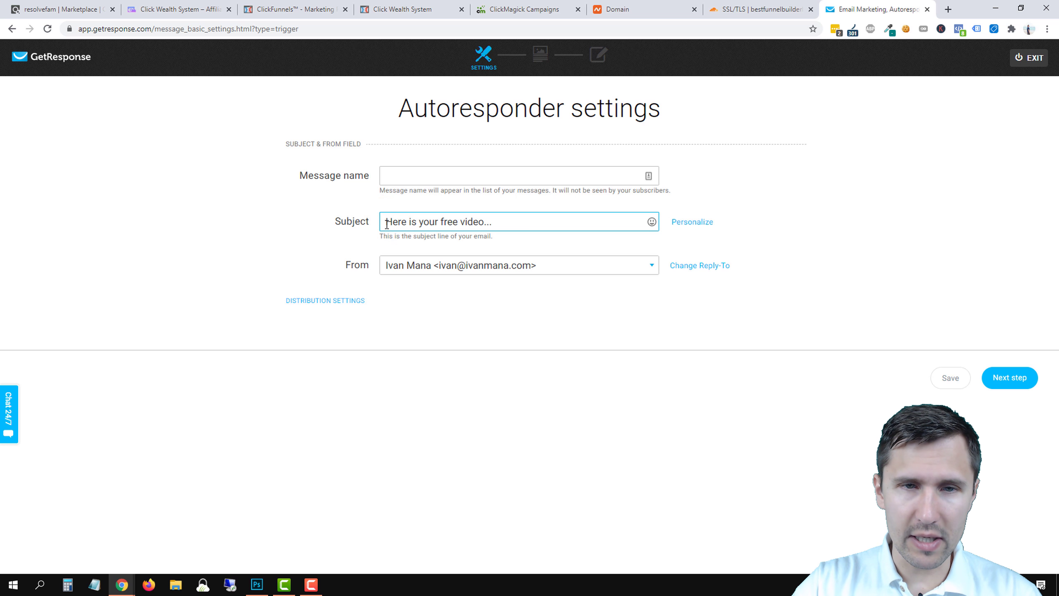
left_click(688, 222)
left_click(688, 222)
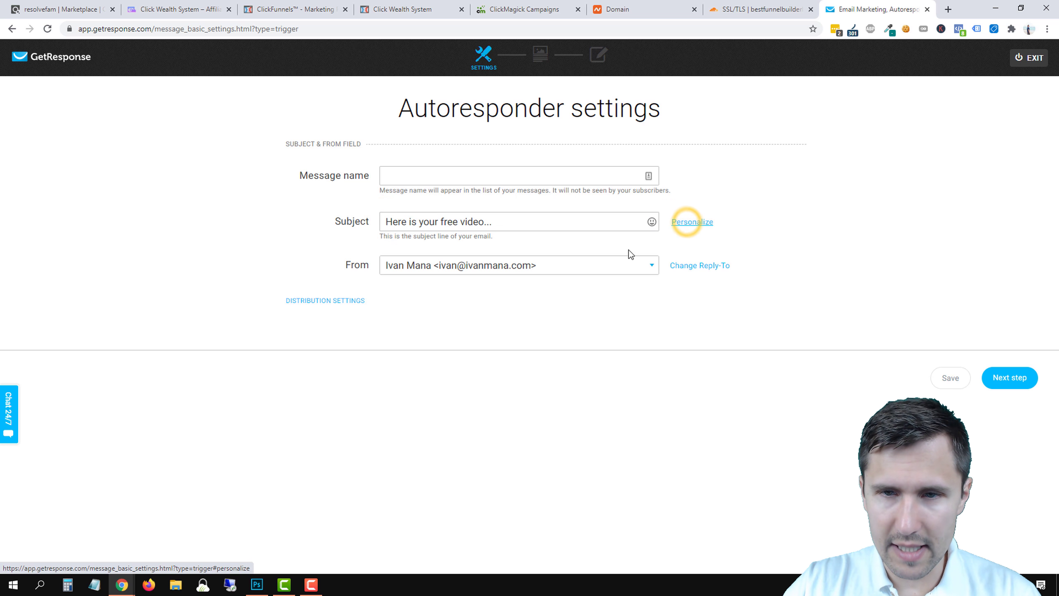
left_click(703, 223)
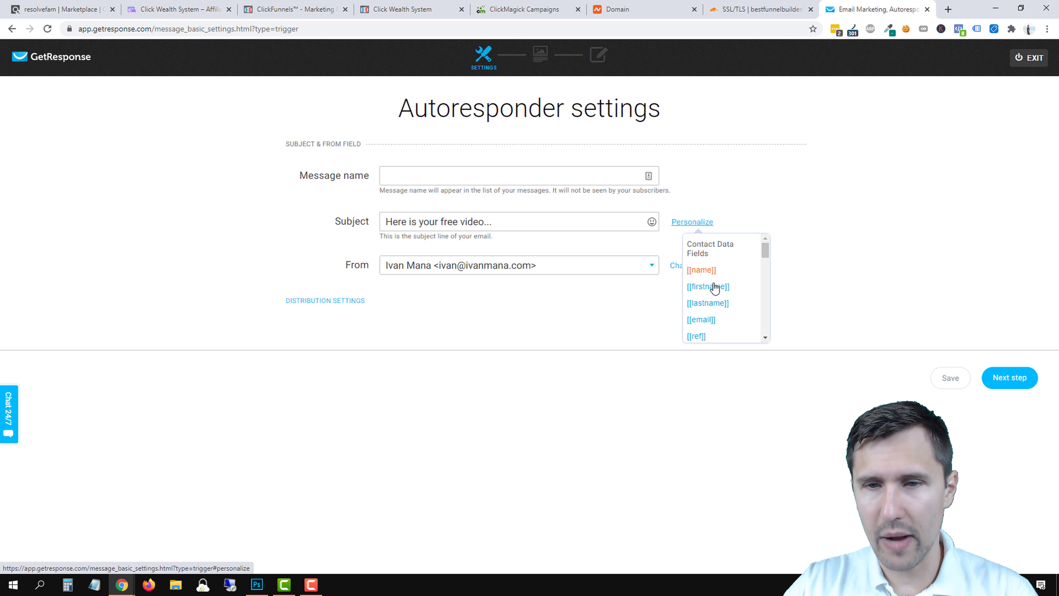
left_click(698, 289)
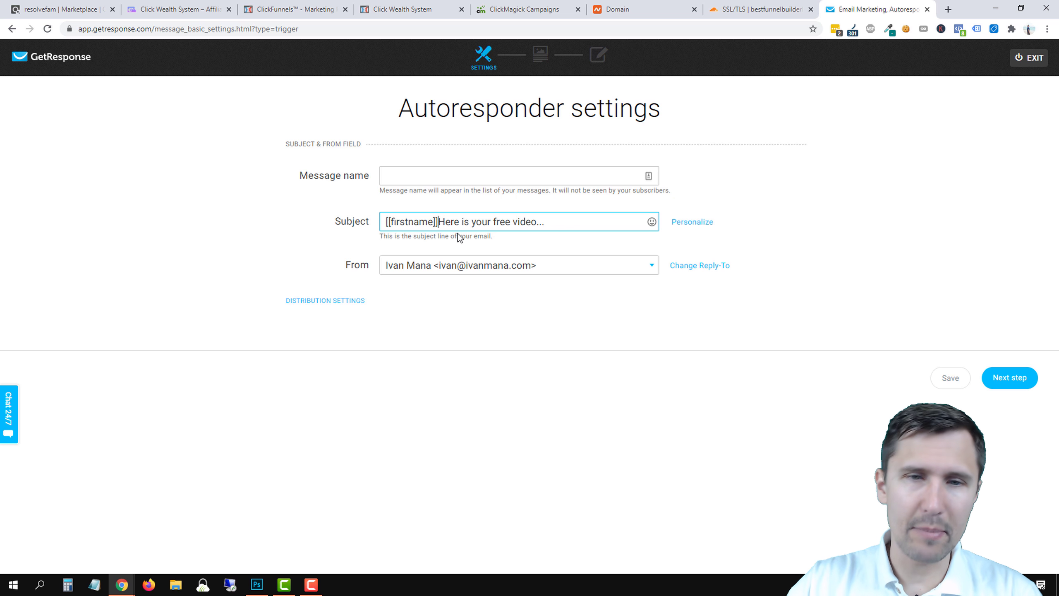
type(",")
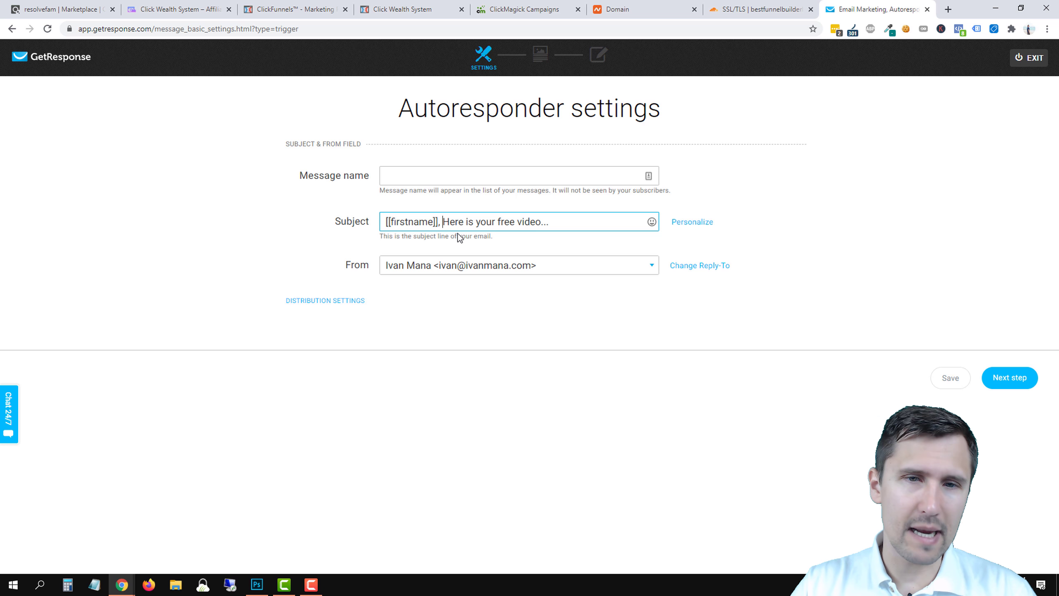
key("Delete")
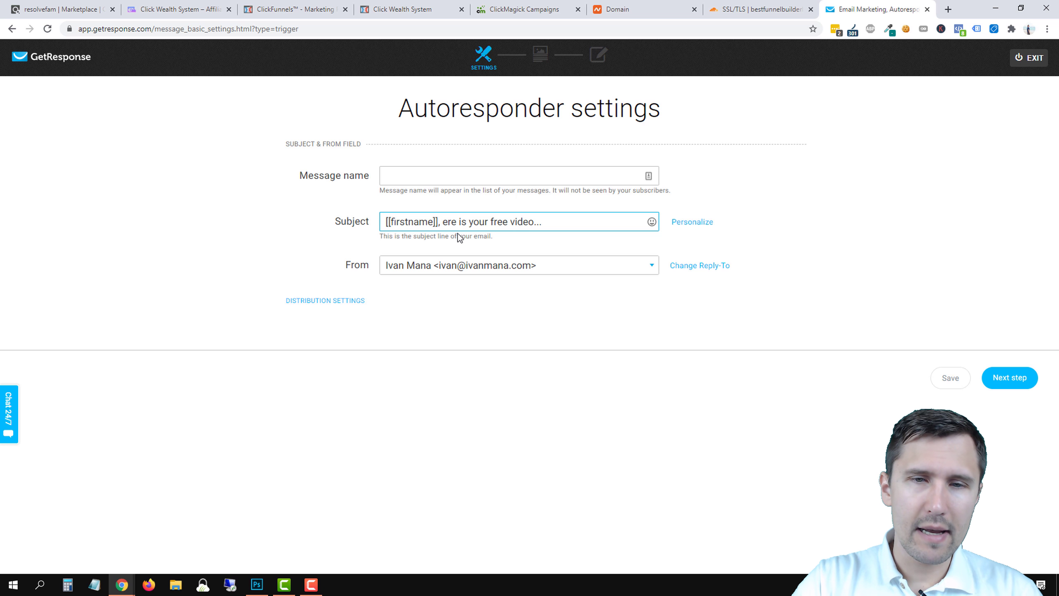
type("h")
left_click(597, 222)
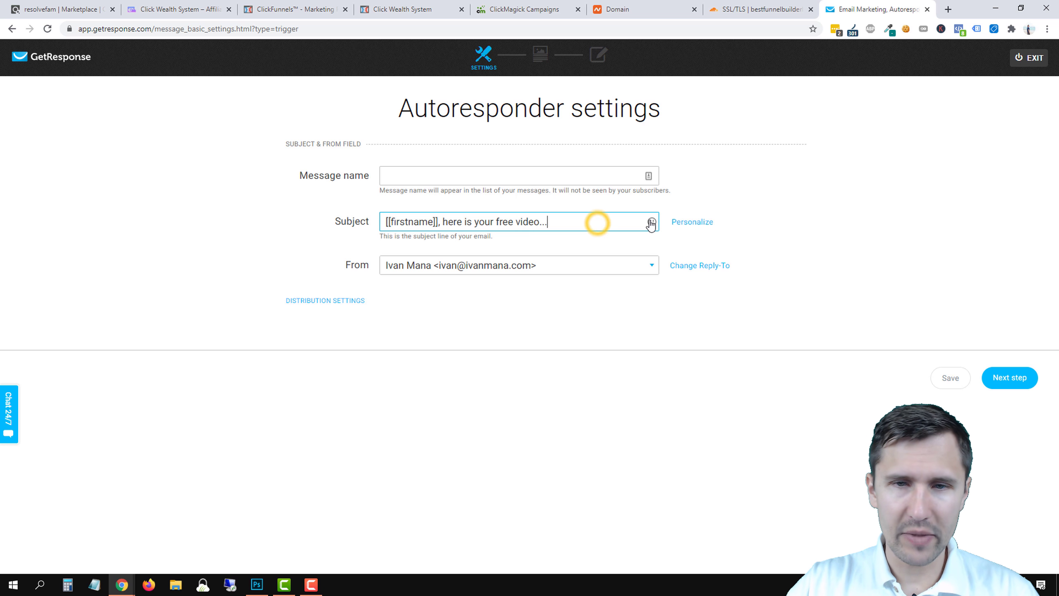
Append a TV emoji to the end of the subject line.
left_click(651, 224)
left_click(613, 240)
type("v")
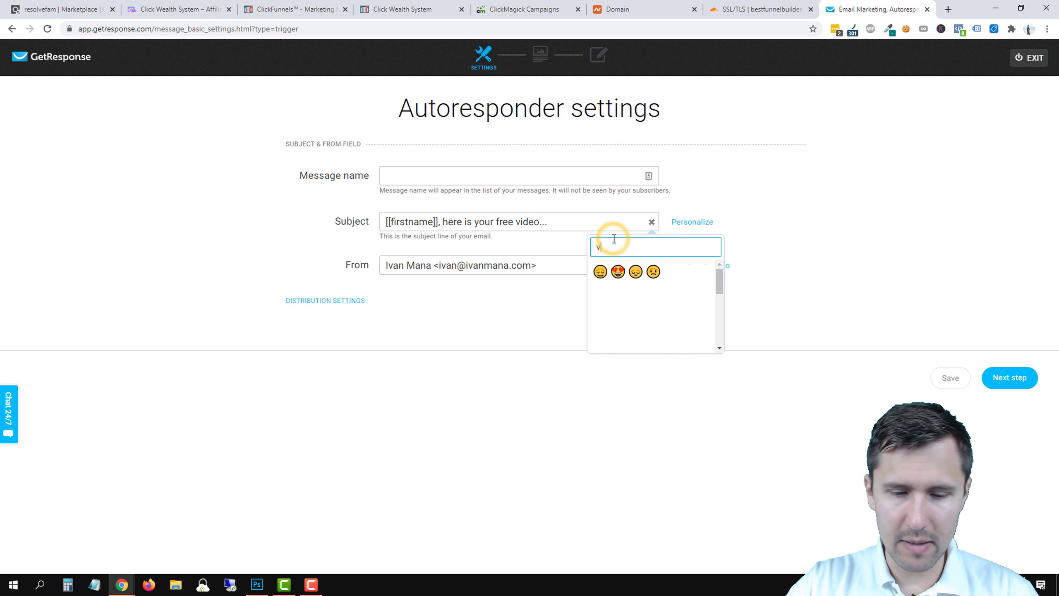
type("ide")
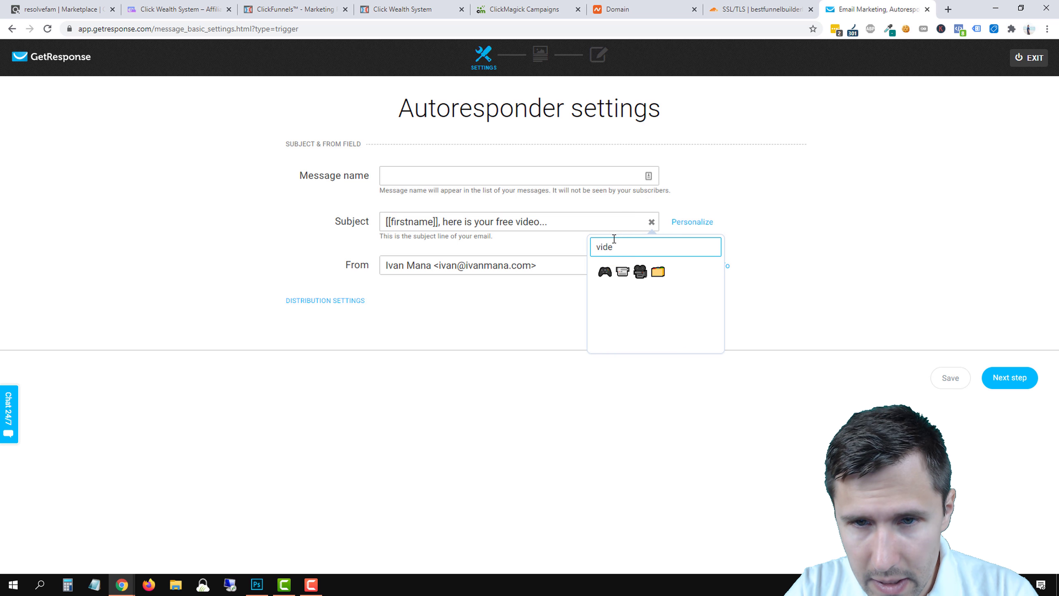
key("BackSpace")
key("BackSpace")
key("BackSpace")
key("BackSpace")
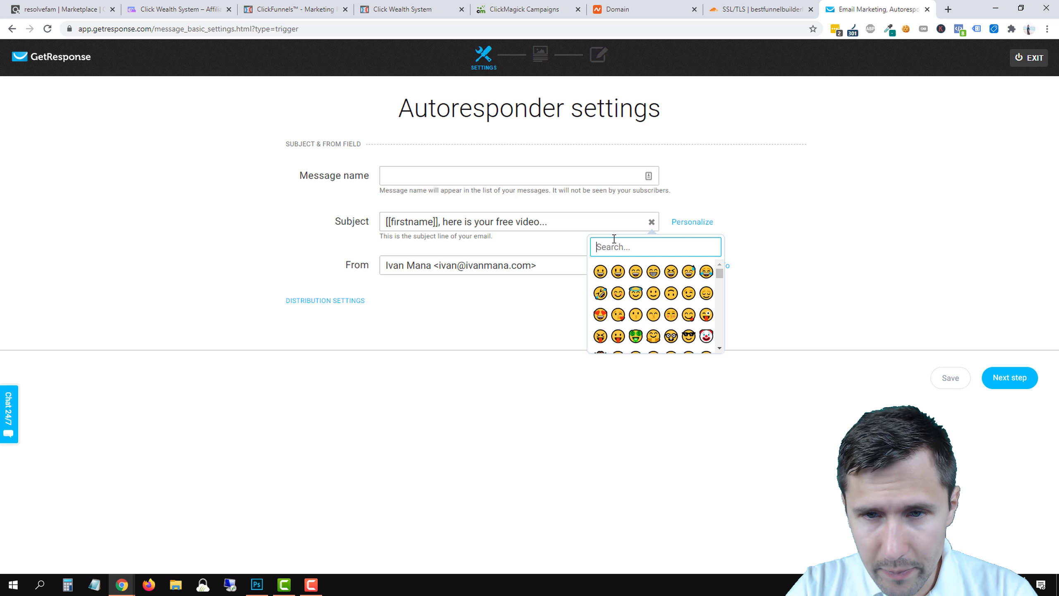
type("tv")
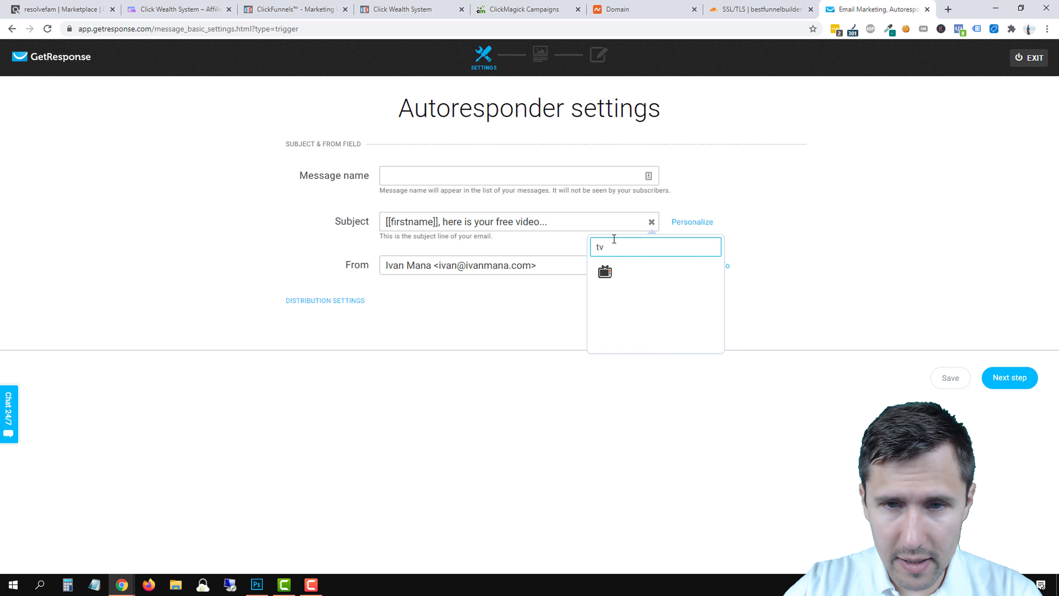
left_click(605, 272)
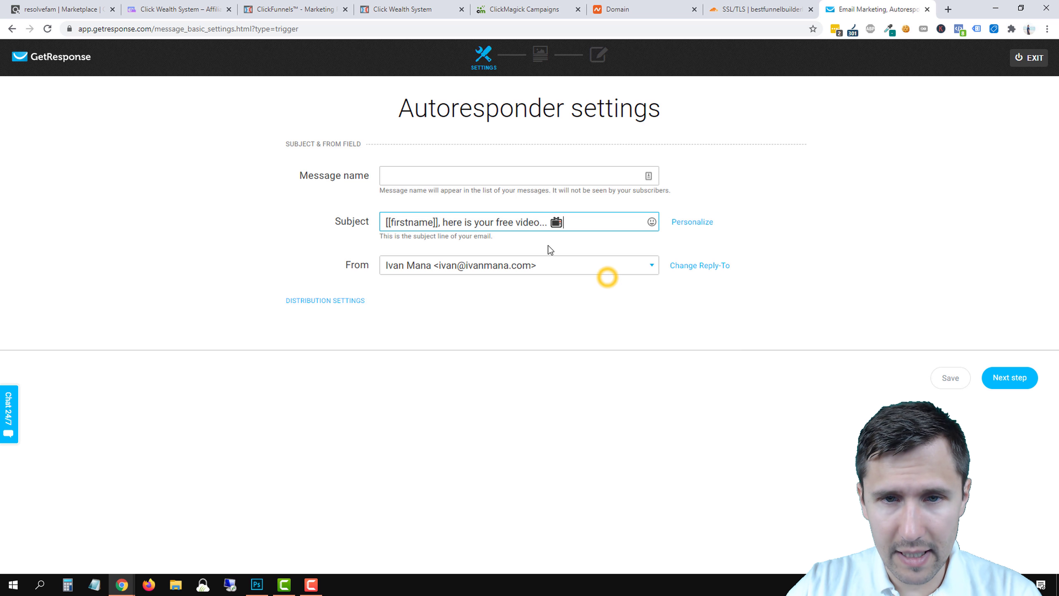
Copy the full subject text into the Message name field.
left_click(473, 229)
triple_click(473, 229)
key("ctrl+c")
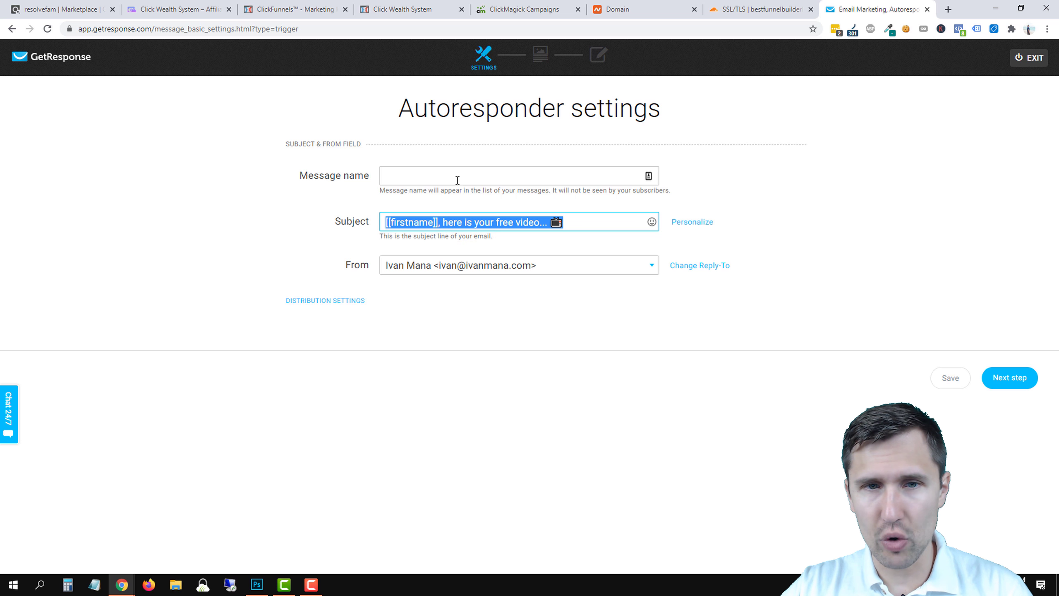
left_click(444, 172)
key("ctrl+v")
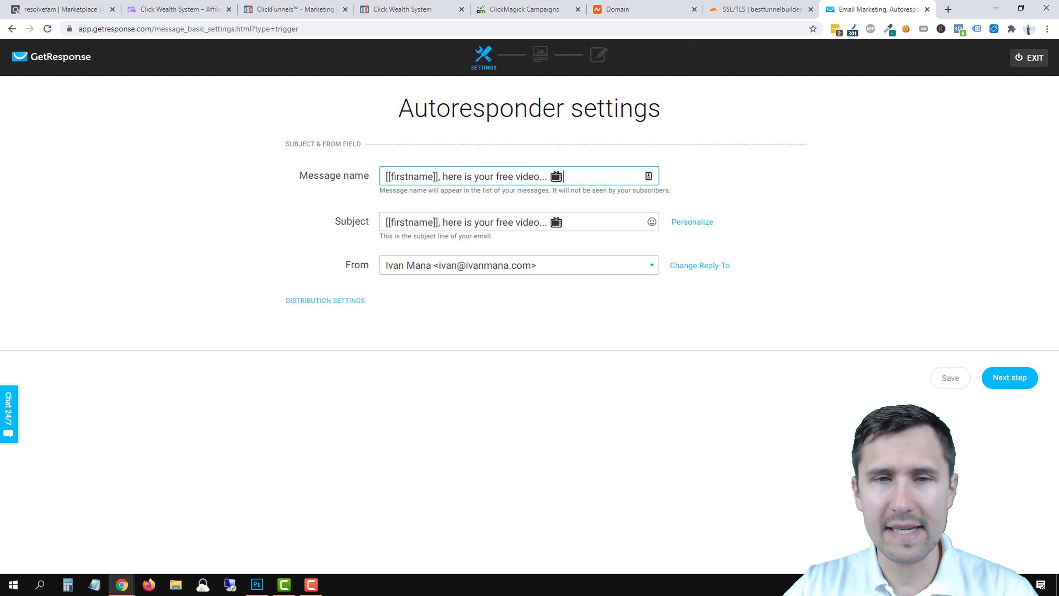
left_click_drag(385, 176, 577, 170)
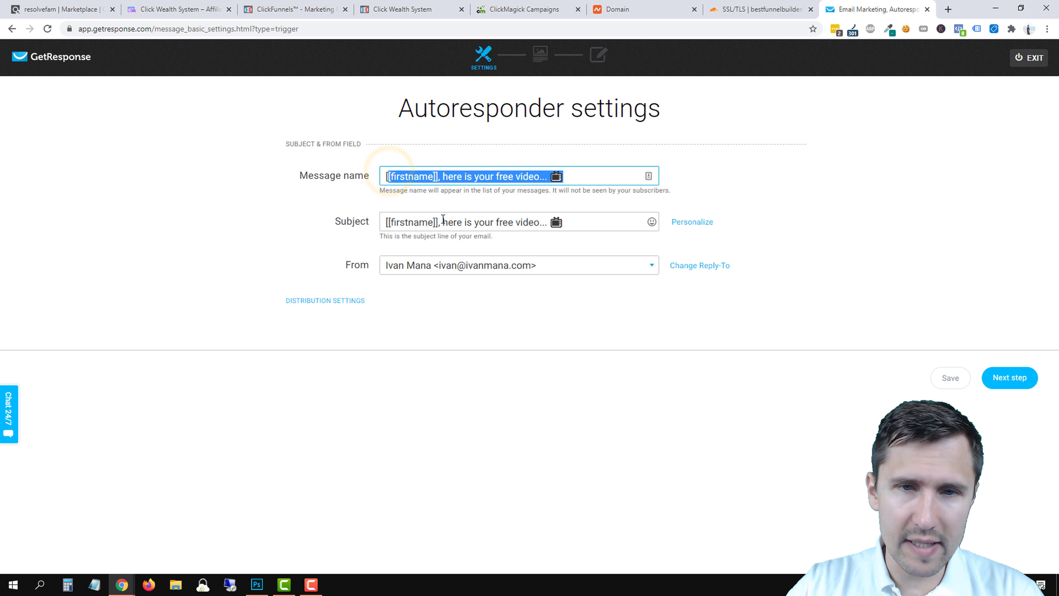
left_click_drag(396, 226, 551, 225)
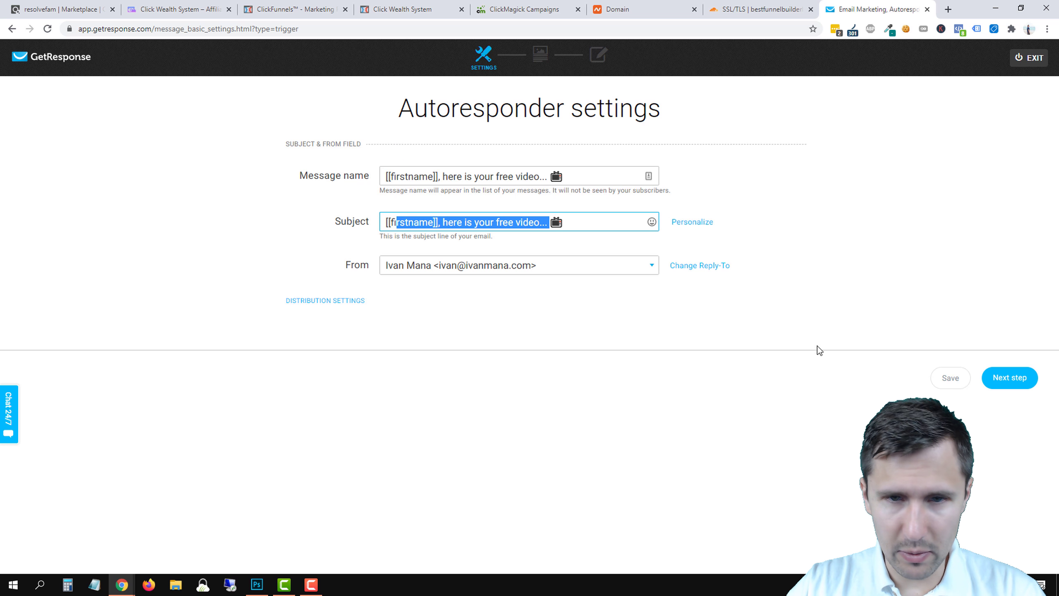
Start the email from a blank template and add a text block.
left_click(1009, 377)
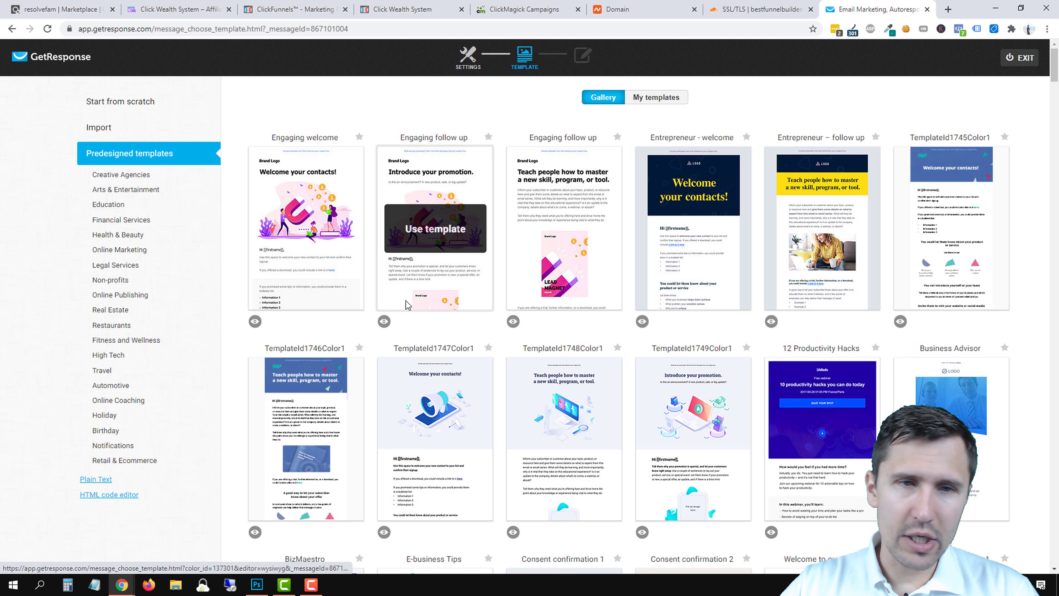
left_click(112, 102)
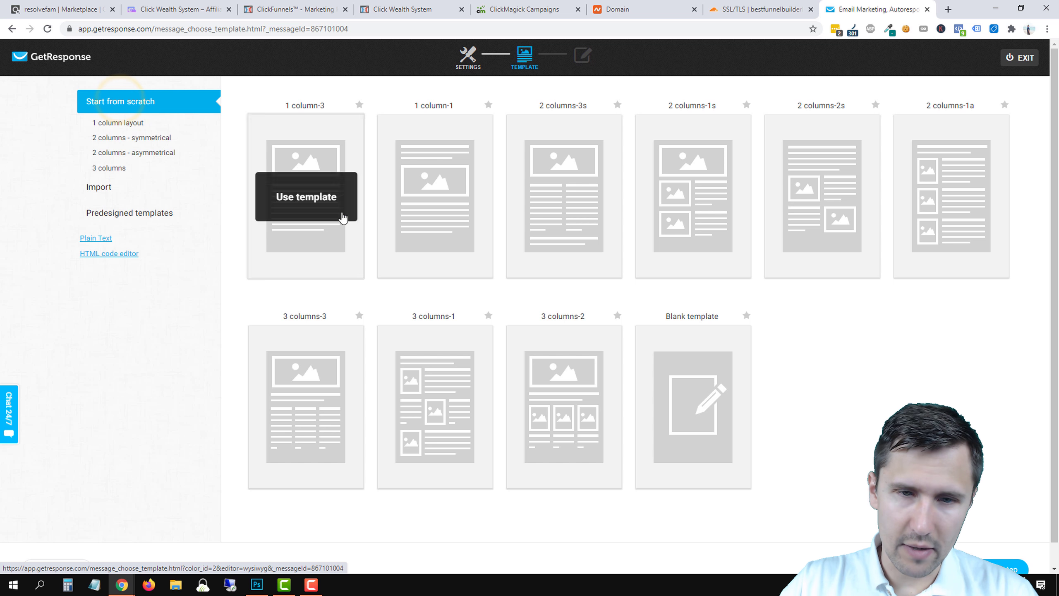
left_click(692, 411)
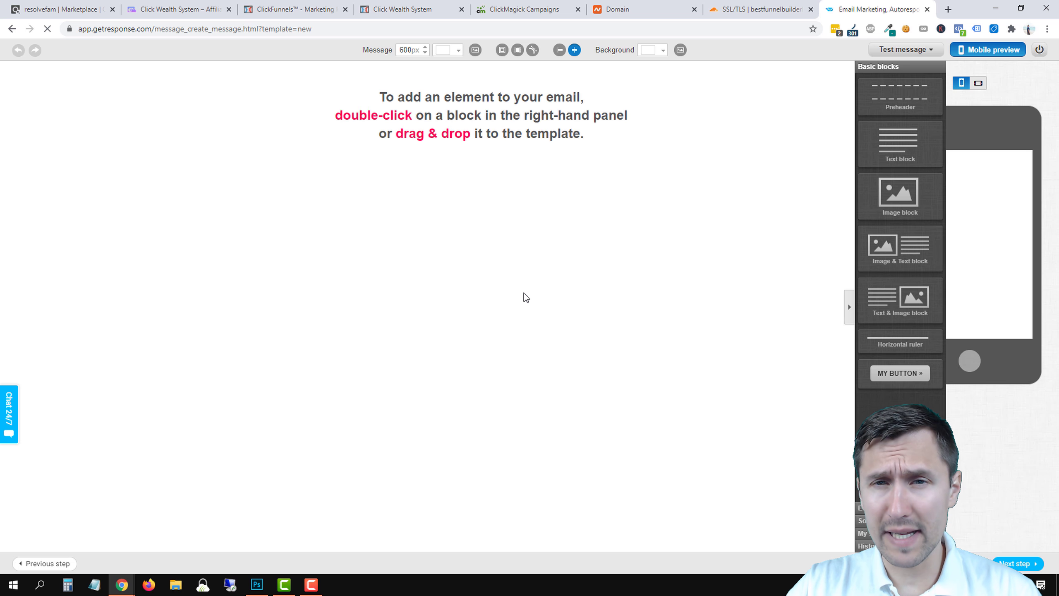
left_click_drag(832, 142, 404, 97)
Delete the Lorem ipsum heading and set the placeholder paragraph to 16px.
triple_click(404, 81)
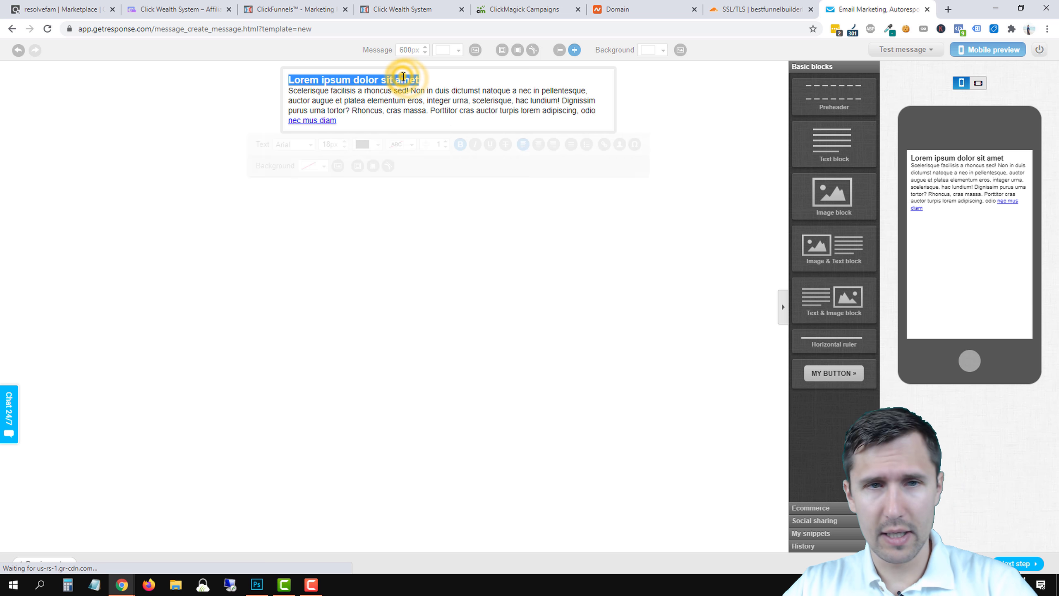
key("BackSpace")
triple_click(326, 96)
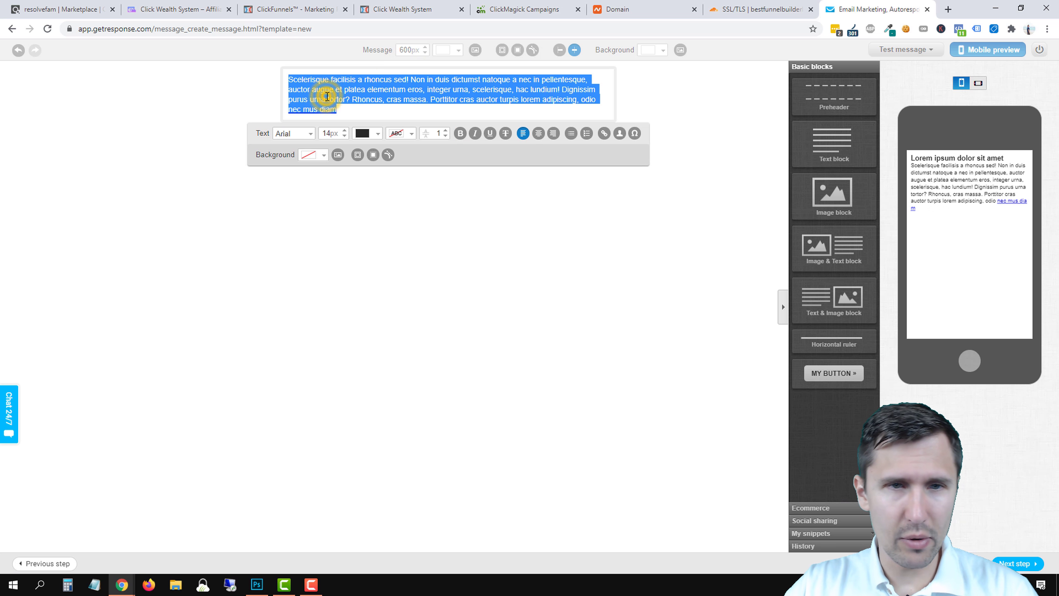
left_click(344, 136)
left_click(345, 136)
left_click(345, 136)
left_click(345, 131)
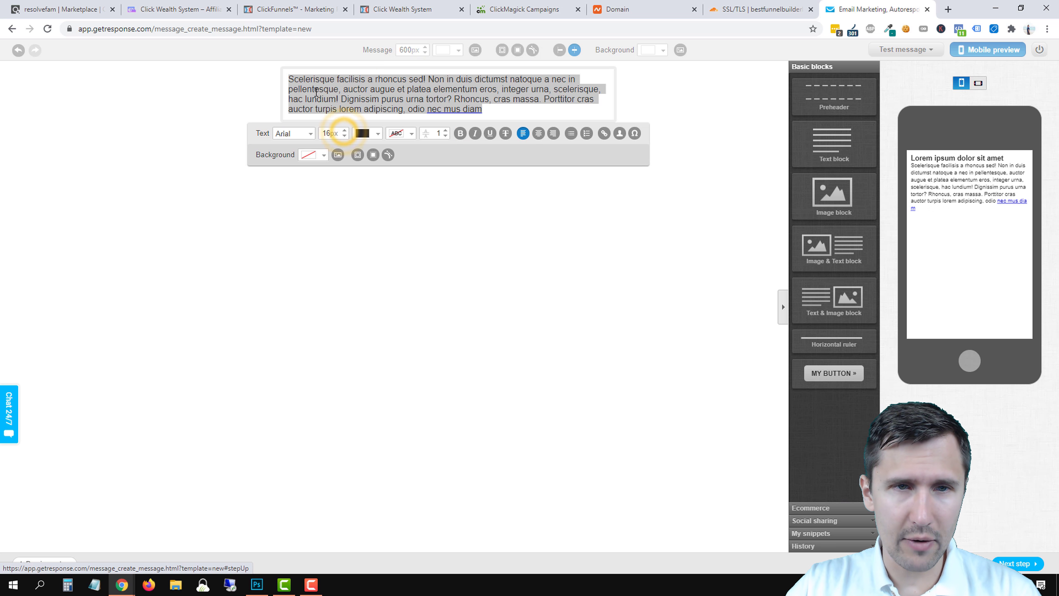
Replace the paragraph with 'Hey [[firstname]],' and the free 5-minute first-paycheck video sentence.
triple_click(351, 87)
type("Hey ")
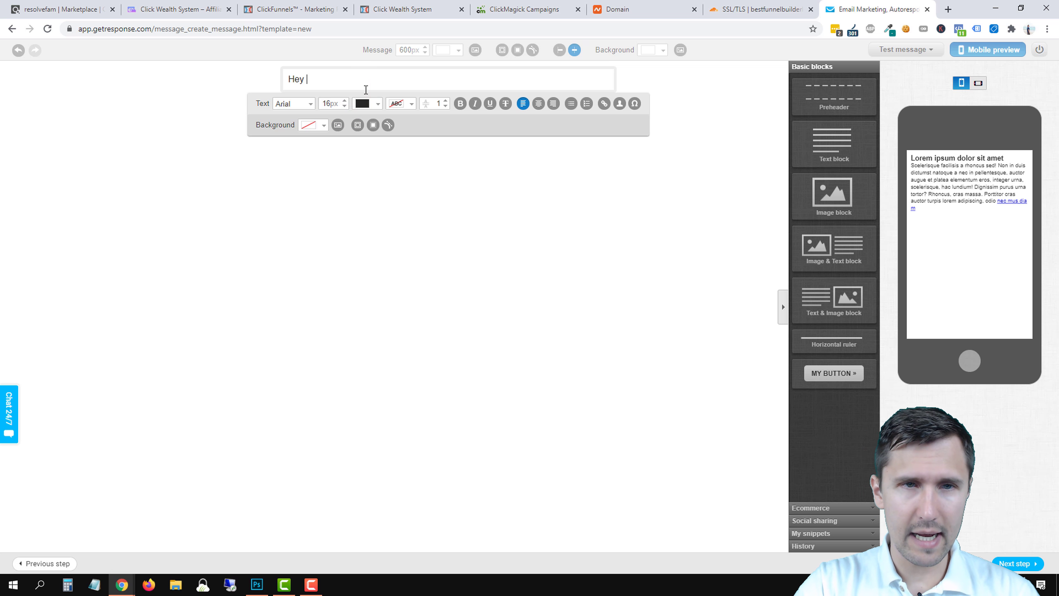
type("[[firstname")
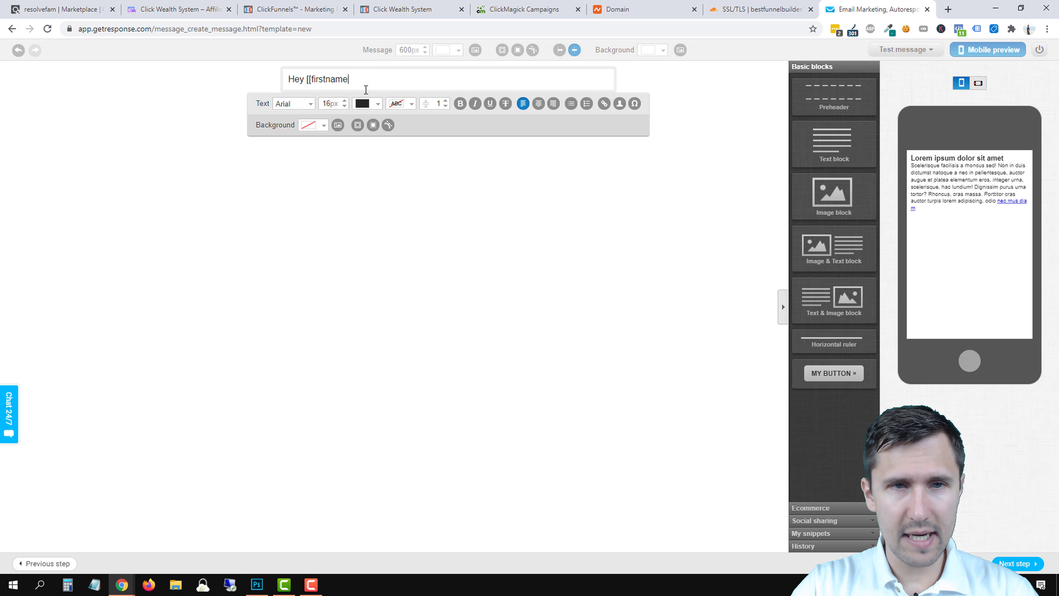
type("]],")
key("Return")
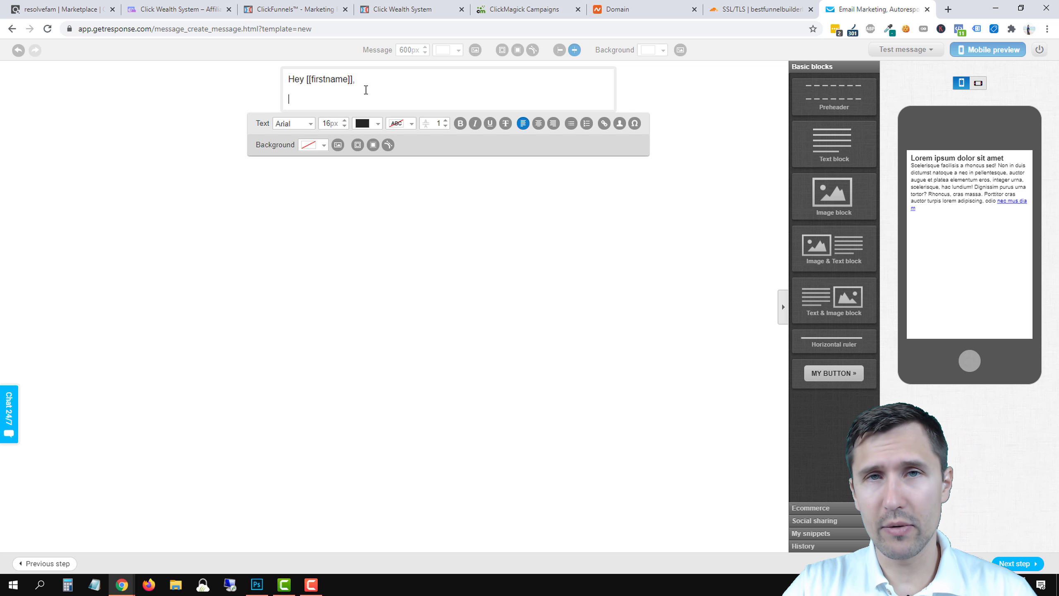
type("Yo")
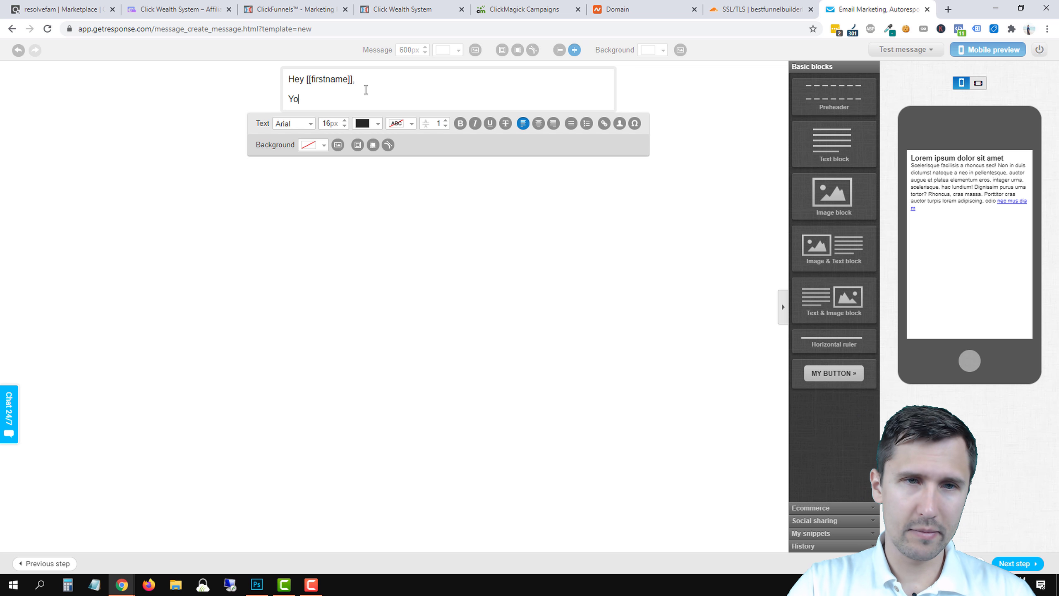
type("u asked for a free vide")
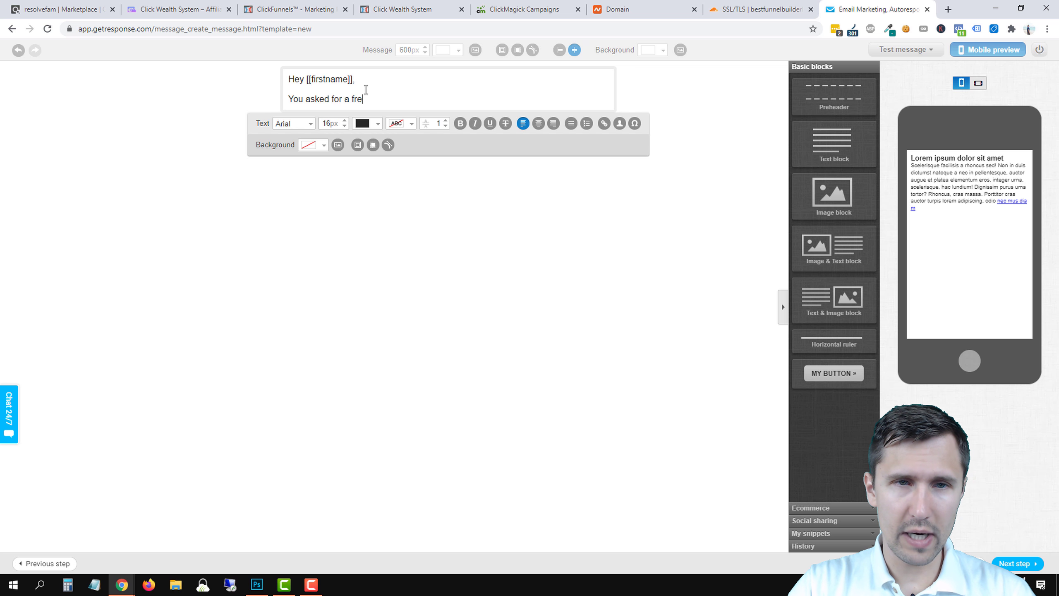
key("BackSpace")
key("BackSpace")
key("BackSpace")
key("BackSpace")
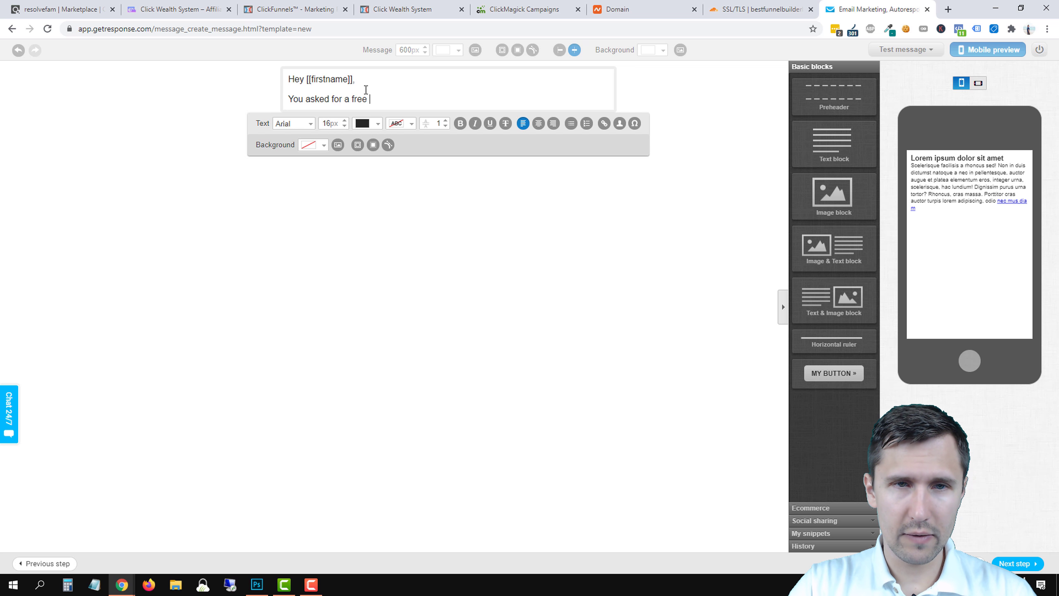
type("5-minute video ")
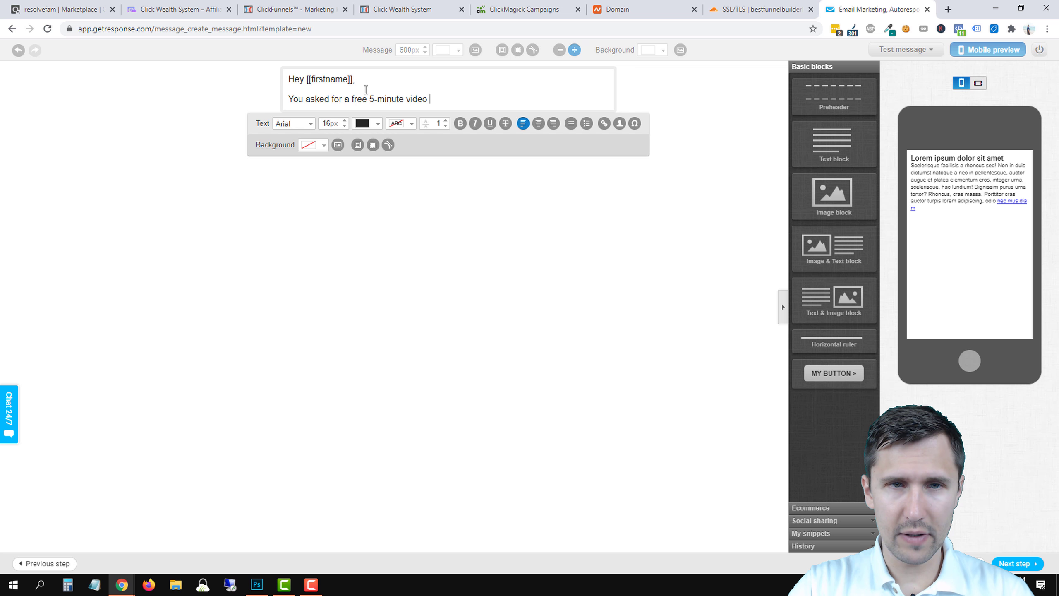
type("on how to make your fi")
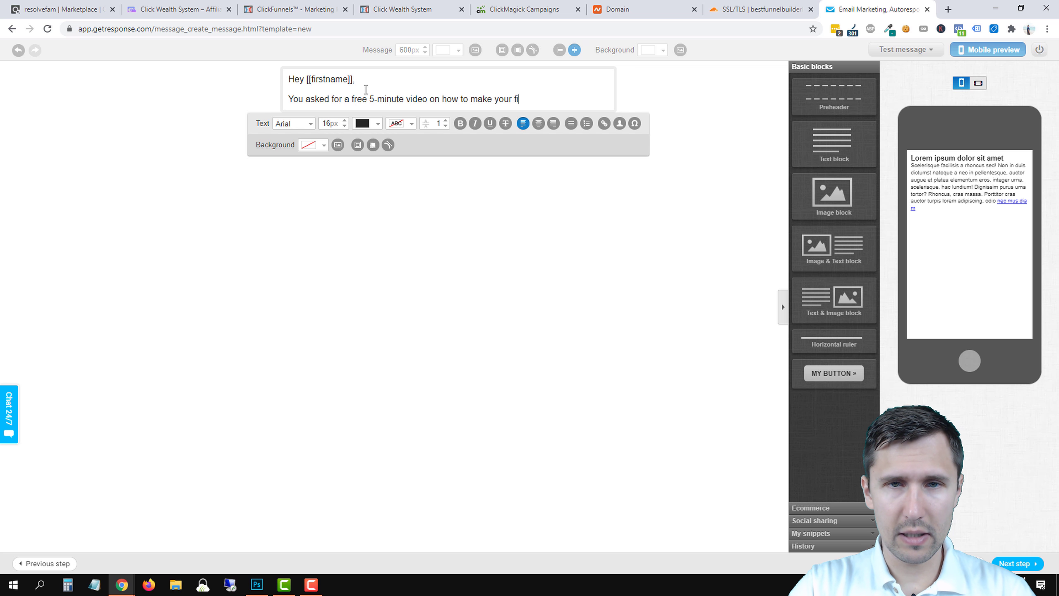
type("rst paycheck online..")
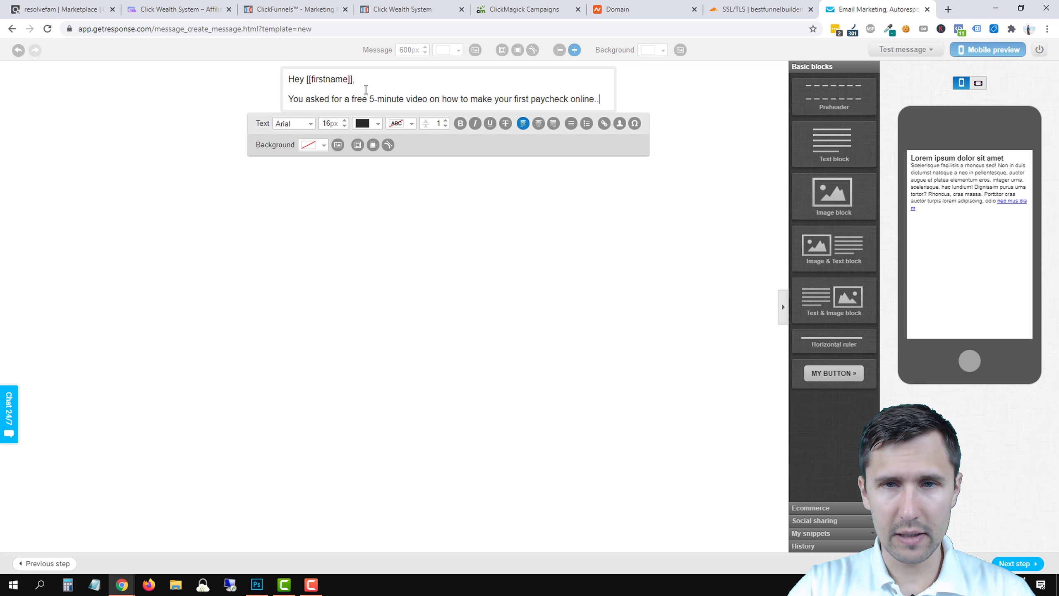
key("Return")
Add the lines 'Well, here it is:' and '--> Click here to watch the video'.
type("Weel")
key("BackSpace")
key("BackSpace")
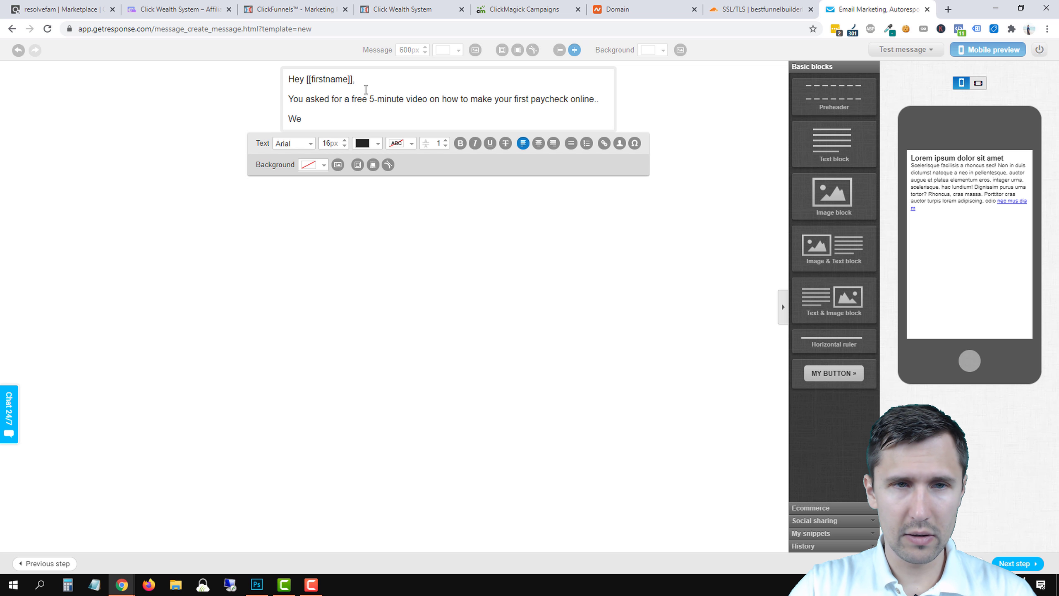
type("ll, here it is:")
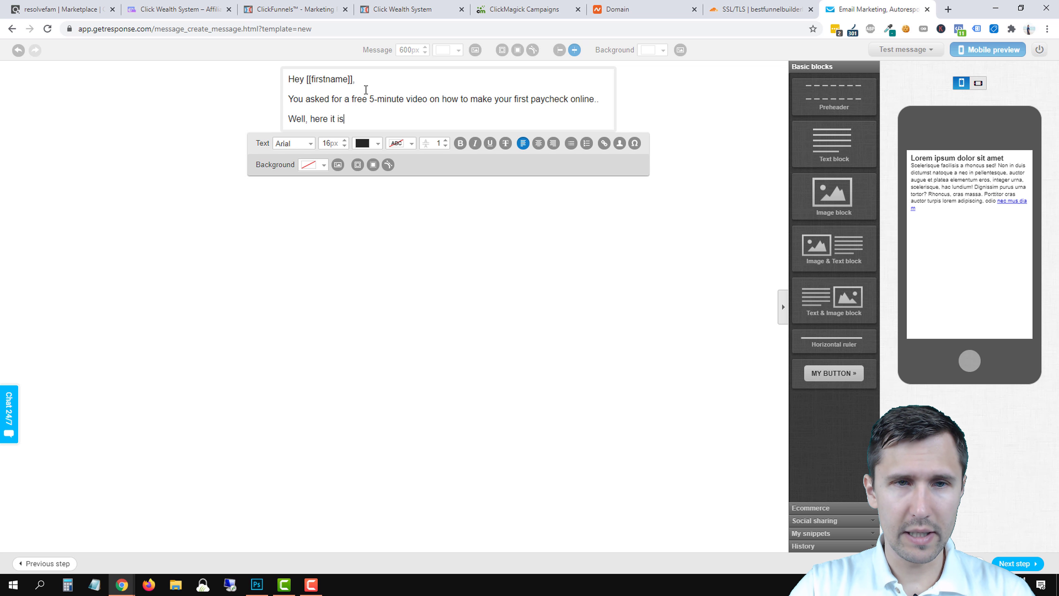
key("Return")
type("--> Cl")
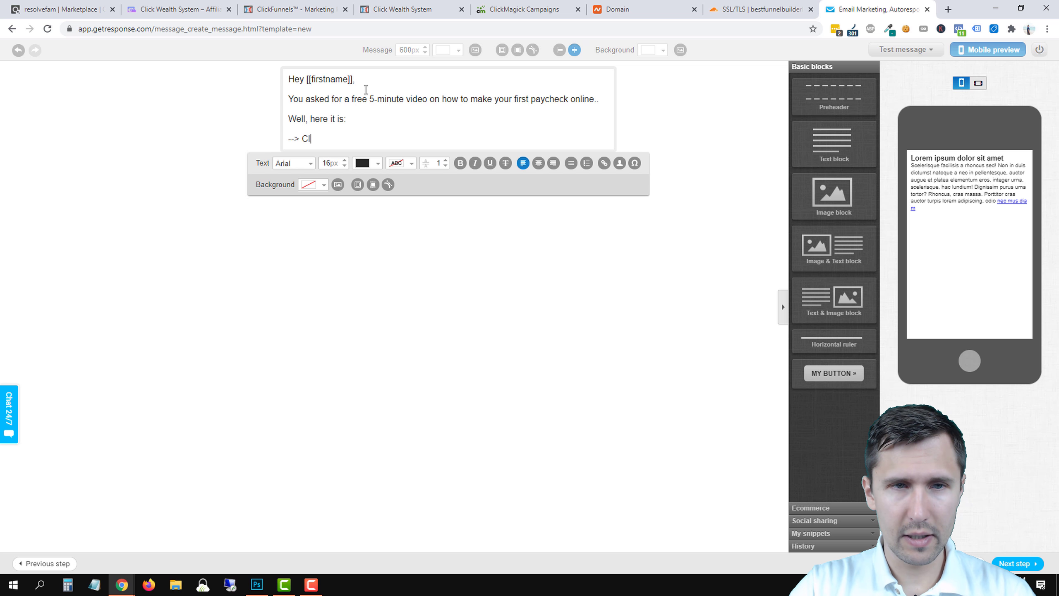
type("ick here to watch the vdie")
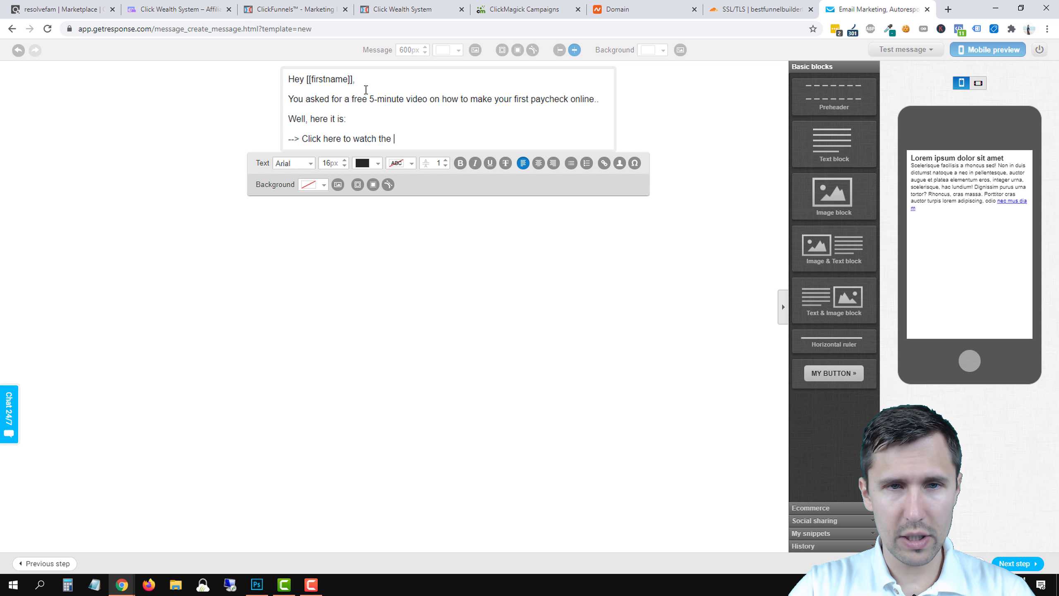
key("BackSpace")
key("BackSpace")
key("BackSpace")
type("ideo")
key("Return")
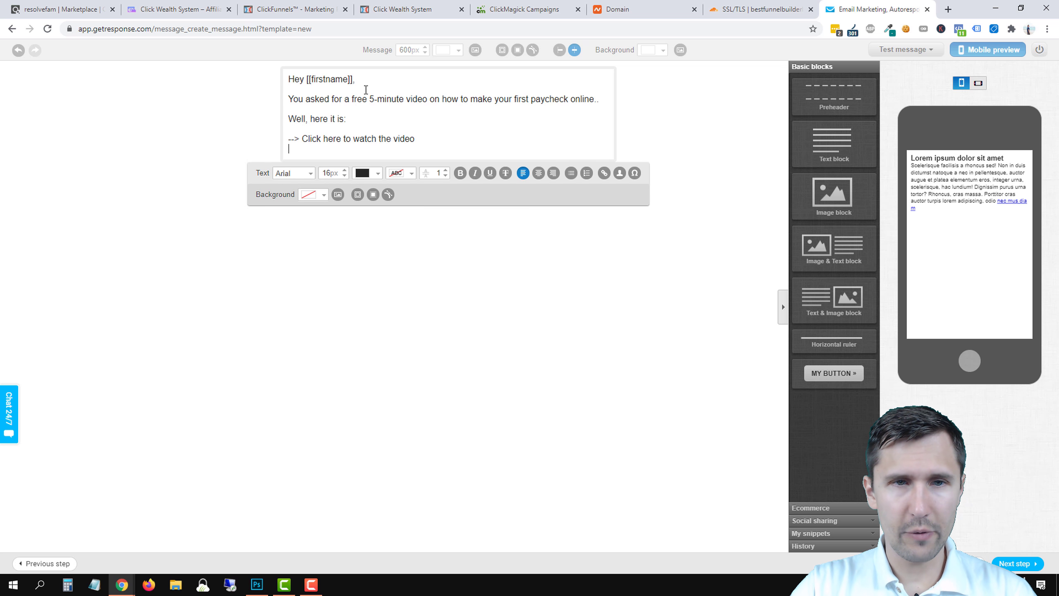
Generate and copy the Click Wealth System HopLink in ClickBank, then return to GetResponse.
left_click(291, 9)
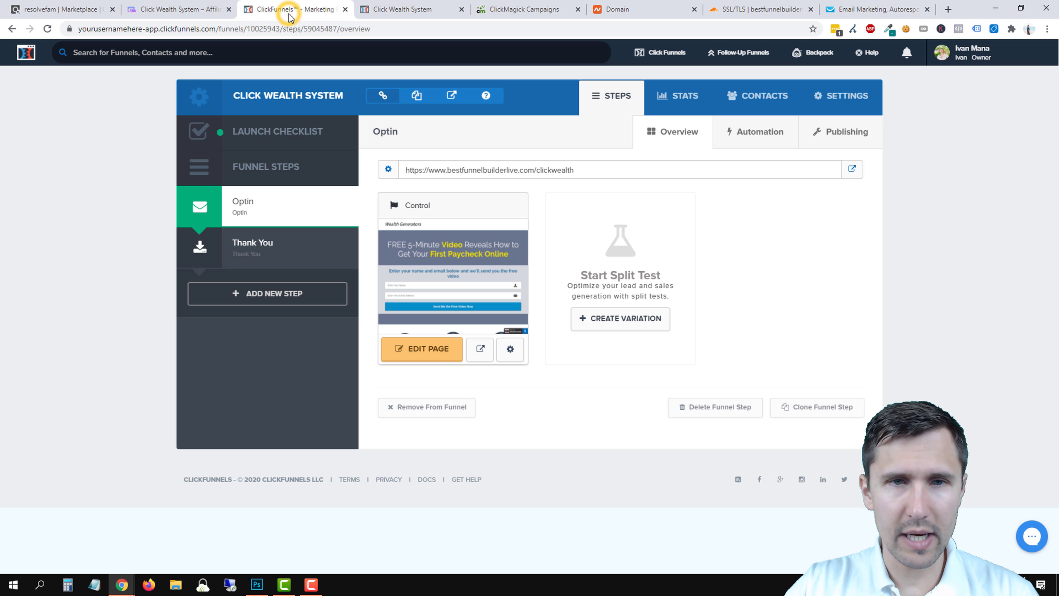
left_click(29, 8)
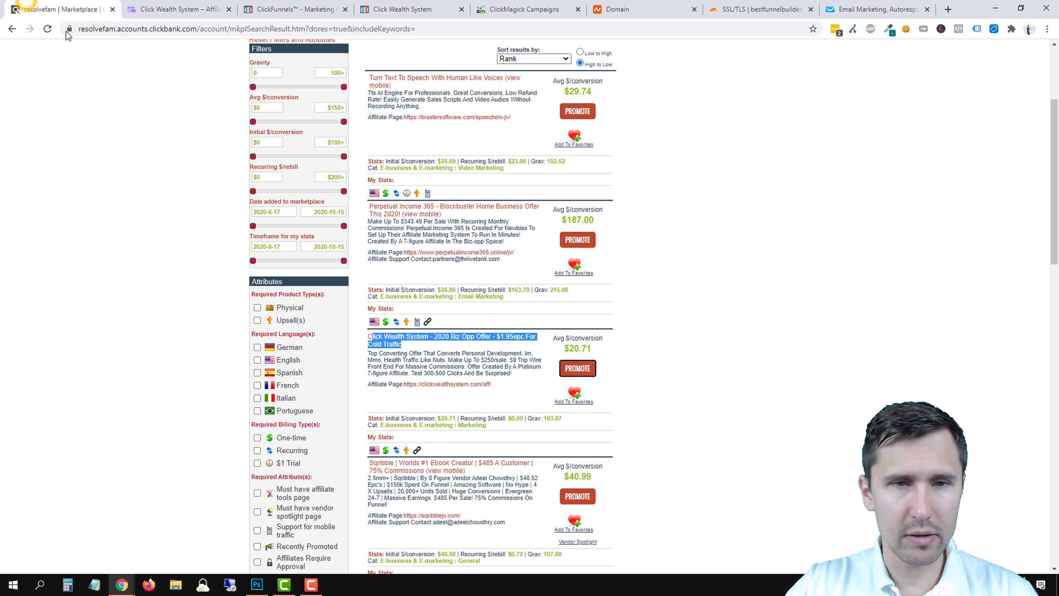
left_click(578, 368)
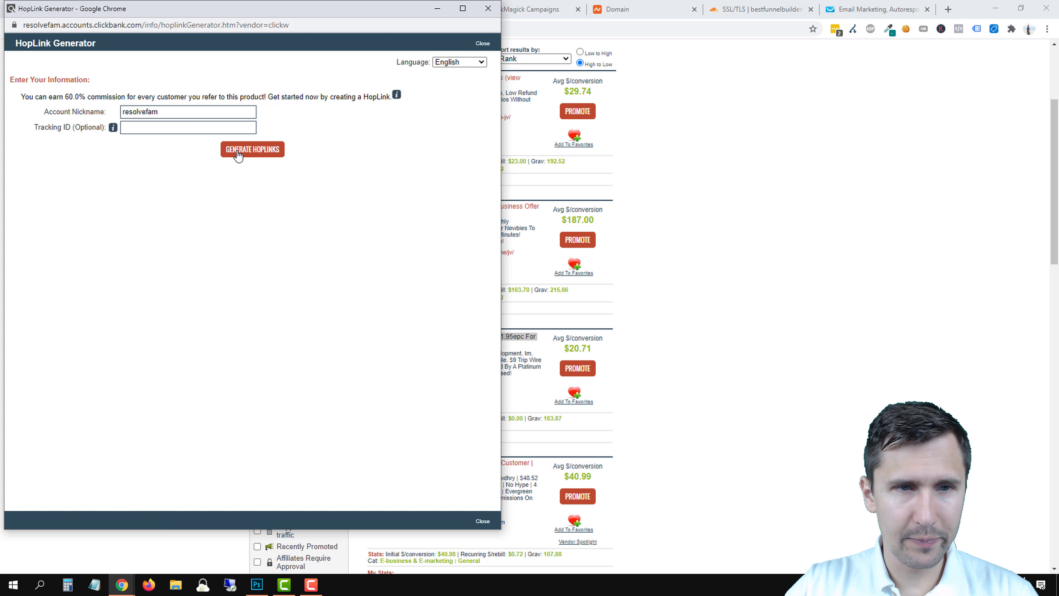
left_click(240, 151)
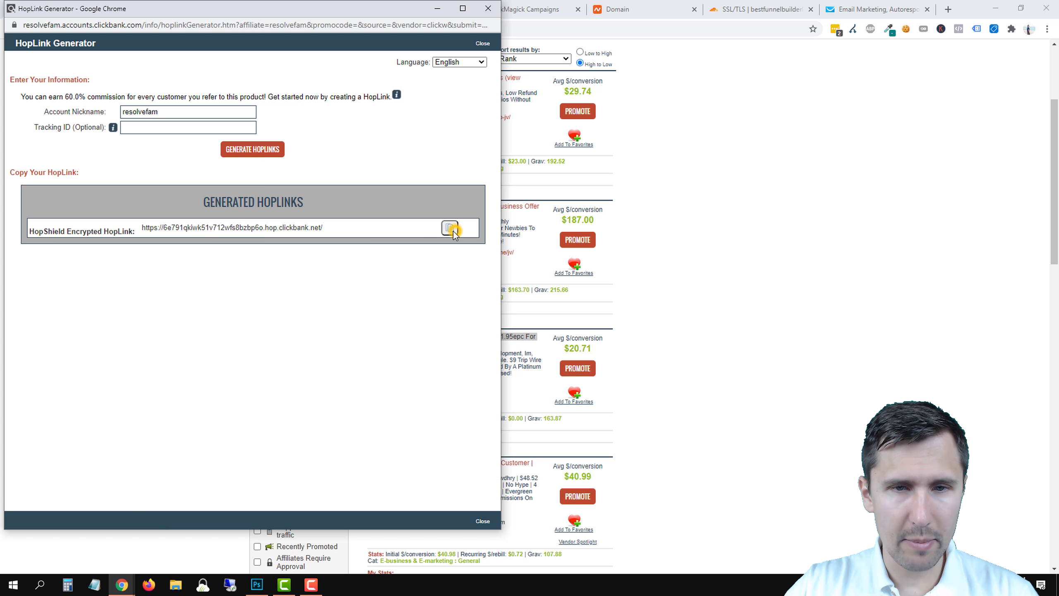
left_click(453, 231)
left_click(488, 8)
left_click(878, 9)
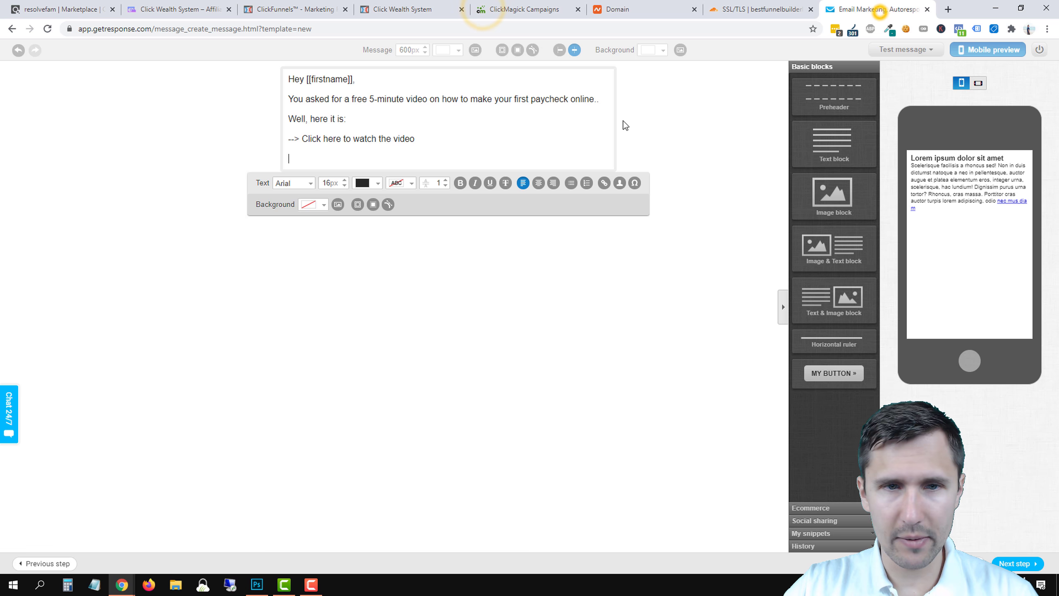
Link 'Click here to watch the video' to the pasted HopLink with ?tid=[clickid] appended.
left_click_drag(417, 139, 303, 139)
left_click(604, 183)
left_click(483, 289)
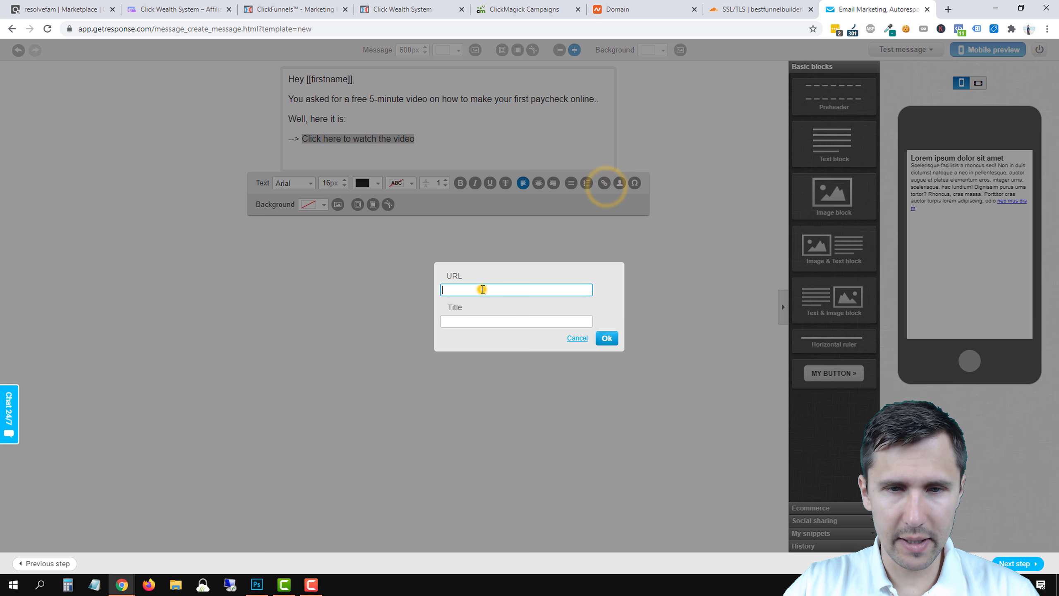
right_click(482, 289)
left_click(508, 373)
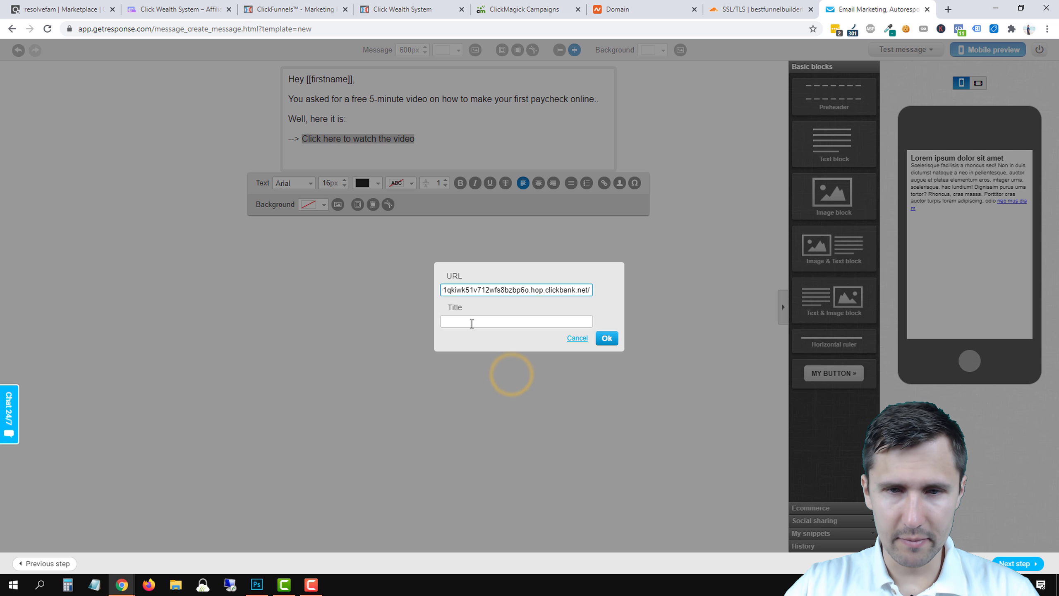
type("?")
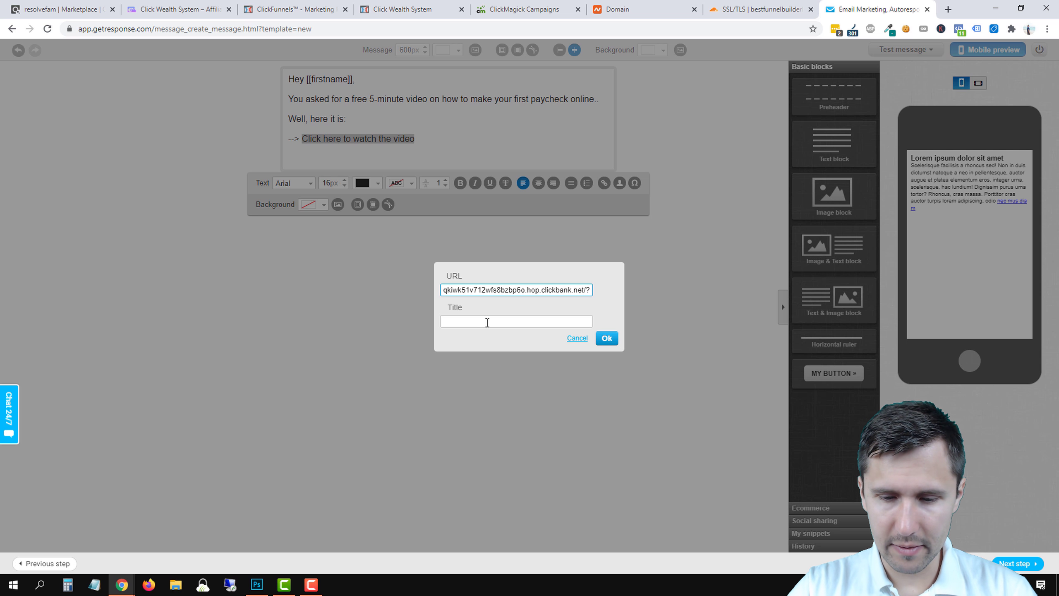
type("tid=[click")
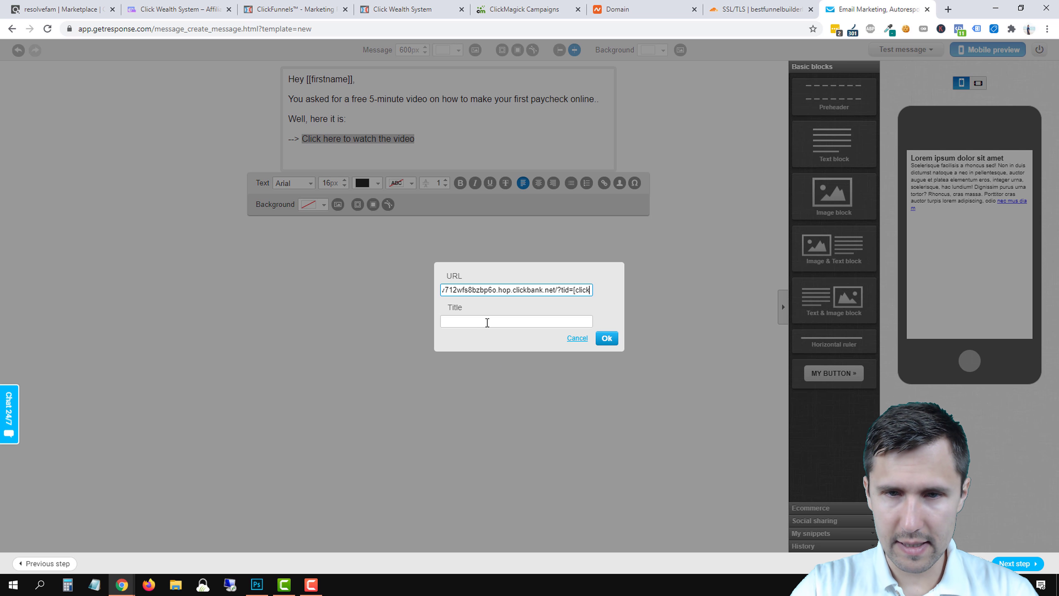
type("id]")
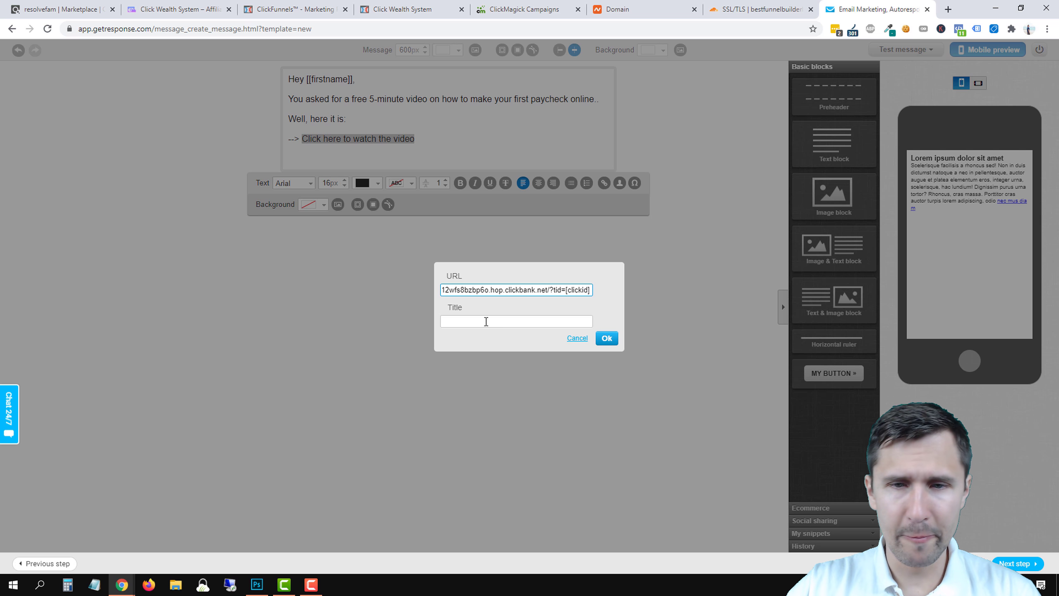
left_click(606, 339)
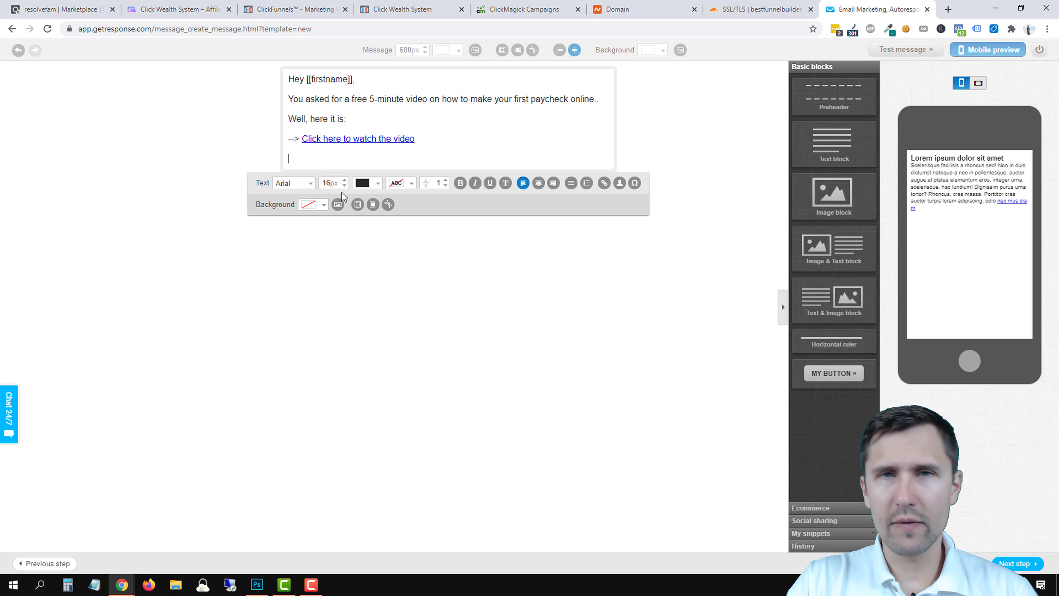
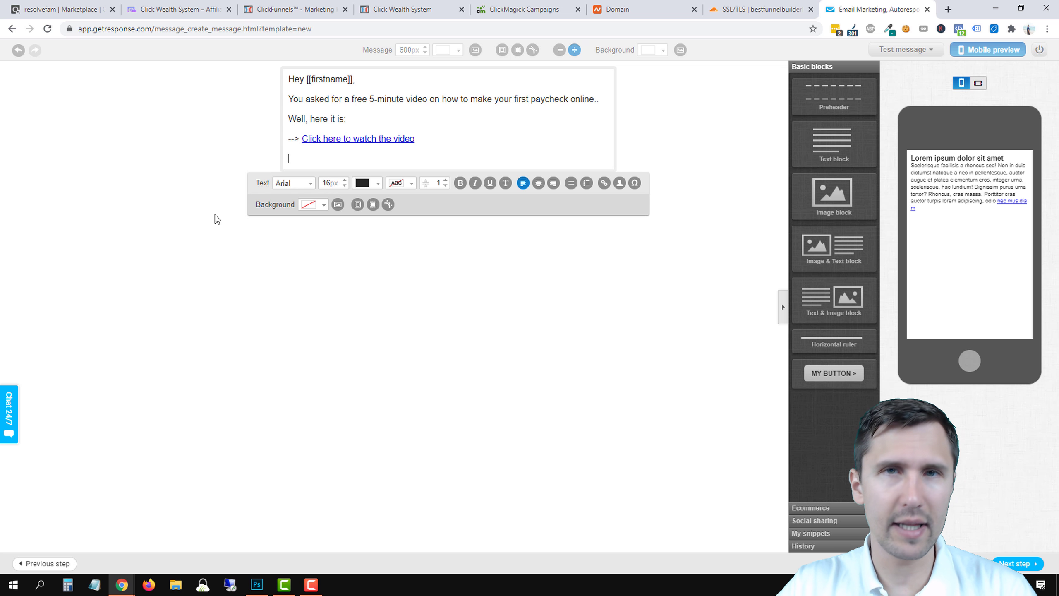
Below the video link, add a paragraph pitching the beginner-friendly done-for-you system for making your first dollar from home.
left_click(288, 169)
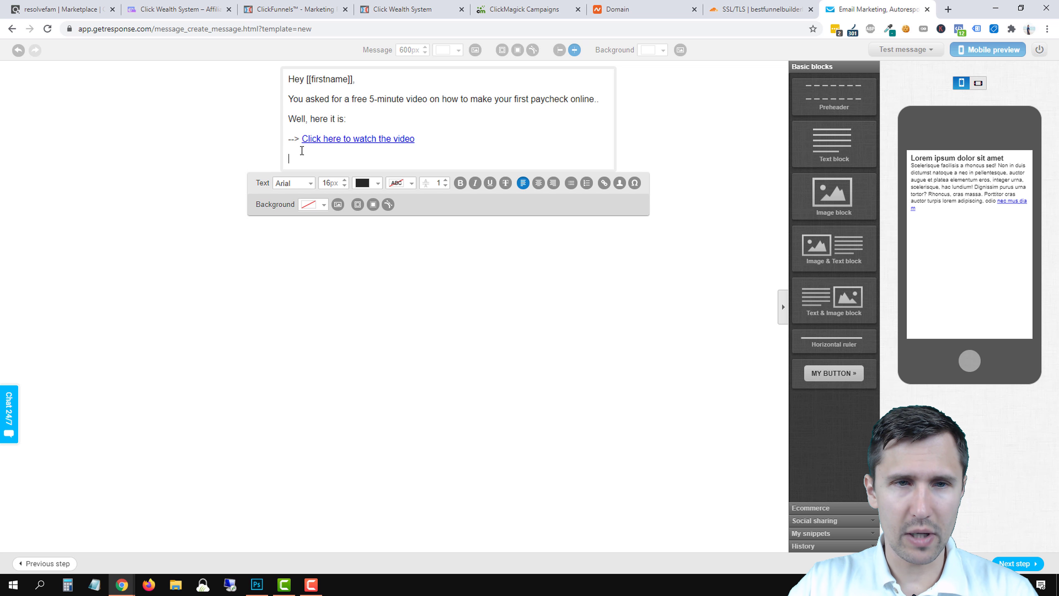
type("This is a ")
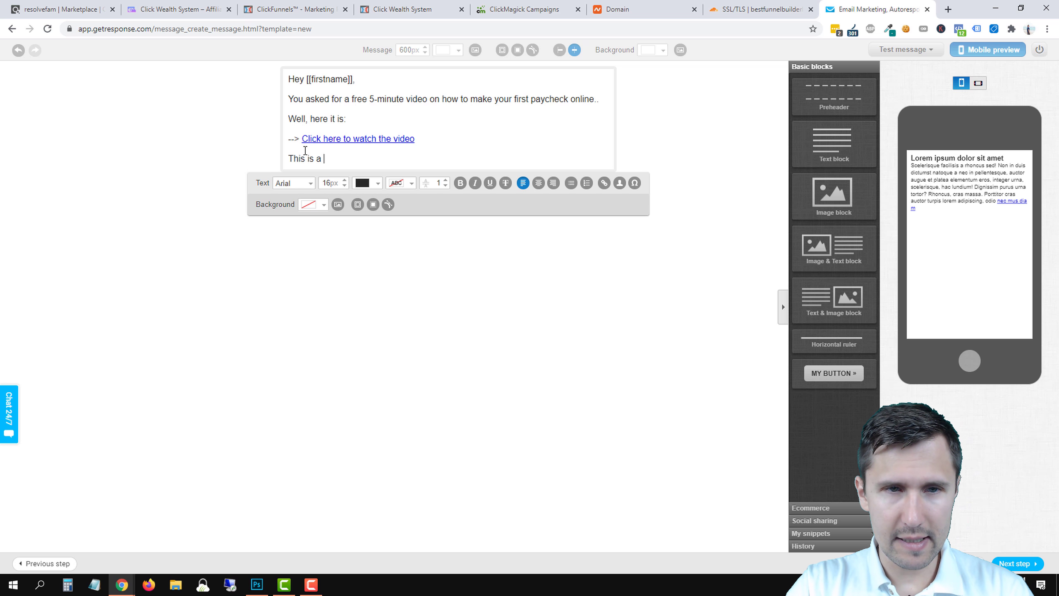
type("super beginner-fr")
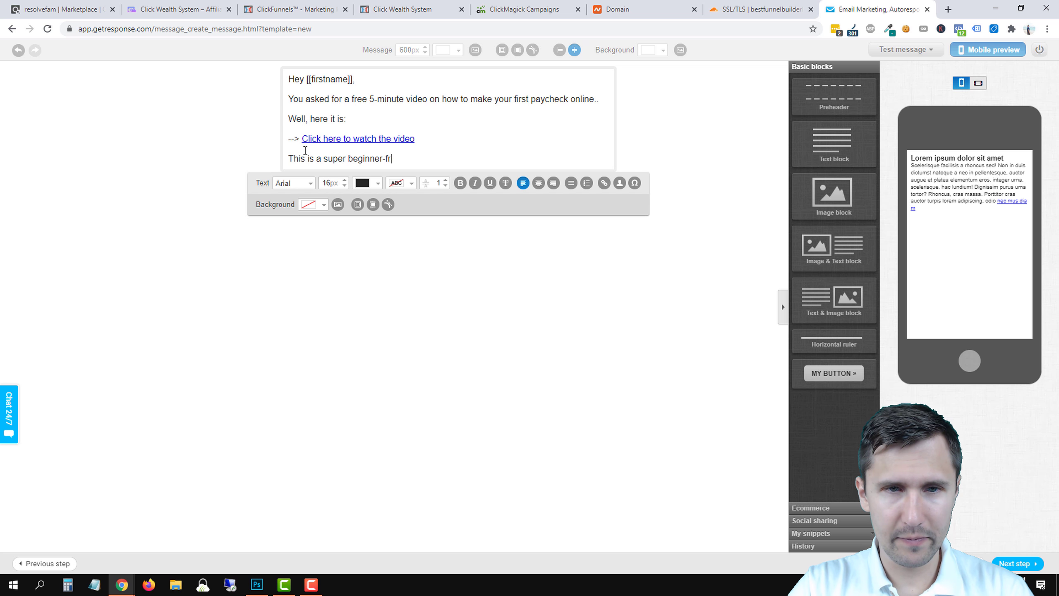
type("iendly")
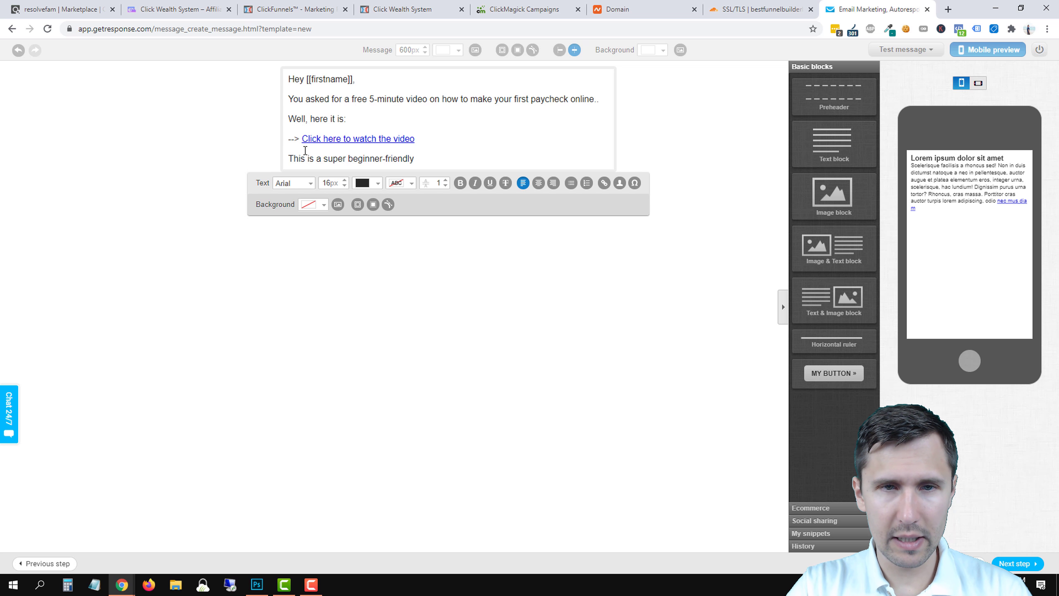
type(" done-for-")
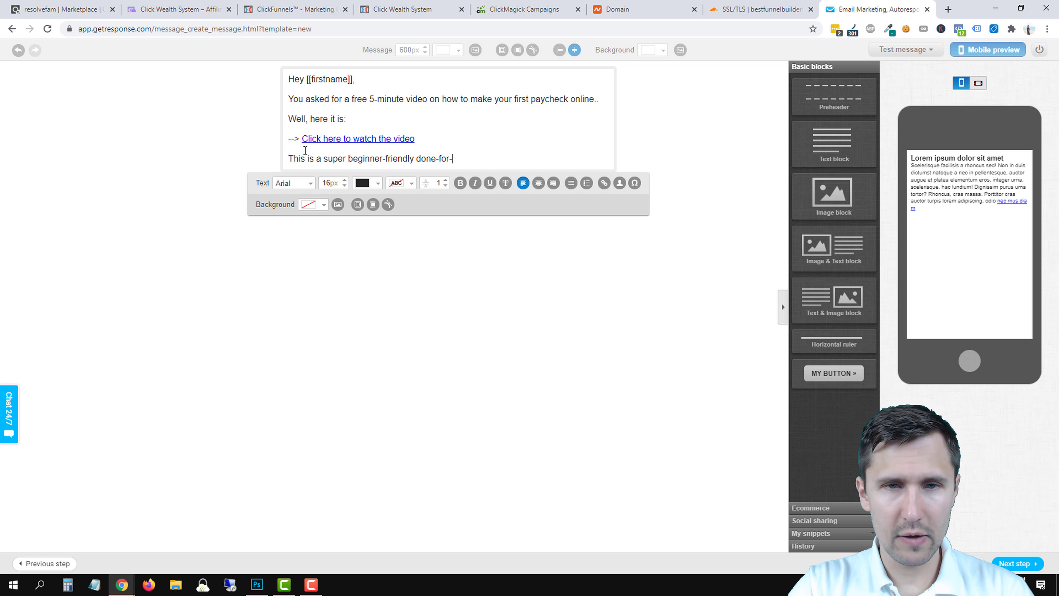
type("you system that wil")
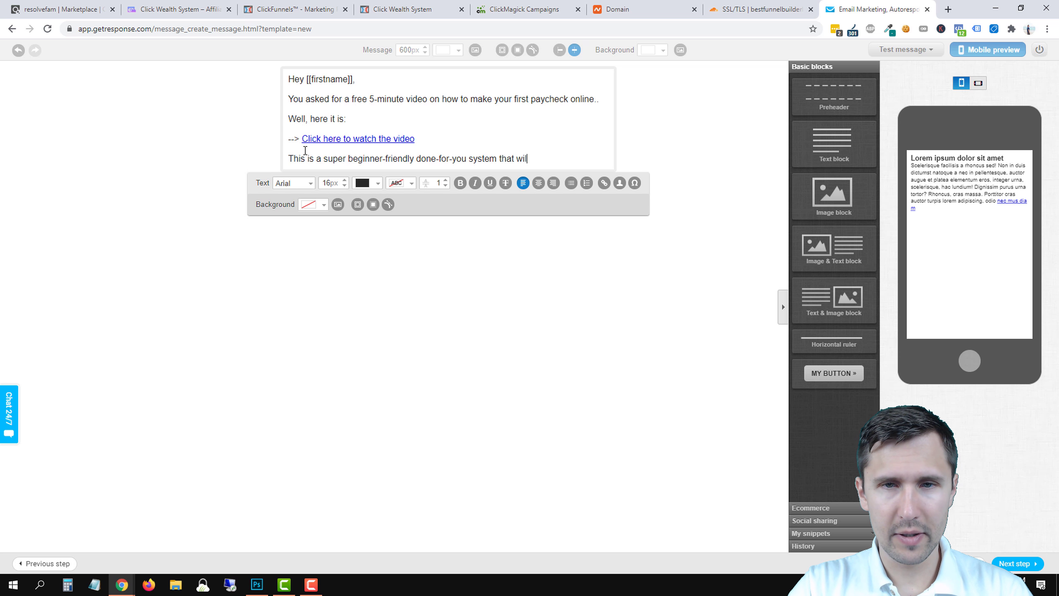
type("l help you ")
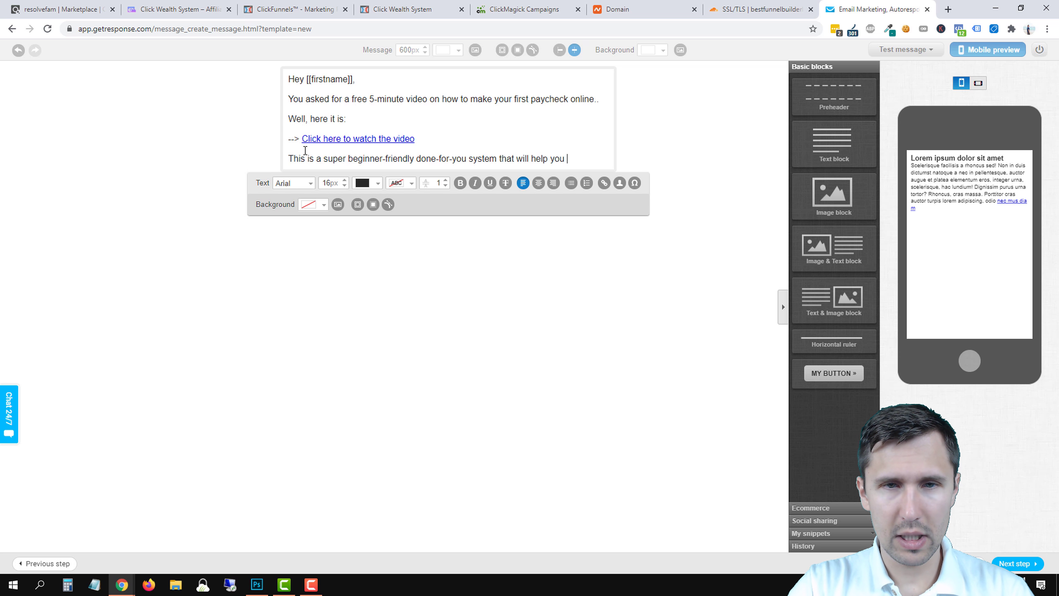
type("make your first")
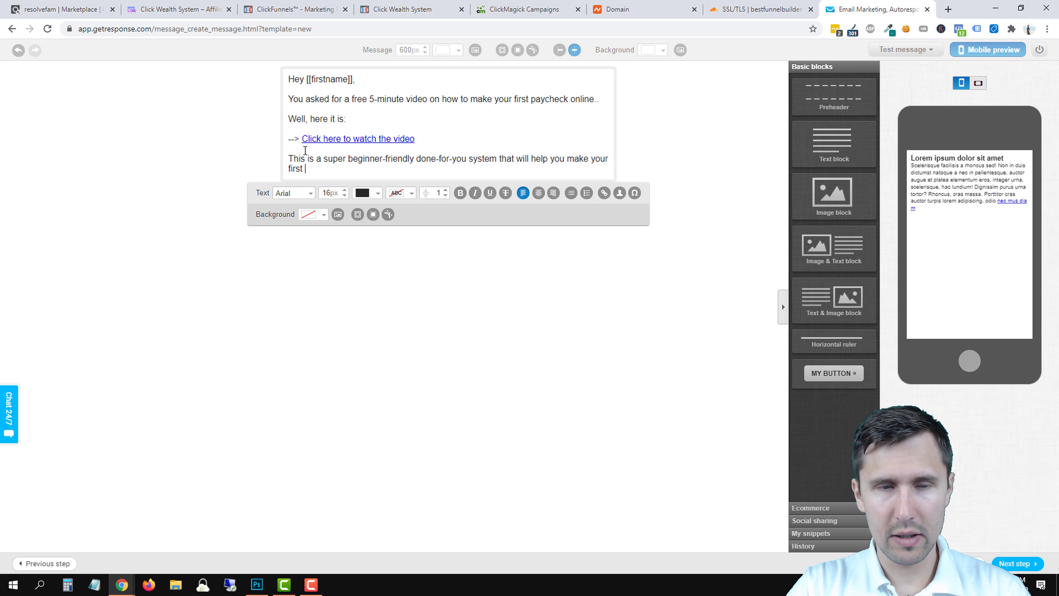
type(" income")
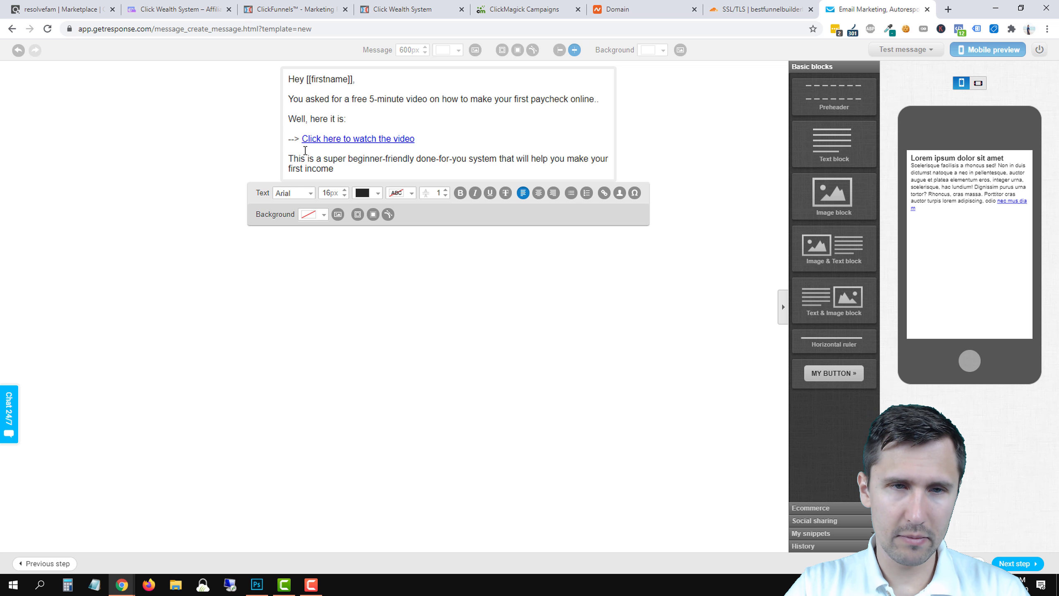
key("BackSpace")
key("BackSpace")
key("BackSpace")
key("BackSpace")
key("BackSpace")
type("dollar from home")
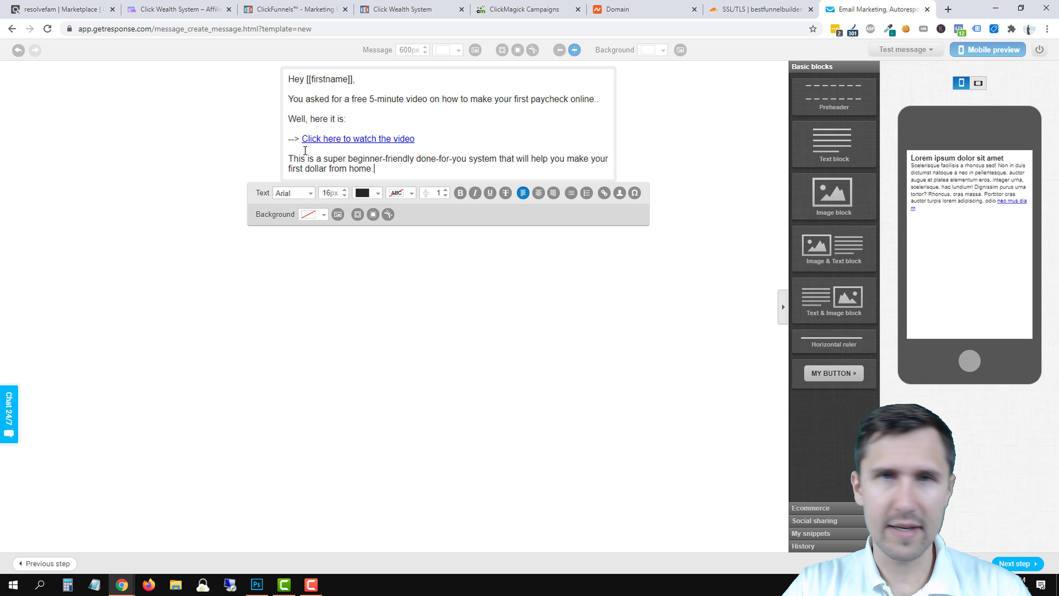
type(".")
key("Return")
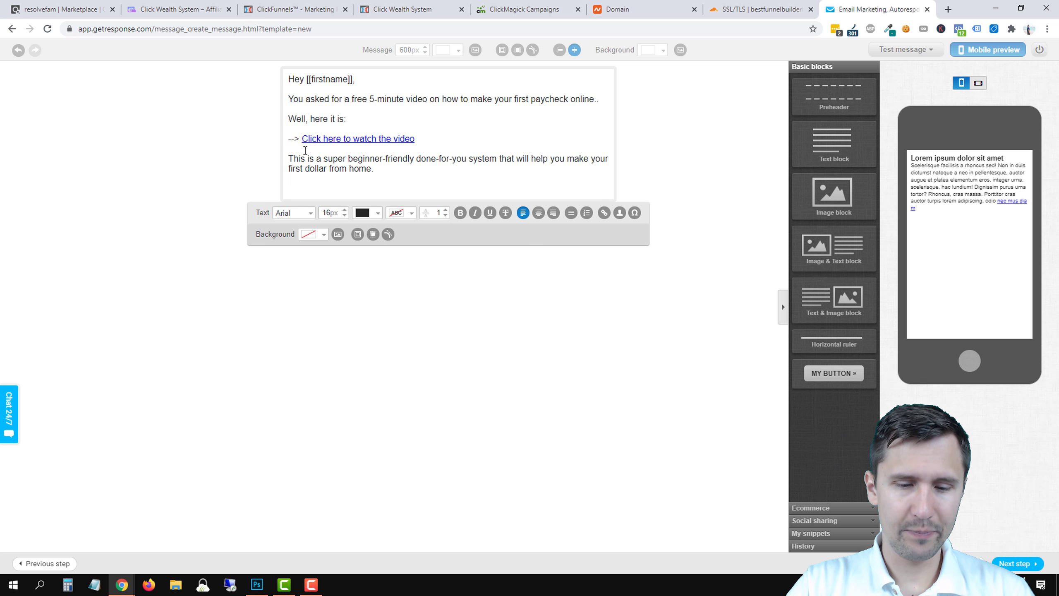
Add the 'Just like you, I was a beginner' paragraph ending 'a few key things I was missing...'.
type("Just like you, ")
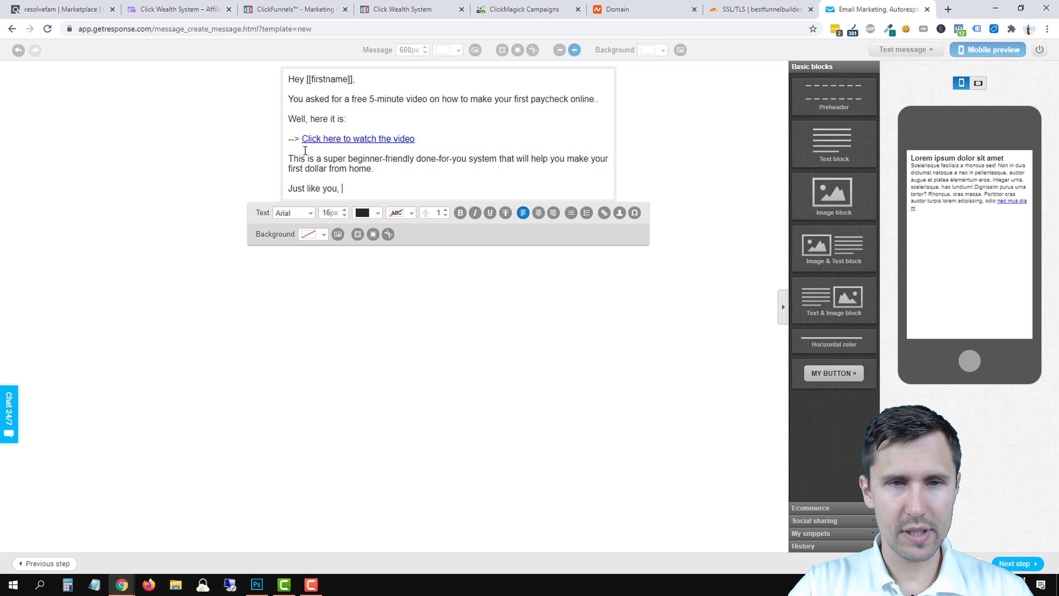
type("I was a beginner")
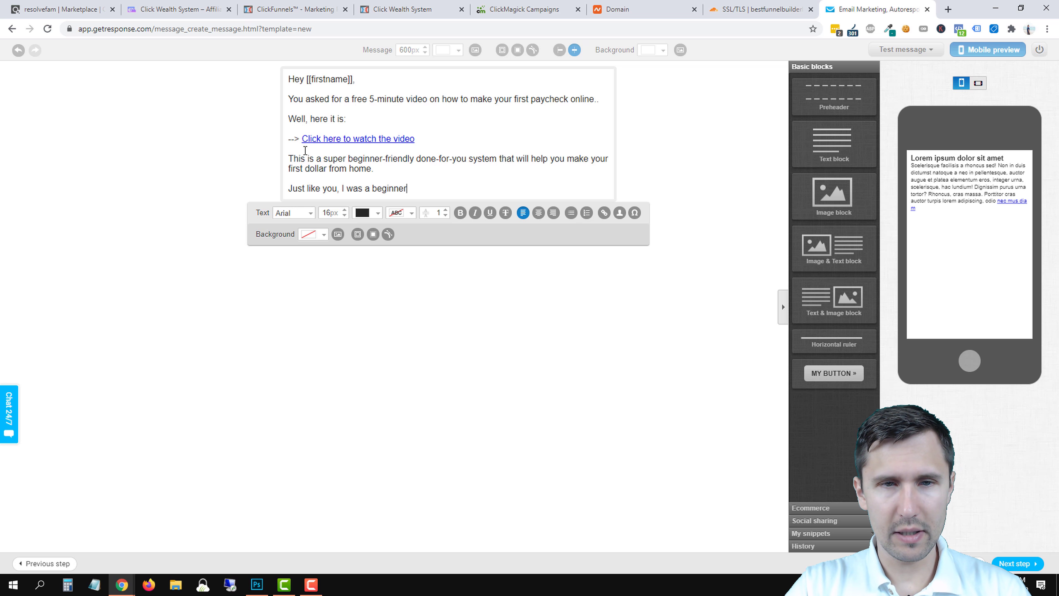
type(" when I first st")
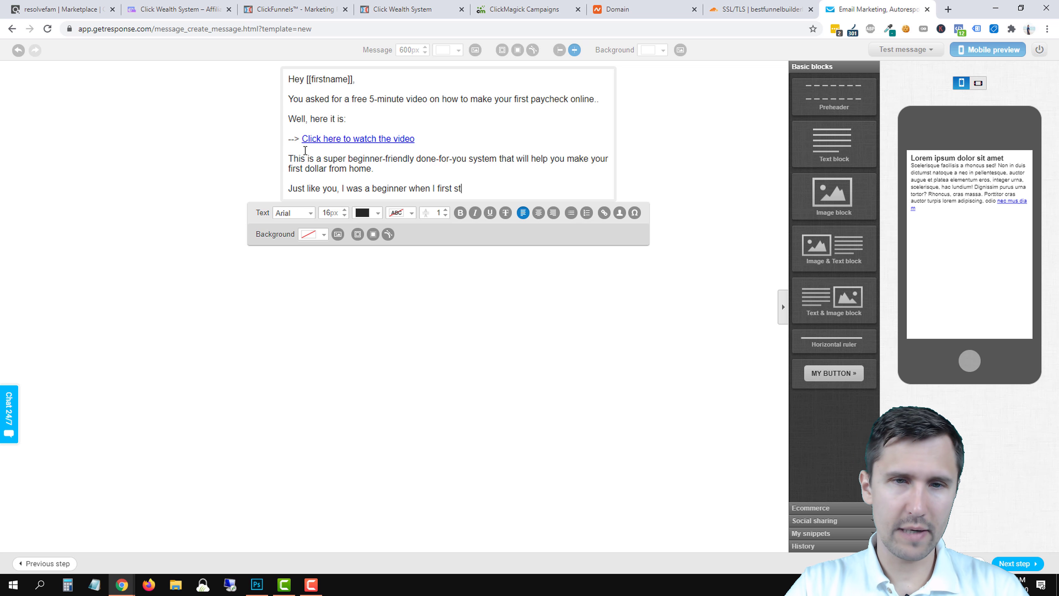
type("arted, but ")
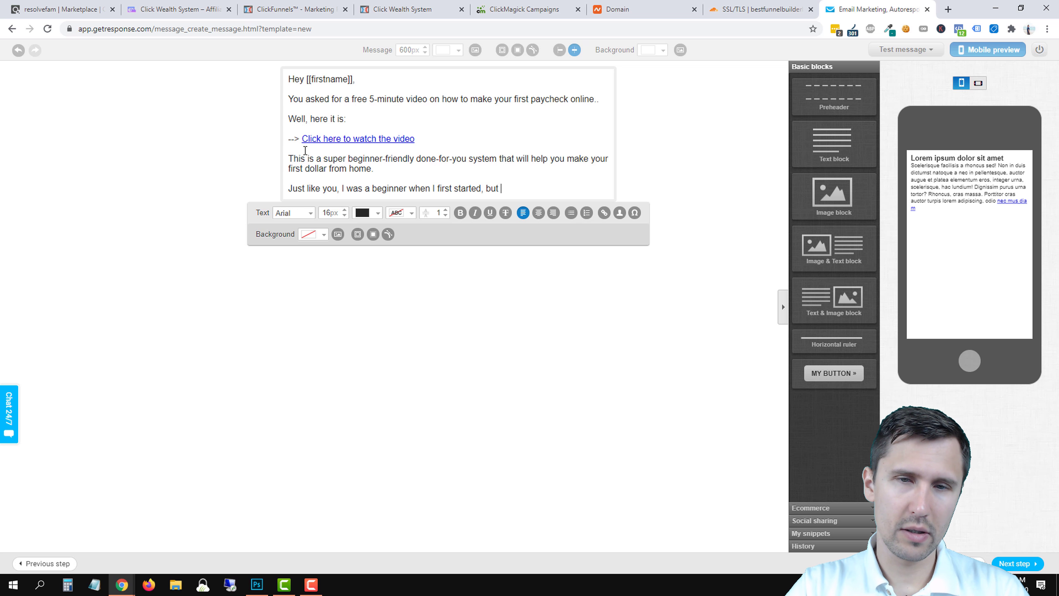
type("after trying thi")
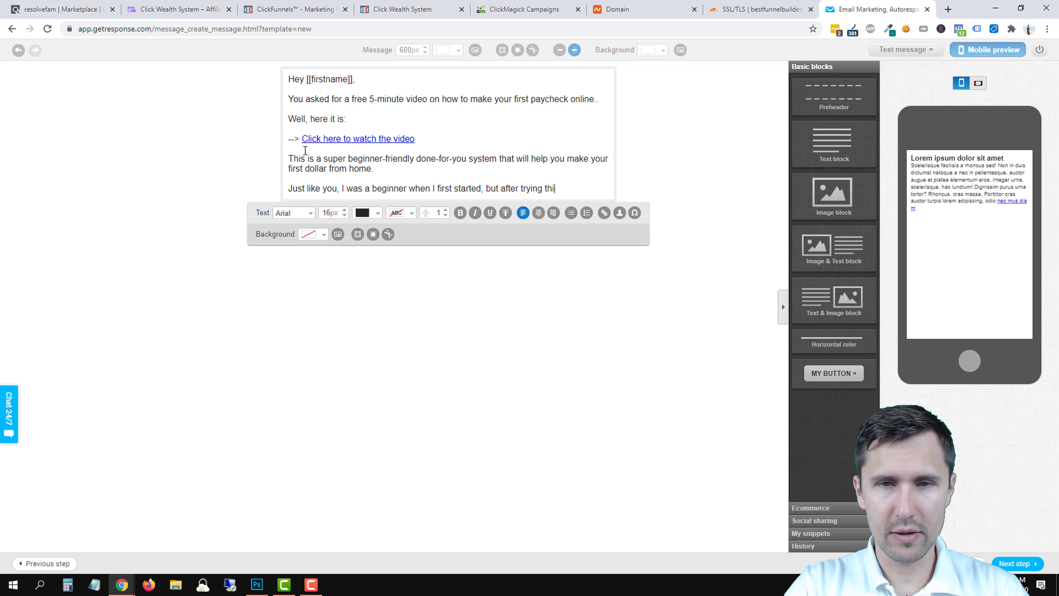
type("s system, I learn")
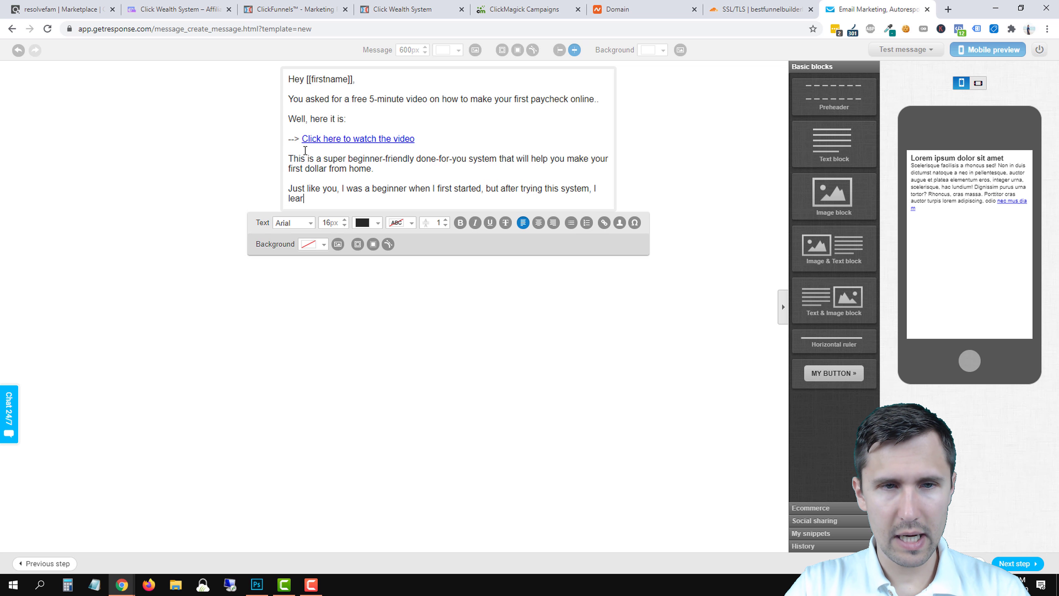
key("BackSpace")
key("BackSpace")
key("BackSpace")
key("BackSpace")
key("BackSpace")
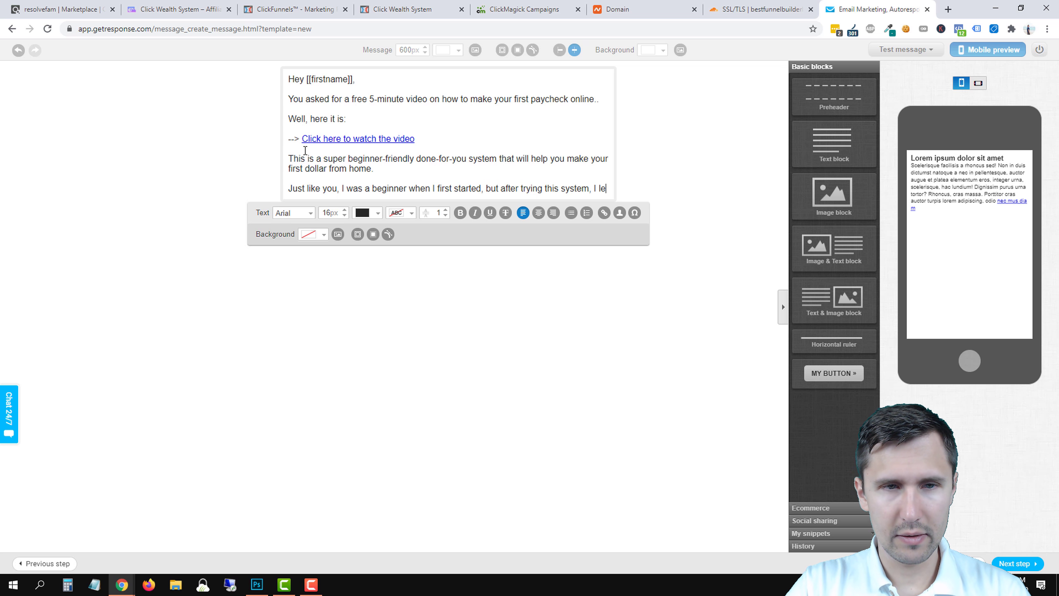
type("reaz")
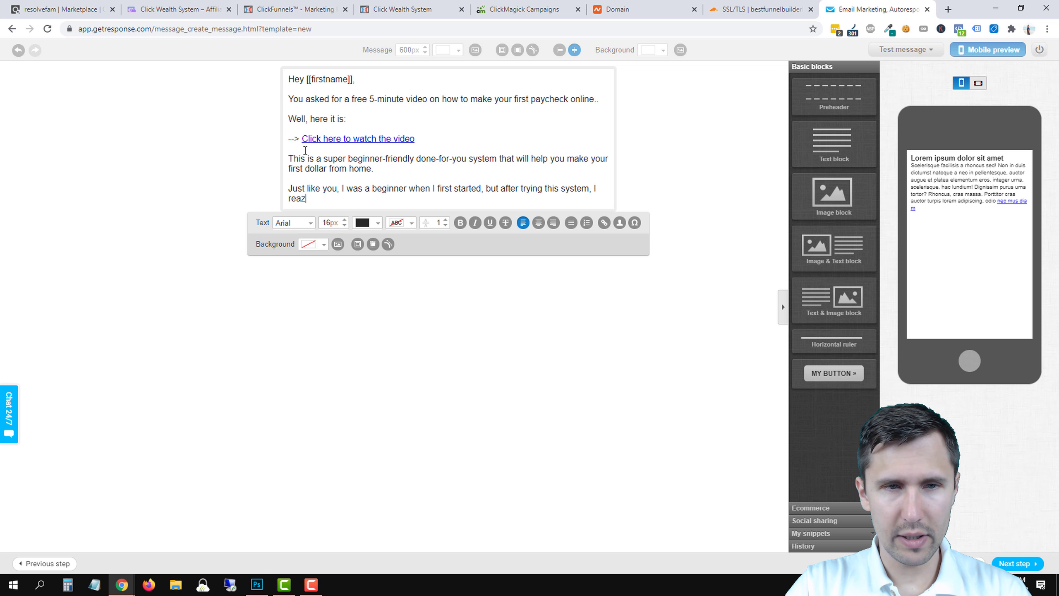
key("BackSpace")
type("lized ther")
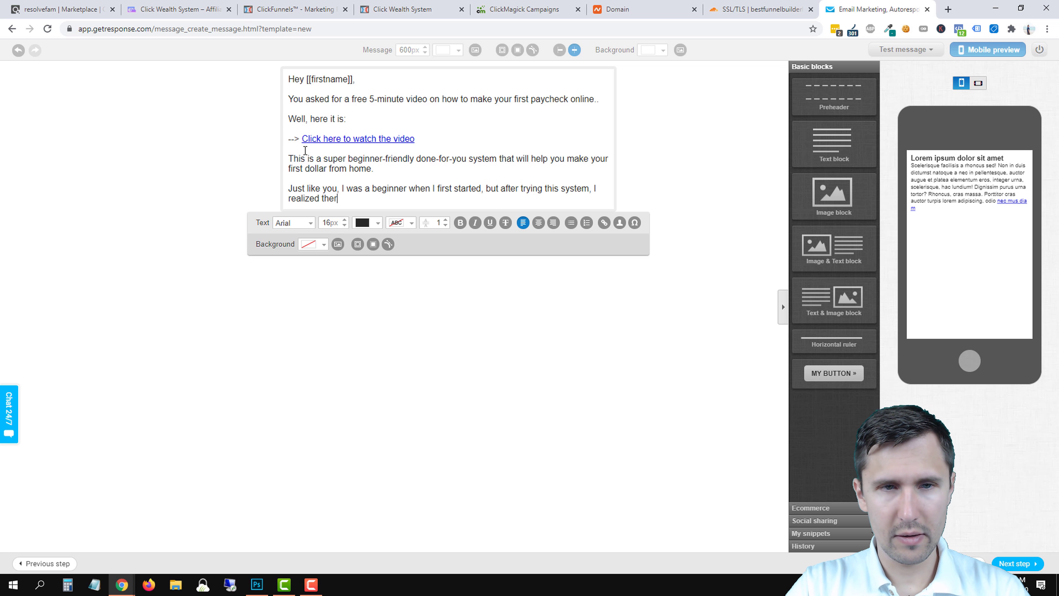
type("e were a few key th")
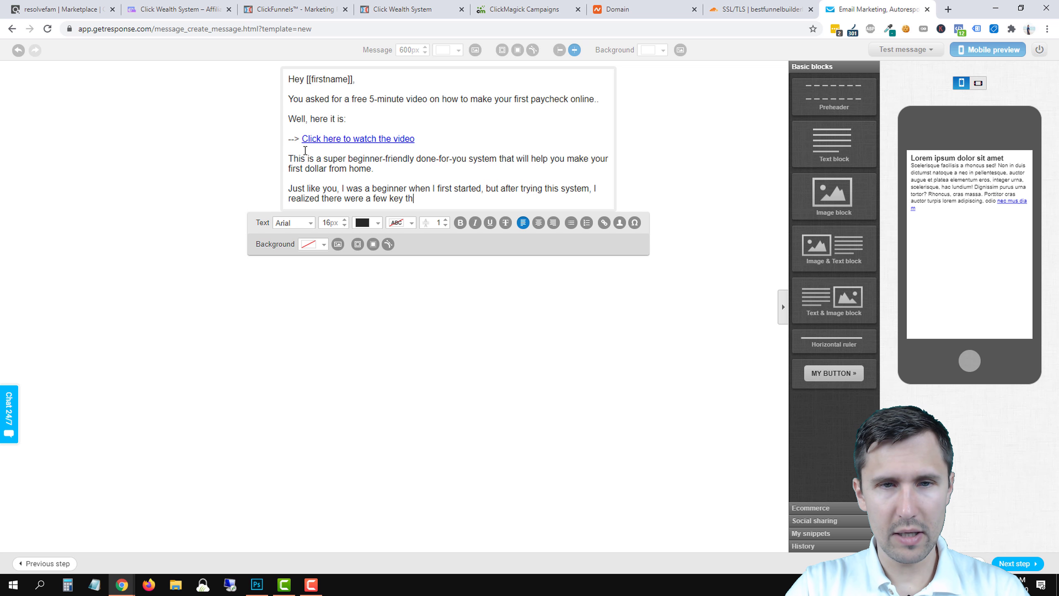
type("ings I was tmis")
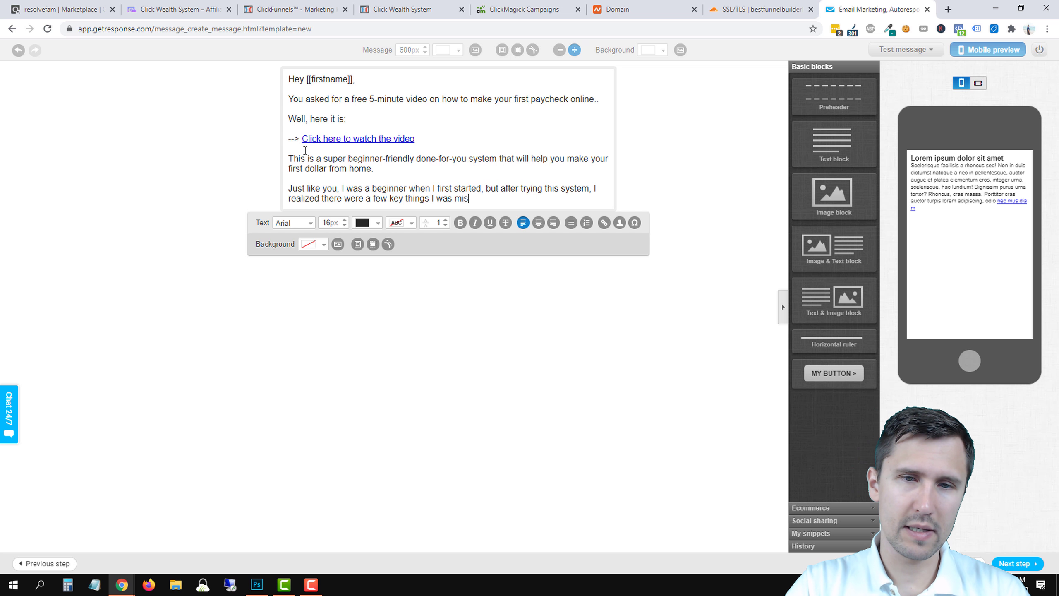
type("sing...")
key("Return")
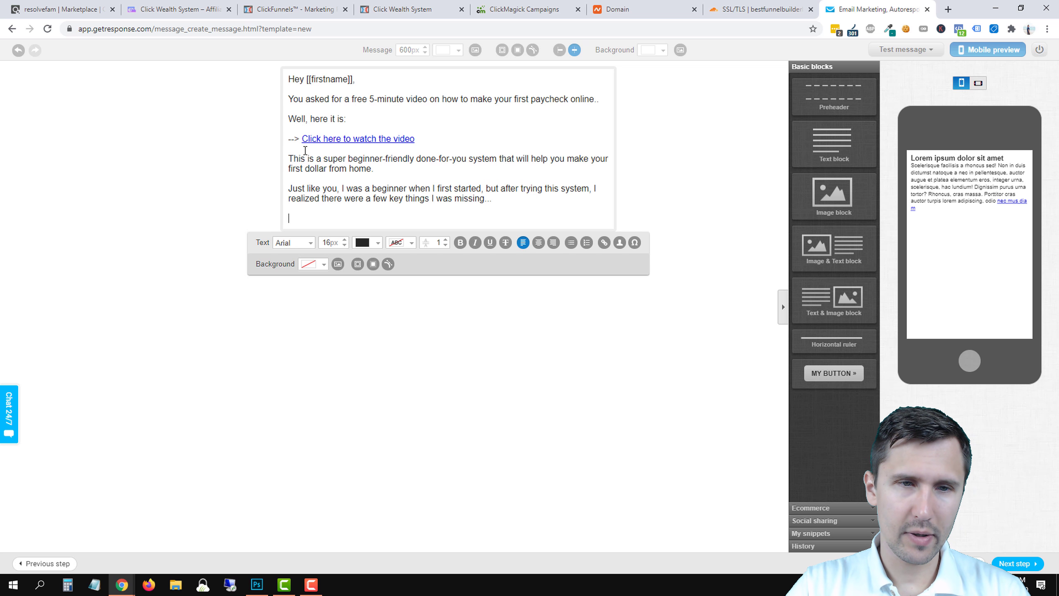
Add the lines about upcoming money-making emails and asking readers to whitelist the sender's address.
type("Over the next few day")
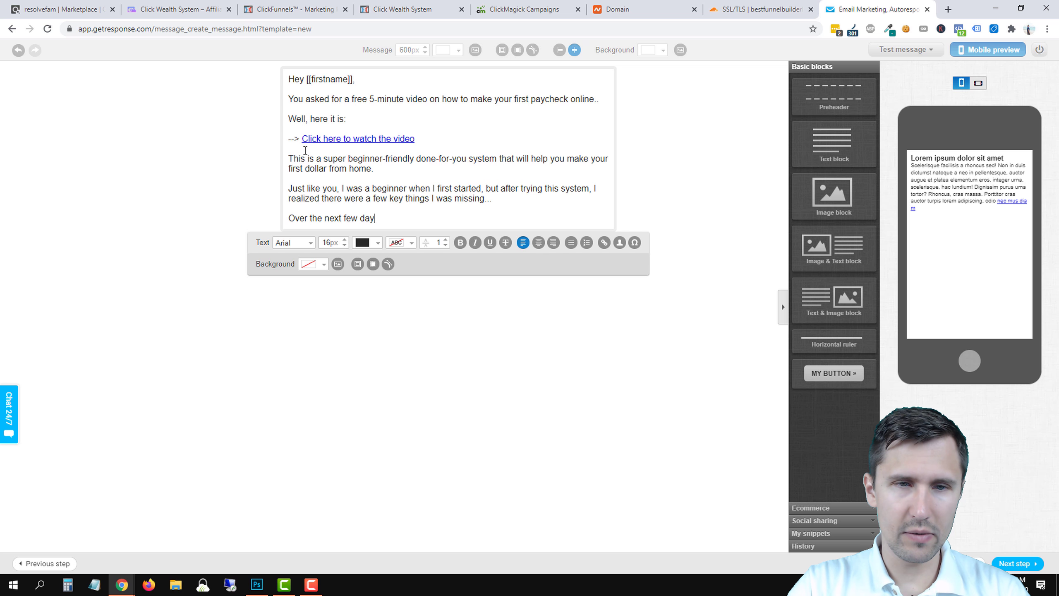
type("s, I'l be")
key("BackSpace")
key("BackSpace")
key("BackSpace")
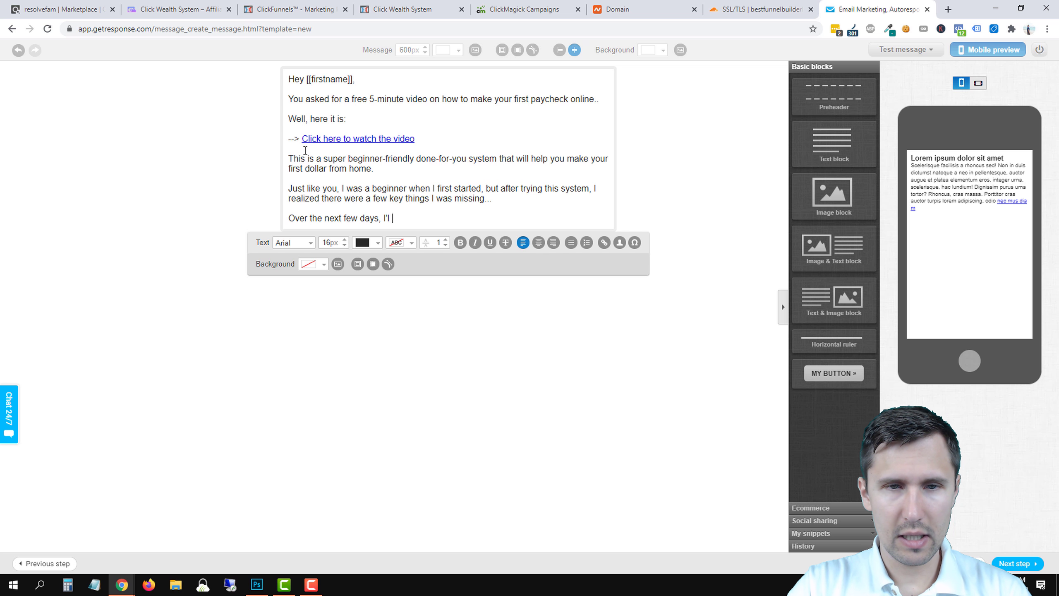
type("be sending you m")
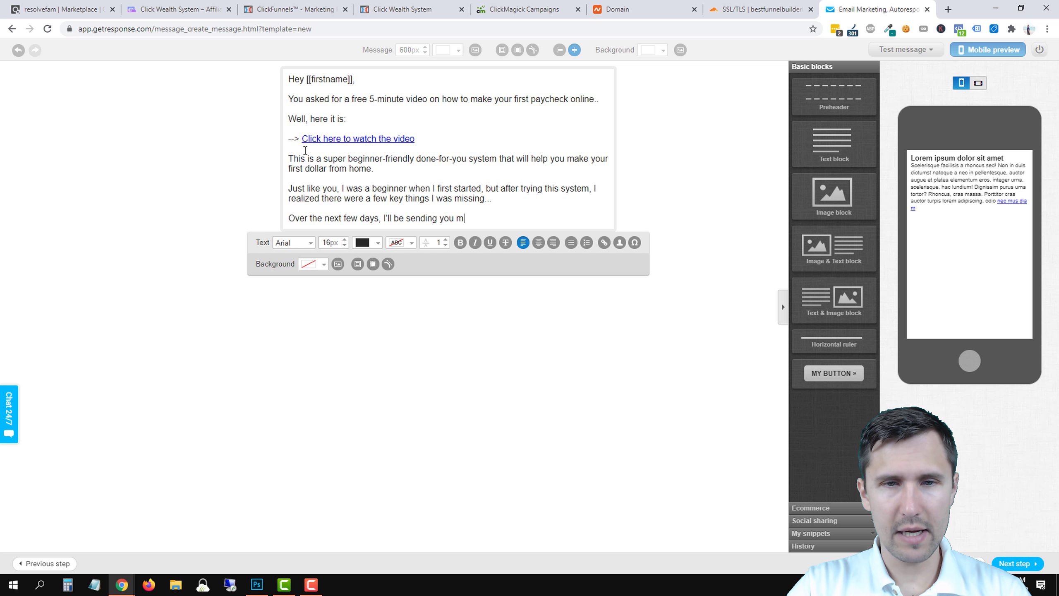
type("ore emails with ")
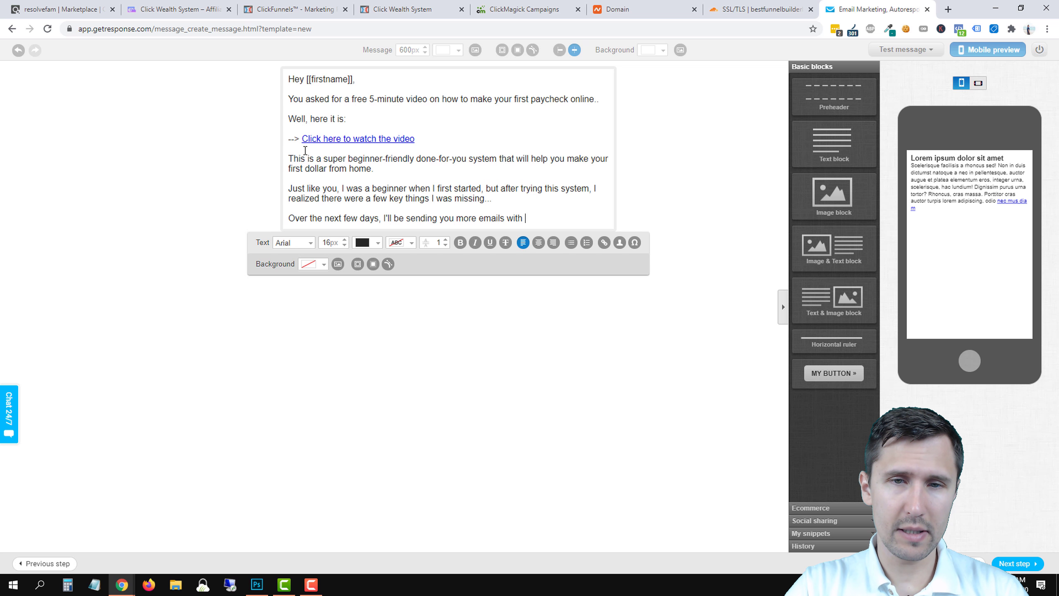
type("information on ho")
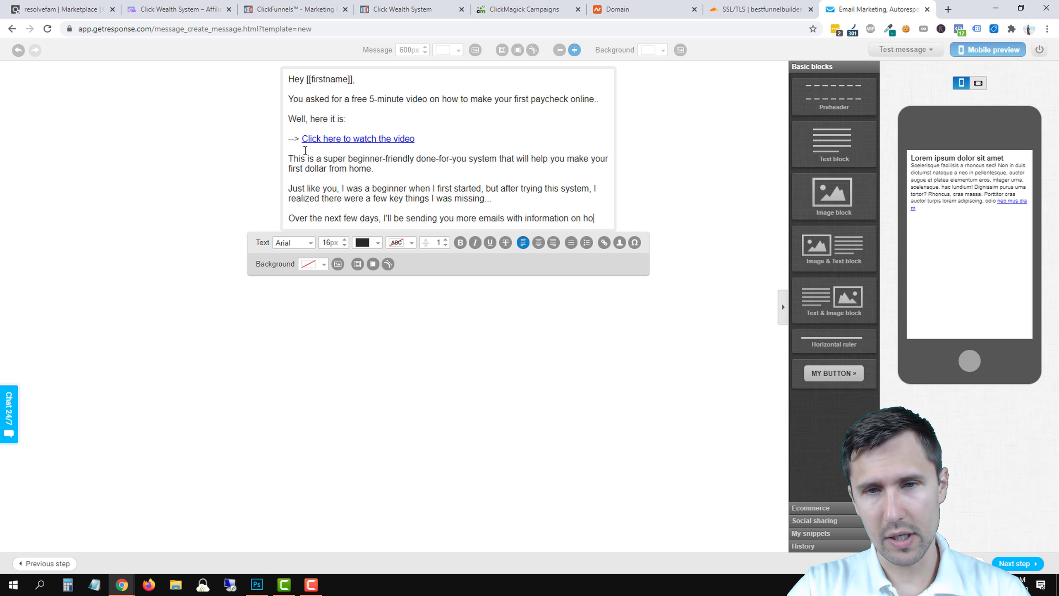
type("w to make money o")
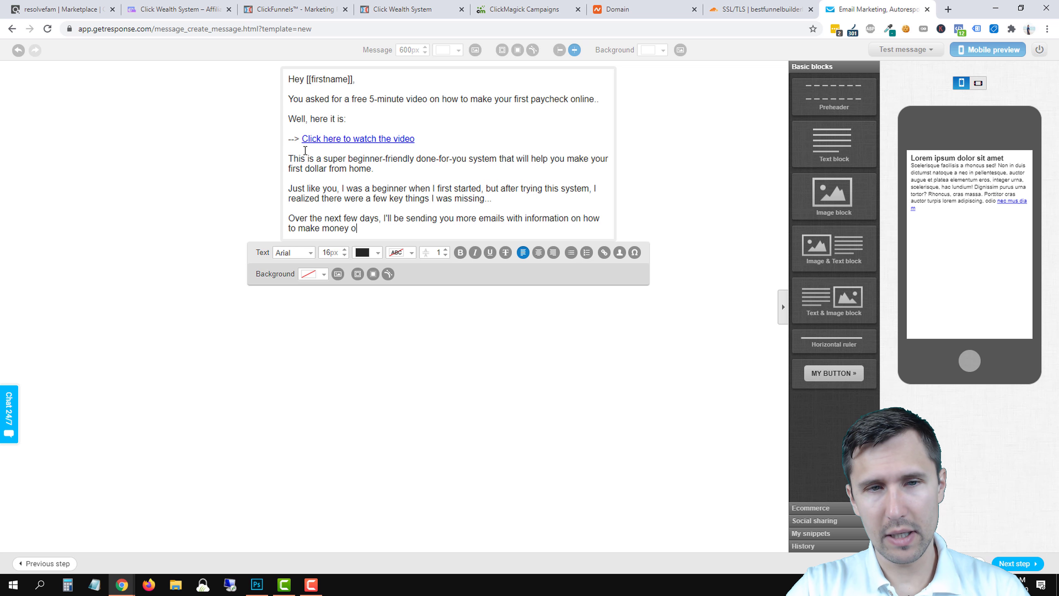
type("nline...")
key("Return")
type("S")
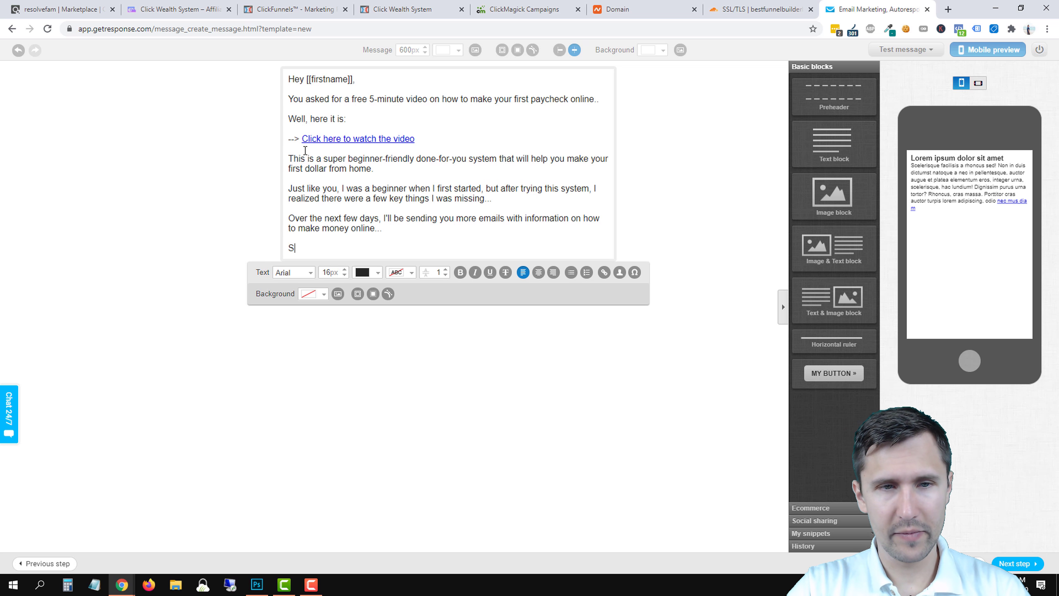
type("o be sure to whitelist my")
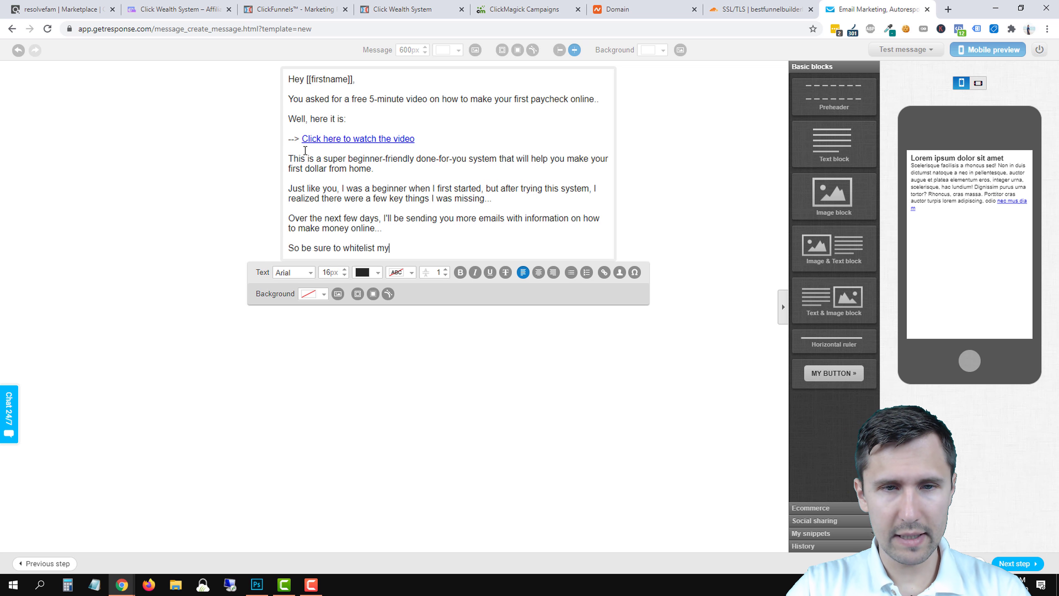
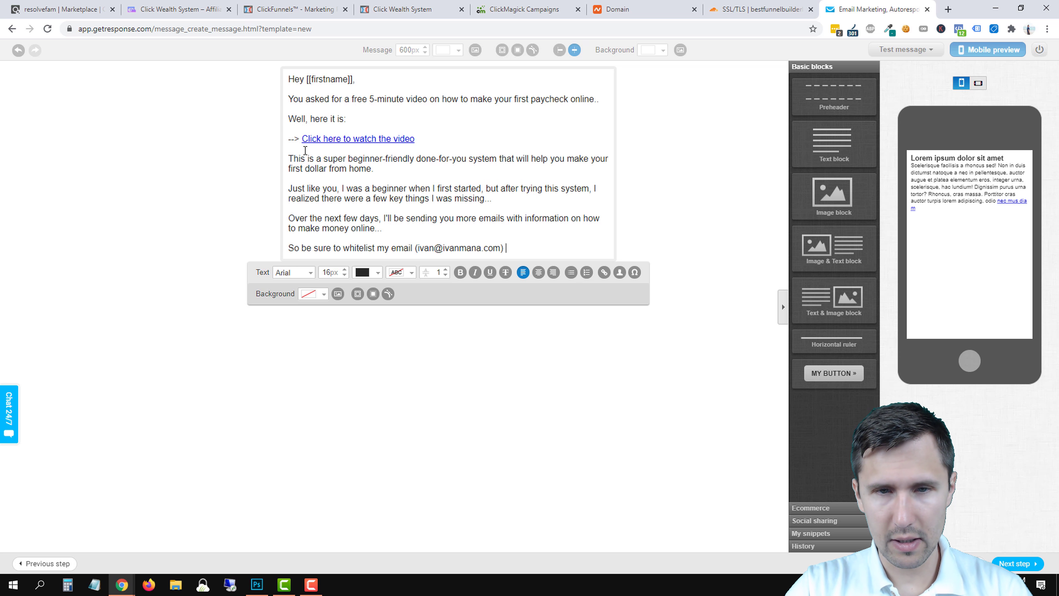
type("so you can receive them.")
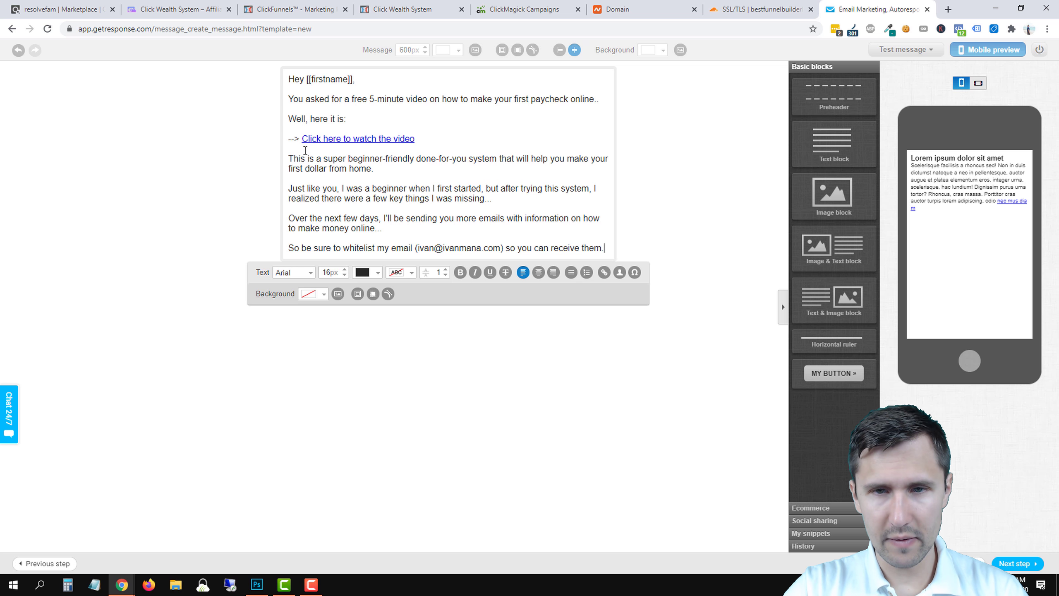
key("Return")
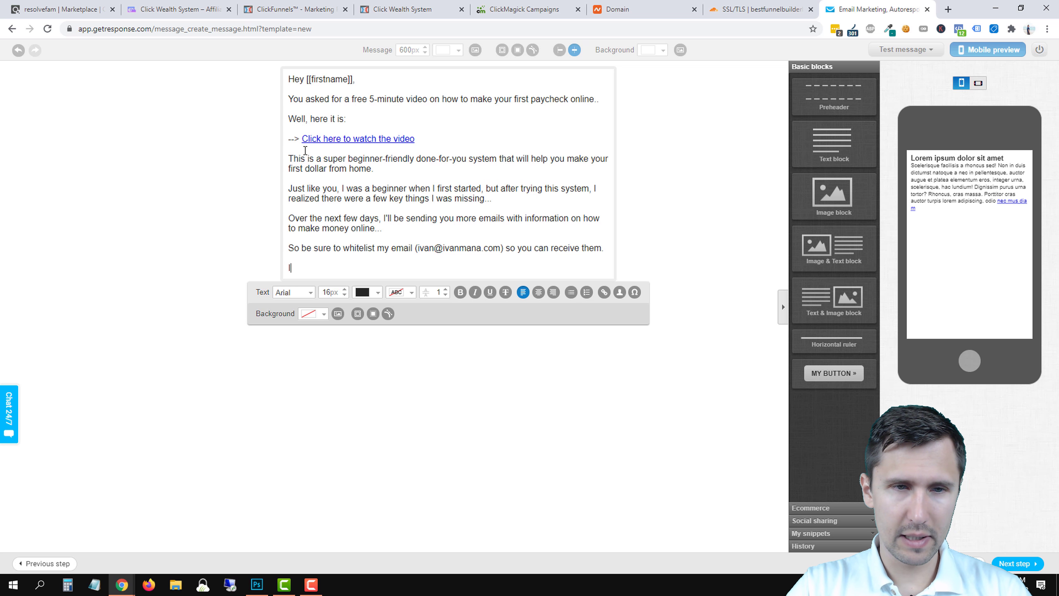
Add the teaser: next email covers the 5 things to start making your first $100 online.
type("In the next email,")
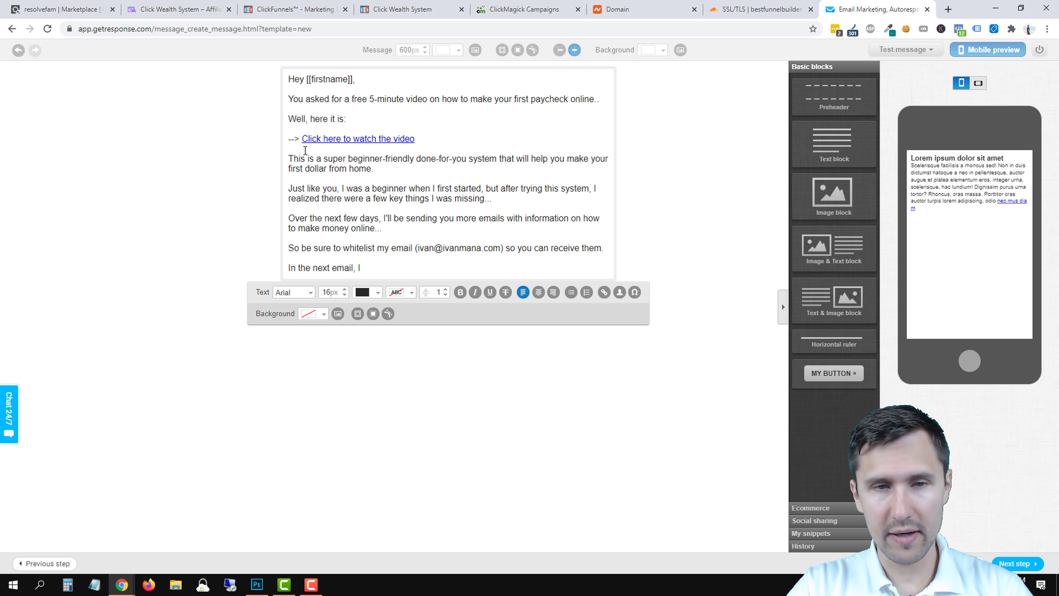
type(" I will")
key("BackSpace")
key("BackSpace")
key("BackSpace")
key("BackSpace")
key("BackSpace")
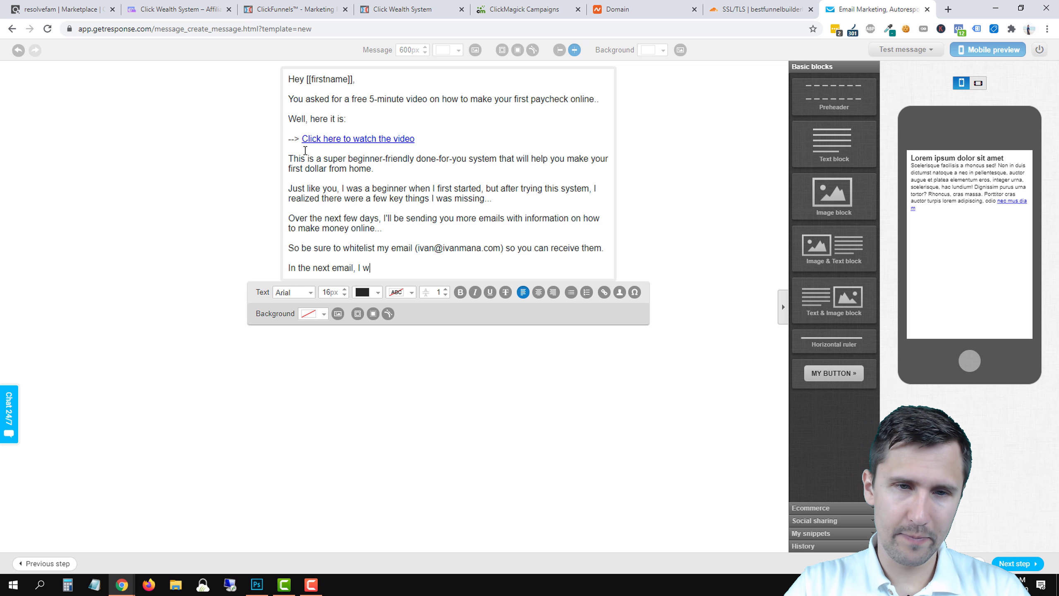
type("'m going to send ")
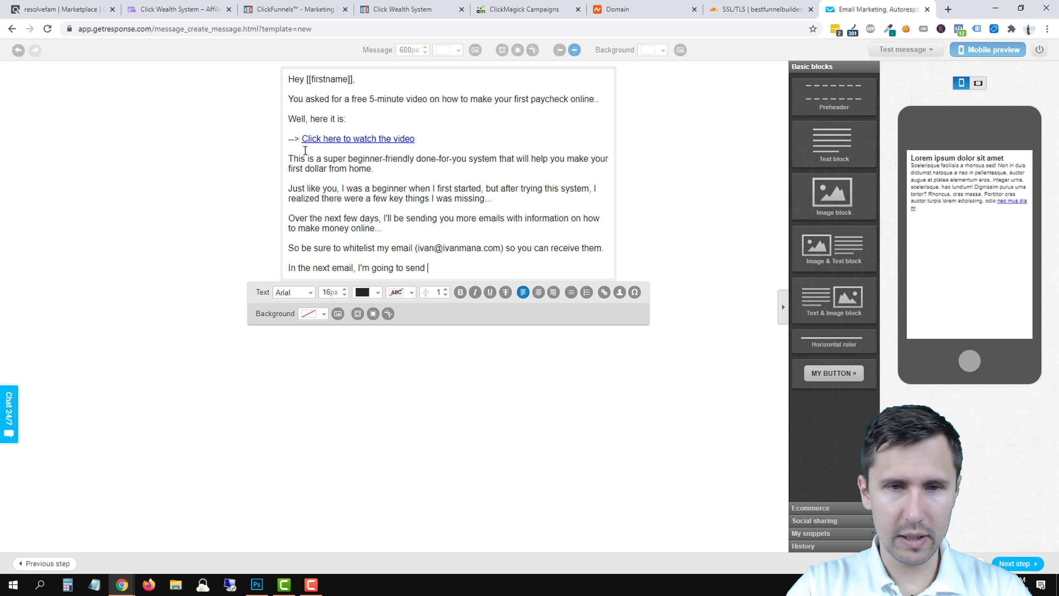
type("you information")
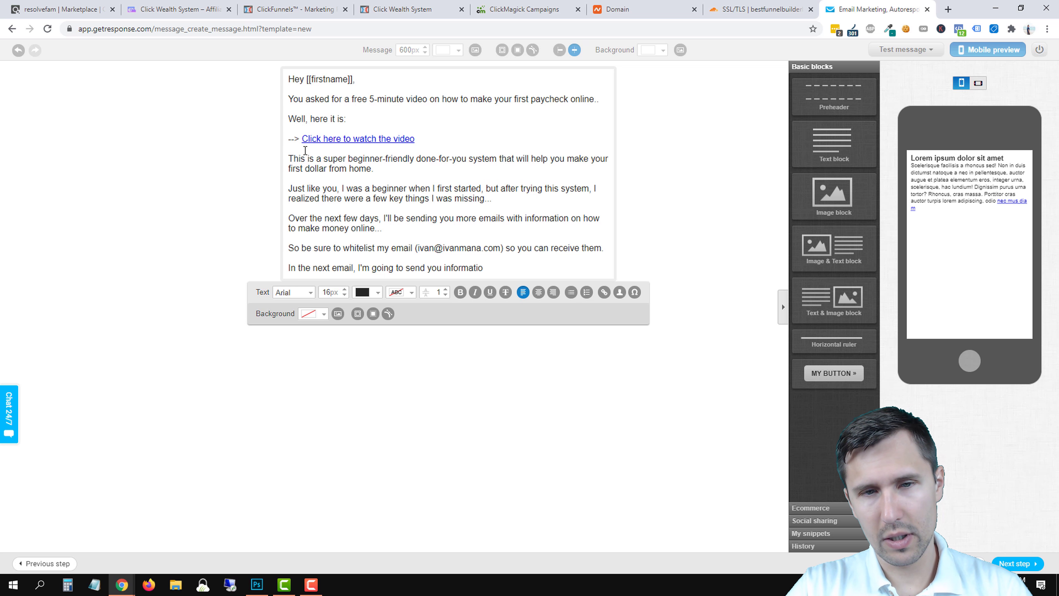
key("BackSpace")
key("BackSpace")
key("BackSpace")
key("BackSpace")
key("BackSpace")
key("BackSpace")
key("BackSpace")
key("BackSpace")
key("BackSpace")
key("BackSpace")
type("the 5 ")
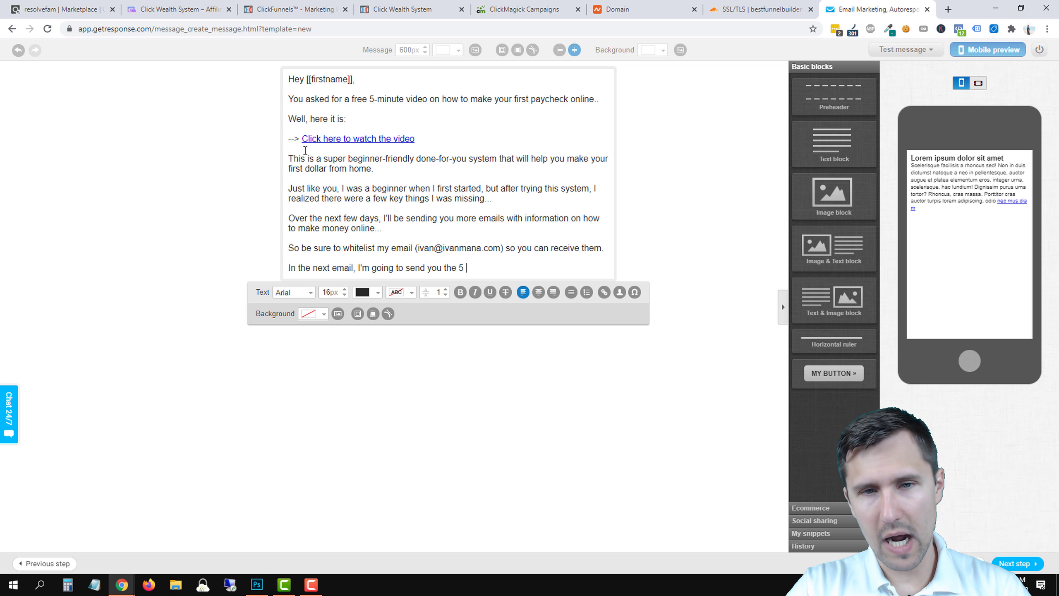
type("things you can do right ")
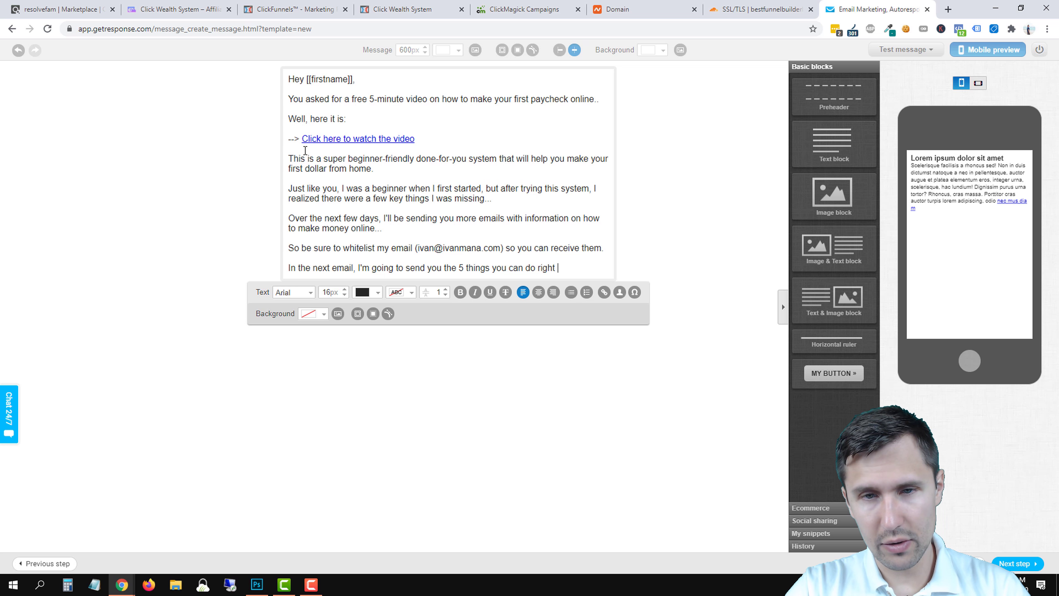
type("now to start")
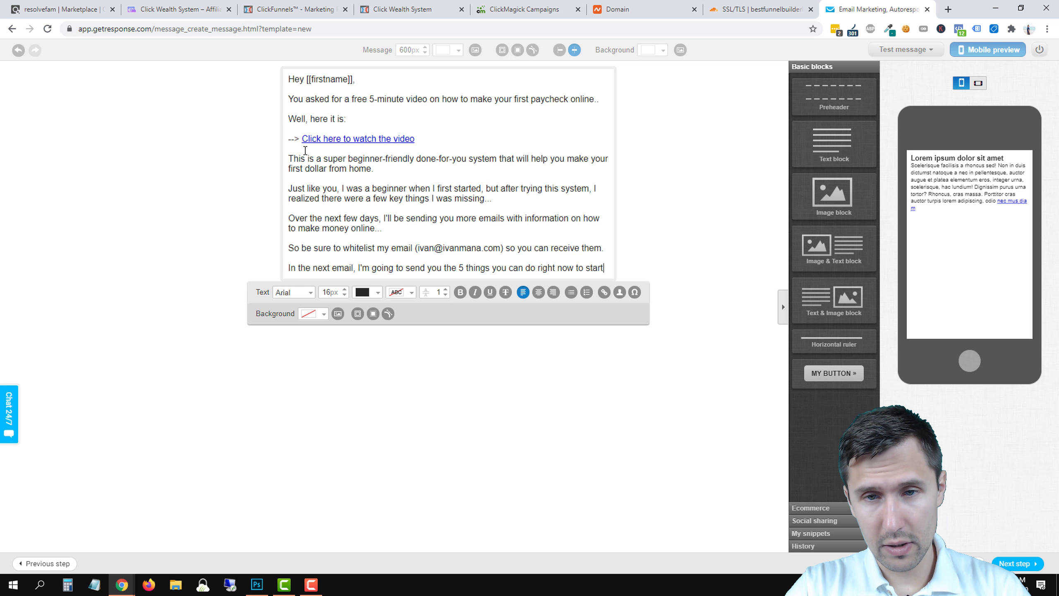
type(" your bu")
key("BackSpace")
key("BackSpace")
key("BackSpace")
key("BackSpace")
key("BackSpace")
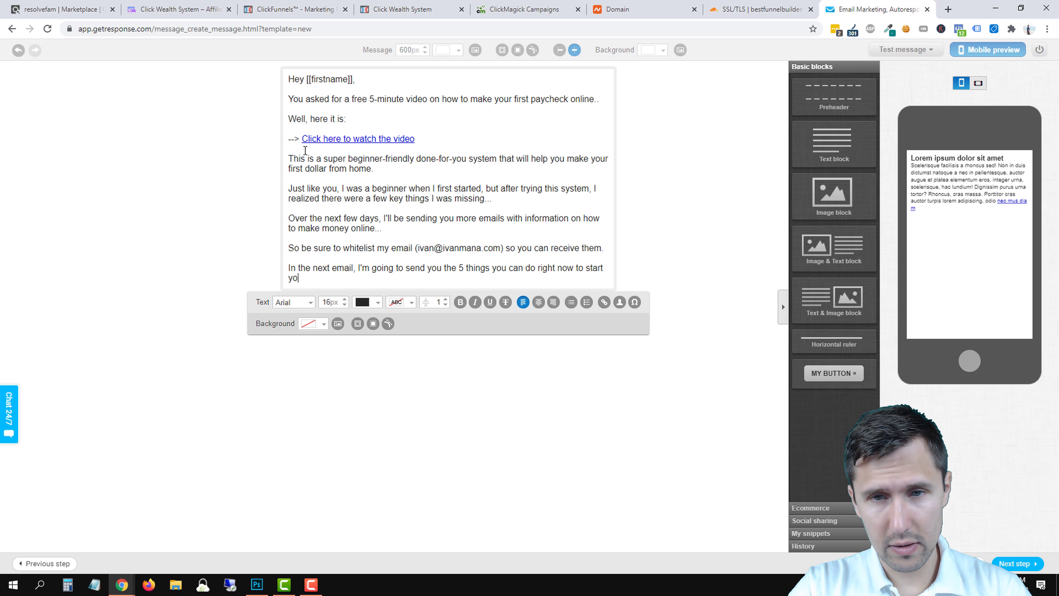
key("BackSpace")
key("BackSpace")
type("making you")
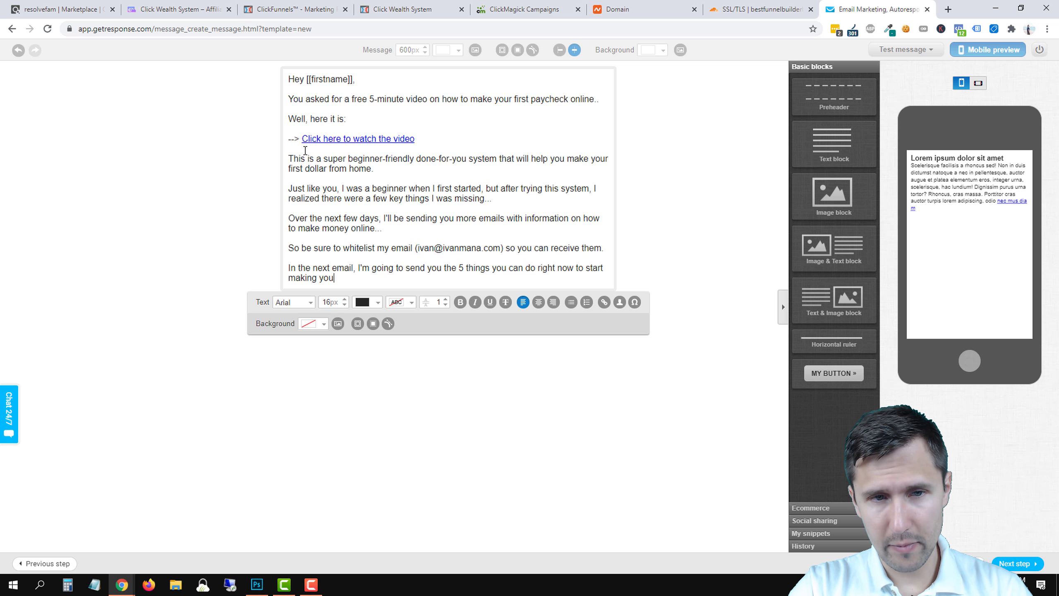
type("r first $10 online.")
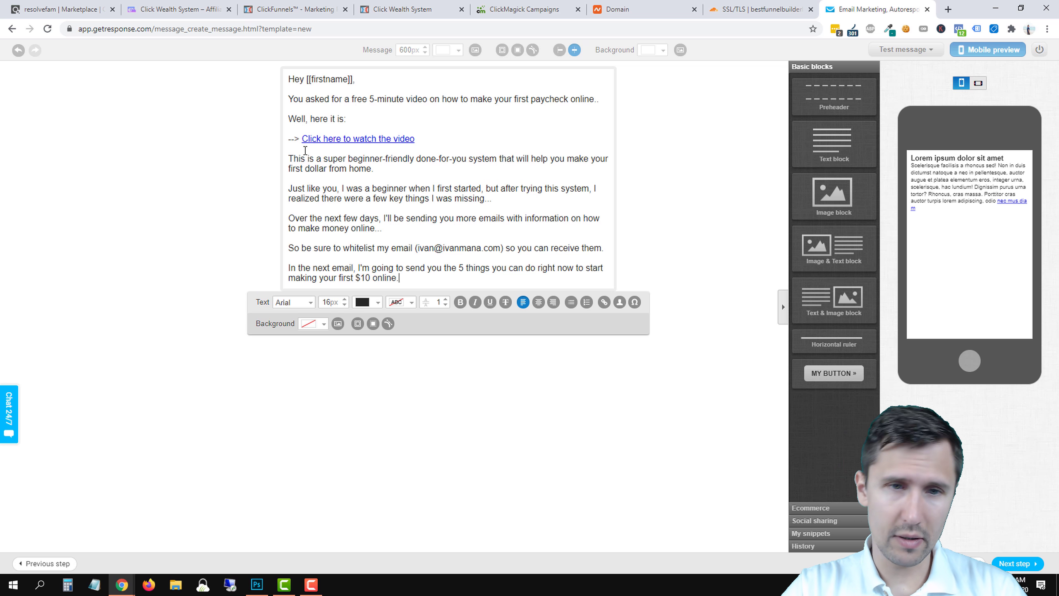
key("BackSpace")
key("BackSpace")
key("BackSpace")
key("BackSpace")
key("BackSpace")
key("BackSpace")
key("BackSpace")
type("0")
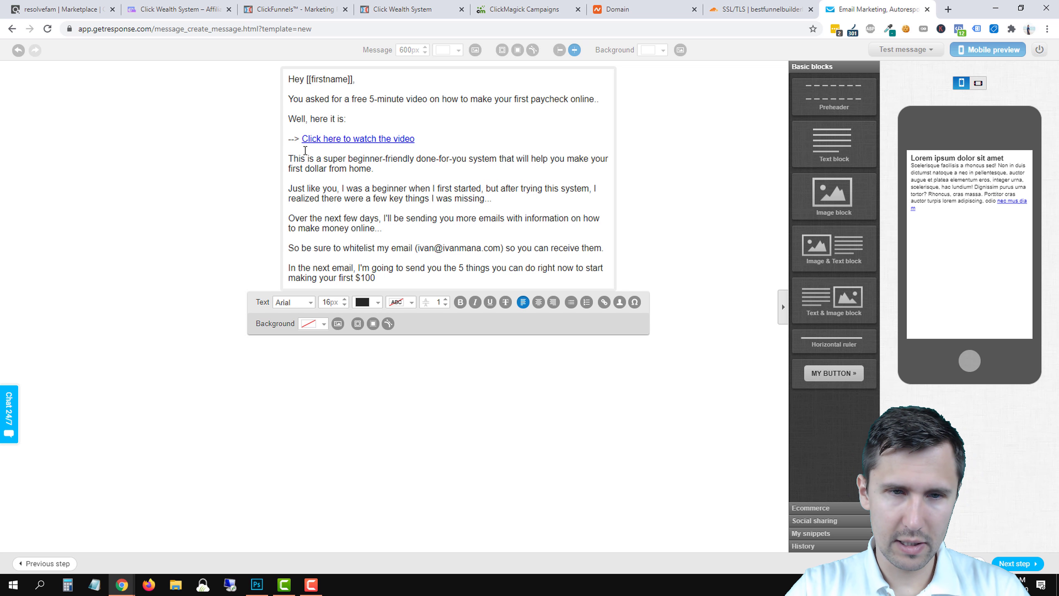
type(" online.")
Sign off with 'Talk soon,' followed by the sender's name signature.
key("Return")
type("Tal")
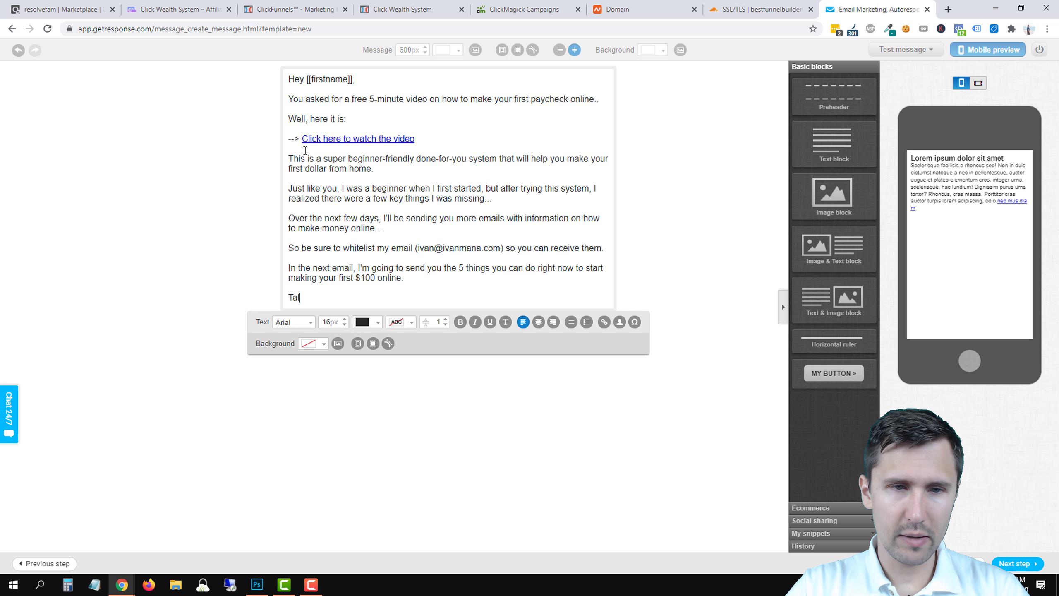
type("k soon,")
key("Return")
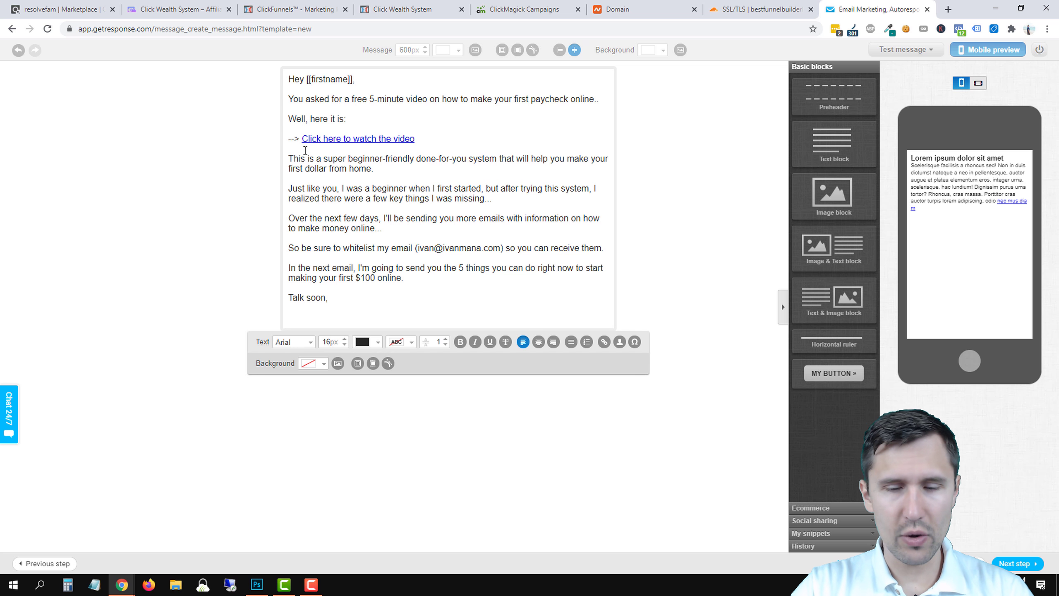
type("- Ivan")
key("BackSpace")
key("BackSpace")
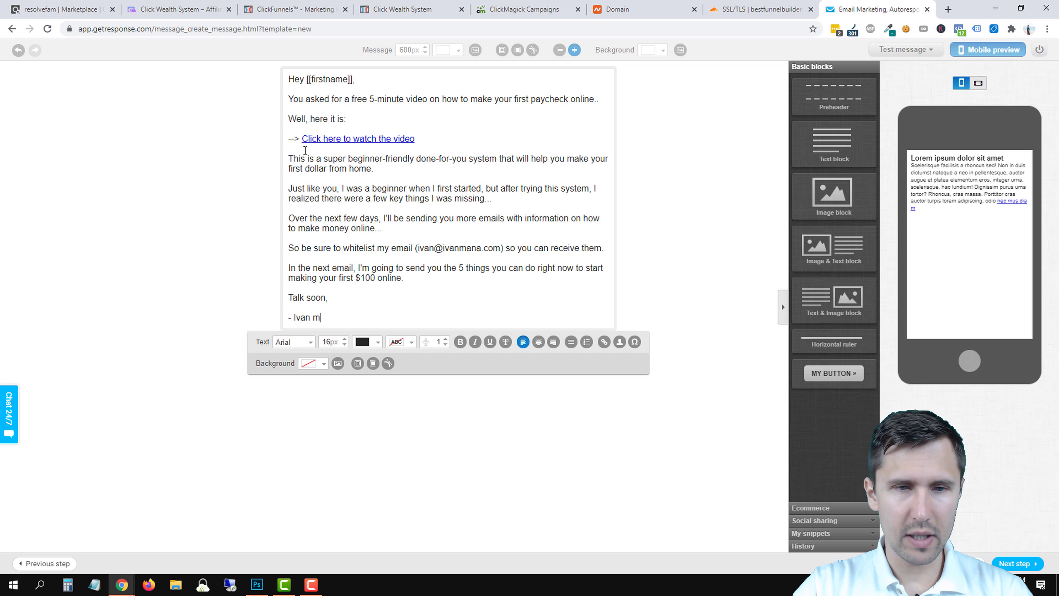
Finish the signature name and give the signature line a bright yellow (FFFB00) highlight.
type("na")
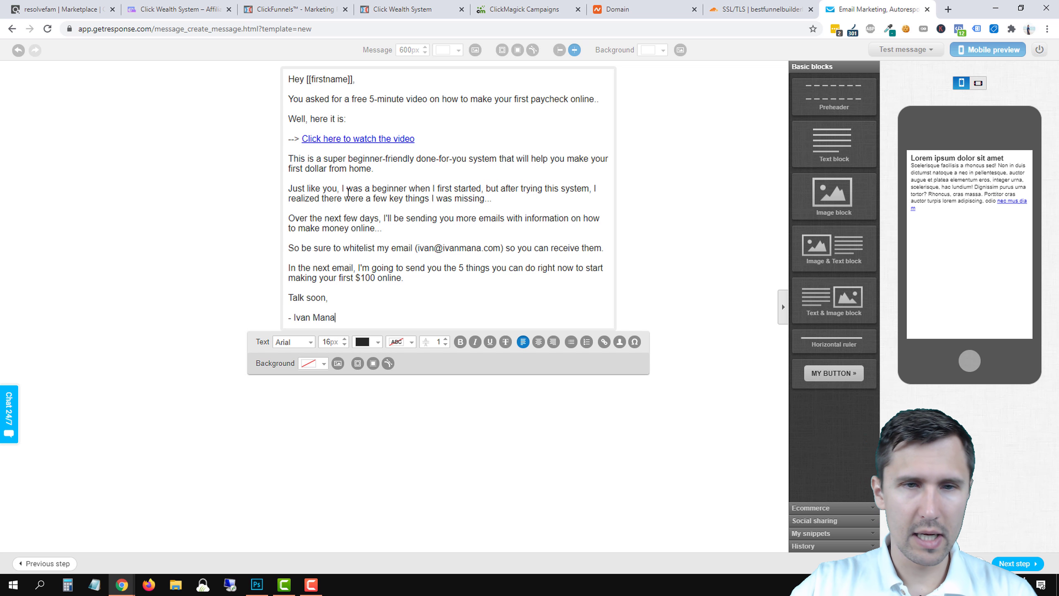
triple_click(301, 319)
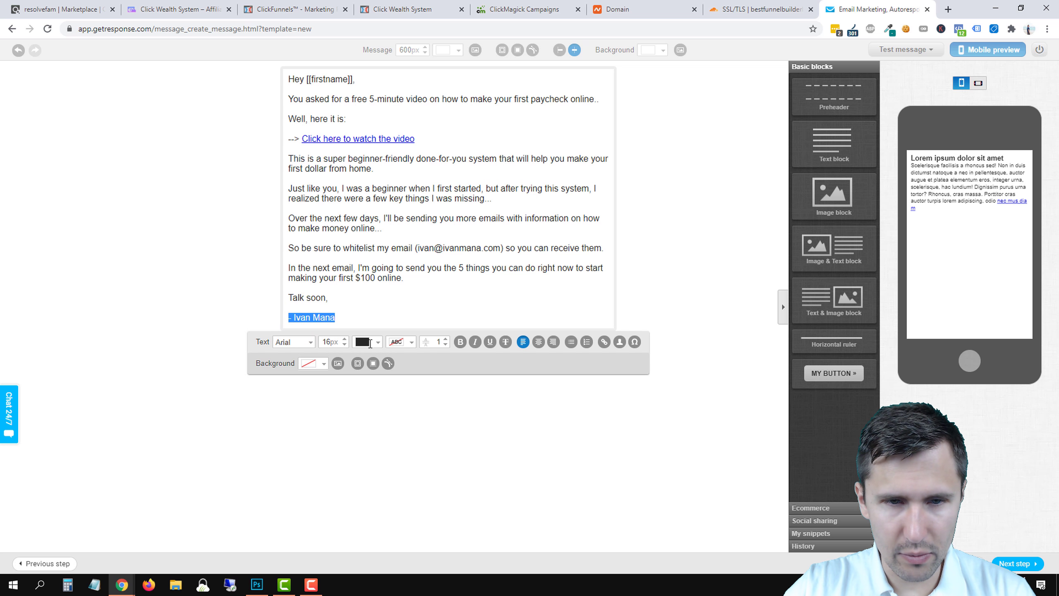
left_click(370, 342)
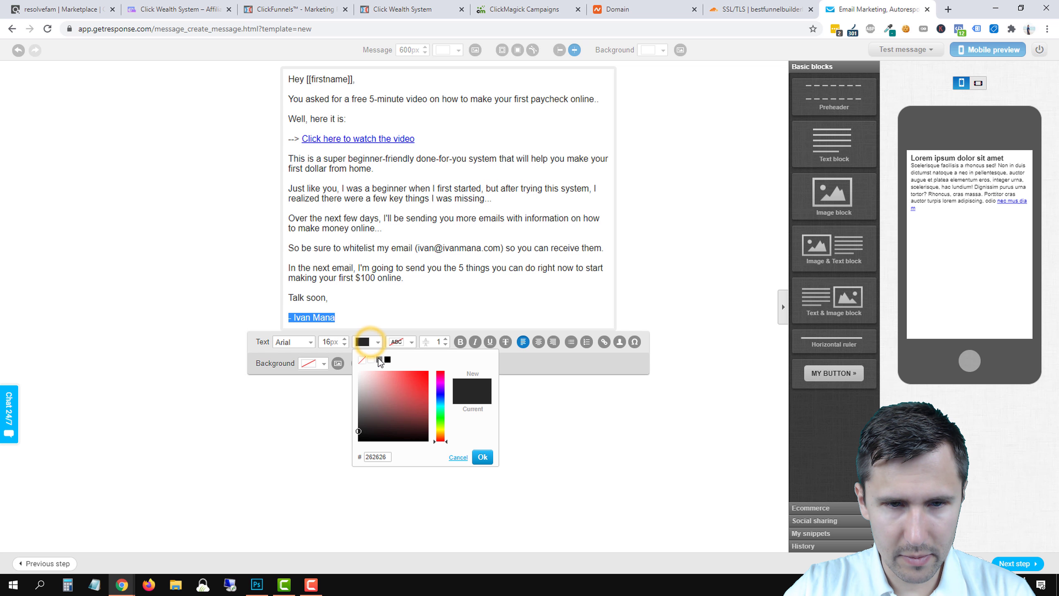
left_click_drag(383, 393, 415, 381)
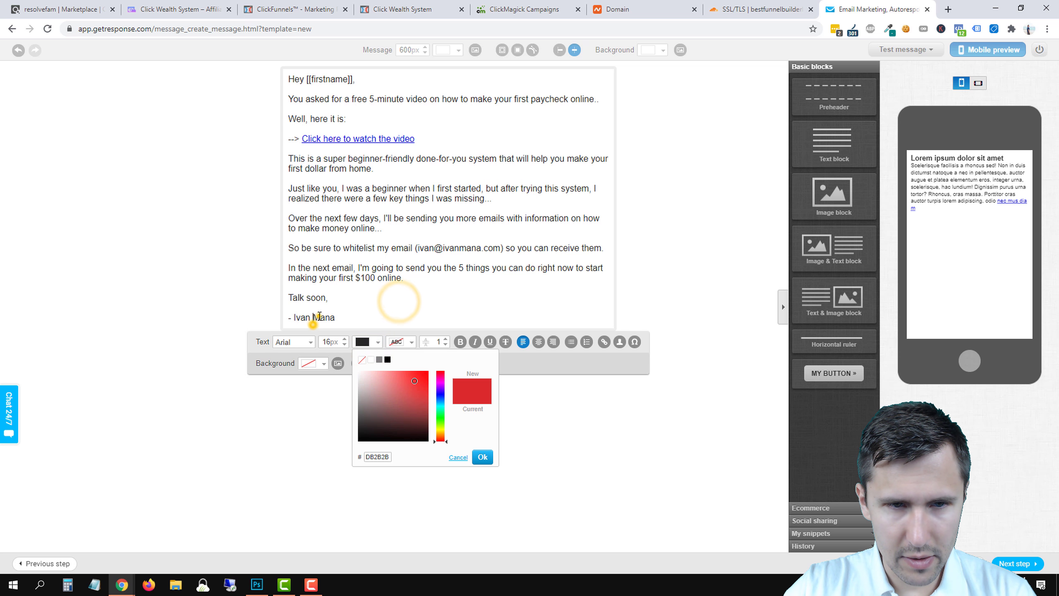
left_click(480, 456)
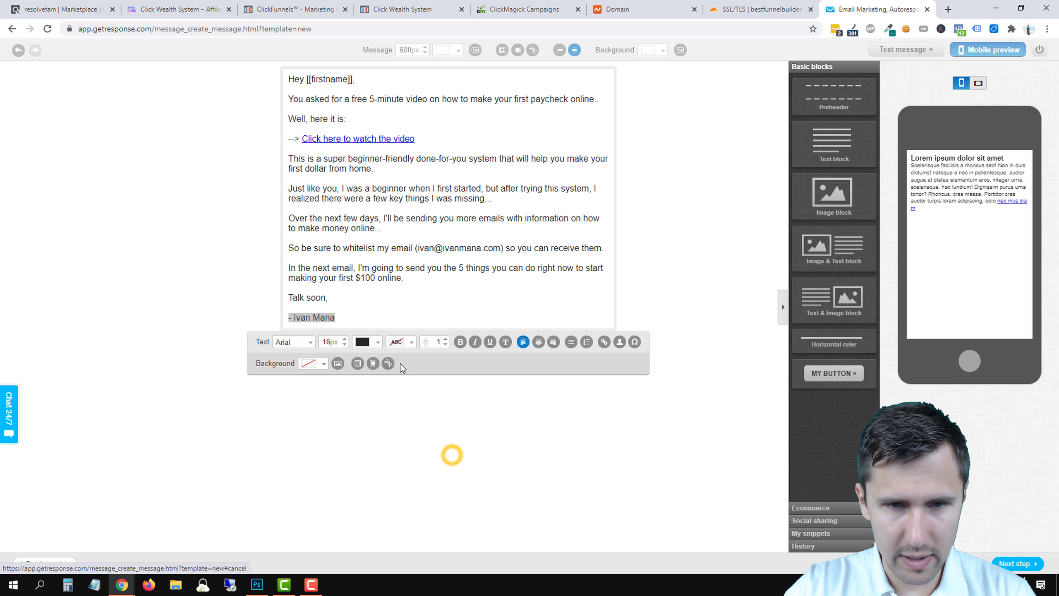
left_click(312, 317)
triple_click(312, 318)
left_click(411, 342)
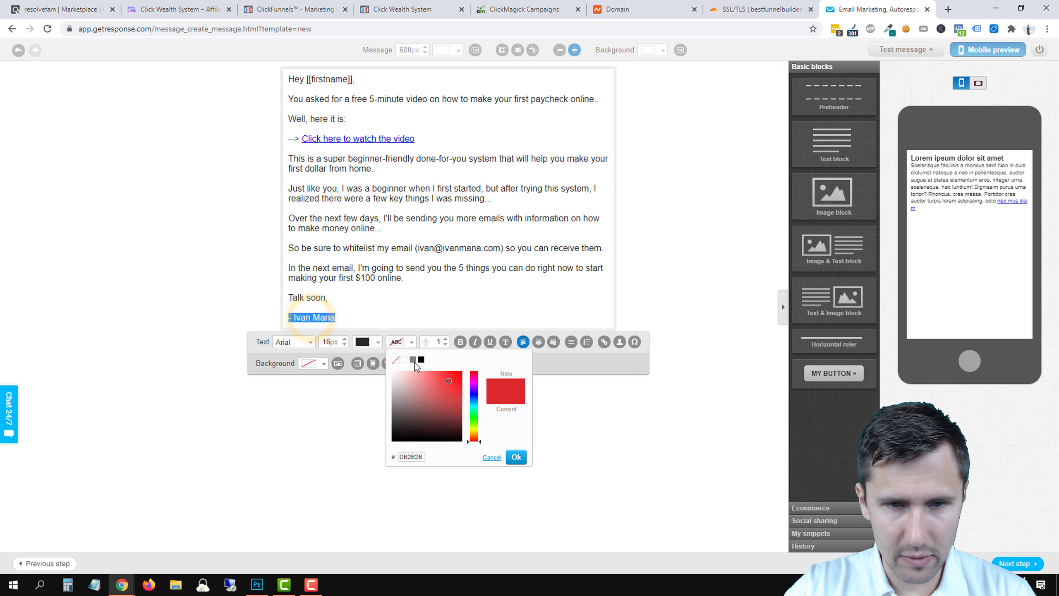
left_click_drag(475, 430, 475, 430)
left_click(454, 371)
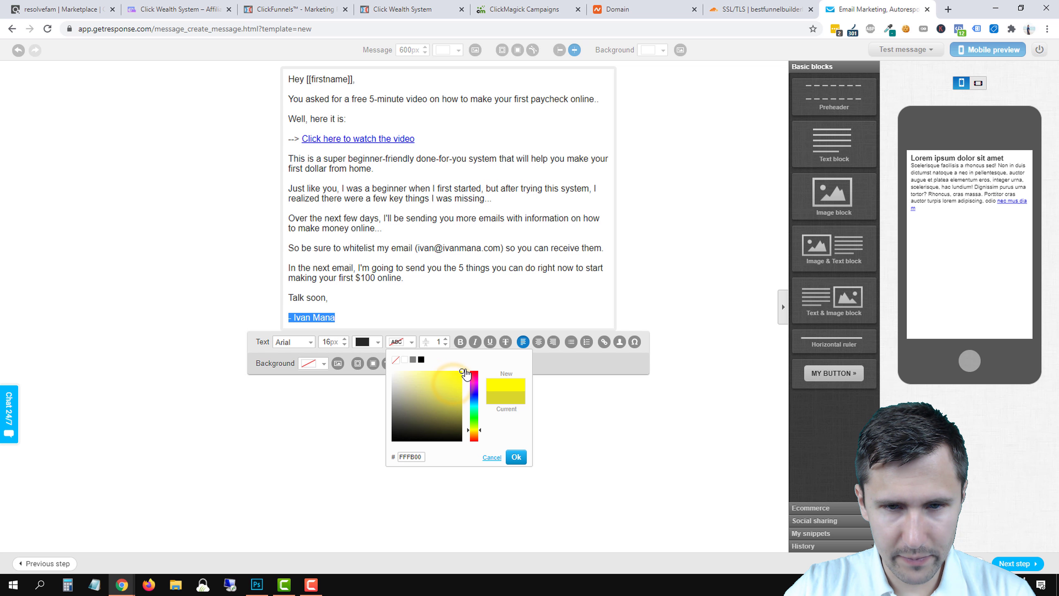
left_click(515, 457)
left_click(373, 234)
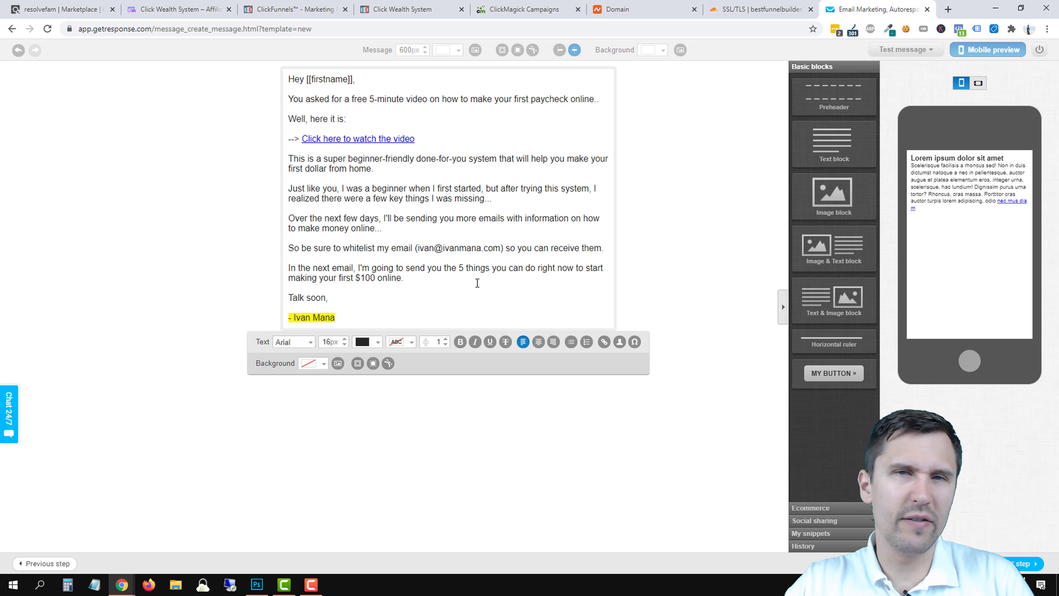
left_click(349, 98)
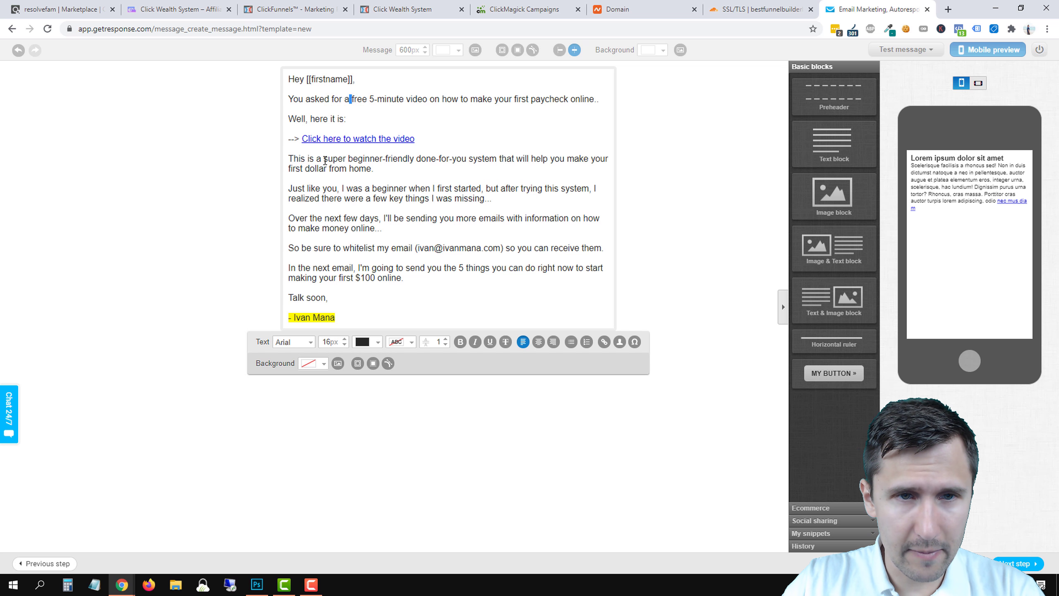
Bold 'super beginner-friendly done-for-you system' and italicise the 'Just like you' paragraph.
left_click_drag(325, 159, 496, 157)
left_click(461, 342)
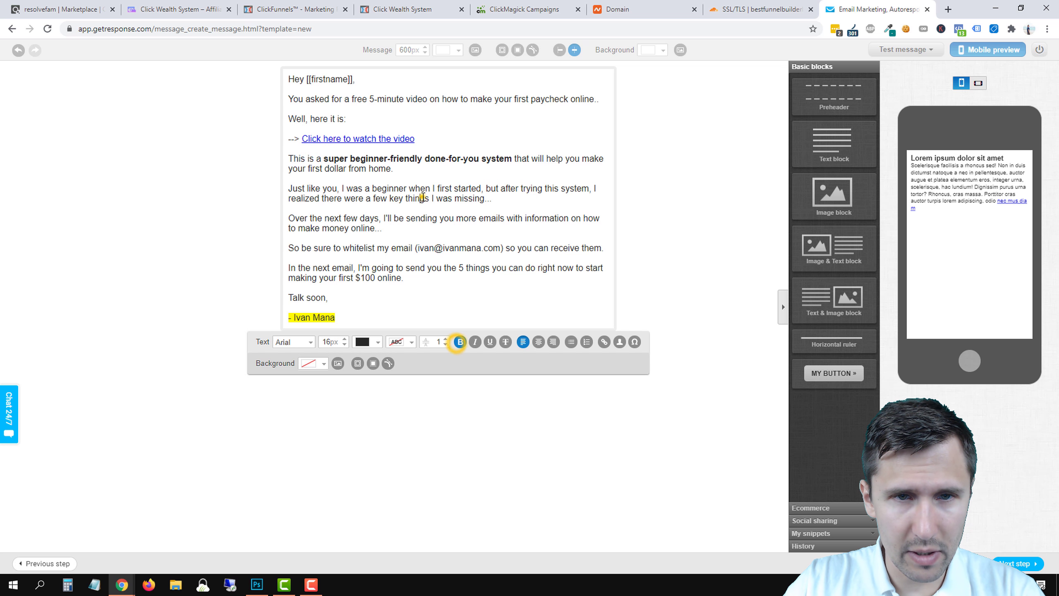
left_click(421, 193)
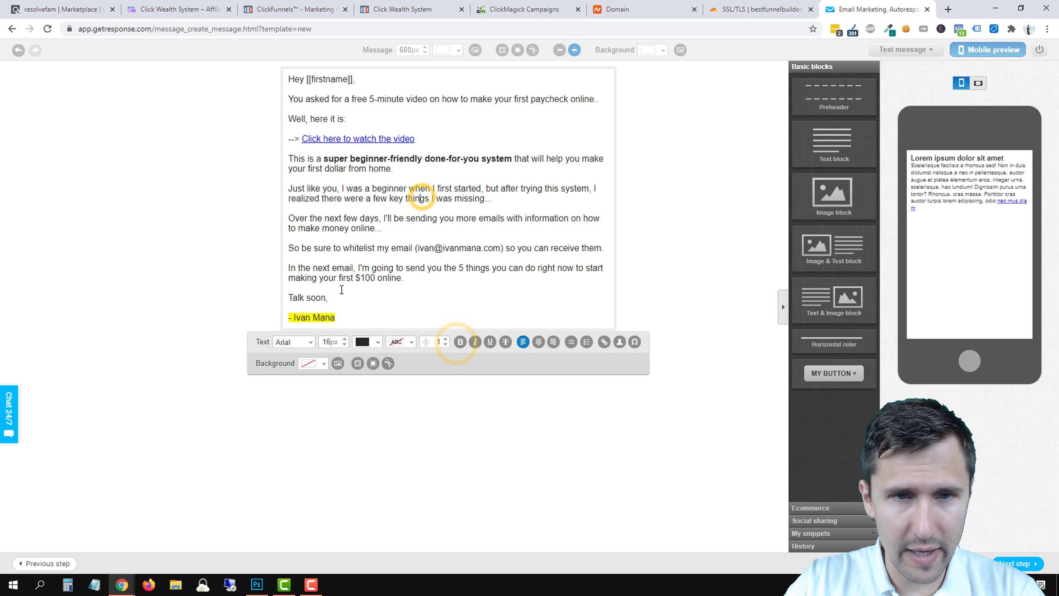
triple_click(361, 190)
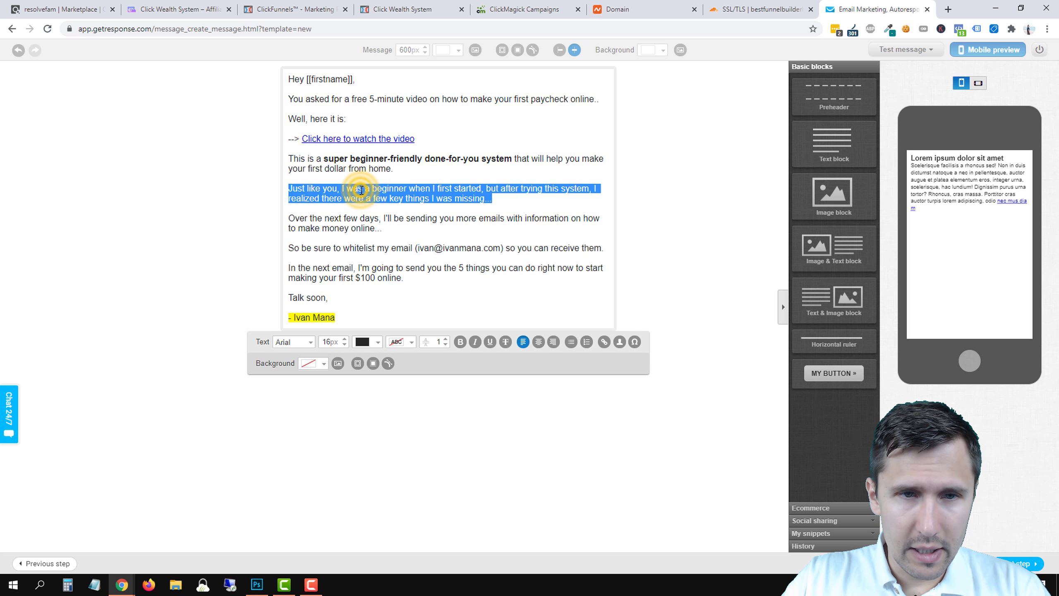
left_click(475, 342)
left_click(417, 254)
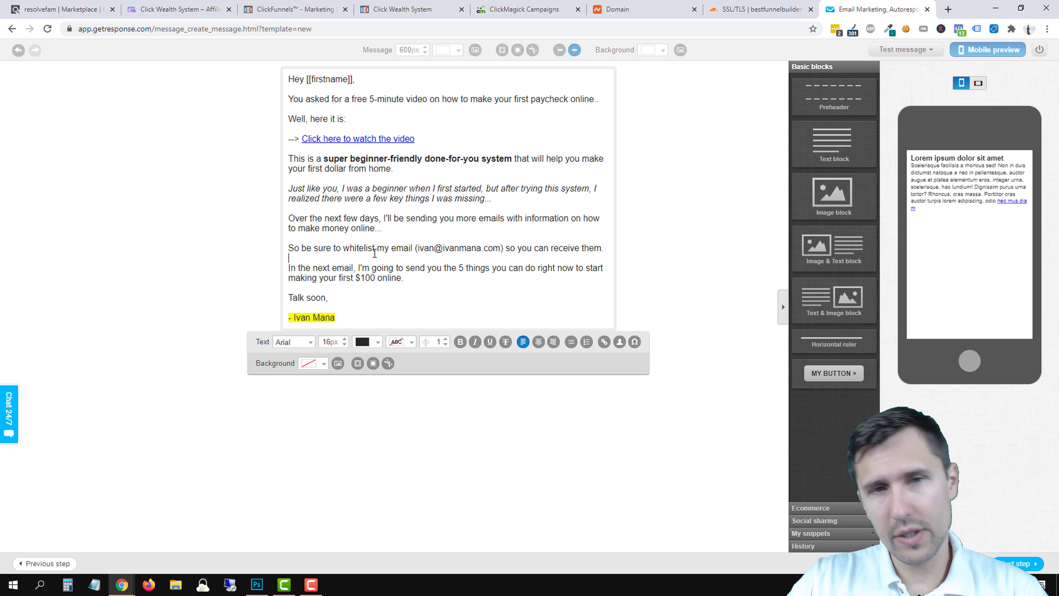
Make the email address in the whitelist sentence bold.
left_click(362, 245)
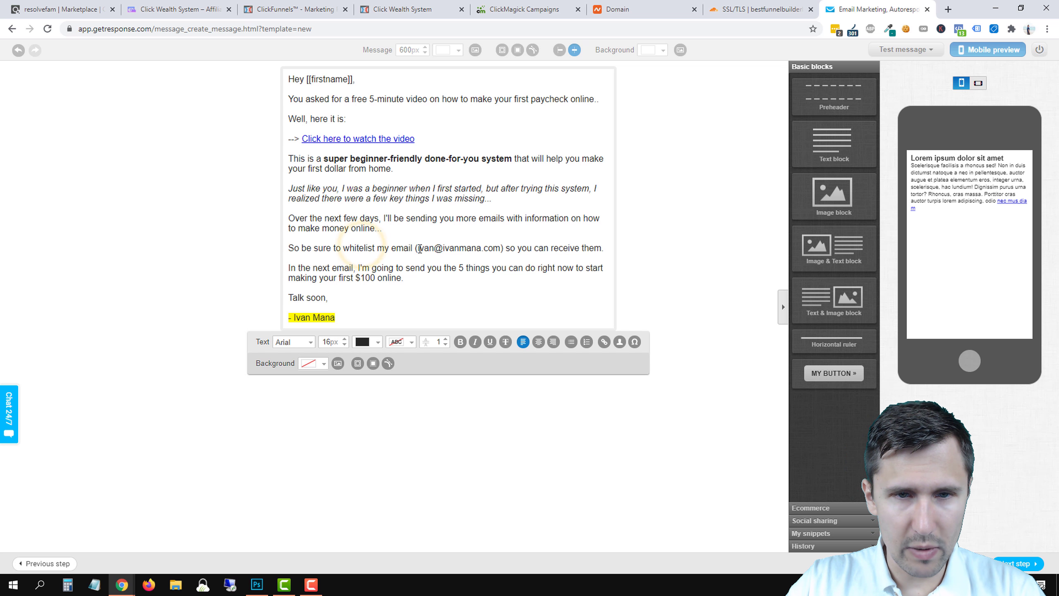
left_click_drag(417, 248, 500, 250)
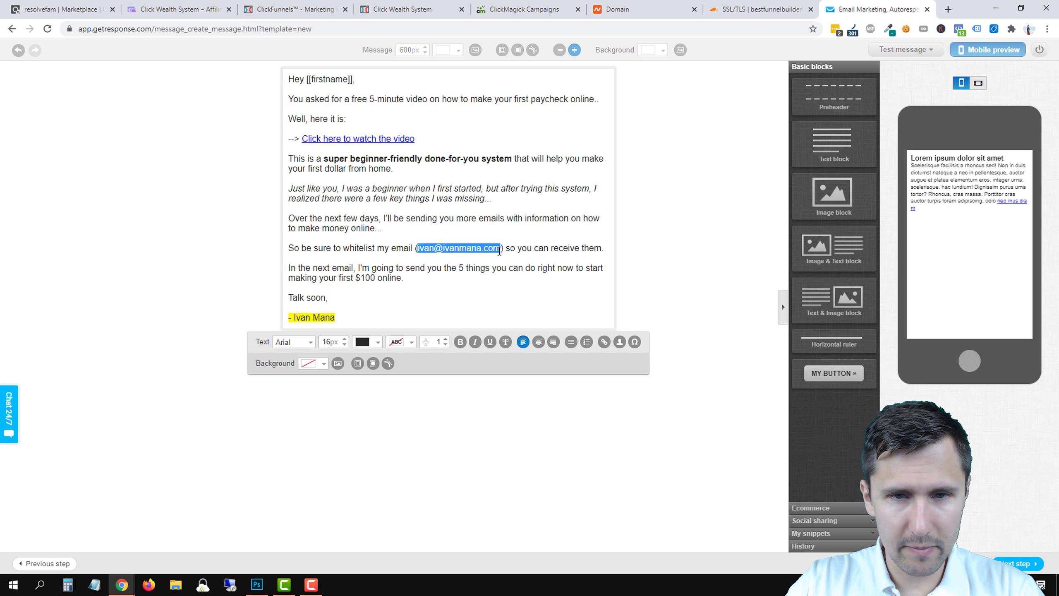
left_click(460, 342)
left_click(427, 268)
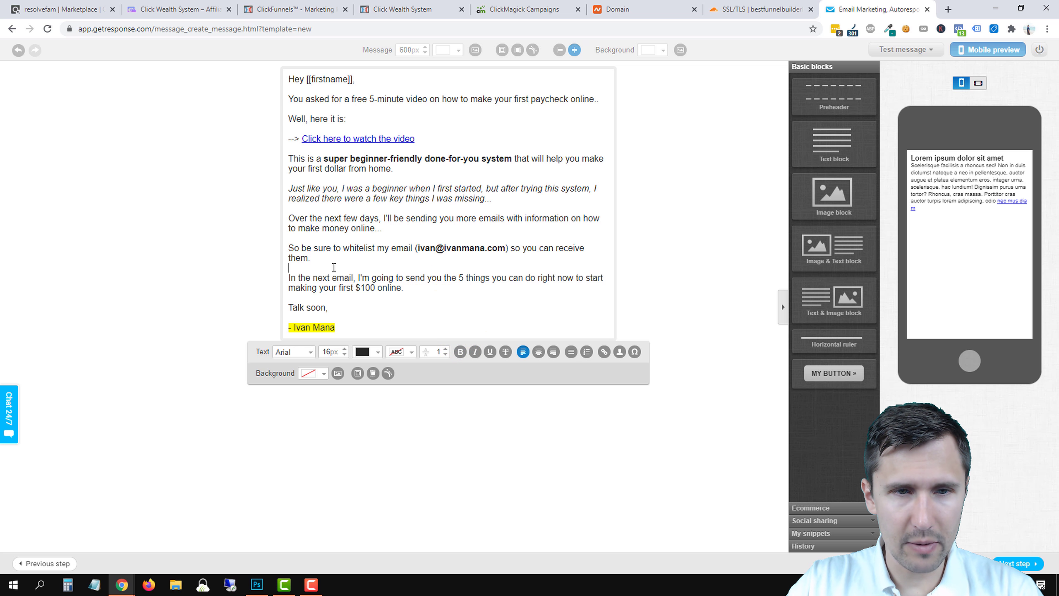
left_click(317, 260)
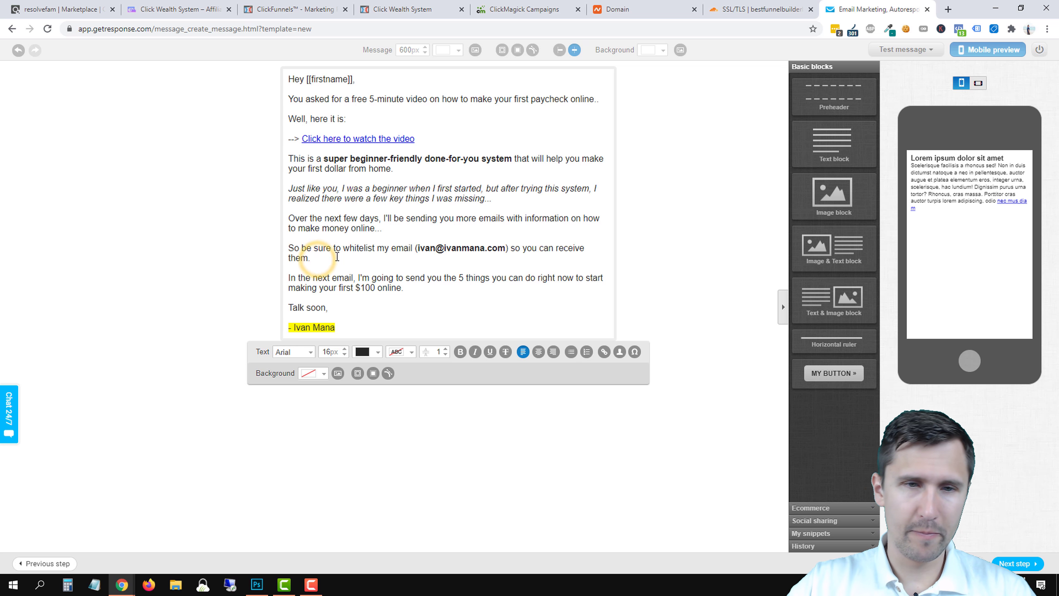
Add a bold, unhighlighted line: 'P.S. If you still haven't seen the free video, click here to watch now.'.
left_click(351, 327)
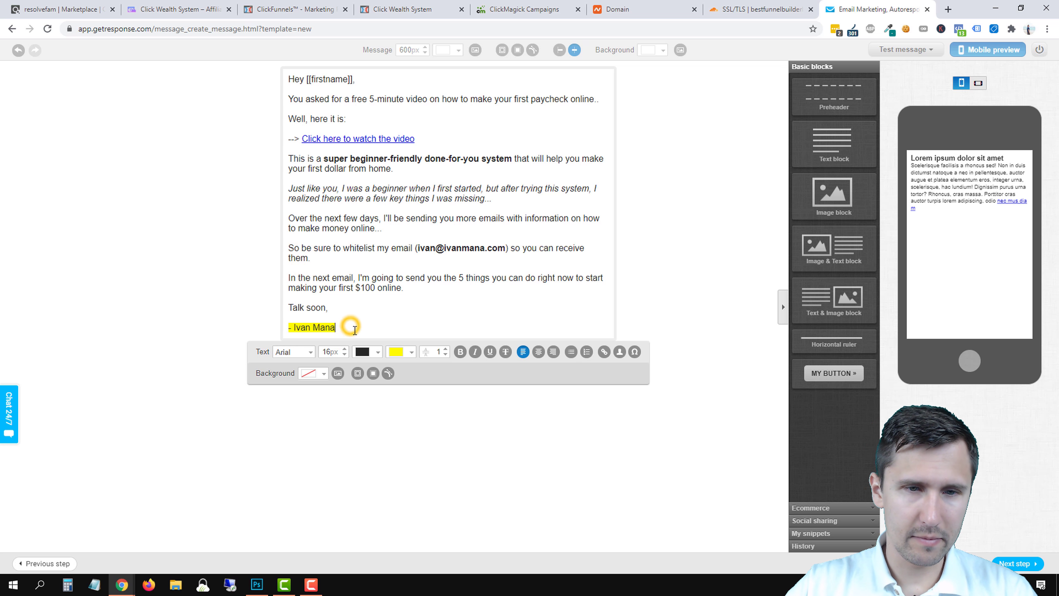
key("Return")
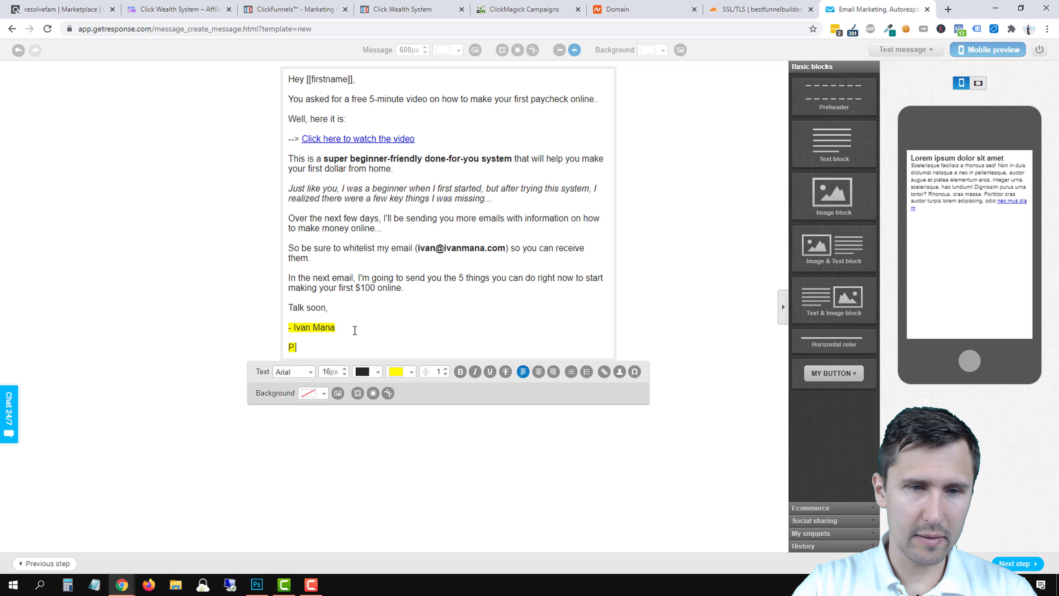
type("P.S. If you stil")
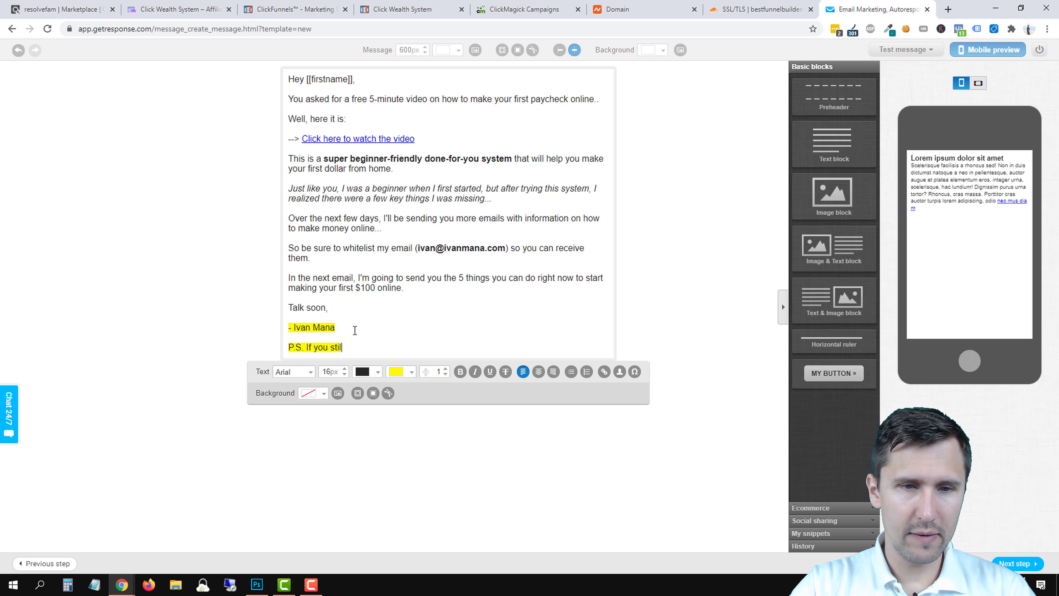
type("l haven't se")
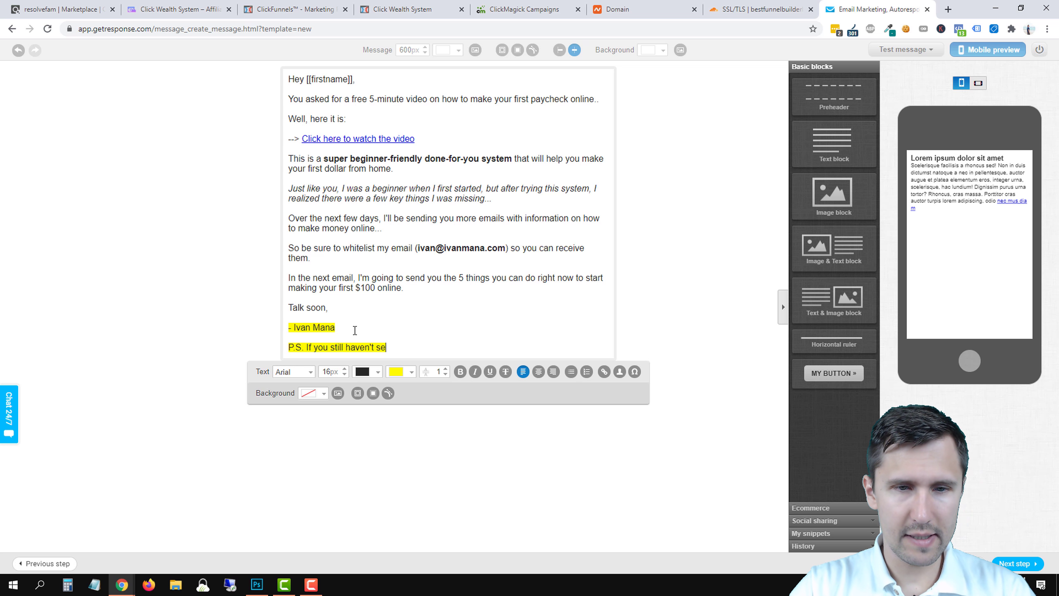
type("en the free video,")
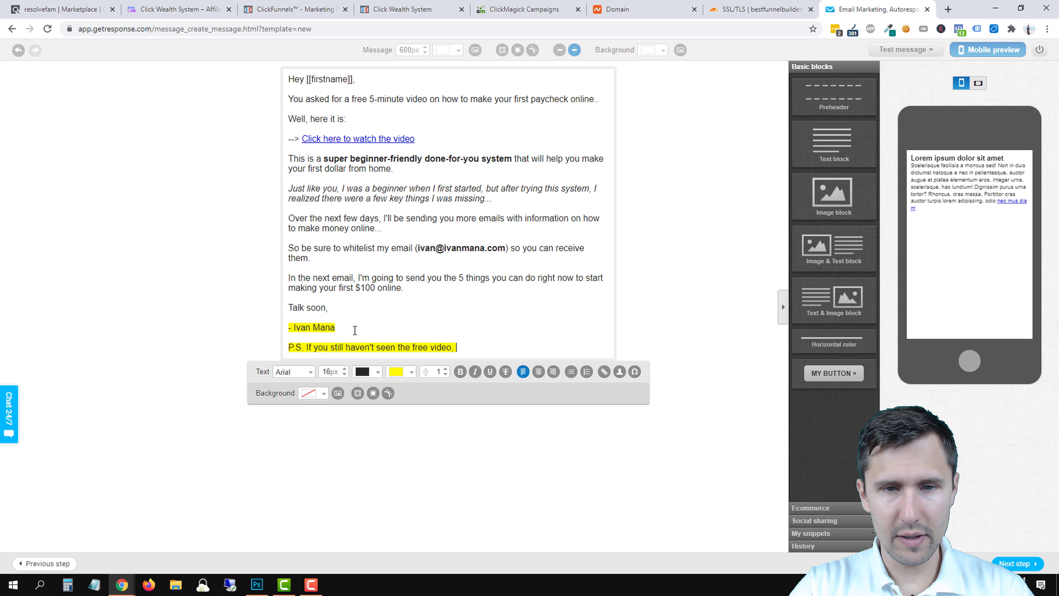
type(" click here to watc")
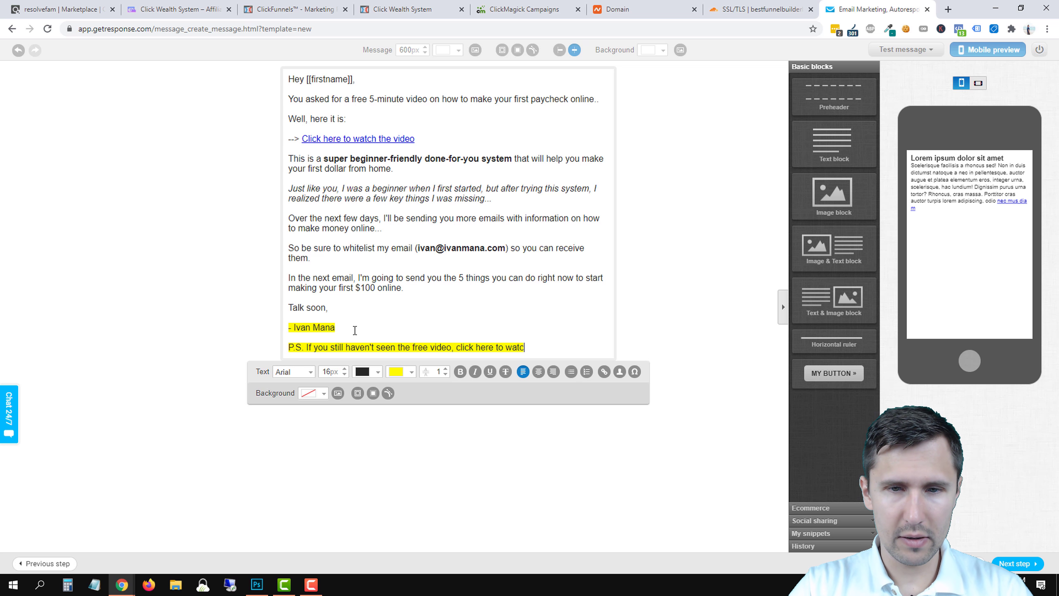
type("h now.")
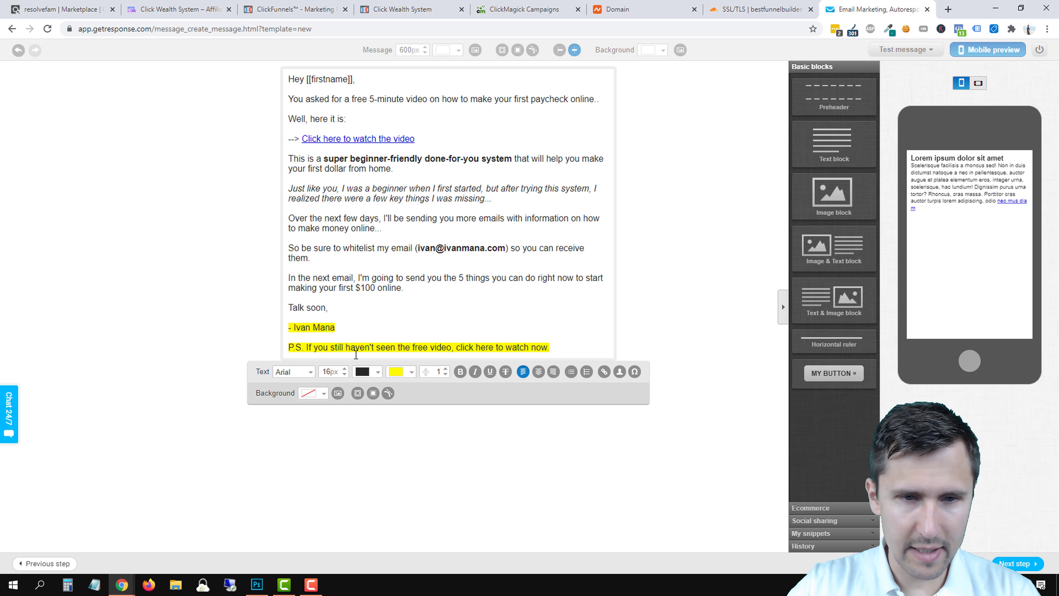
triple_click(356, 349)
left_click(395, 371)
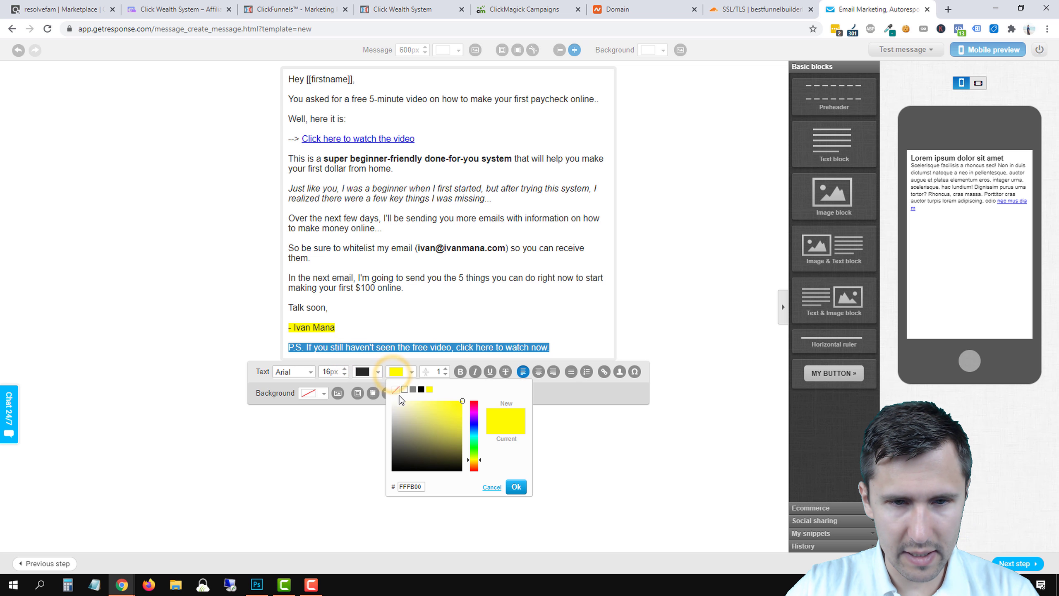
left_click(396, 390)
left_click(384, 301)
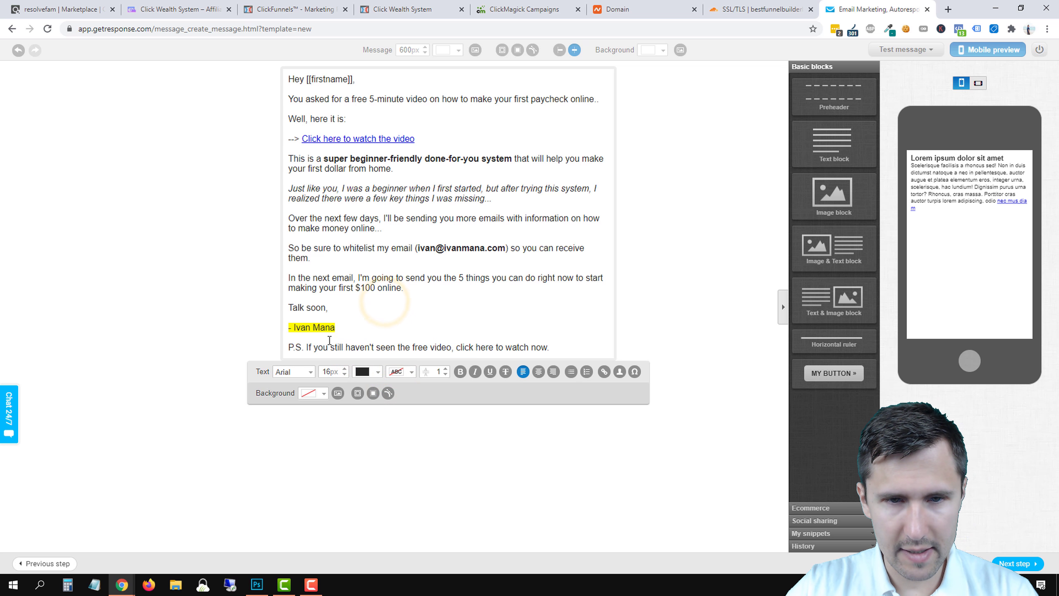
triple_click(317, 349)
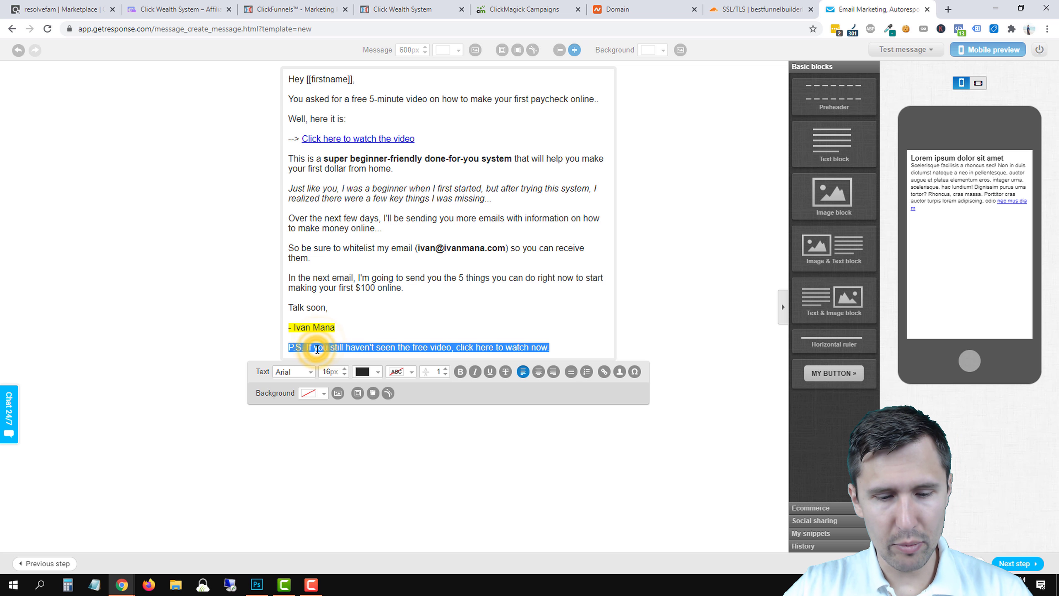
key("ctrl+b")
left_click(388, 218)
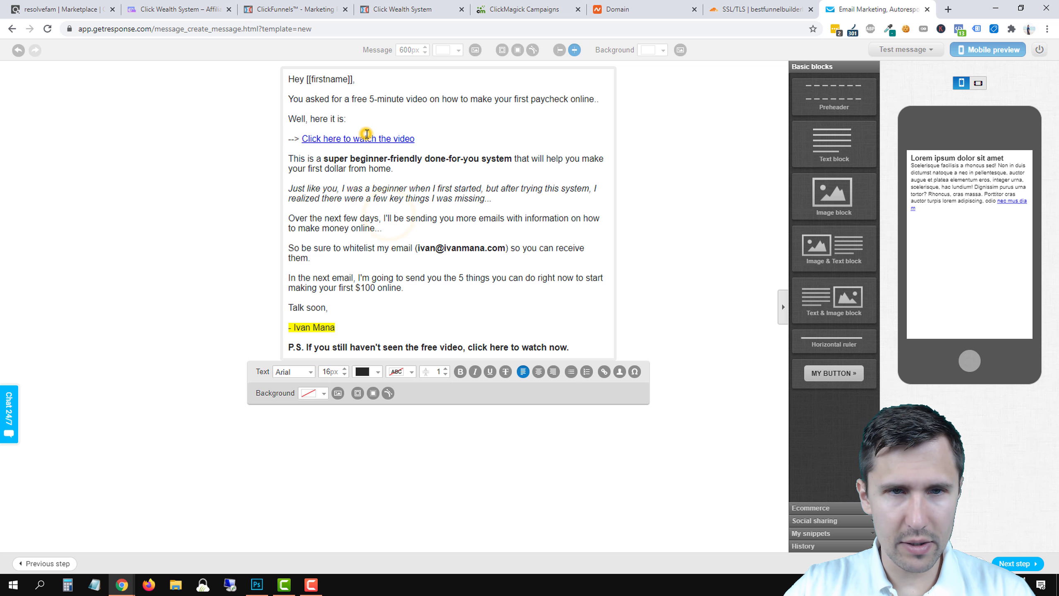
Link 'click here to watch now' to the same URL as the existing video link.
left_click(367, 134)
double_click(362, 135)
triple_click(475, 288)
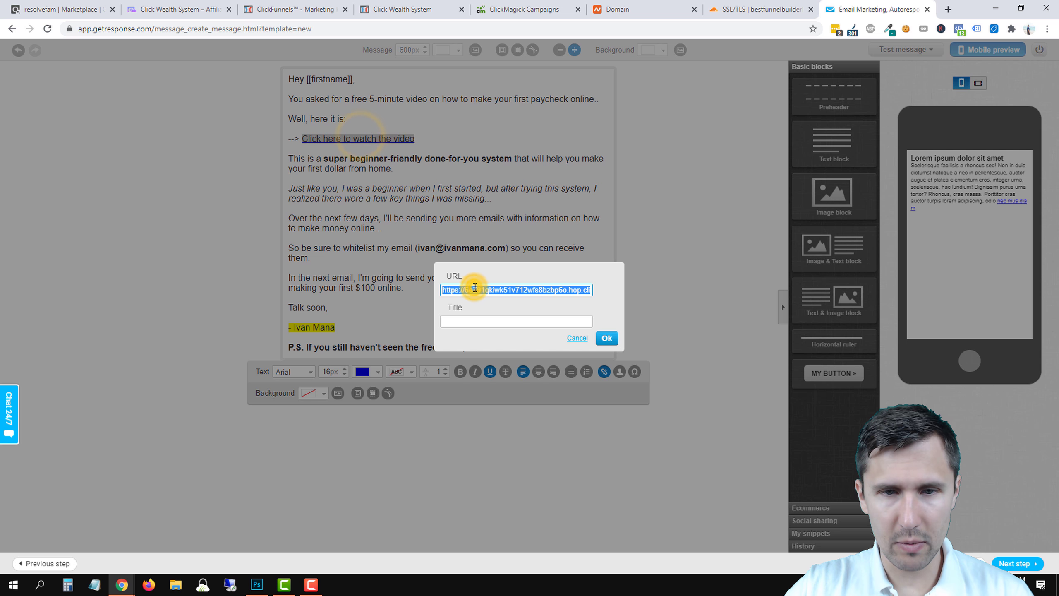
left_click(607, 338)
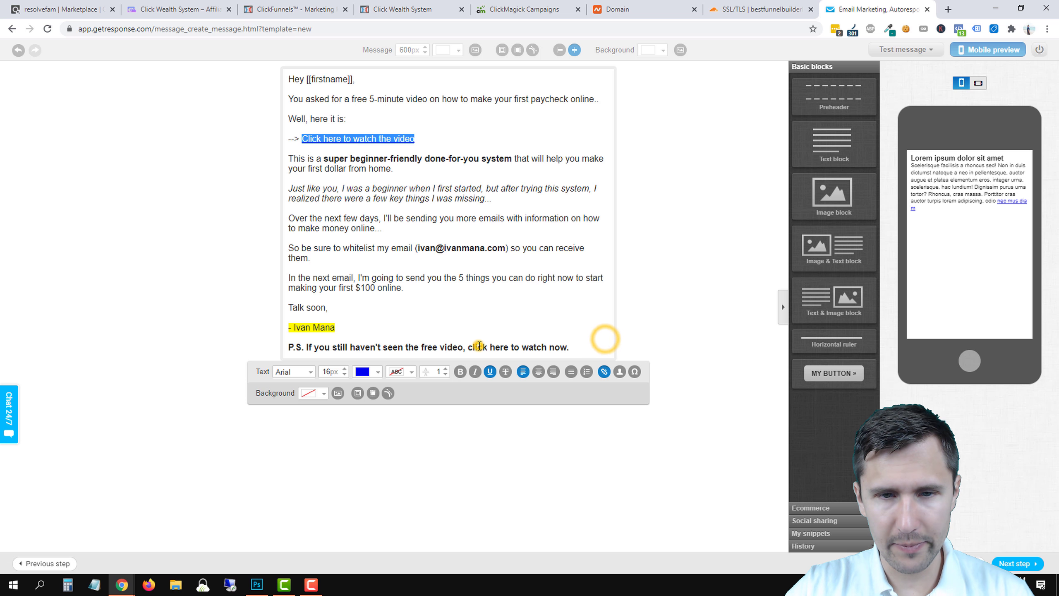
left_click_drag(468, 346, 548, 345)
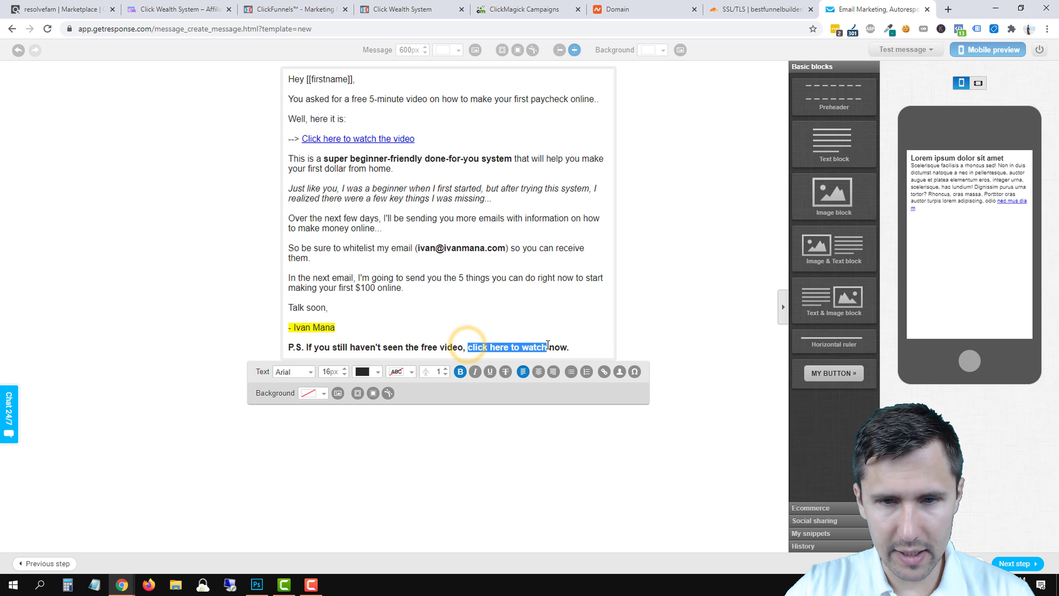
left_click(605, 371)
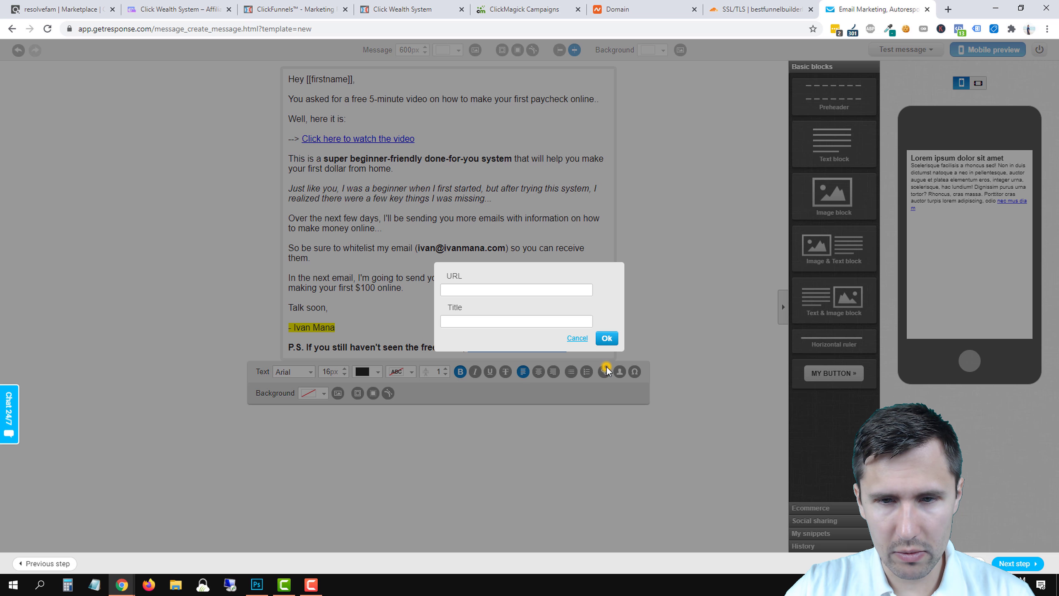
left_click(451, 291)
key("ctrl+v")
left_click(606, 338)
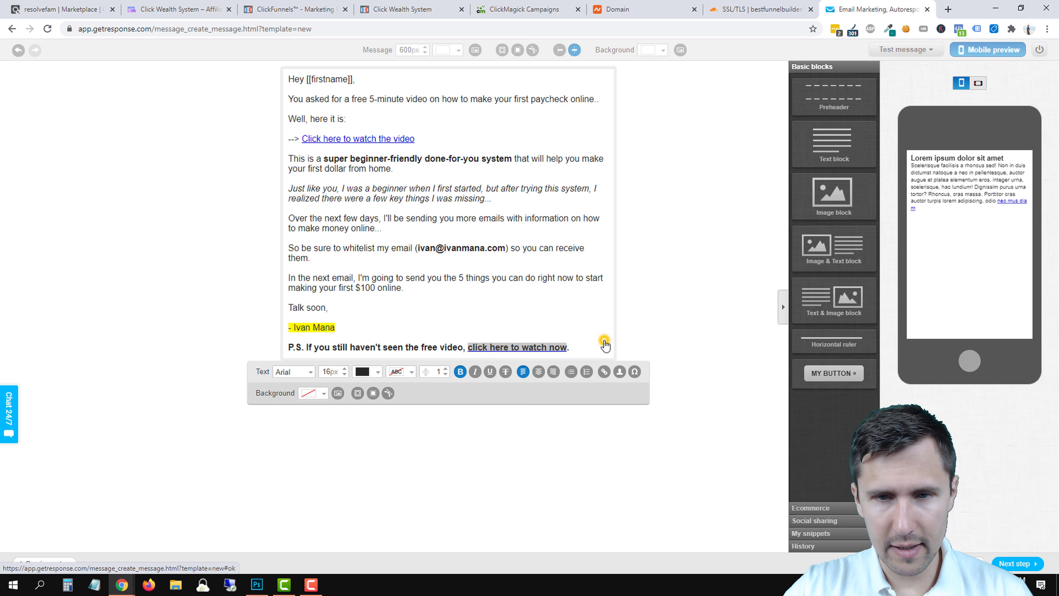
Save the message and publish the 'Click Wealth System - Day 0' autoresponder.
left_click(507, 269)
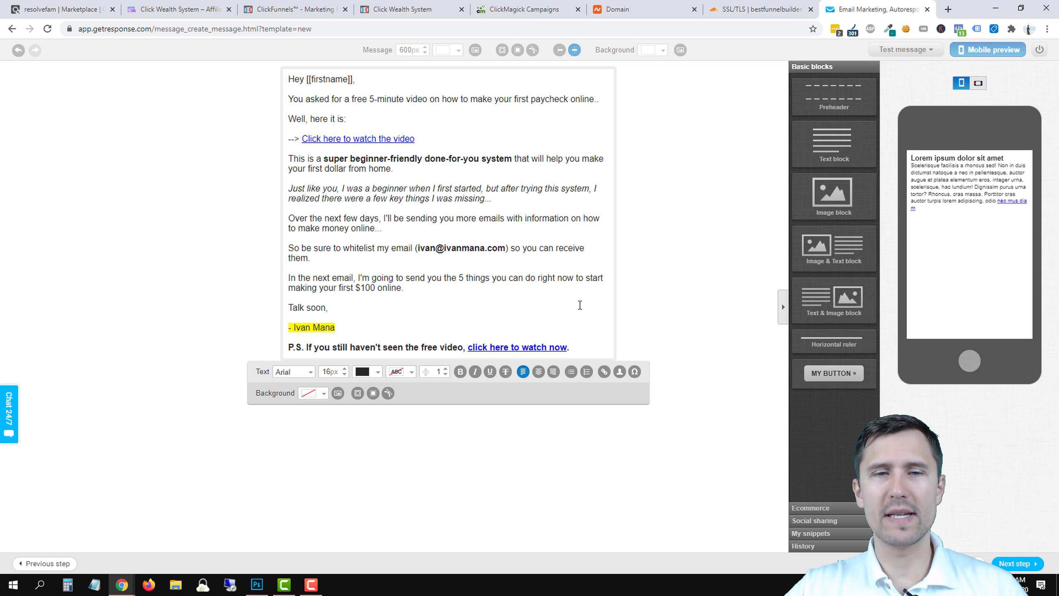
left_click(1022, 563)
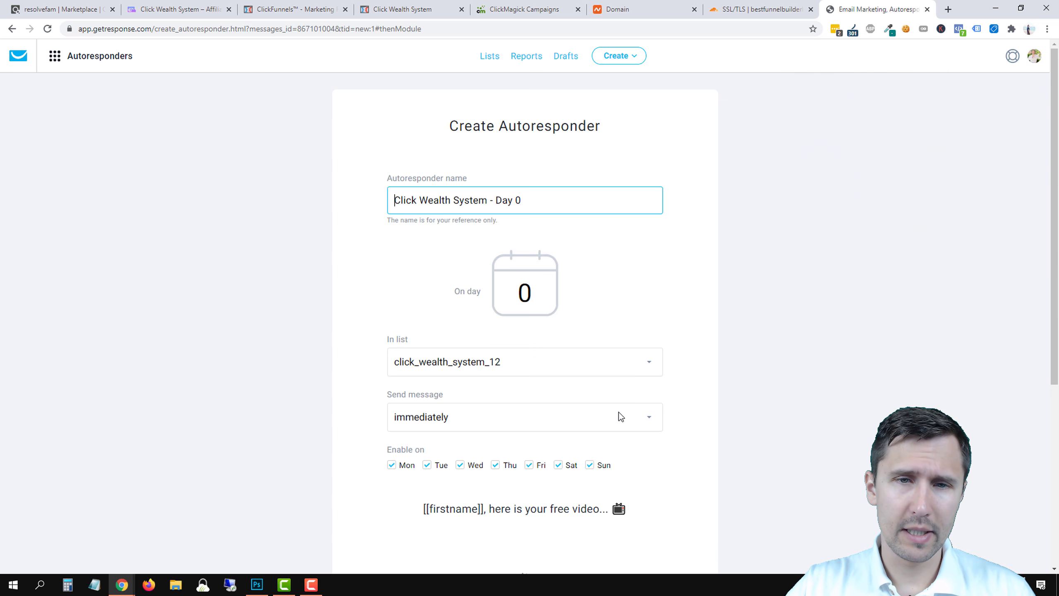
scroll(402, 473, "down", 6)
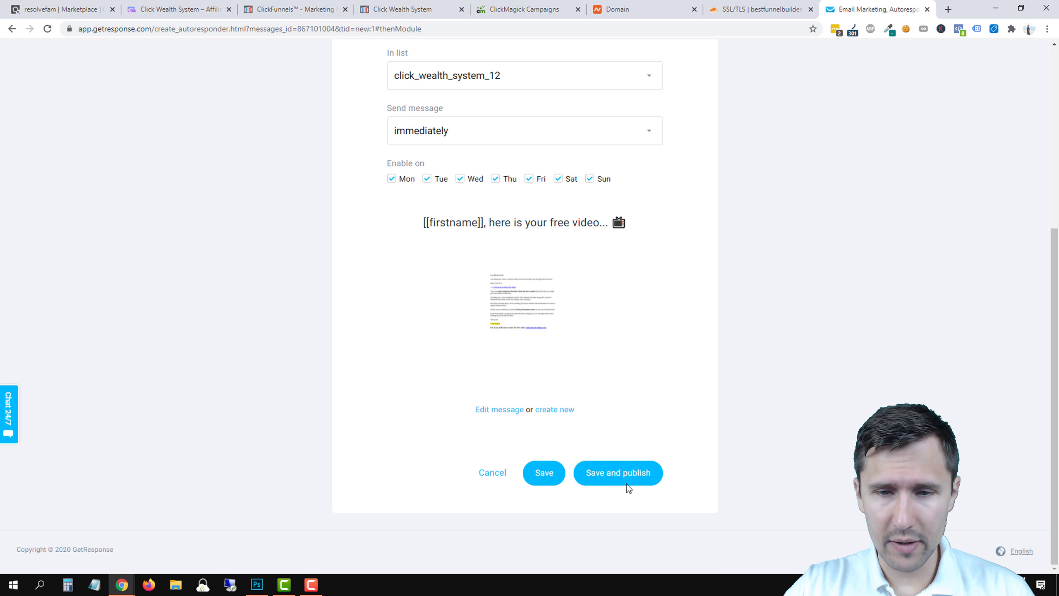
left_click(622, 475)
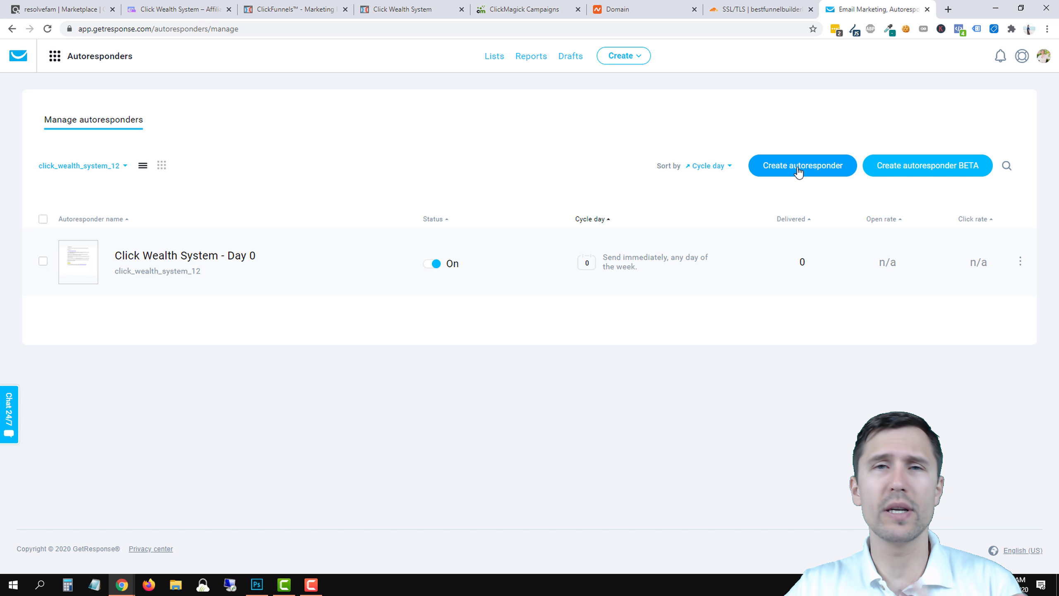
left_click(161, 166)
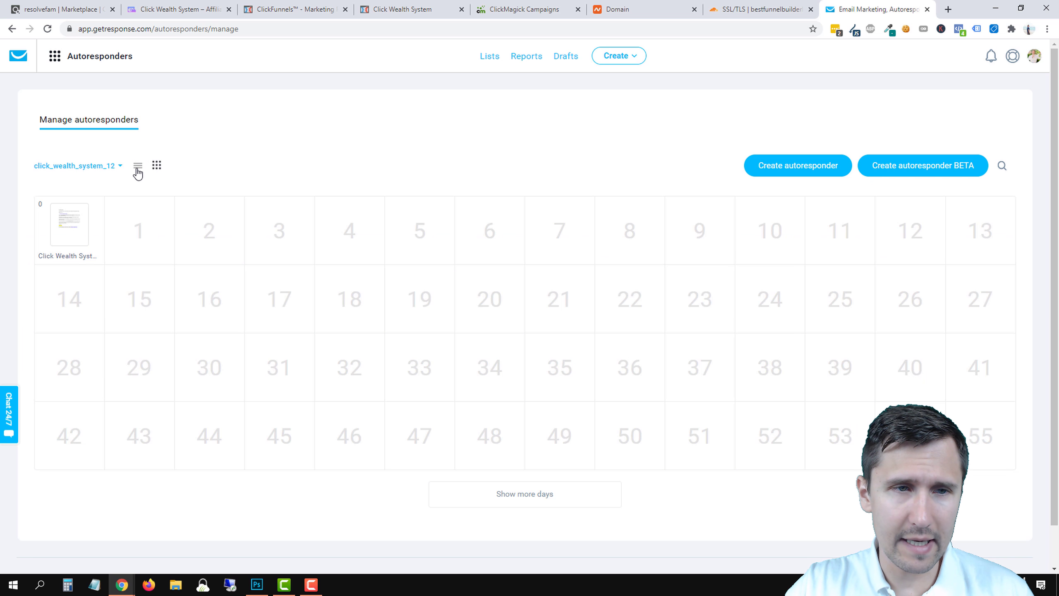
left_click(139, 166)
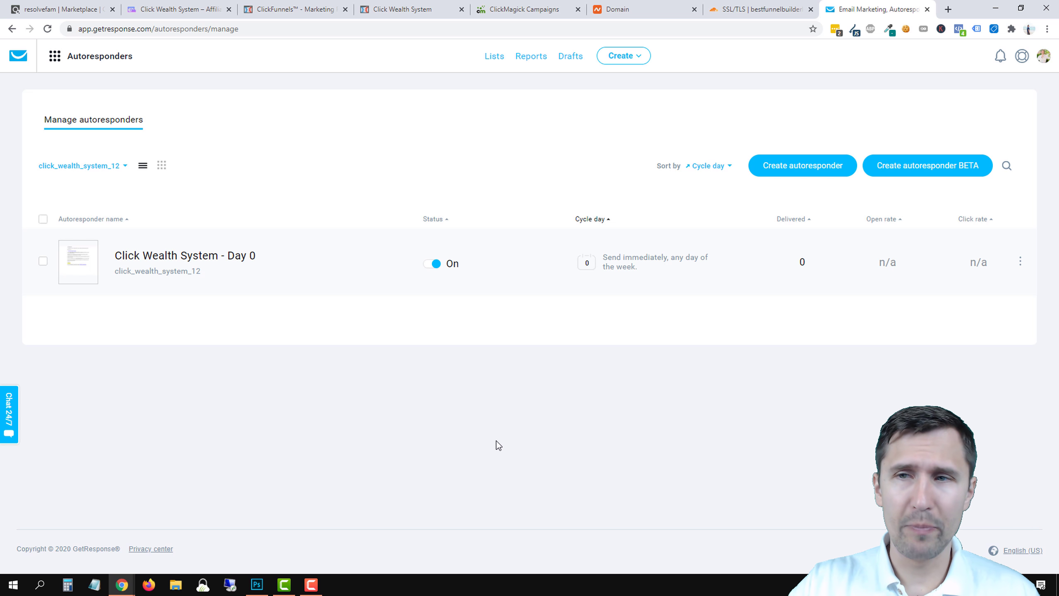
Close the landing page and go to Integrations in the ClickFunnels account settings.
left_click(423, 15)
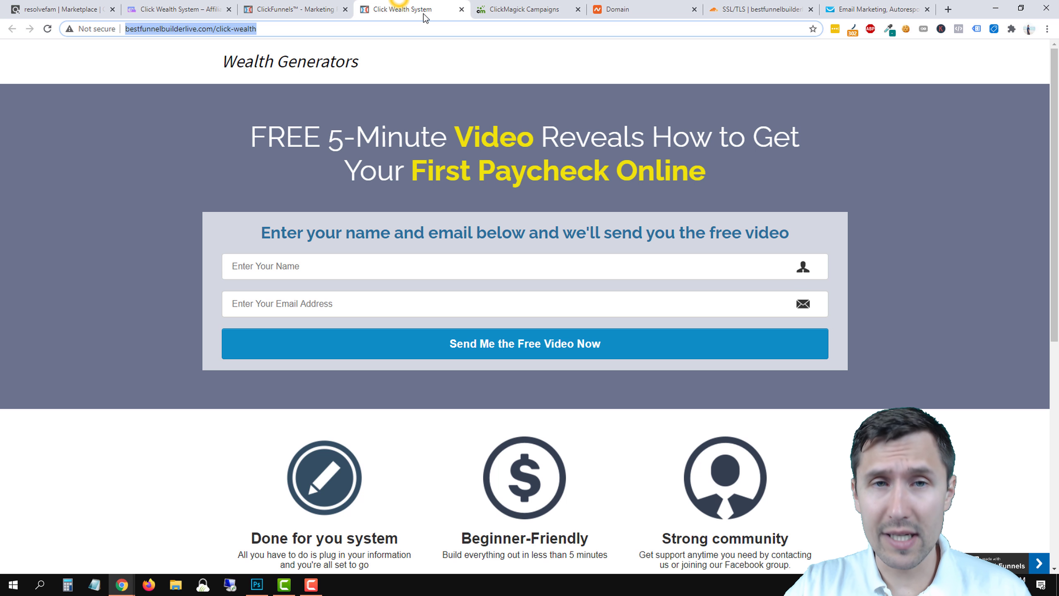
left_click(461, 9)
left_click(309, 5)
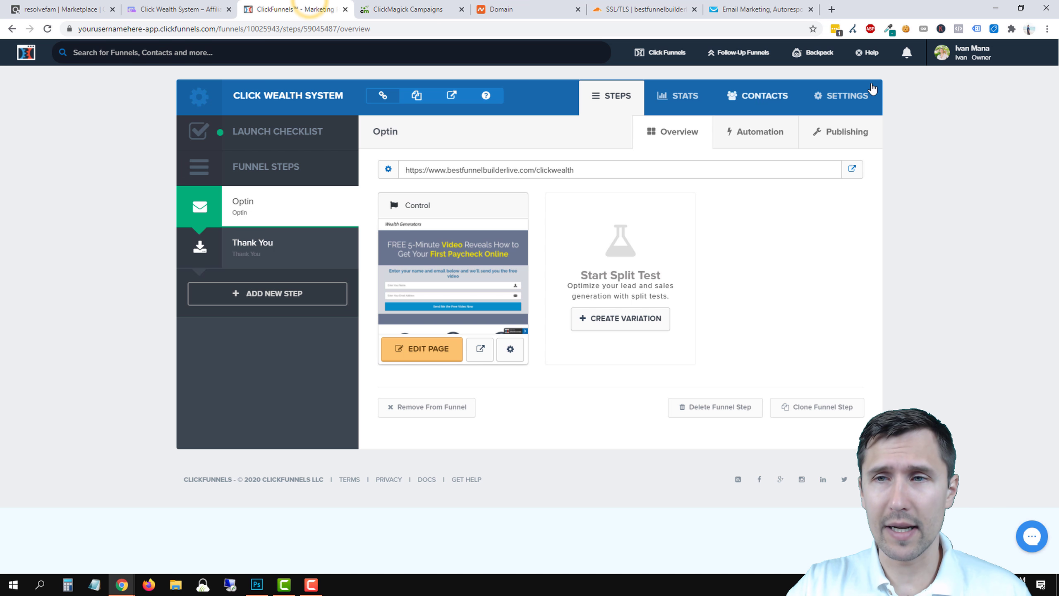
left_click(961, 63)
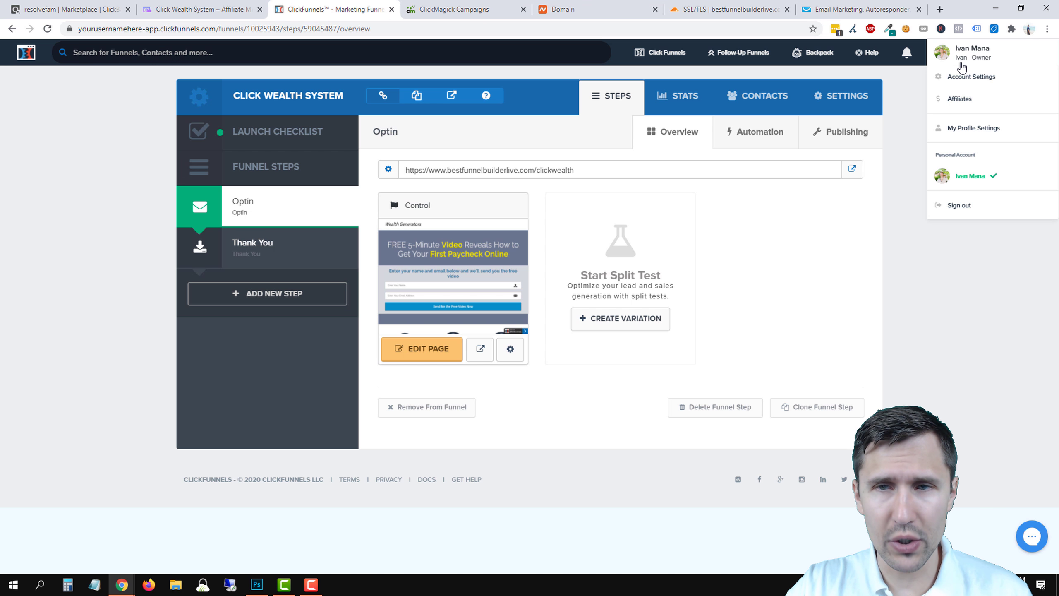
left_click(959, 77)
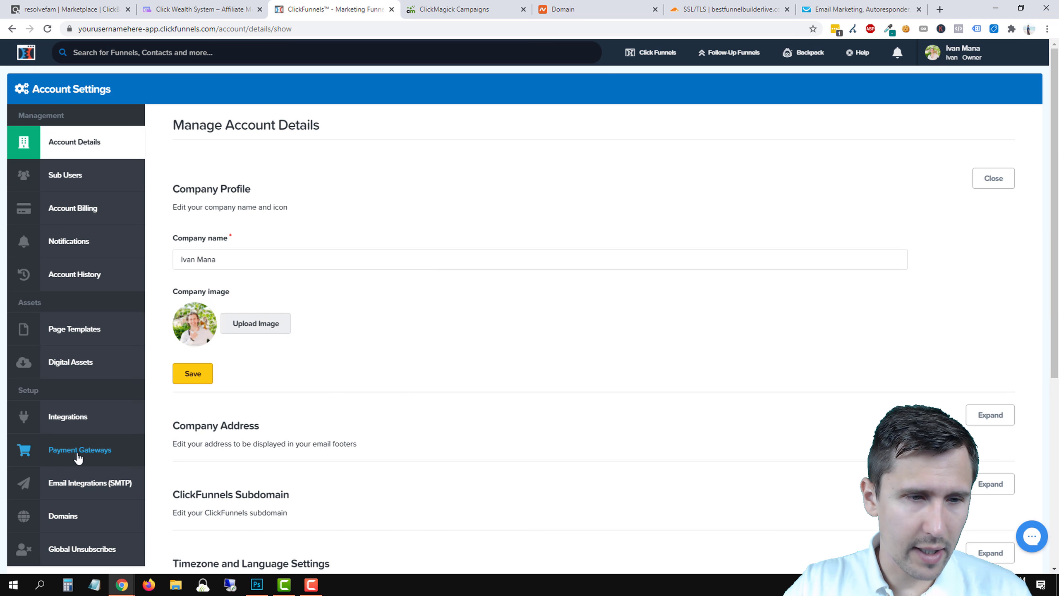
left_click(77, 426)
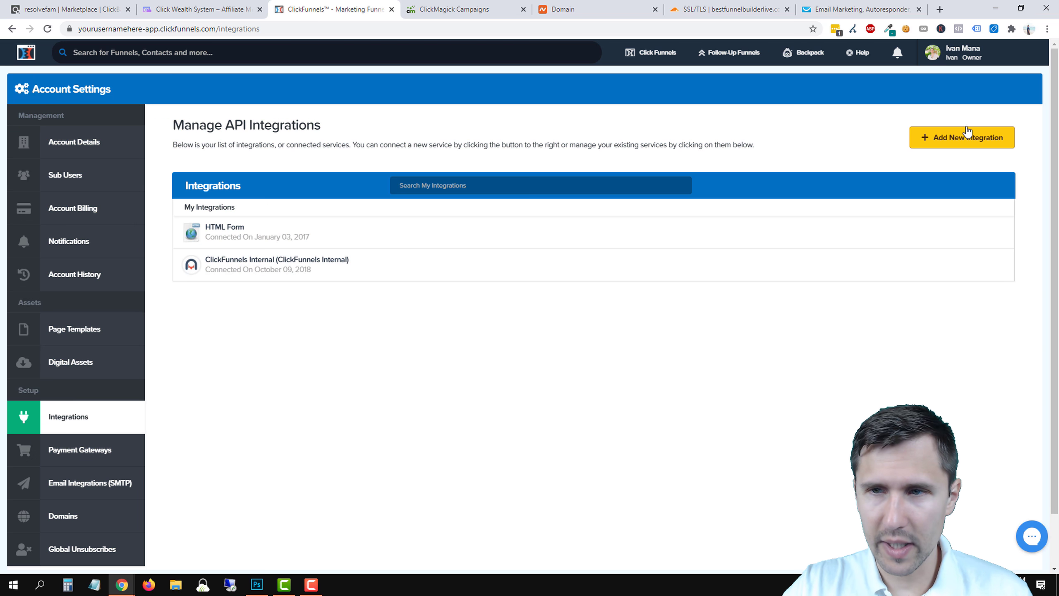
Start a new API integration and choose GetResponse from the available integrations.
left_click(967, 134)
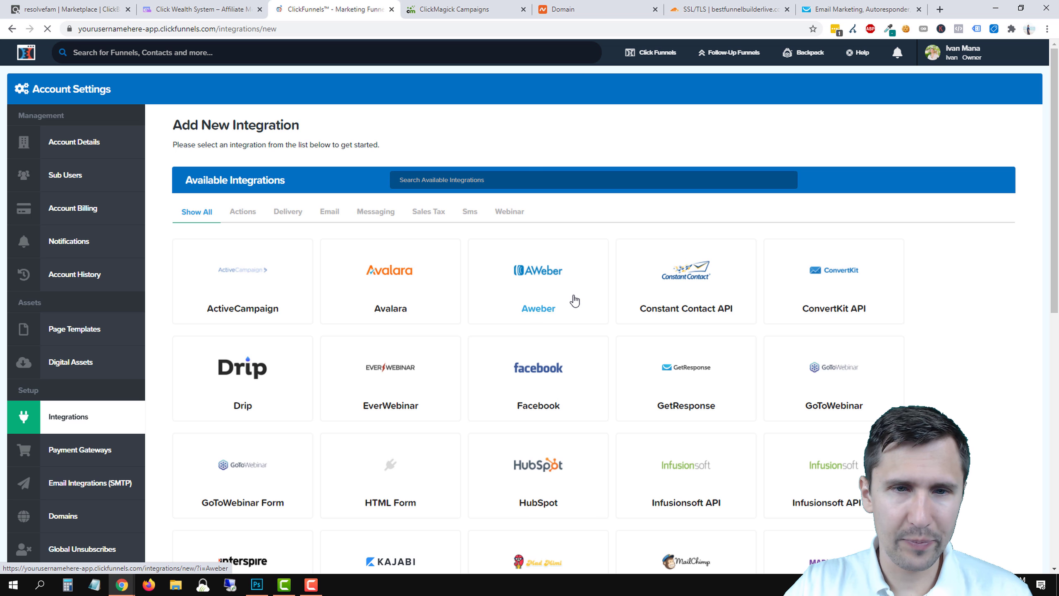
scroll(418, 371, "down", 3)
scroll(466, 284, "up", 3)
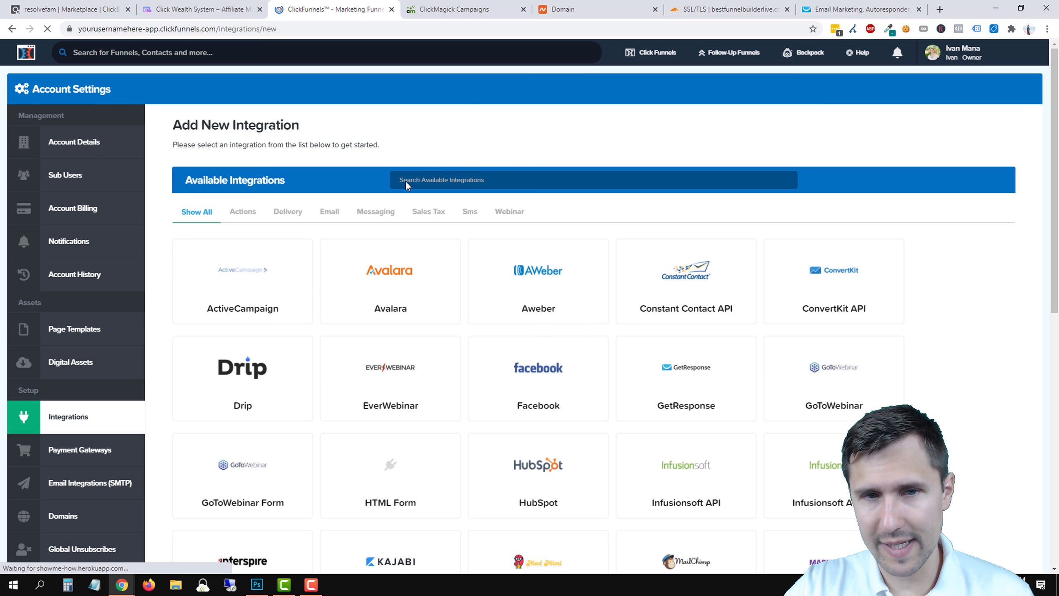
scroll(475, 319, "down", 9)
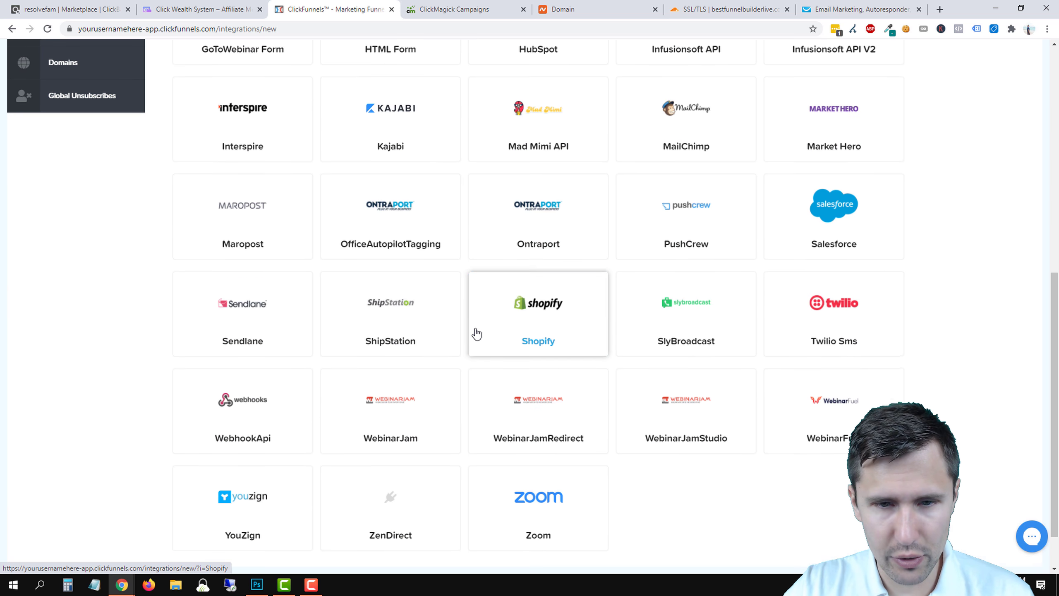
scroll(440, 386, "up", 5)
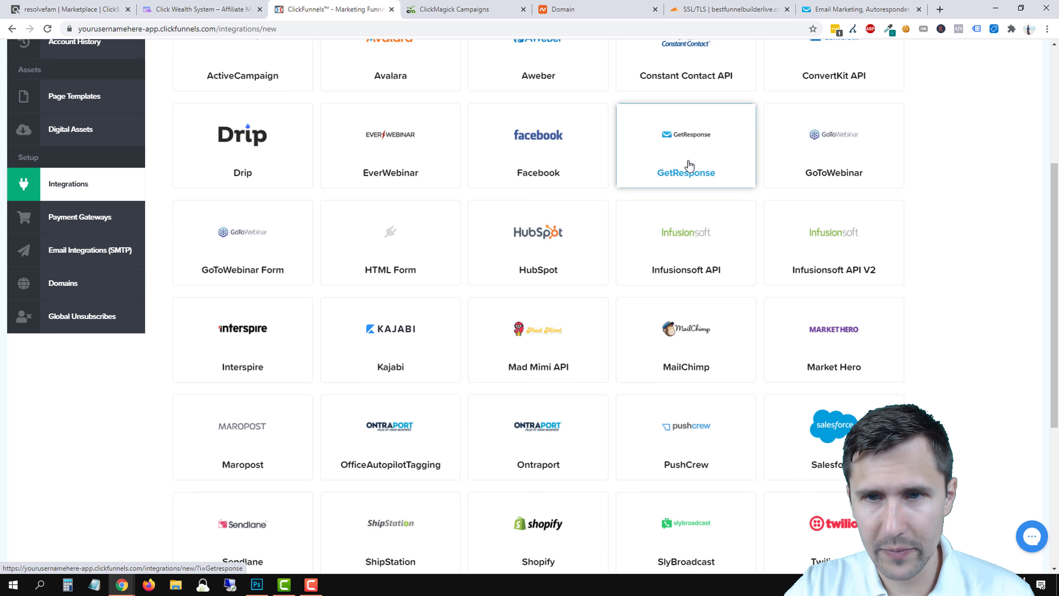
left_click(689, 166)
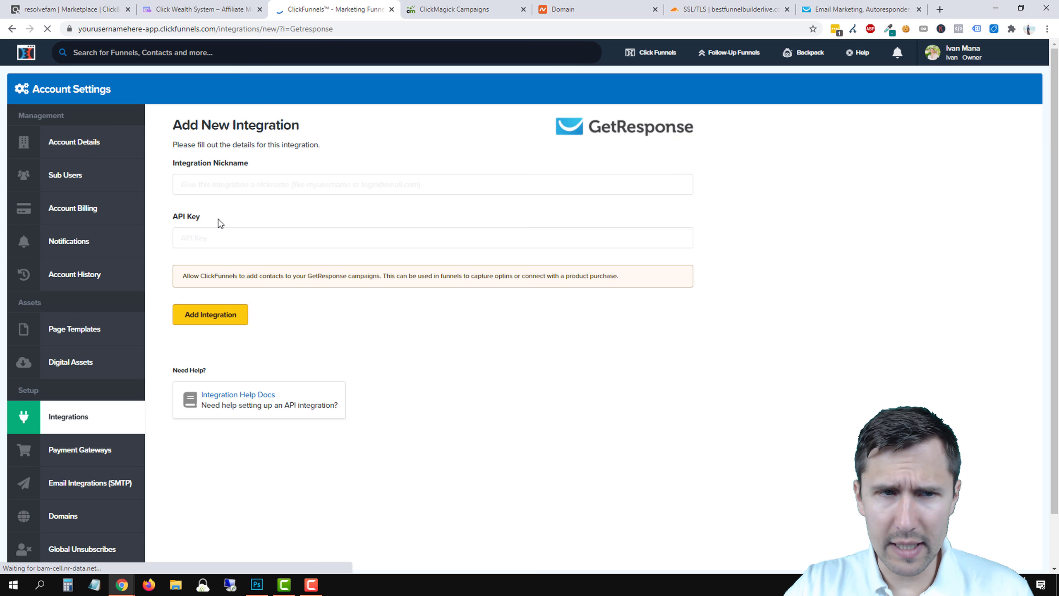
Enter 'GetResponse Integration' as the integration nickname, then return to GetResponse.
left_click(201, 236)
left_click(236, 185)
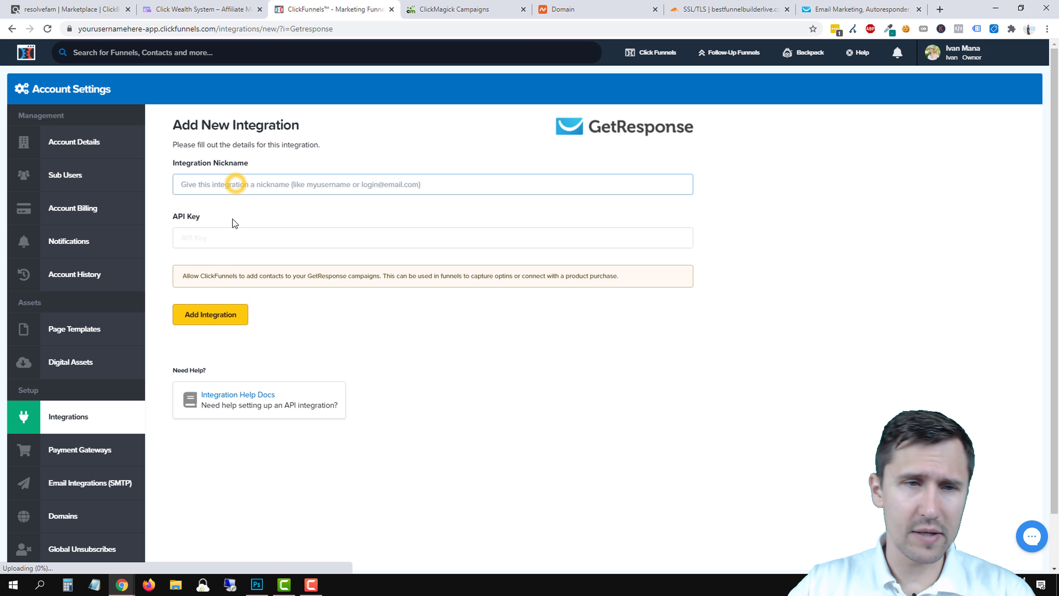
type("GetResp")
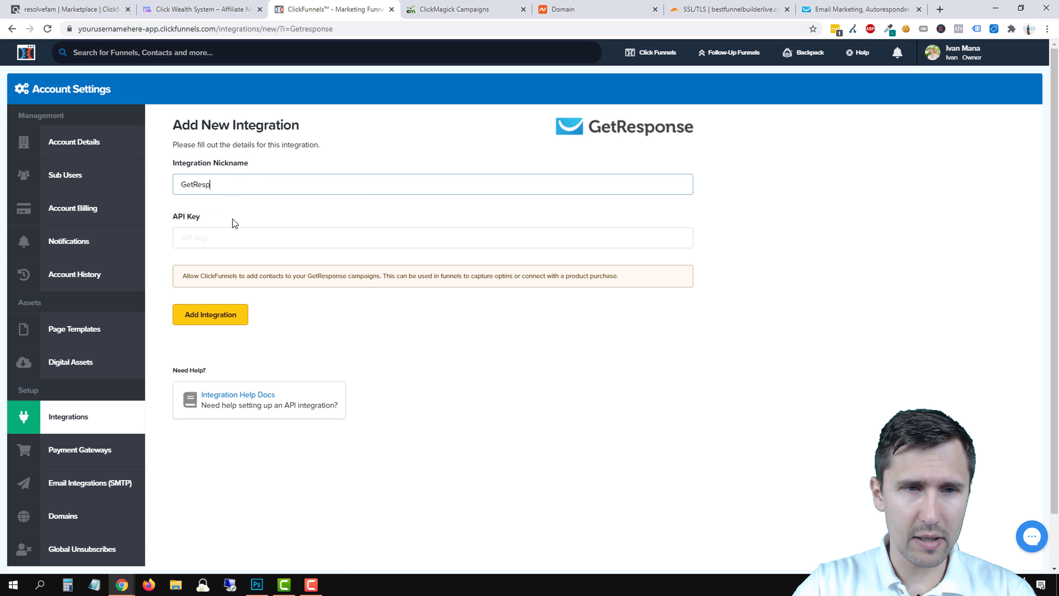
type("onse Integration")
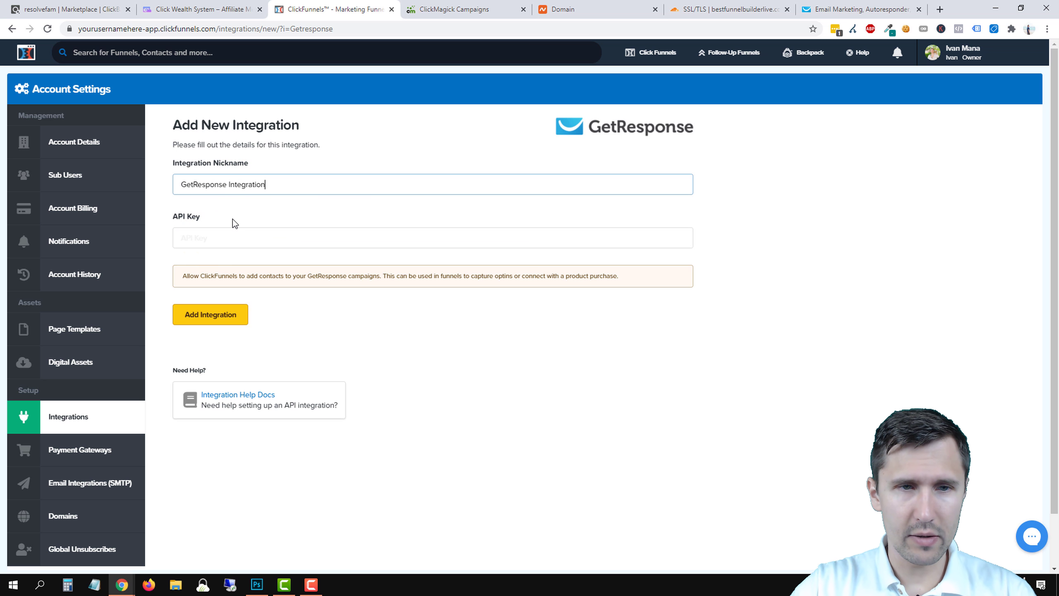
left_click(855, 9)
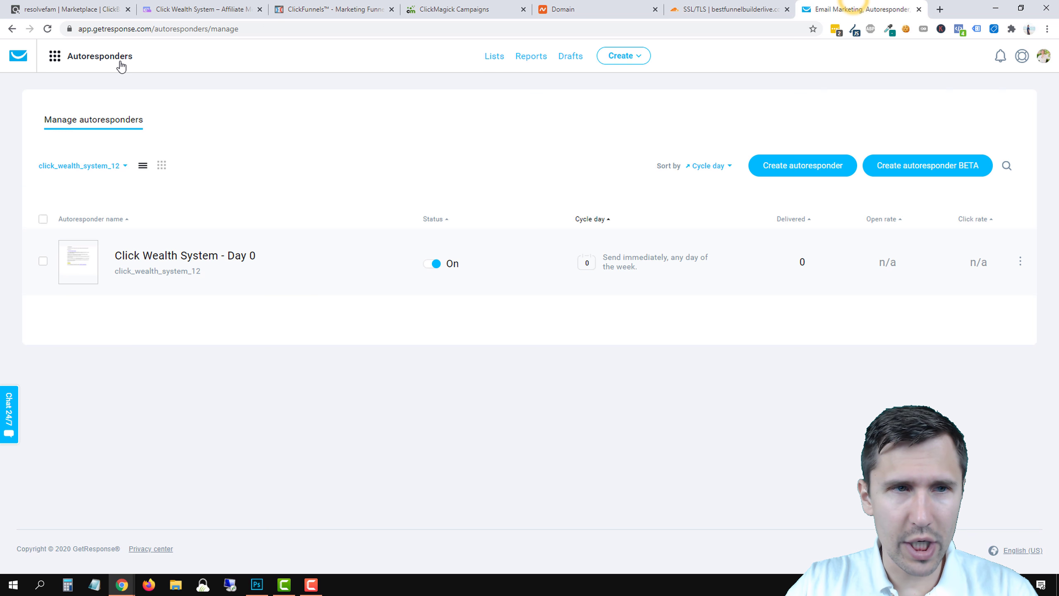
Open GetResponse's Integrations and API page and place the ClickFunnels tab beside it.
left_click(84, 57)
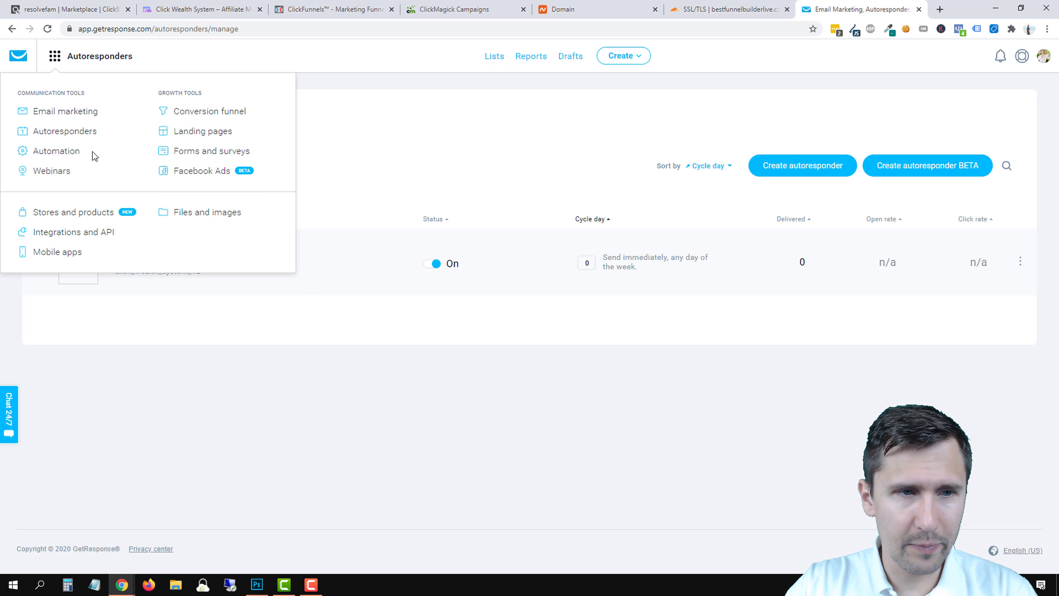
left_click(57, 232)
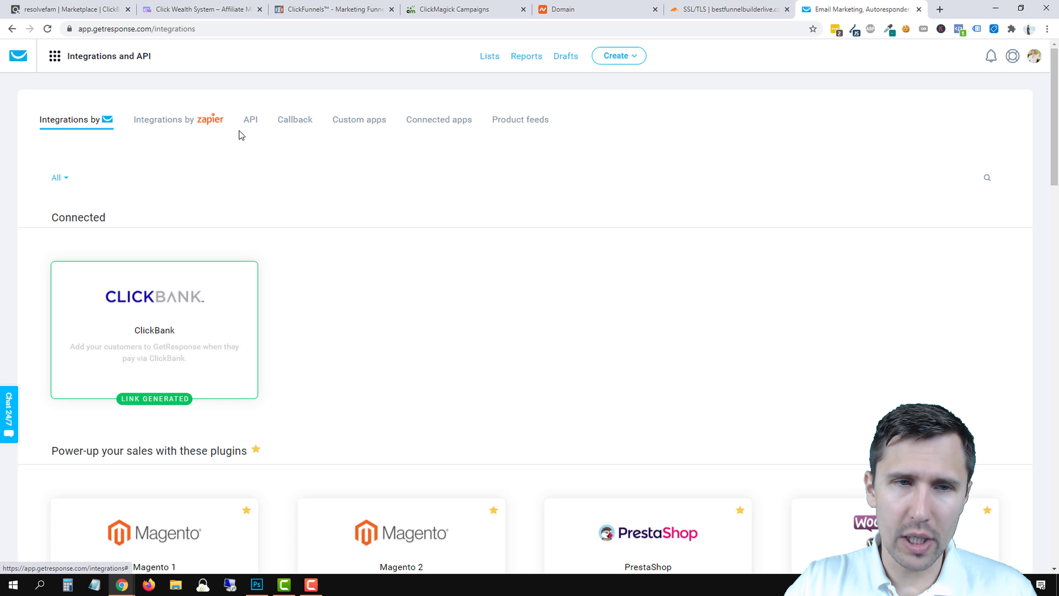
left_click(729, 9)
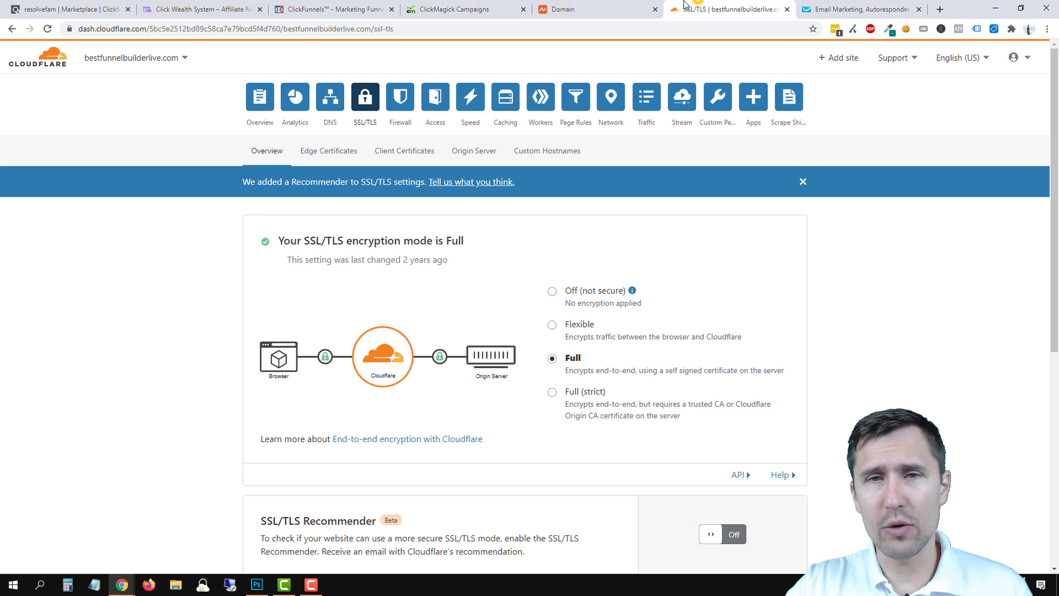
left_click_drag(303, 4, 728, 8)
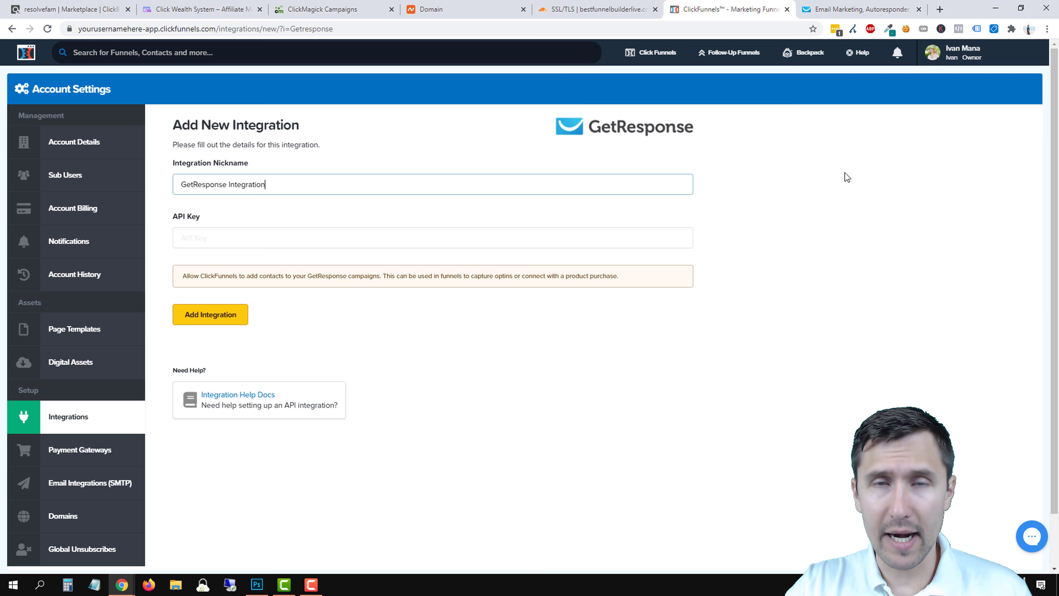
Put the GetResponse API key into the ClickFunnels form and add the integration.
left_click(859, 9)
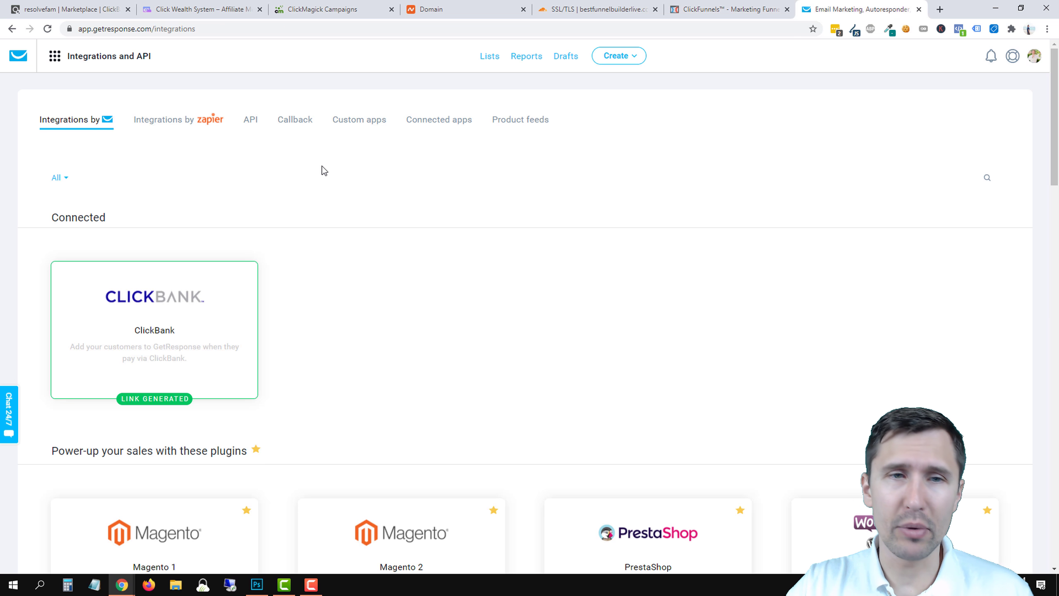
key("ctrl+shift+Tab")
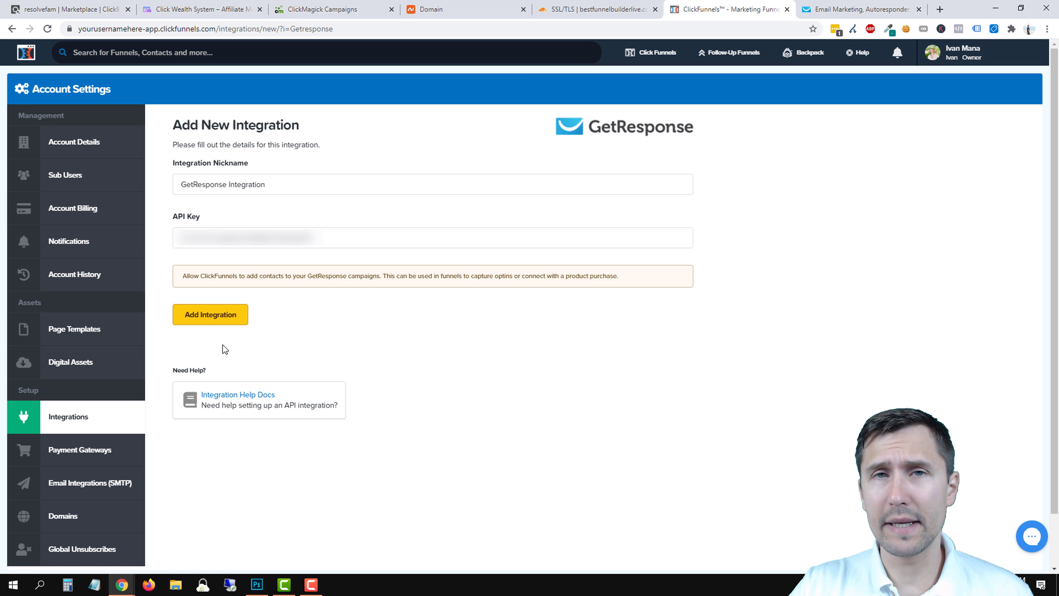
left_click(235, 317)
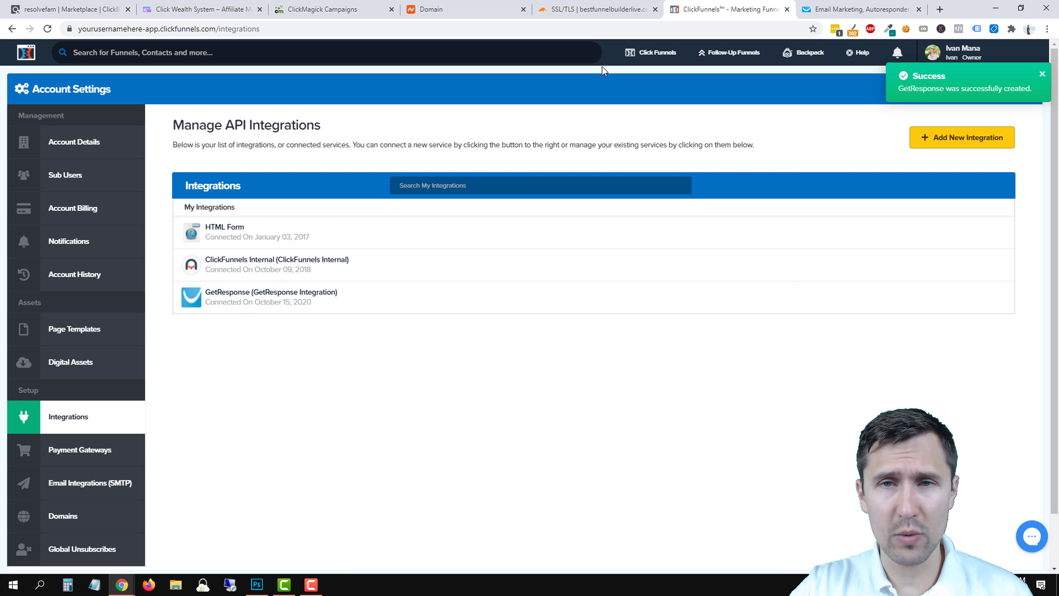
Open the Optin step of the Click Wealth System funnel in the page editor.
mouse_move(657, 61)
left_click(654, 76)
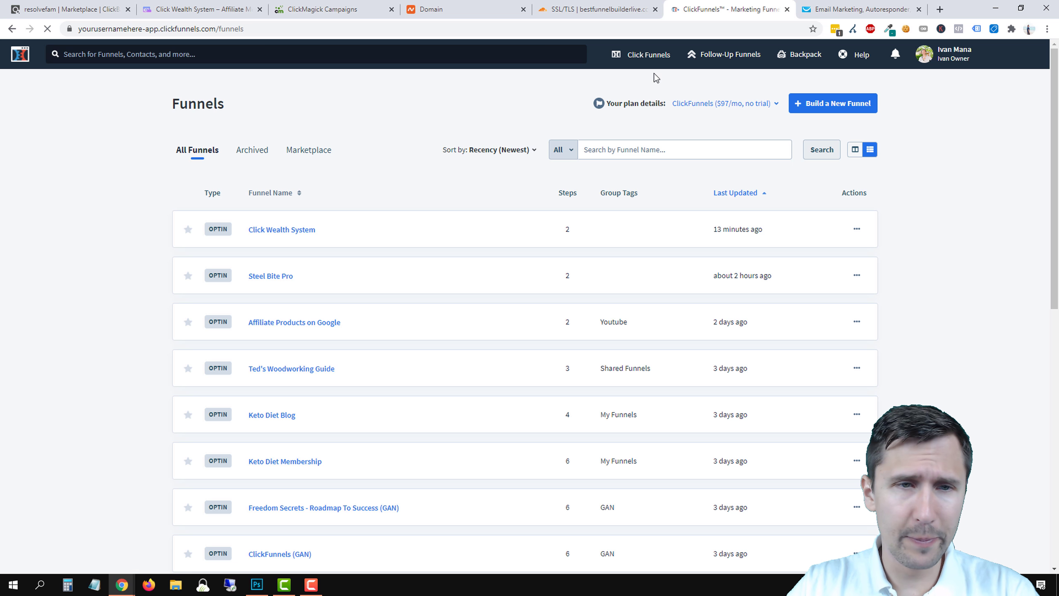
left_click(283, 230)
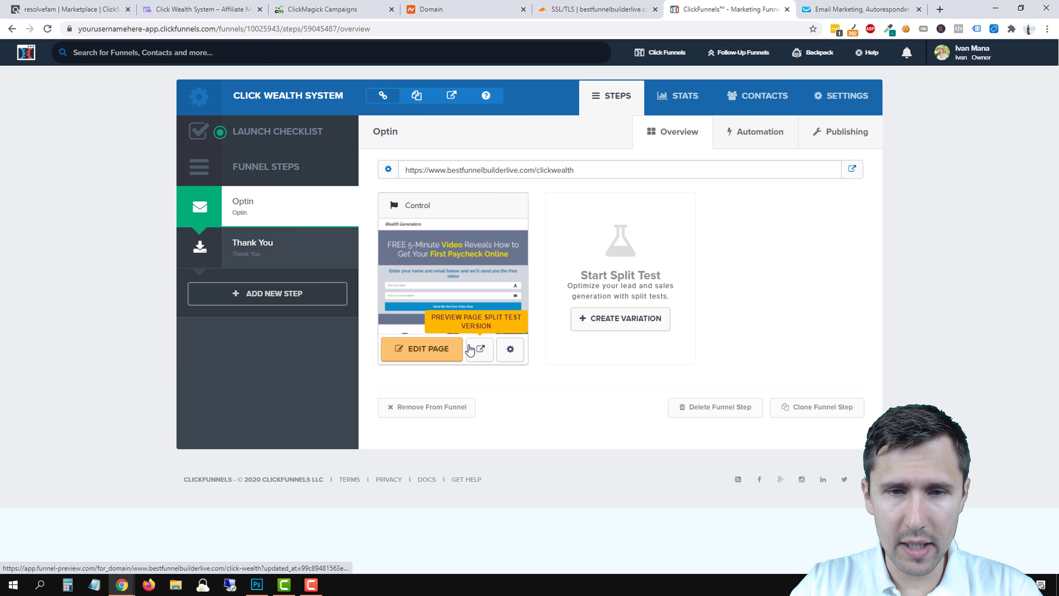
left_click(427, 350)
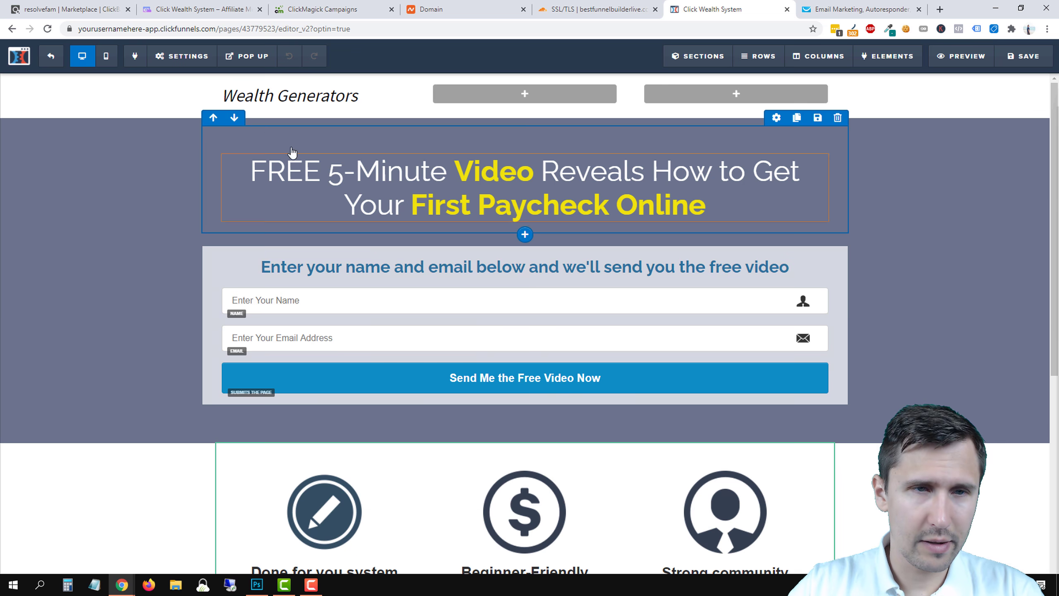
Set the page integration to GetResponse Integration, Add To Campaign, list click_wealth_system.
mouse_move(182, 55)
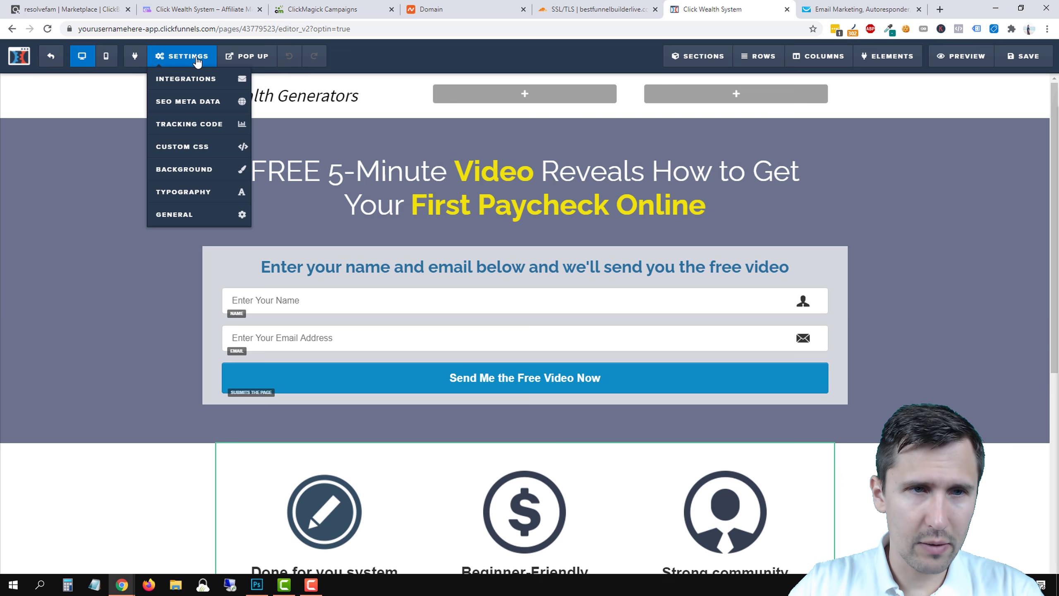
left_click(175, 81)
left_click(972, 215)
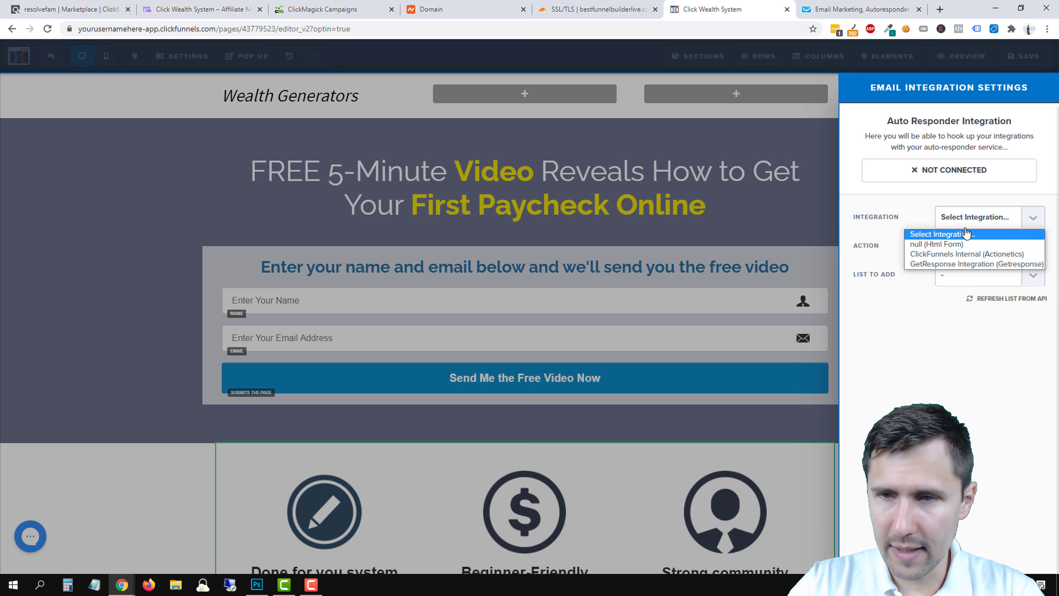
left_click(926, 263)
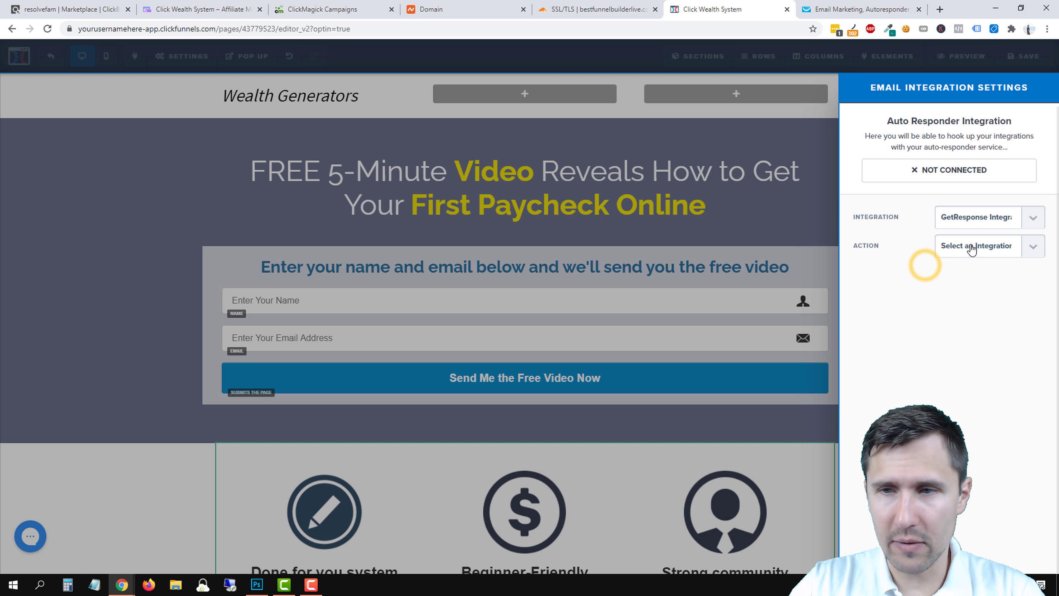
left_click(971, 246)
left_click(963, 271)
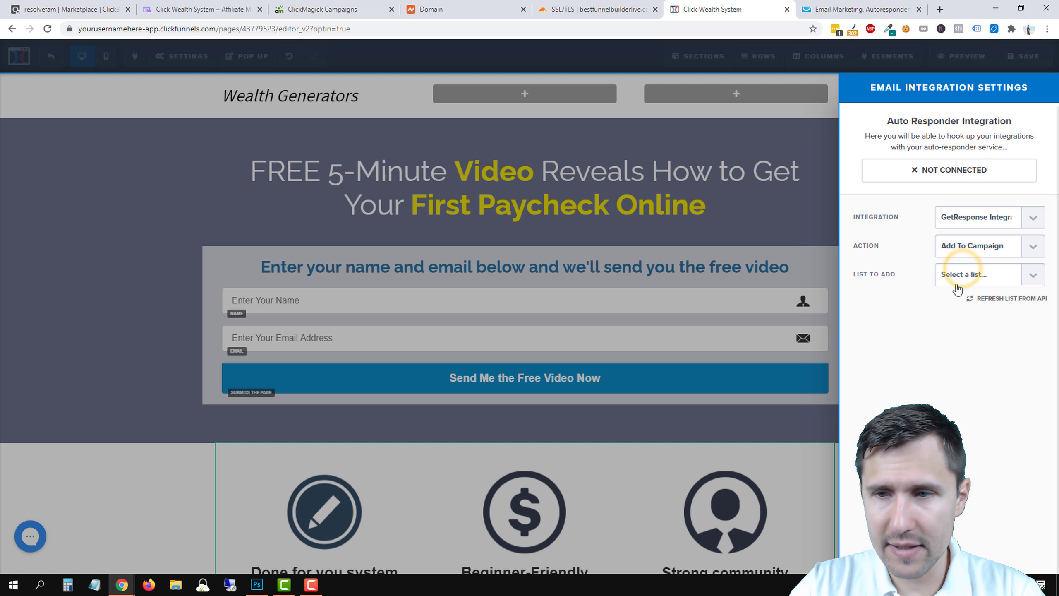
left_click(961, 278)
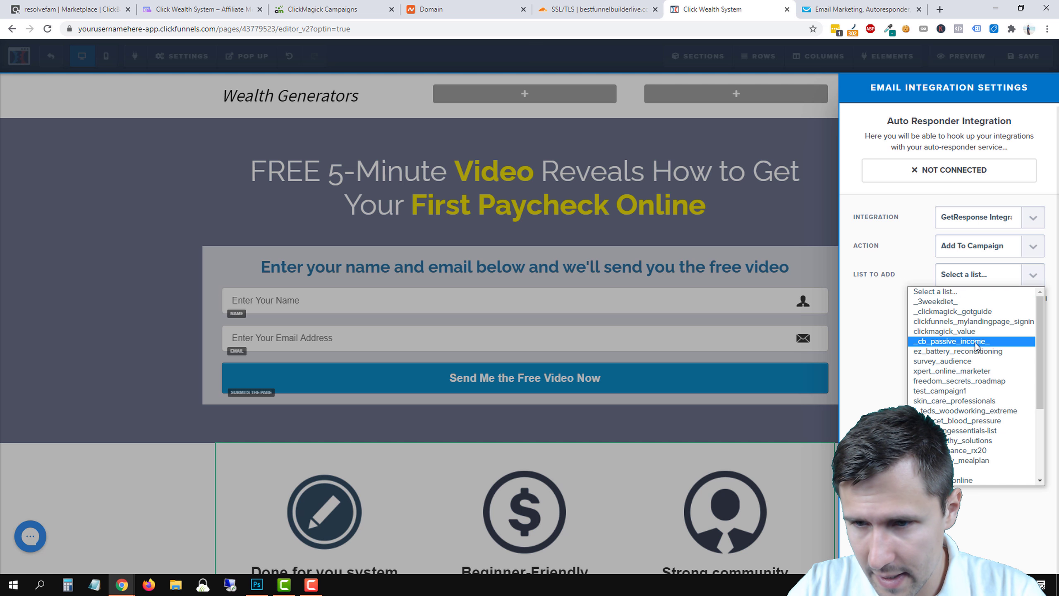
scroll(977, 346, "down", 3)
scroll(977, 346, "down", 1)
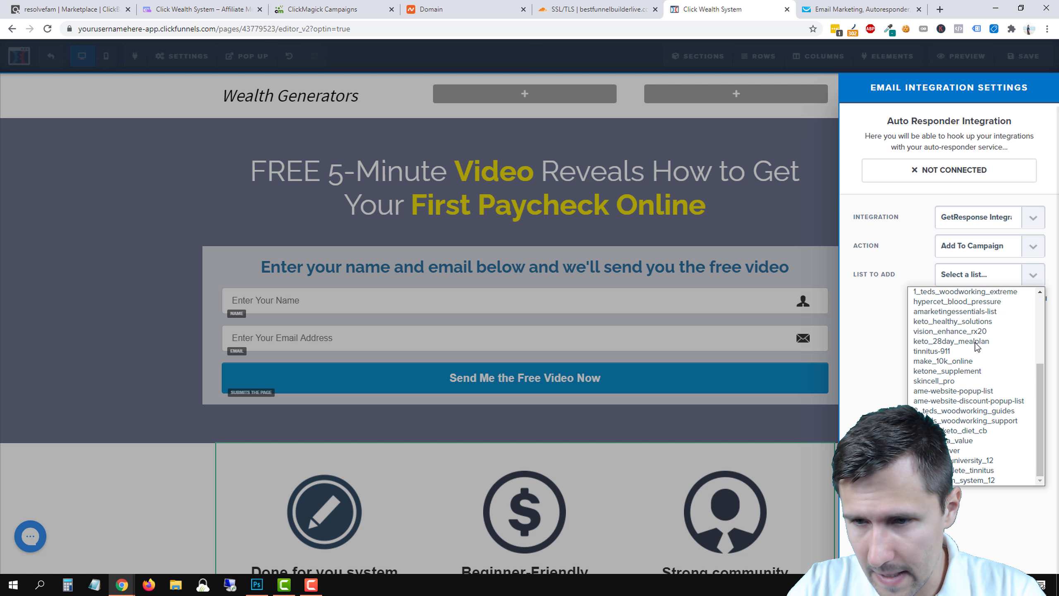
left_click(968, 481)
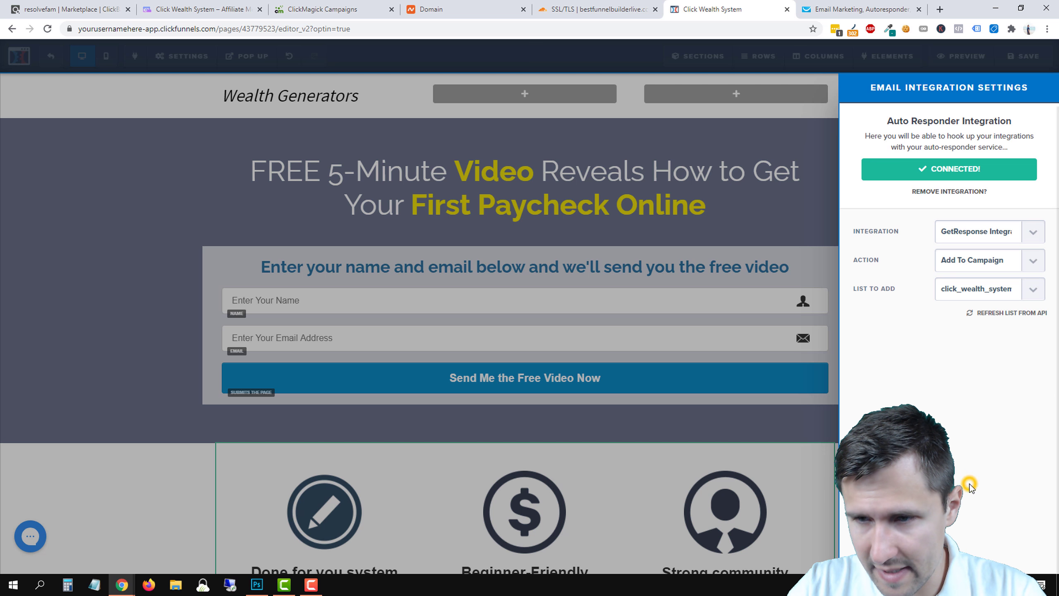
Save the opt-in page and return to the funnel overview.
left_click(685, 206)
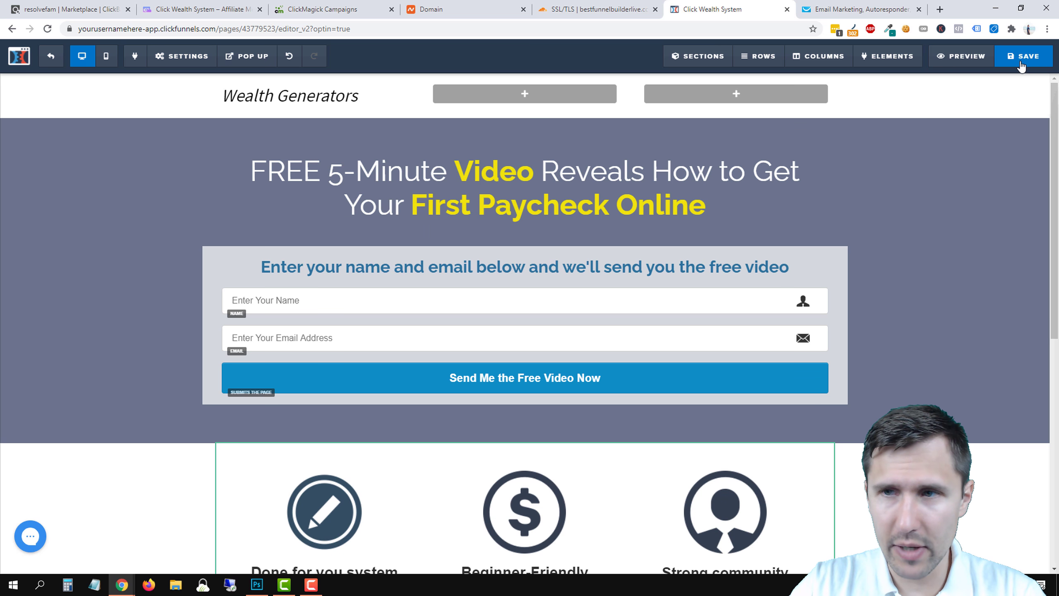
left_click(1020, 63)
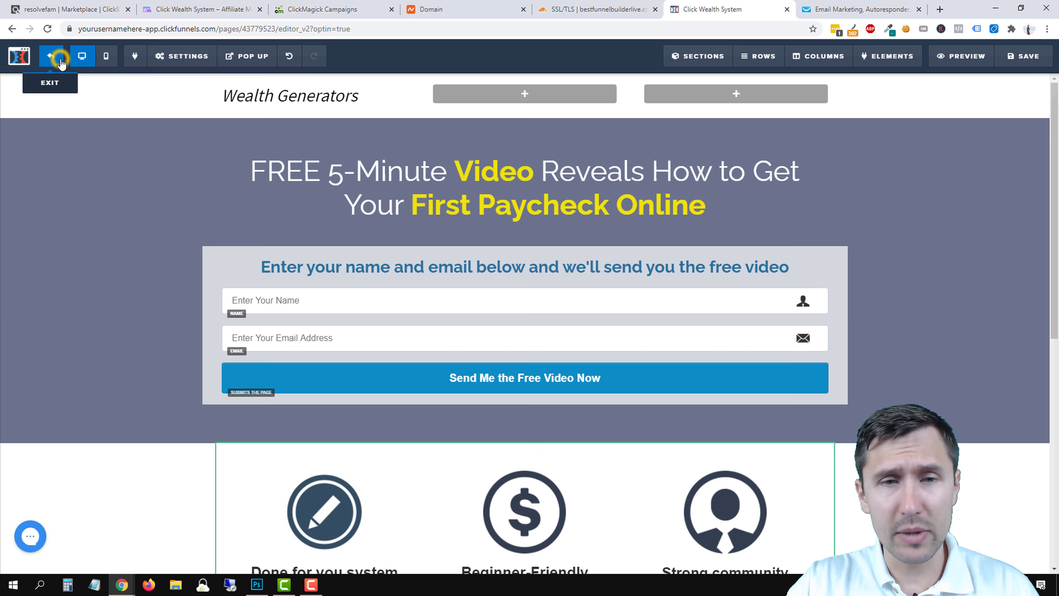
left_click(50, 56)
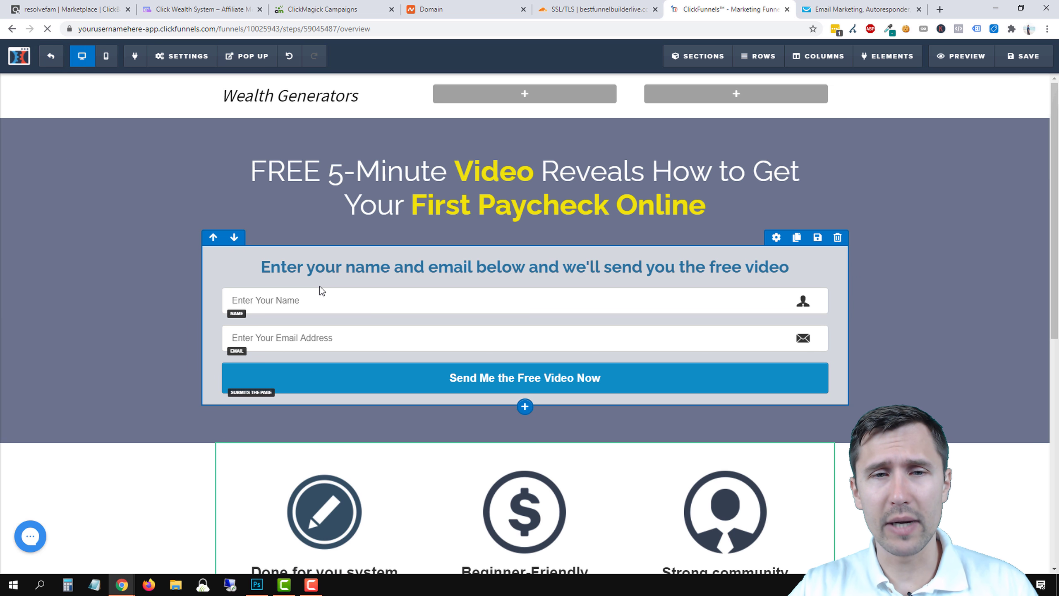